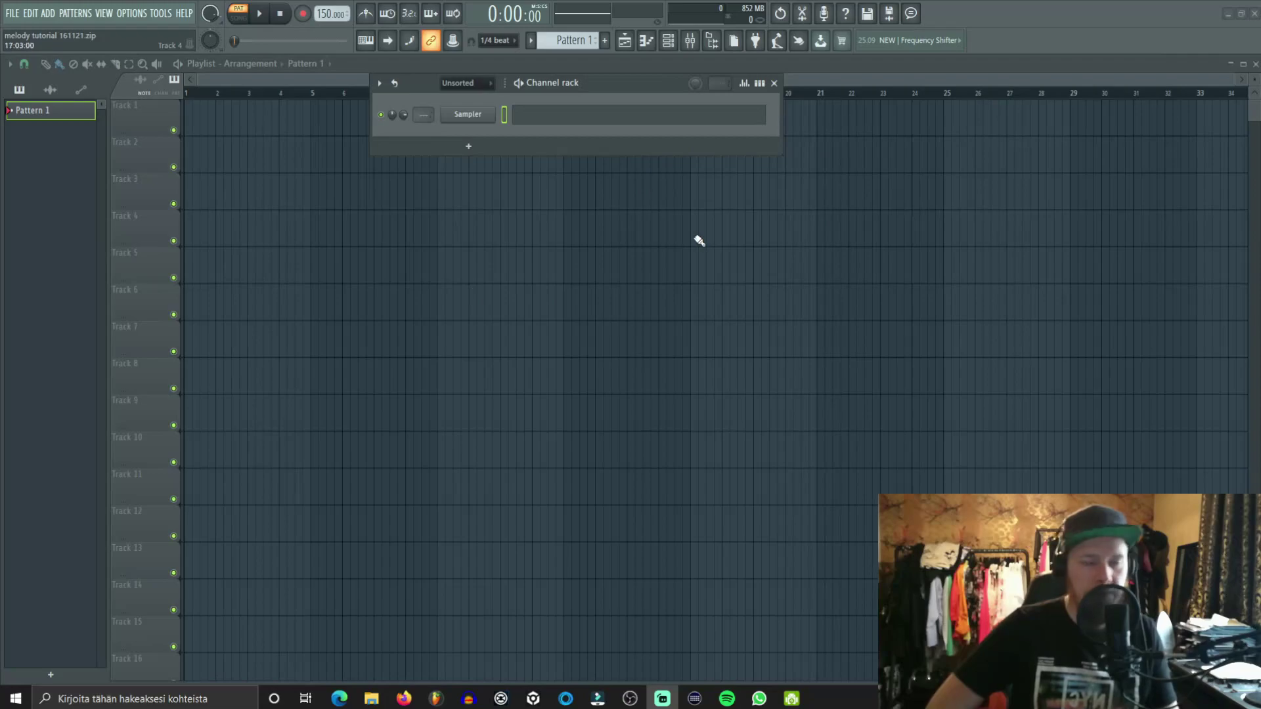
{"action": "left_click", "coordinate": [689, 40]}
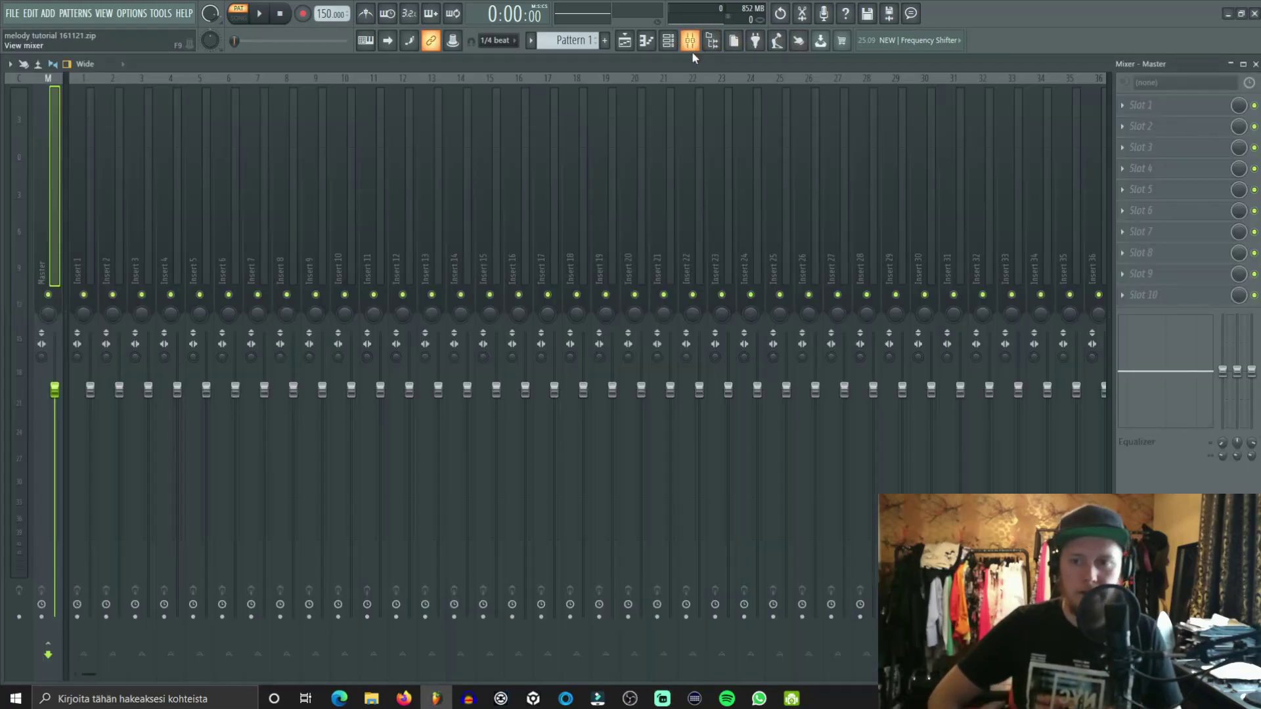
{"action": "left_click", "coordinate": [1255, 63]}
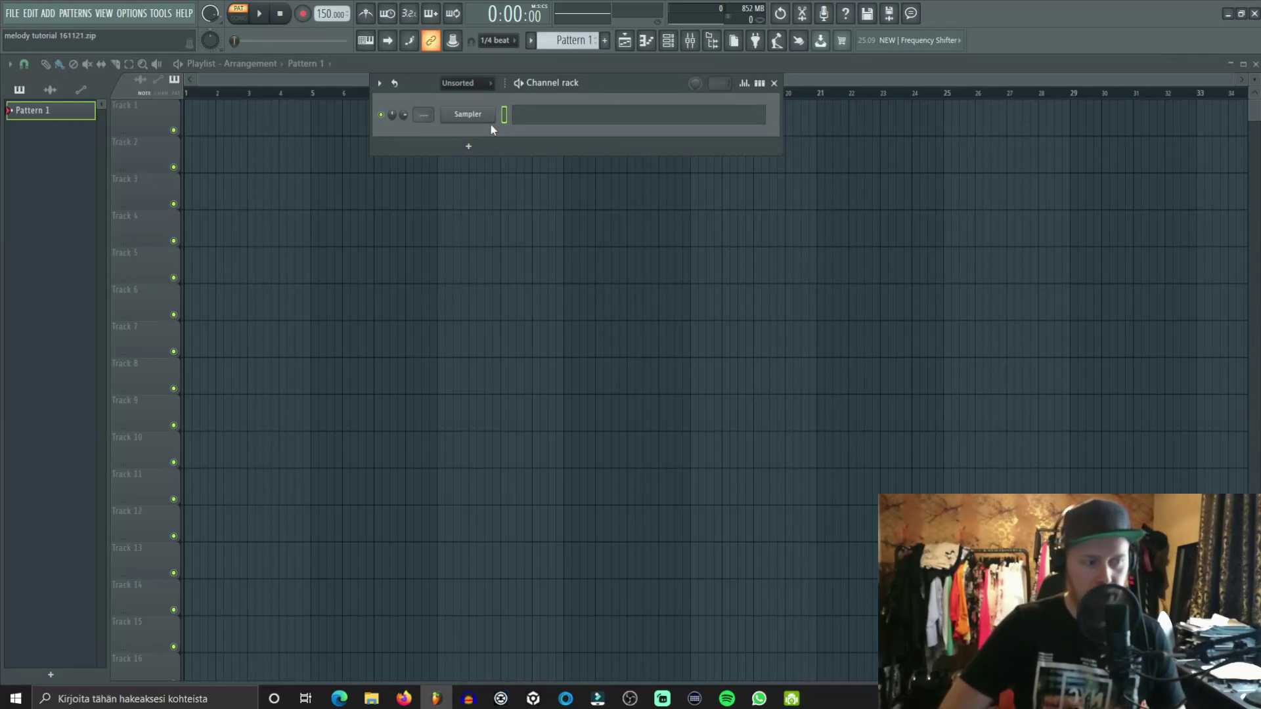
Step: Open the Sampler channel's piano roll and look through its scale highlighting options without changing the scale
{"action": "left_click", "coordinate": [549, 118]}
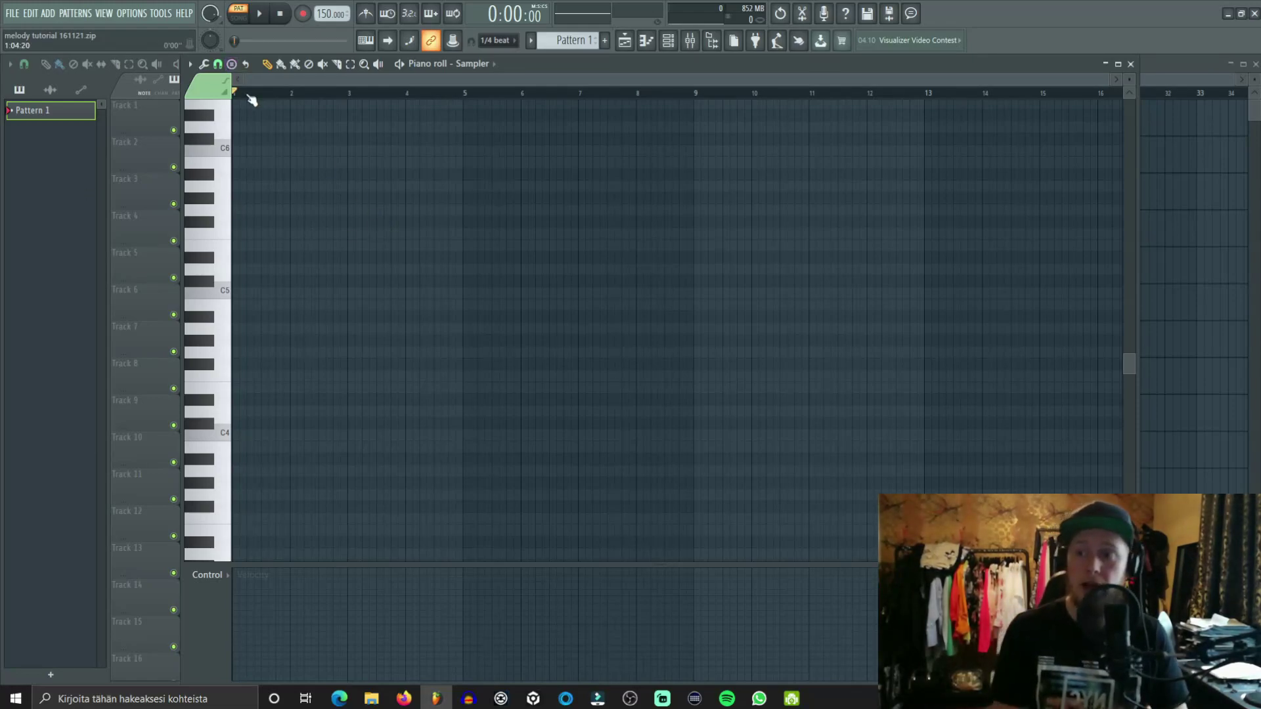
{"action": "left_click", "coordinate": [190, 65]}
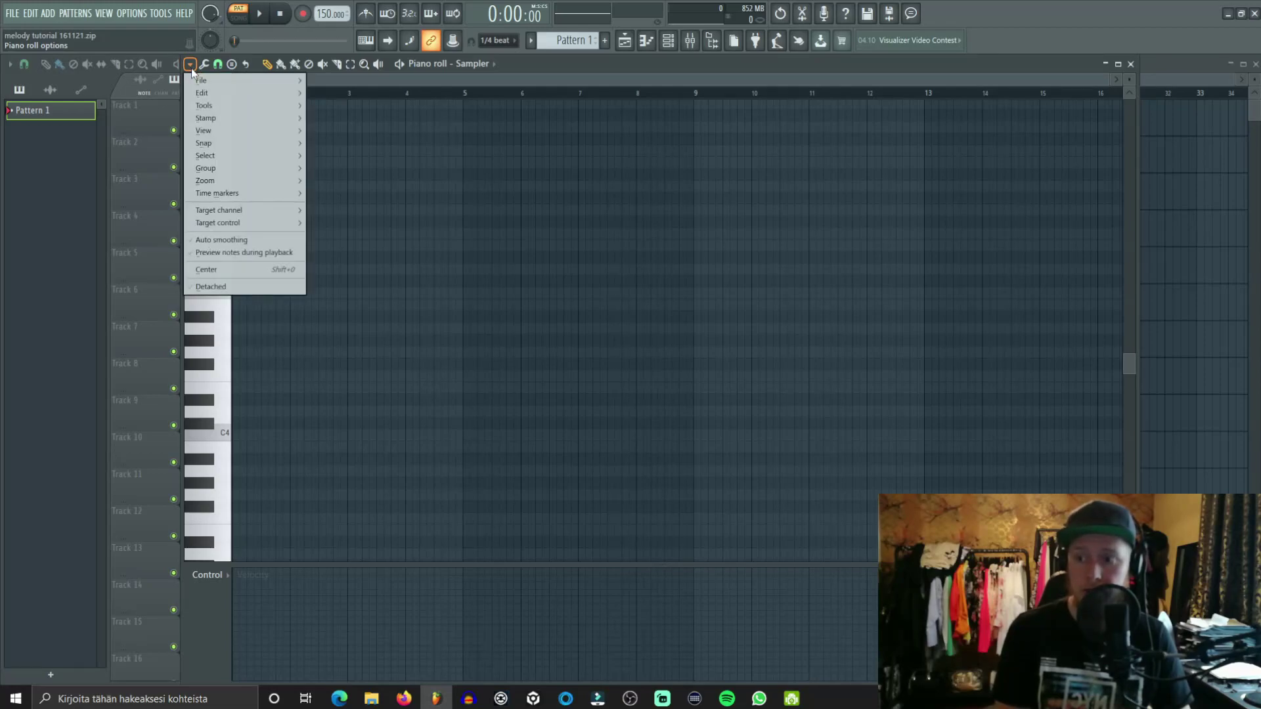
{"action": "mouse_move", "coordinate": [205, 133]}
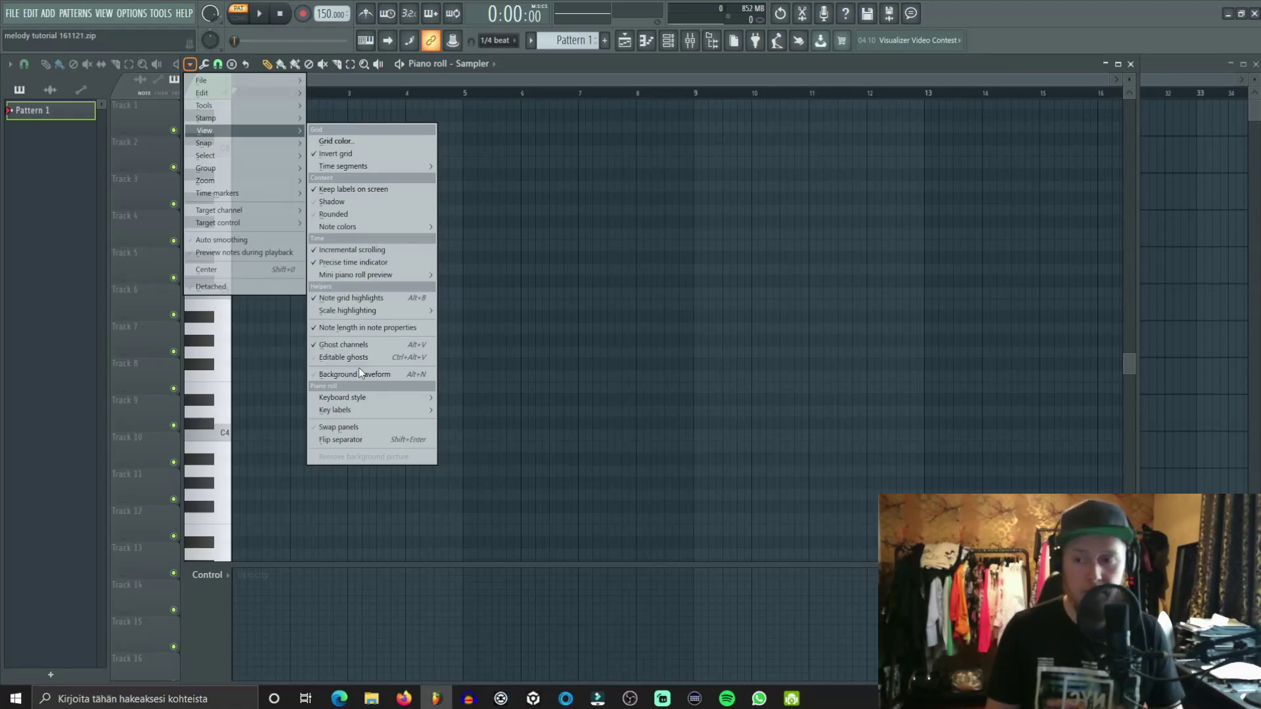
{"action": "mouse_move", "coordinate": [358, 311]}
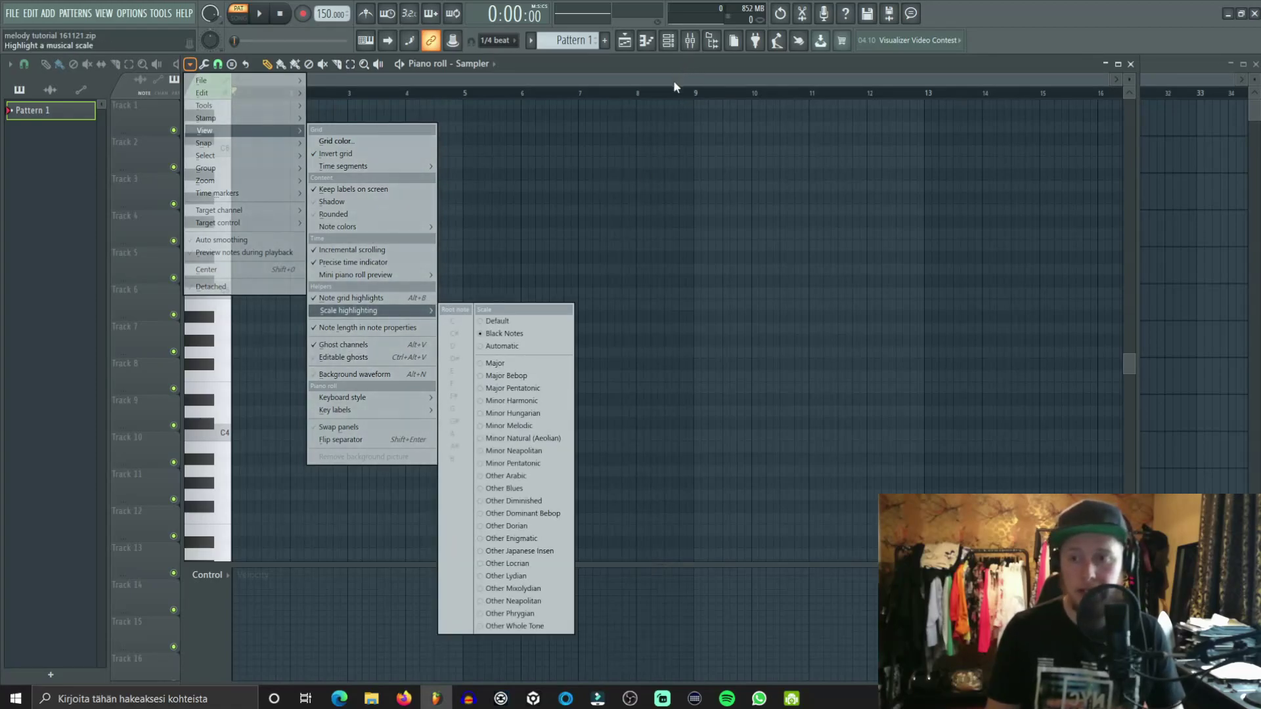
{"action": "left_click", "coordinate": [674, 86]}
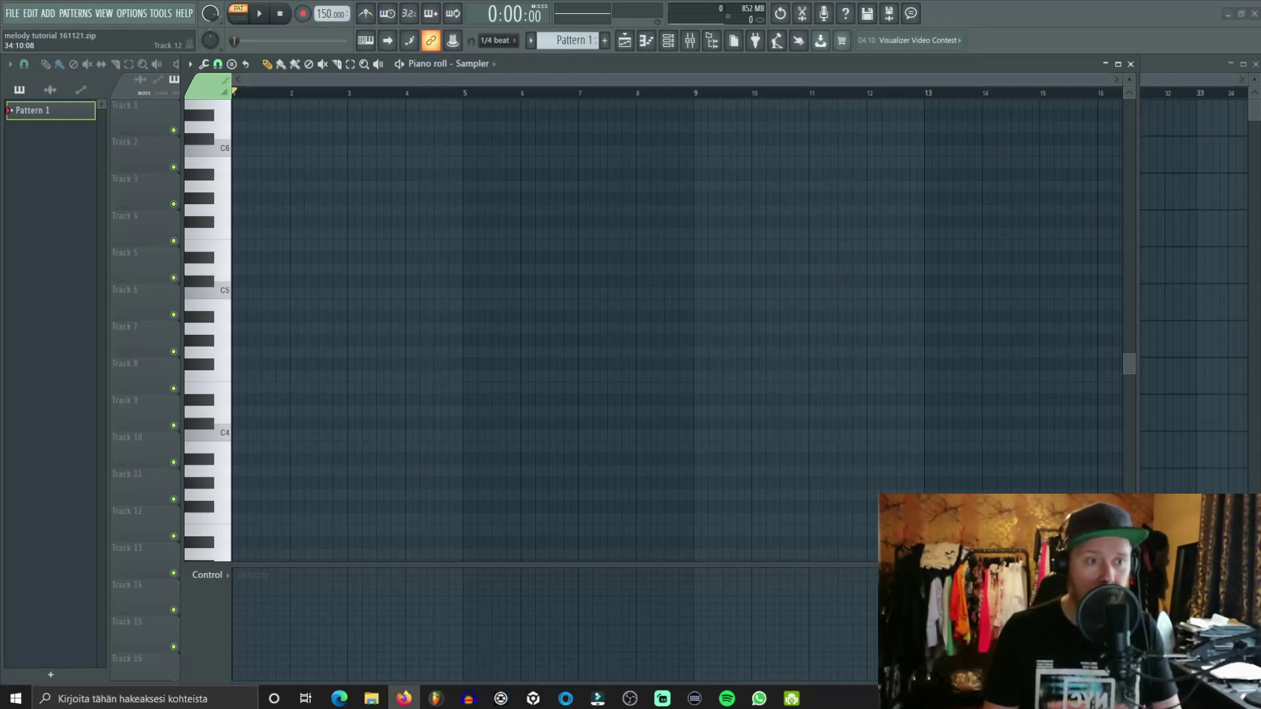
Step: Bring the browser window with the F minor scale page into view, study the scale's notes, and move it away
{"action": "left_click_drag", "start_coordinate": [1260, 59], "coordinate": [550, 88]}
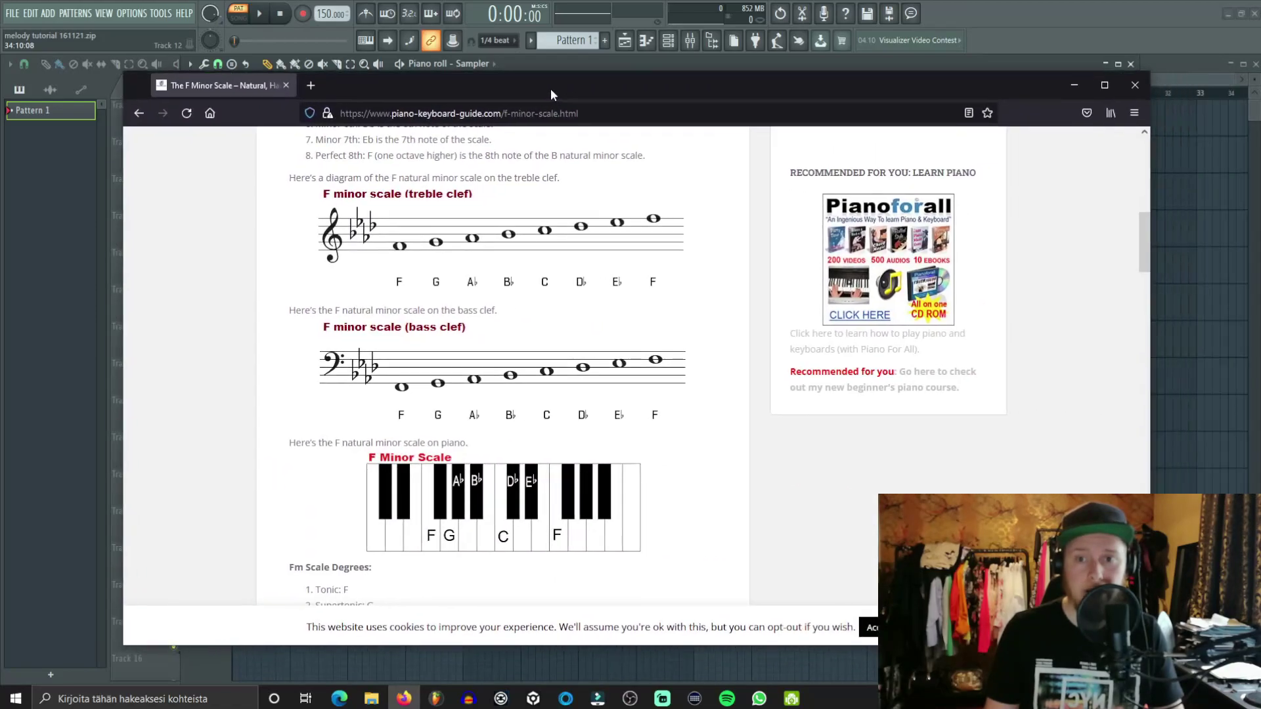
{"action": "double_click", "coordinate": [550, 88]}
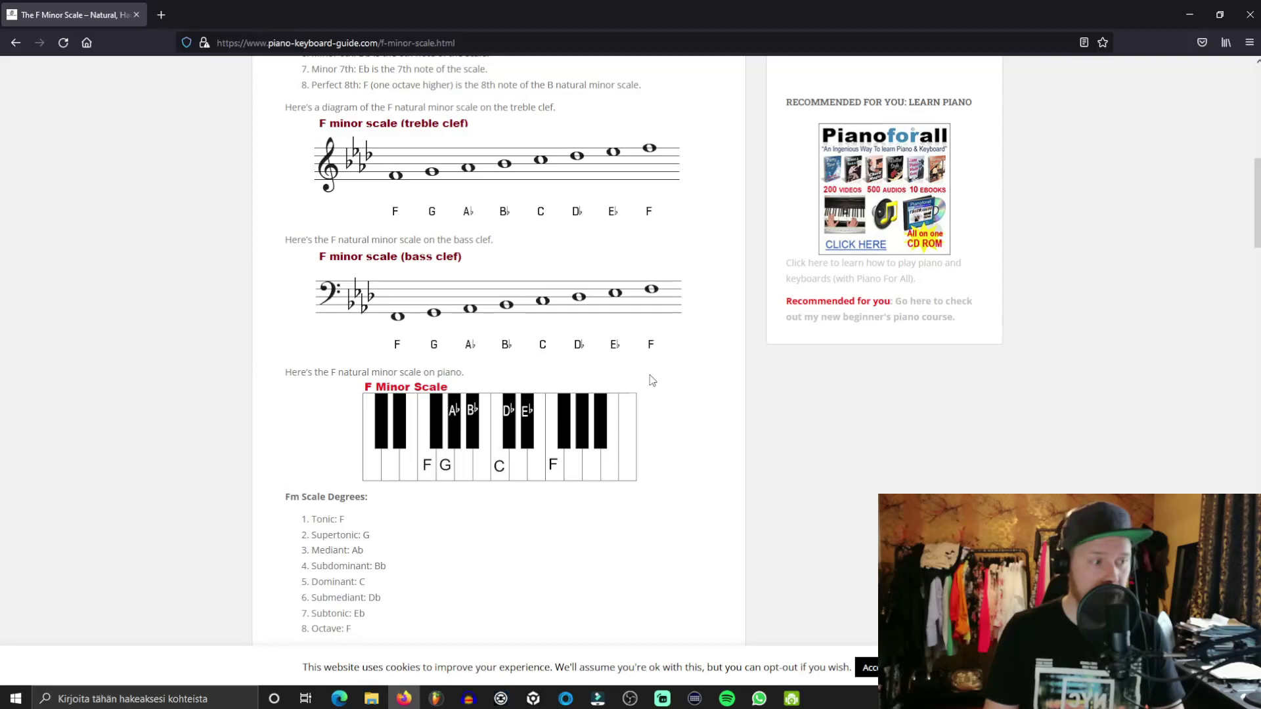
{"action": "left_click", "coordinate": [1220, 15]}
{"action": "left_click_drag", "start_coordinate": [269, 44], "coordinate": [1260, 84]}
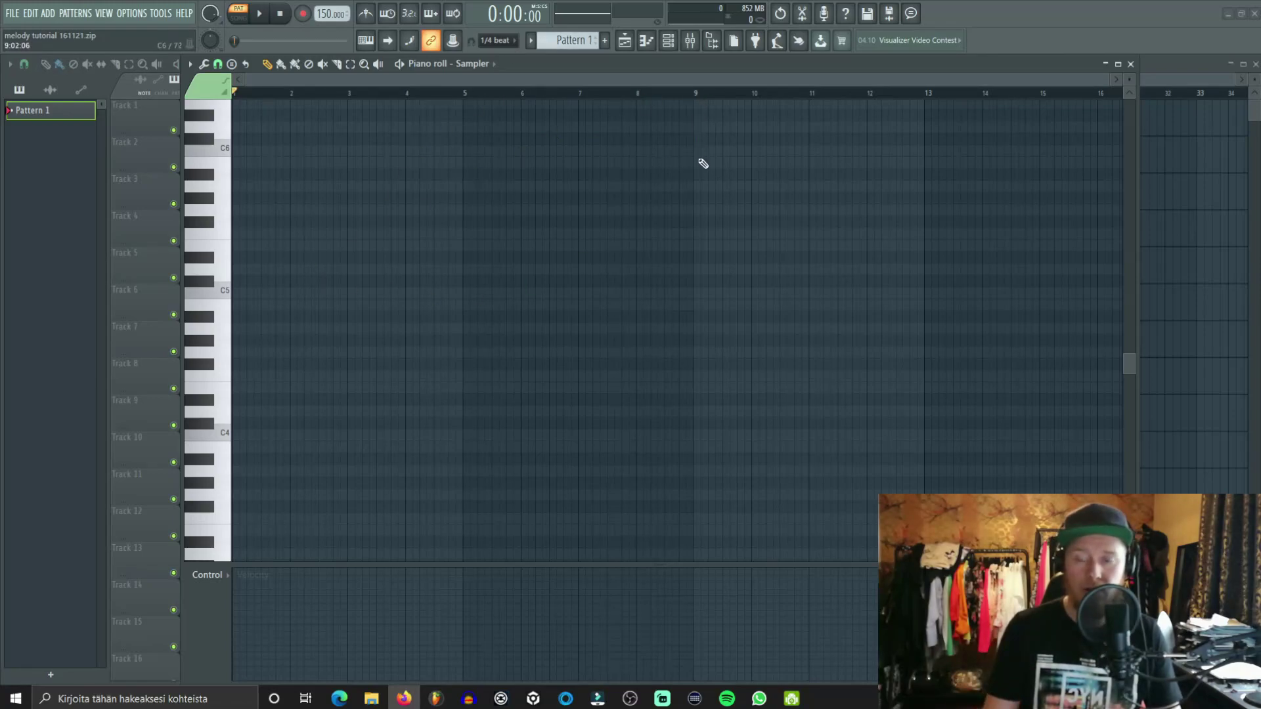
Step: Draw eight-bar notes on F4, G4 and C5 in the piano roll, starting at bar 1
{"action": "left_click", "coordinate": [267, 381]}
{"action": "left_click_drag", "start_coordinate": [240, 375], "coordinate": [695, 373]}
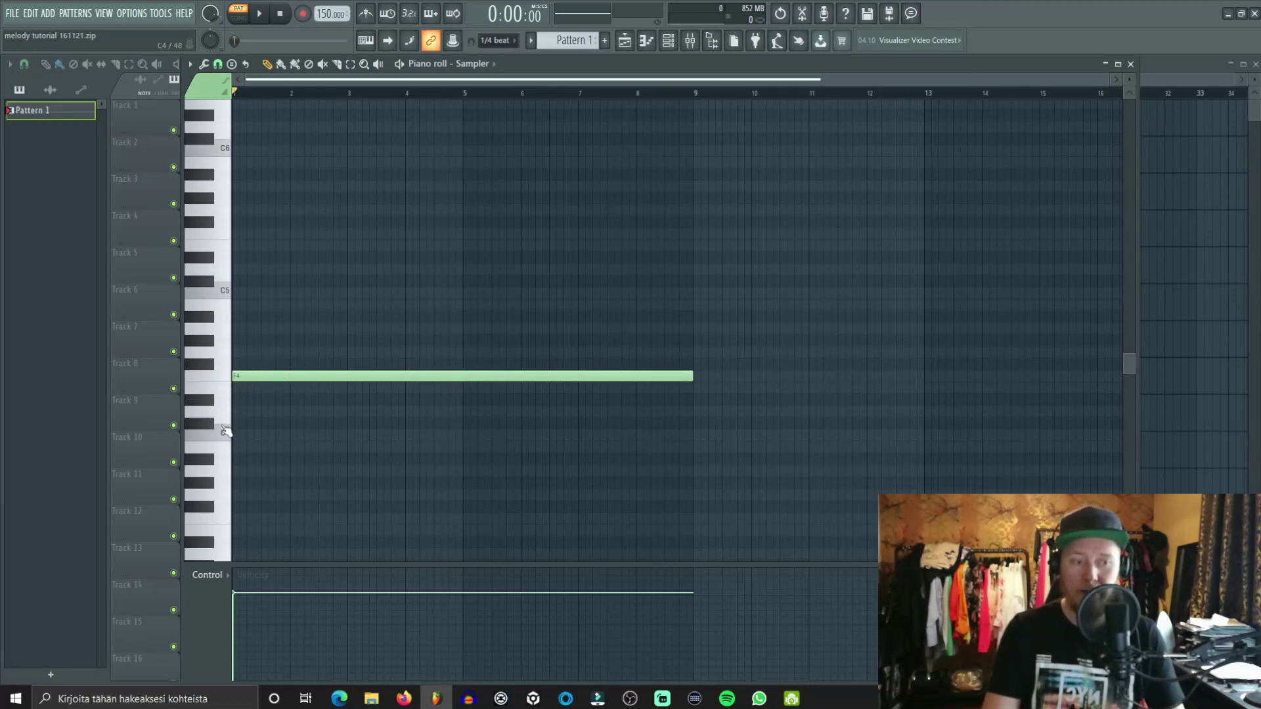
{"action": "left_click", "coordinate": [251, 352]}
{"action": "left_click_drag", "start_coordinate": [251, 353], "coordinate": [233, 353]}
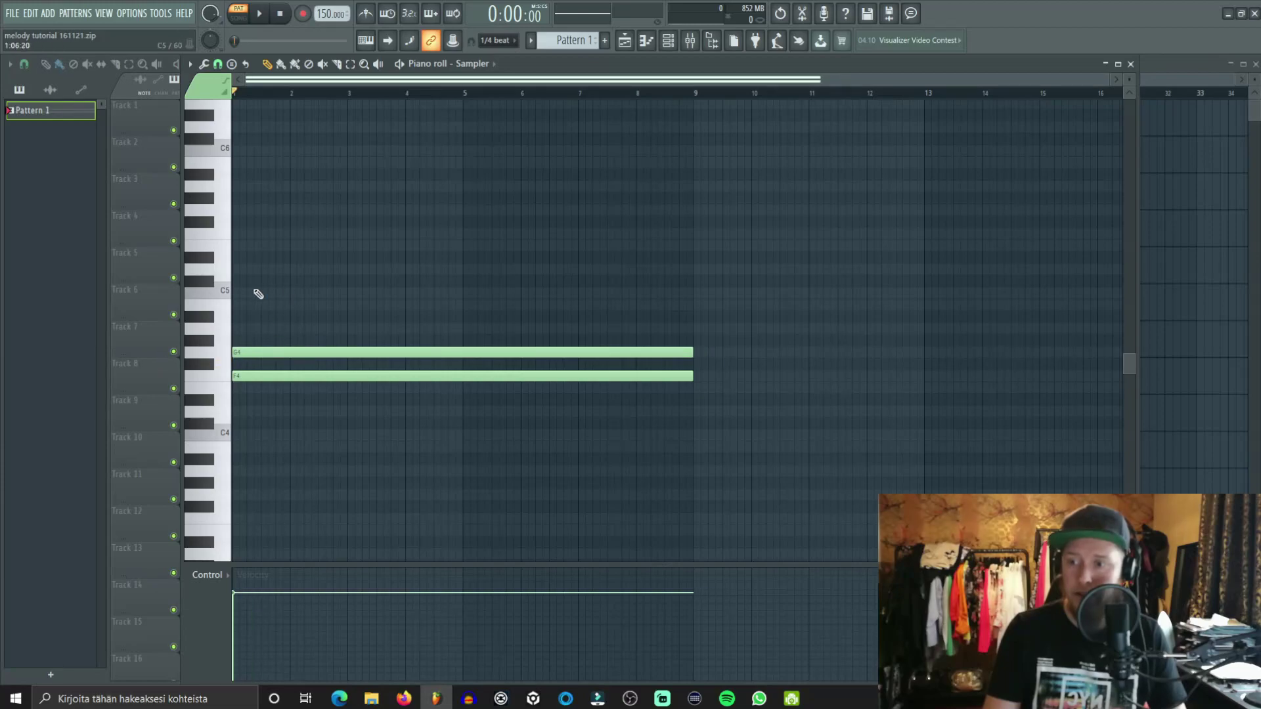
{"action": "left_click", "coordinate": [253, 292]}
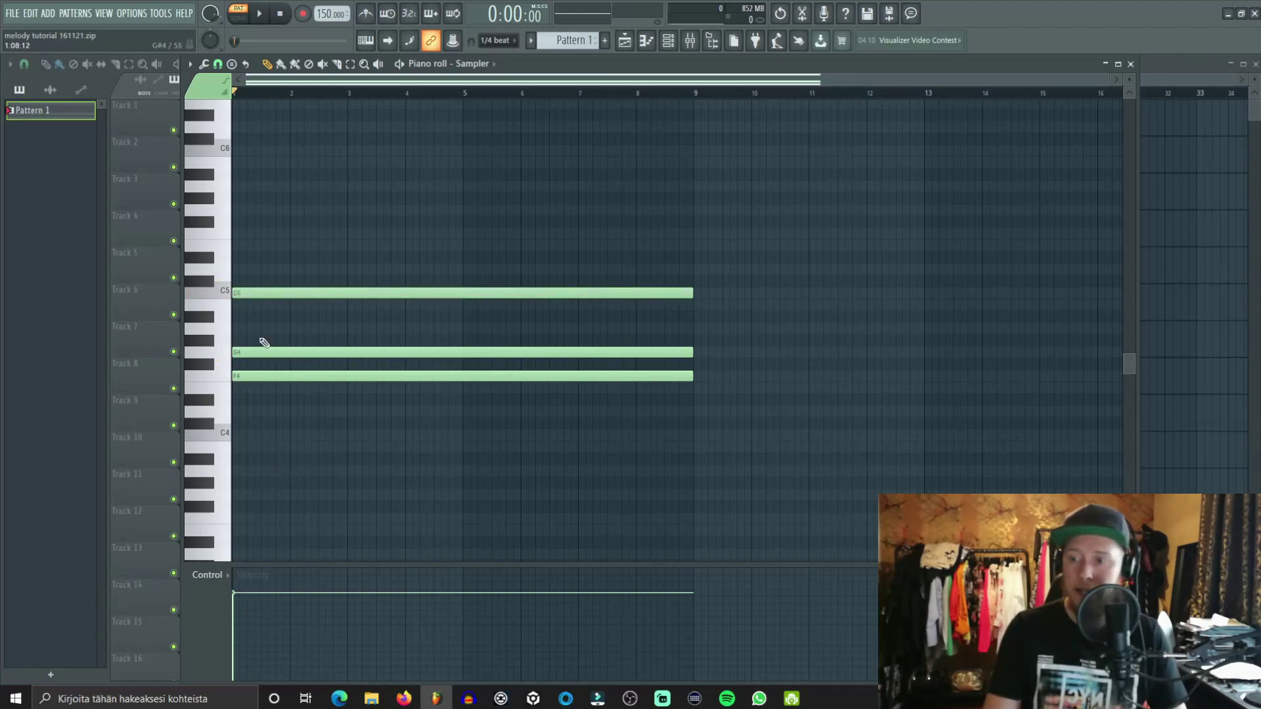
Step: Complete the F minor scale with eight-bar notes on G#4, A#4, C#5 and D#5, keeping F#4 empty
{"action": "left_click", "coordinate": [238, 341]}
{"action": "left_click", "coordinate": [259, 317]}
{"action": "left_click_drag", "start_coordinate": [259, 317], "coordinate": [233, 317]}
{"action": "left_click", "coordinate": [254, 281]}
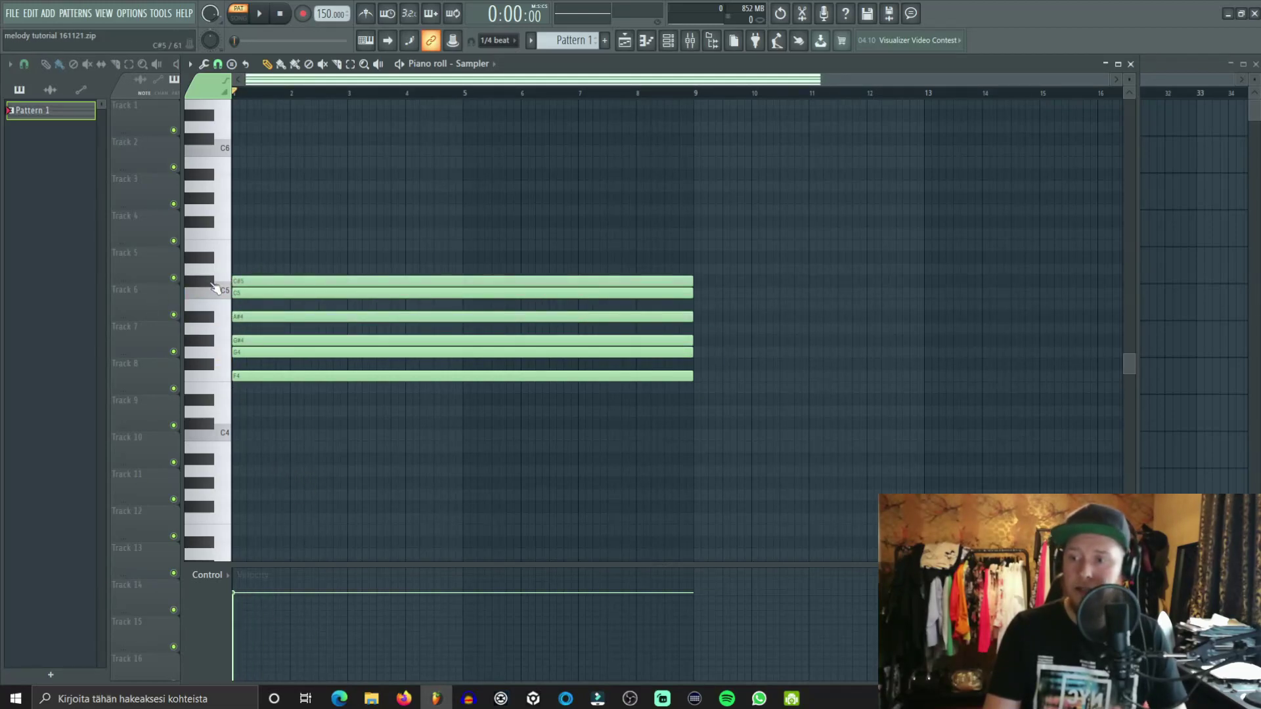
{"action": "left_click", "coordinate": [253, 257]}
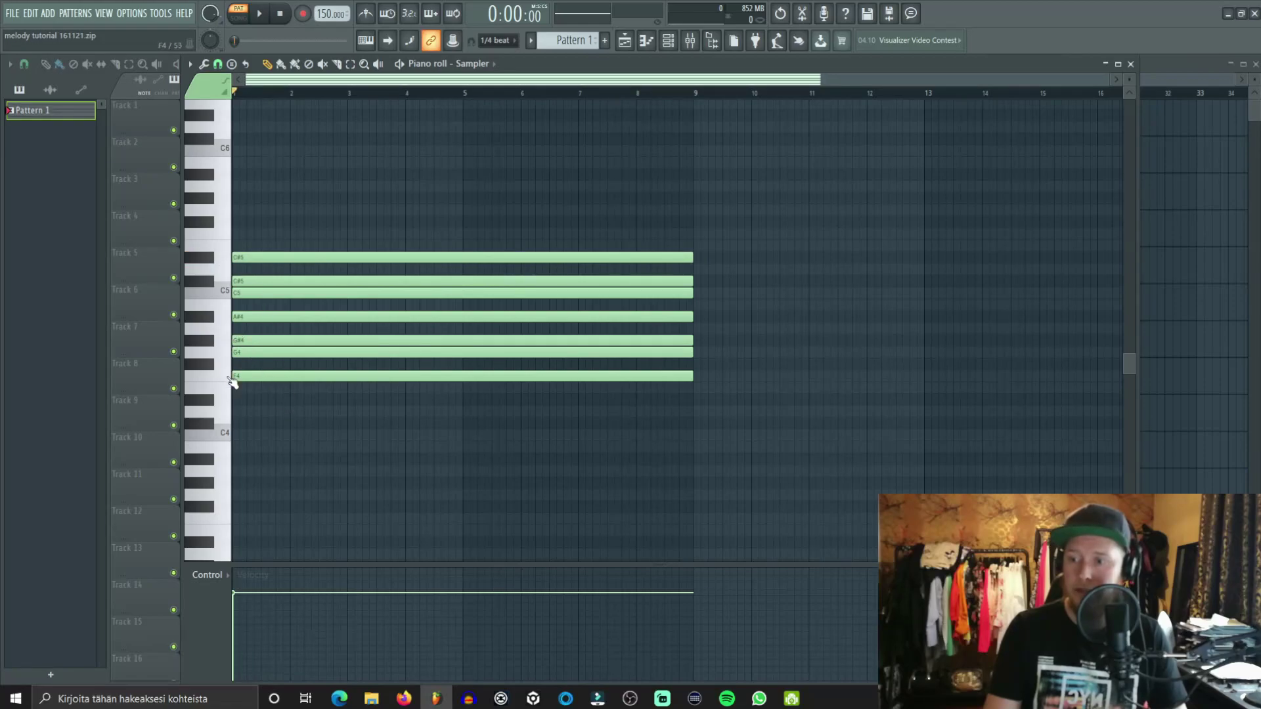
{"action": "left_click", "coordinate": [249, 364]}
{"action": "right_click", "coordinate": [279, 365]}
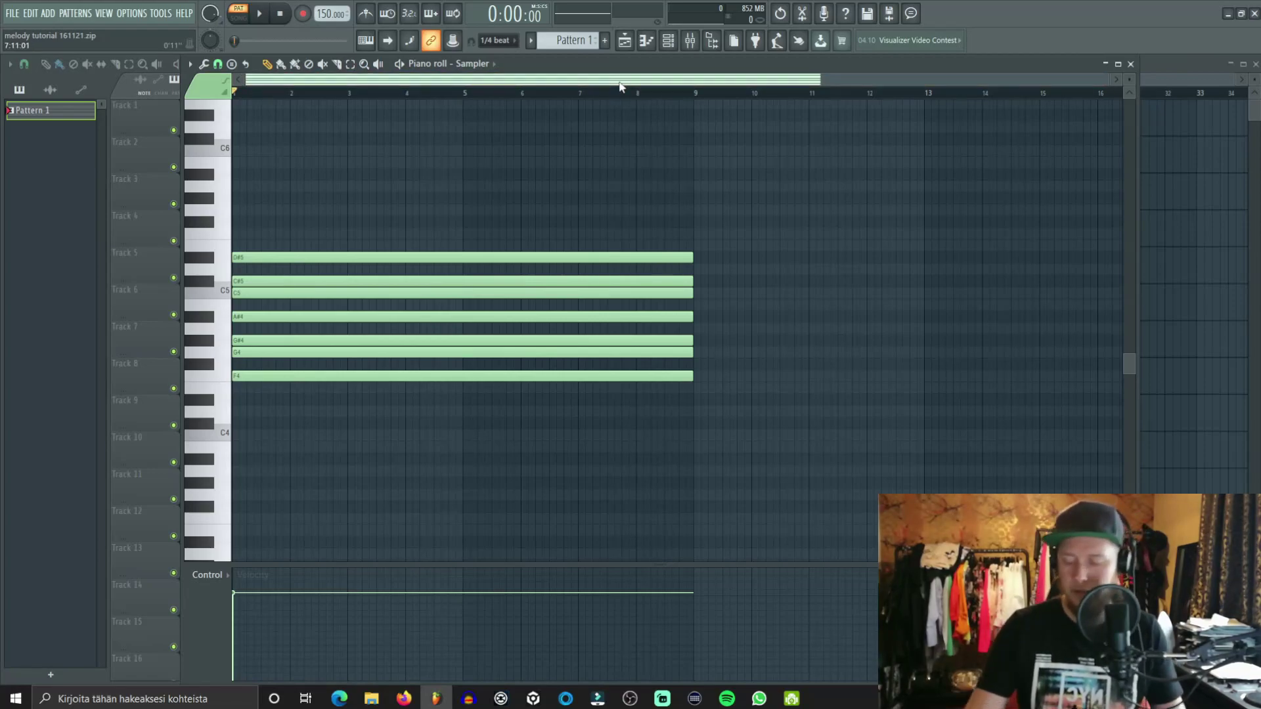
Step: Duplicate all the scale notes one octave higher, onto F5 to D#6
{"action": "scroll", "coordinate": [541, 96], "scroll_direction": "up", "scroll_amount": 4}
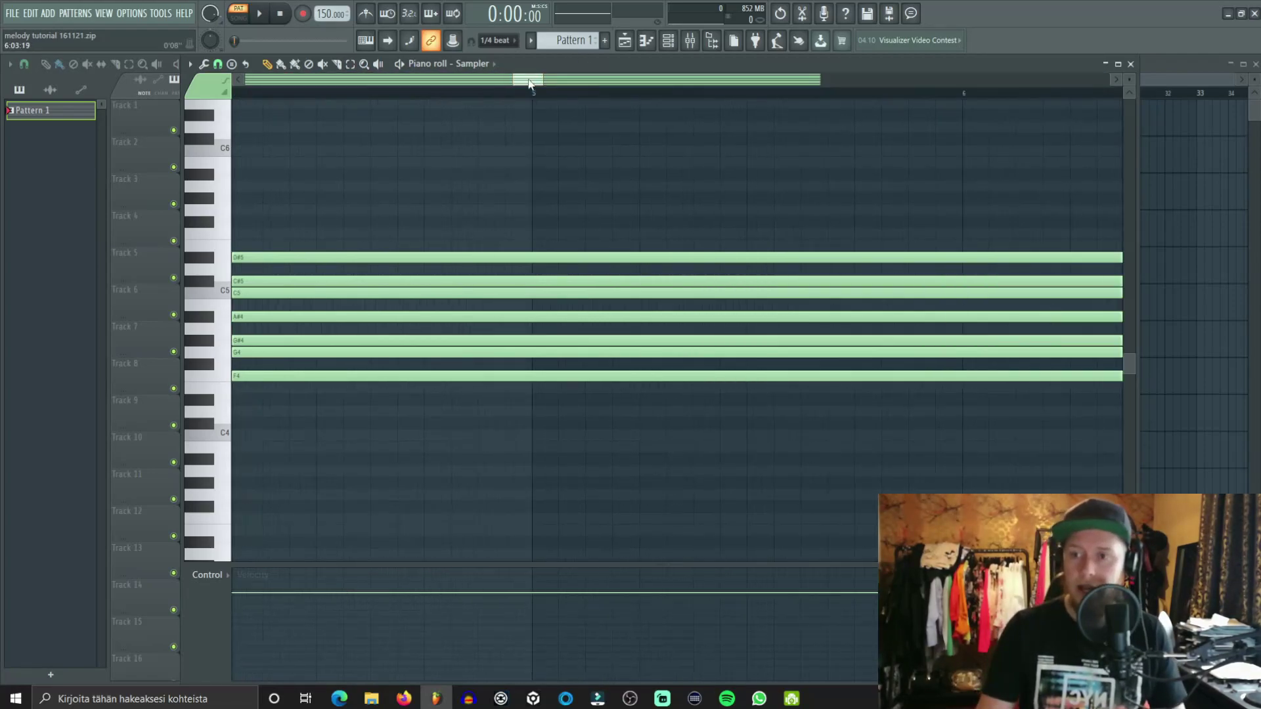
{"action": "scroll", "coordinate": [552, 95], "scroll_direction": "down", "scroll_amount": 4}
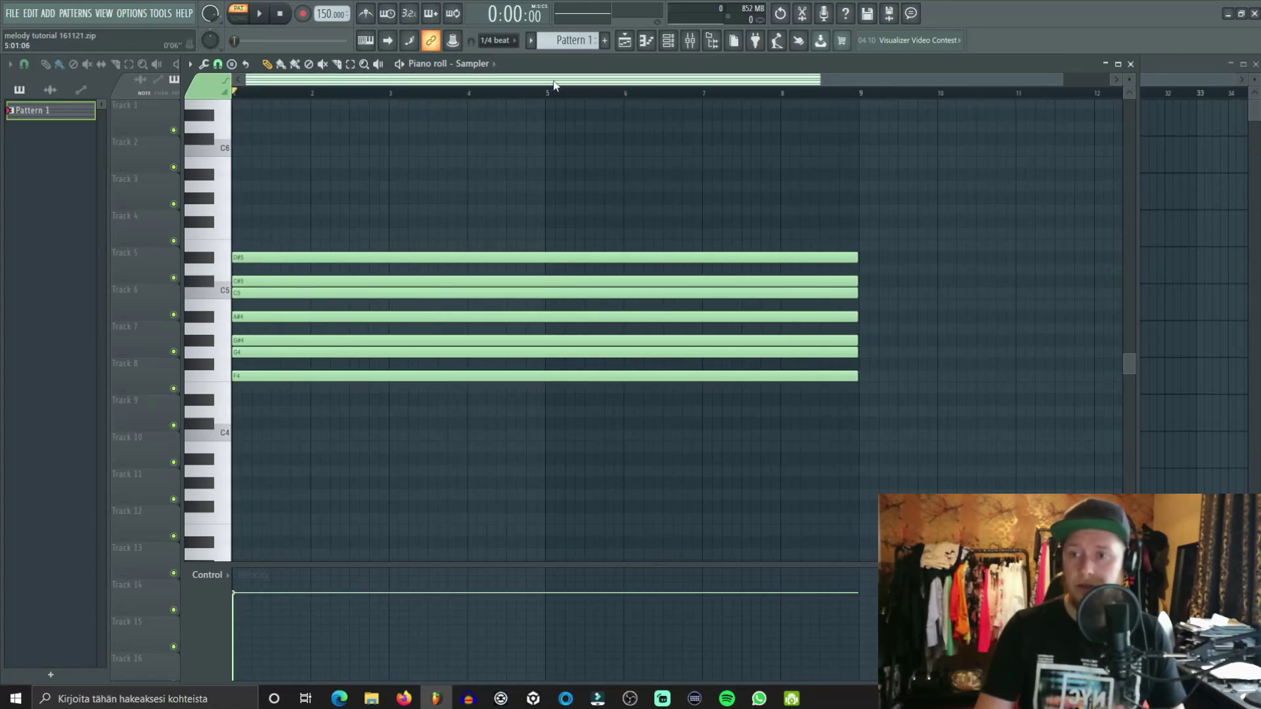
{"action": "key", "text": "ctrl+a"}
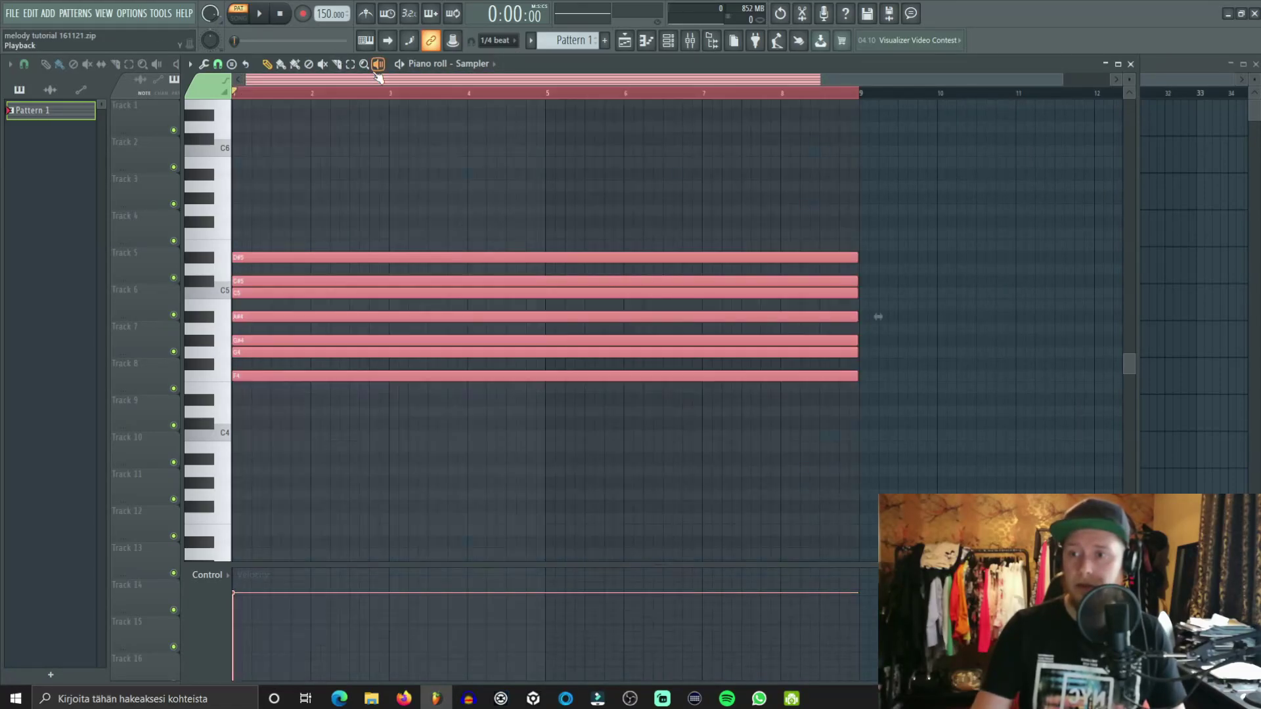
{"action": "key", "text": "ctrl+v"}
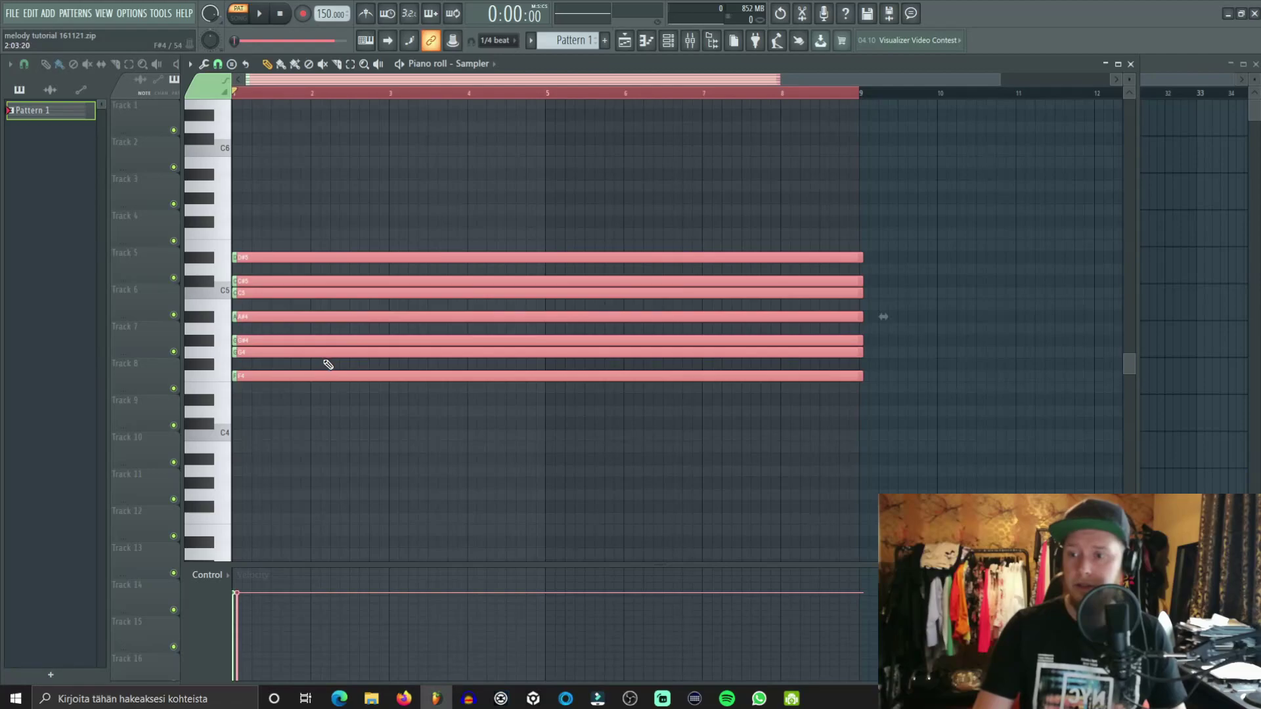
{"action": "key", "text": "ctrl+Up"}
{"action": "scroll", "coordinate": [290, 263], "scroll_direction": "up", "scroll_amount": 3}
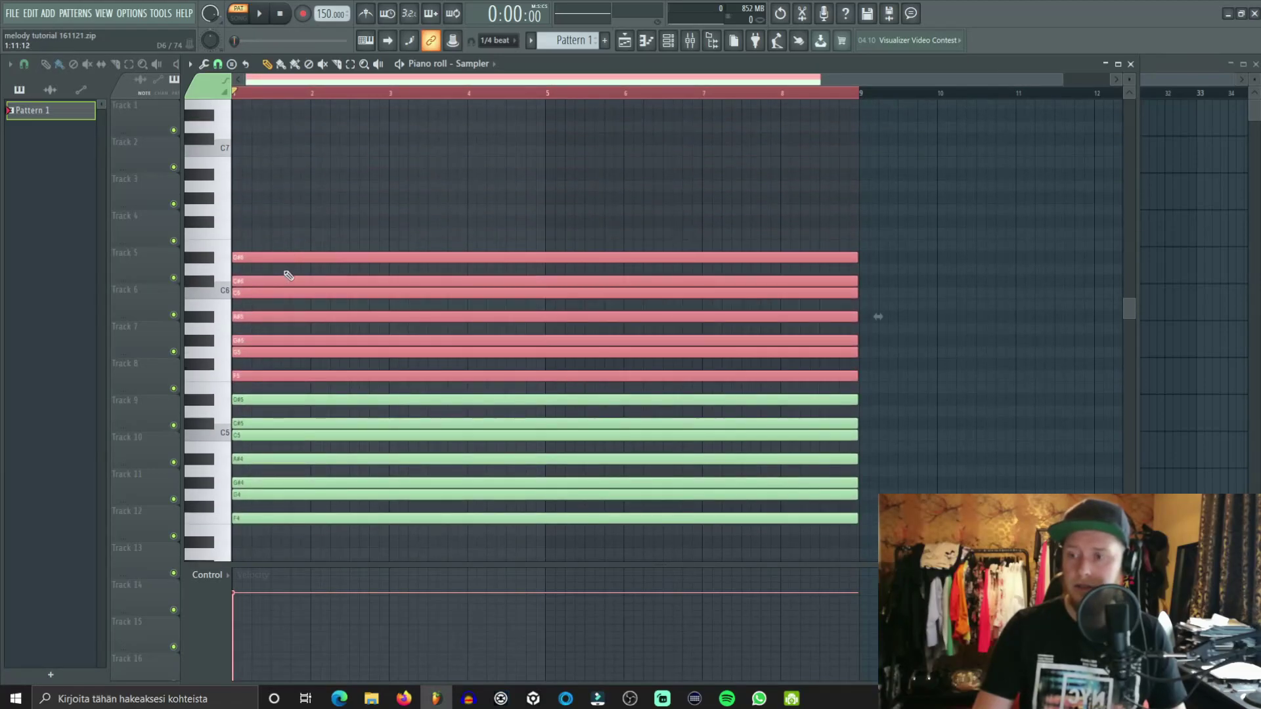
Step: Add further octave copies of the scale notes on F6 to D#7 and on F3 to D#4
{"action": "key", "text": "ctrl+v"}
{"action": "left_click_drag", "start_coordinate": [264, 517], "coordinate": [266, 345]}
{"action": "scroll", "coordinate": [329, 256], "scroll_direction": "down", "scroll_amount": 3}
{"action": "scroll", "coordinate": [315, 360], "scroll_direction": "down", "scroll_amount": 4}
{"action": "key", "text": "ctrl+v"}
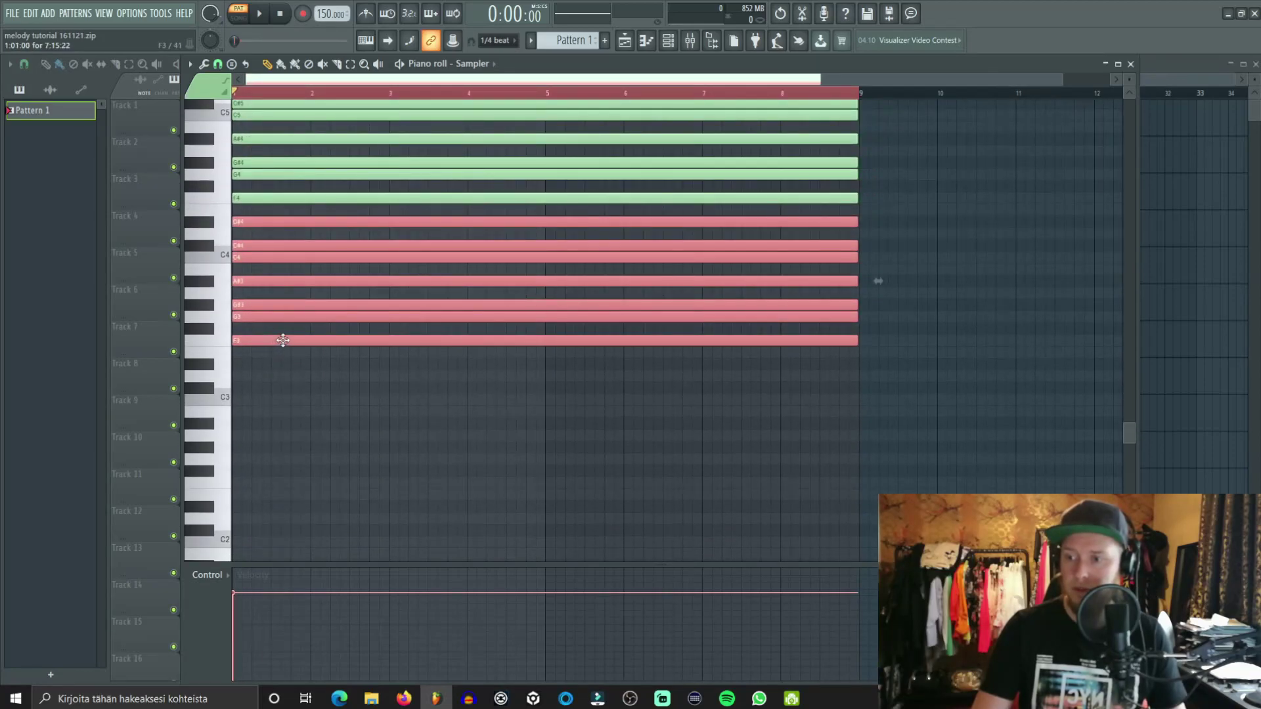
{"action": "scroll", "coordinate": [293, 282], "scroll_direction": "down", "scroll_amount": 5}
{"action": "key", "text": "ctrl+v"}
{"action": "scroll", "coordinate": [313, 184], "scroll_direction": "up", "scroll_amount": 1}
{"action": "scroll", "coordinate": [316, 199], "scroll_direction": "up", "scroll_amount": 3}
{"action": "left_click", "coordinate": [291, 209]}
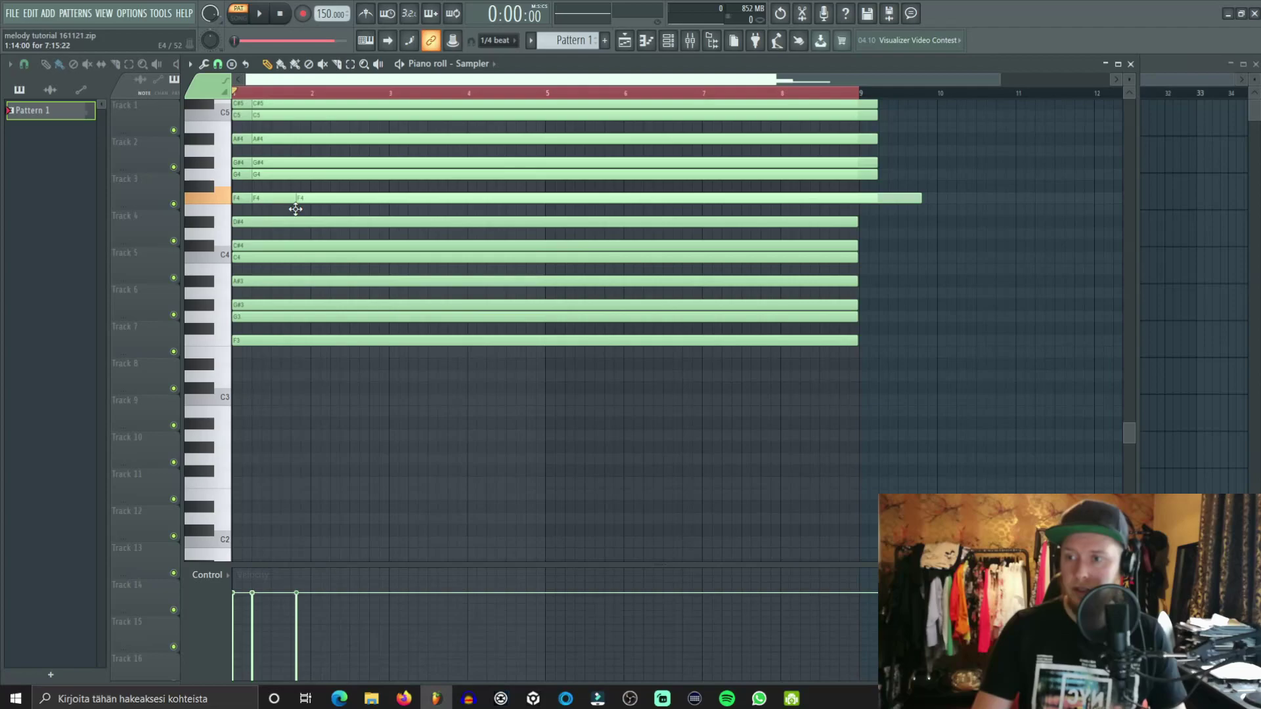
{"action": "key", "text": "ctrl+z"}
Step: Place another copy of the scale notes an octave lower, on F2 to D#3, and deselect the notes
{"action": "scroll", "coordinate": [309, 263], "scroll_direction": "down", "scroll_amount": 4}
{"action": "left_click_drag", "start_coordinate": [304, 197], "coordinate": [283, 340]}
{"action": "scroll", "coordinate": [306, 438], "scroll_direction": "up", "scroll_amount": 4}
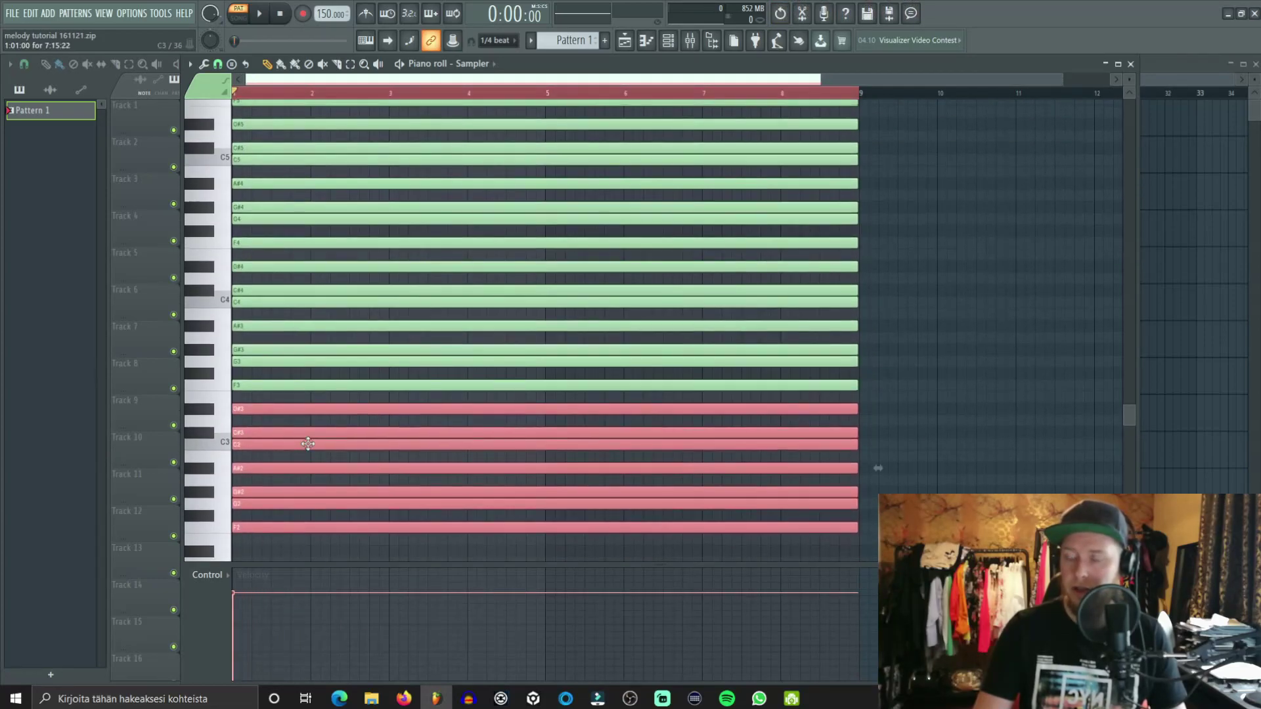
{"action": "left_click", "coordinate": [891, 401]}
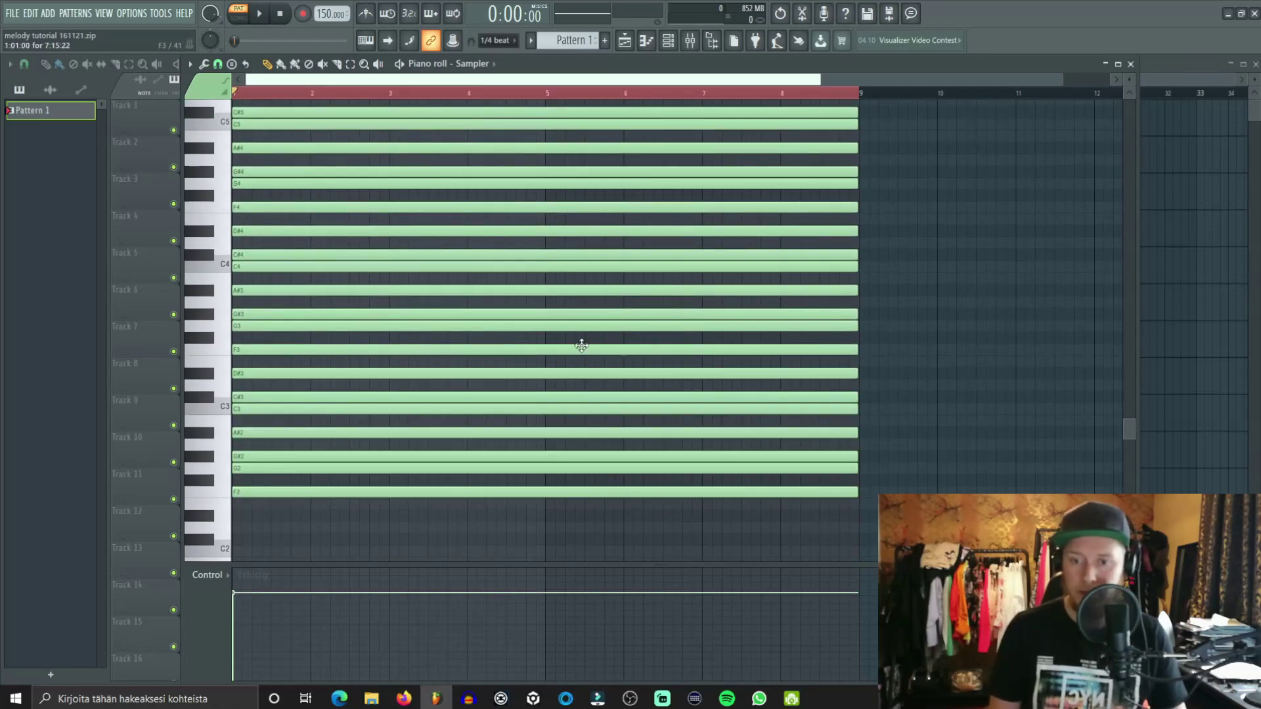
Step: Look over the F minor scale notes across all octaves and close the piano roll
{"action": "scroll", "coordinate": [416, 267], "scroll_direction": "up", "scroll_amount": 2}
{"action": "scroll", "coordinate": [564, 240], "scroll_direction": "up", "scroll_amount": 2}
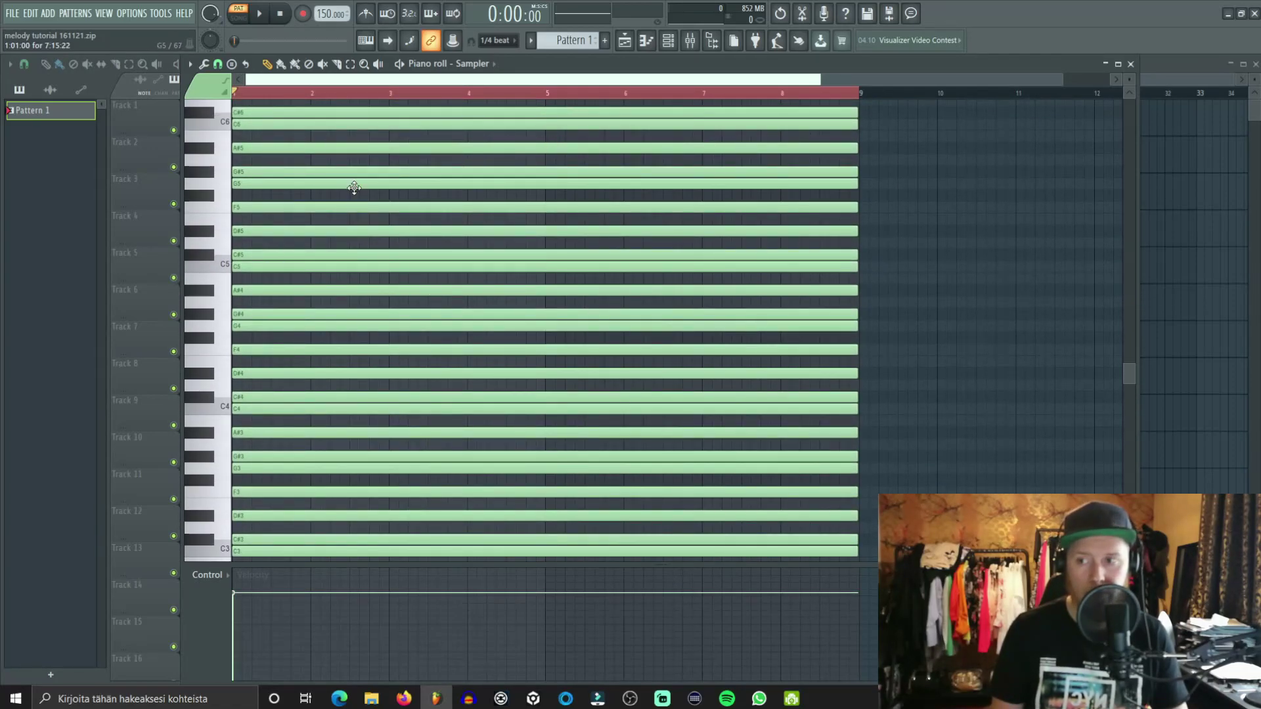
{"action": "scroll", "coordinate": [368, 273], "scroll_direction": "down", "scroll_amount": 3}
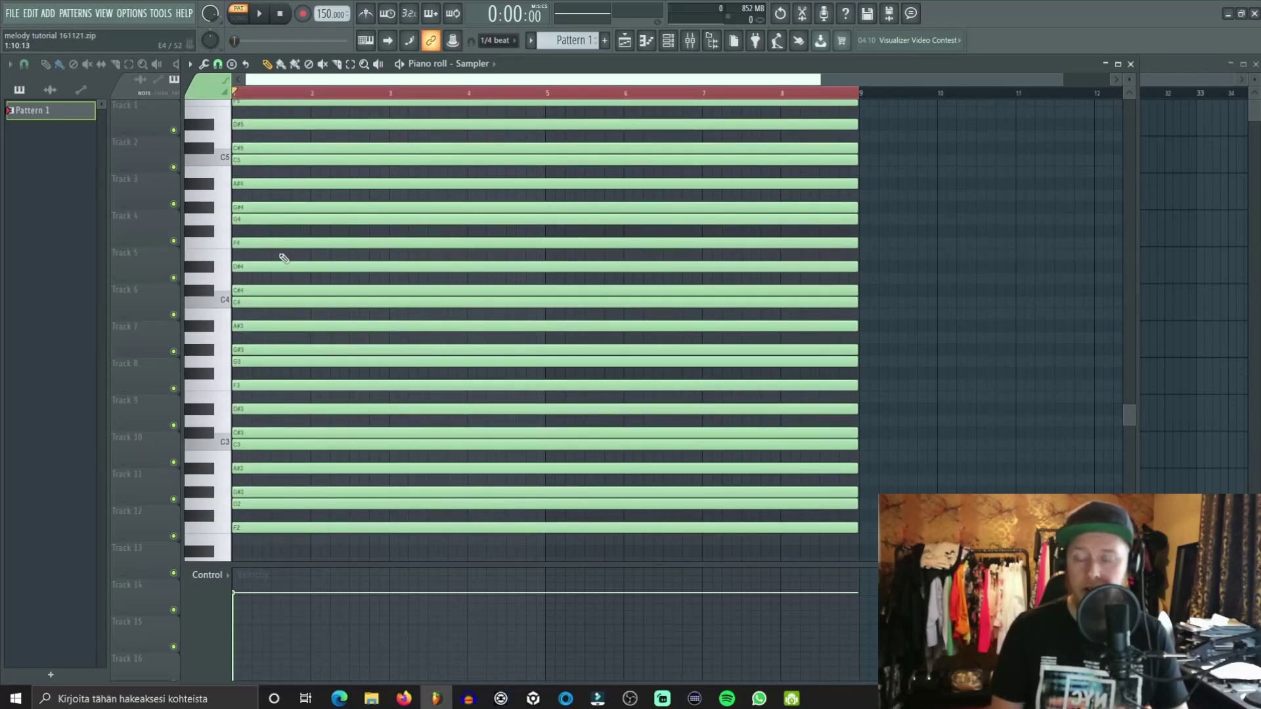
{"action": "scroll", "coordinate": [355, 417], "scroll_direction": "up", "scroll_amount": 4}
{"action": "scroll", "coordinate": [404, 375], "scroll_direction": "up", "scroll_amount": 3}
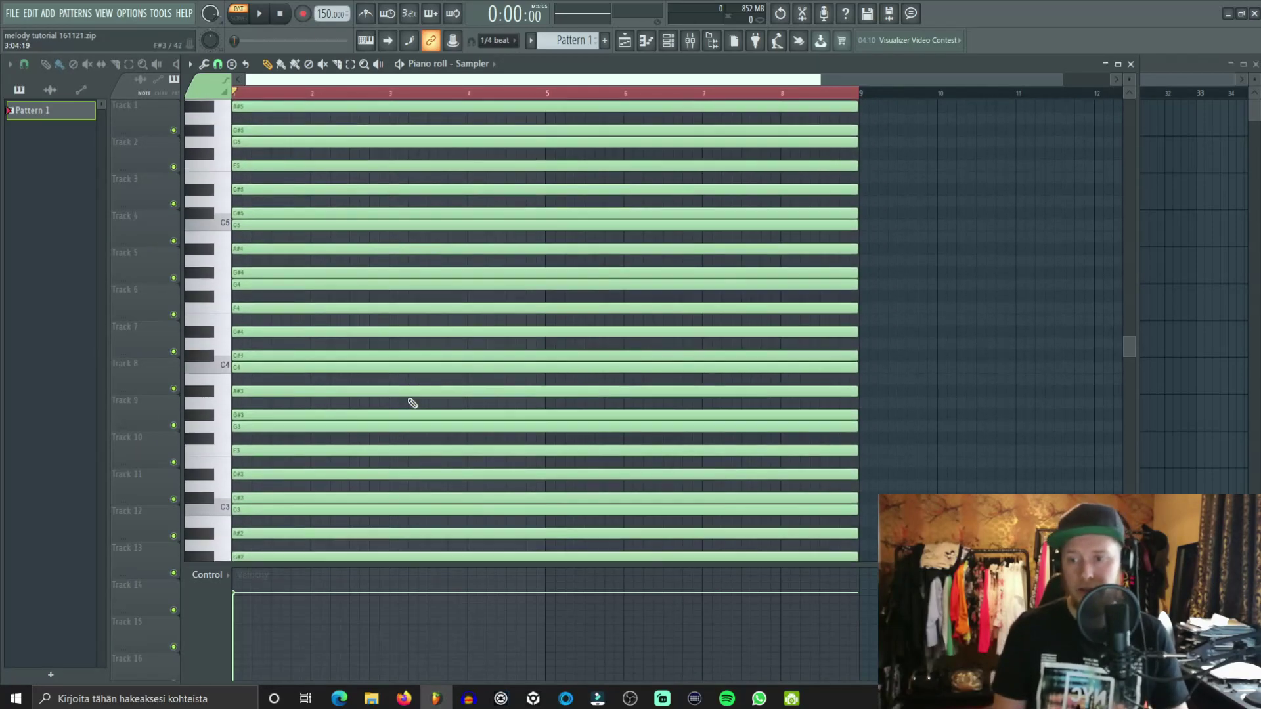
{"action": "scroll", "coordinate": [499, 332], "scroll_direction": "up", "scroll_amount": 2}
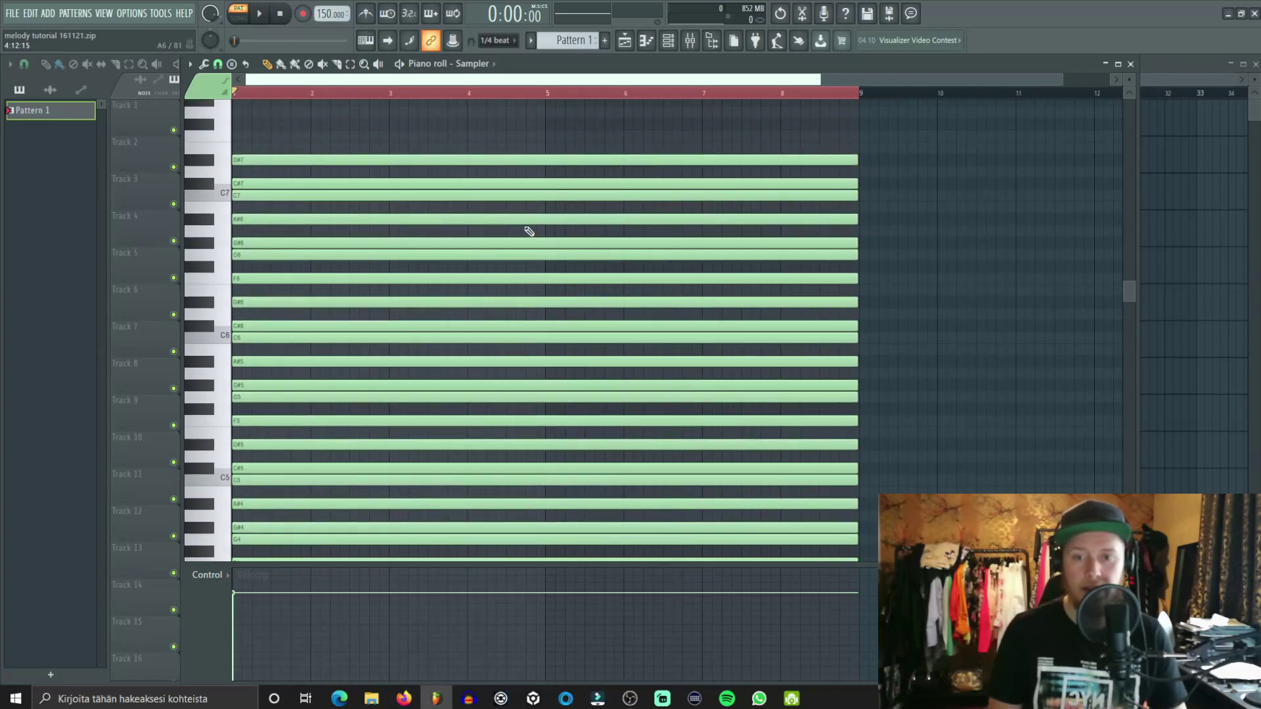
{"action": "scroll", "coordinate": [530, 230], "scroll_direction": "down", "scroll_amount": 2}
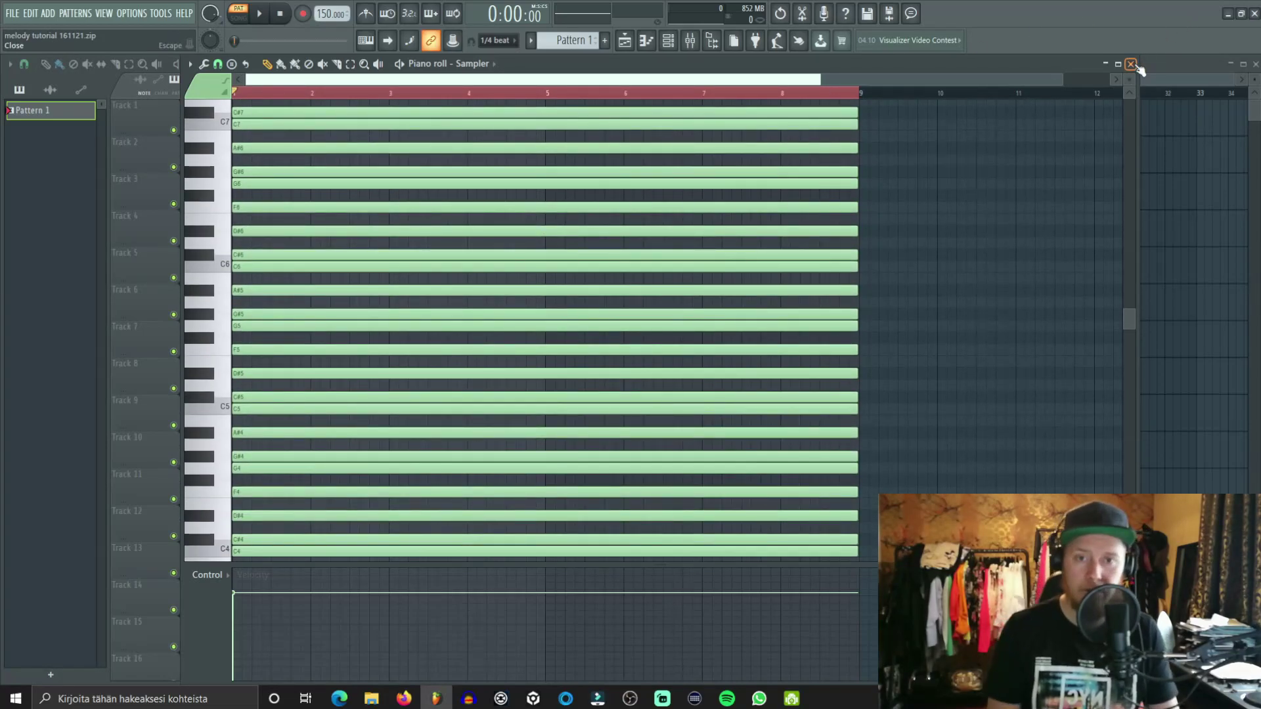
{"action": "left_click", "coordinate": [1131, 64]}
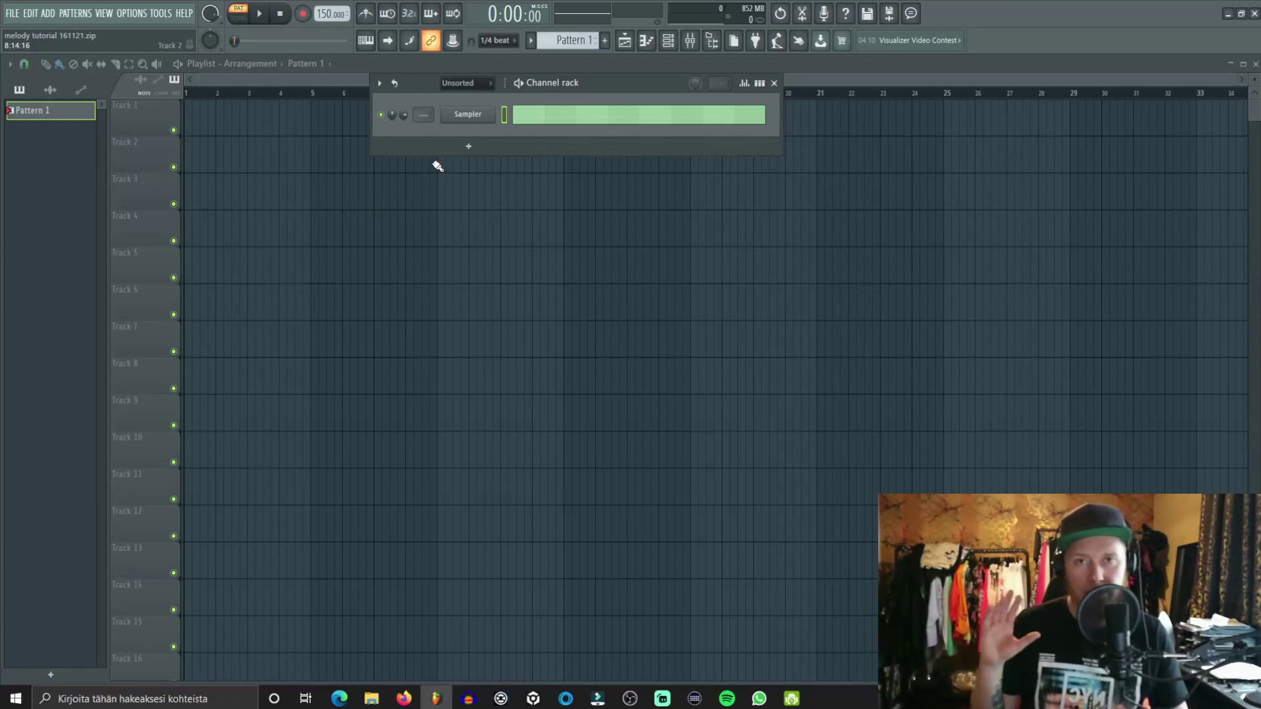
Step: Add an FL Keys channel, rename it BASSLINE, and close its plugin window
{"action": "left_click", "coordinate": [492, 150]}
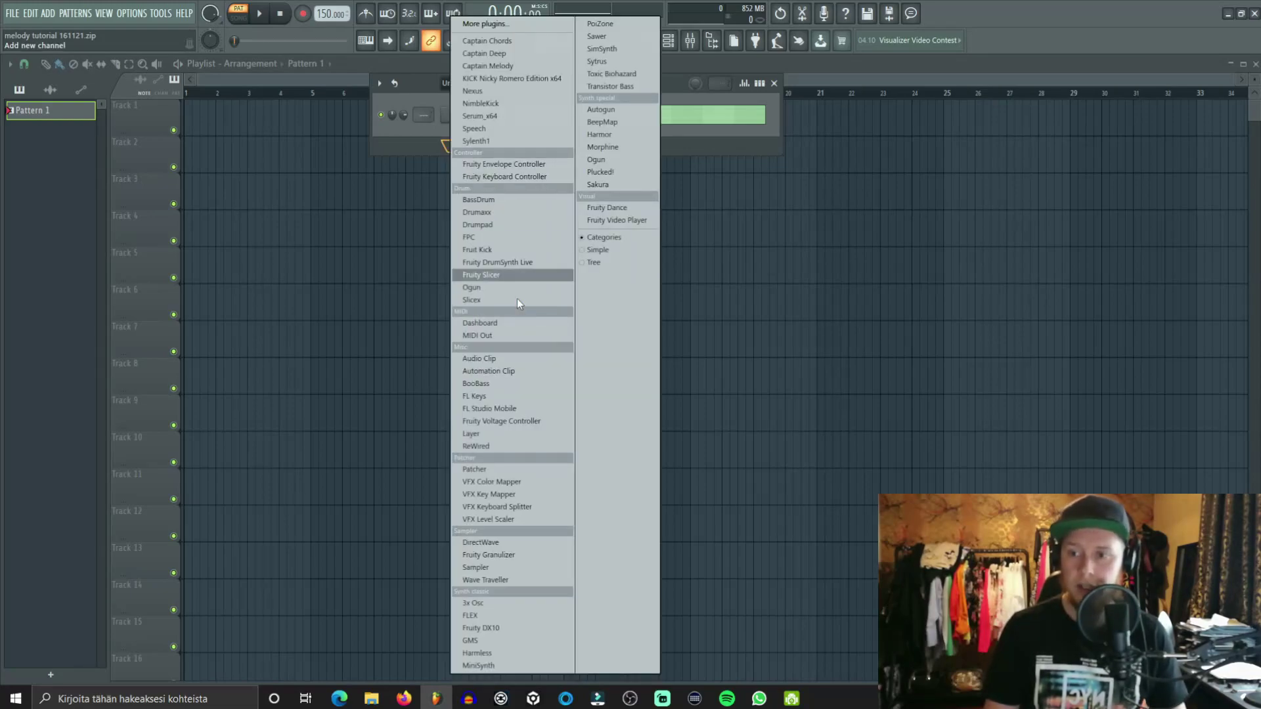
{"action": "left_click", "coordinate": [528, 396]}
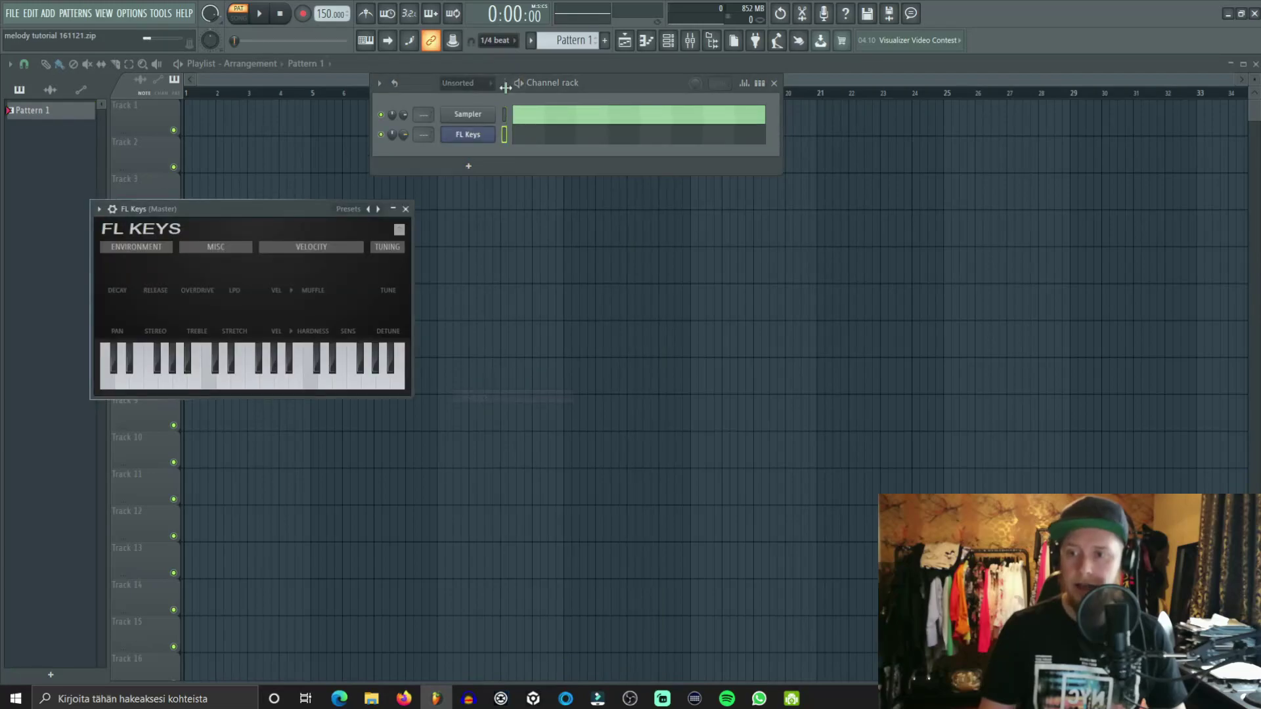
{"action": "right_click", "coordinate": [470, 133]}
{"action": "left_click", "coordinate": [551, 165]}
{"action": "type", "text": "BASSLINE"}
{"action": "key", "text": "Return"}
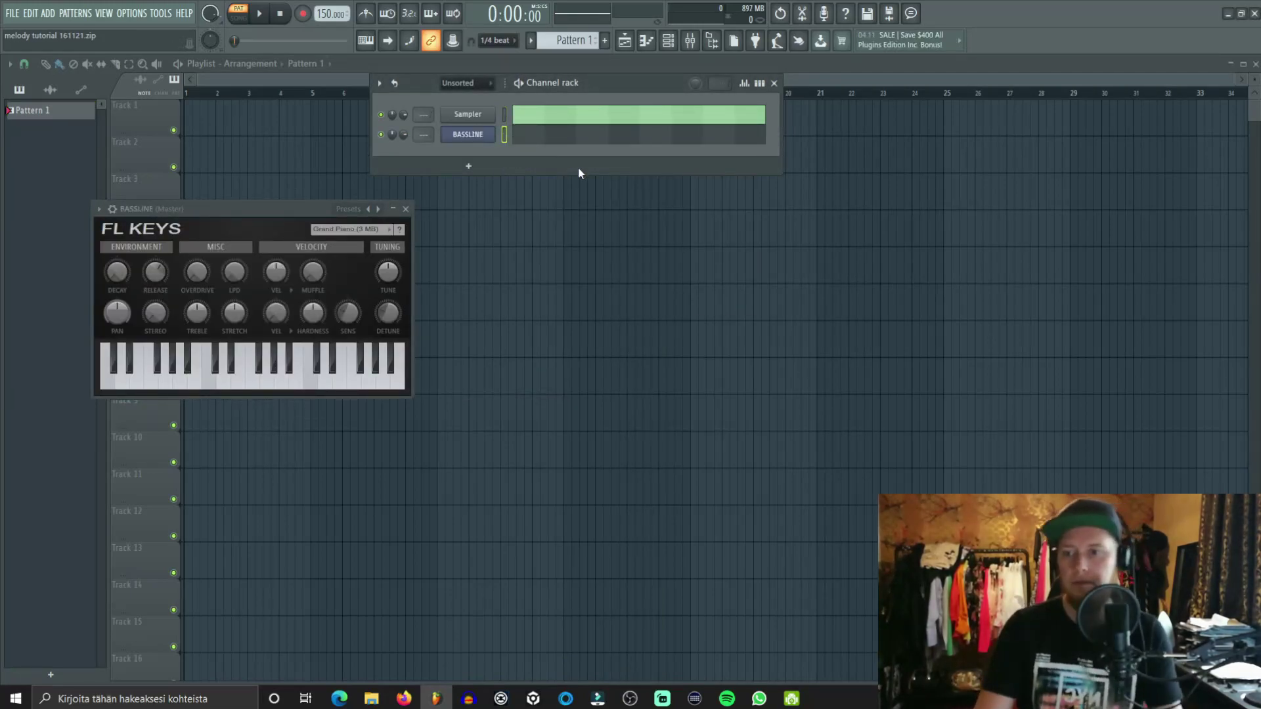
{"action": "left_click", "coordinate": [405, 209]}
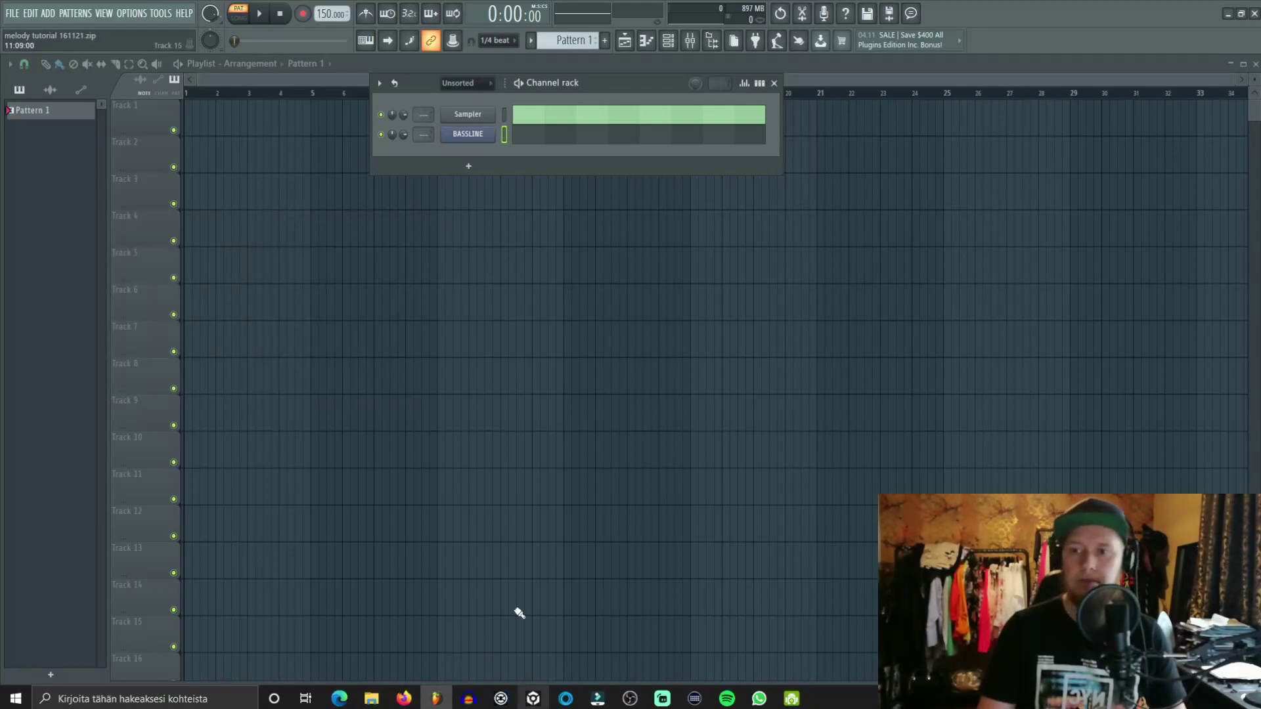
Step: Open the BASSLINE channel's piano roll and place a one-bar F5 note in bar 1
{"action": "left_click", "coordinate": [532, 141]}
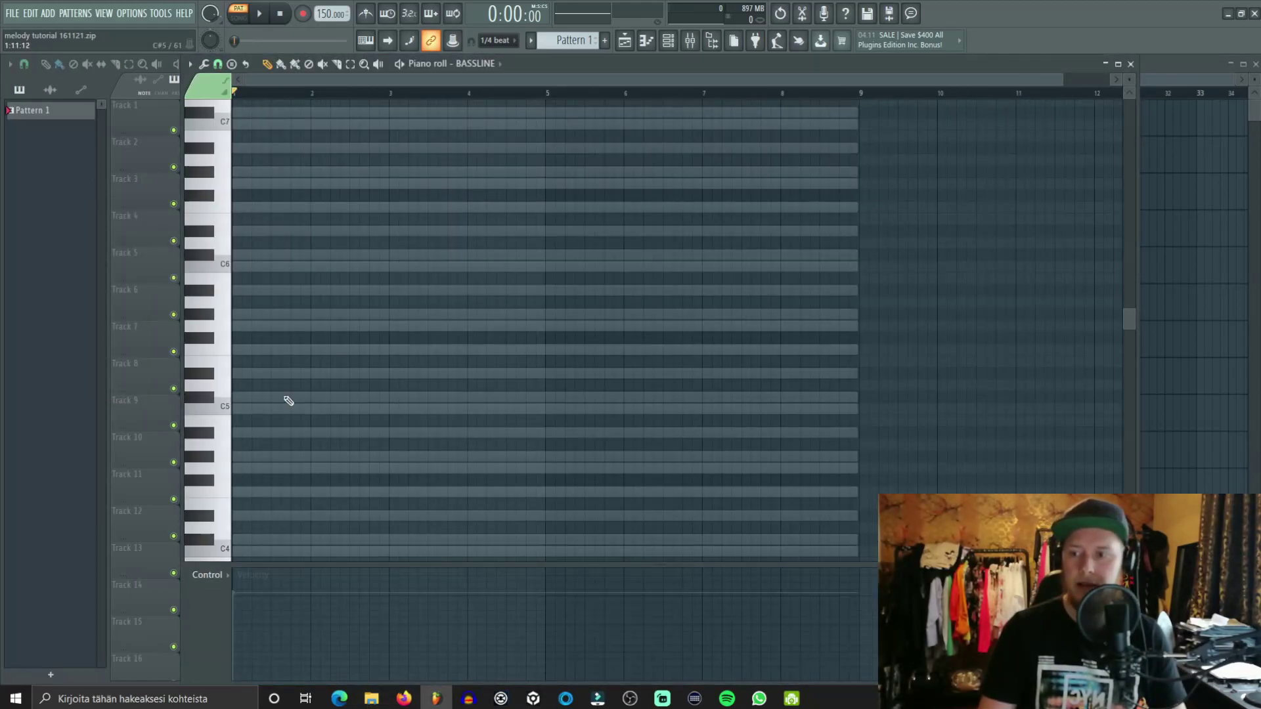
{"action": "left_click_drag", "start_coordinate": [270, 375], "coordinate": [231, 376]}
{"action": "left_click_drag", "start_coordinate": [556, 374], "coordinate": [556, 350]}
{"action": "mouse_move", "coordinate": [859, 349]}
{"action": "left_mouse_down"}
{"action": "mouse_move", "coordinate": [1122, 349]}
{"action": "mouse_move", "coordinate": [254, 368]}
{"action": "mouse_move", "coordinate": [310, 368]}
{"action": "left_mouse_up"}
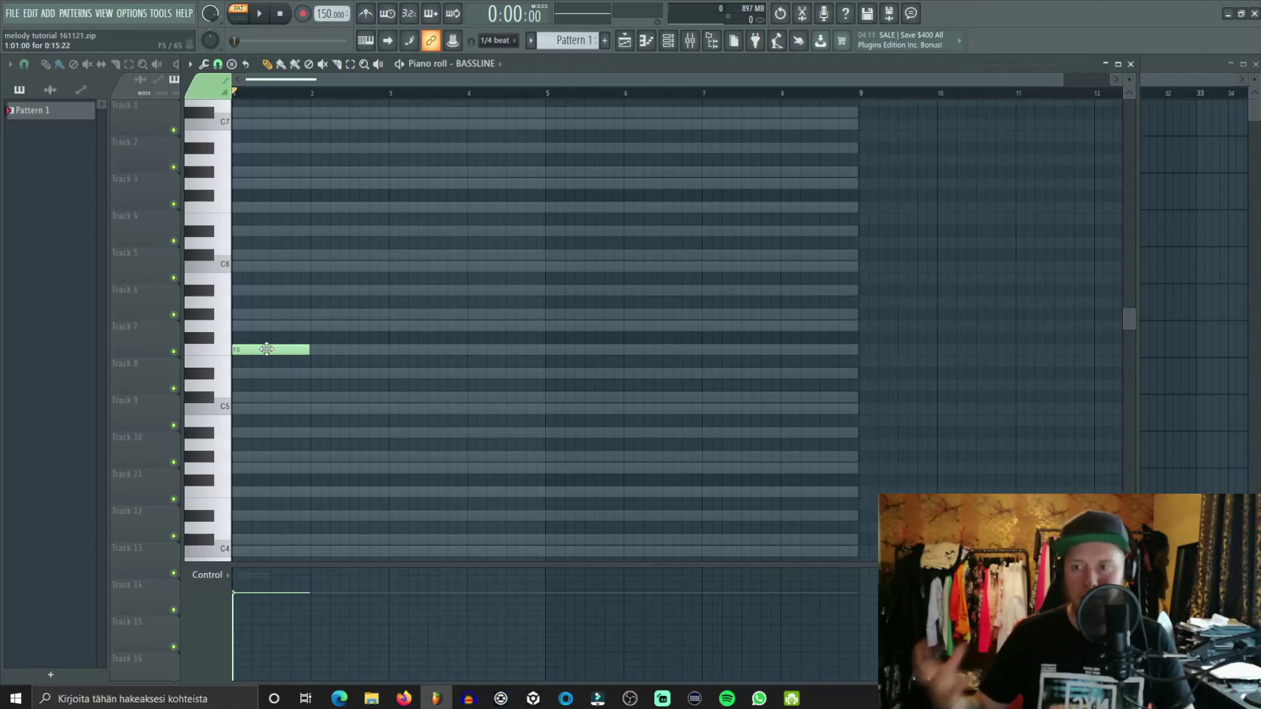
{"action": "left_click", "coordinate": [213, 350]}
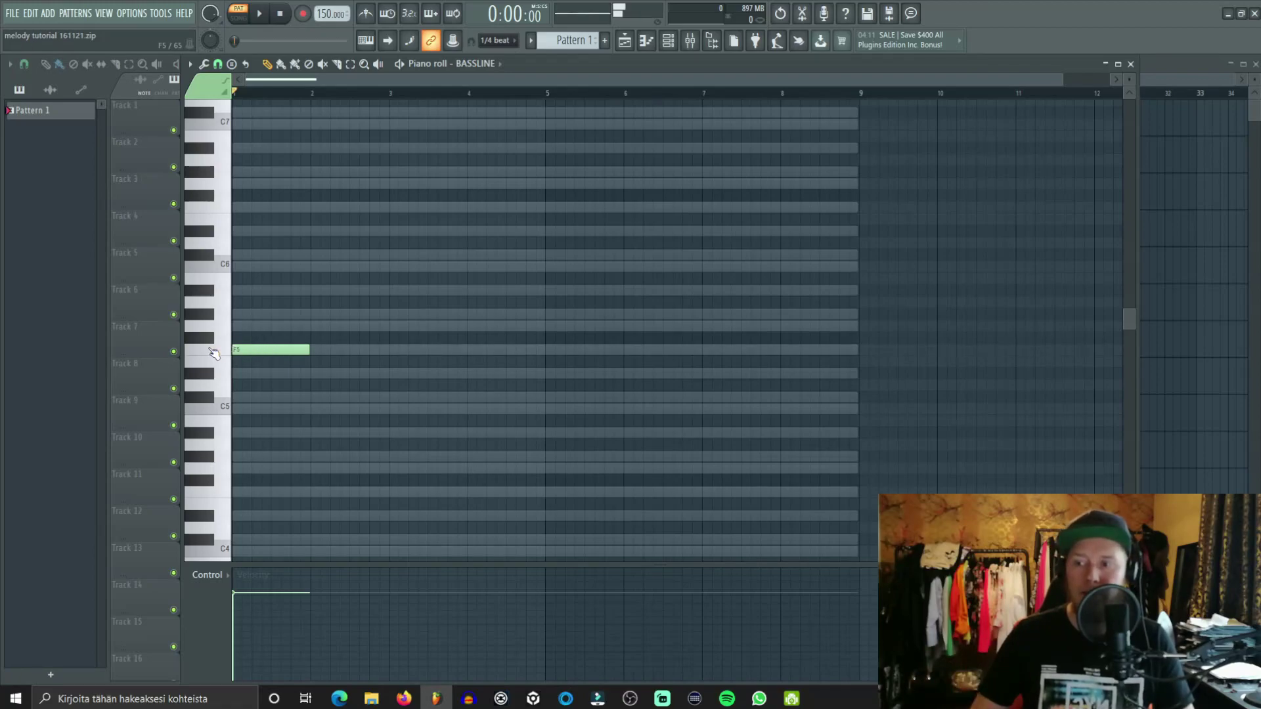
{"action": "left_click", "coordinate": [325, 372]}
{"action": "right_click", "coordinate": [371, 372]}
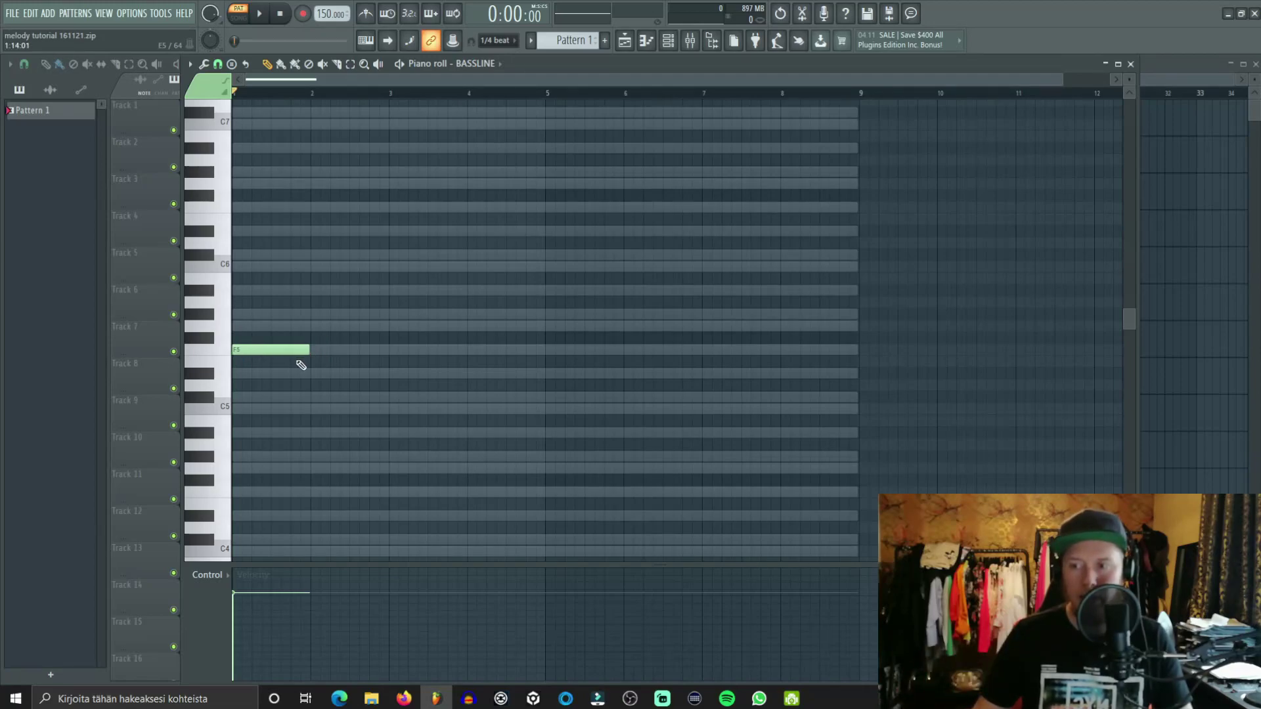
{"action": "left_click", "coordinate": [348, 363]}
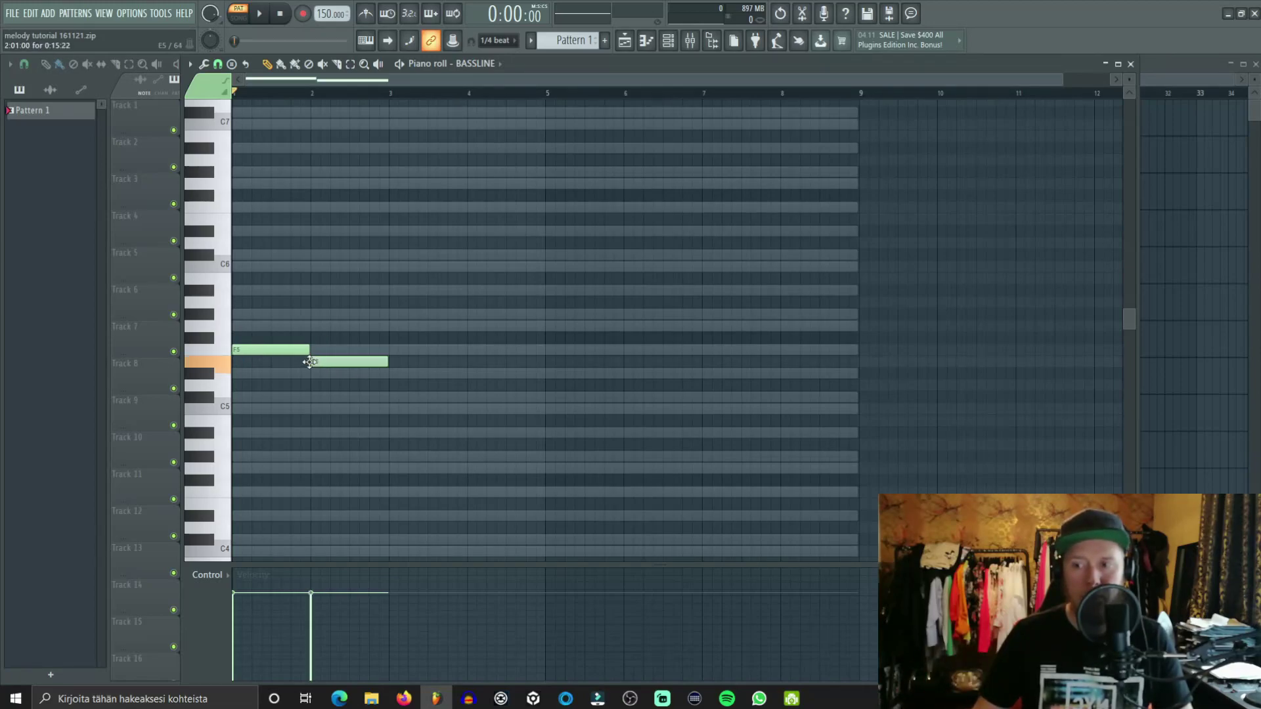
{"action": "right_click", "coordinate": [351, 363]}
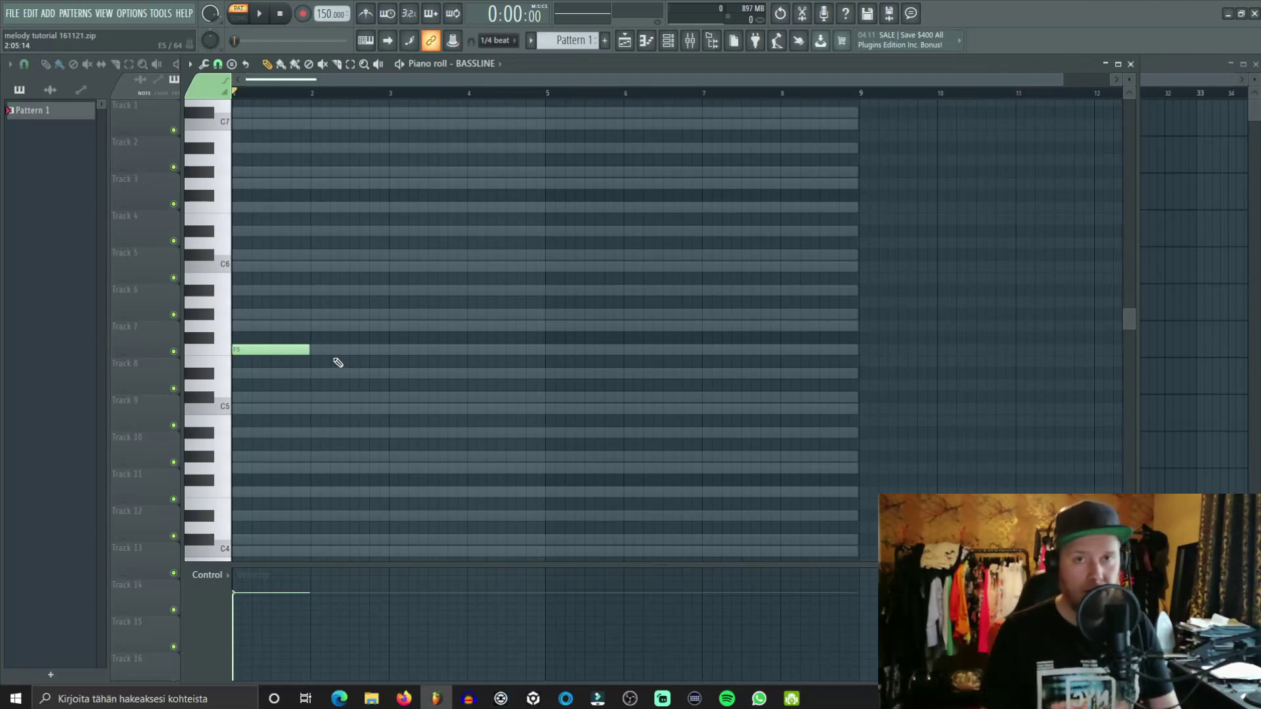
Step: Continue the bassline with one-bar notes on G#5 in bar 2, D#6 in bar 3 and A#5 in bar 4
{"action": "left_click", "coordinate": [320, 316]}
{"action": "left_click_drag", "start_coordinate": [352, 312], "coordinate": [340, 317]}
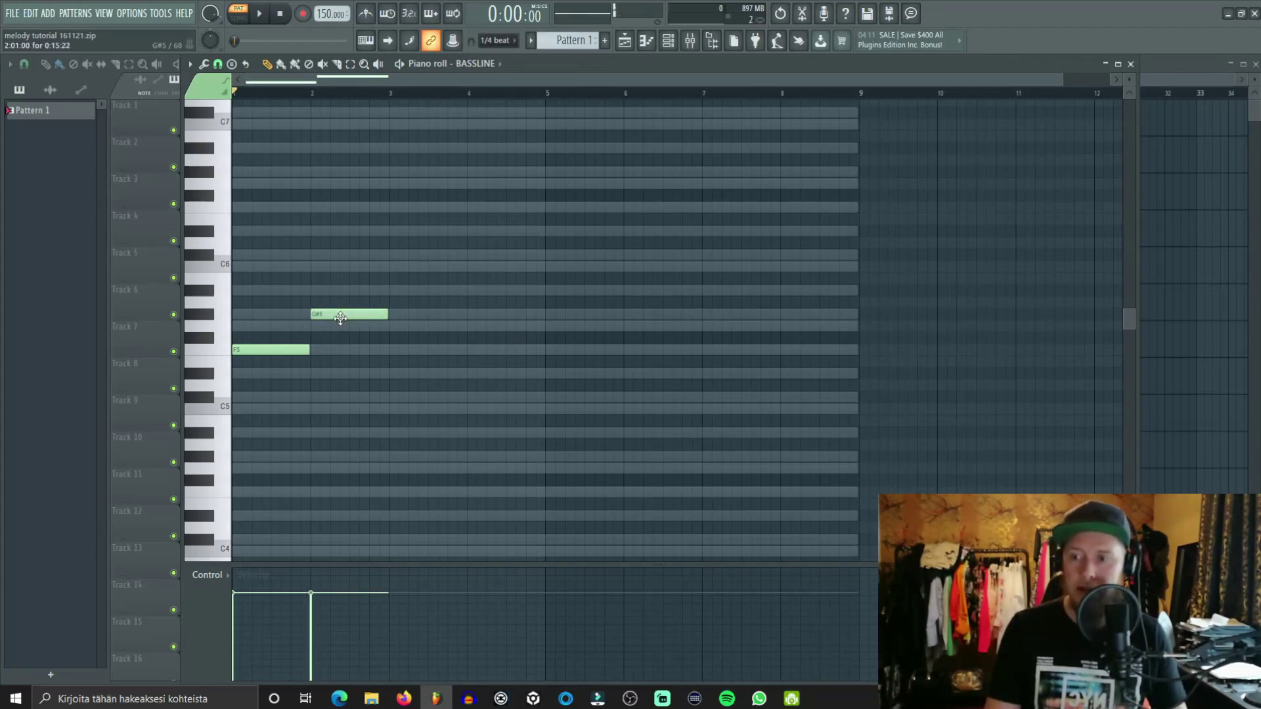
{"action": "left_click", "coordinate": [430, 268]}
{"action": "left_click_drag", "start_coordinate": [427, 254], "coordinate": [427, 218]}
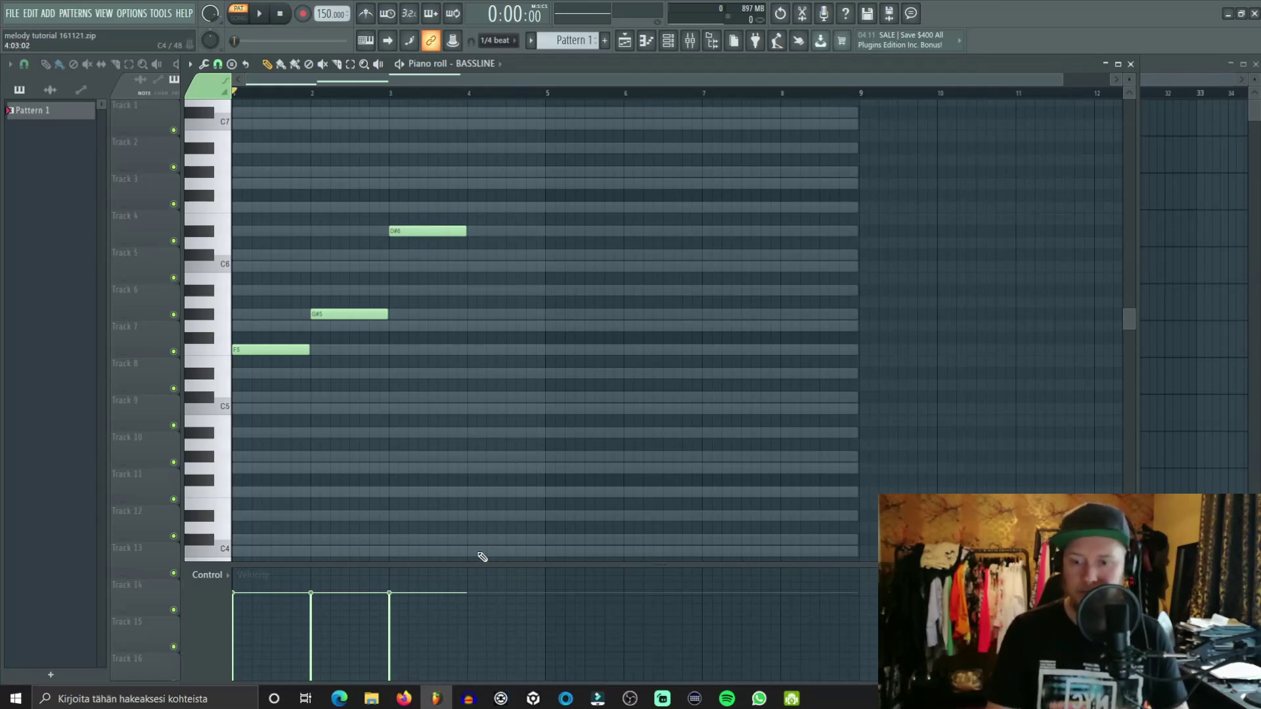
{"action": "left_click", "coordinate": [473, 259]}
{"action": "left_click_drag", "start_coordinate": [519, 304], "coordinate": [501, 292]}
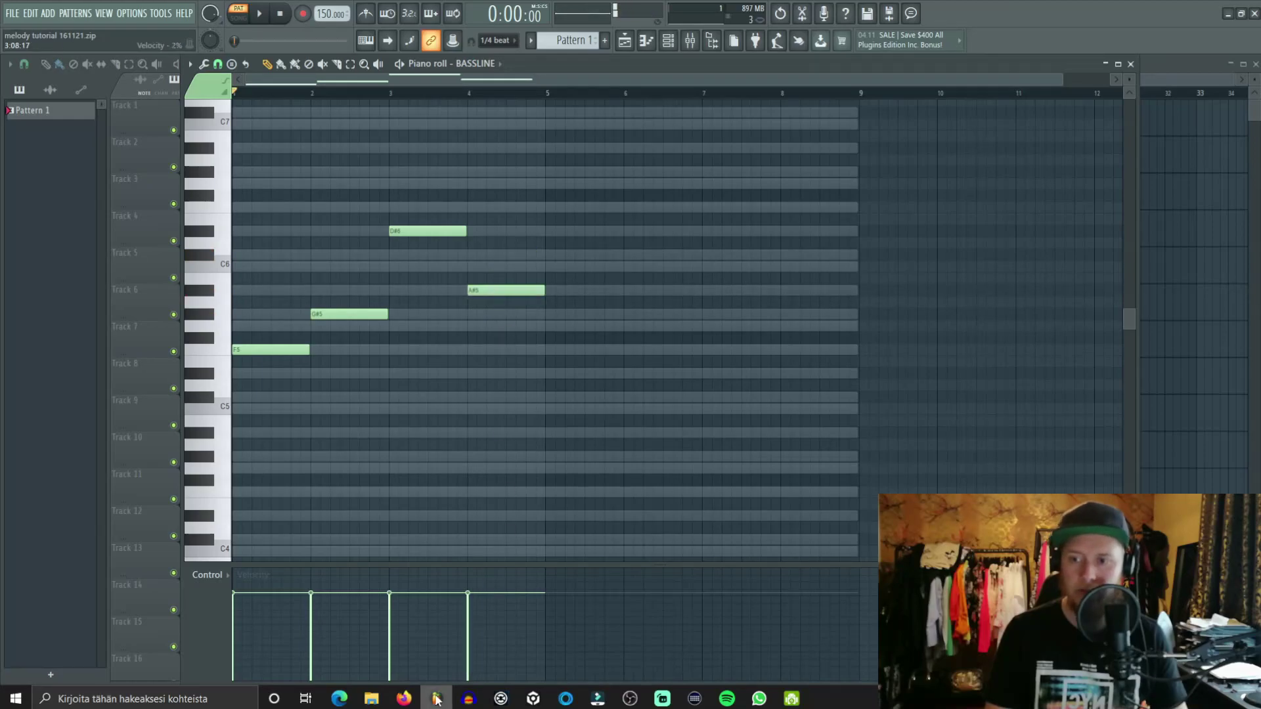
Step: During playback, add one-bar bass notes on F5 in bar 5, G#5 in bar 6 and A#5 in bars 7 and 8
{"action": "key", "text": "space"}
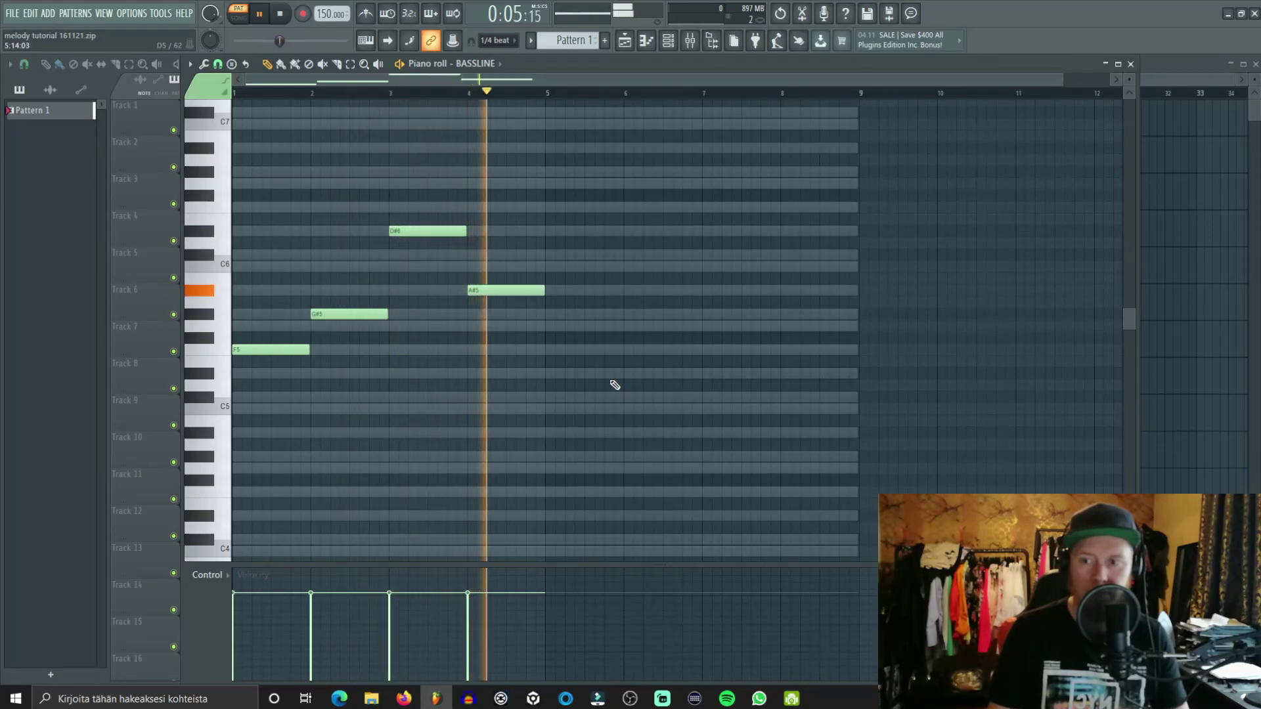
{"action": "left_click", "coordinate": [551, 350]}
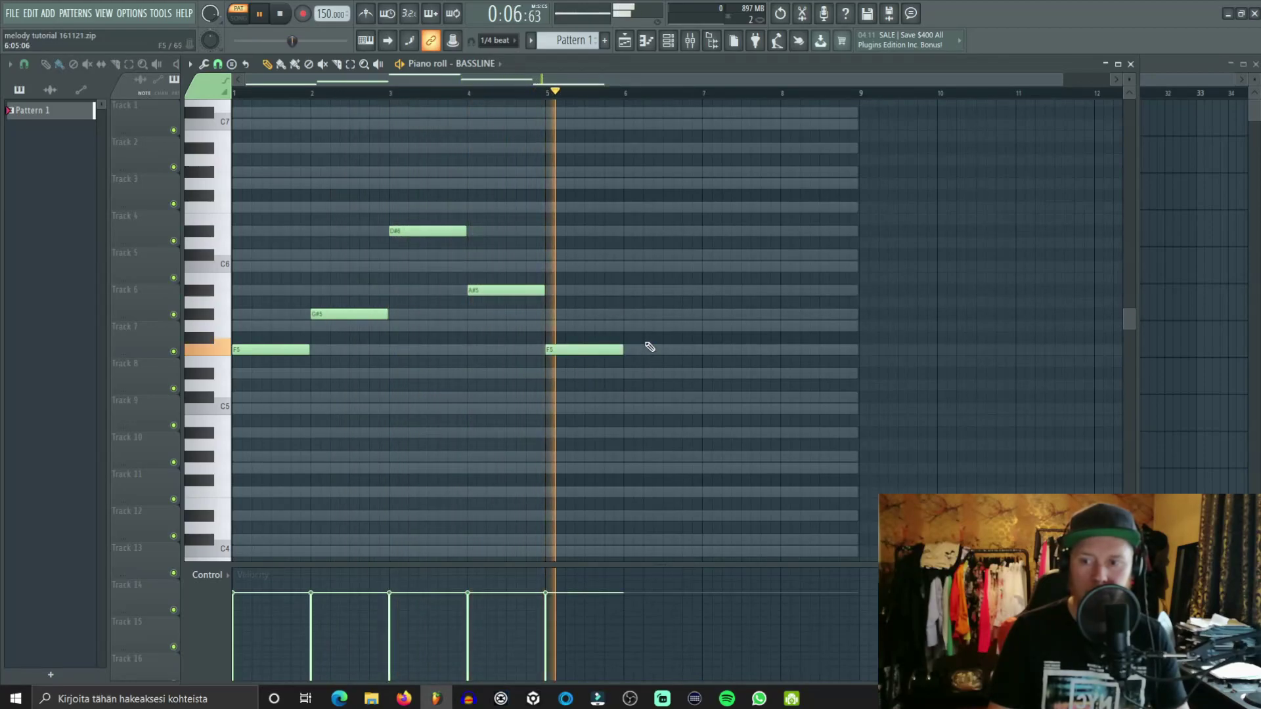
{"action": "left_click", "coordinate": [622, 315]}
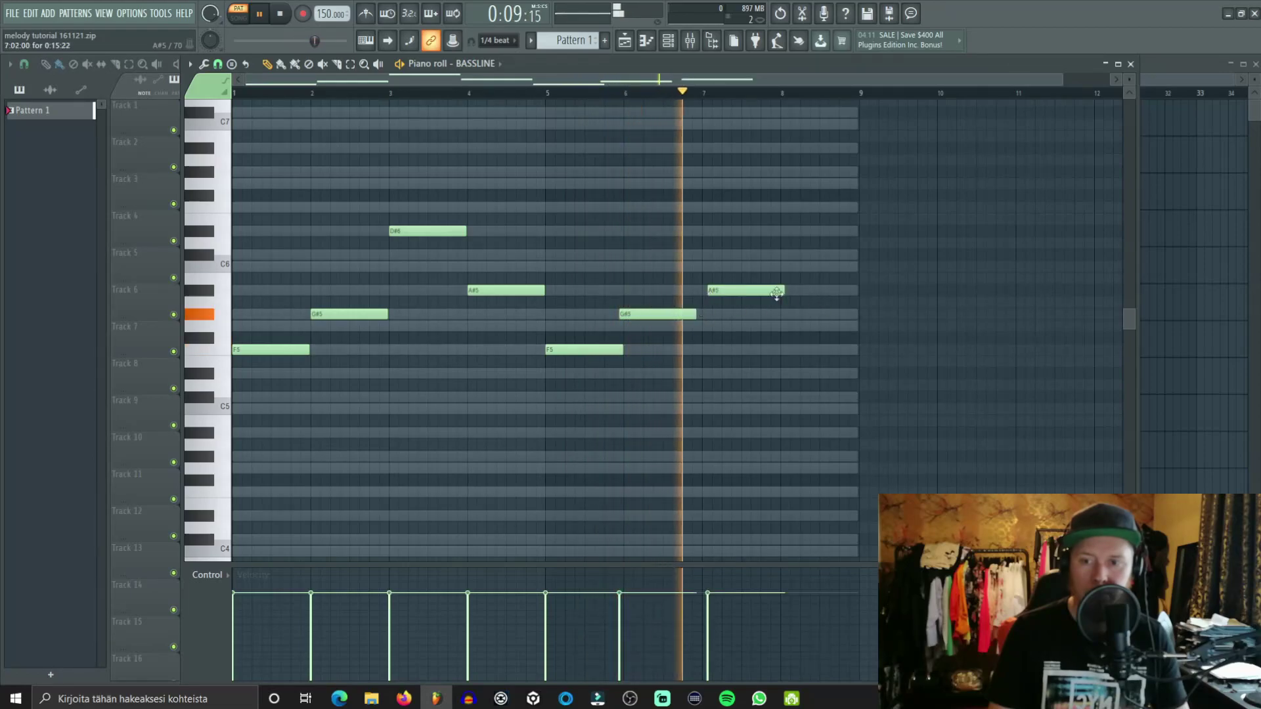
{"action": "left_click", "coordinate": [729, 291]}
{"action": "left_click", "coordinate": [803, 291]}
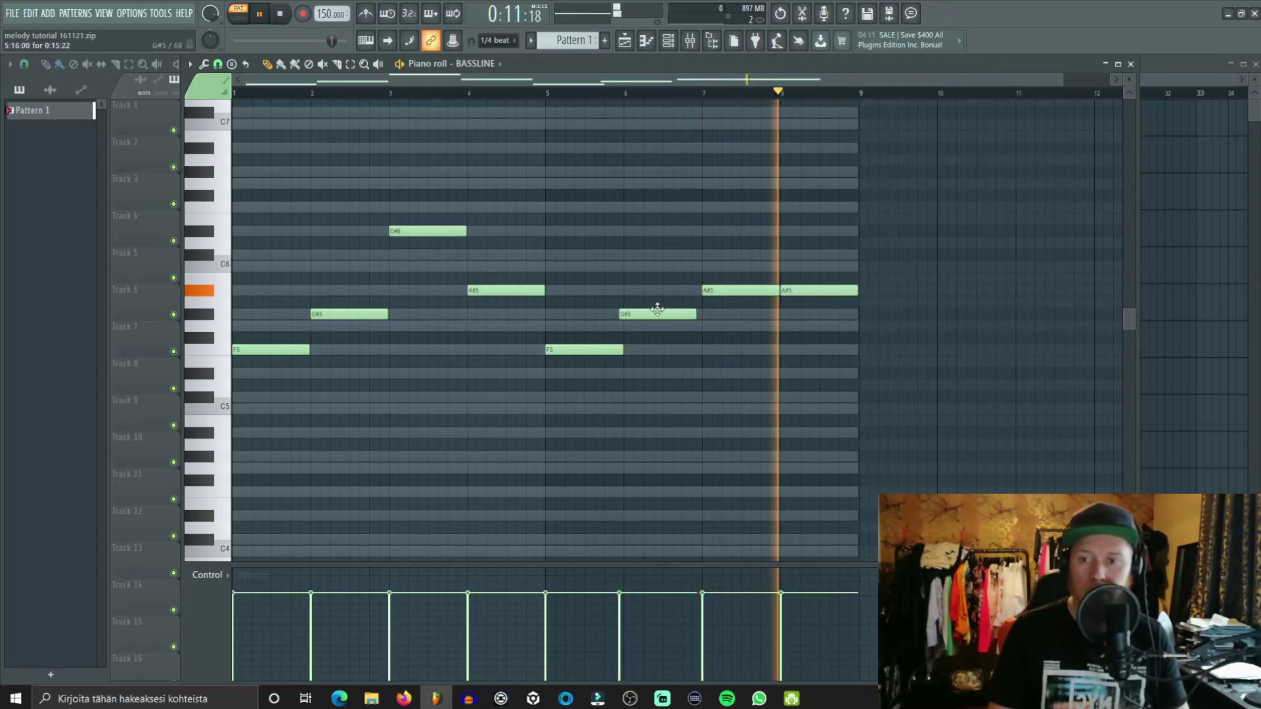
{"action": "left_click_drag", "start_coordinate": [658, 311], "coordinate": [662, 312]}
{"action": "key", "text": "space"}
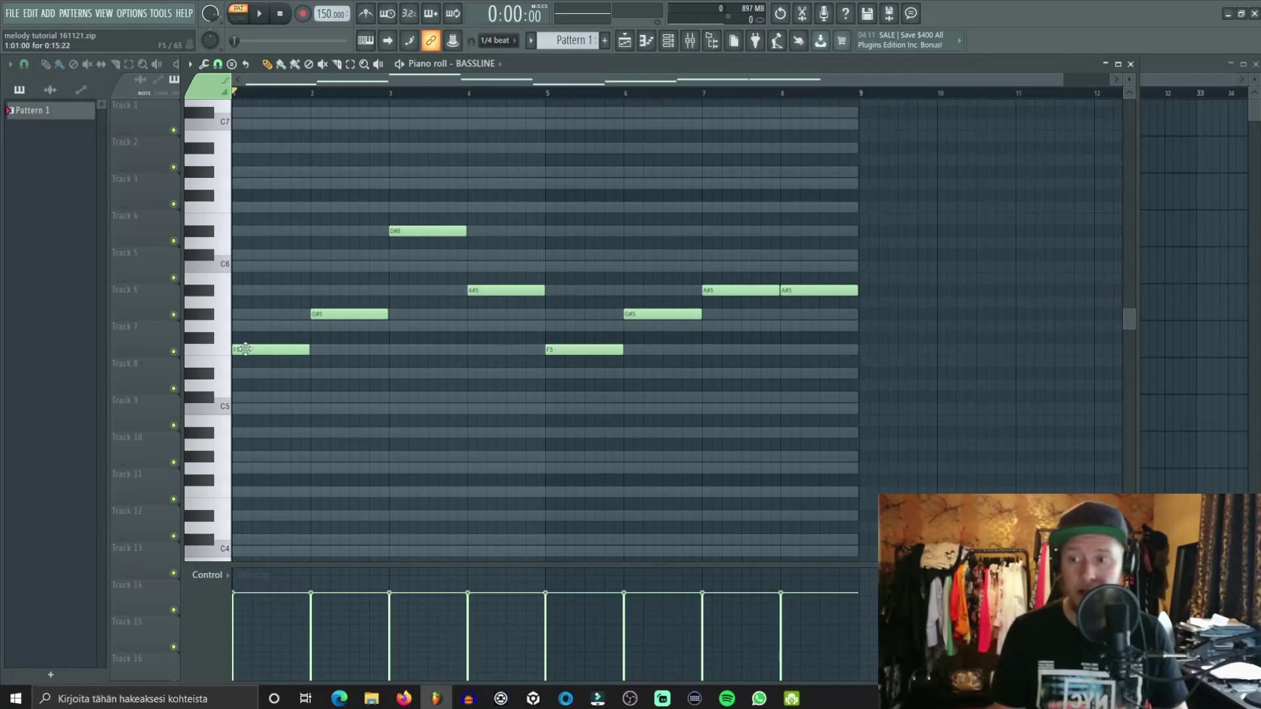
Step: Try lowering the bar 3 bass note to C#6 and undo the move
{"action": "left_click_drag", "start_coordinate": [422, 234], "coordinate": [417, 257]}
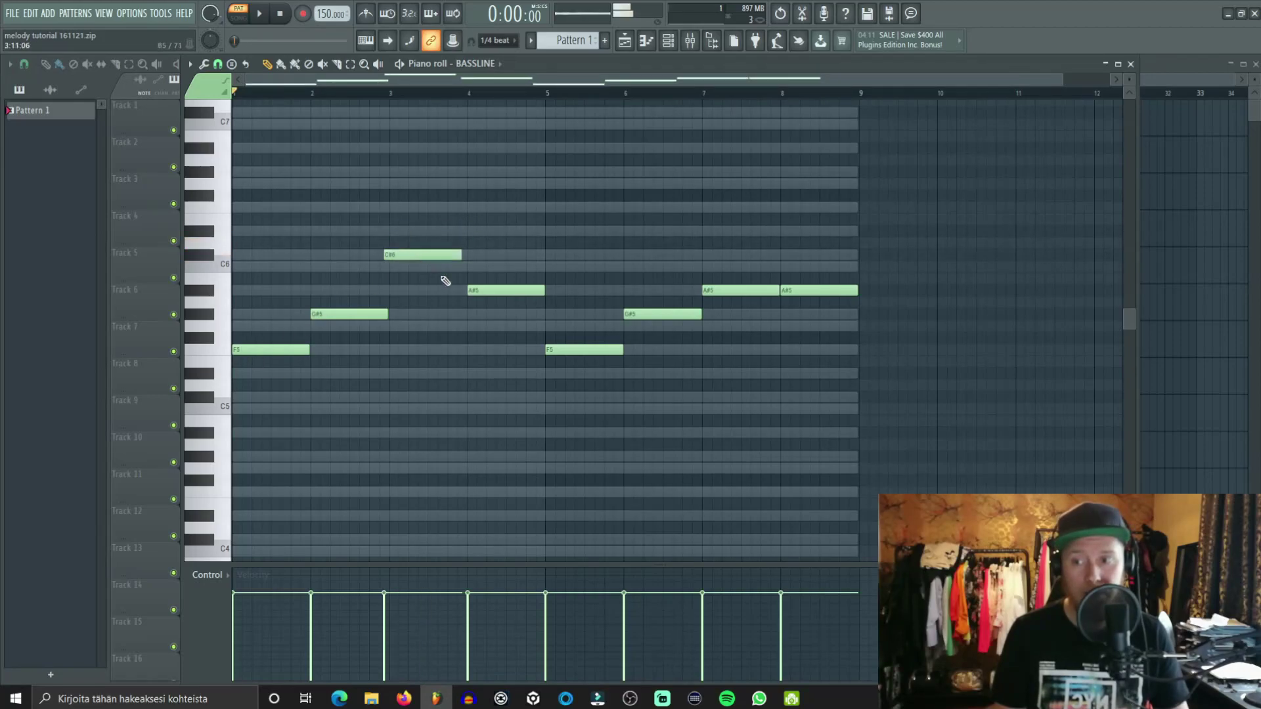
{"action": "key", "text": "ctrl+z"}
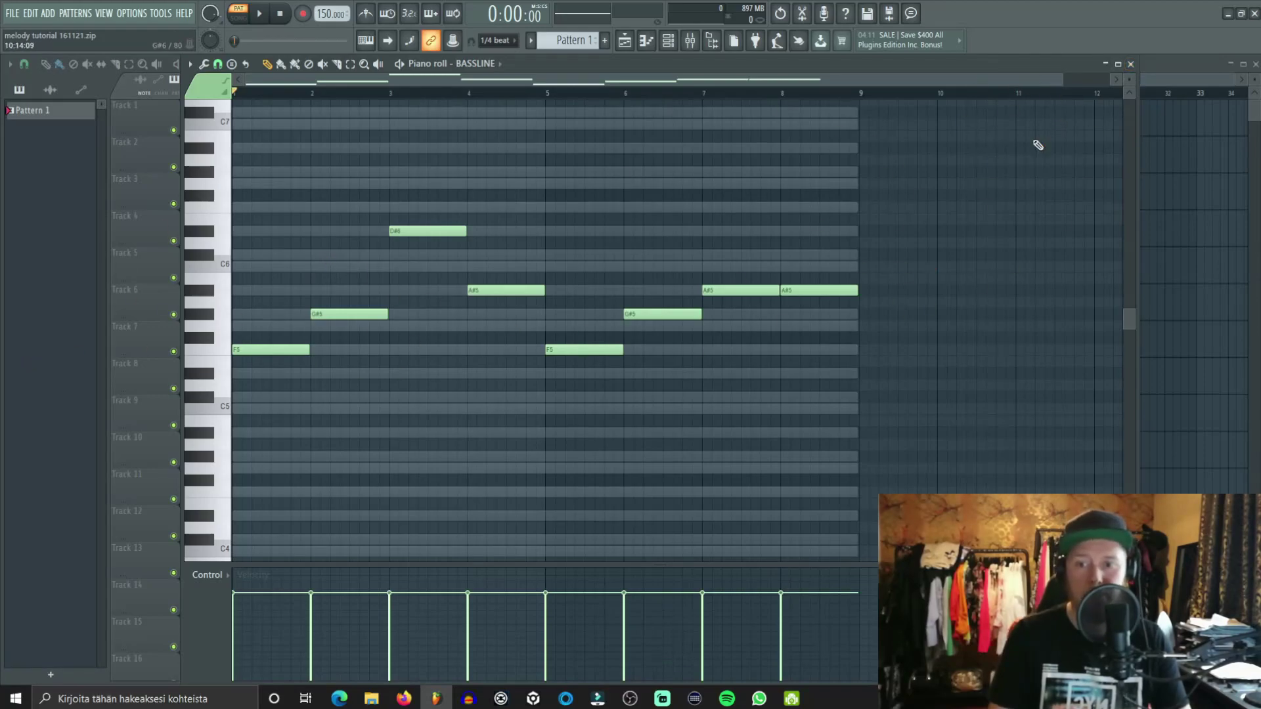
Step: Clone the BASSLINE channel, rename the clone CHORDS, and close its plugin window
{"action": "left_click", "coordinate": [1131, 64]}
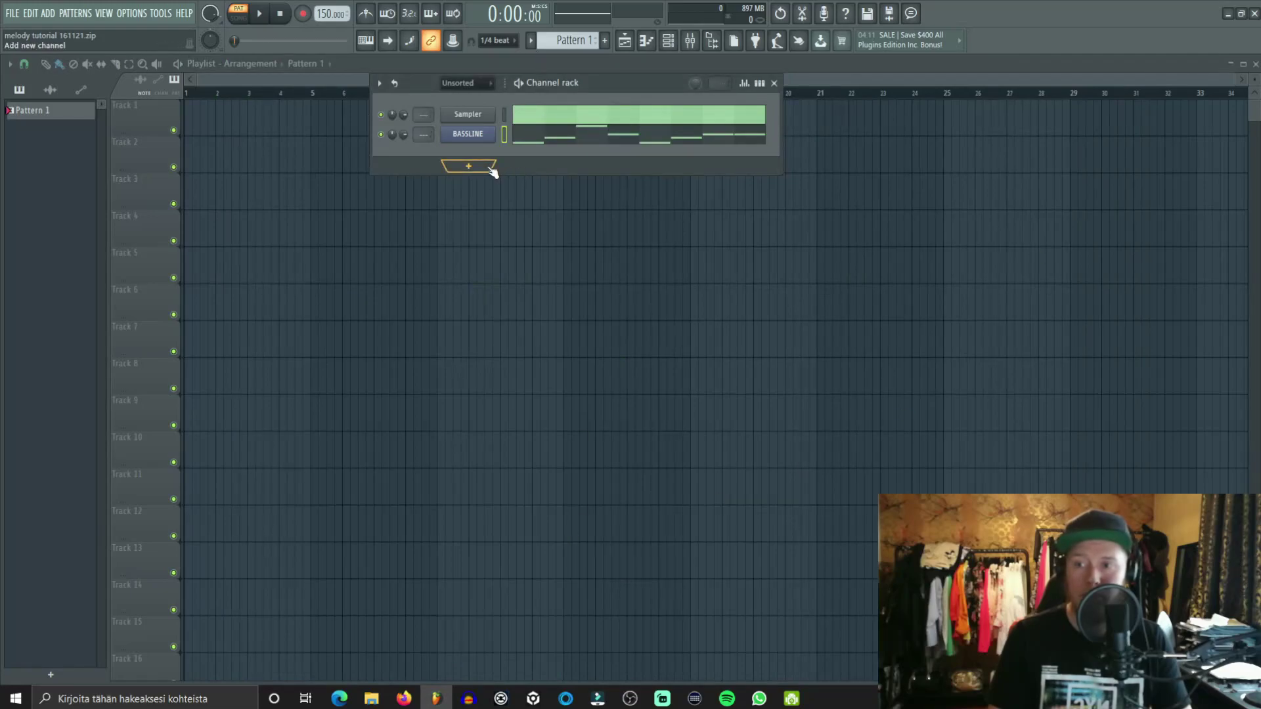
{"action": "right_click", "coordinate": [486, 143]}
{"action": "left_click", "coordinate": [562, 254]}
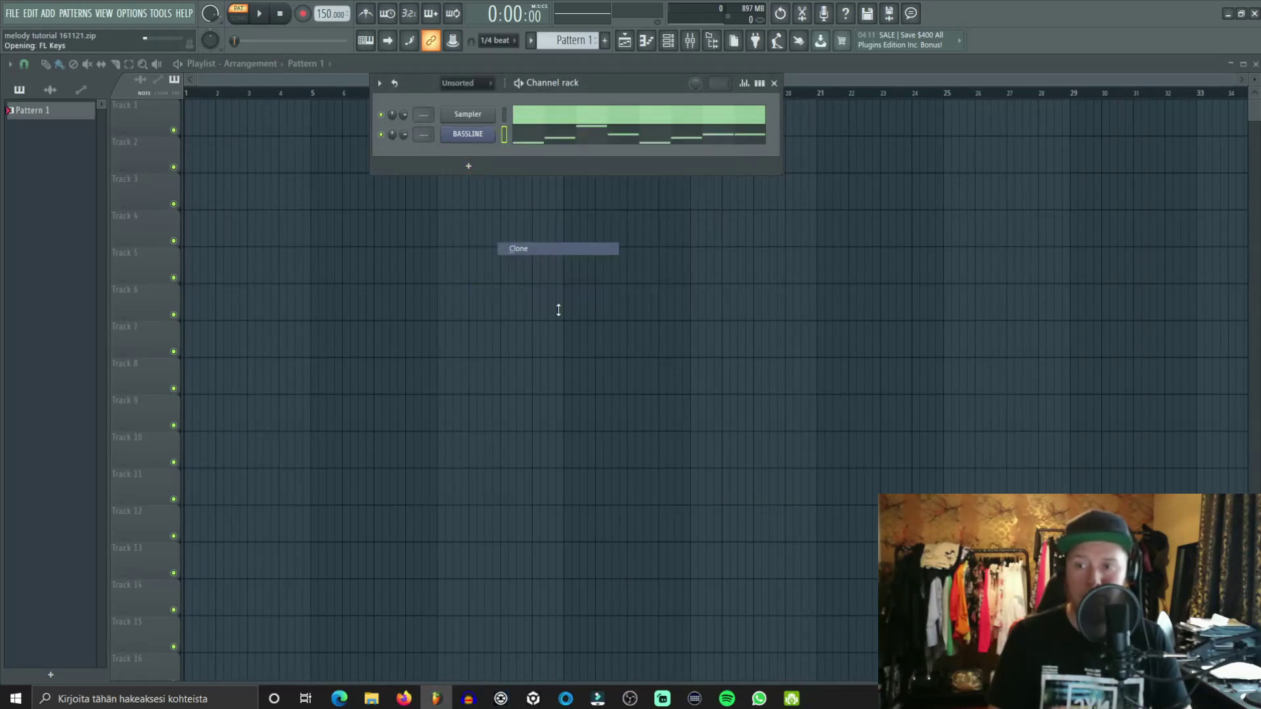
{"action": "right_click", "coordinate": [501, 154]}
{"action": "left_click", "coordinate": [552, 186]}
{"action": "type", "text": "CHORDS"}
{"action": "key", "text": "Return"}
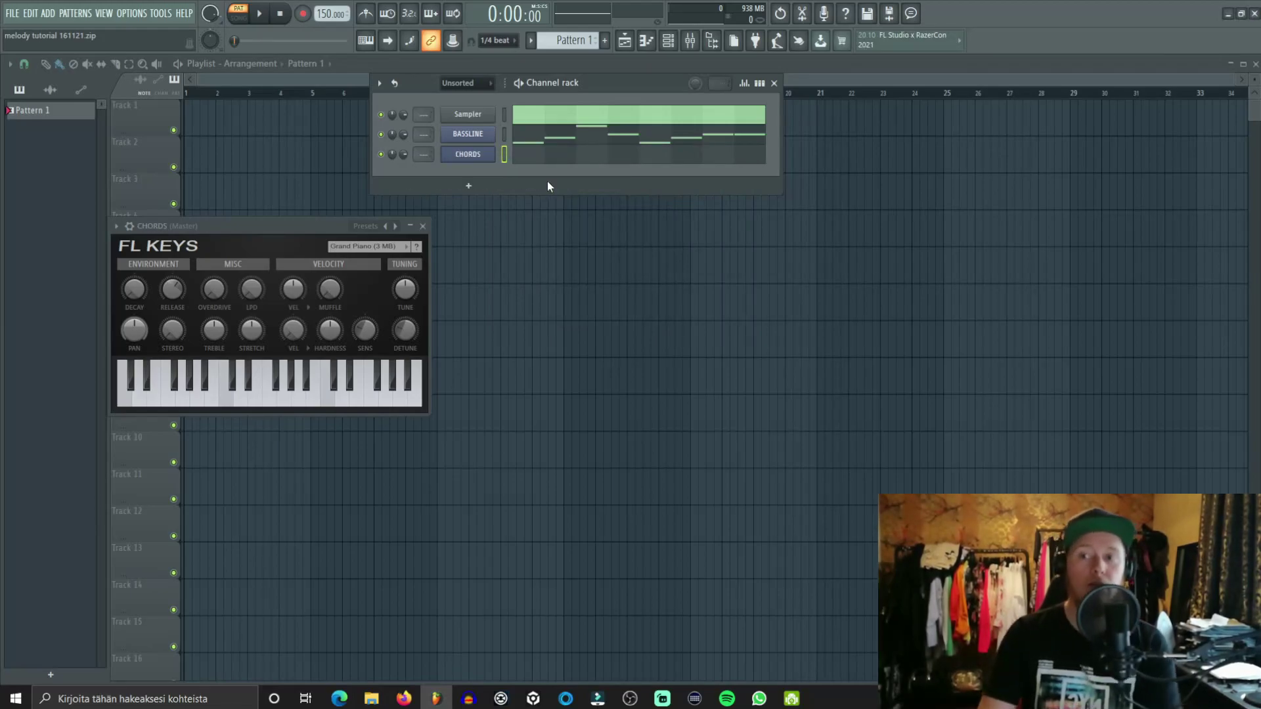
{"action": "left_click", "coordinate": [422, 226]}
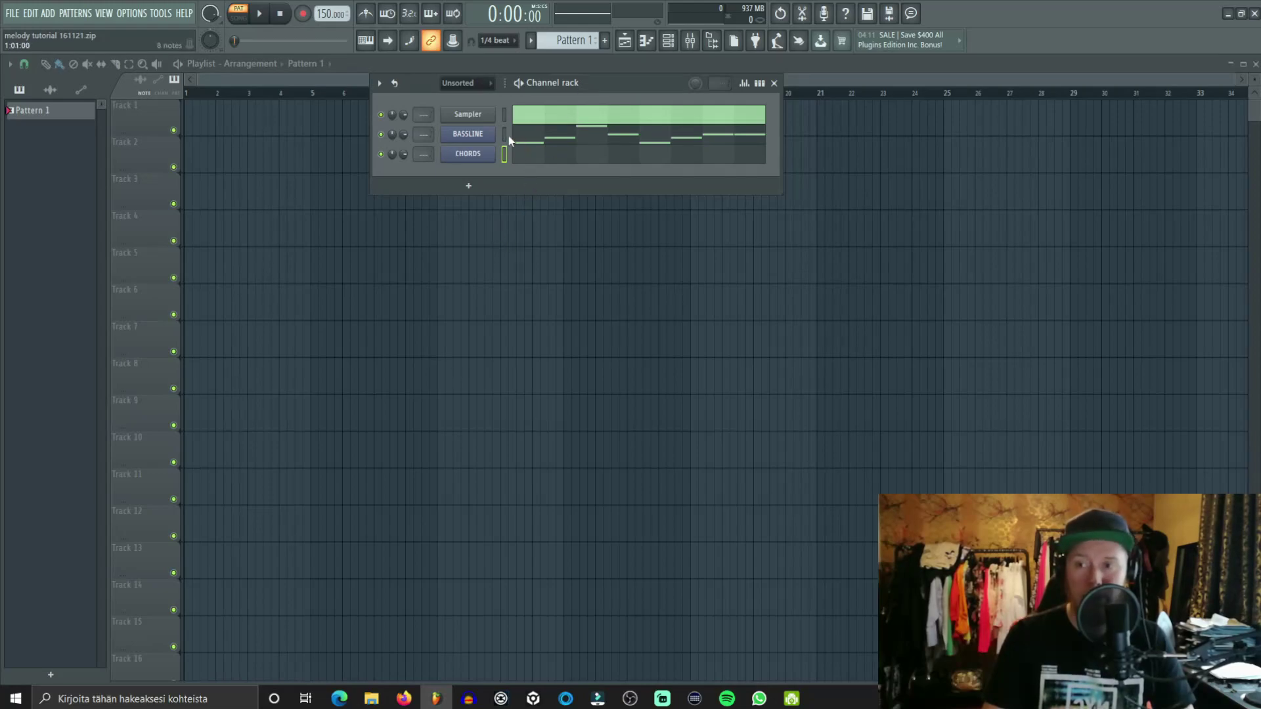
Step: Copy the bassline notes into the CHORDS channel and select all of them in its piano roll
{"action": "left_click_drag", "start_coordinate": [541, 146], "coordinate": [505, 154]}
{"action": "left_click", "coordinate": [516, 158]}
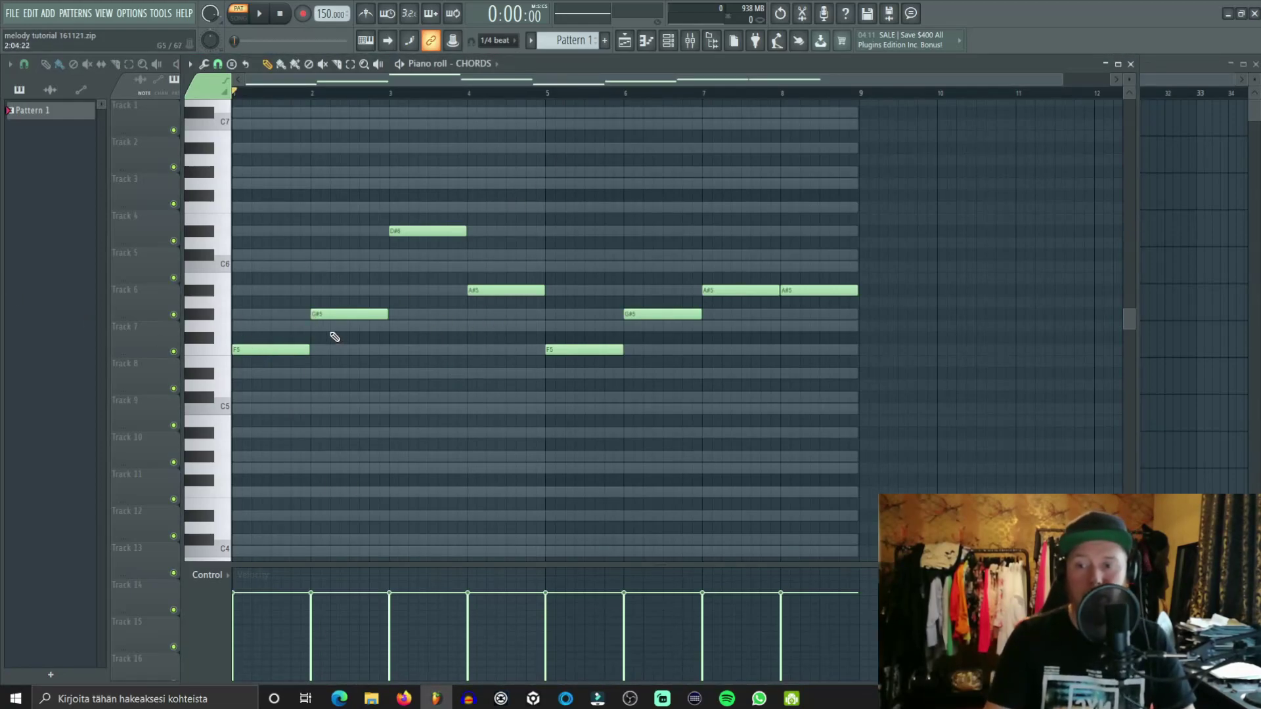
{"action": "key", "text": "ctrl+a"}
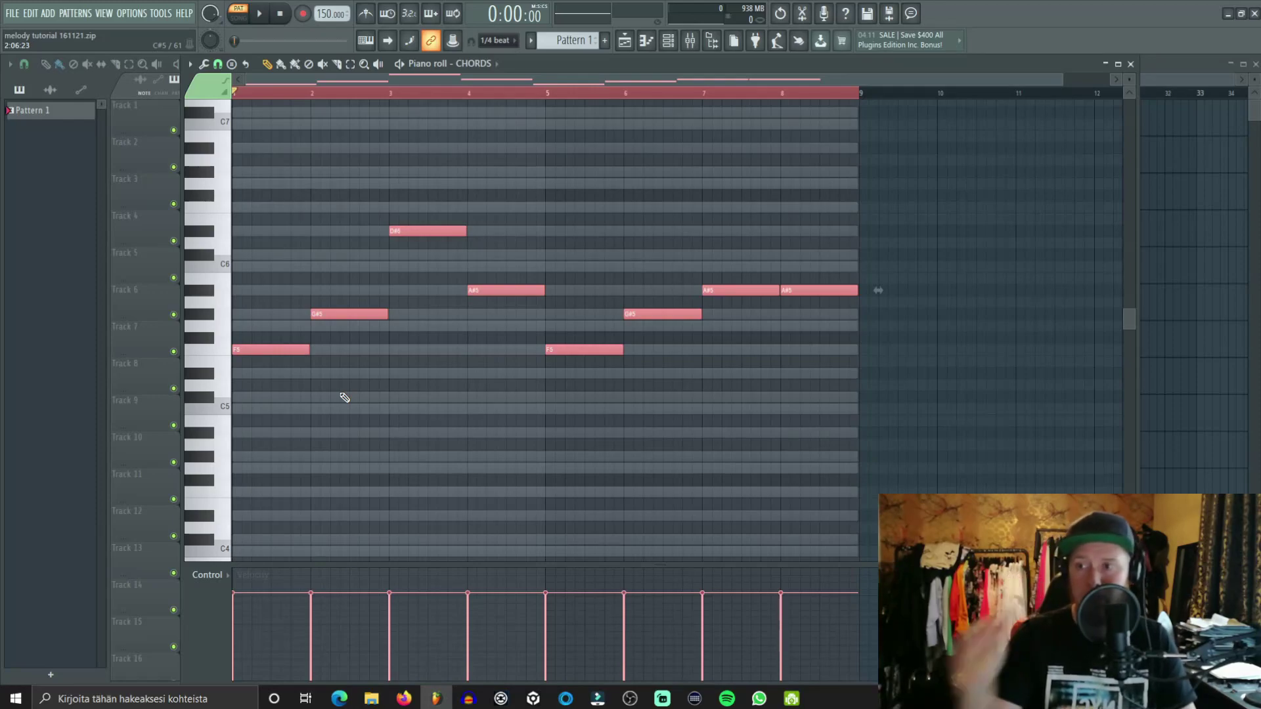
{"action": "left_click", "coordinate": [232, 65]}
{"action": "mouse_move", "coordinate": [236, 69]}
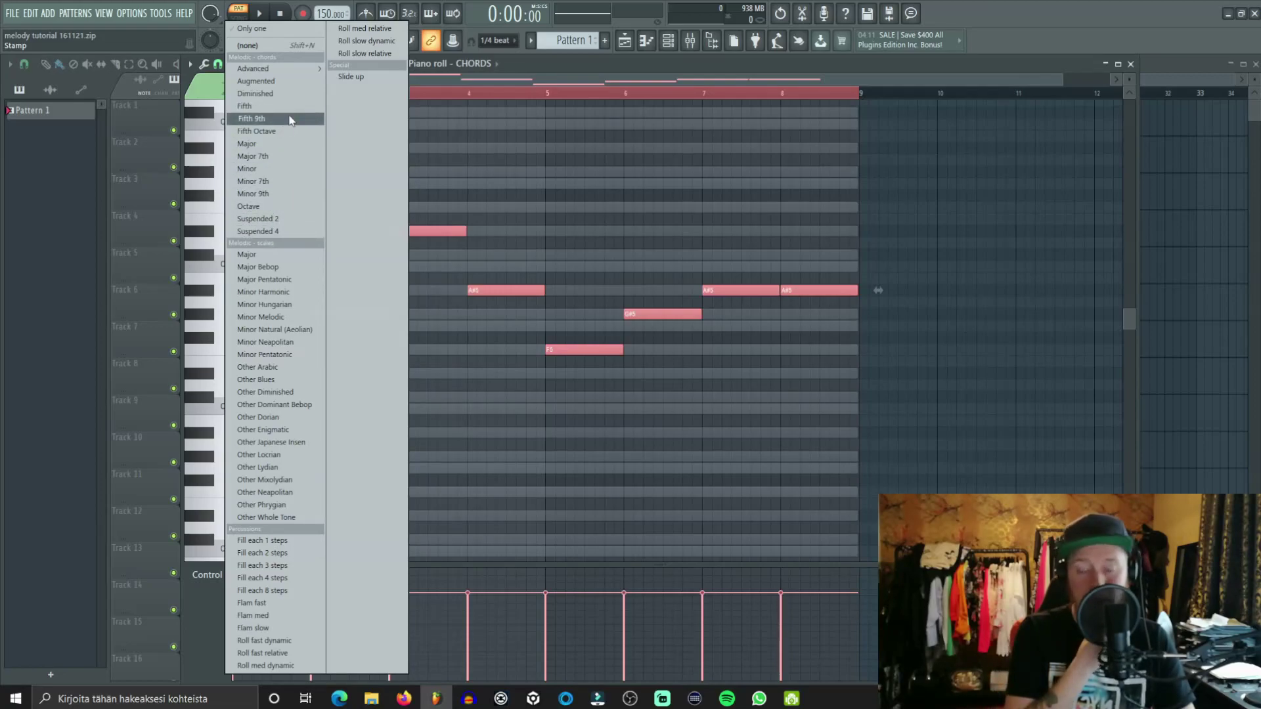
{"action": "left_click", "coordinate": [599, 82]}
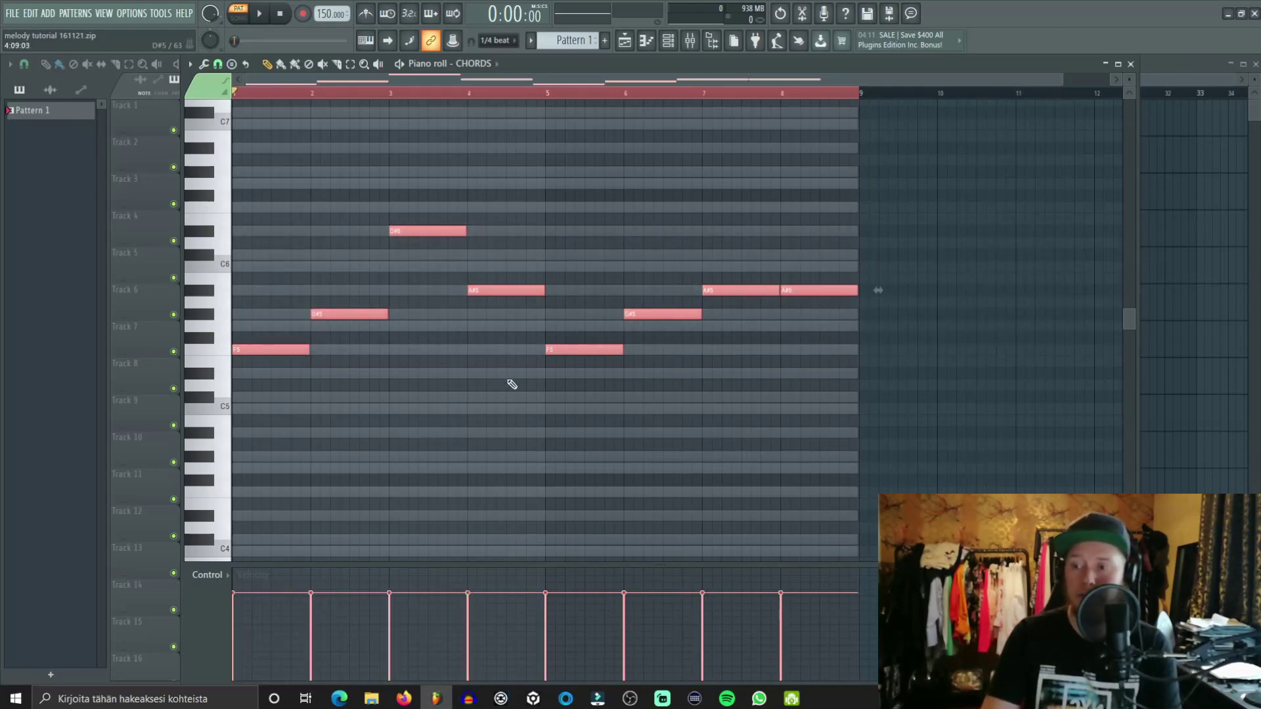
Step: Duplicate the selected root notes three semitones higher as the second notes of the chords
{"action": "key", "text": "shift+Up"}
{"action": "key", "text": "shift+Up"}
{"action": "key", "text": "shift+Up"}
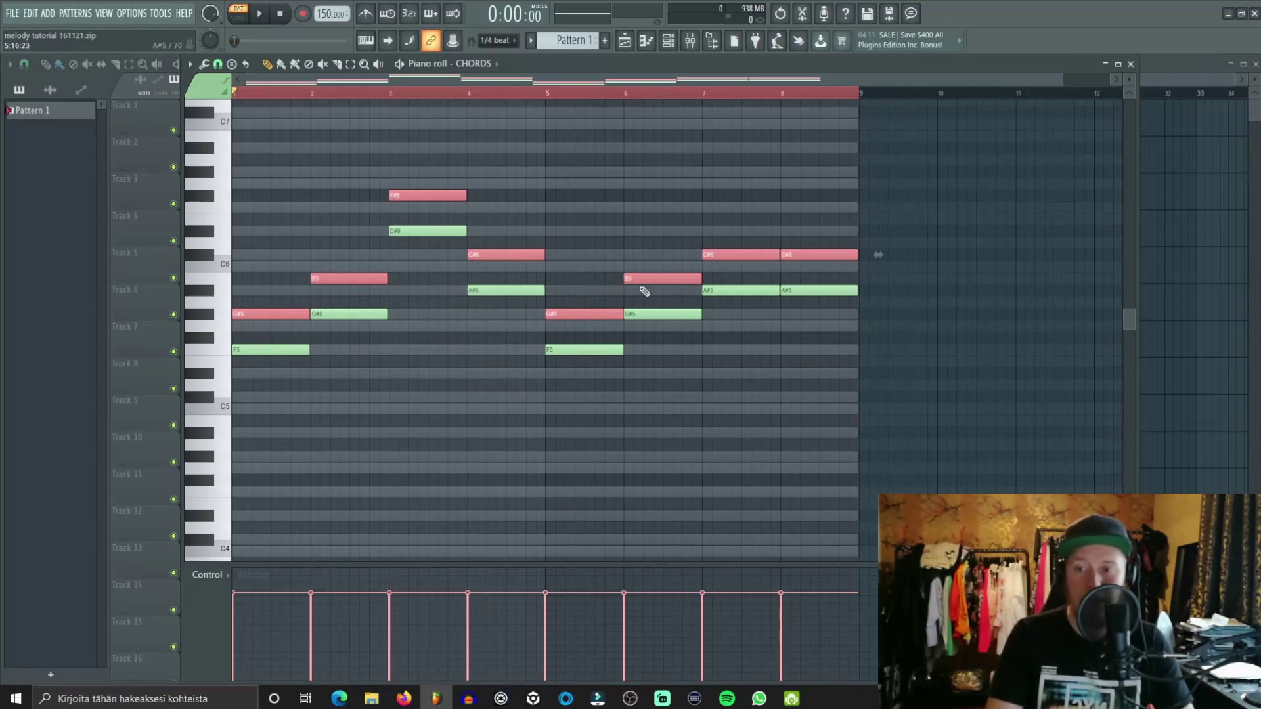
Step: Raise the off-scale second chord notes to C6 in bars 2 and 6 and G6 in bar 3, and play the result
{"action": "left_click", "coordinate": [321, 243], "text": "ctrl"}
{"action": "left_click_drag", "start_coordinate": [360, 282], "coordinate": [361, 268]}
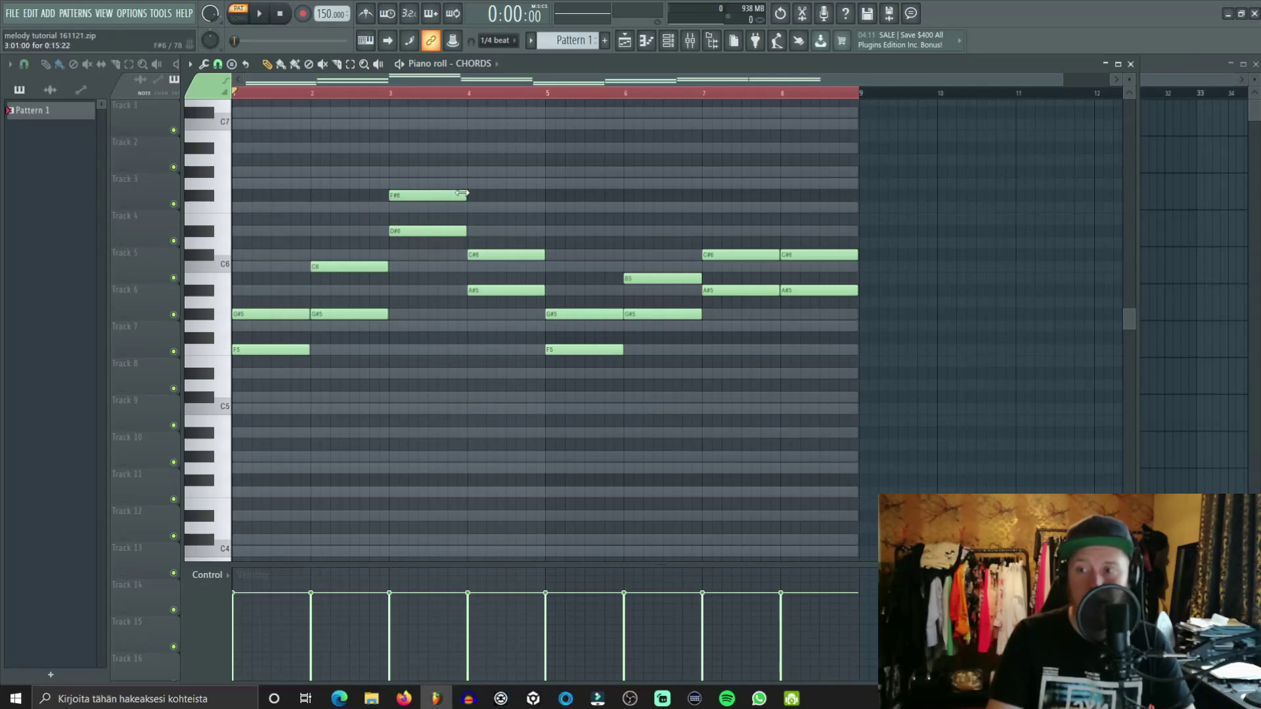
{"action": "left_click_drag", "start_coordinate": [424, 193], "coordinate": [423, 181]}
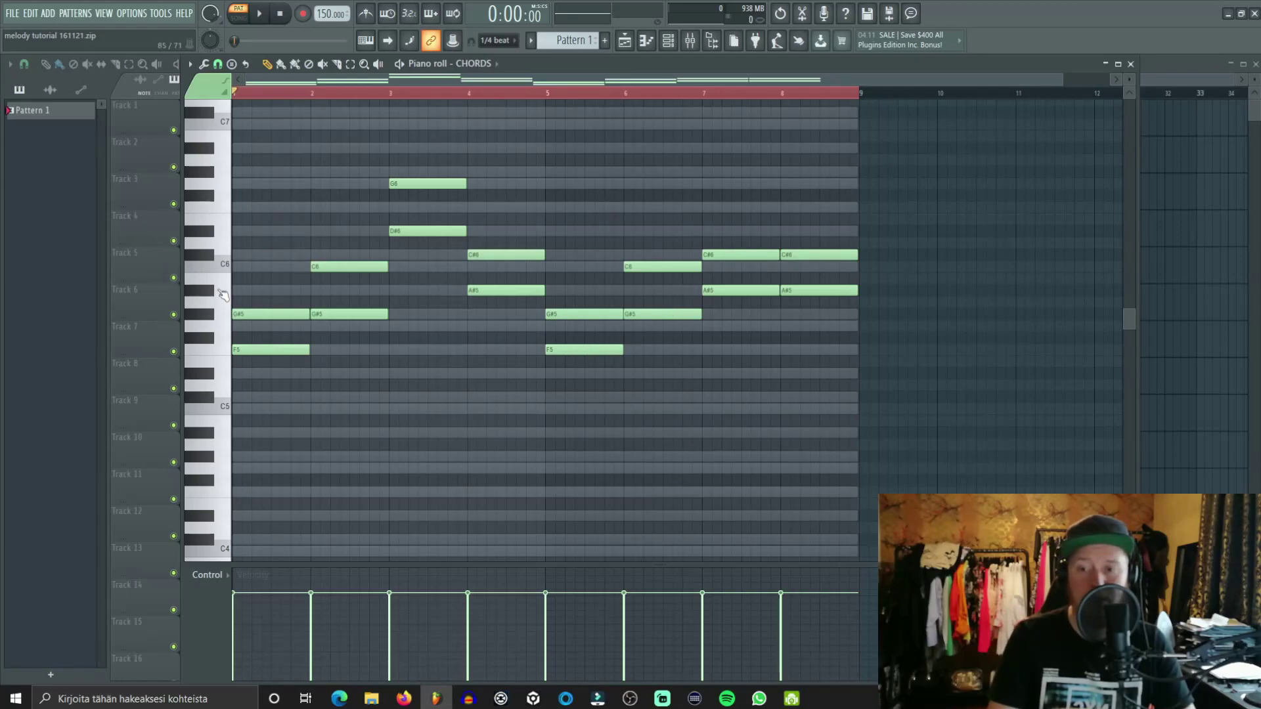
{"action": "key", "text": "space"}
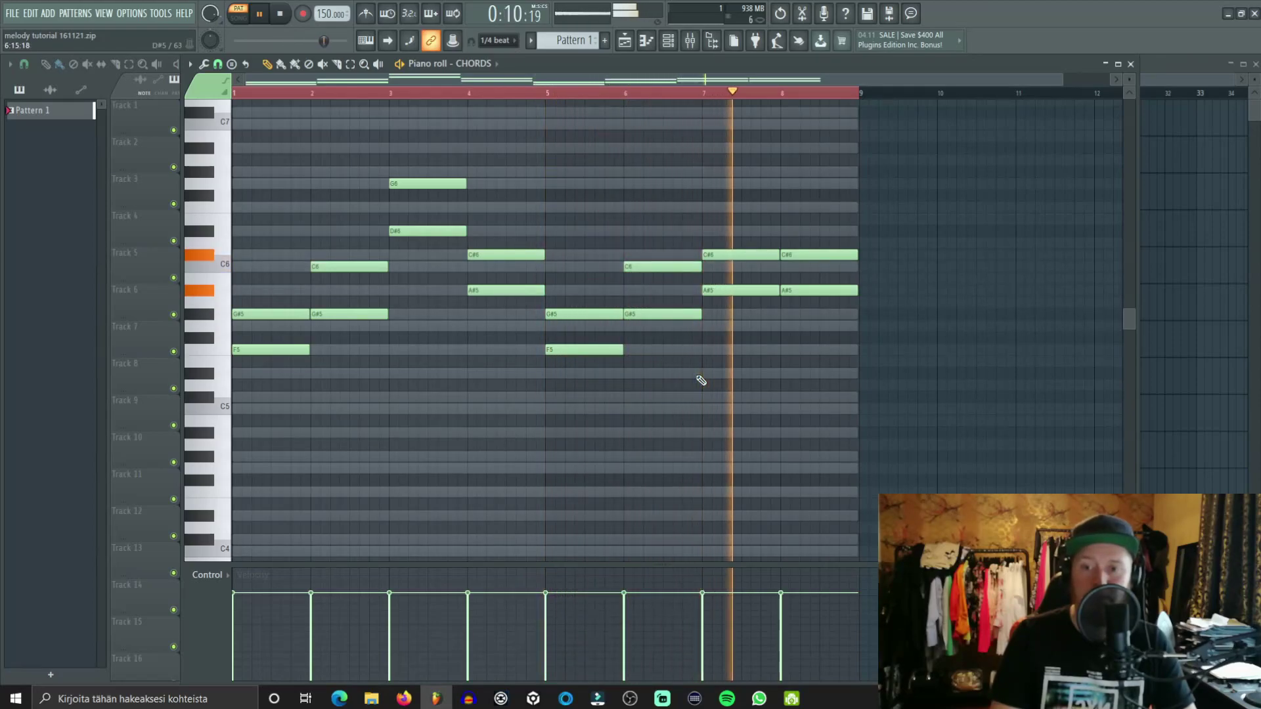
{"action": "key", "text": "space"}
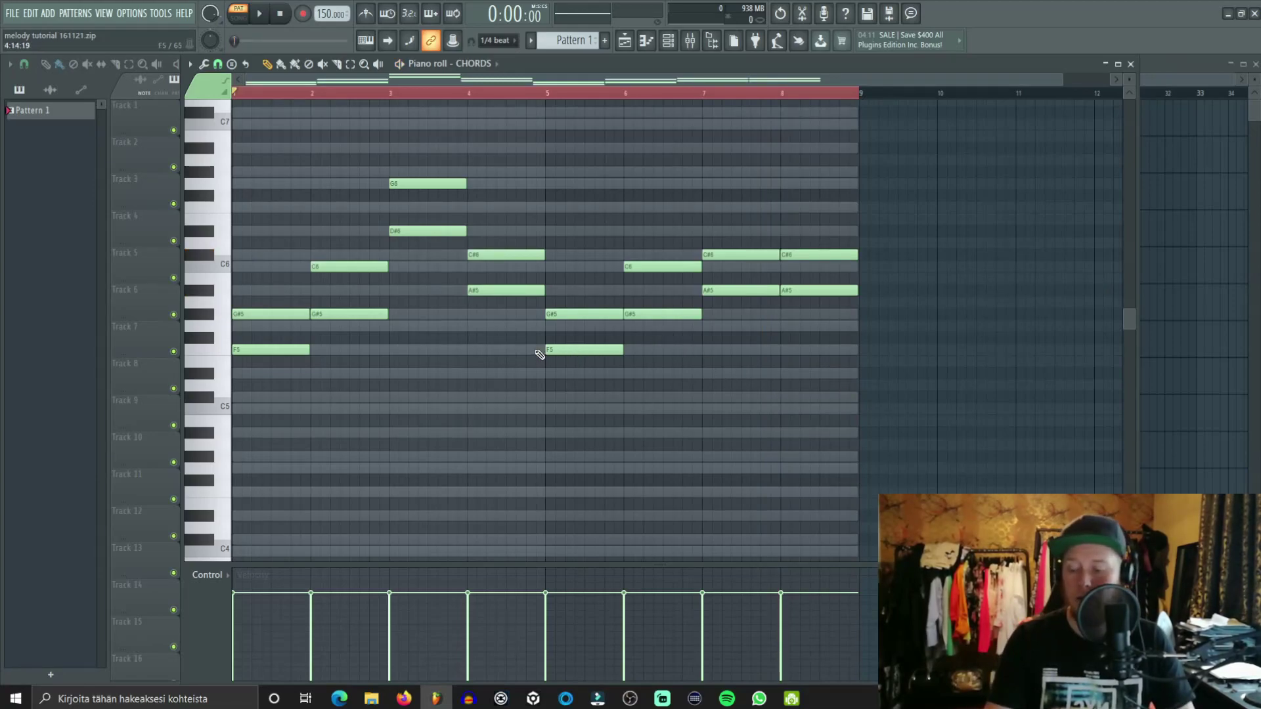
Step: Paste another copy of the root notes, align it to the start of bar 1, and raise it eight semitones
{"action": "key", "text": "ctrl+v"}
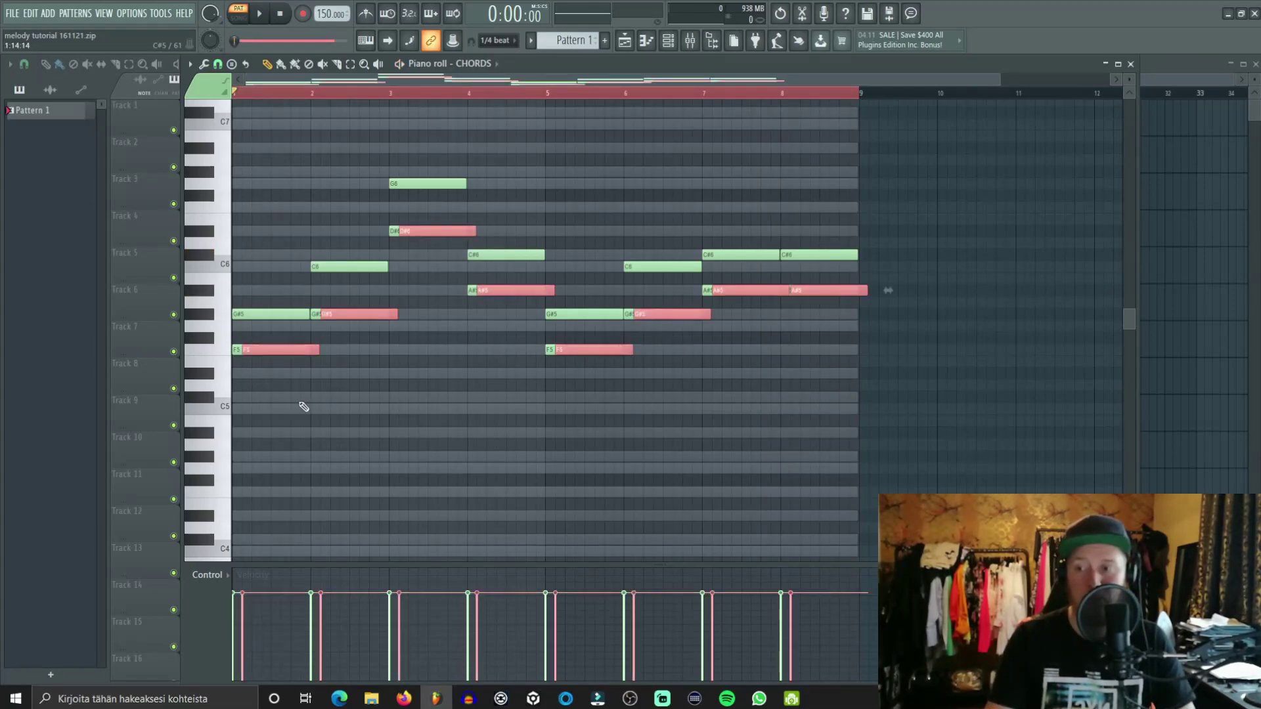
{"action": "left_click_drag", "start_coordinate": [274, 349], "coordinate": [265, 349]}
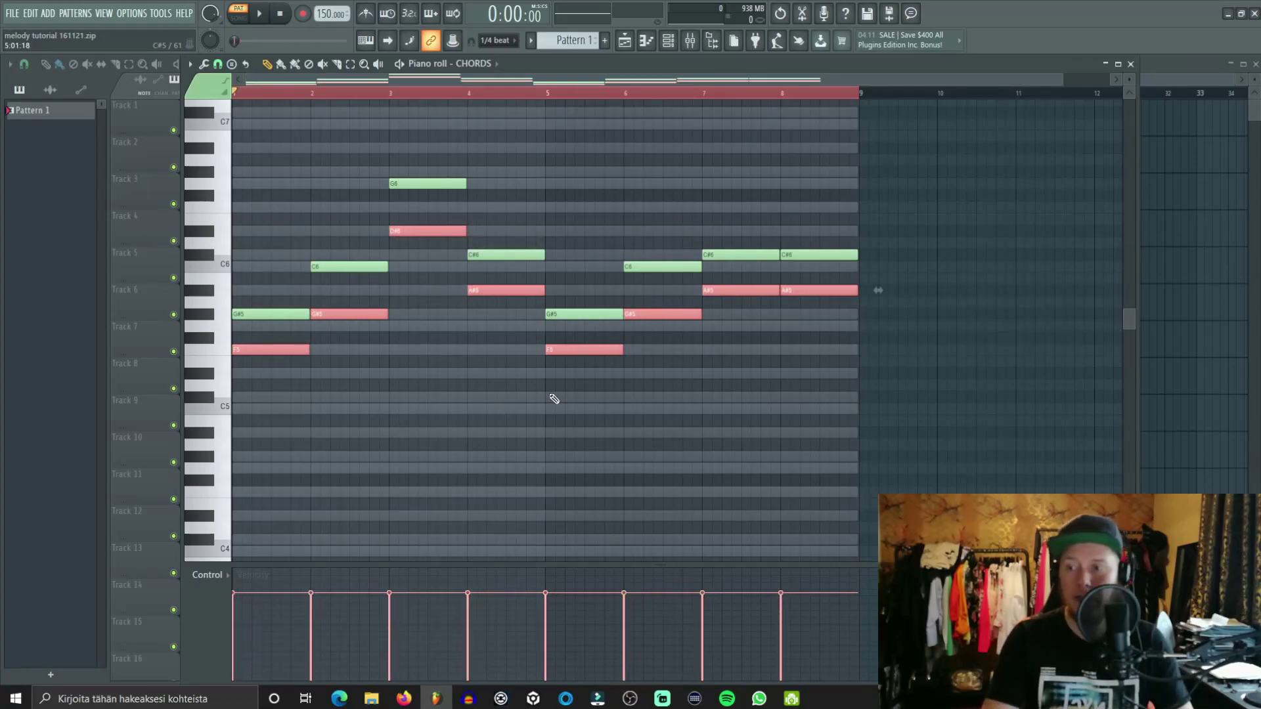
{"action": "key", "text": "shift+Up"}
{"action": "key", "text": "shift+Up"}
{"action": "key", "text": "shift+Up"}
{"action": "key", "text": "shift+Up"}
{"action": "key", "text": "shift+Up"}
{"action": "key", "text": "shift+Up"}
{"action": "key", "text": "shift+Up"}
{"action": "key", "text": "shift+Up"}
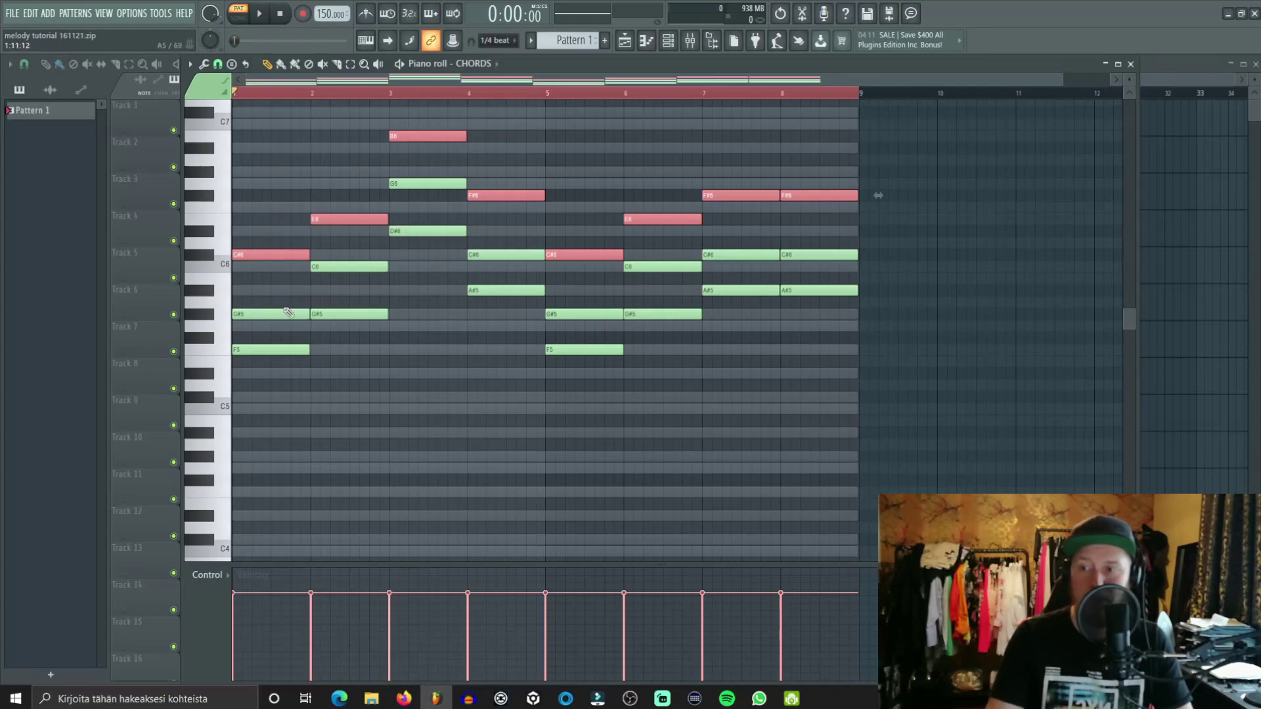
Step: Raise the top chord notes to F6 in bars 2 and 6, C7 in bar 3, and G6 in bars 4, 7 and 8, and play them
{"action": "left_click", "coordinate": [346, 155], "text": "ctrl"}
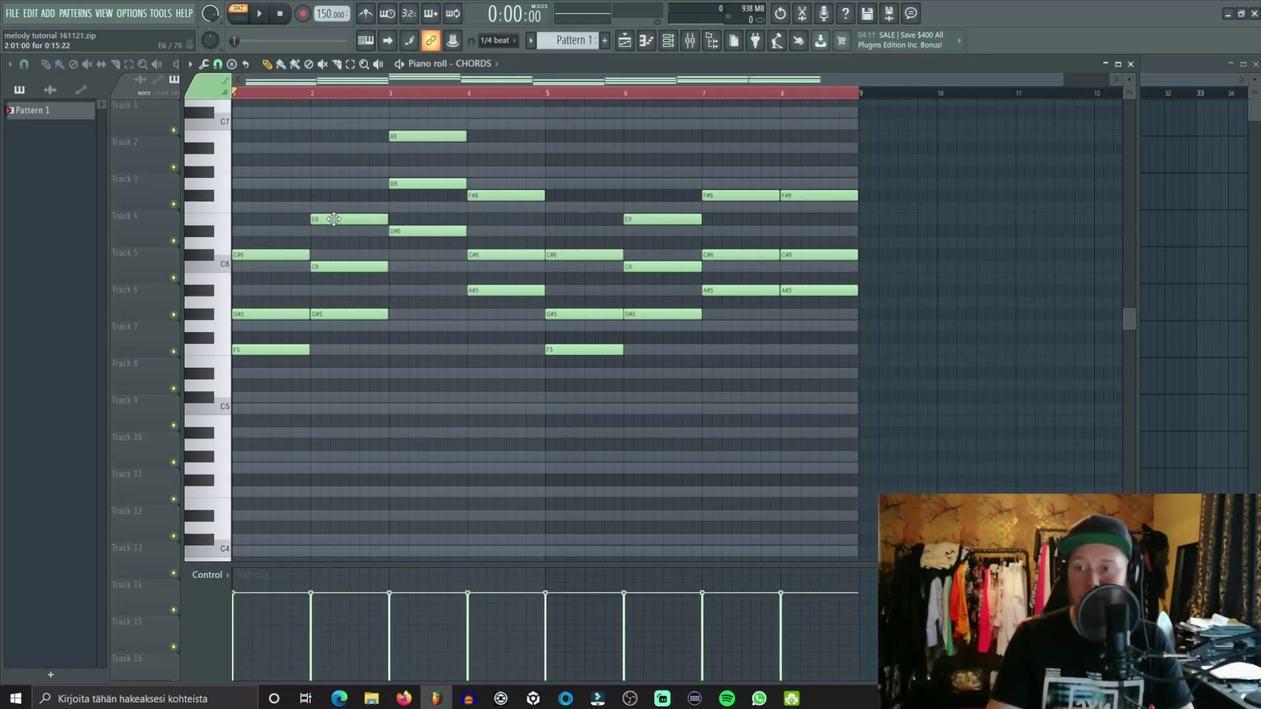
{"action": "left_click_drag", "start_coordinate": [333, 219], "coordinate": [332, 207]}
{"action": "left_click_drag", "start_coordinate": [400, 136], "coordinate": [399, 124]}
{"action": "left_click_drag", "start_coordinate": [496, 195], "coordinate": [498, 179]}
{"action": "left_click_drag", "start_coordinate": [666, 218], "coordinate": [666, 206]}
{"action": "left_click_drag", "start_coordinate": [741, 195], "coordinate": [747, 181]}
{"action": "left_click_drag", "start_coordinate": [808, 195], "coordinate": [808, 179]}
{"action": "key", "text": "space"}
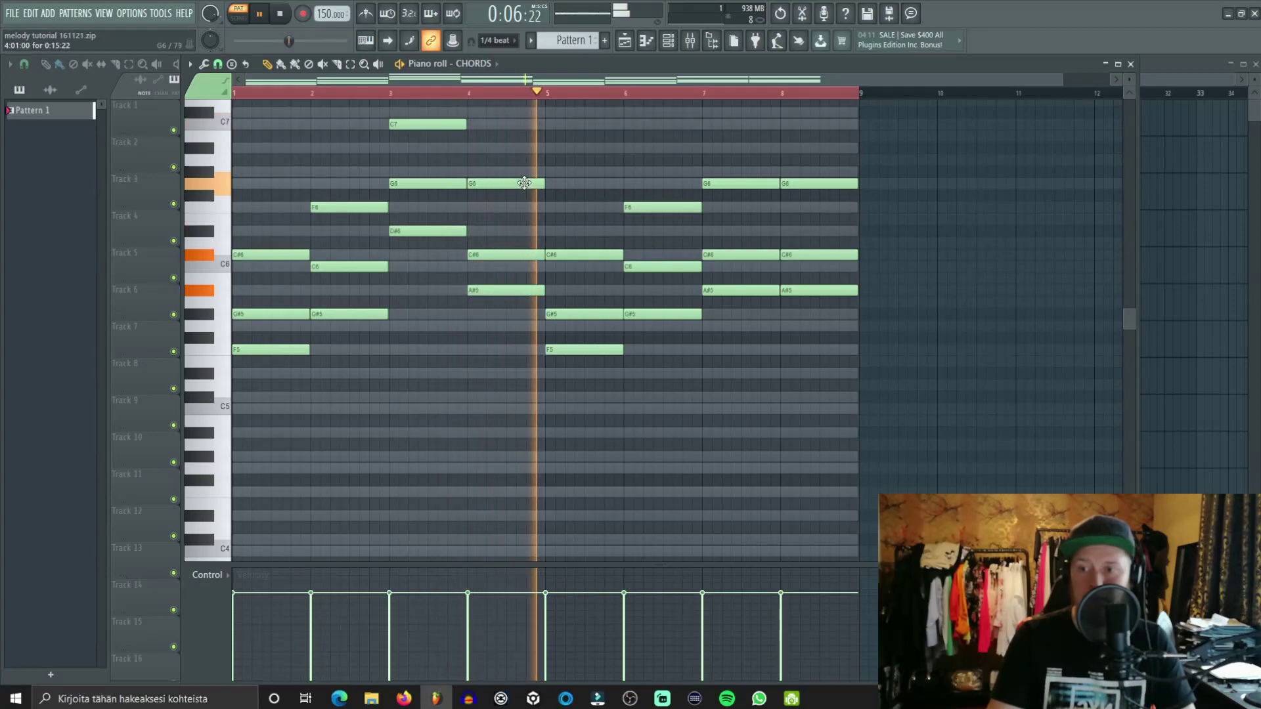
{"action": "key", "text": "space"}
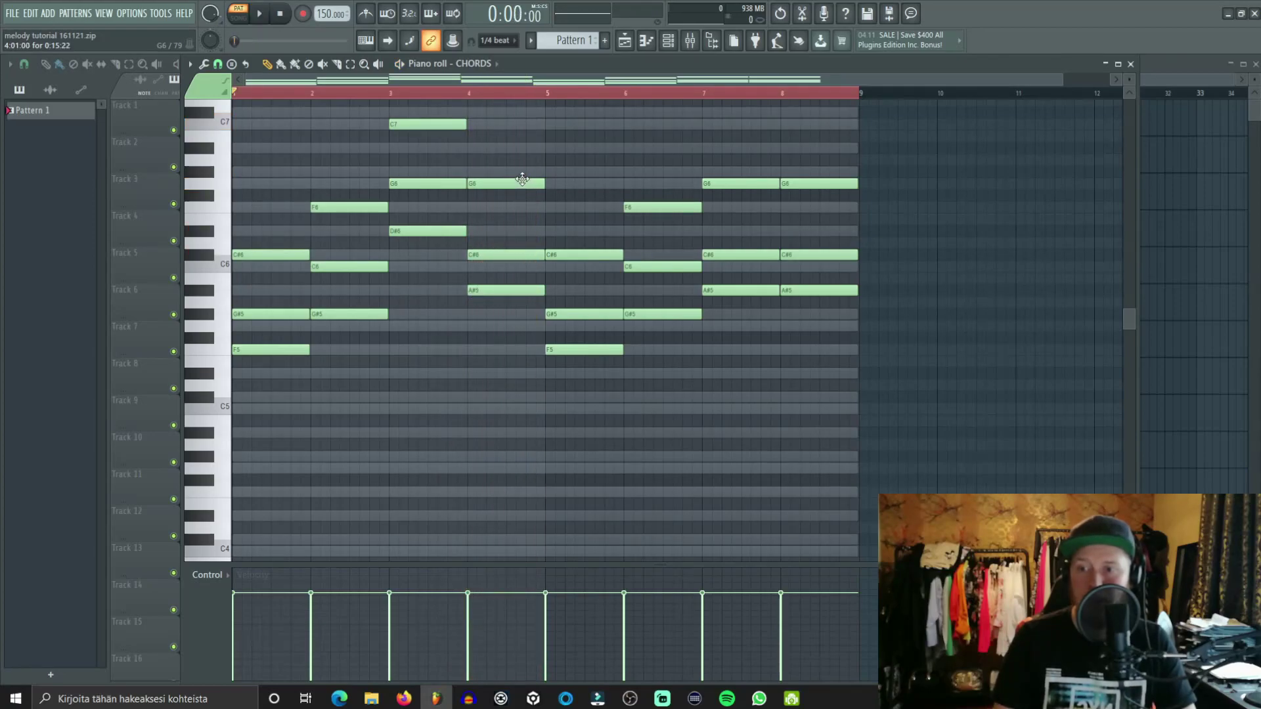
Step: Try the top chord note in bar 4 at F6, play the chords, and move the note back to G6
{"action": "left_click_drag", "start_coordinate": [522, 178], "coordinate": [524, 207]}
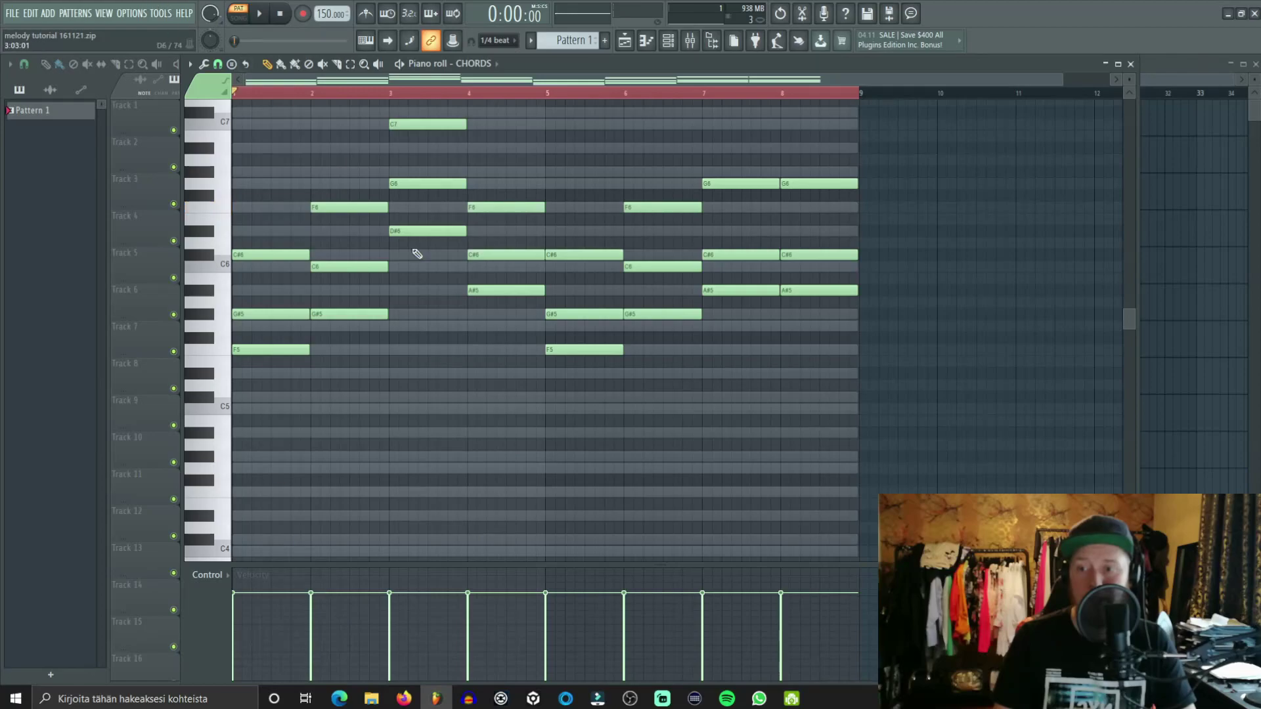
{"action": "mouse_move", "coordinate": [512, 209]}
{"action": "left_mouse_down"}
{"action": "mouse_move", "coordinate": [515, 179]}
{"action": "mouse_move", "coordinate": [512, 210]}
{"action": "left_mouse_up"}
{"action": "key", "text": "space"}
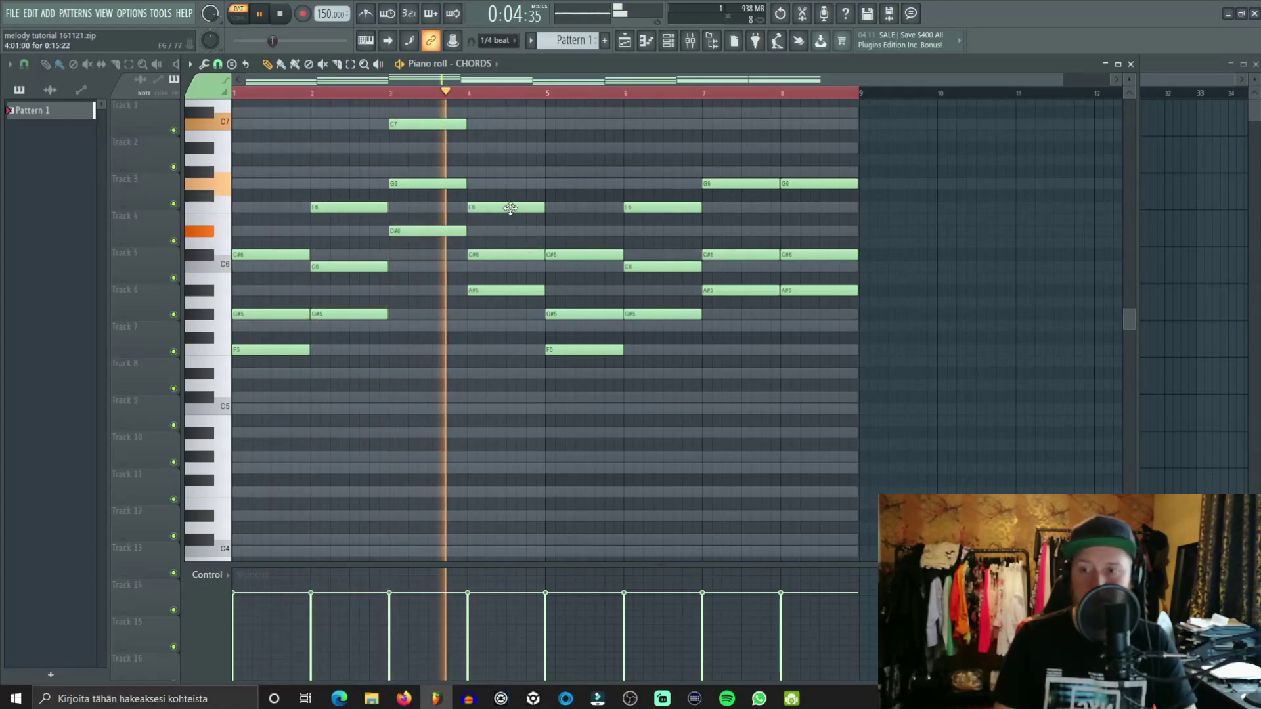
{"action": "left_click_drag", "start_coordinate": [511, 209], "coordinate": [510, 184]}
{"action": "key", "text": "space"}
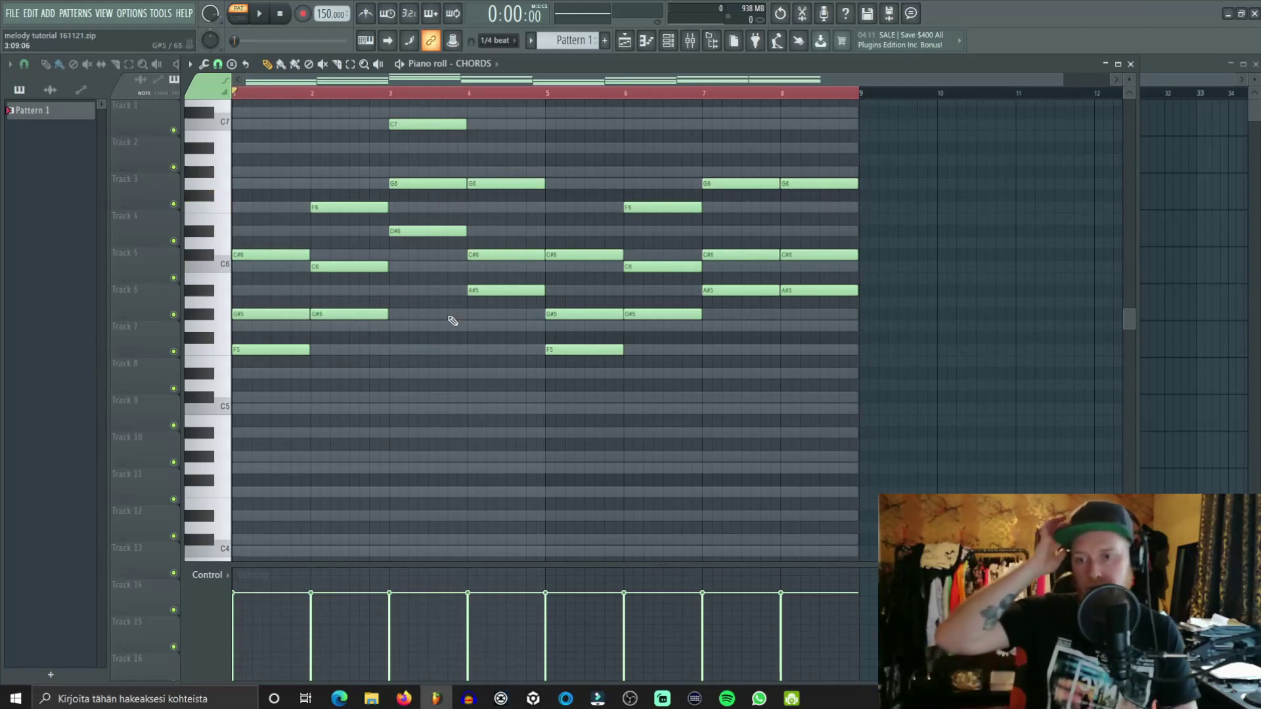
Step: Try the top chord notes in bars 2 to 4 and 6 to 8 one octave lower, play them, and raise them back
{"action": "scroll", "coordinate": [624, 351], "scroll_direction": "up", "scroll_amount": 3}
{"action": "scroll", "coordinate": [625, 353], "scroll_direction": "down", "scroll_amount": 3}
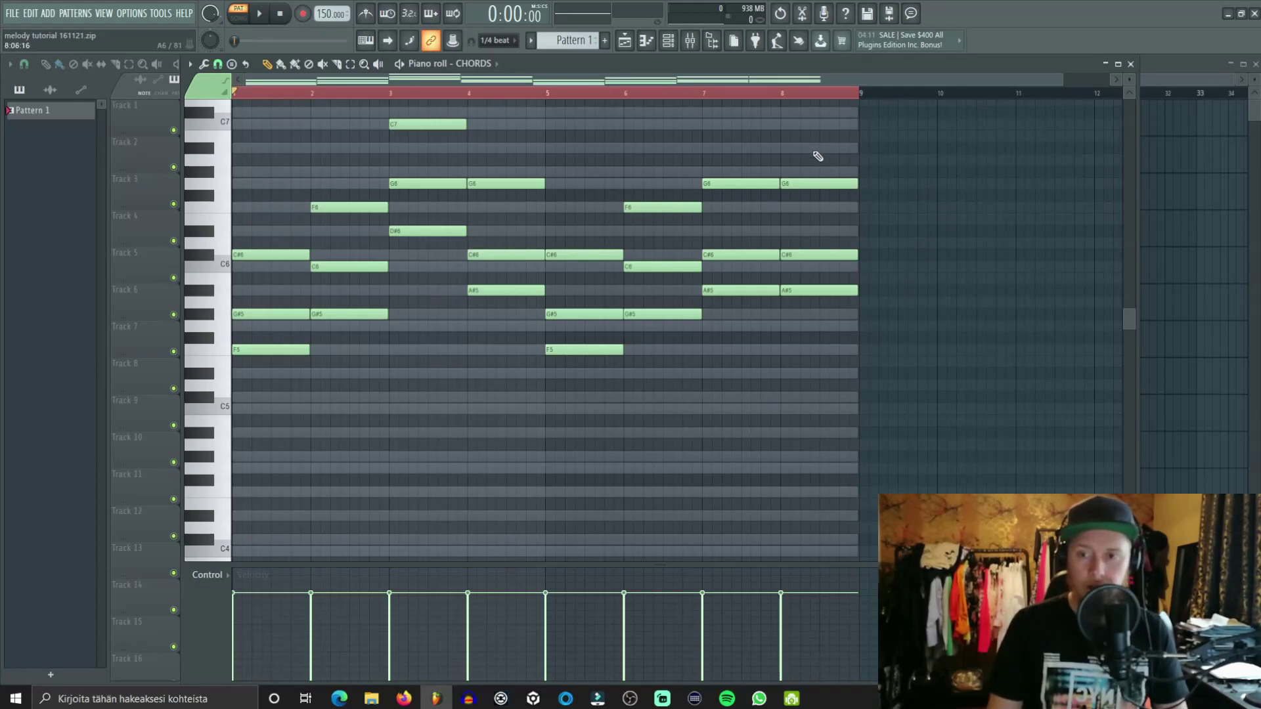
{"action": "scroll", "coordinate": [591, 363], "scroll_direction": "up", "scroll_amount": 3}
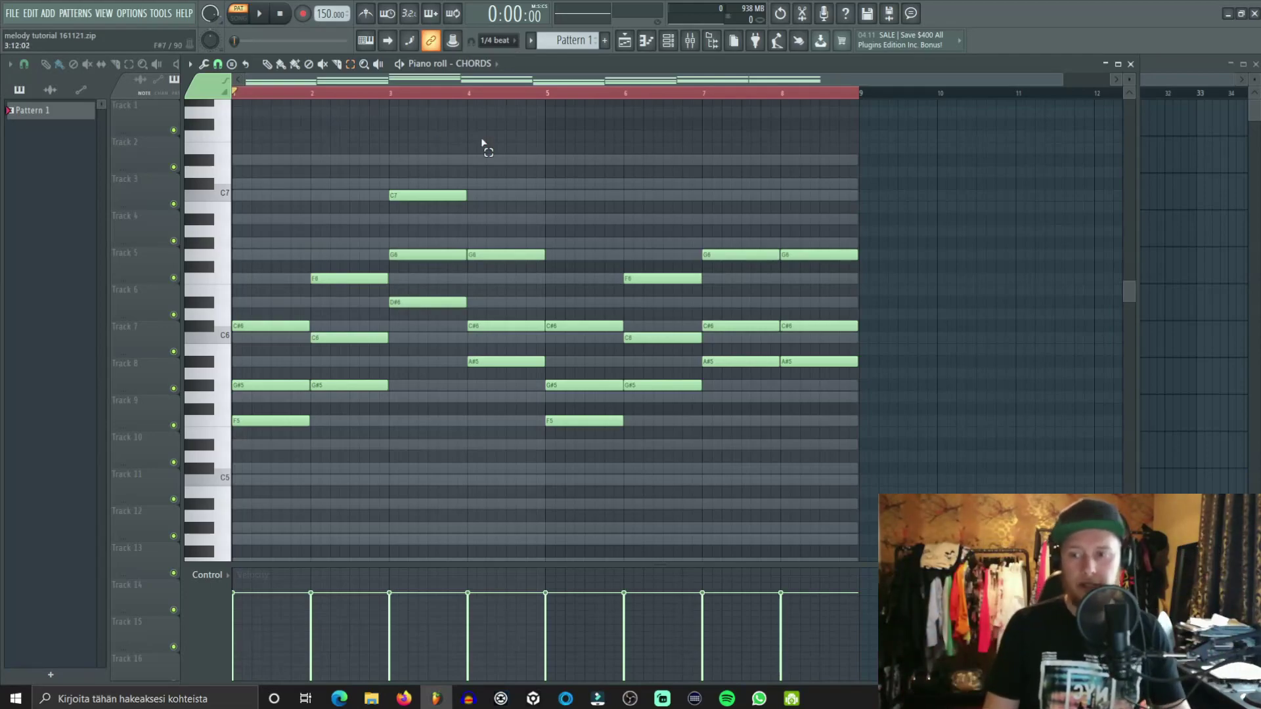
{"action": "left_click_drag", "start_coordinate": [361, 268], "coordinate": [351, 338]}
{"action": "left_click", "coordinate": [333, 301]}
{"action": "left_click_drag", "start_coordinate": [347, 270], "coordinate": [365, 327]}
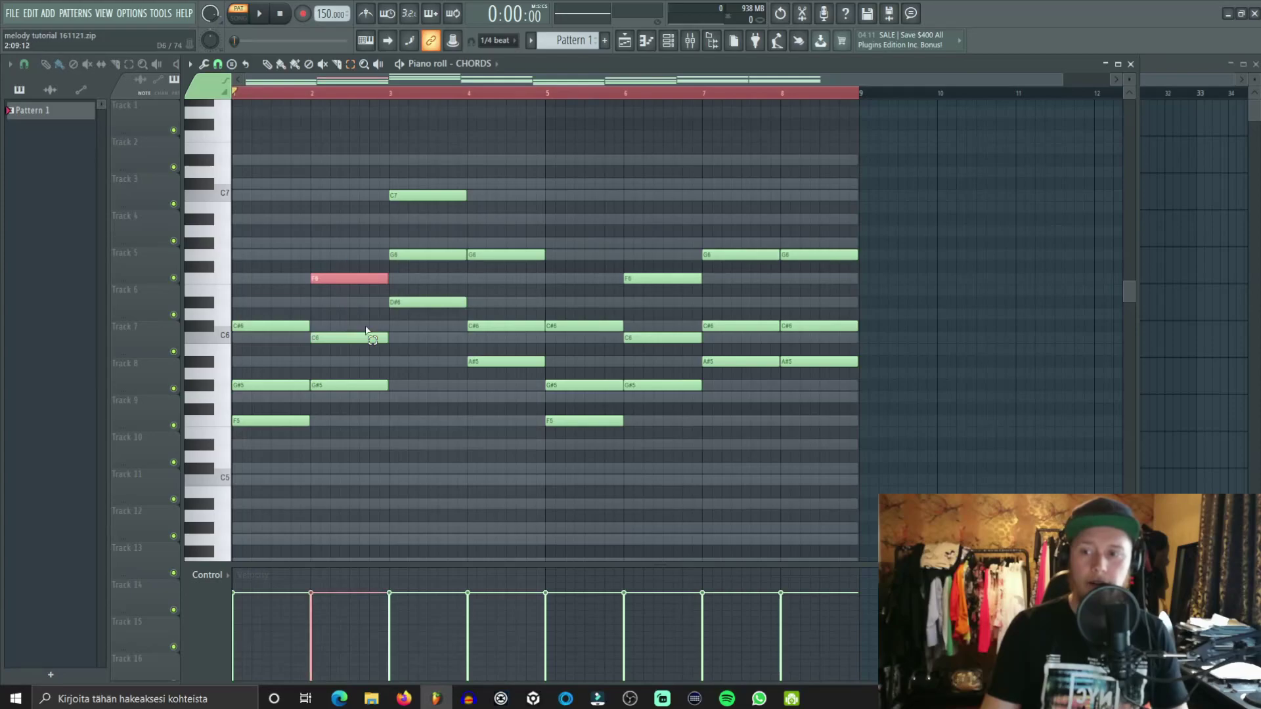
{"action": "left_click", "coordinate": [526, 254]}
{"action": "left_click", "coordinate": [454, 196]}
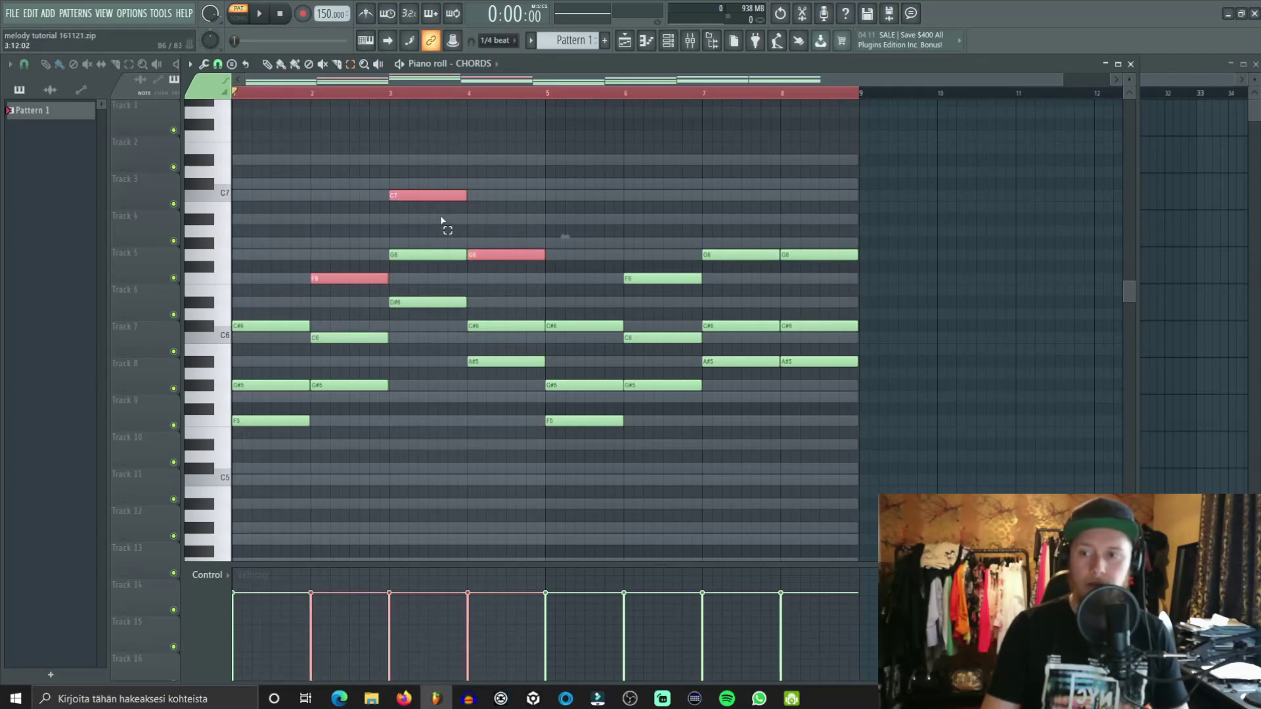
{"action": "left_click", "coordinate": [666, 276]}
{"action": "left_click", "coordinate": [735, 254]}
{"action": "left_click", "coordinate": [825, 254]}
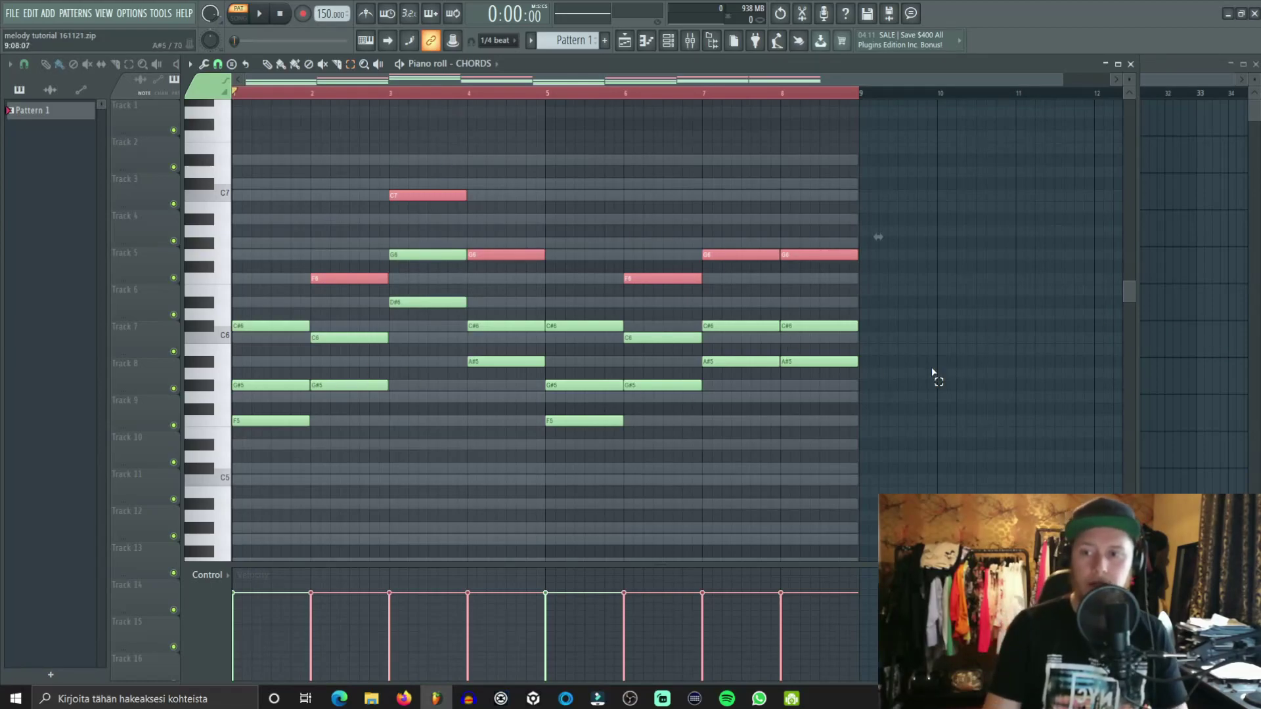
{"action": "key", "text": "ctrl+Down"}
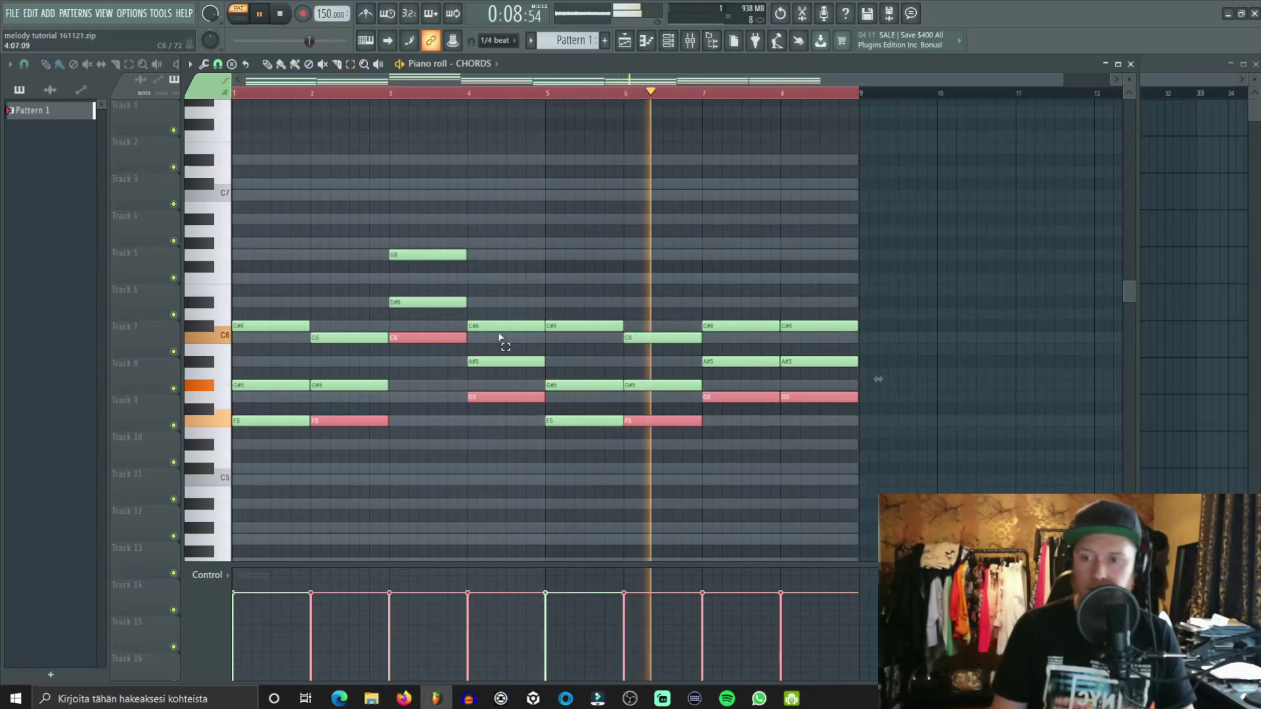
{"action": "key", "text": "space"}
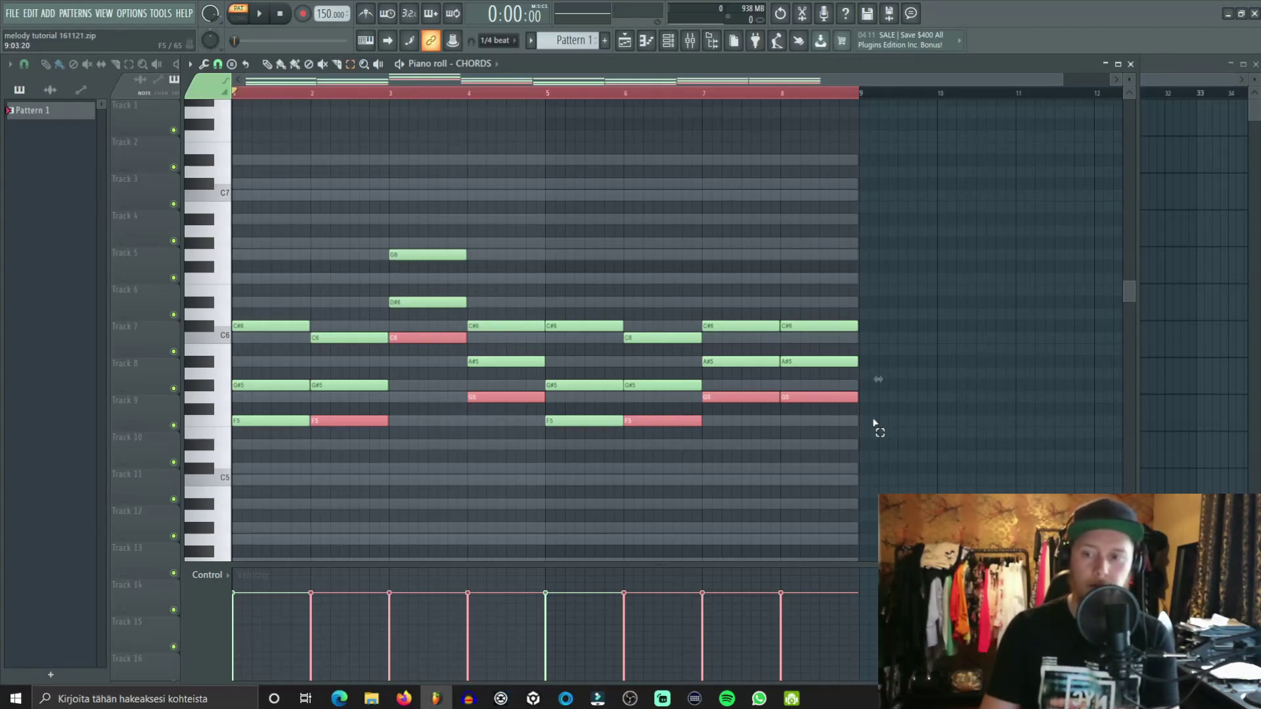
{"action": "key", "text": "ctrl+Up"}
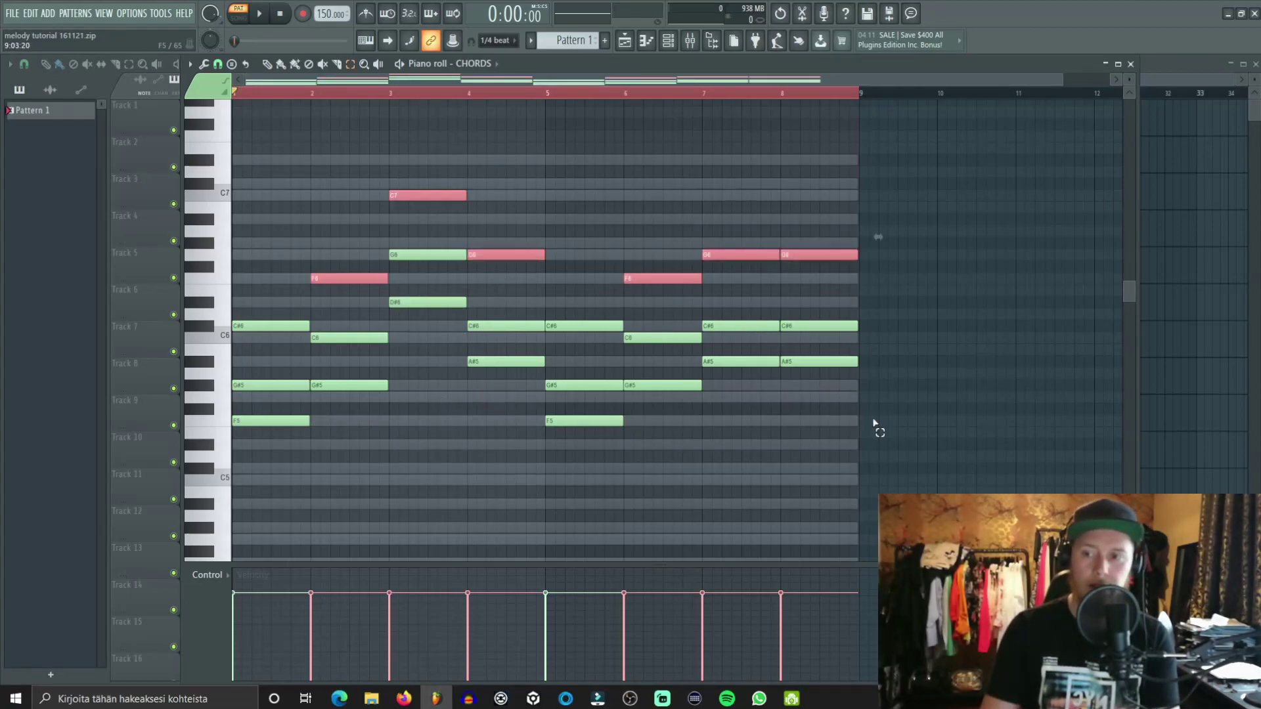
Step: Lower the top chord notes in bars 4, 7 and 8 two semitones to F6 and play the result
{"action": "left_click", "coordinate": [561, 288]}
{"action": "left_click", "coordinate": [499, 252], "text": "ctrl"}
{"action": "left_click_drag", "start_coordinate": [739, 250], "coordinate": [913, 276]}
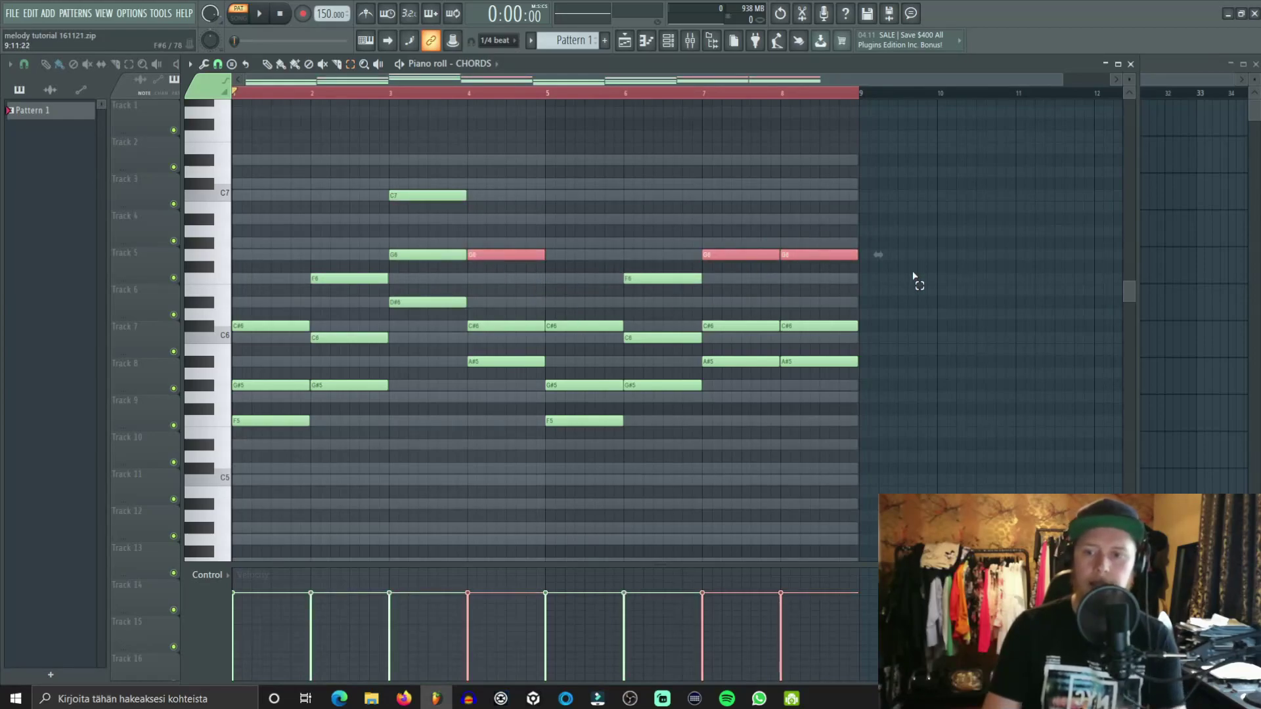
{"action": "key", "text": "Down"}
{"action": "key", "text": "Down"}
{"action": "key", "text": "space"}
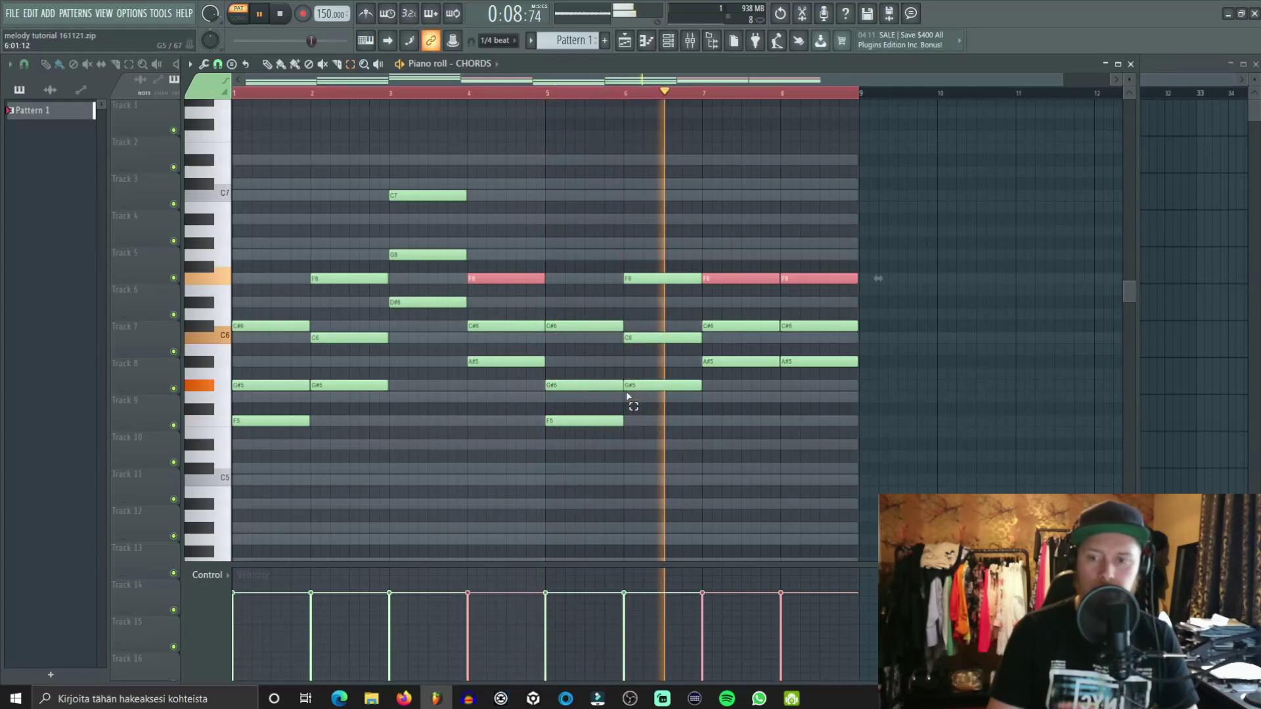
{"action": "key", "text": "space"}
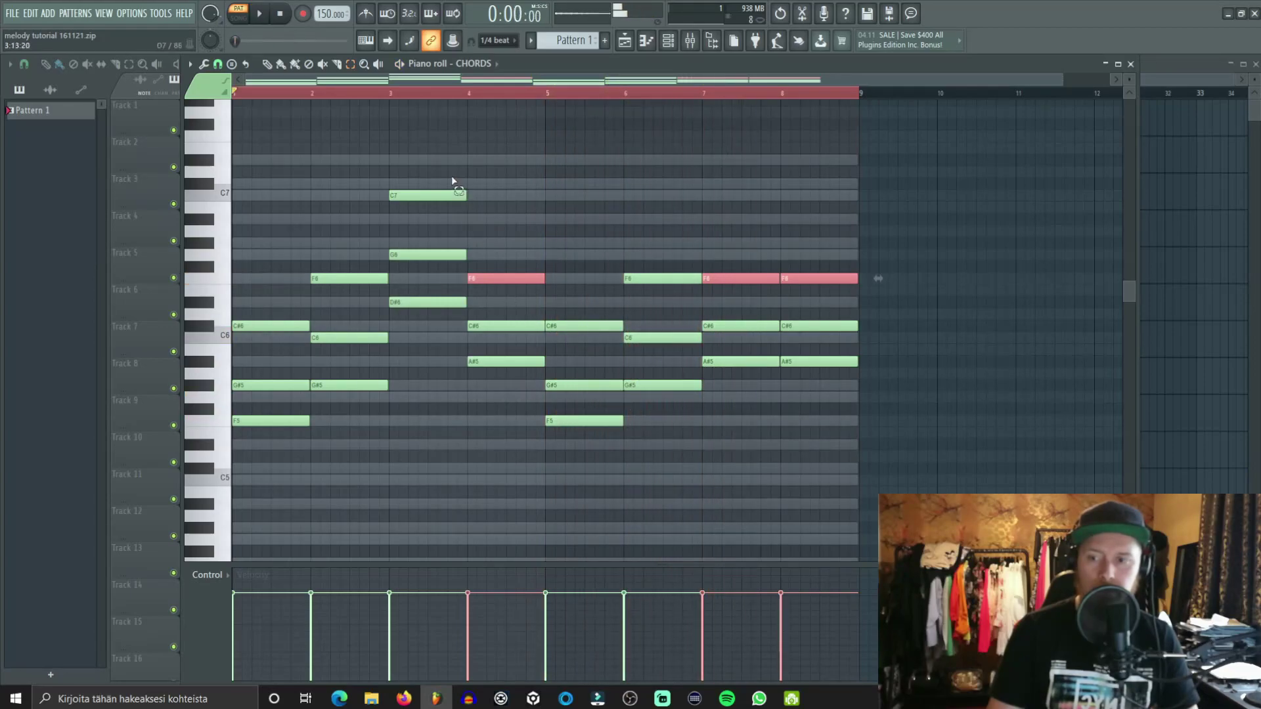
Step: Lower the top chord notes by one octave, to F5 in bars 2, 4, 6, 7 and 8 and C6 in bar 3
{"action": "left_click", "coordinate": [448, 195]}
{"action": "left_click", "coordinate": [348, 278], "text": "shift"}
{"action": "left_click", "coordinate": [507, 278], "text": "shift"}
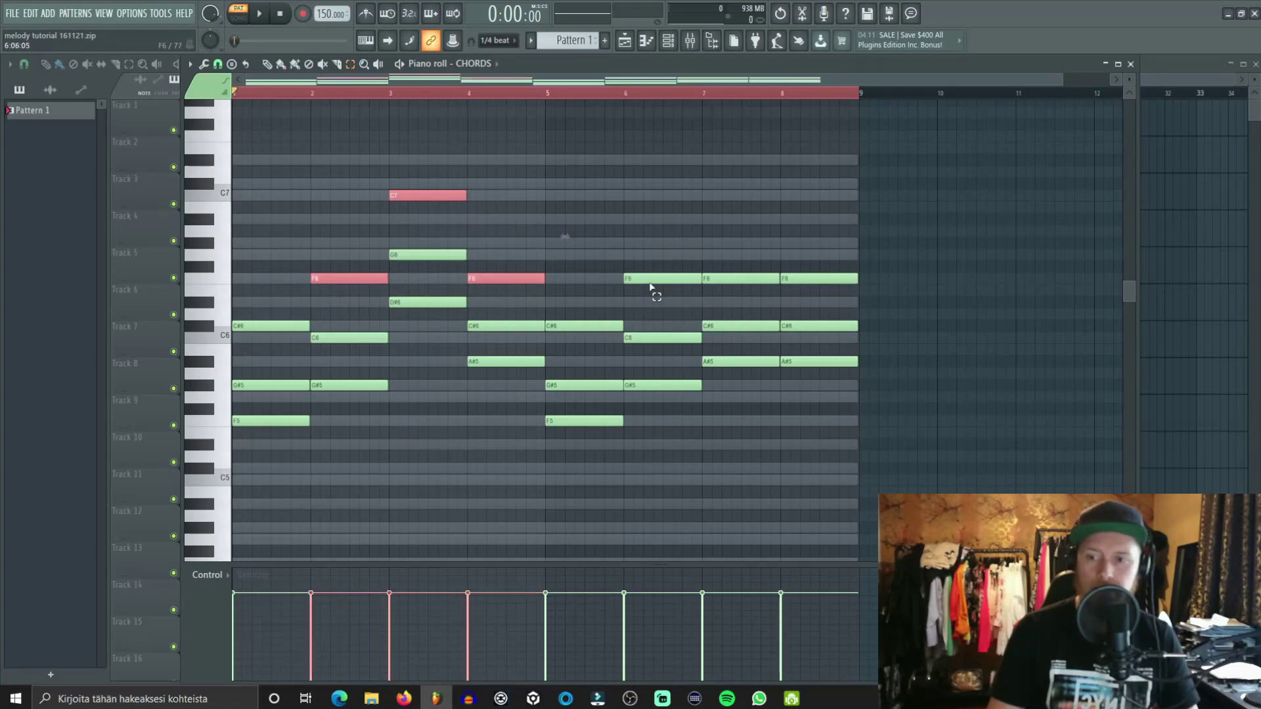
{"action": "left_click_drag", "start_coordinate": [672, 283], "coordinate": [853, 284]}
{"action": "key", "text": "ctrl+Down"}
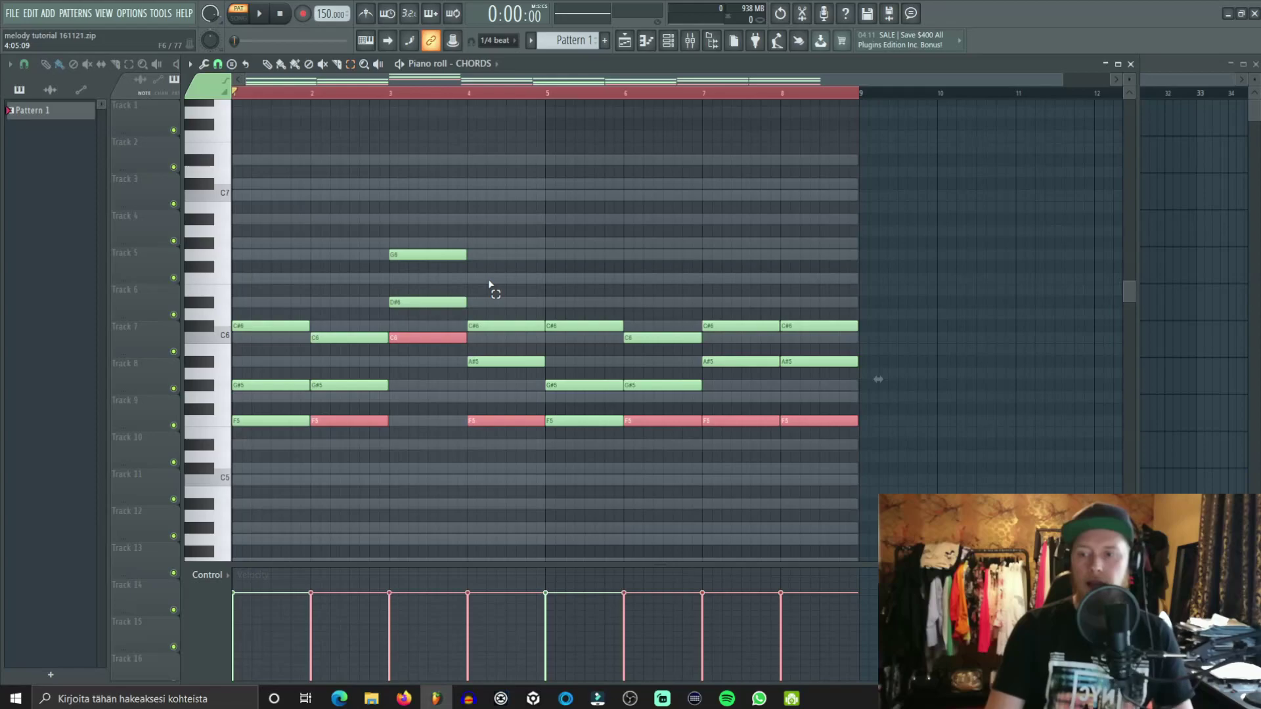
Step: Lower the G6 note in bar 3 one octave to G5, play the chords, and close the piano roll
{"action": "left_click_drag", "start_coordinate": [436, 279], "coordinate": [436, 231]}
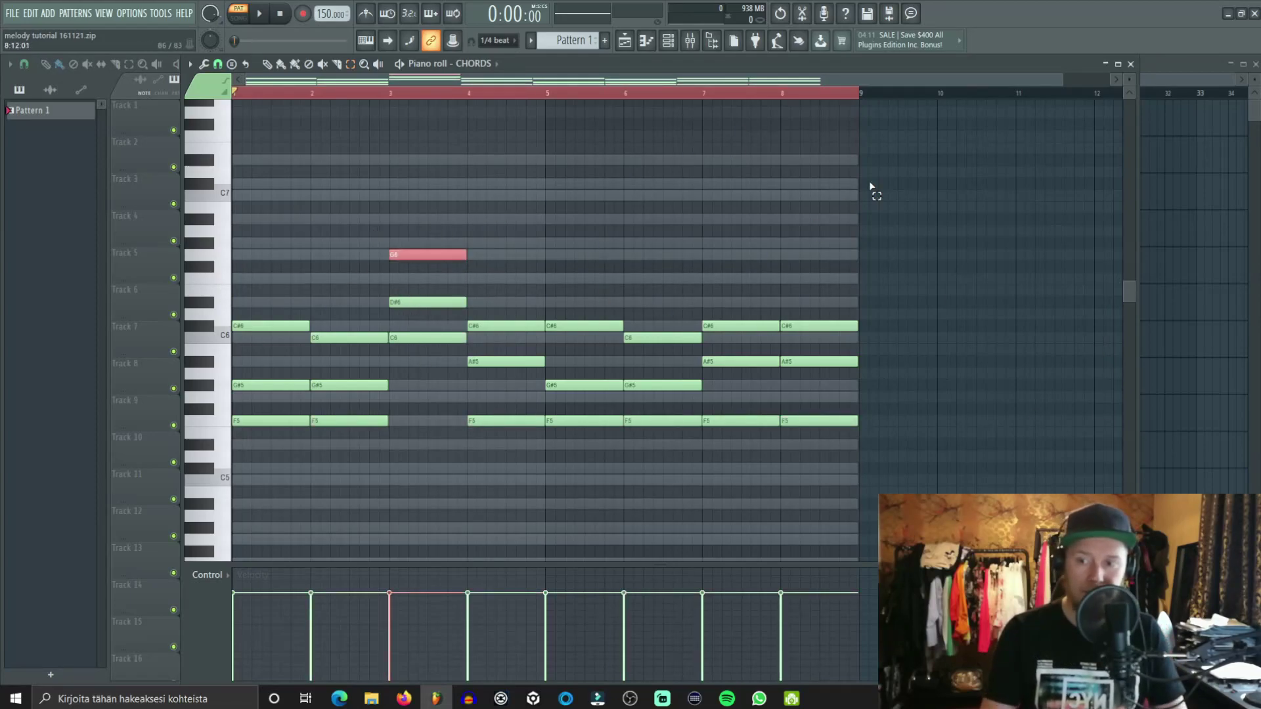
{"action": "key", "text": "ctrl+Down"}
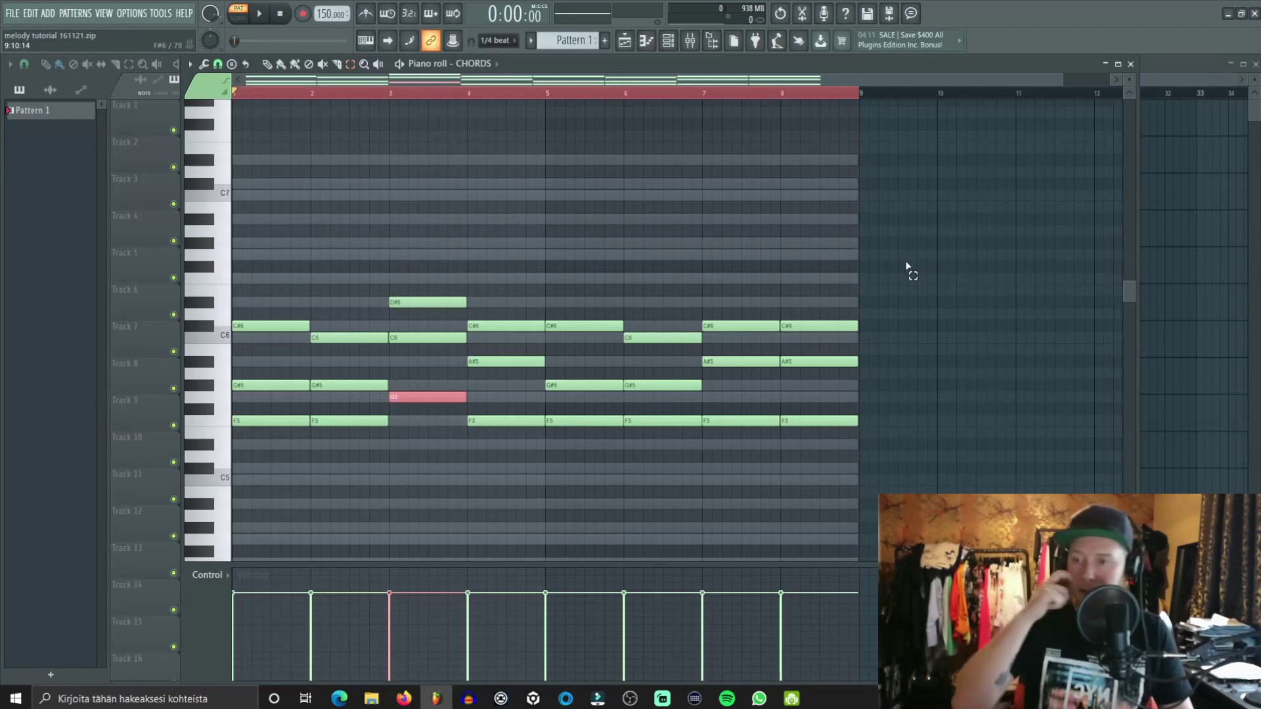
{"action": "key", "text": "space"}
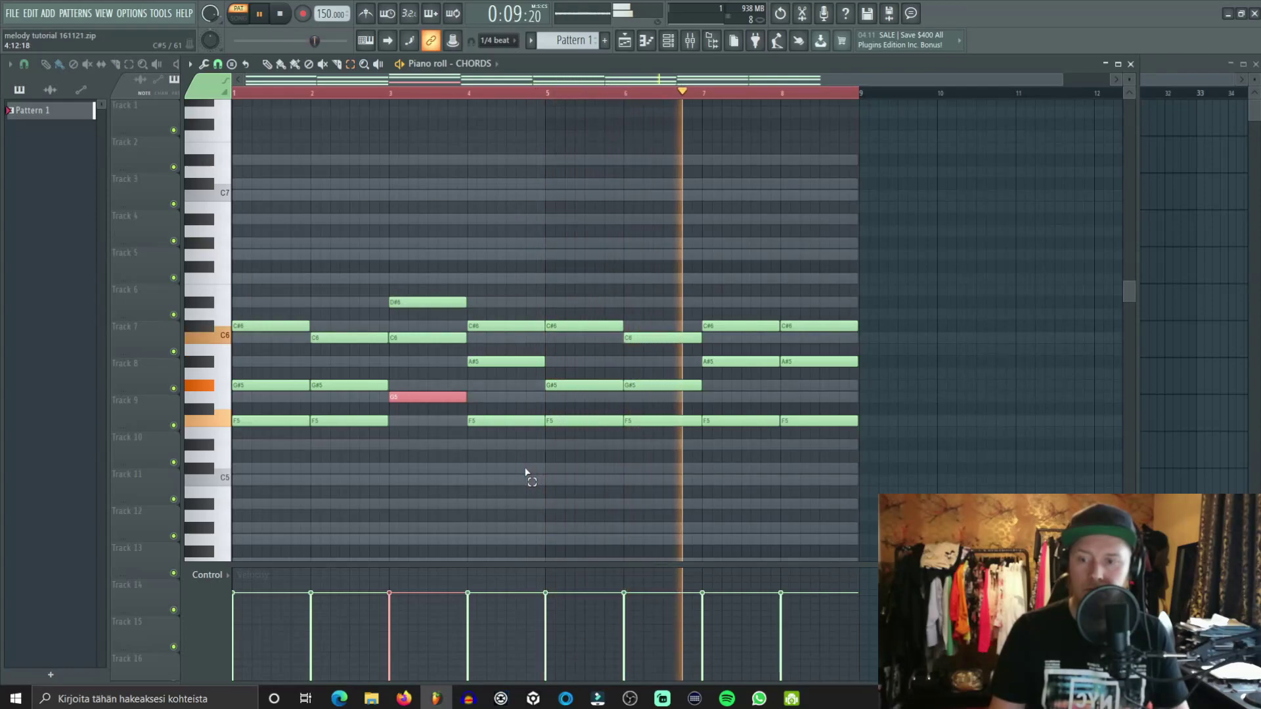
{"action": "key", "text": "space"}
{"action": "left_click", "coordinate": [886, 389]}
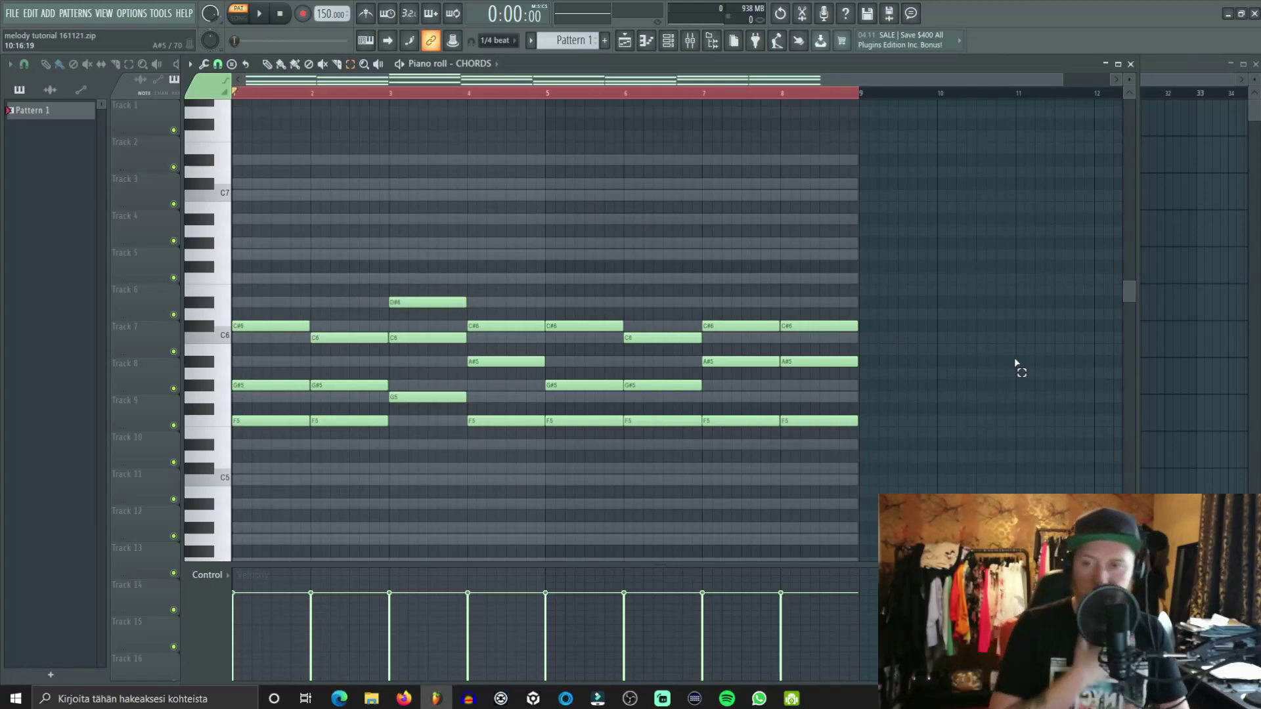
{"action": "left_click", "coordinate": [1130, 63]}
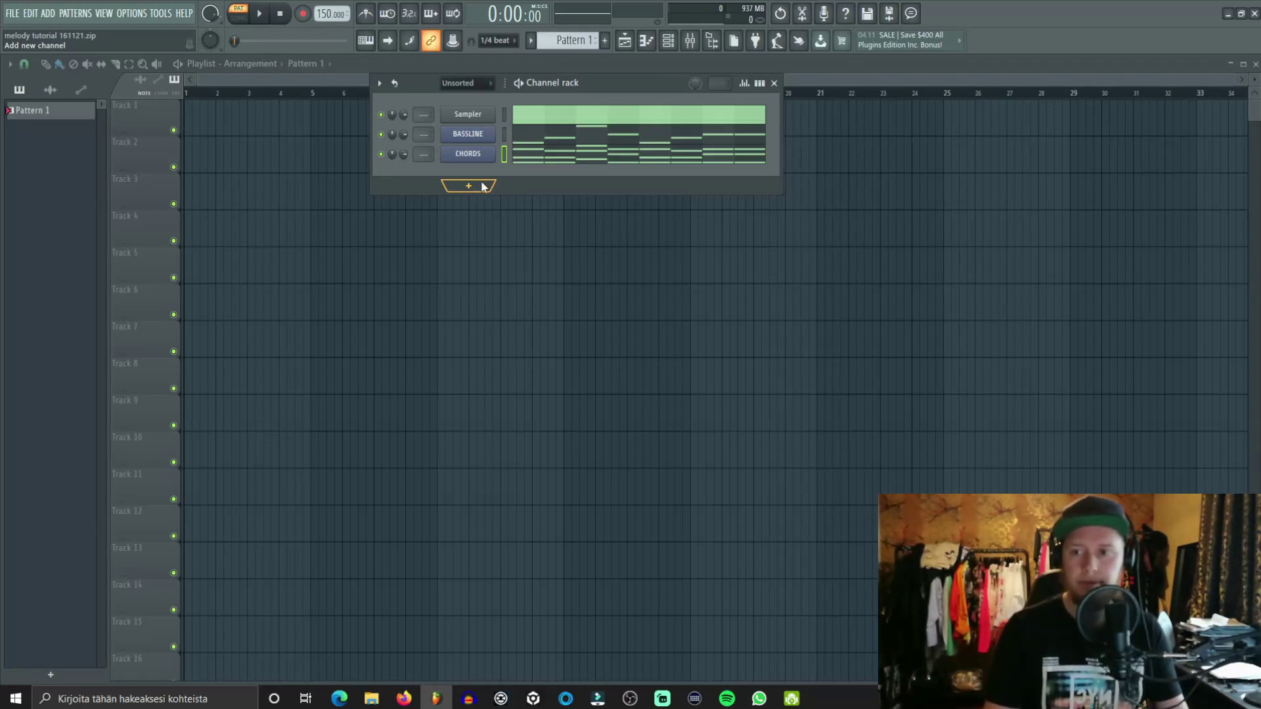
{"action": "left_click", "coordinate": [484, 187]}
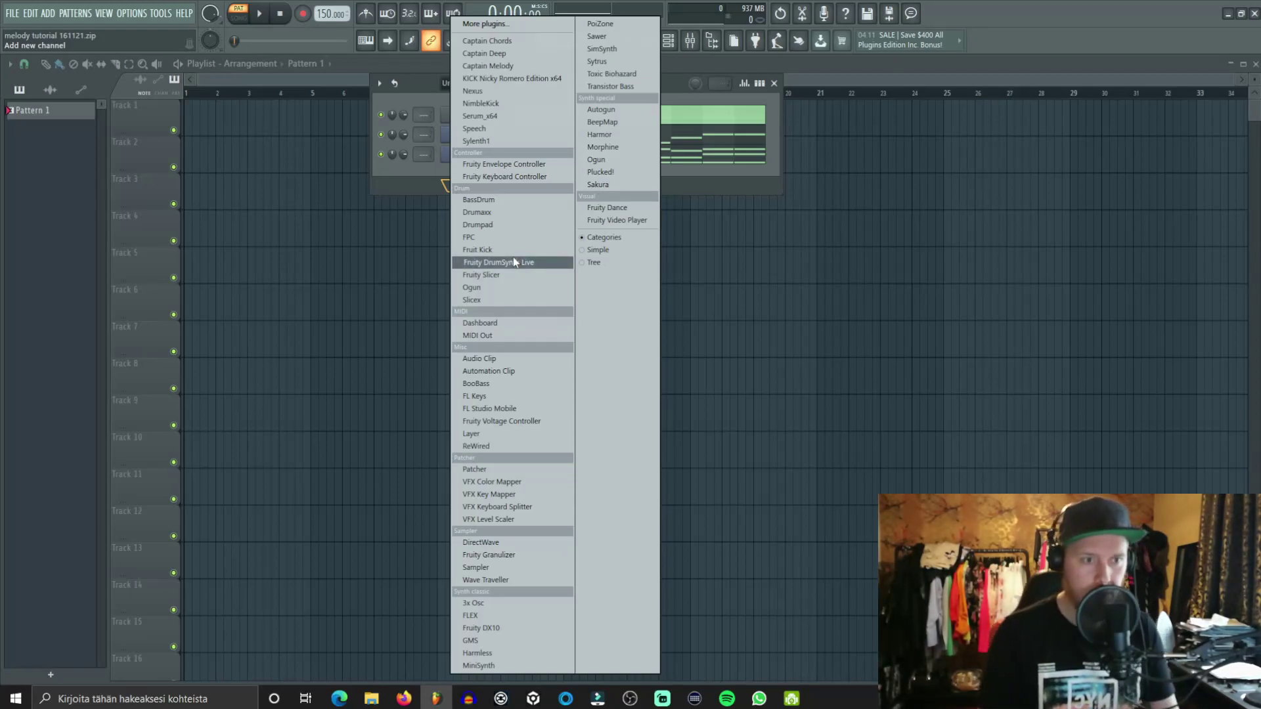
{"action": "left_click", "coordinate": [534, 410]}
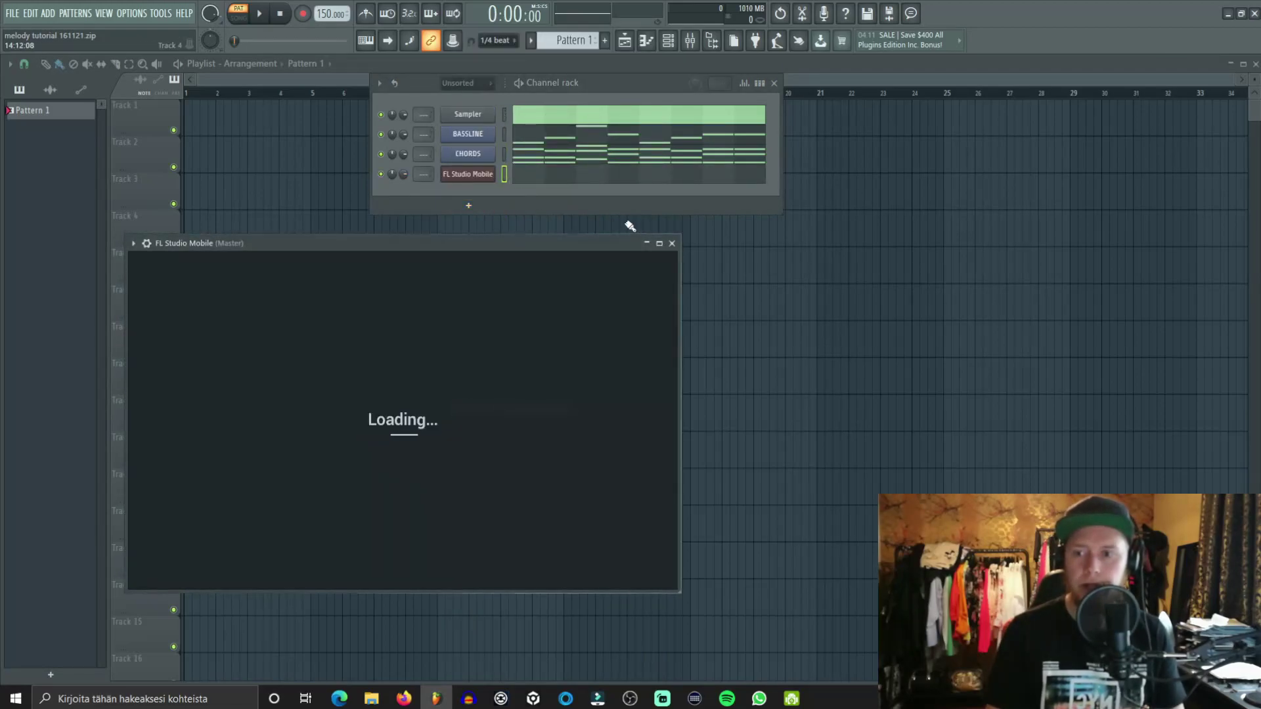
{"action": "right_click", "coordinate": [480, 173]}
{"action": "left_click", "coordinate": [550, 299]}
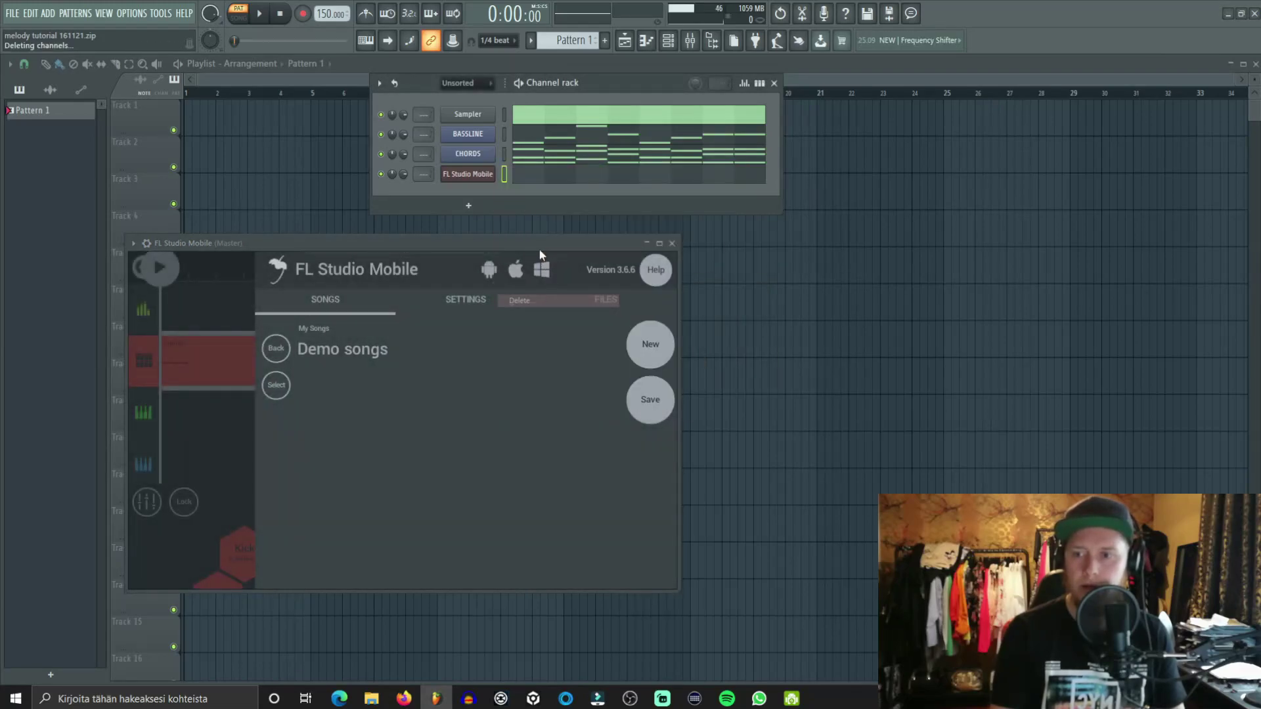
{"action": "left_click", "coordinate": [672, 243]}
{"action": "right_click", "coordinate": [724, 236]}
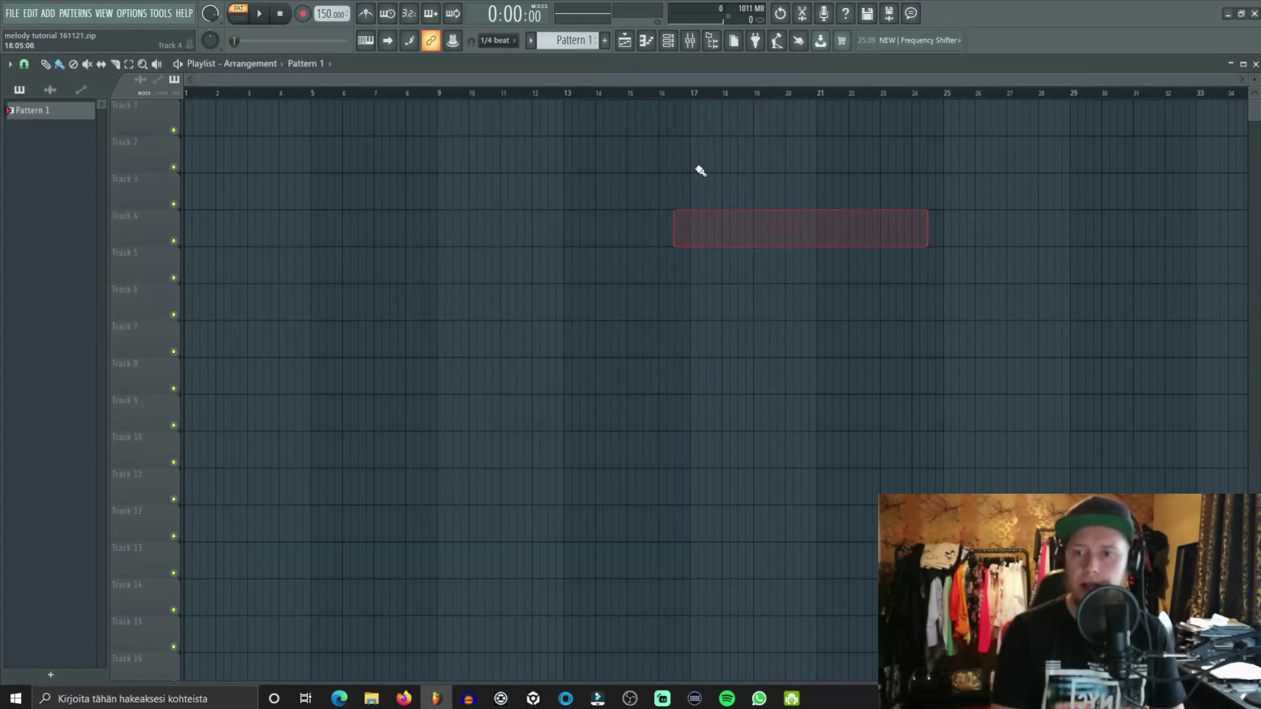
{"action": "left_click", "coordinate": [670, 43]}
Step: Add an FL Keys channel to the channel rack and name it RHYTM
{"action": "left_click", "coordinate": [469, 186]}
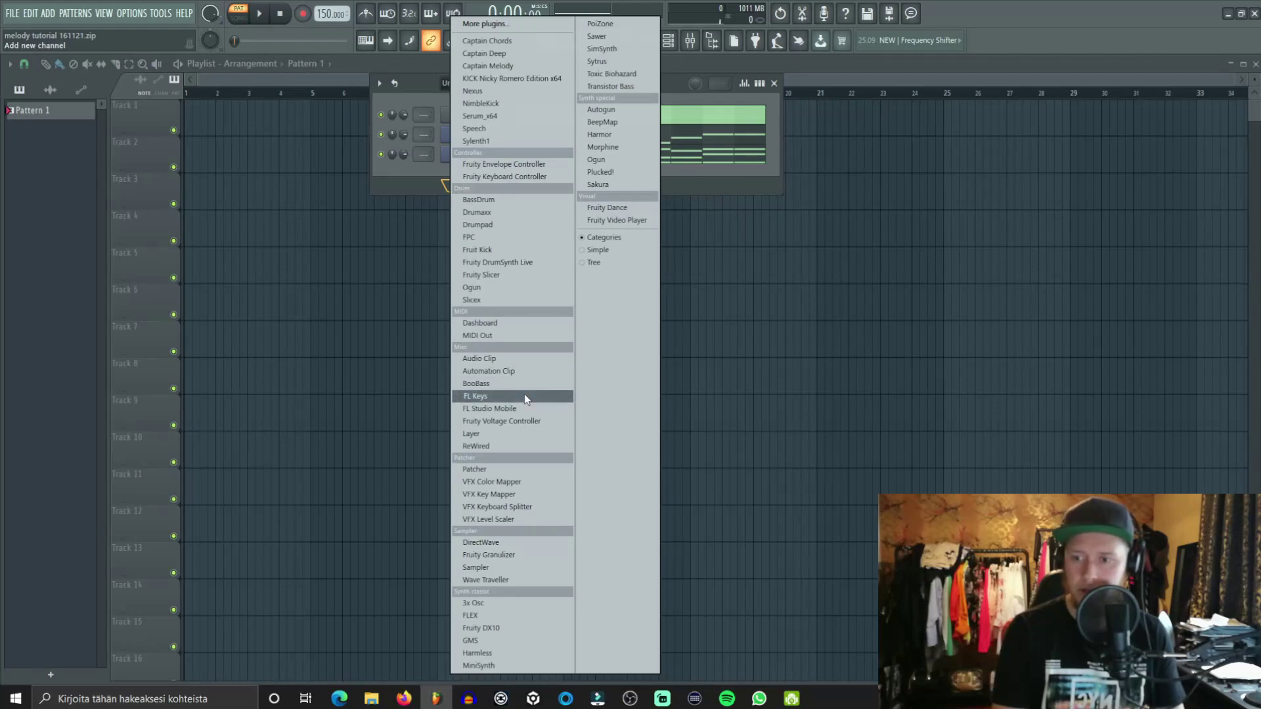
{"action": "left_click", "coordinate": [524, 394]}
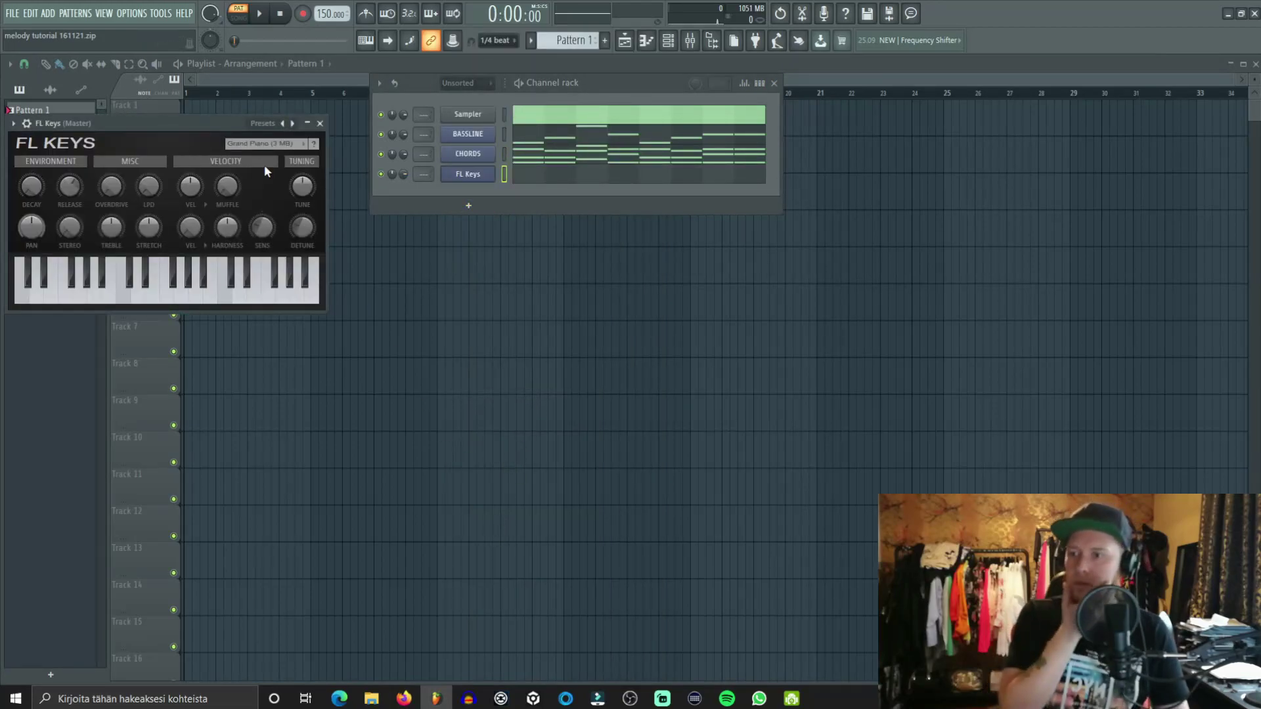
{"action": "right_click", "coordinate": [482, 173]}
{"action": "left_click", "coordinate": [512, 175]}
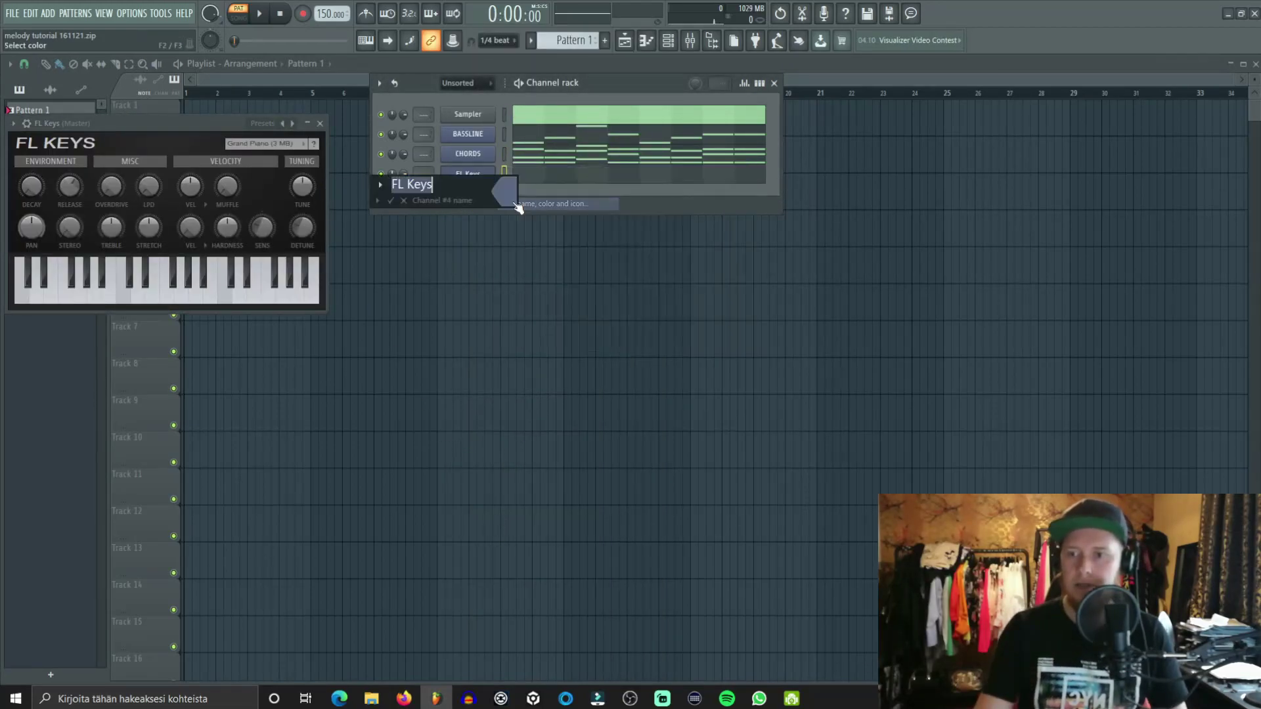
{"action": "type", "text": "RH/YTMI"}
{"action": "key", "text": "BackSpace"}
{"action": "key", "text": "BackSpace"}
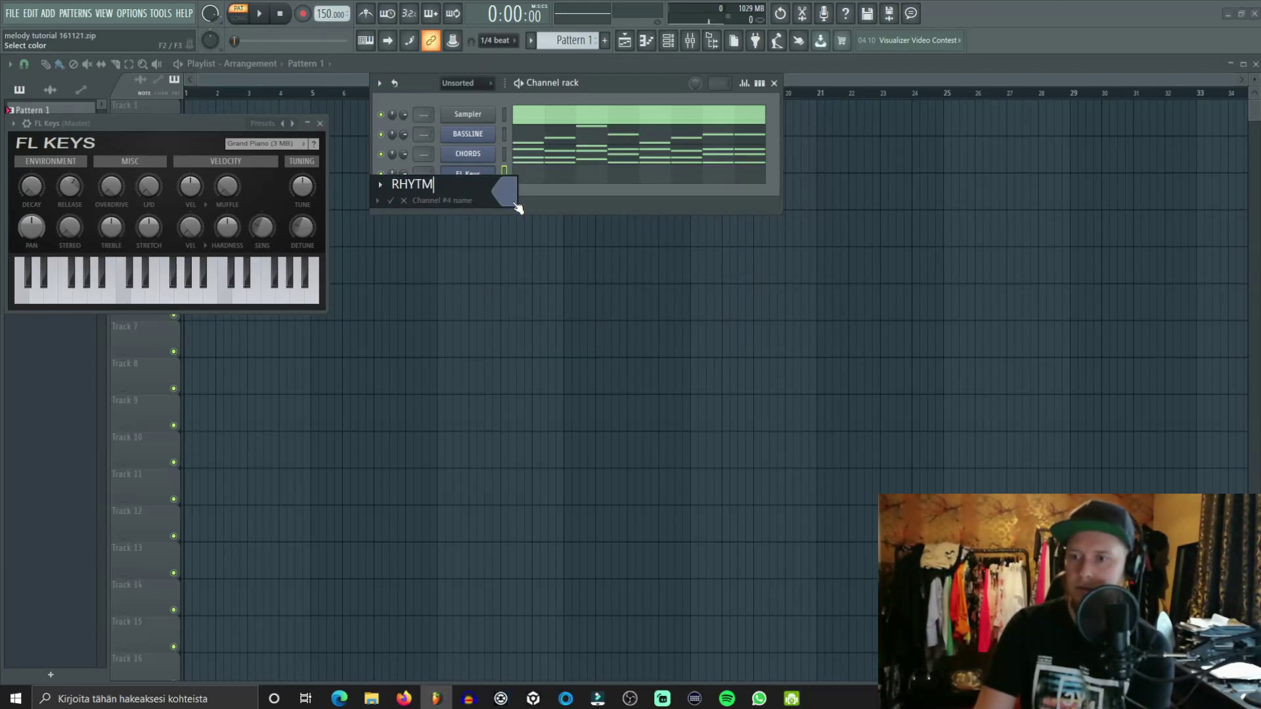
{"action": "key", "text": "Return"}
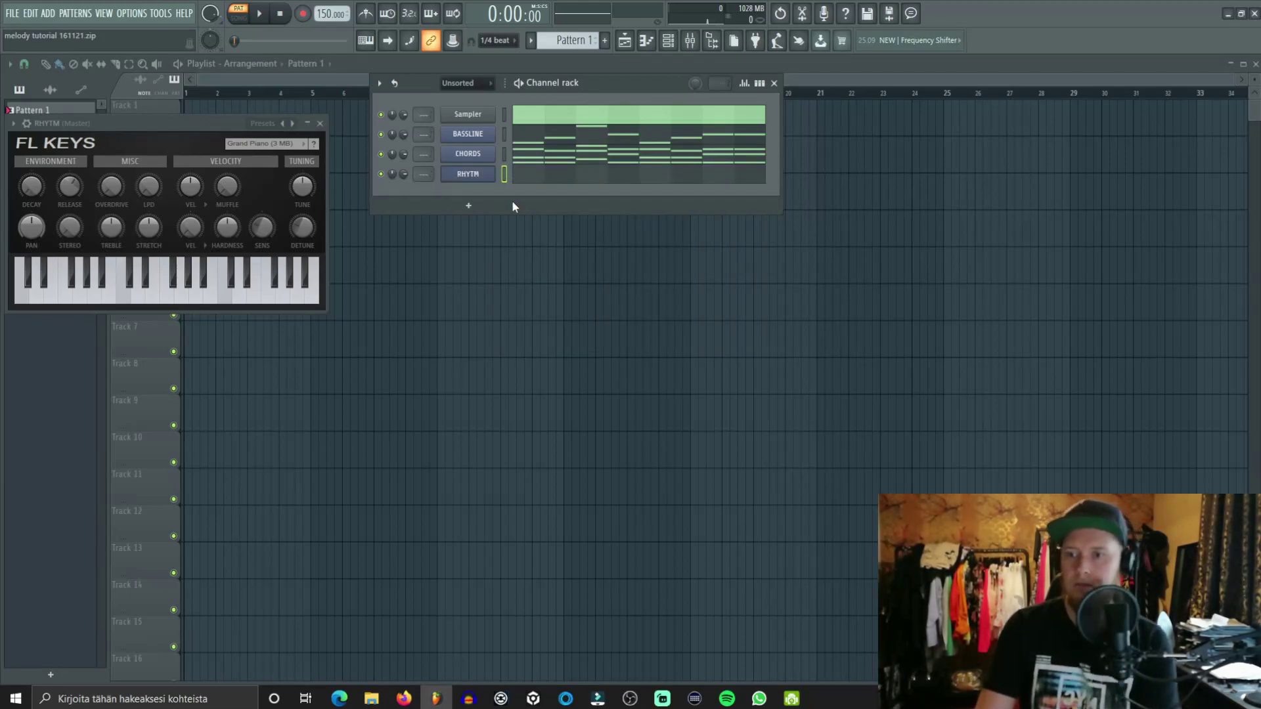
{"action": "left_click", "coordinate": [319, 123]}
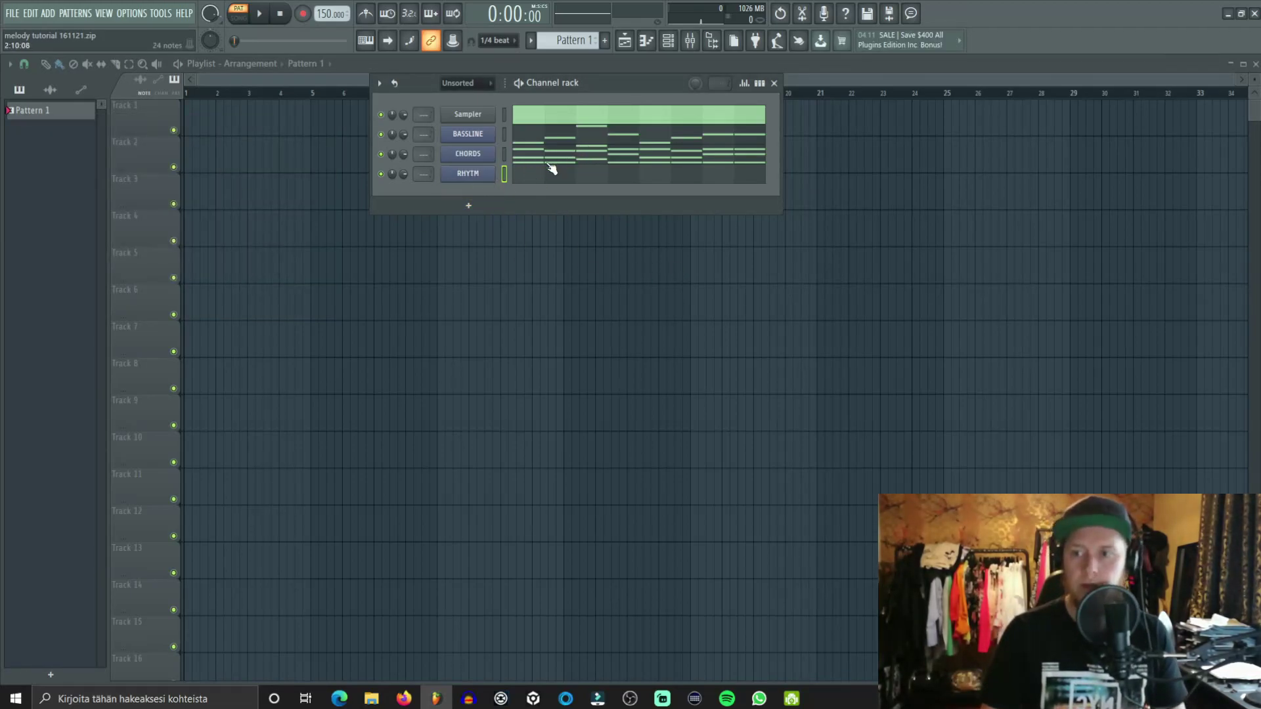
Step: Rename the new FL Keys channel to RYTMI and open its empty piano roll
{"action": "right_click", "coordinate": [467, 174]}
{"action": "left_click", "coordinate": [535, 199]}
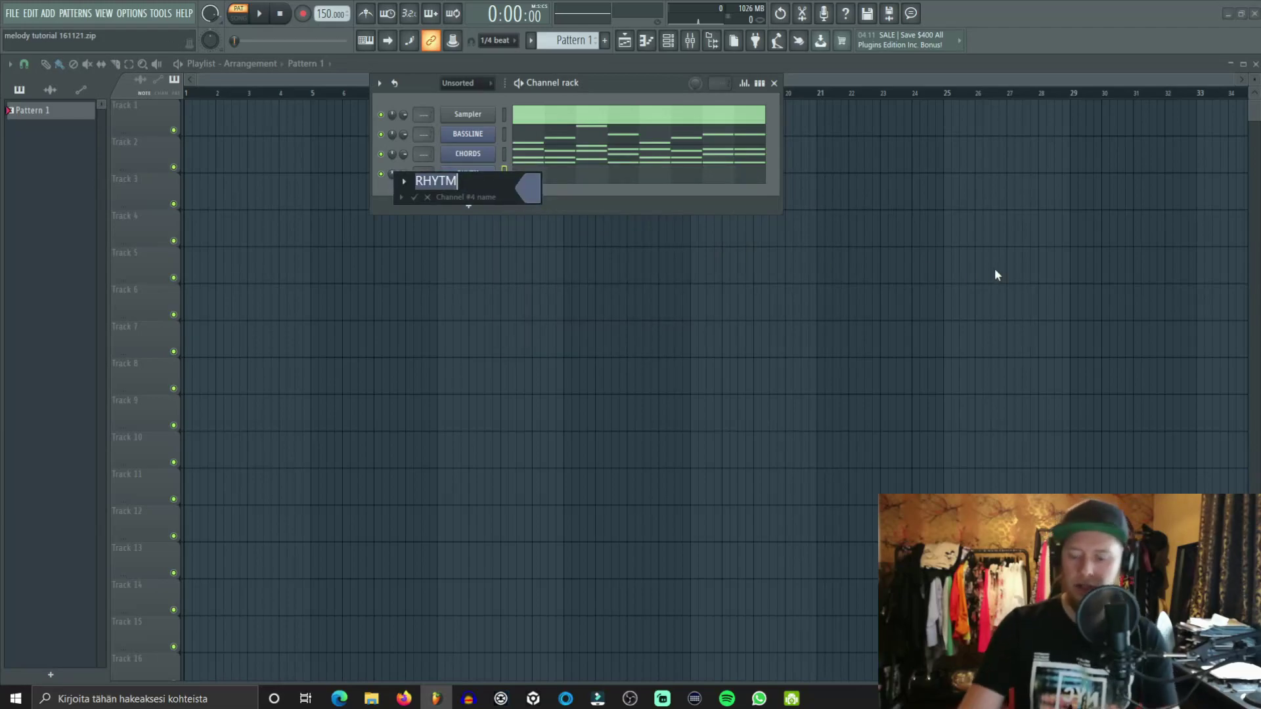
{"action": "type", "text": "RY"}
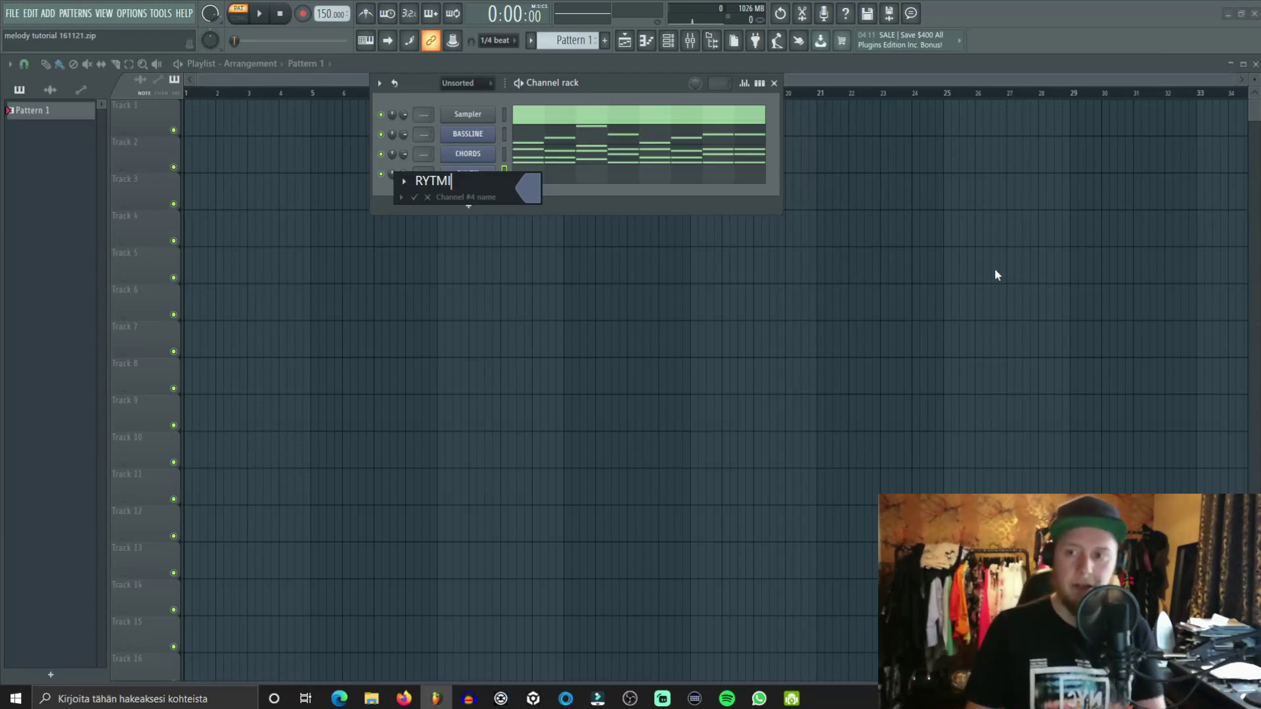
{"action": "key", "text": "Return"}
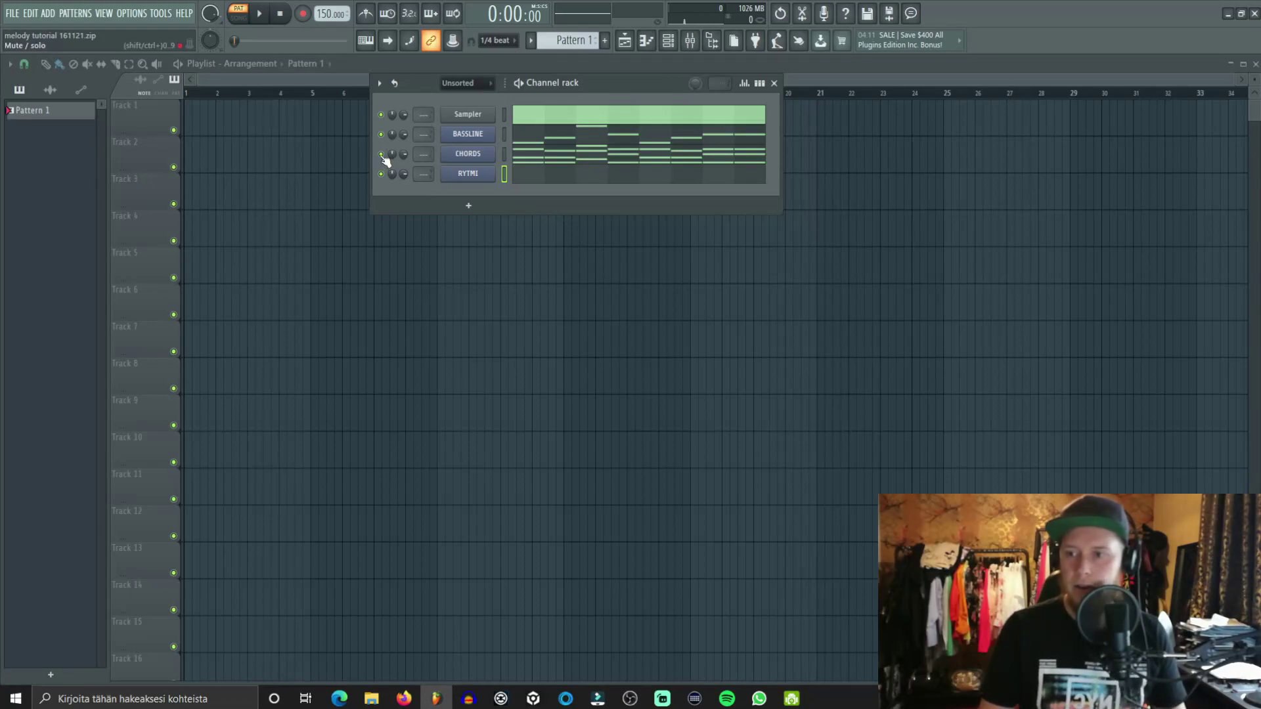
{"action": "left_click", "coordinate": [520, 176]}
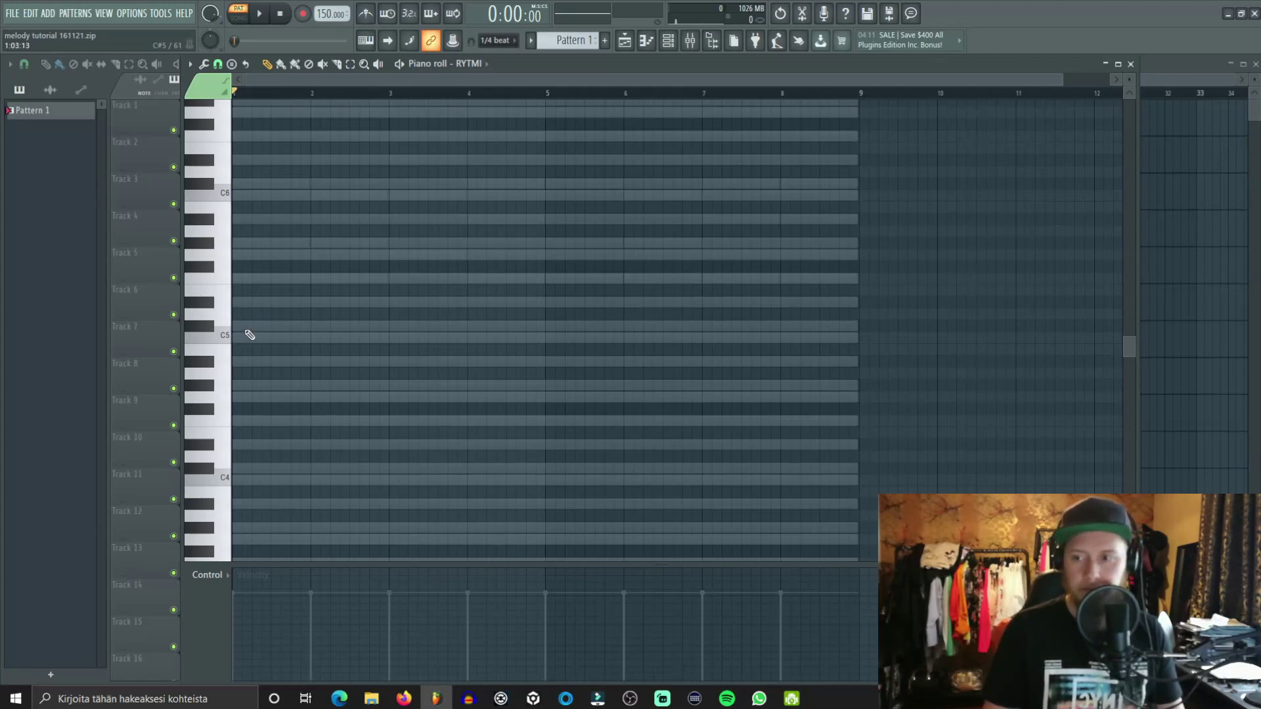
Step: Draw two sustained notes across all eight bars of the RYTMI piano roll, one on F5 and one on G#5
{"action": "left_click", "coordinate": [250, 329]}
{"action": "left_click_drag", "start_coordinate": [287, 327], "coordinate": [853, 279]}
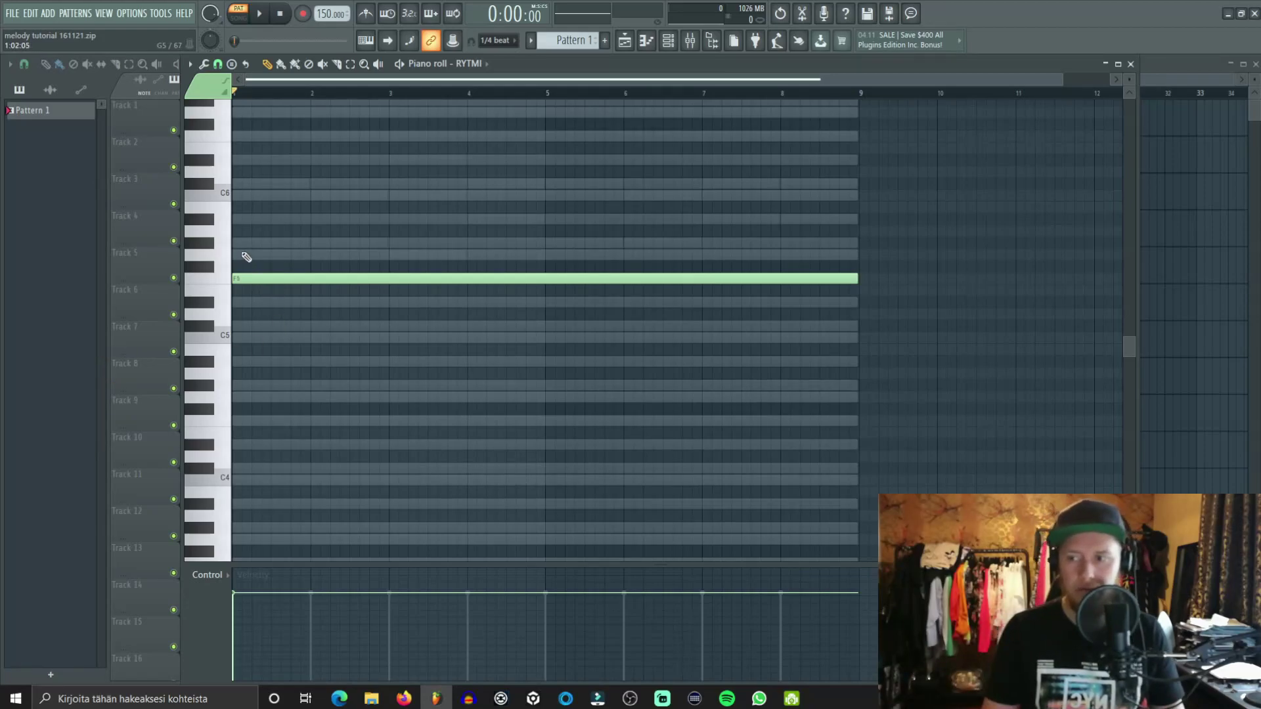
{"action": "left_click", "coordinate": [266, 243]}
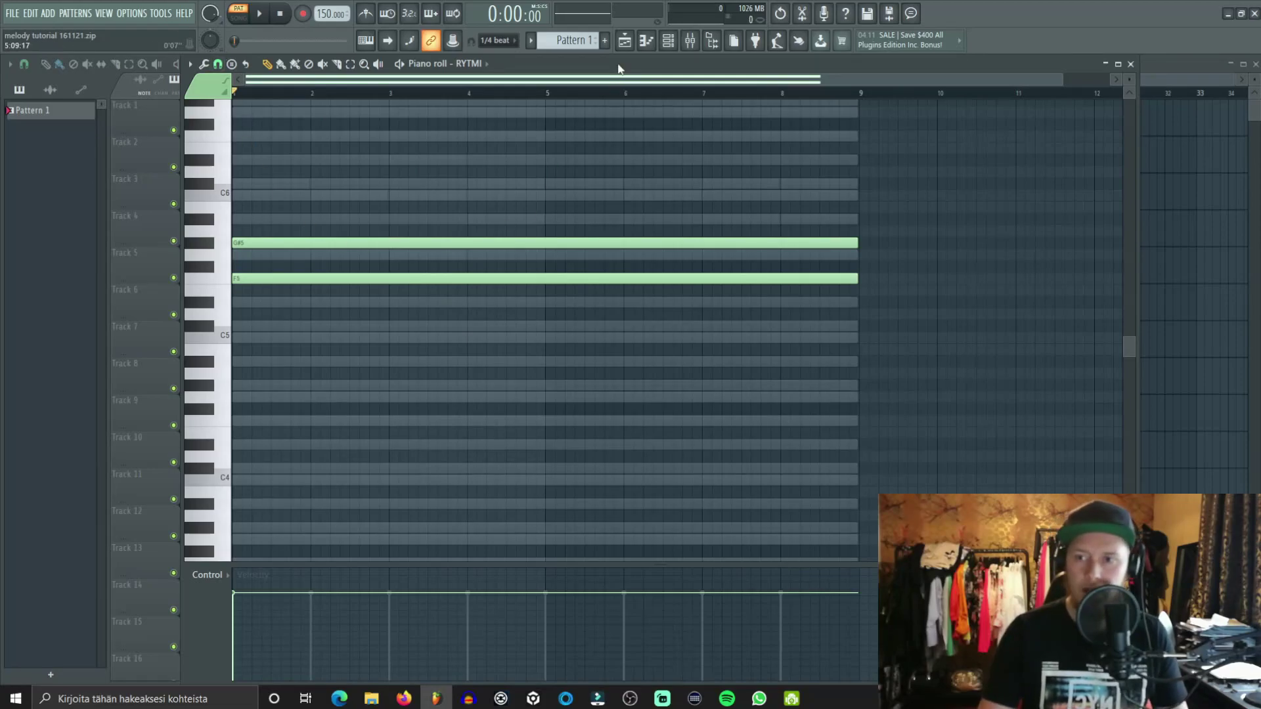
Step: Select both sustained notes and open the Arpeggiate tool for them
{"action": "key", "text": "ctrl+a"}
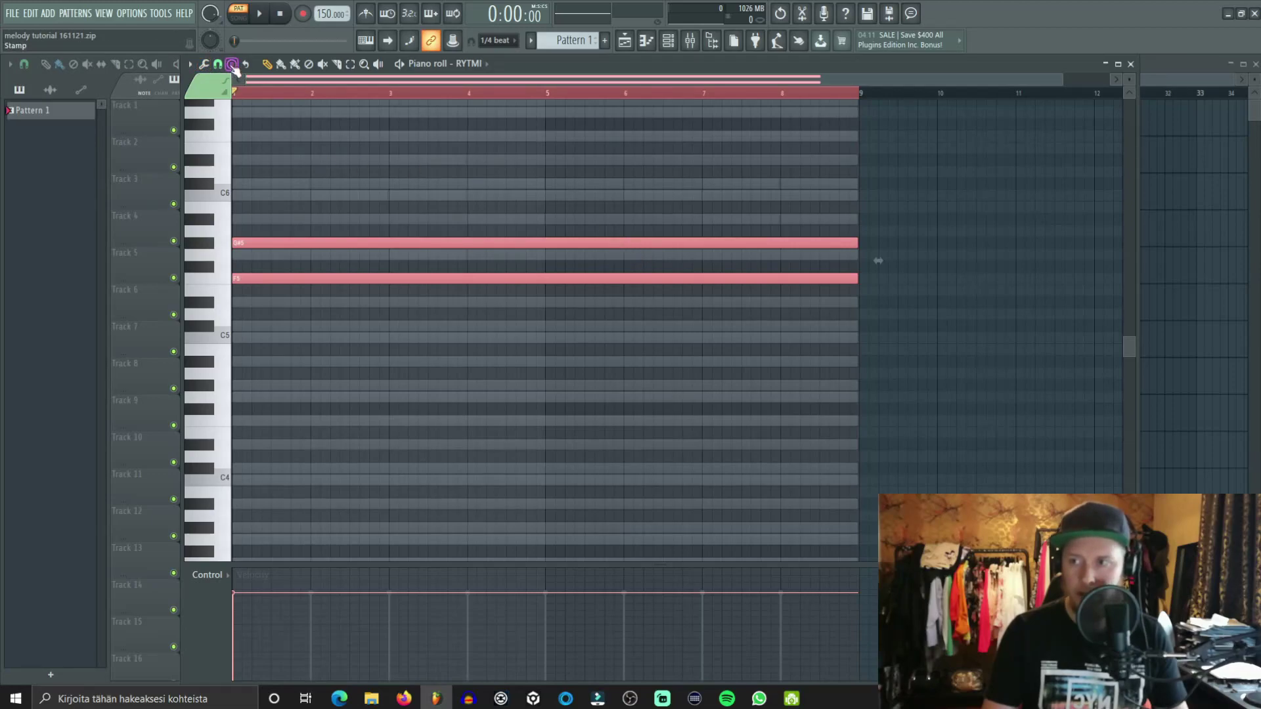
{"action": "left_click", "coordinate": [191, 64]}
{"action": "left_click", "coordinate": [194, 67]}
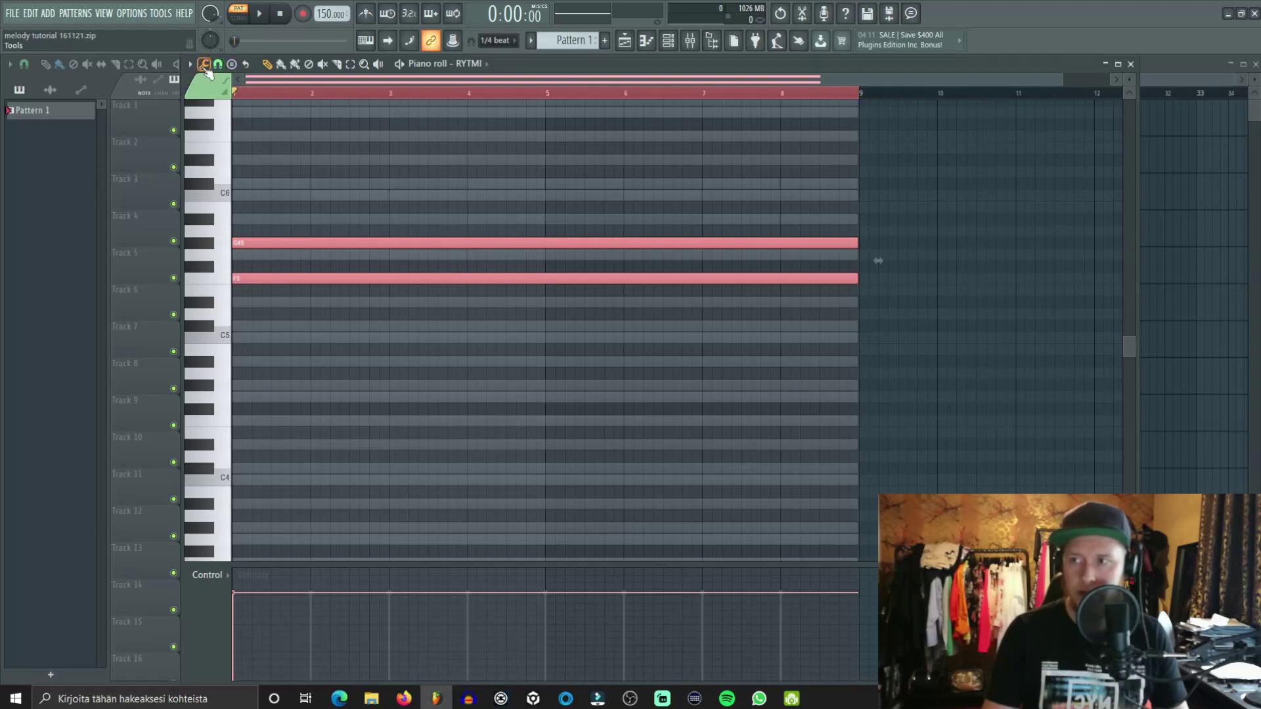
{"action": "left_click", "coordinate": [203, 64]}
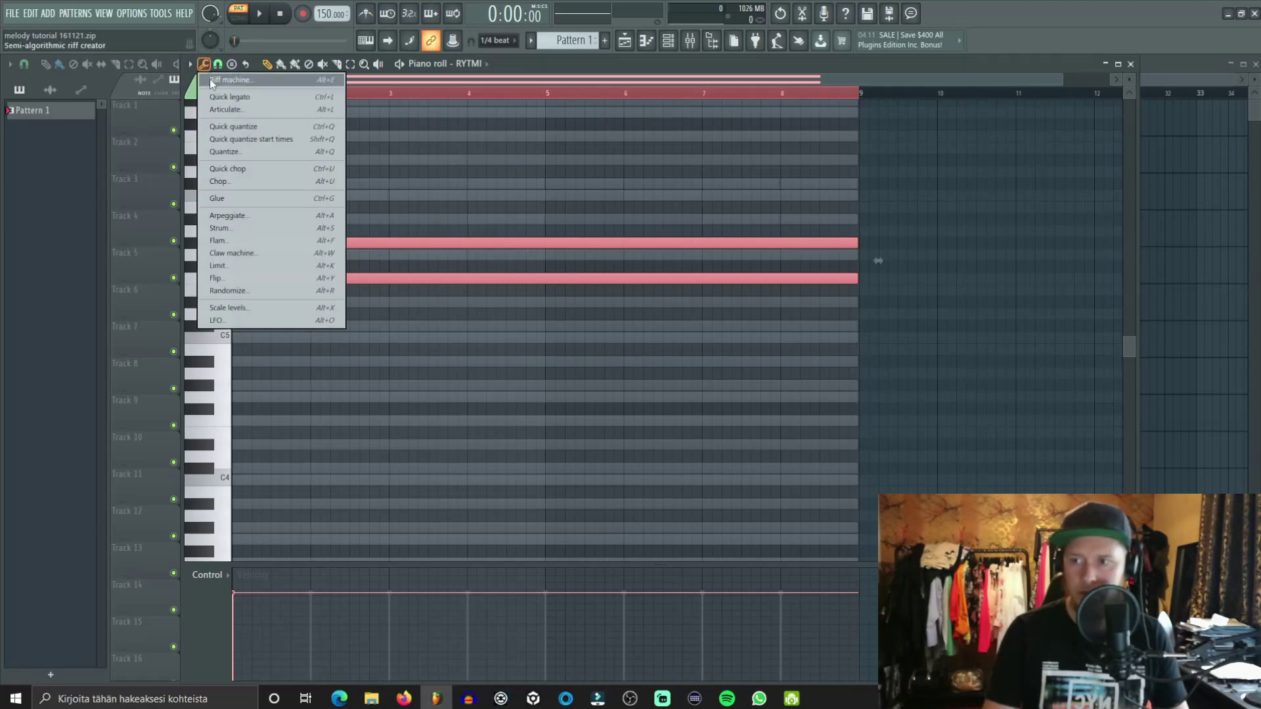
{"action": "left_click", "coordinate": [251, 216]}
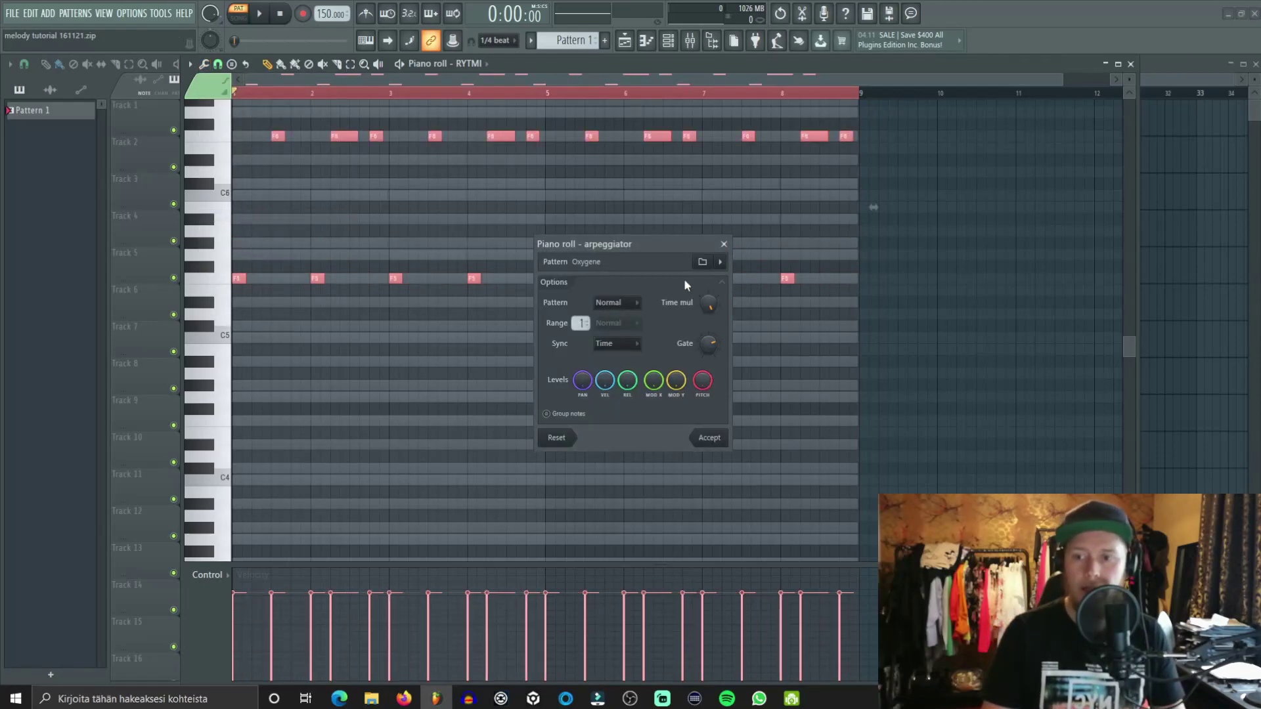
Step: Look through the arpeggiator's pattern presets in the Riff machine folder, keeping Oxygene
{"action": "left_click", "coordinate": [704, 263]}
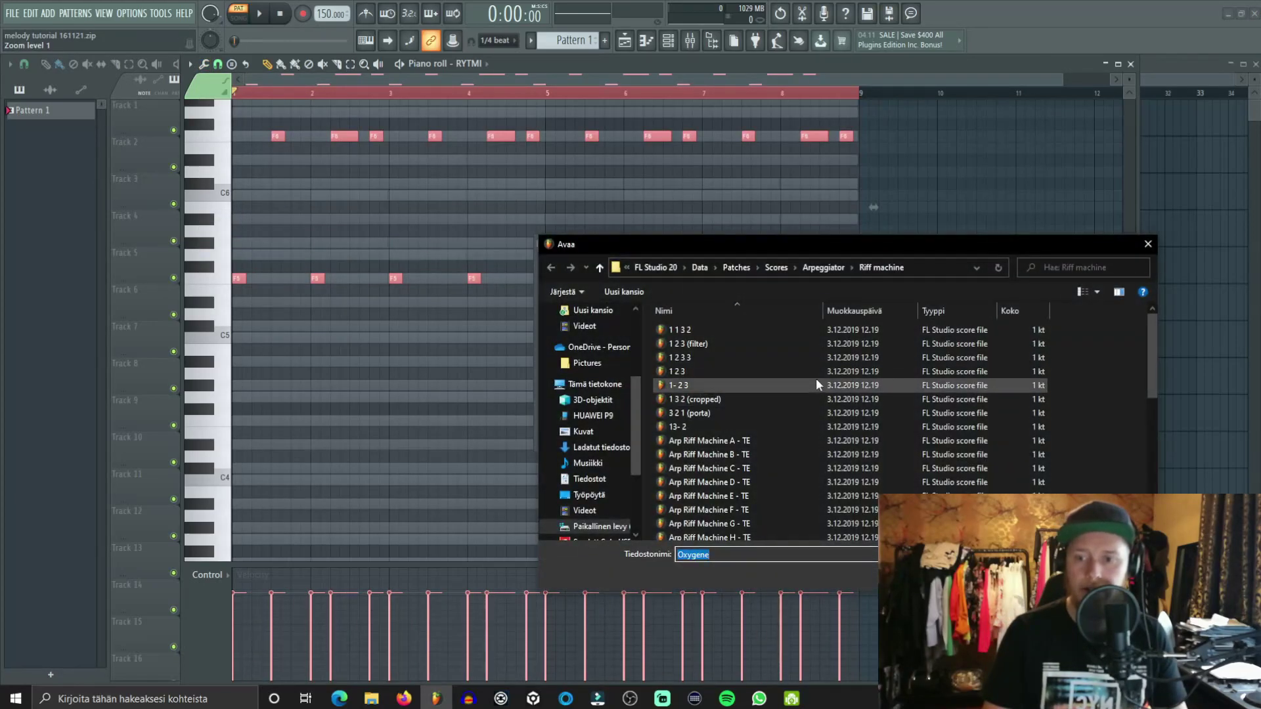
{"action": "scroll", "coordinate": [813, 379], "scroll_direction": "down", "scroll_amount": 5}
{"action": "scroll", "coordinate": [821, 420], "scroll_direction": "up", "scroll_amount": 8}
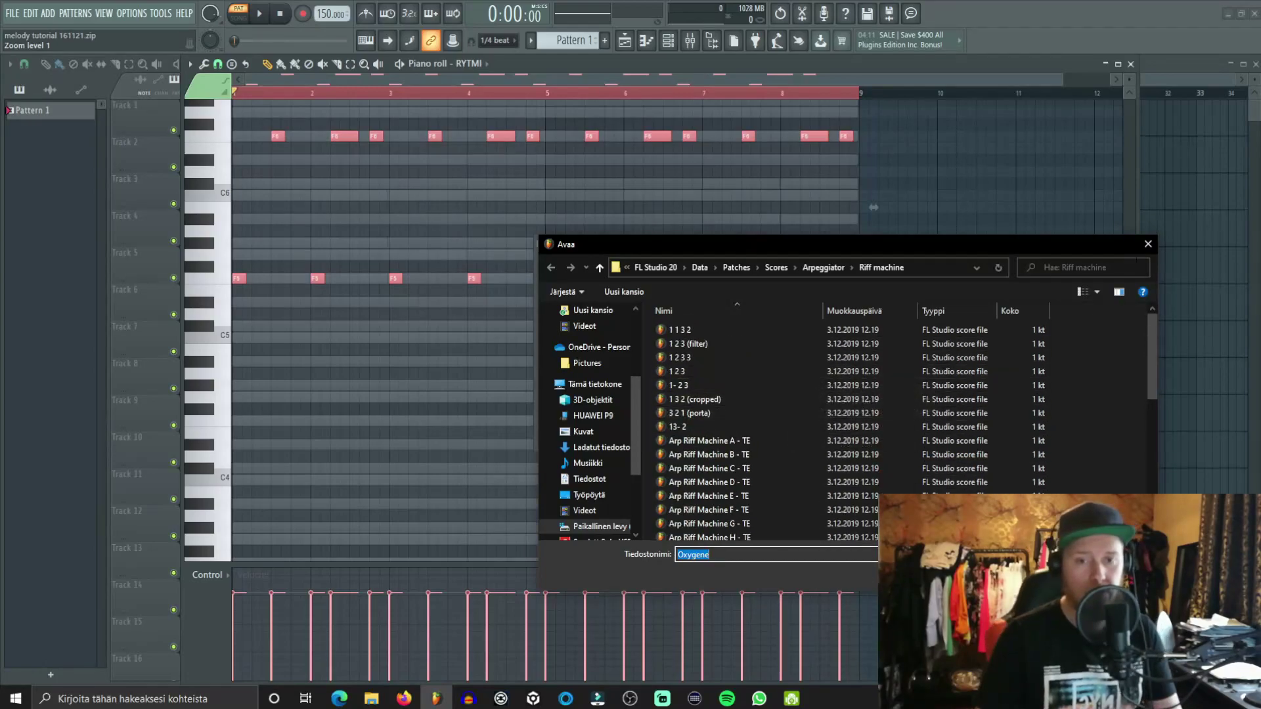
{"action": "scroll", "coordinate": [917, 436], "scroll_direction": "down", "scroll_amount": 8}
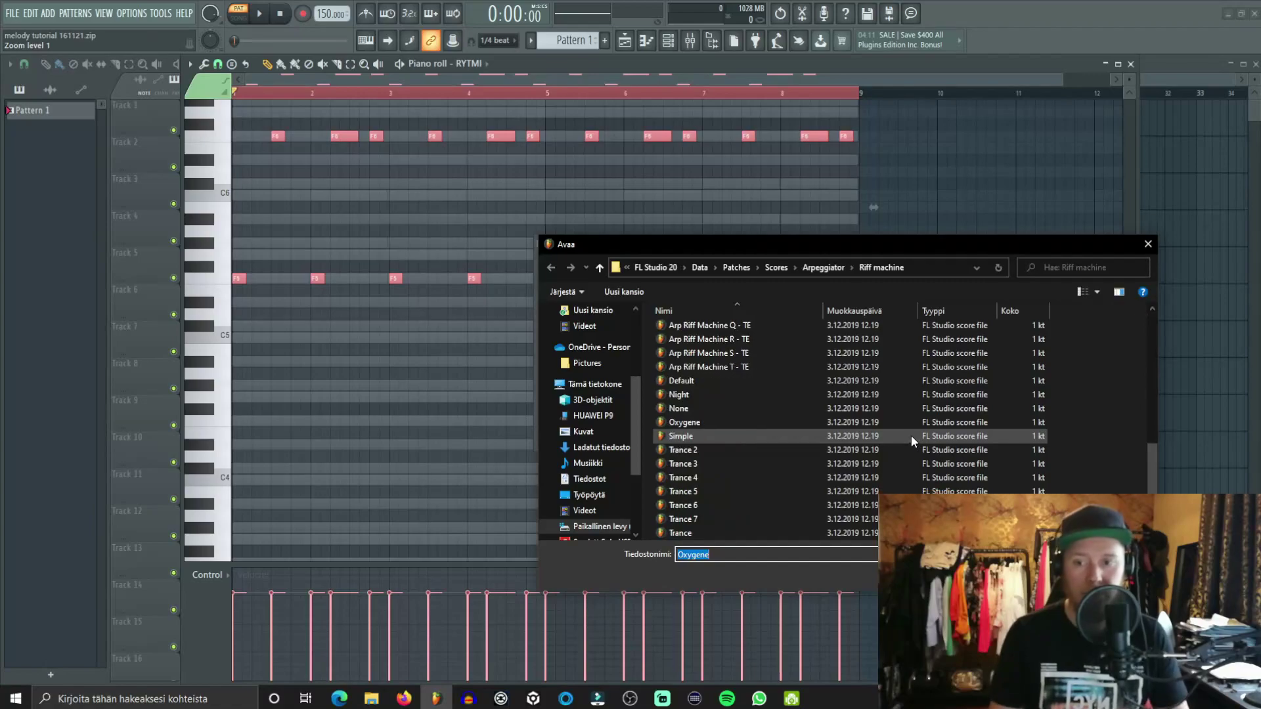
{"action": "left_click", "coordinate": [1148, 246]}
Step: Shorten the arpeggiator's time multiplier until the Oxygene pattern repeats every bar, audition it, and apply it with the Normal pattern mode
{"action": "left_click_drag", "start_coordinate": [708, 304], "coordinate": [708, 319]}
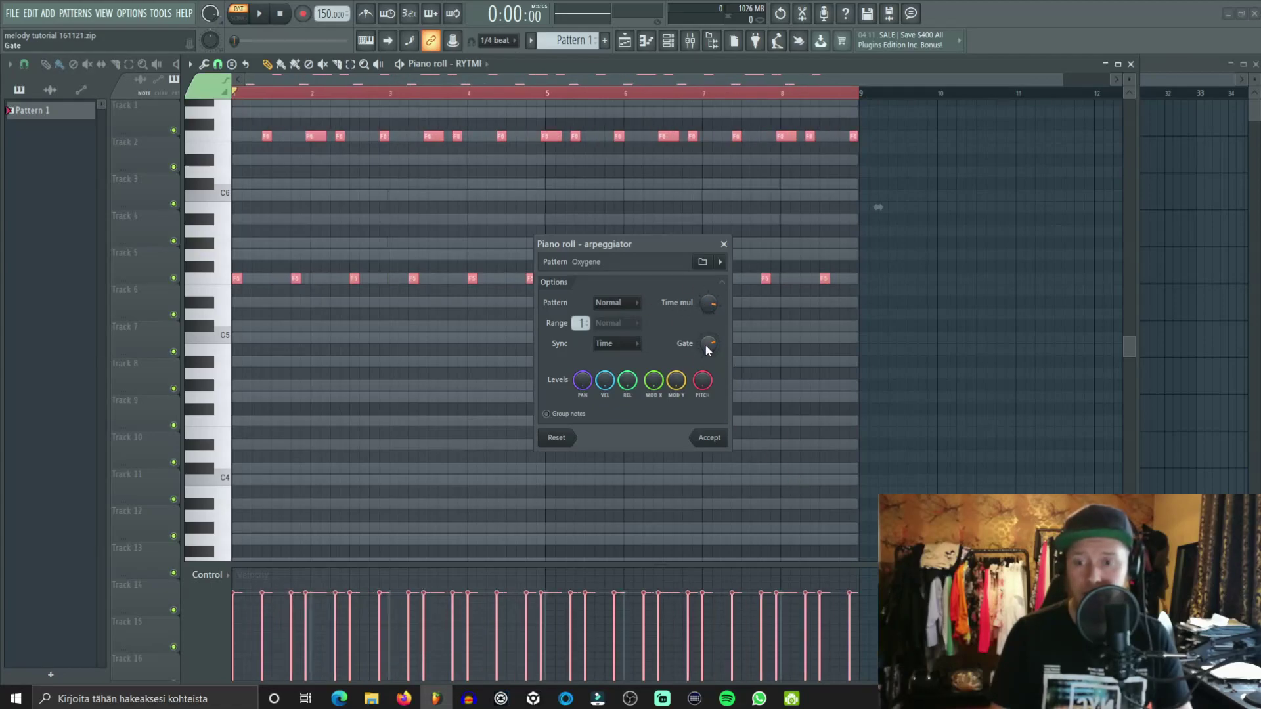
{"action": "left_click", "coordinate": [616, 302]}
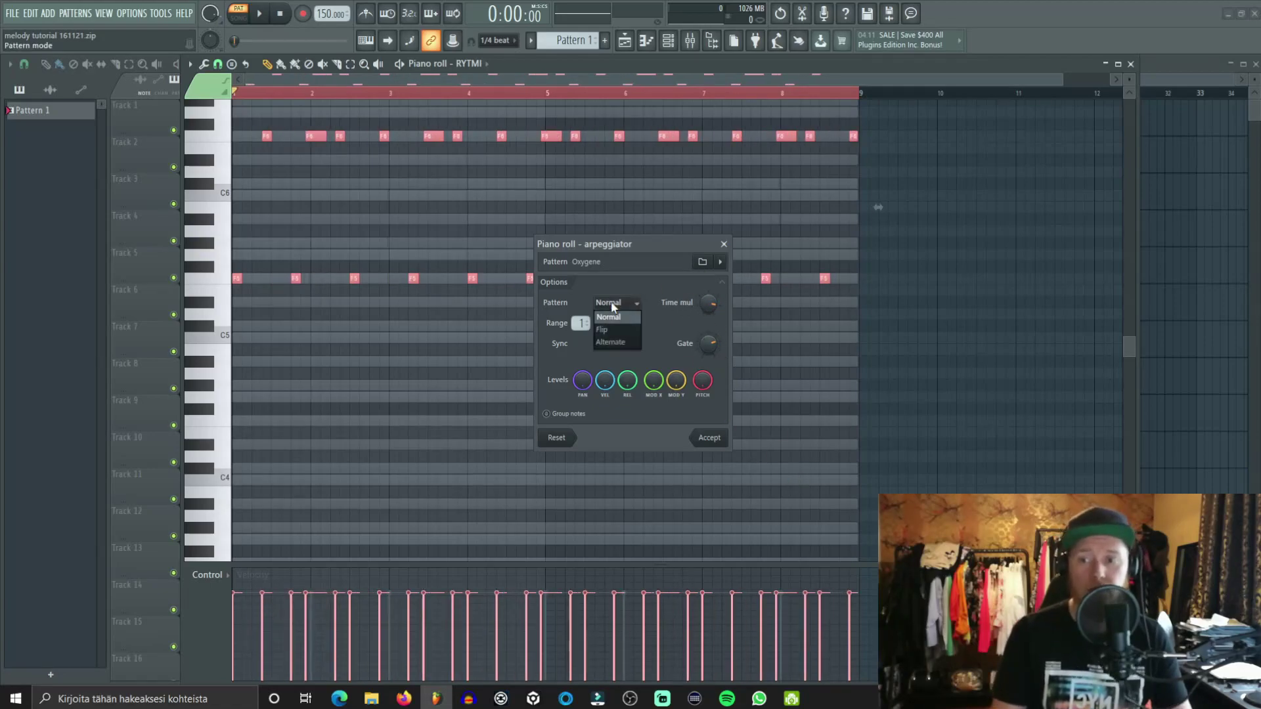
{"action": "left_click", "coordinate": [618, 374]}
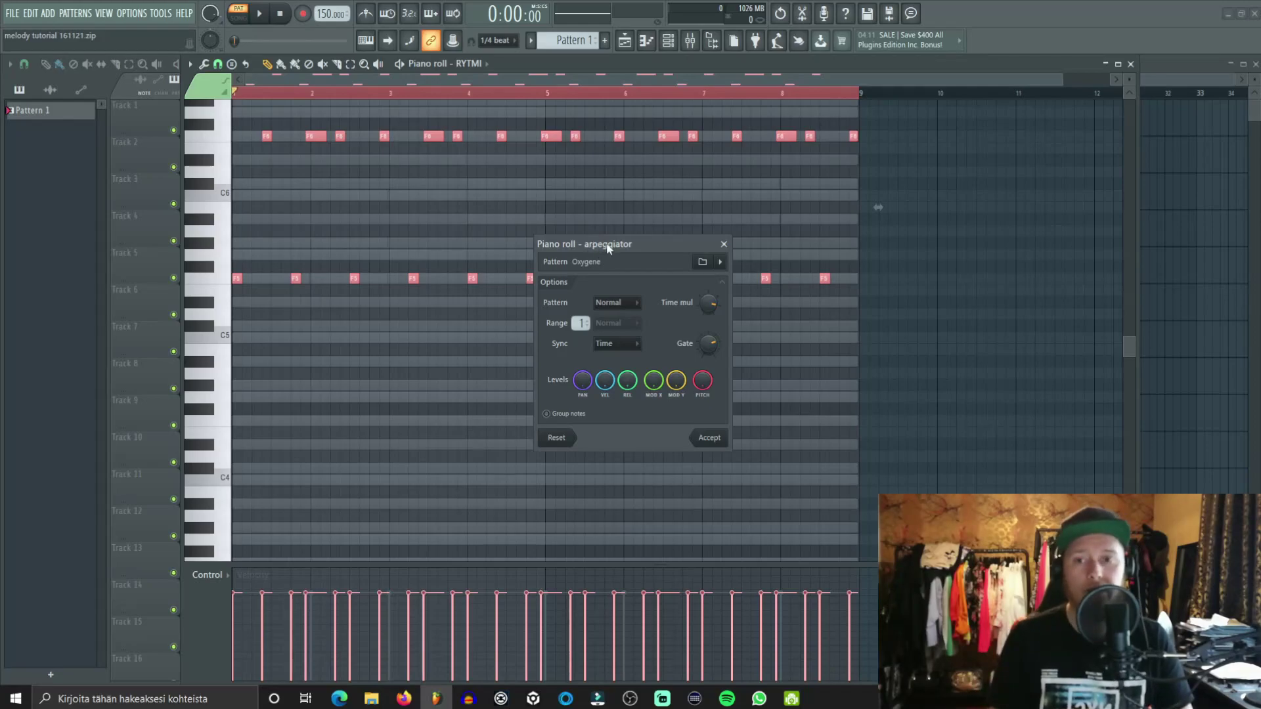
{"action": "key", "text": "space"}
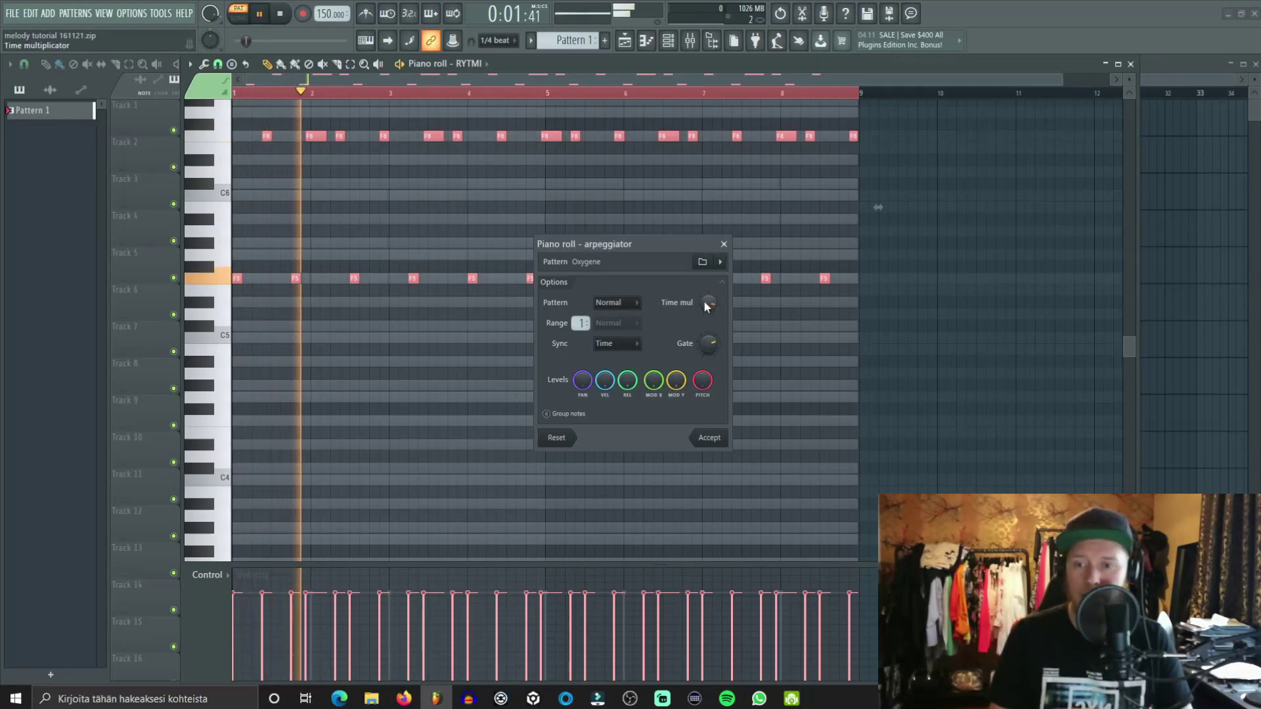
{"action": "left_click_drag", "start_coordinate": [708, 303], "coordinate": [708, 328]}
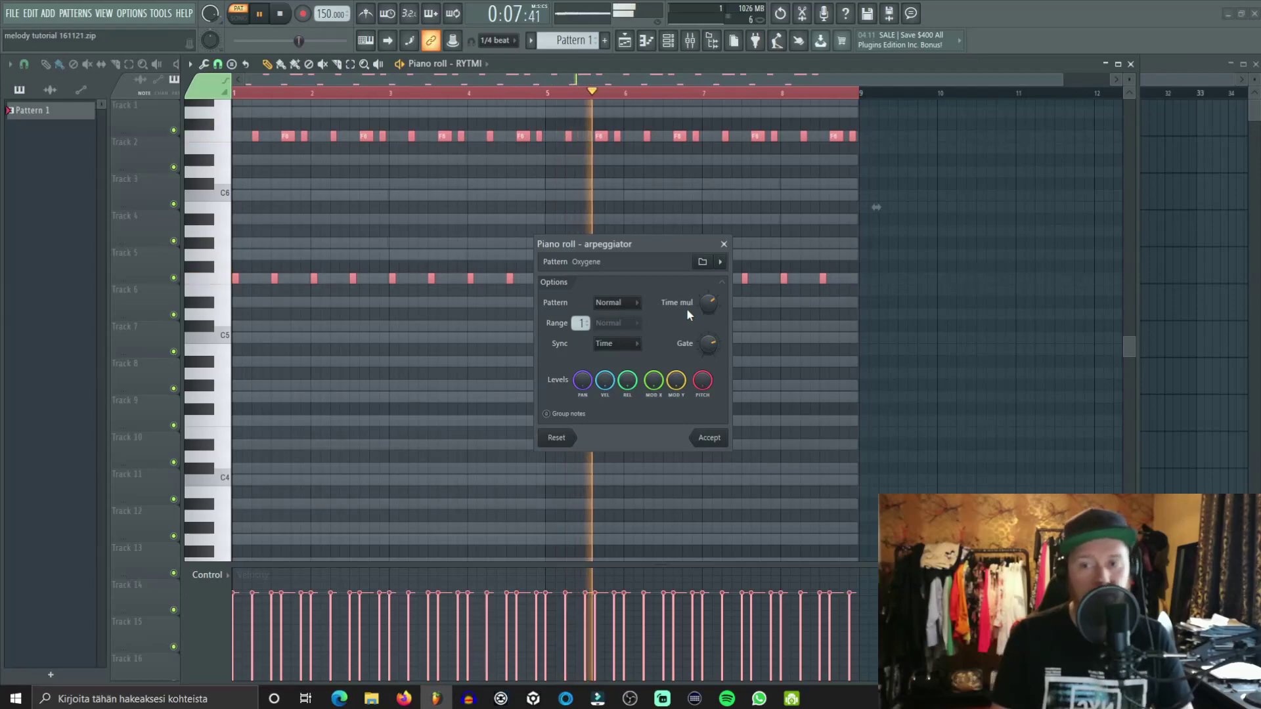
{"action": "key", "text": "space"}
{"action": "left_click", "coordinate": [717, 440]}
Step: Merge both note rows onto F5 by raising the F5 notes one octave and lowering all notes one octave, and play the rhythm
{"action": "scroll", "coordinate": [762, 450], "scroll_direction": "up", "scroll_amount": 4}
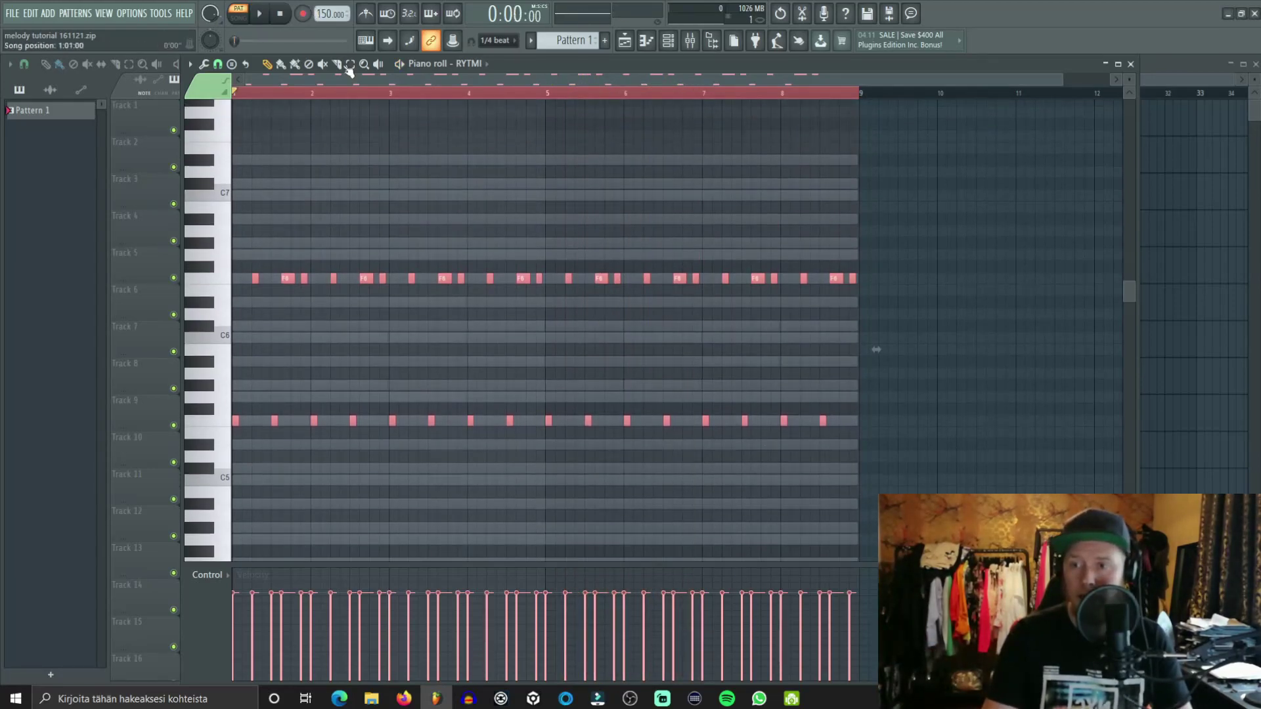
{"action": "left_click", "coordinate": [350, 63]}
{"action": "left_click_drag", "start_coordinate": [928, 427], "coordinate": [211, 408]}
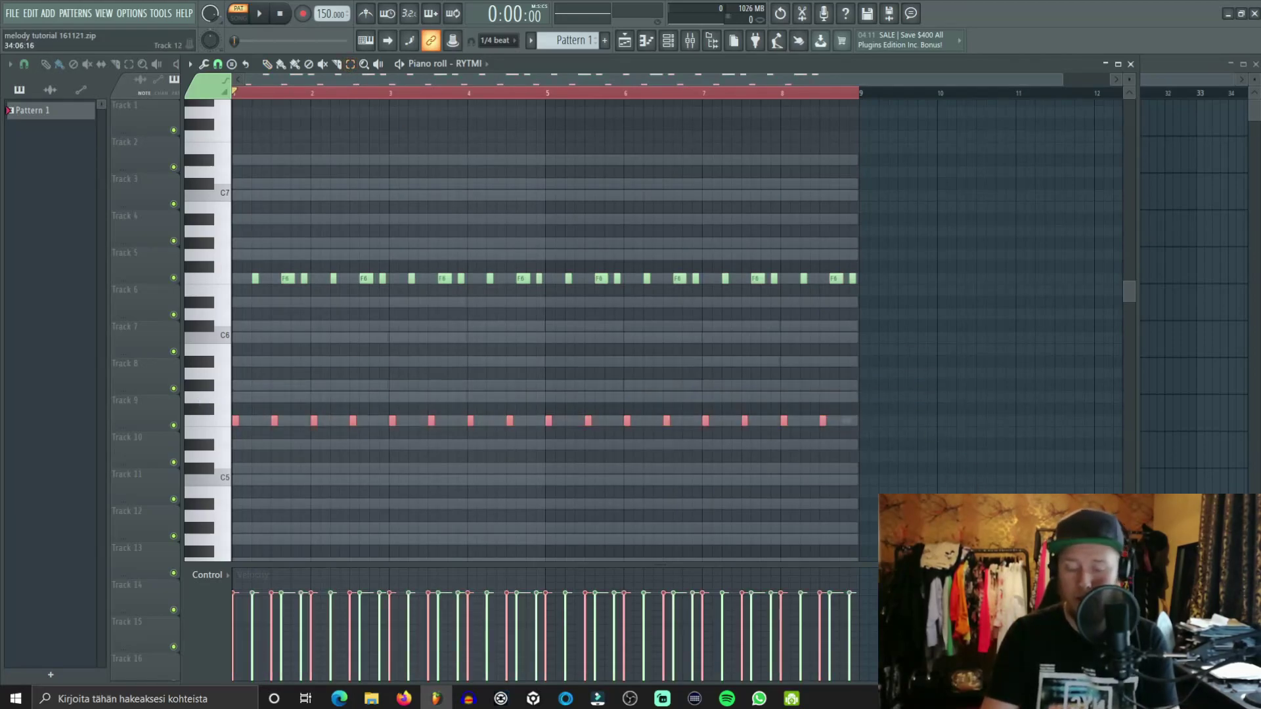
{"action": "key", "text": "ctrl+Up"}
{"action": "key", "text": "ctrl+a"}
{"action": "key", "text": "ctrl+Down"}
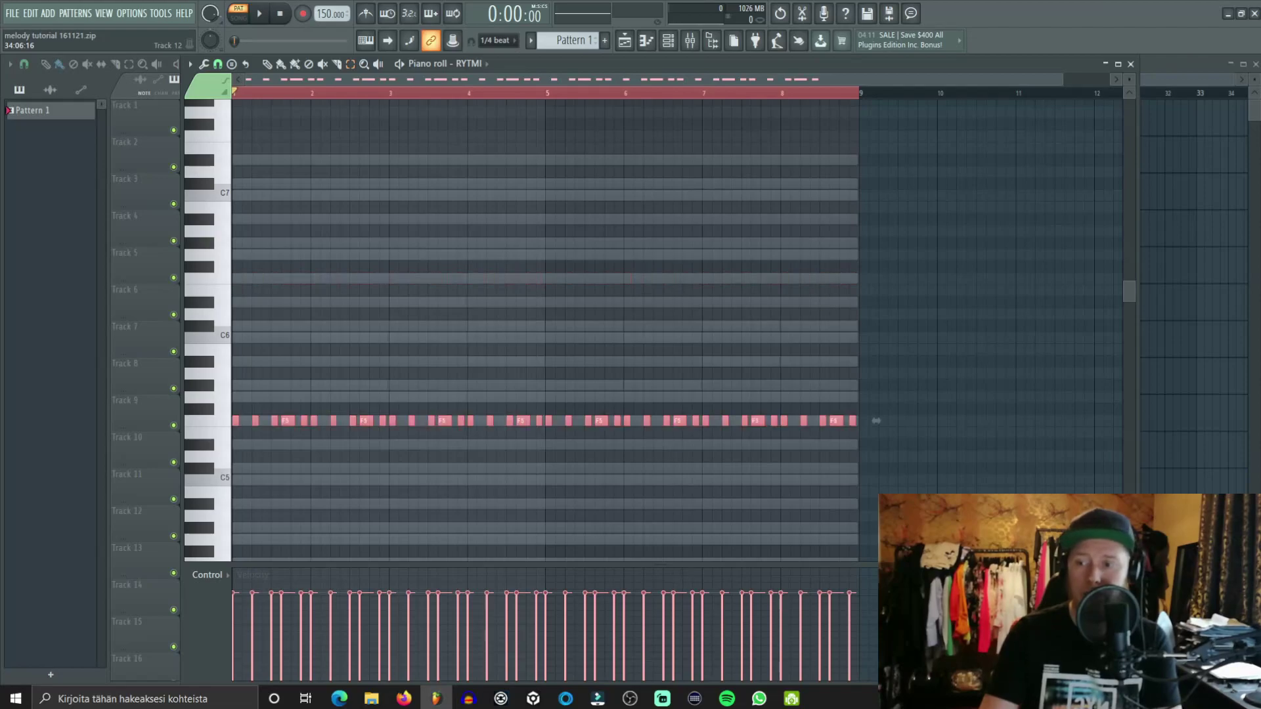
{"action": "key", "text": "space"}
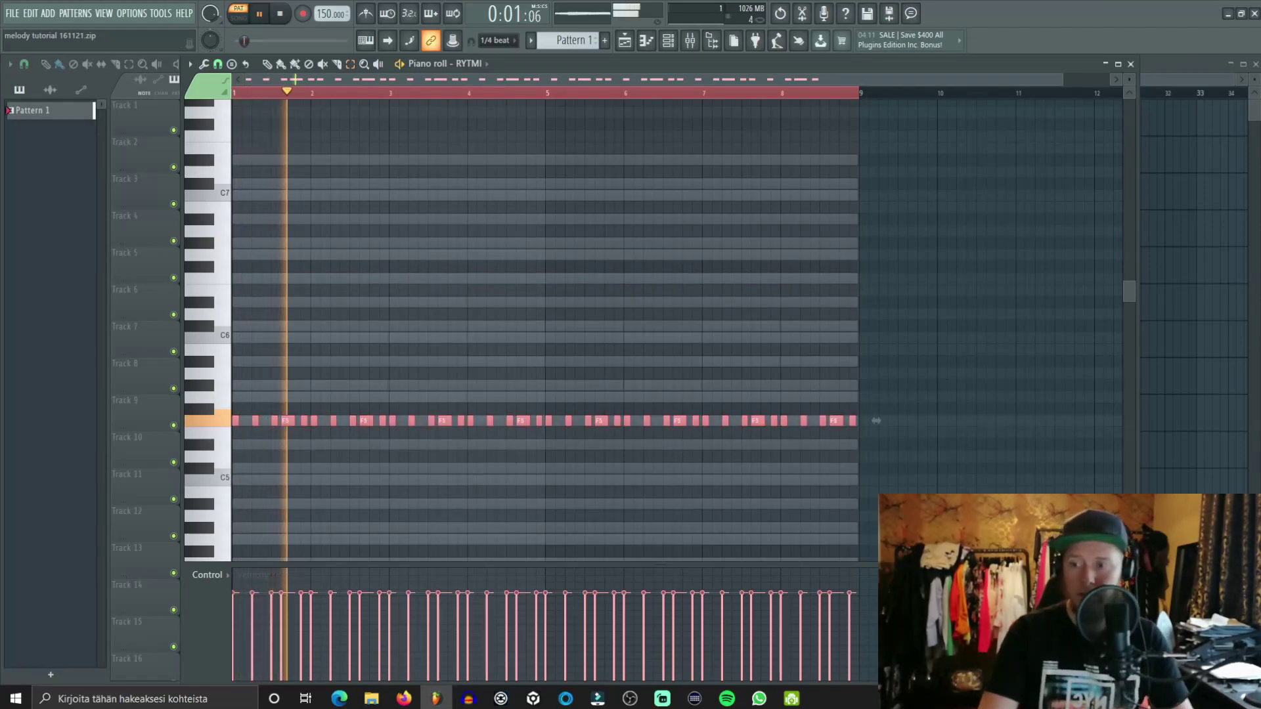
{"action": "left_click", "coordinate": [534, 296]}
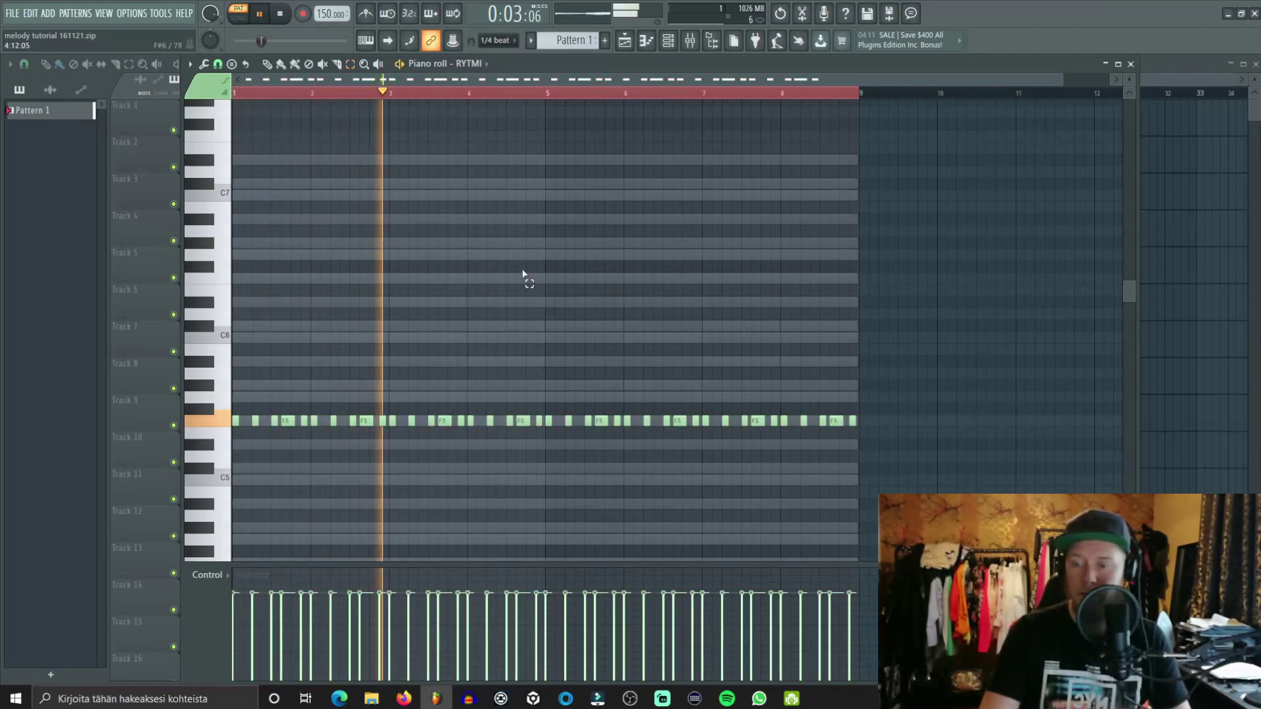
{"action": "key", "text": "space"}
Step: Replace the short F5 notes ending bars 1 and 3 by lengthening the notes before them, keeping a short F5 at bar 2's start
{"action": "left_click", "coordinate": [282, 66]}
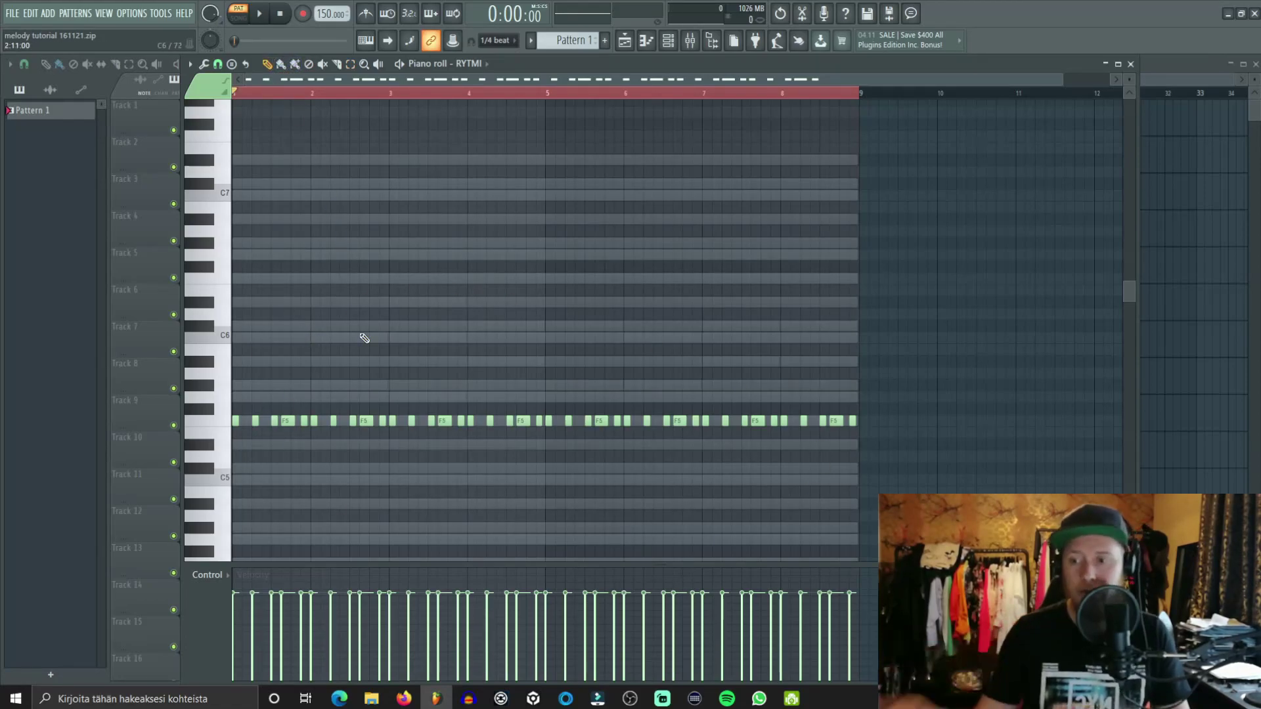
{"action": "scroll", "coordinate": [284, 99], "scroll_direction": "up", "scroll_amount": 1}
{"action": "scroll", "coordinate": [285, 100], "scroll_direction": "up", "scroll_amount": 3}
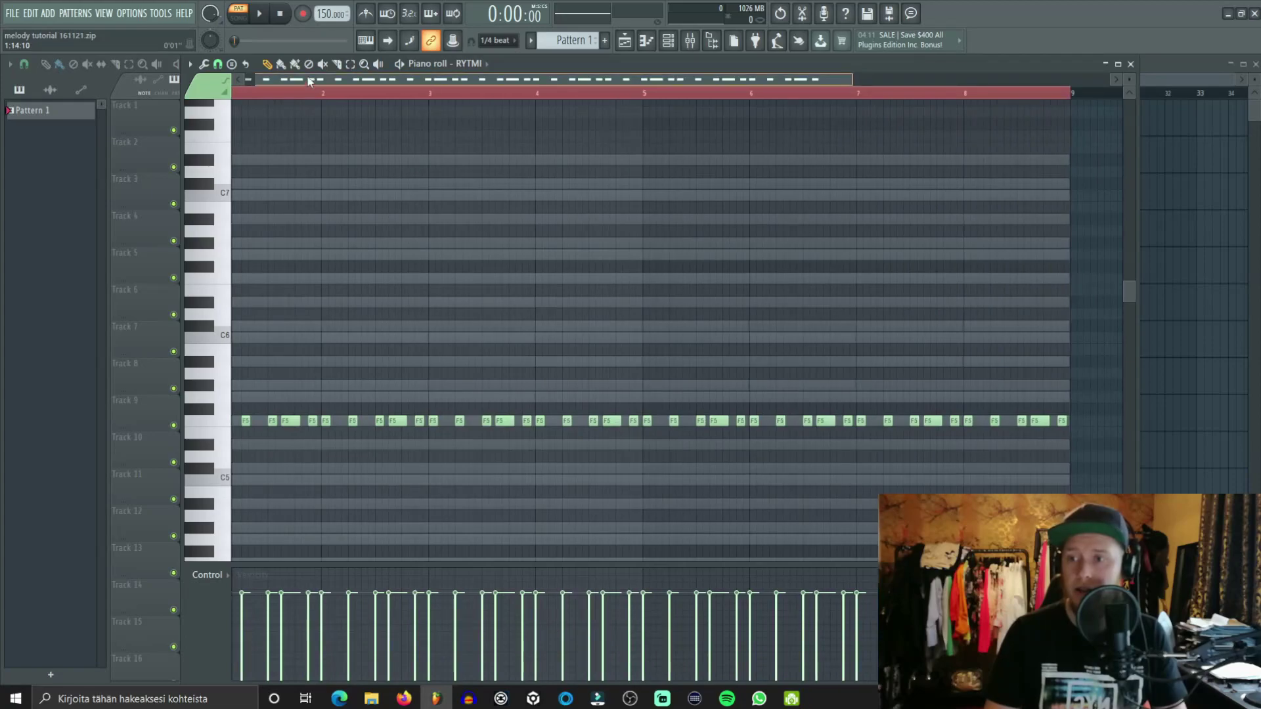
{"action": "key", "text": "space"}
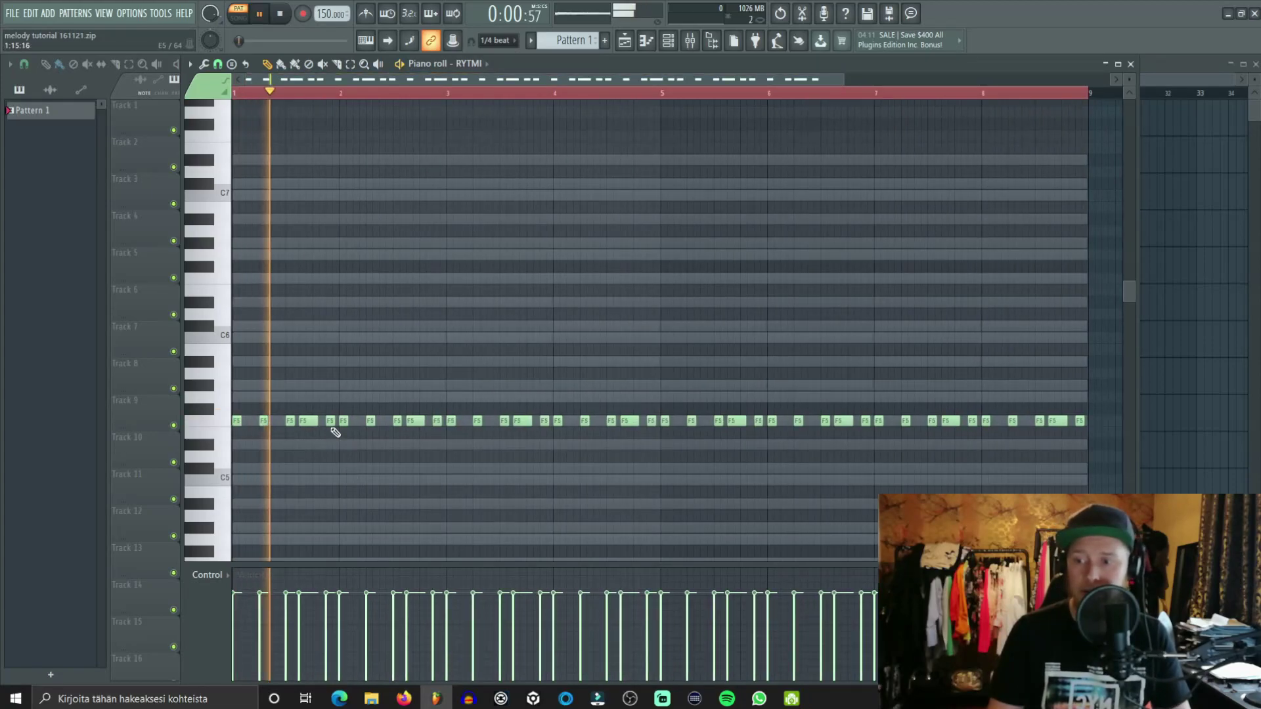
{"action": "key", "text": "space"}
{"action": "right_click", "coordinate": [343, 420]}
{"action": "right_click", "coordinate": [329, 420]}
{"action": "left_click_drag", "start_coordinate": [318, 421], "coordinate": [339, 422]}
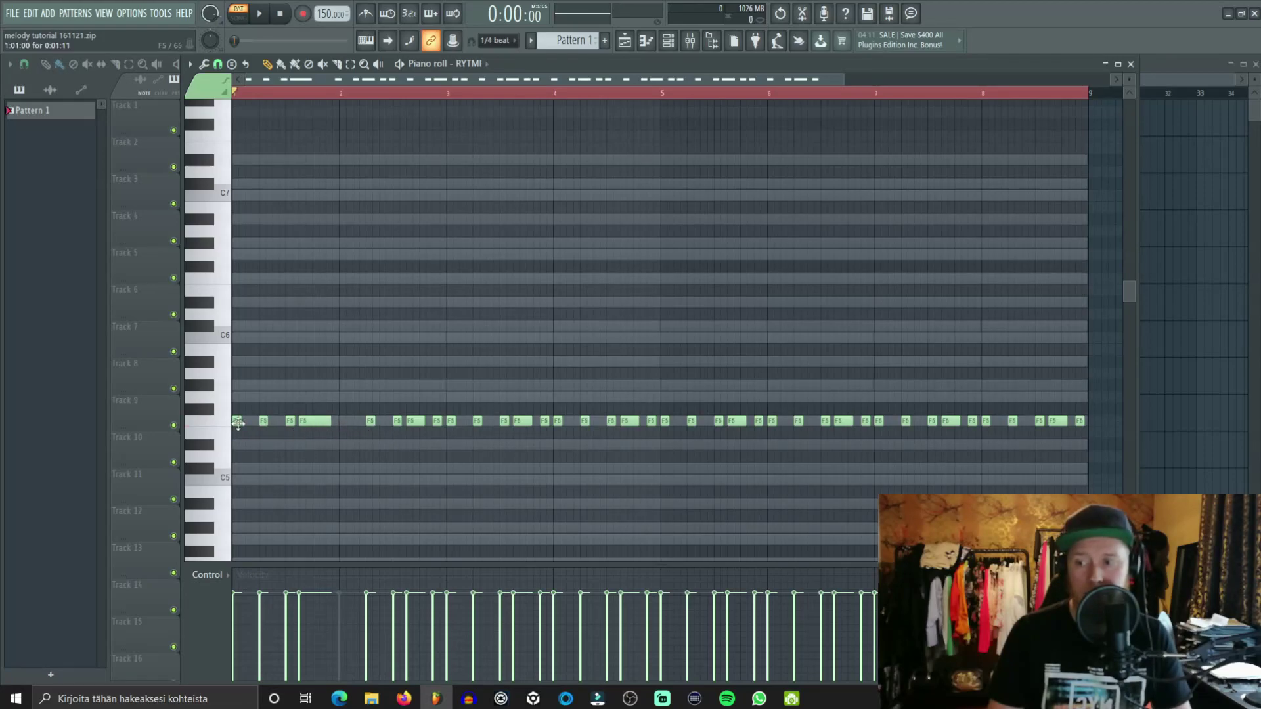
{"action": "left_click", "coordinate": [333, 421]}
{"action": "left_click_drag", "start_coordinate": [337, 421], "coordinate": [343, 421]}
{"action": "key", "text": "space"}
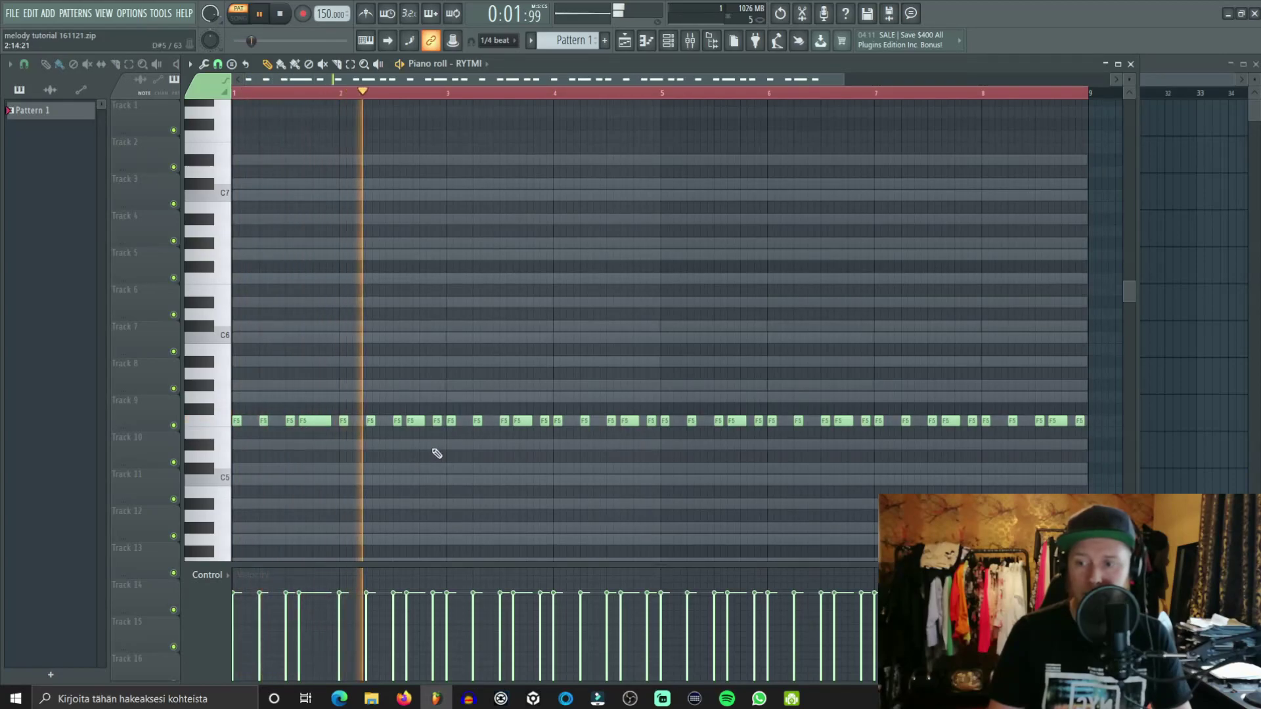
{"action": "key", "text": "space"}
{"action": "right_click", "coordinate": [546, 421]}
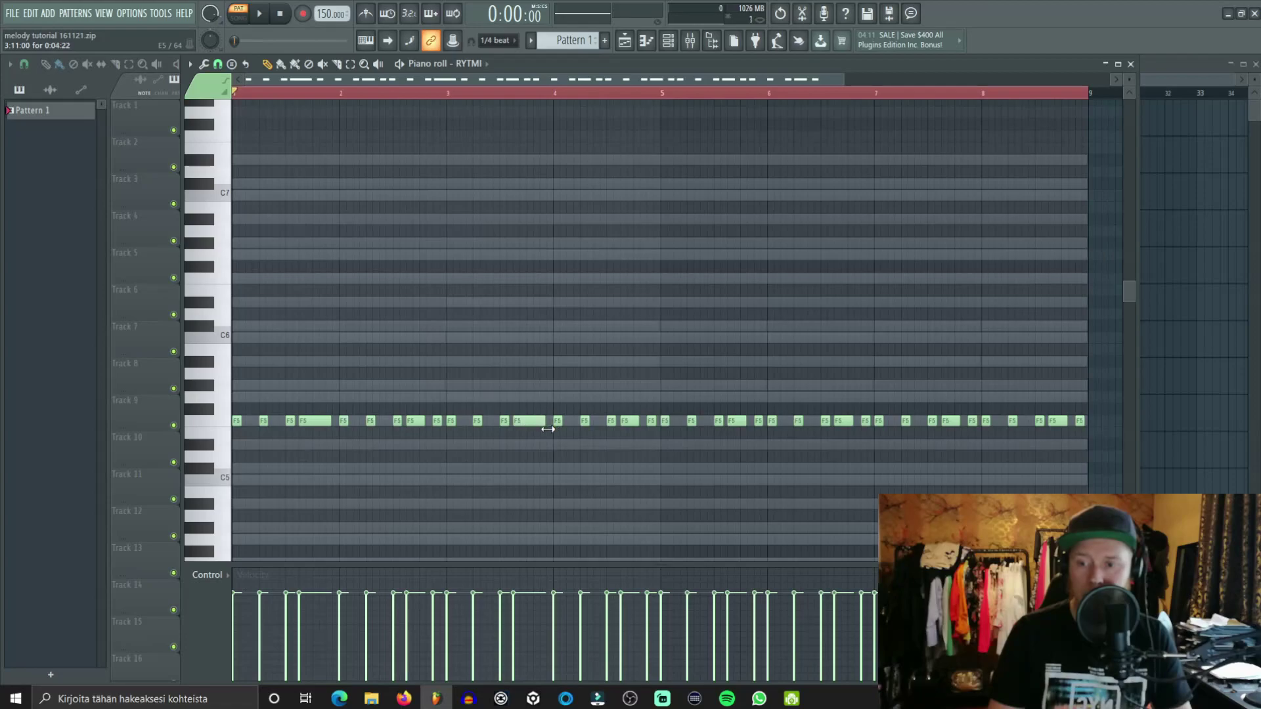
Step: Insert a short F5 note between the first and second notes of bar 4, keeping the second note on beat 2
{"action": "left_click_drag", "start_coordinate": [585, 421], "coordinate": [577, 422]}
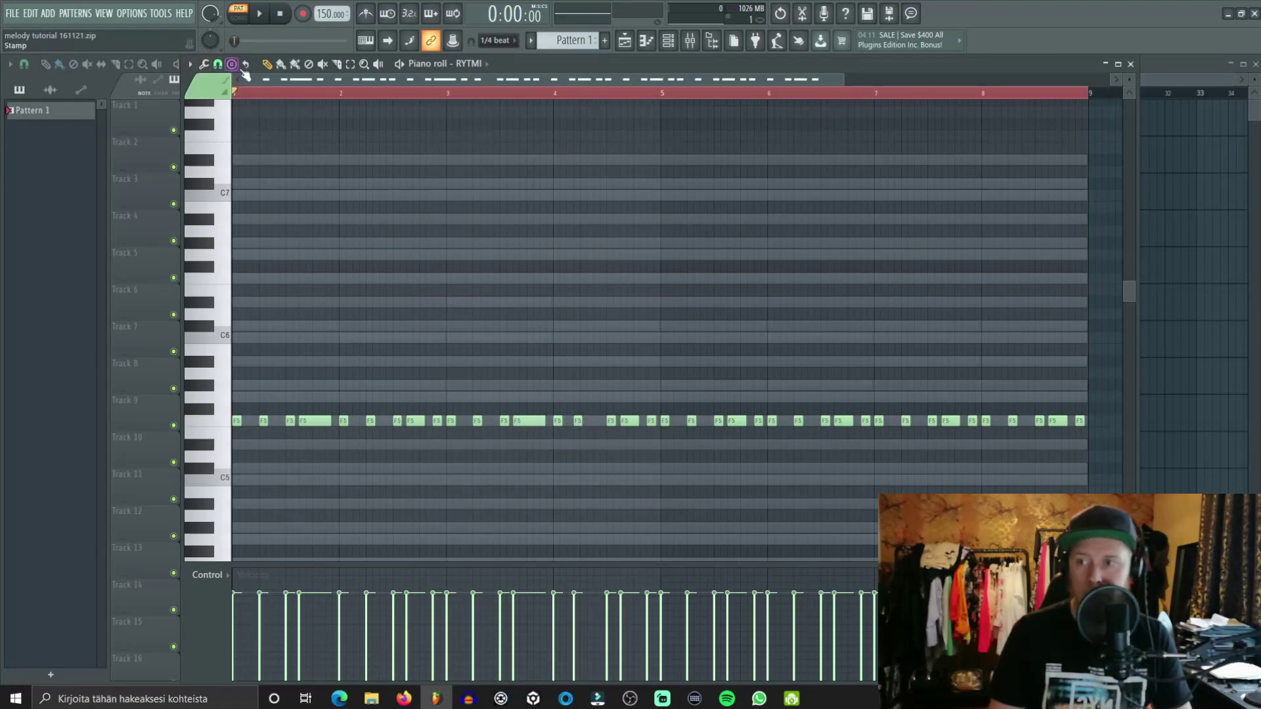
{"action": "left_click", "coordinate": [217, 64]}
{"action": "left_click", "coordinate": [237, 214]}
{"action": "scroll", "coordinate": [591, 96], "scroll_direction": "up", "scroll_amount": 4}
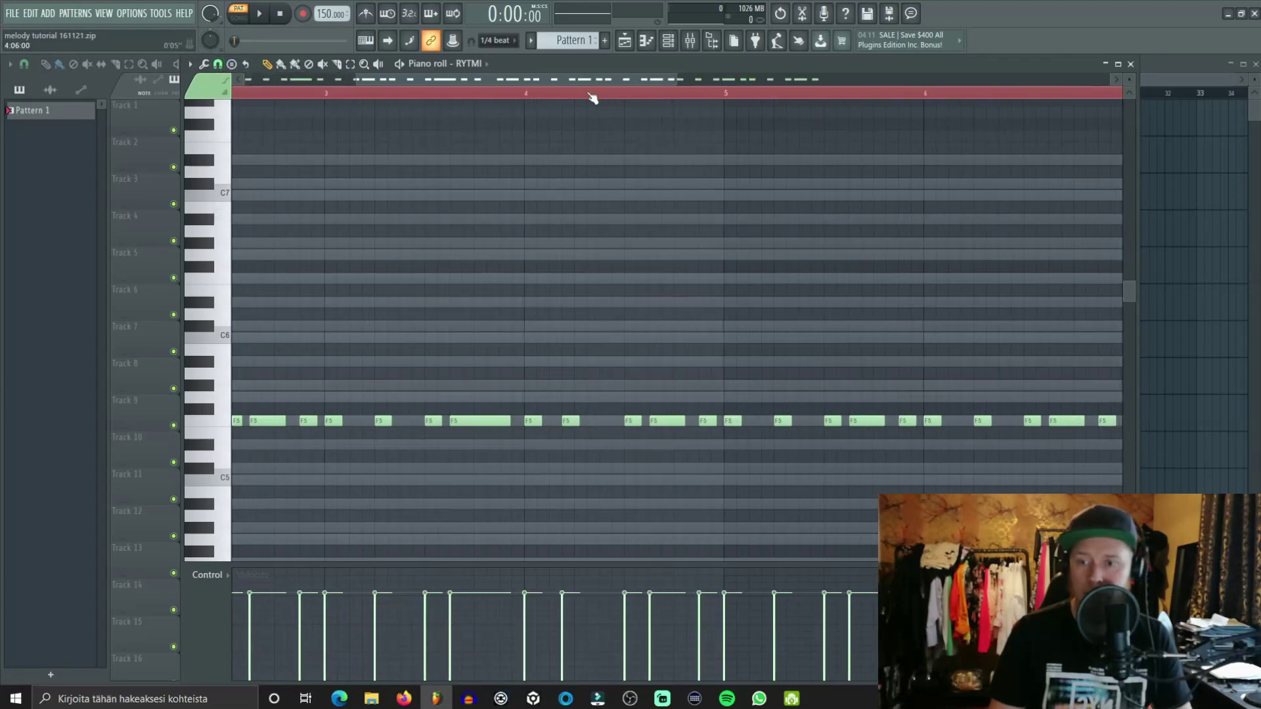
{"action": "mouse_move", "coordinate": [558, 421]}
{"action": "left_mouse_down"}
{"action": "mouse_move", "coordinate": [536, 424]}
{"action": "mouse_move", "coordinate": [582, 425]}
{"action": "left_mouse_up"}
{"action": "left_click", "coordinate": [600, 424]}
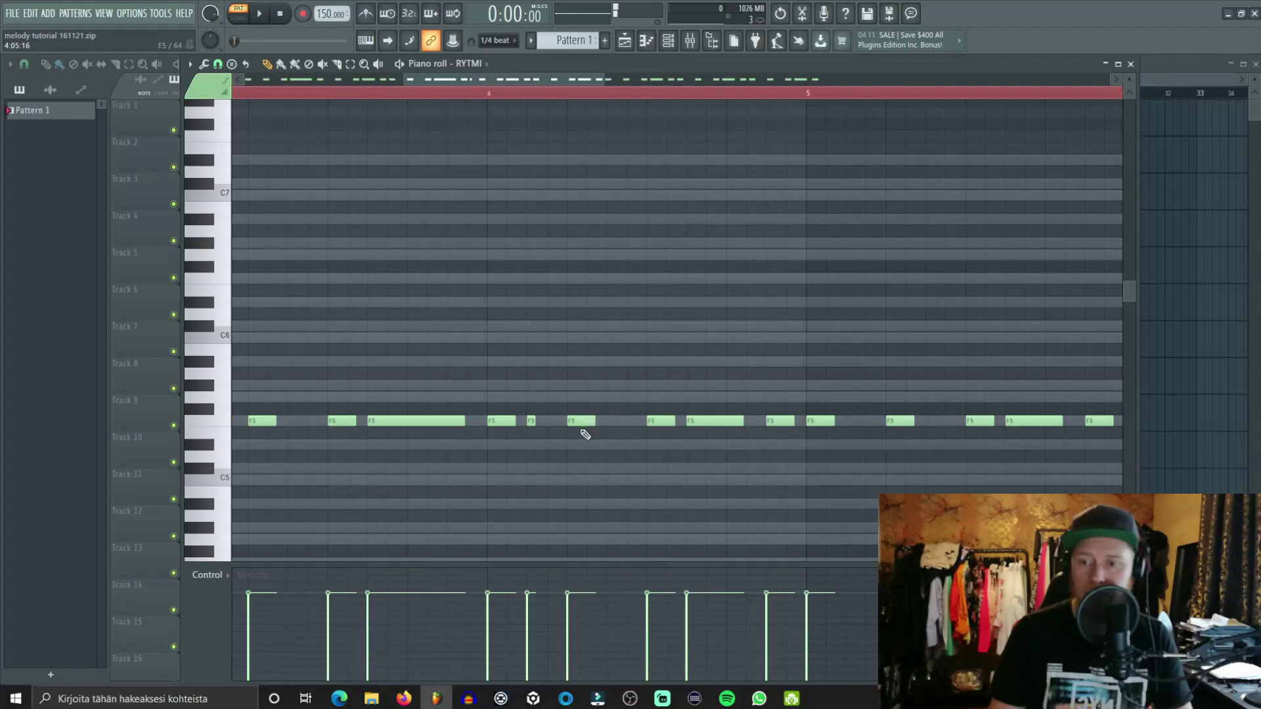
Step: Add a short F5 just before beat 3 of bar 4 and replace the remaining notes with one long F5 from beat 3
{"action": "left_click", "coordinate": [630, 421]}
{"action": "key", "text": "space"}
{"action": "right_click", "coordinate": [781, 421]}
{"action": "right_click", "coordinate": [715, 421]}
{"action": "left_click_drag", "start_coordinate": [674, 421], "coordinate": [755, 431]}
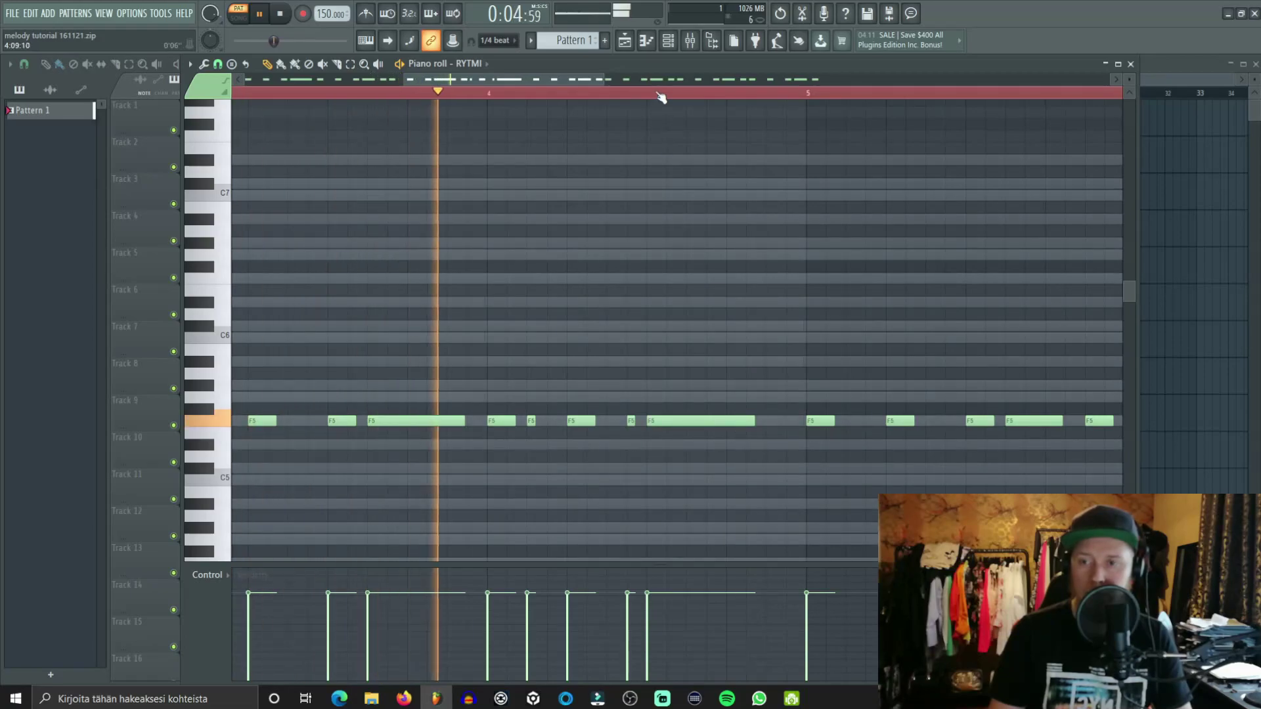
{"action": "key", "text": "space"}
Step: Move the first short F5 in bar 4 closer to the note on beat 2 and play the rhythm
{"action": "left_click_drag", "start_coordinate": [532, 421], "coordinate": [551, 421]}
{"action": "key", "text": "space"}
{"action": "scroll", "coordinate": [546, 100], "scroll_direction": "down", "scroll_amount": 3}
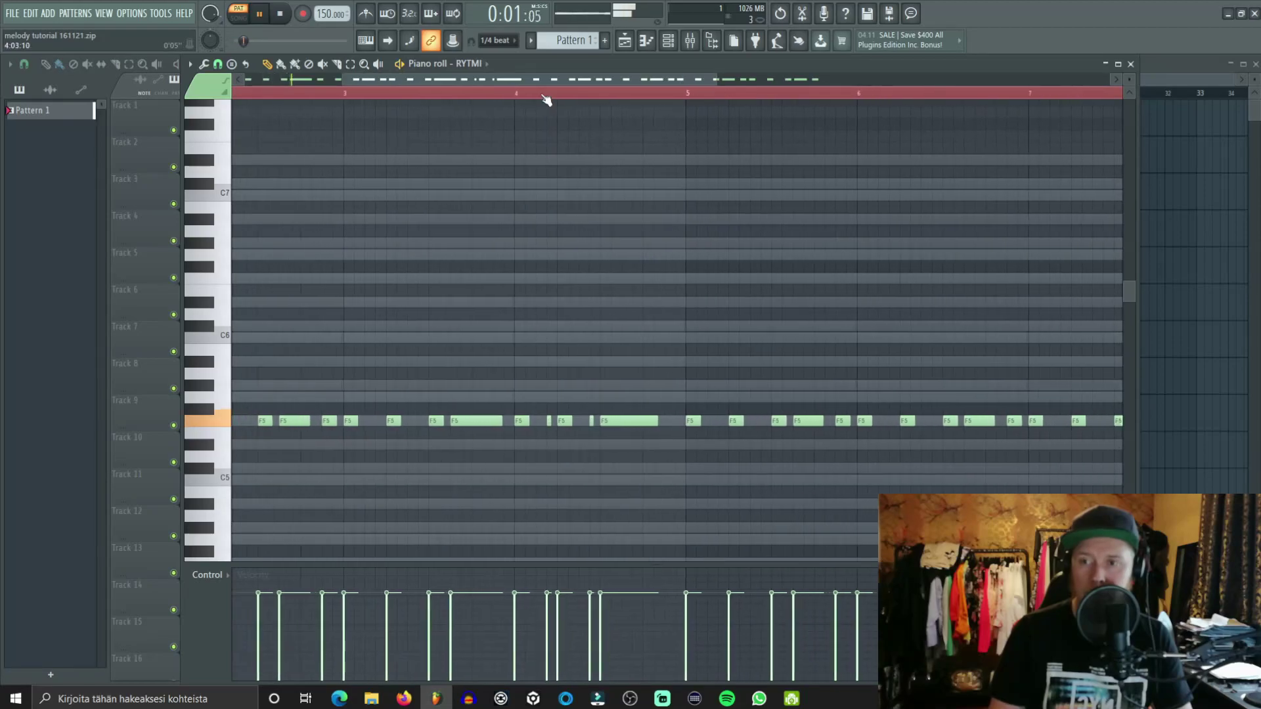
{"action": "scroll", "coordinate": [546, 100], "scroll_direction": "down", "scroll_amount": 2}
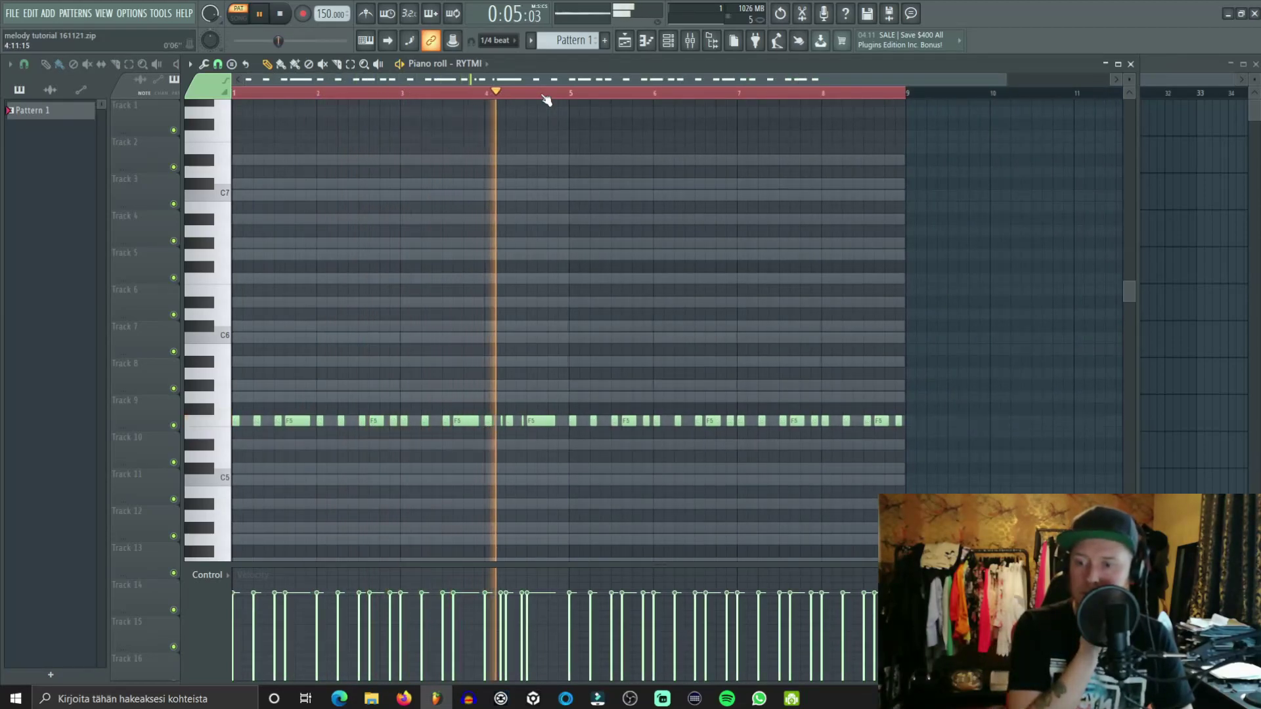
{"action": "key", "text": "space"}
Step: Space the short F5 notes in the first half of bar 4 evenly at eighth-note intervals and play the rhythm
{"action": "scroll", "coordinate": [548, 97], "scroll_direction": "up", "scroll_amount": 2}
{"action": "scroll", "coordinate": [548, 97], "scroll_direction": "up", "scroll_amount": 2}
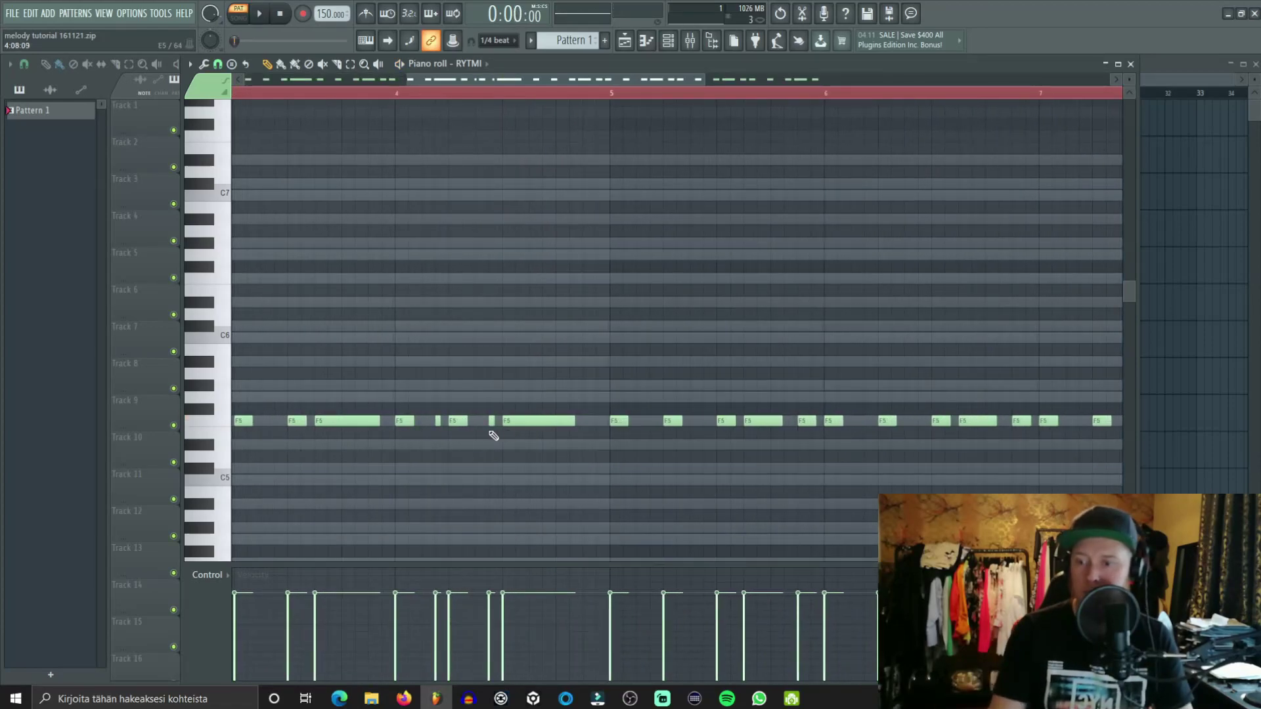
{"action": "left_click_drag", "start_coordinate": [436, 421], "coordinate": [479, 422]}
{"action": "key", "text": "space"}
{"action": "scroll", "coordinate": [624, 99], "scroll_direction": "down", "scroll_amount": 4}
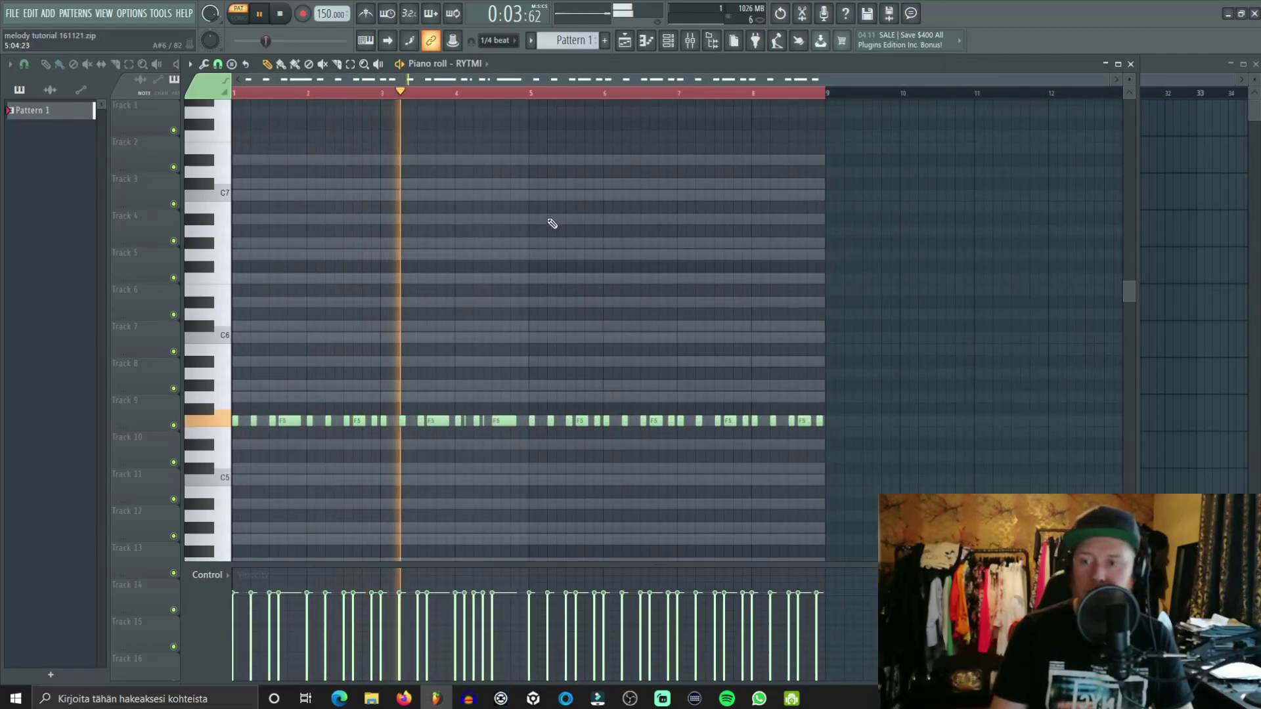
{"action": "key", "text": "space"}
Step: Replace the notes in bar 4 with two long F5 notes starting on beats 1 and 3, and play the rhythm
{"action": "scroll", "coordinate": [440, 94], "scroll_direction": "up", "scroll_amount": 1}
{"action": "scroll", "coordinate": [440, 95], "scroll_direction": "up", "scroll_amount": 2}
{"action": "right_click", "coordinate": [489, 424]}
{"action": "left_click_drag", "start_coordinate": [587, 425], "coordinate": [502, 422]}
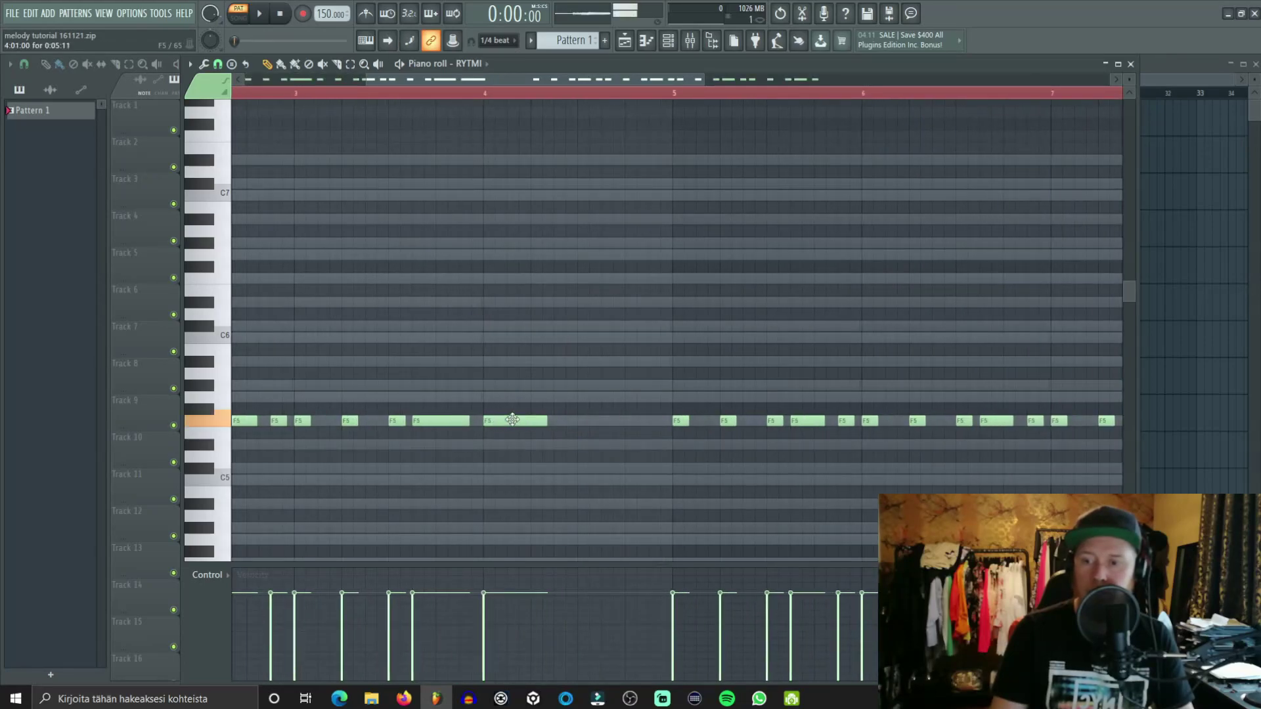
{"action": "left_click", "coordinate": [583, 423]}
{"action": "key", "text": "space"}
{"action": "scroll", "coordinate": [524, 97], "scroll_direction": "down", "scroll_amount": 2}
{"action": "scroll", "coordinate": [526, 94], "scroll_direction": "down", "scroll_amount": 2}
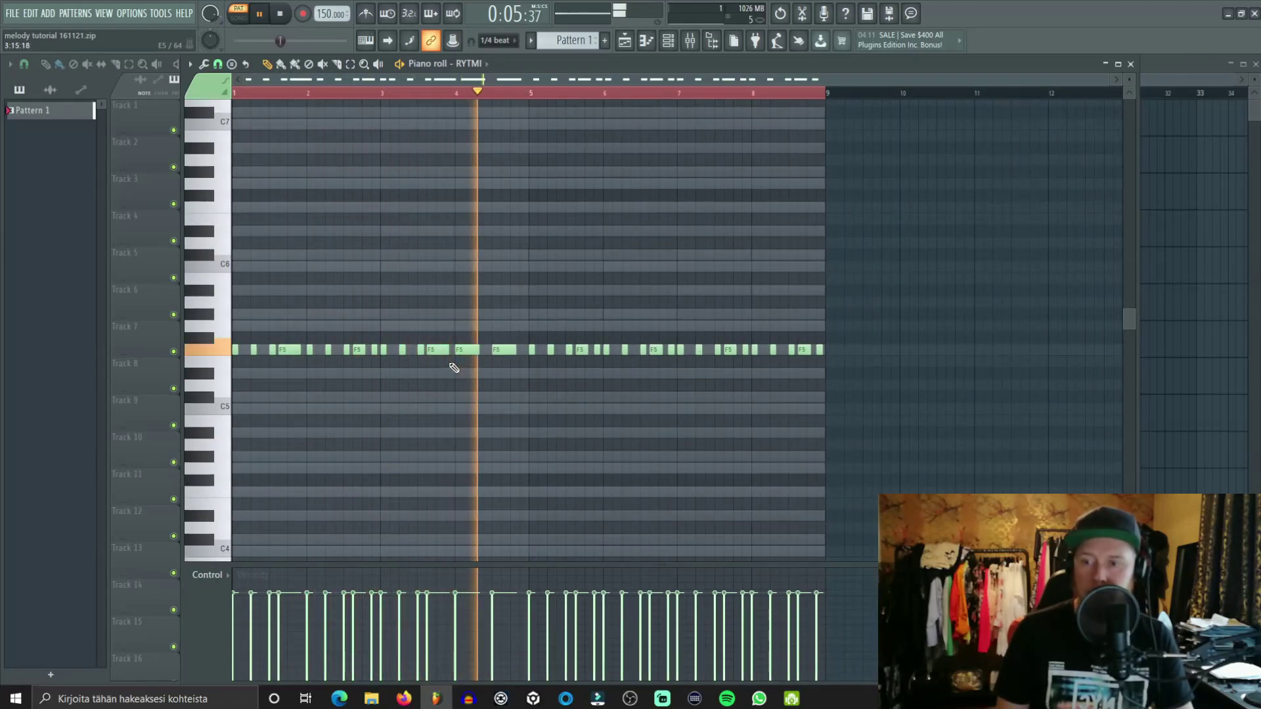
Step: Delete the RYTMI notes in bars 5 to 8 and replace them with a copy of the four-bar rhythm from bars 1 to 4
{"action": "key", "text": "space"}
{"action": "mouse_move", "coordinate": [534, 354]}
{"action": "left_mouse_down"}
{"action": "mouse_move", "coordinate": [731, 355]}
{"action": "mouse_move", "coordinate": [597, 353]}
{"action": "left_mouse_up"}
{"action": "key", "text": "ctrl+a"}
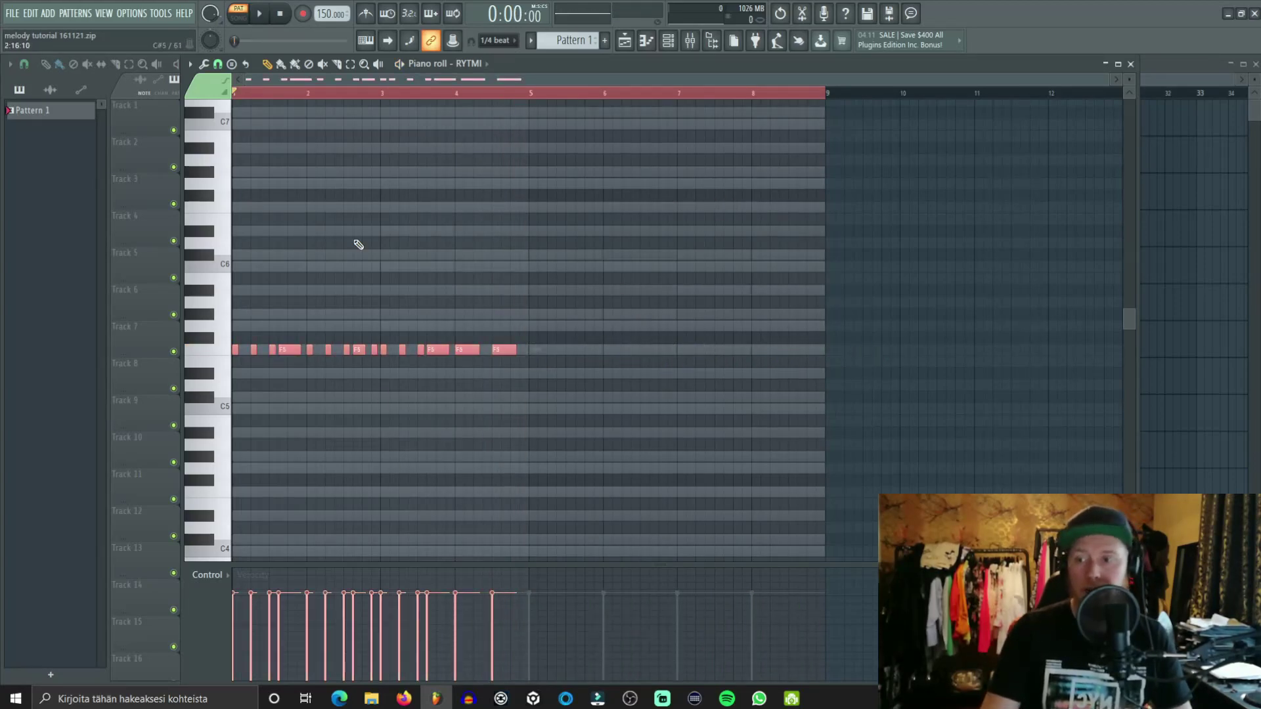
{"action": "left_click_drag", "start_coordinate": [287, 349], "coordinate": [585, 346]}
{"action": "left_click", "coordinate": [650, 444], "text": "ctrl"}
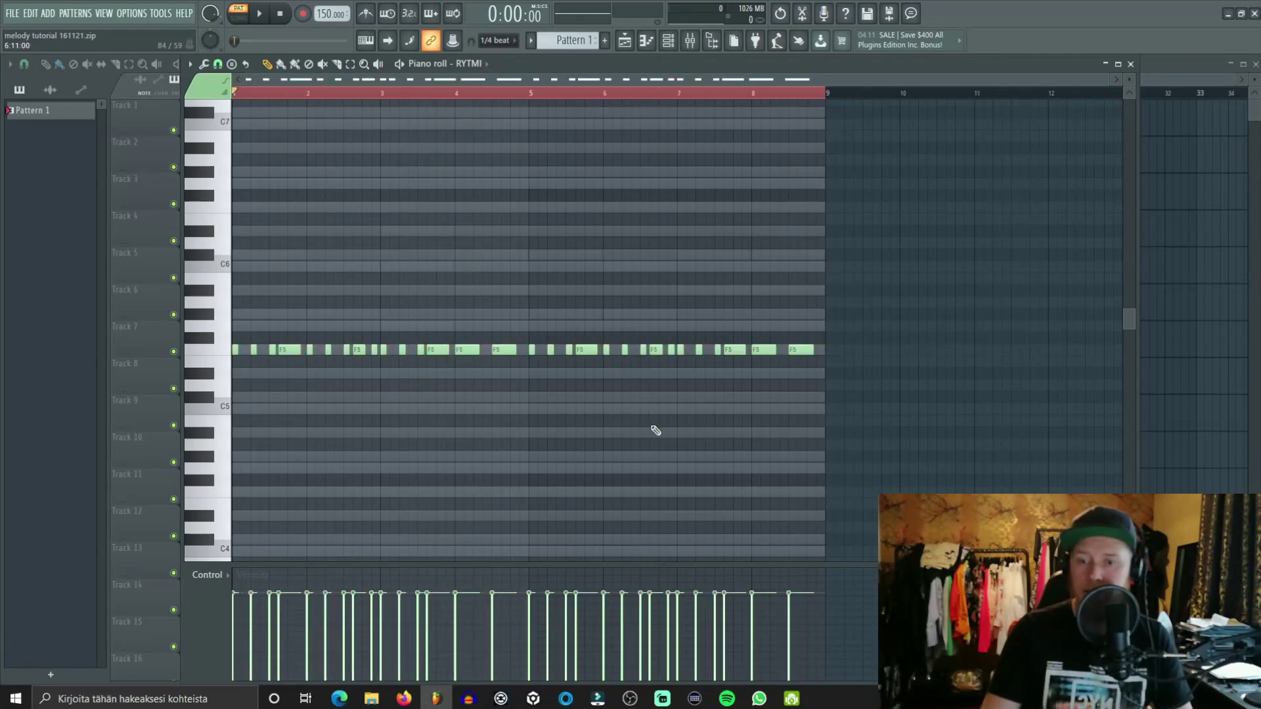
Step: Copy all RYTMI rhythm notes into the BASSLINE piano roll and raise them one octave to F6
{"action": "left_click", "coordinate": [1130, 64]}
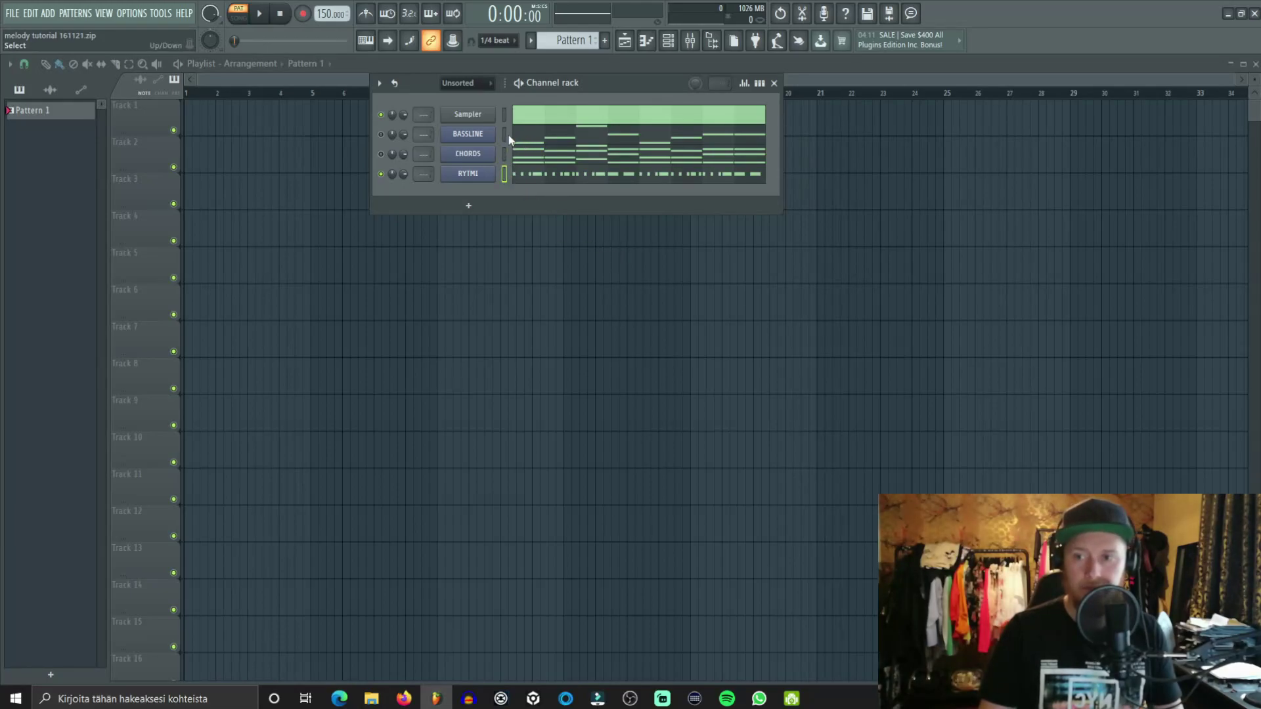
{"action": "left_click", "coordinate": [523, 180]}
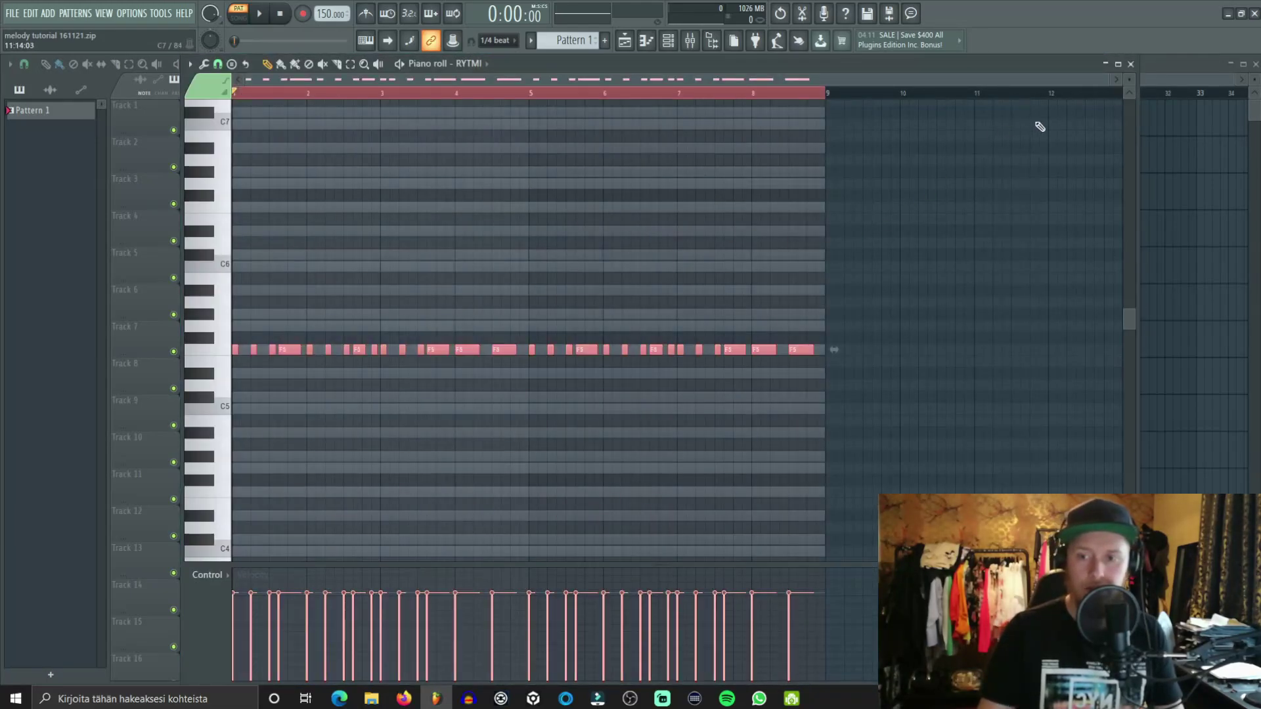
{"action": "left_click", "coordinate": [1131, 64]}
{"action": "left_click", "coordinate": [560, 136]}
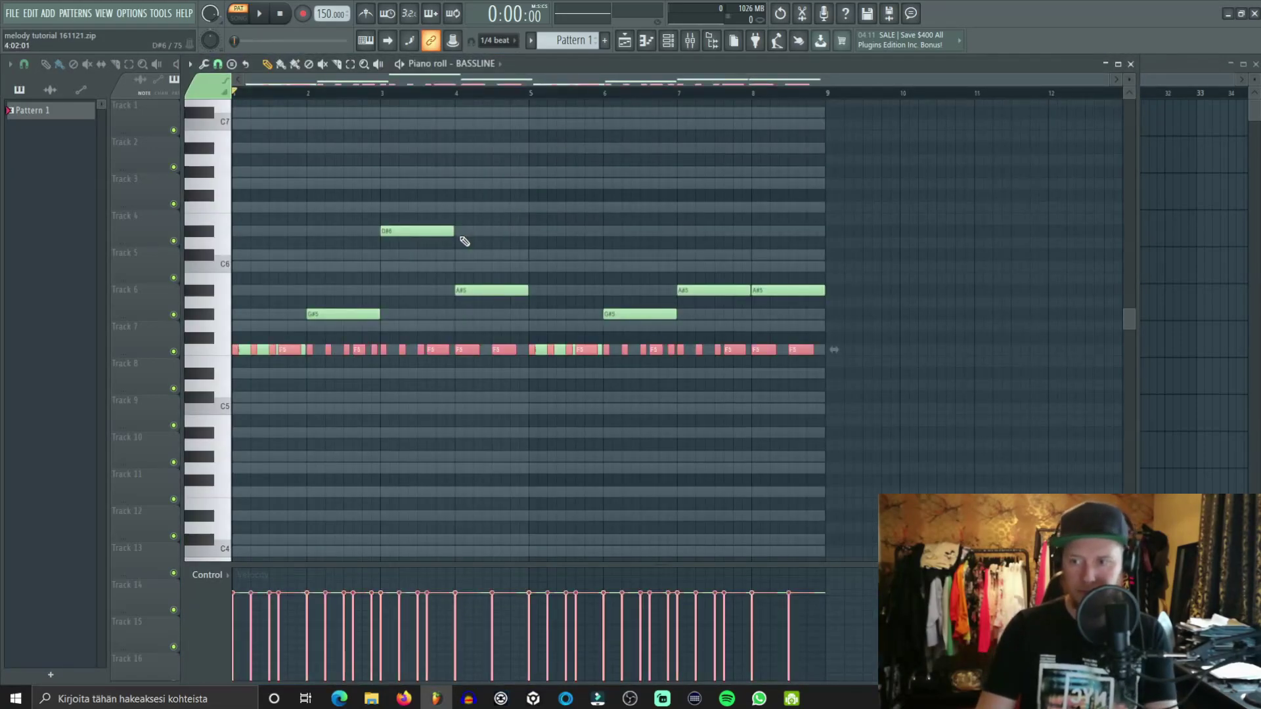
{"action": "key", "text": "ctrl+Up"}
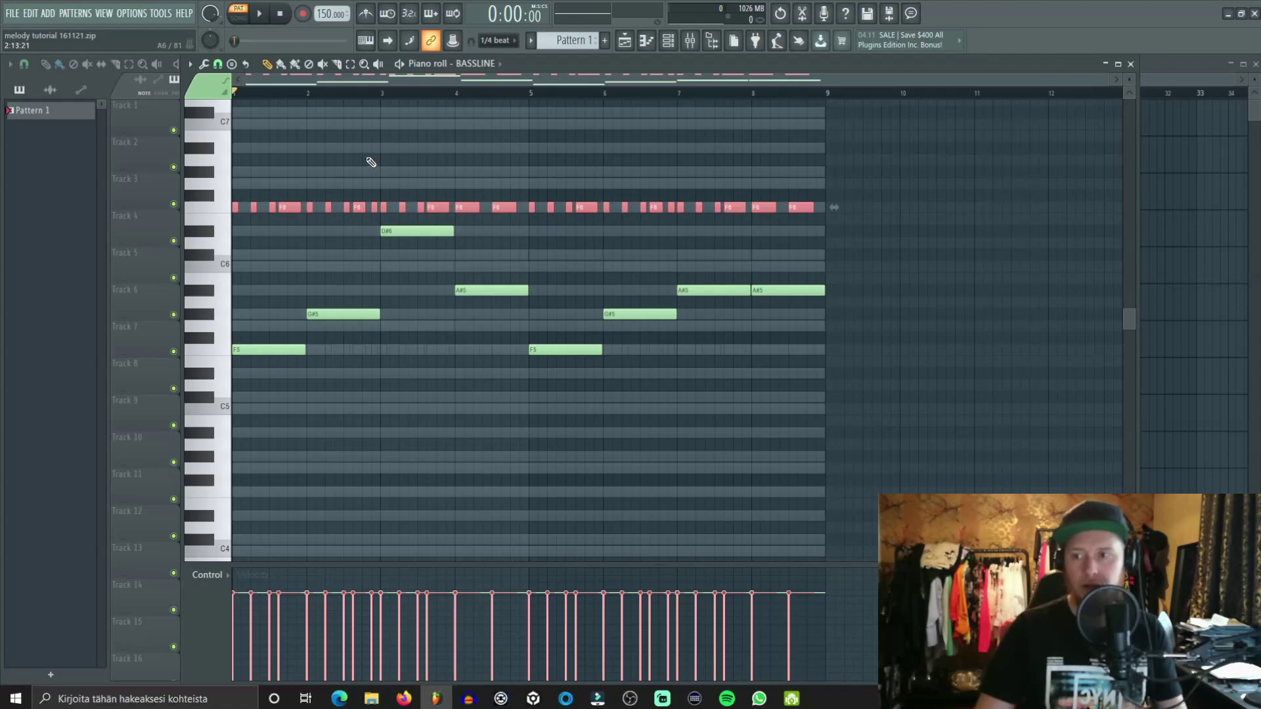
{"action": "scroll", "coordinate": [316, 94], "scroll_direction": "up", "scroll_amount": 3}
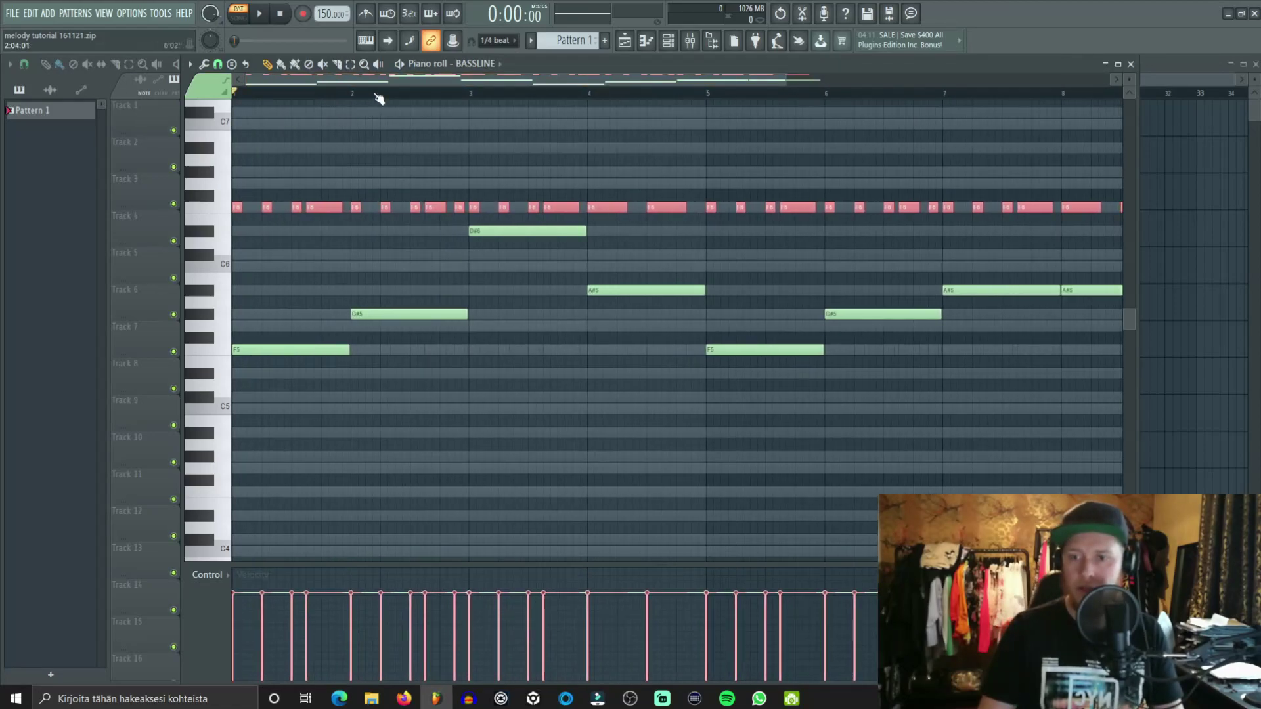
{"action": "scroll", "coordinate": [380, 95], "scroll_direction": "down", "scroll_amount": 3}
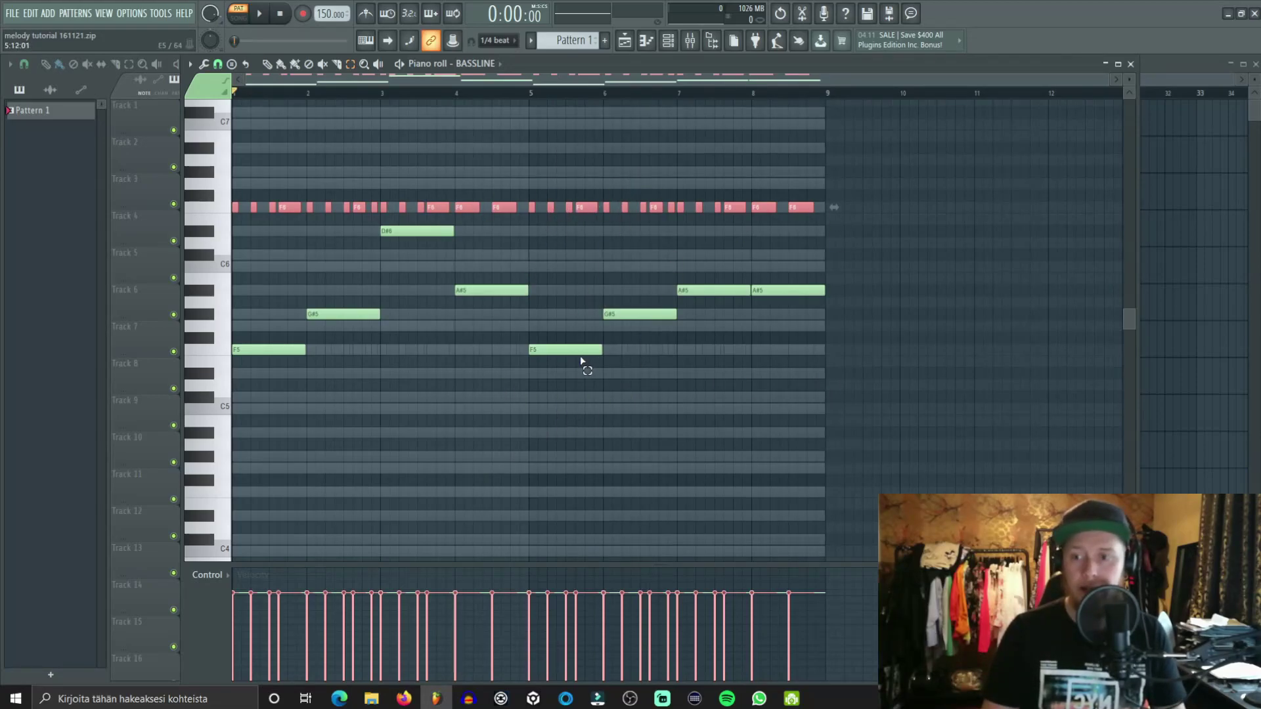
Step: Replace the long F5 bass notes in bars 1 and 5 with those bars' rhythm notes lowered one octave to F5
{"action": "left_click_drag", "start_coordinate": [572, 400], "coordinate": [560, 332]}
{"action": "left_click_drag", "start_coordinate": [237, 326], "coordinate": [283, 420]}
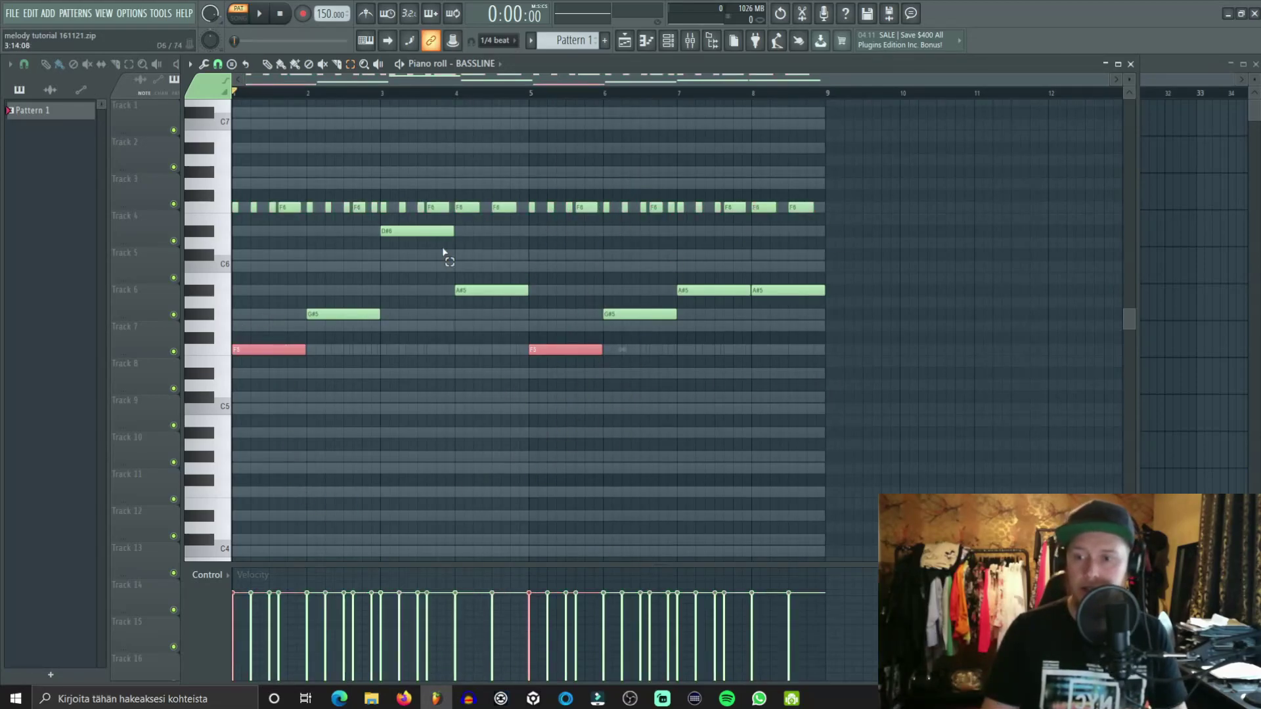
{"action": "key", "text": "Delete"}
{"action": "left_click_drag", "start_coordinate": [289, 204], "coordinate": [230, 227]}
{"action": "left_click_drag", "start_coordinate": [595, 203], "coordinate": [528, 218]}
{"action": "key", "text": "ctrl+Down"}
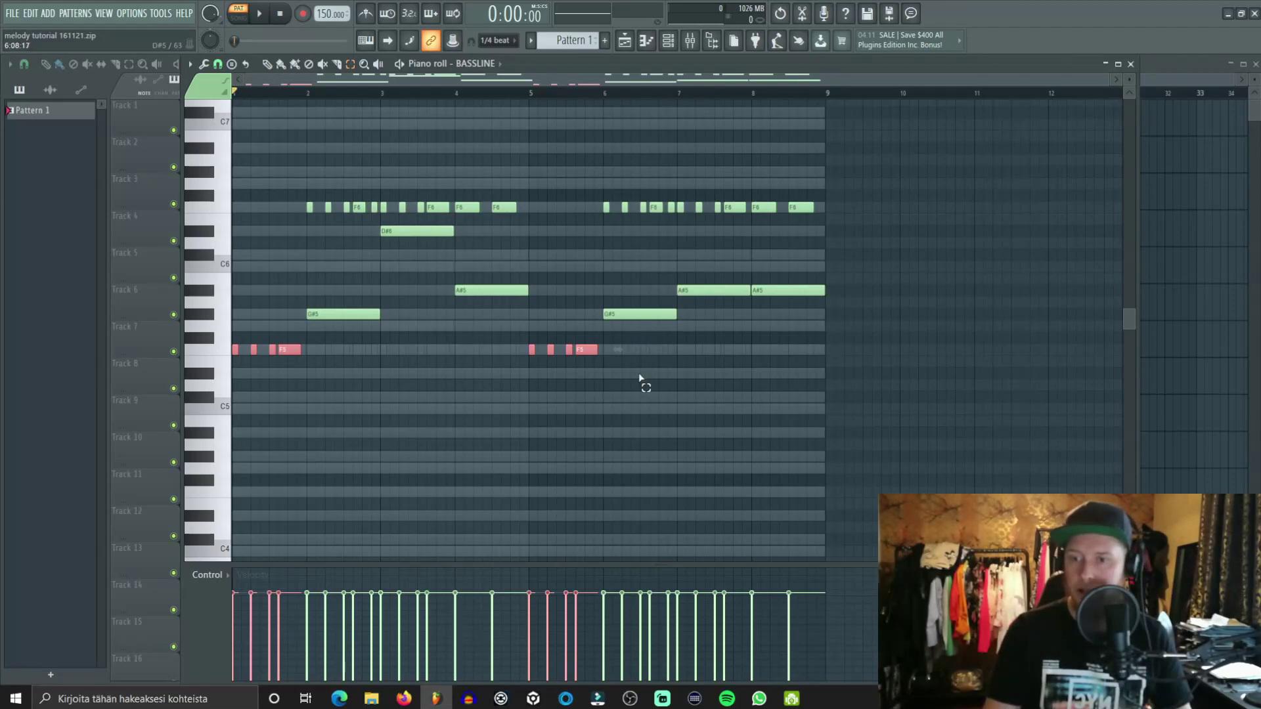
Step: Replace the long G#5 bass notes in bars 2 and 6 with those bars' rhythm notes, moved to G#5
{"action": "left_click", "coordinate": [635, 313]}
{"action": "left_click", "coordinate": [314, 314], "text": "shift"}
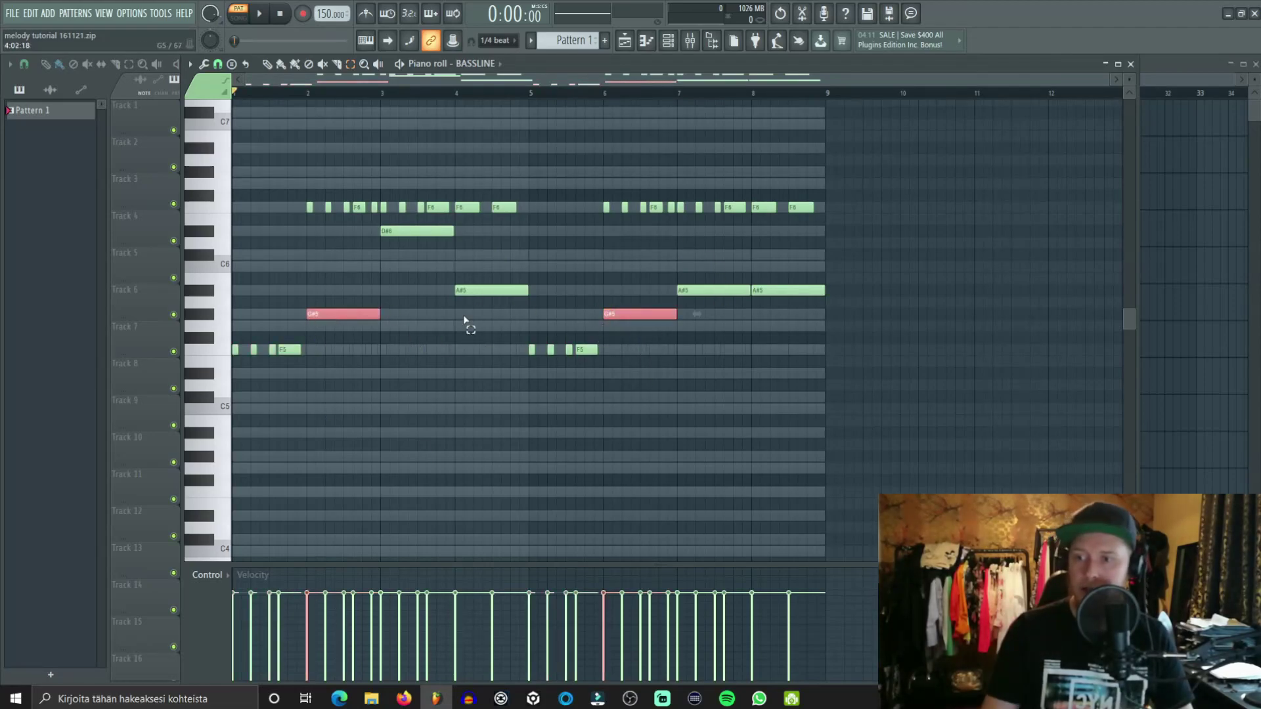
{"action": "key", "text": "Delete"}
{"action": "left_click_drag", "start_coordinate": [676, 212], "coordinate": [601, 217]}
{"action": "left_click_drag", "start_coordinate": [387, 210], "coordinate": [275, 215]}
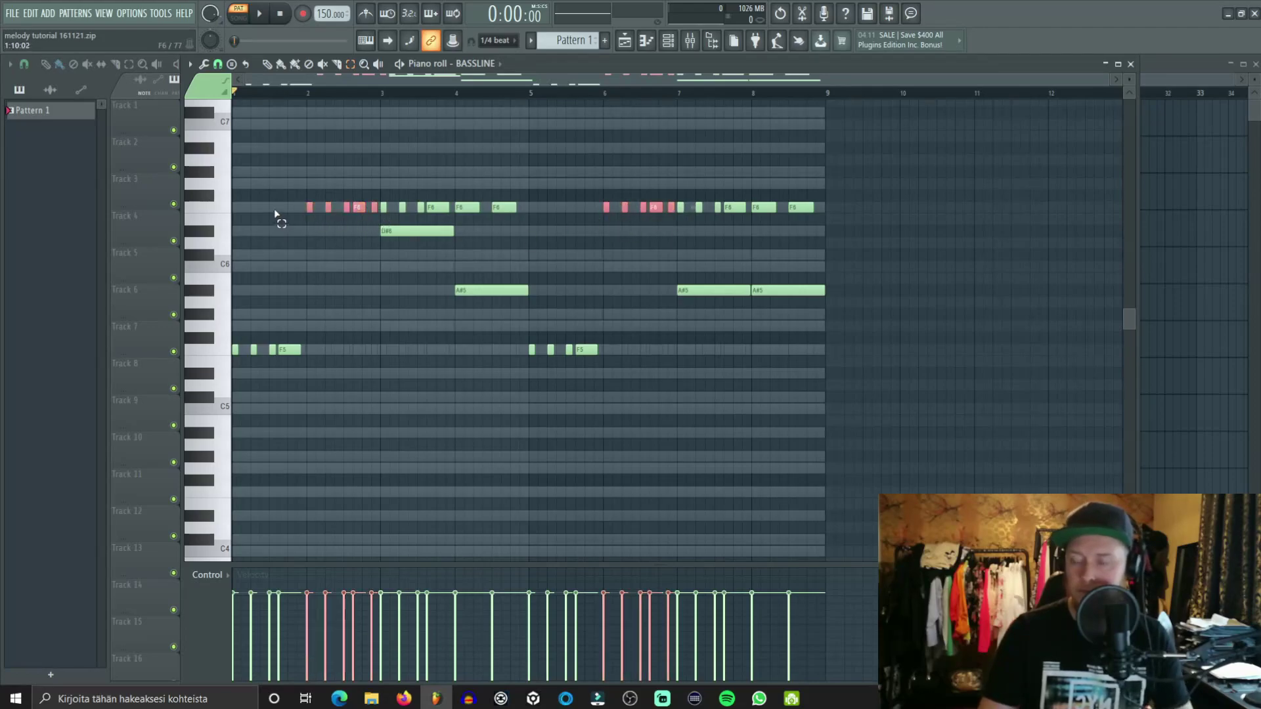
{"action": "key", "text": "ctrl+Down"}
{"action": "key", "text": "Up"}
{"action": "key", "text": "Up"}
{"action": "key", "text": "Up"}
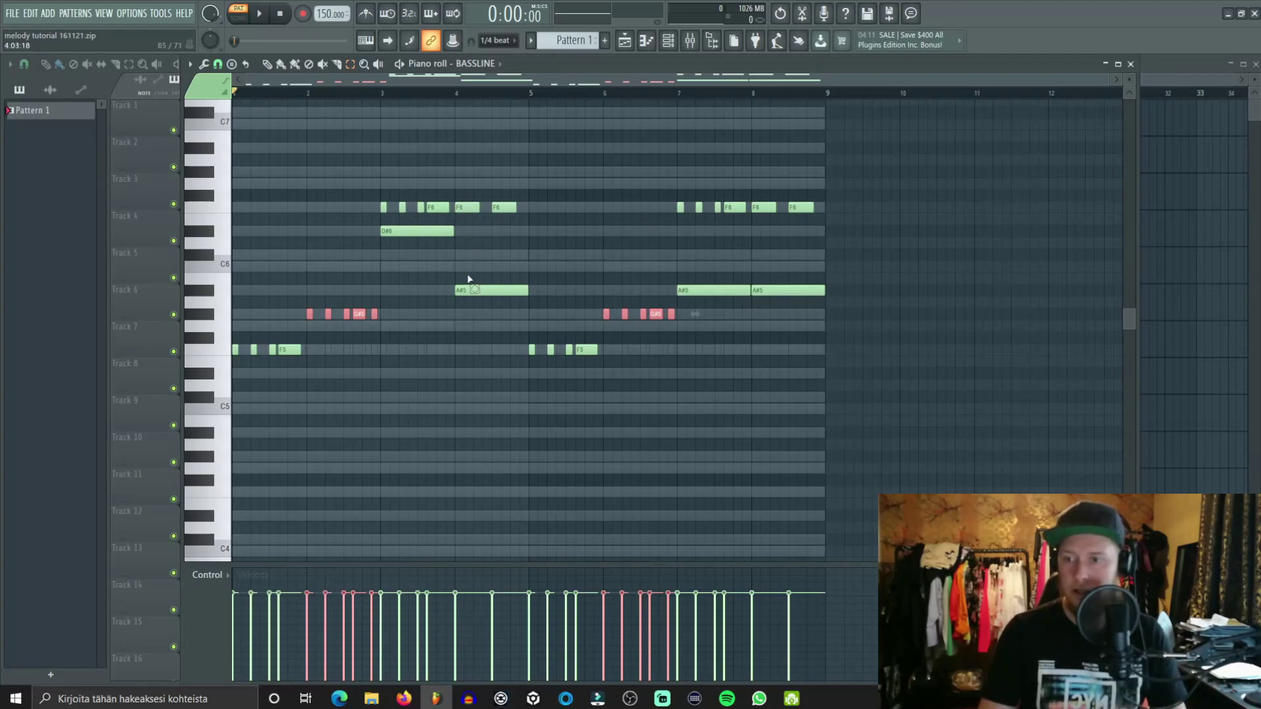
Step: Replace the long A#5 bass notes in bars 4, 7 and 8 with those bars' rhythm notes, moved down to A#5
{"action": "left_click", "coordinate": [470, 289]}
{"action": "left_click_drag", "start_coordinate": [702, 287], "coordinate": [845, 296]}
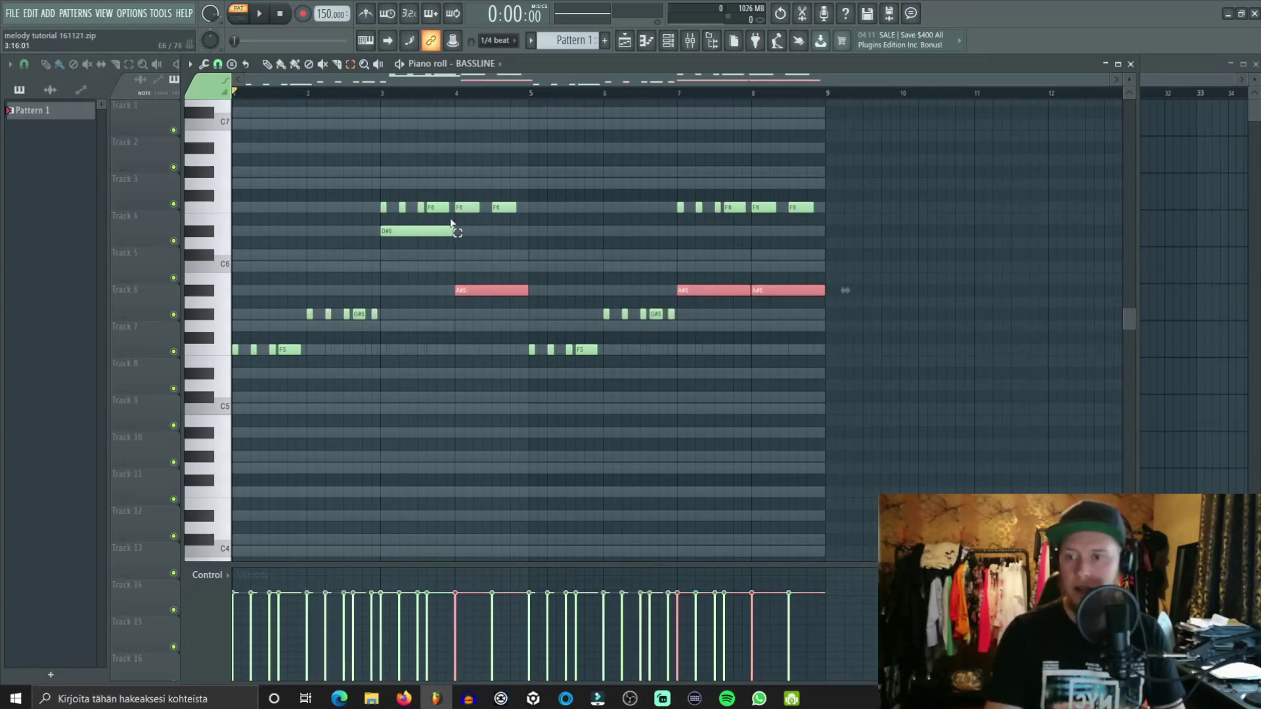
{"action": "key", "text": "Delete"}
{"action": "left_click_drag", "start_coordinate": [467, 210], "coordinate": [550, 208]}
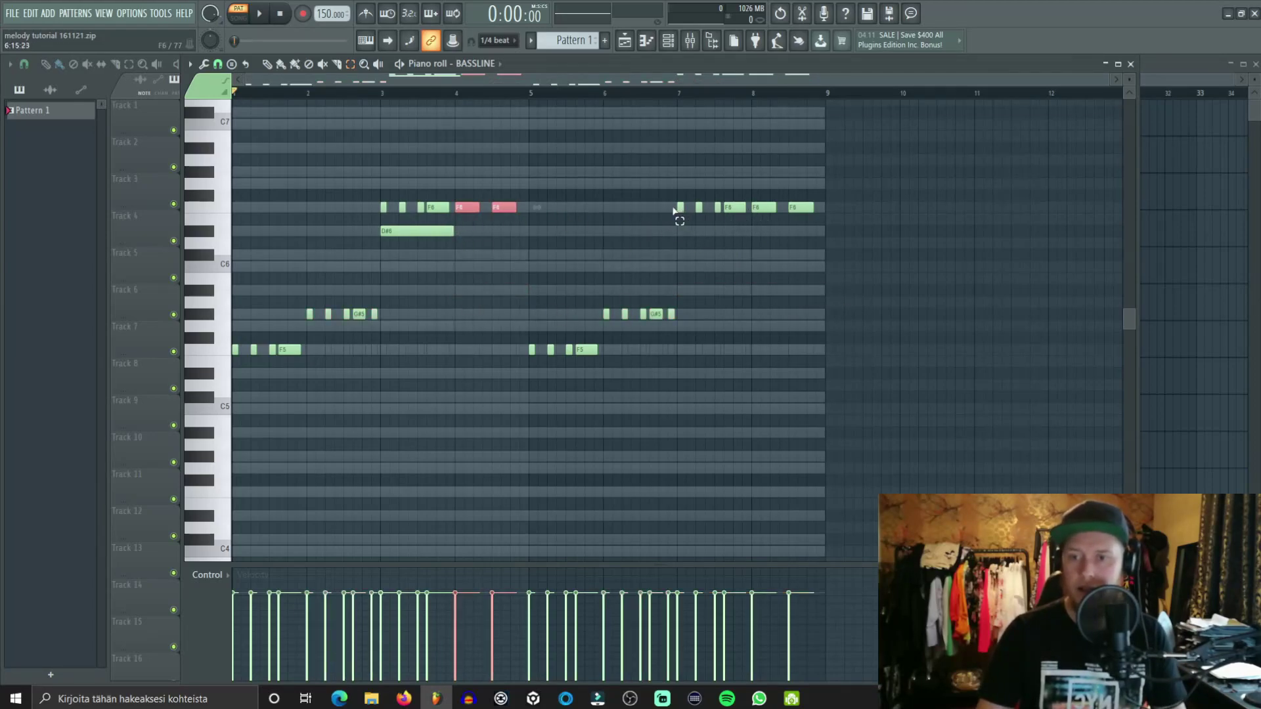
{"action": "left_click_drag", "start_coordinate": [675, 210], "coordinate": [891, 205]}
{"action": "key", "text": "Down"}
{"action": "key", "text": "Down"}
{"action": "key", "text": "Down"}
{"action": "key", "text": "Down"}
{"action": "key", "text": "Down"}
{"action": "key", "text": "Down"}
{"action": "key", "text": "Down"}
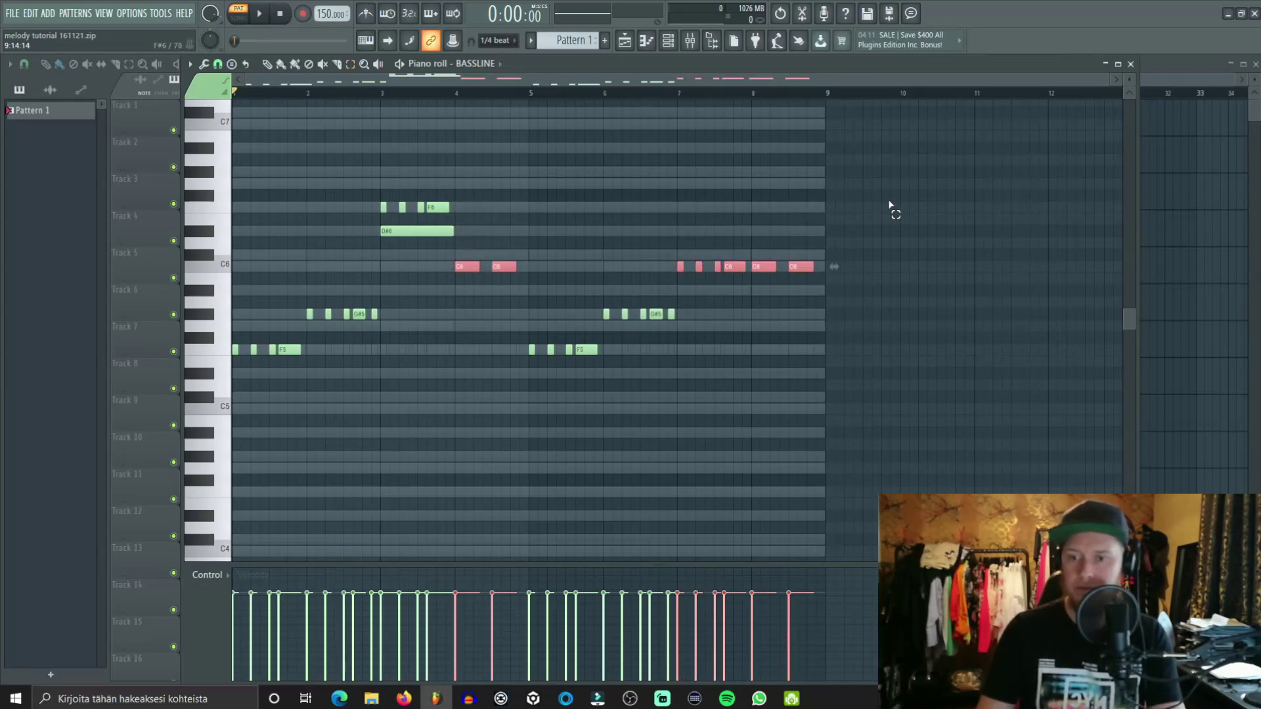
Step: Replace the long D#6 bass note in bar 3 with that bar's rhythm notes, moved down to D#6
{"action": "left_click_drag", "start_coordinate": [436, 217], "coordinate": [363, 256]}
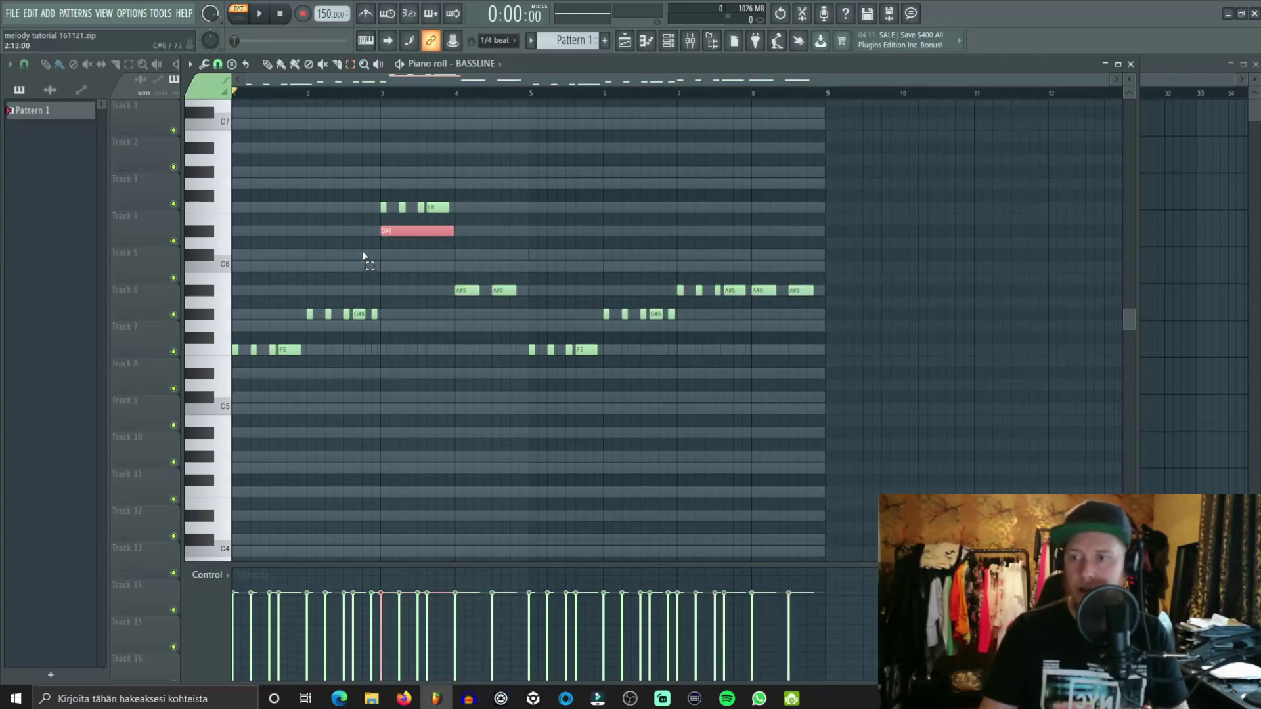
{"action": "left_click", "coordinate": [466, 209]}
{"action": "mouse_move", "coordinate": [459, 223]}
{"action": "left_mouse_down"}
{"action": "mouse_move", "coordinate": [401, 238]}
{"action": "mouse_move", "coordinate": [374, 219]}
{"action": "left_mouse_up"}
{"action": "key", "text": "Delete"}
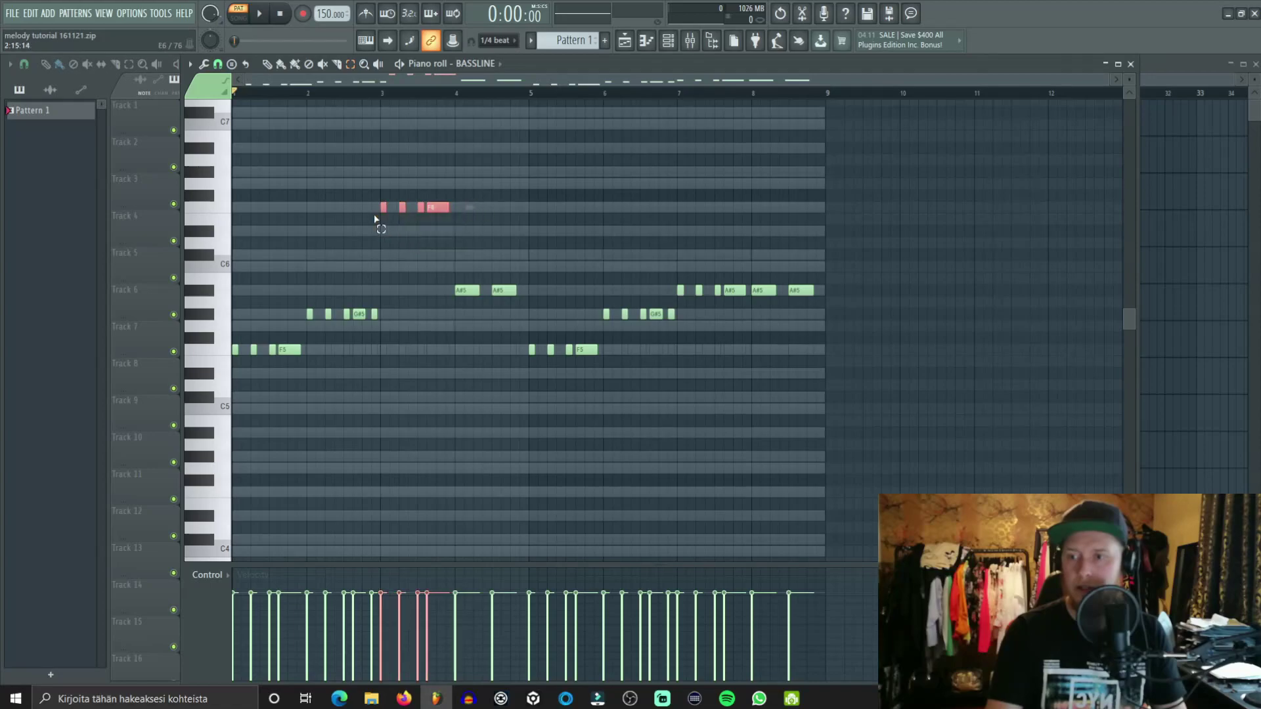
{"action": "key", "text": "Down"}
{"action": "key", "text": "Down"}
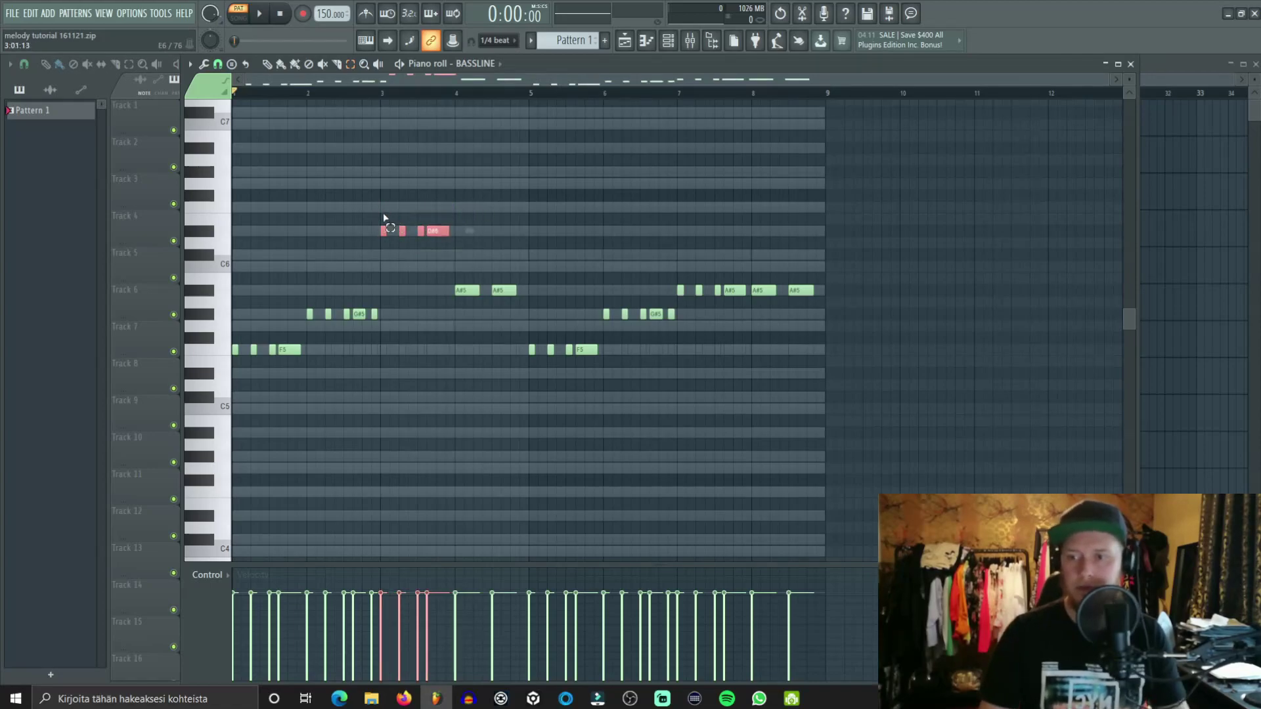
Step: Return to the channel rack and play the rhythmic BASSLINE with RYTMI muted
{"action": "left_click", "coordinate": [1130, 64]}
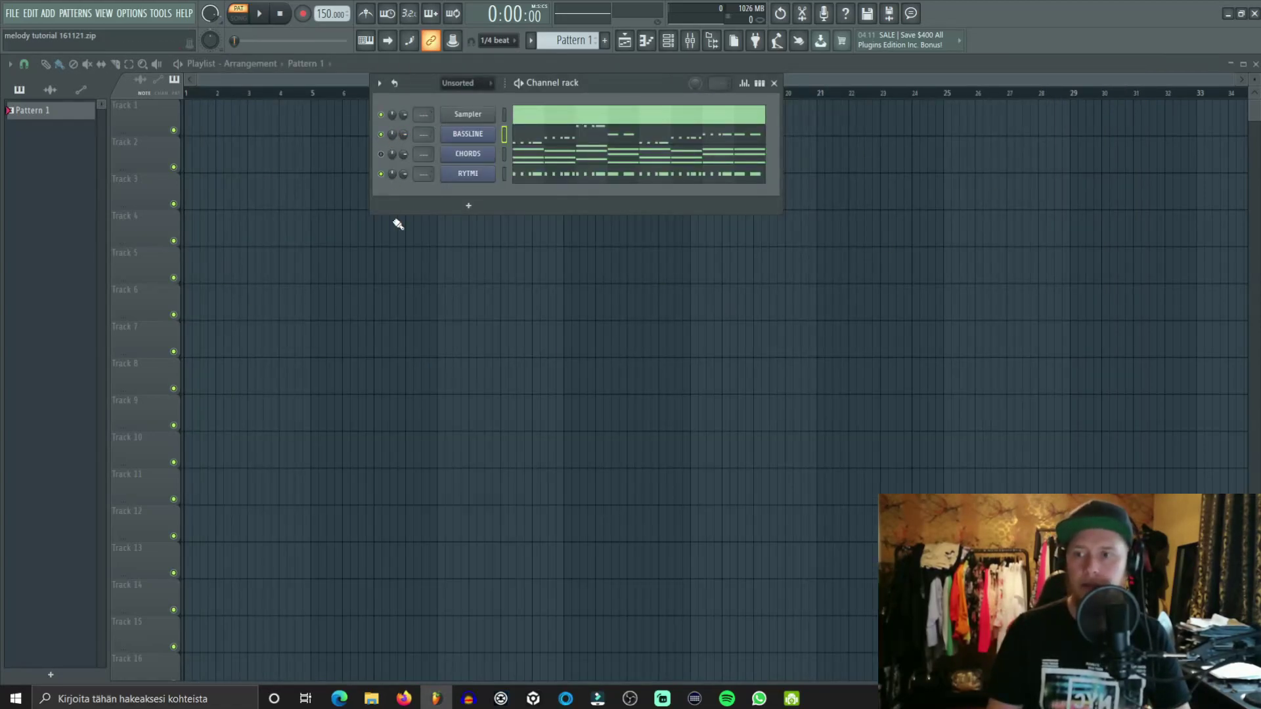
{"action": "key", "text": "space"}
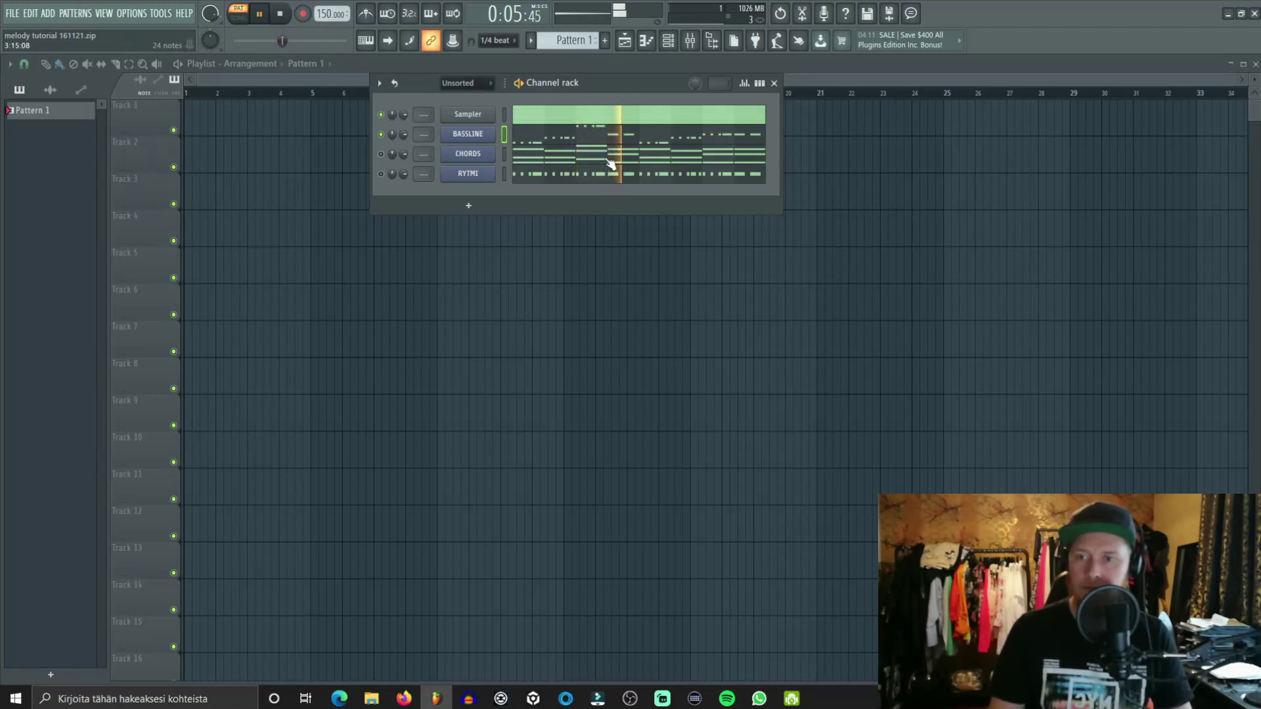
{"action": "key", "text": "space"}
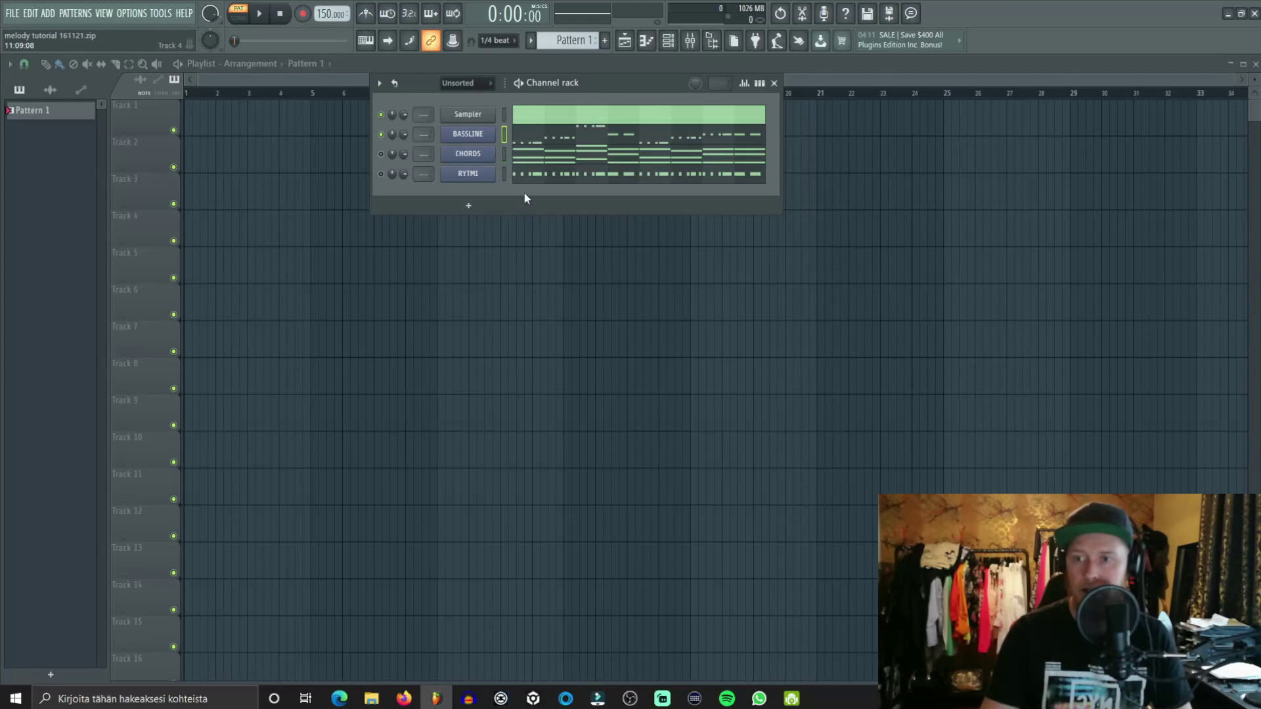
Step: Copy all BASSLINE notes into the CHORDS piano roll and lower the pasted notes one octave below the chords
{"action": "left_click", "coordinate": [541, 142]}
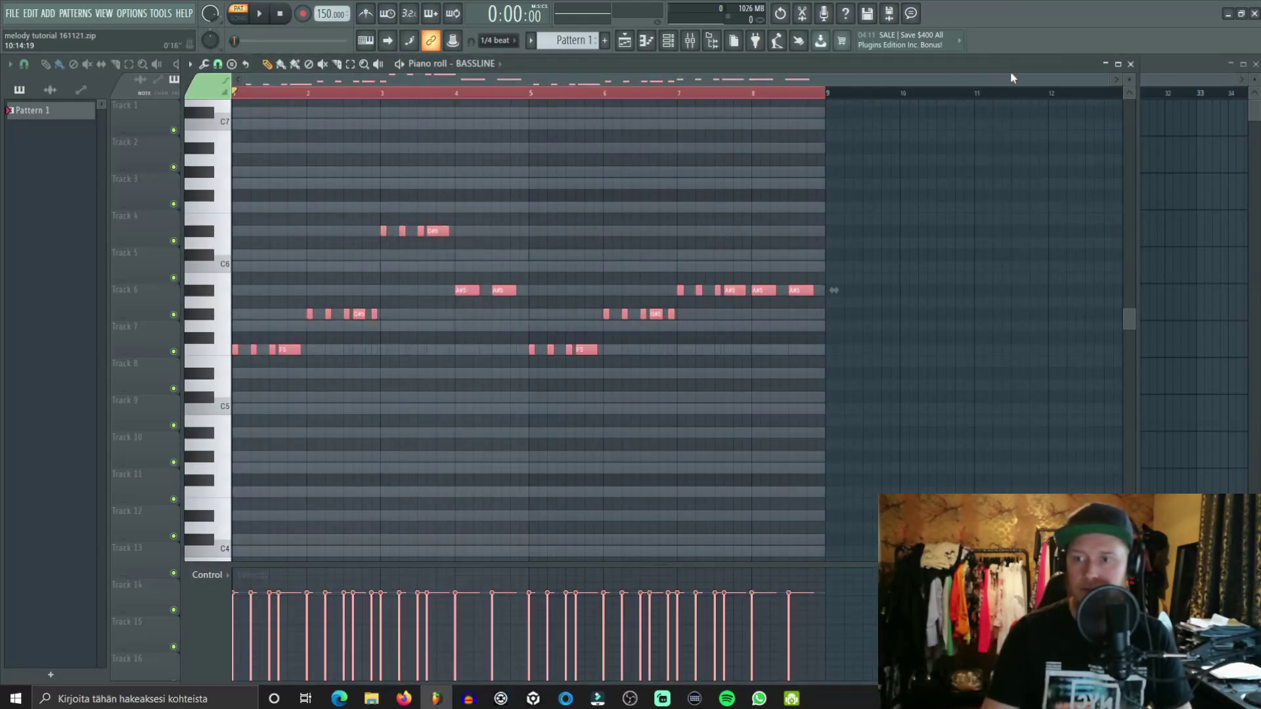
{"action": "left_click", "coordinate": [1131, 65]}
{"action": "left_click", "coordinate": [540, 159]}
{"action": "key", "text": "ctrl+v"}
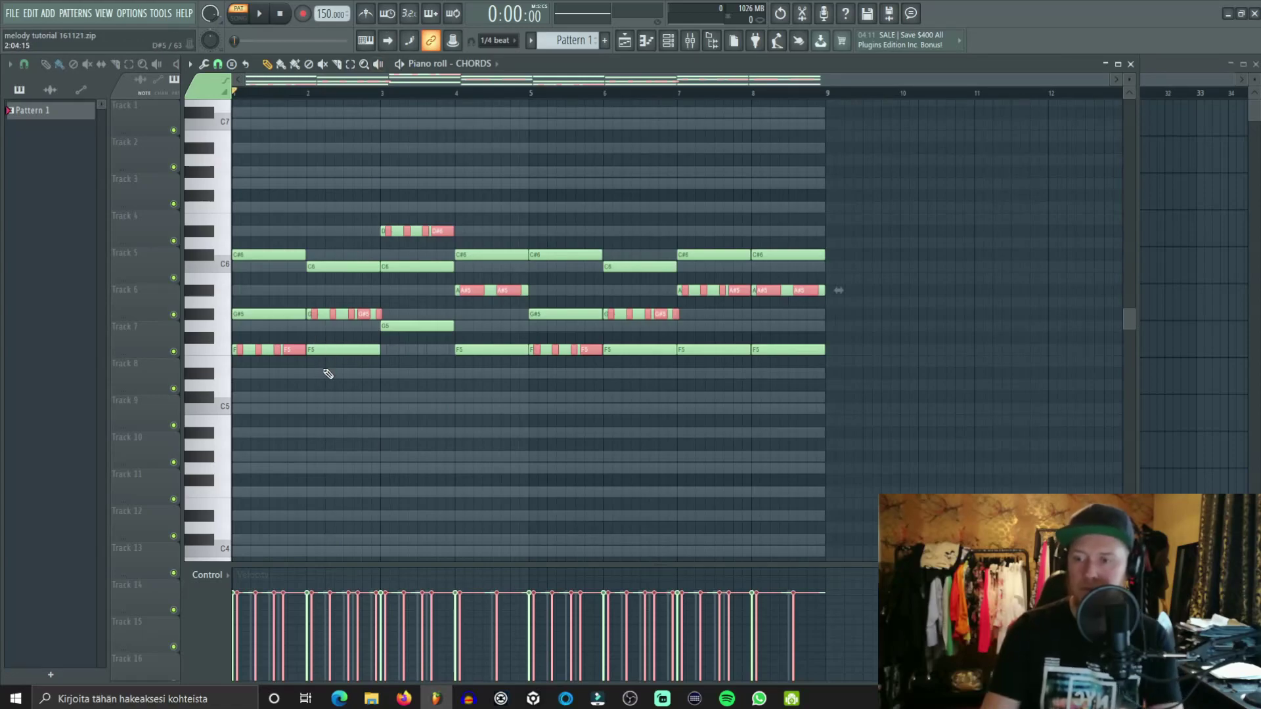
{"action": "key", "text": "ctrl+Down"}
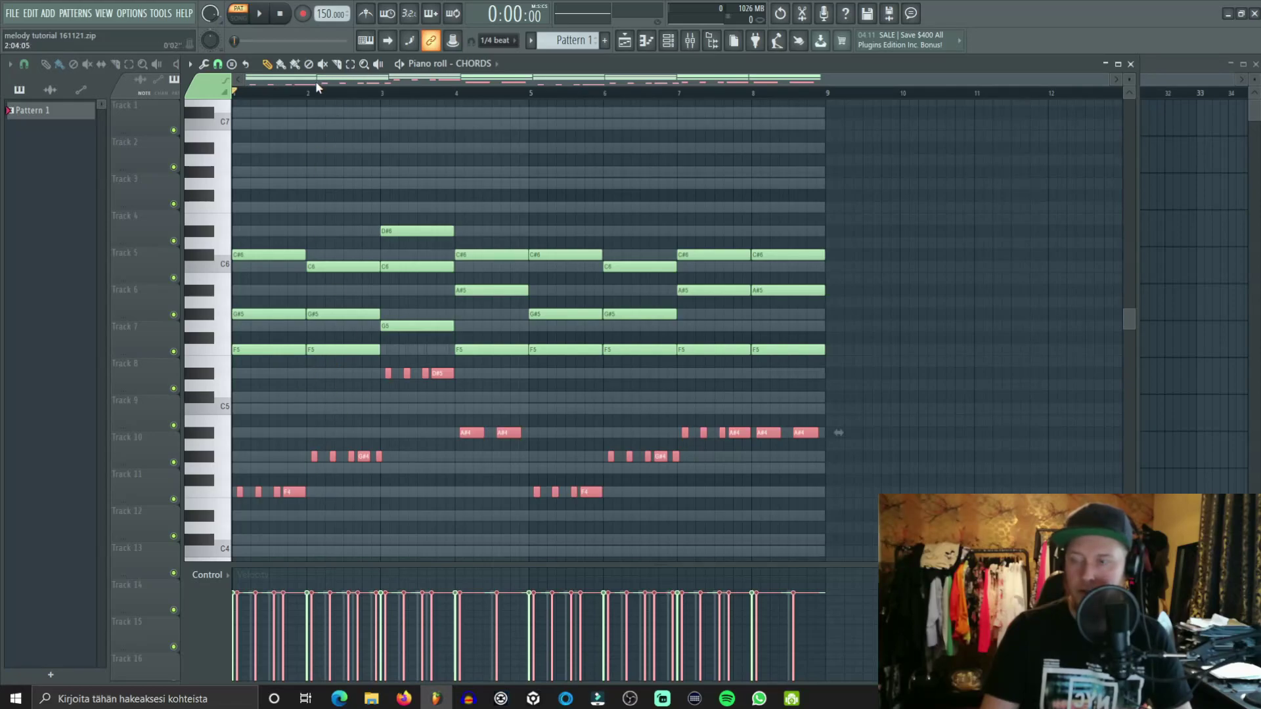
Step: Move the pasted rhythm notes in bar 2 of CHORDS down three semitones to F4
{"action": "left_click", "coordinate": [350, 63]}
{"action": "left_click_drag", "start_coordinate": [312, 461], "coordinate": [393, 455]}
{"action": "key", "text": "Down"}
{"action": "key", "text": "Down"}
{"action": "key", "text": "Down"}
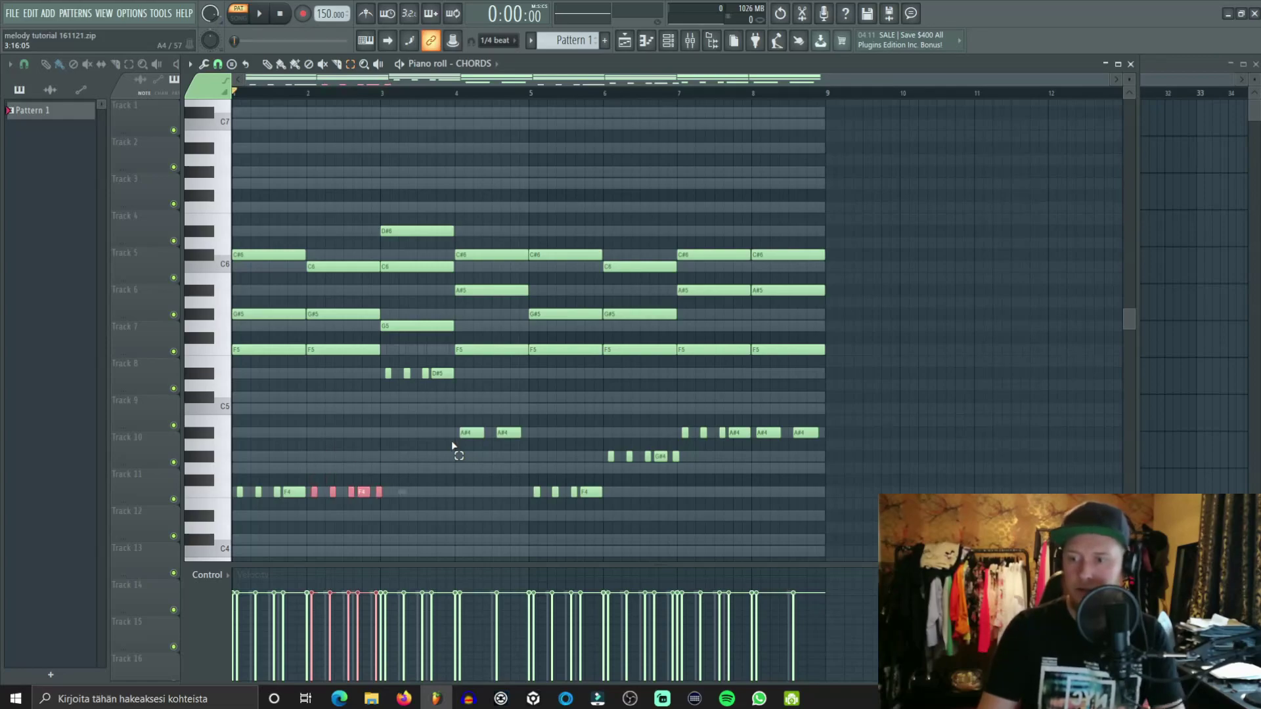
Step: Move the pasted rhythm notes in bar 3 of CHORDS down to G4, matching that chord's lowest note
{"action": "left_click_drag", "start_coordinate": [385, 382], "coordinate": [469, 379]}
{"action": "key", "text": "Down"}
{"action": "key", "text": "Down"}
{"action": "key", "text": "Down"}
{"action": "key", "text": "Down"}
{"action": "key", "text": "Down"}
{"action": "key", "text": "Down"}
{"action": "key", "text": "Down"}
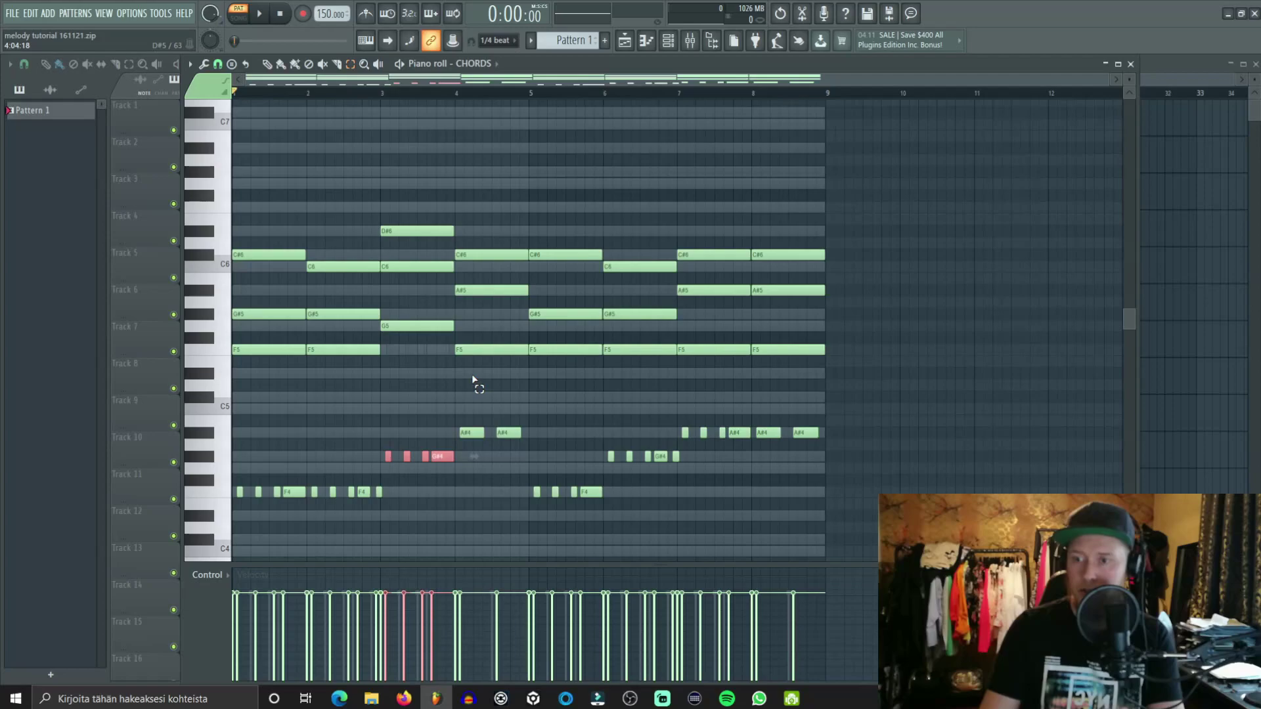
{"action": "key", "text": "Down"}
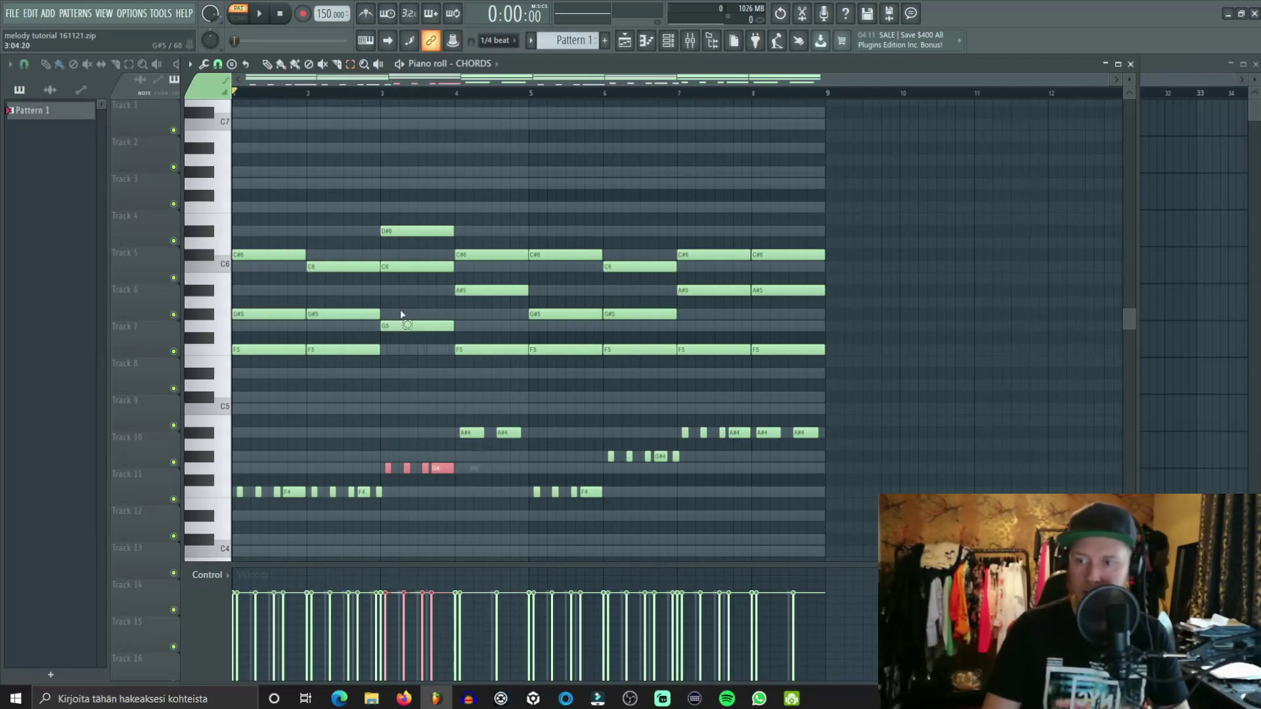
Step: Move the two pasted rhythm notes in bar 4 of CHORDS down to F4
{"action": "left_click_drag", "start_coordinate": [469, 424], "coordinate": [526, 436]}
{"action": "key", "text": "Down"}
{"action": "key", "text": "Down"}
{"action": "key", "text": "Down"}
{"action": "key", "text": "Down"}
{"action": "key", "text": "Down"}
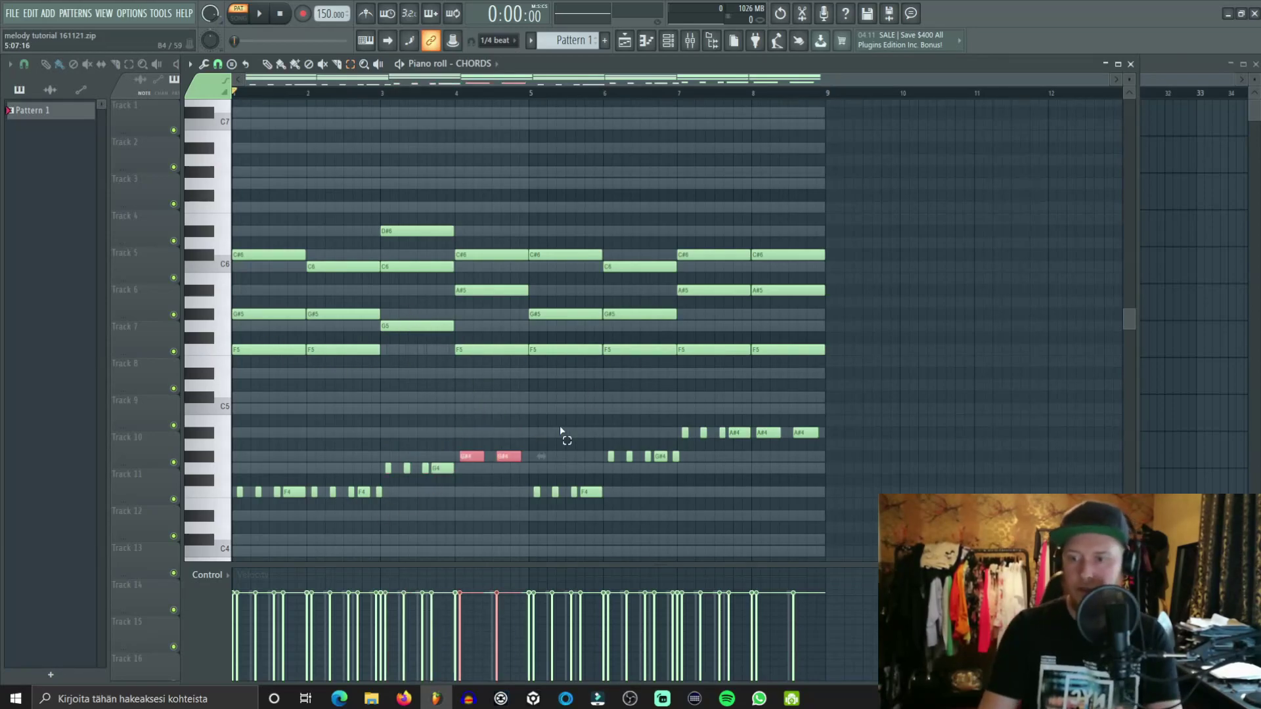
Step: Move the pasted rhythm notes in bars 6, 7 and 8 of CHORDS down to F4
{"action": "left_click_drag", "start_coordinate": [594, 454], "coordinate": [722, 460]}
{"action": "key", "text": "Down"}
{"action": "key", "text": "Down"}
{"action": "key", "text": "Down"}
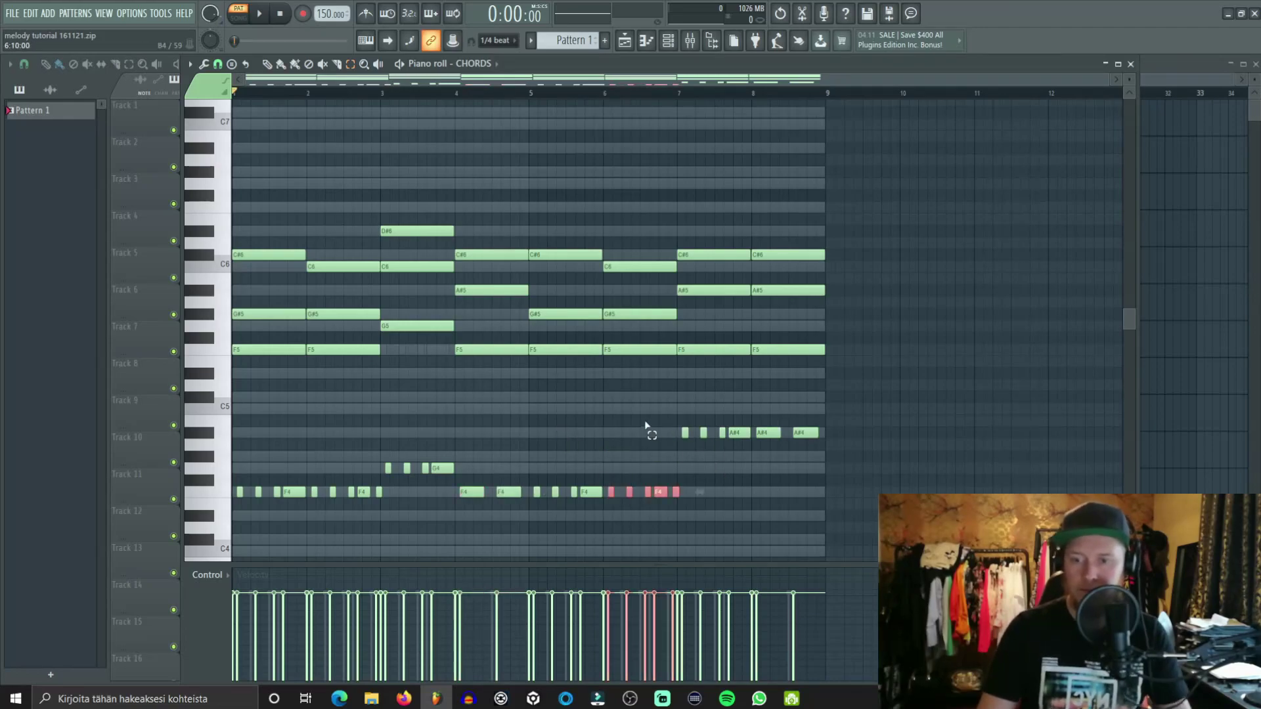
{"action": "left_click_drag", "start_coordinate": [648, 428], "coordinate": [881, 434]}
{"action": "key", "text": "Down"}
{"action": "key", "text": "Down"}
{"action": "key", "text": "Down"}
{"action": "key", "text": "Down"}
{"action": "key", "text": "Down"}
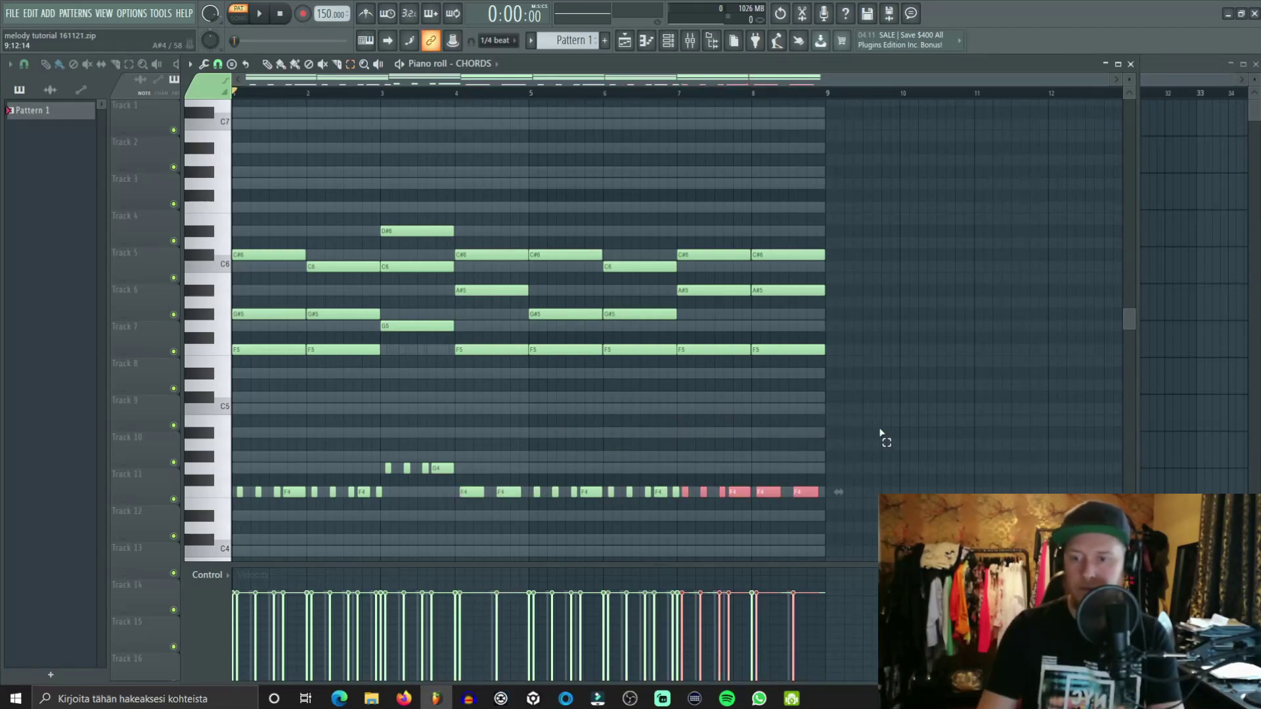
Step: Duplicate the whole lower rhythm line three semitones higher, with its F4 notes on G#4, and align it with the original timing
{"action": "left_click_drag", "start_coordinate": [849, 434], "coordinate": [63, 517]}
{"action": "left_click", "coordinate": [268, 65]}
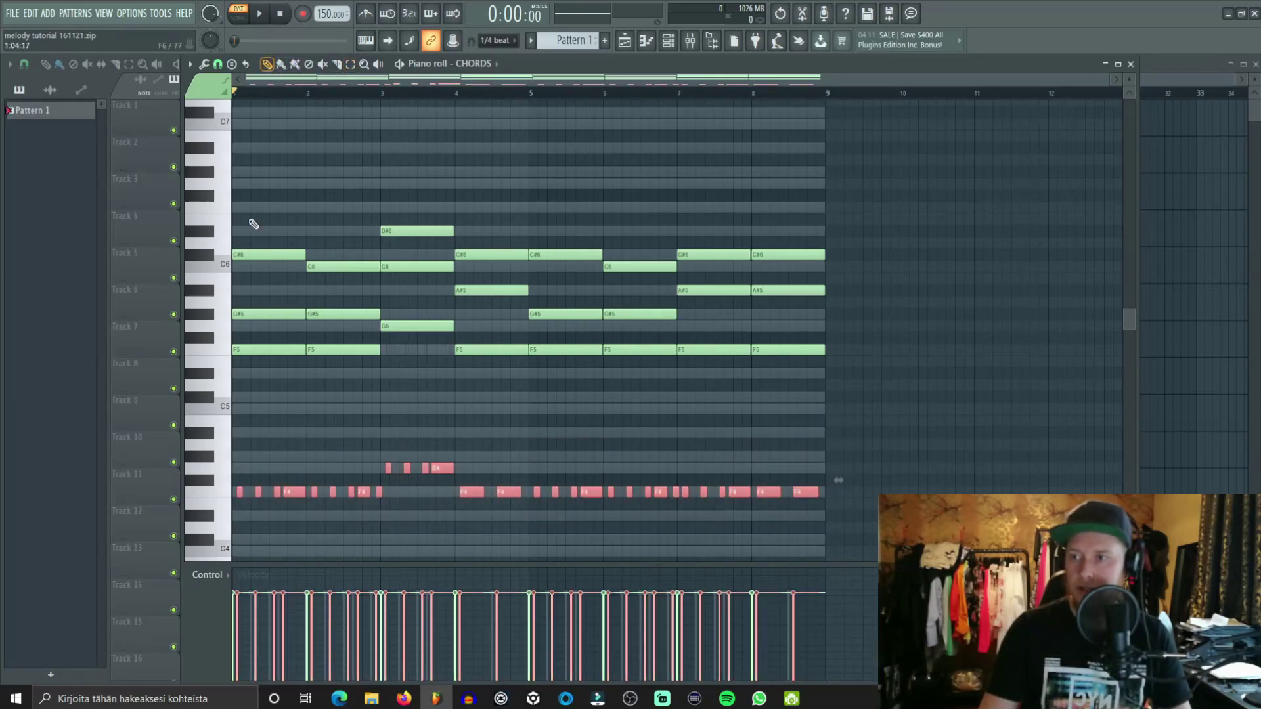
{"action": "key", "text": "ctrl+c"}
{"action": "key", "text": "ctrl+v"}
{"action": "left_click_drag", "start_coordinate": [299, 490], "coordinate": [299, 453]}
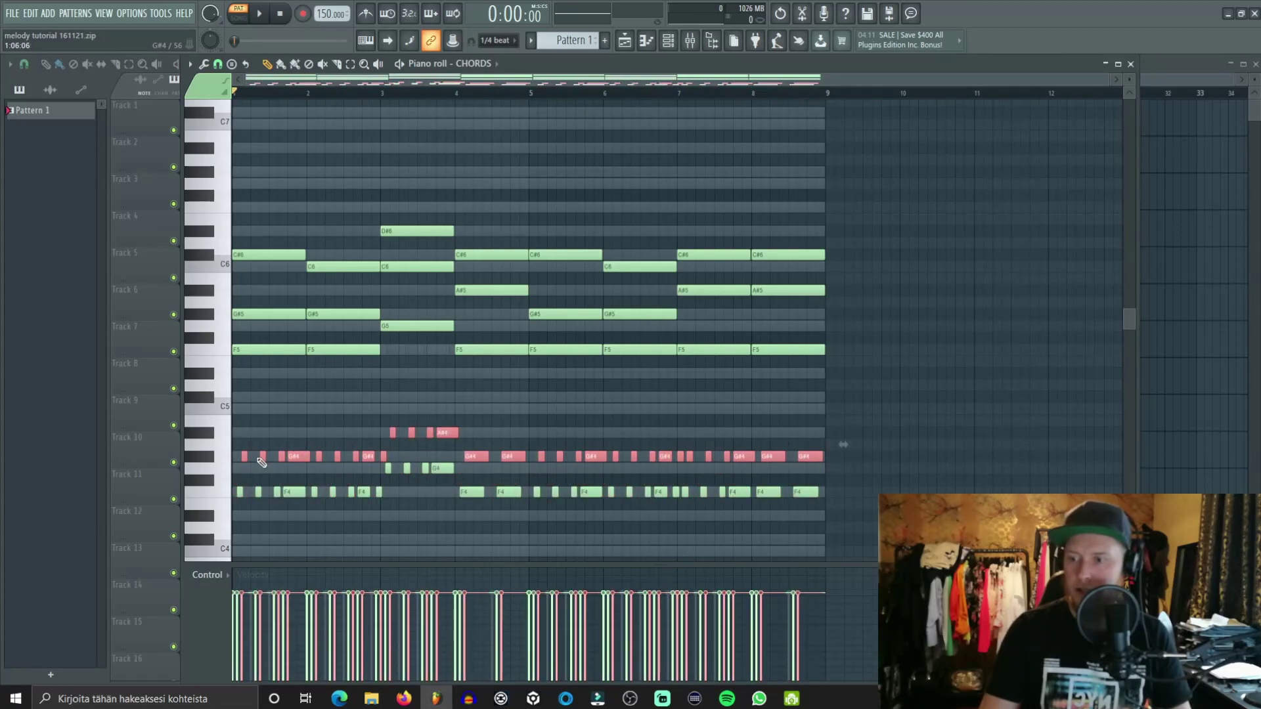
{"action": "left_click_drag", "start_coordinate": [299, 458], "coordinate": [295, 458]}
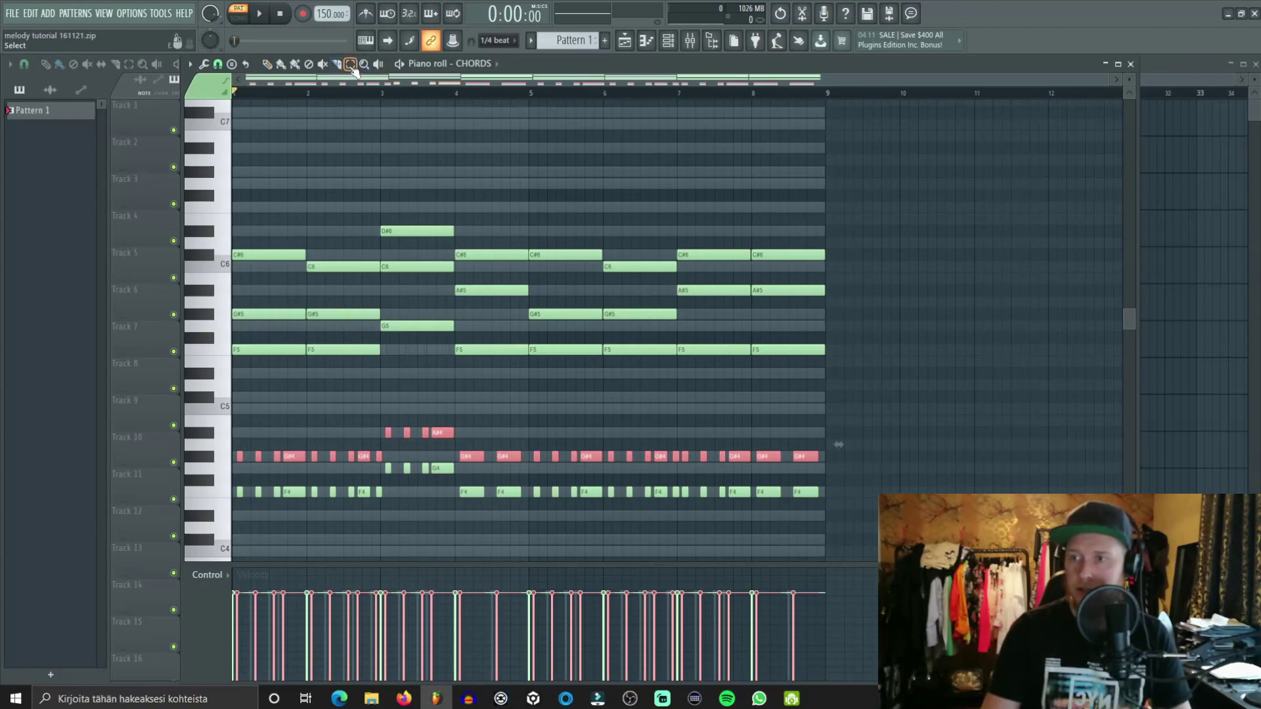
Step: Move the bar 3 notes of the upper rhythm line in CHORDS up to C5
{"action": "left_click_drag", "start_coordinate": [396, 421], "coordinate": [458, 439]}
{"action": "left_click", "coordinate": [397, 421], "text": "ctrl"}
{"action": "left_click_drag", "start_coordinate": [383, 421], "coordinate": [468, 436]}
{"action": "key", "text": "Up"}
{"action": "key", "text": "Up"}
{"action": "key", "text": "Up"}
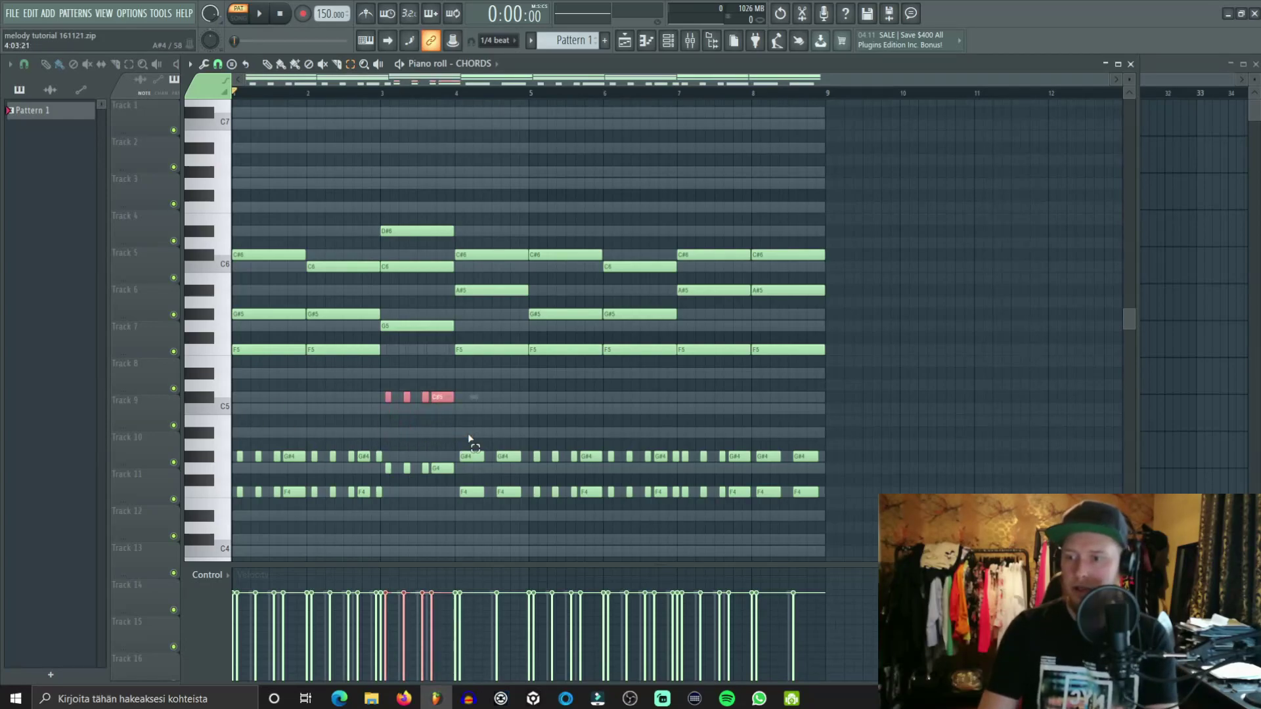
{"action": "key", "text": "shift+Down"}
Step: Raise the G#4 rhythm notes in bars 4, 7 and 8 of CHORDS to A#4
{"action": "left_click_drag", "start_coordinate": [468, 453], "coordinate": [520, 462]}
{"action": "key", "text": "Up"}
{"action": "key", "text": "Up"}
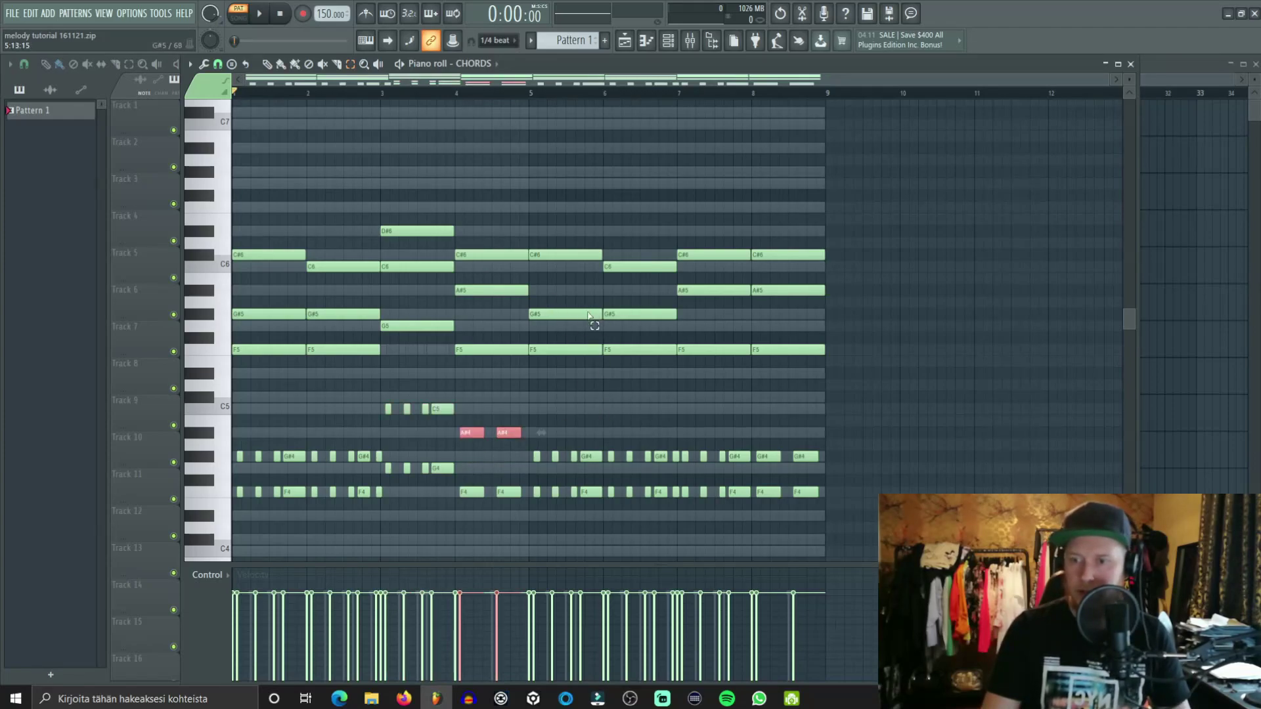
{"action": "left_click_drag", "start_coordinate": [685, 453], "coordinate": [839, 470]}
{"action": "key", "text": "Up"}
{"action": "key", "text": "Up"}
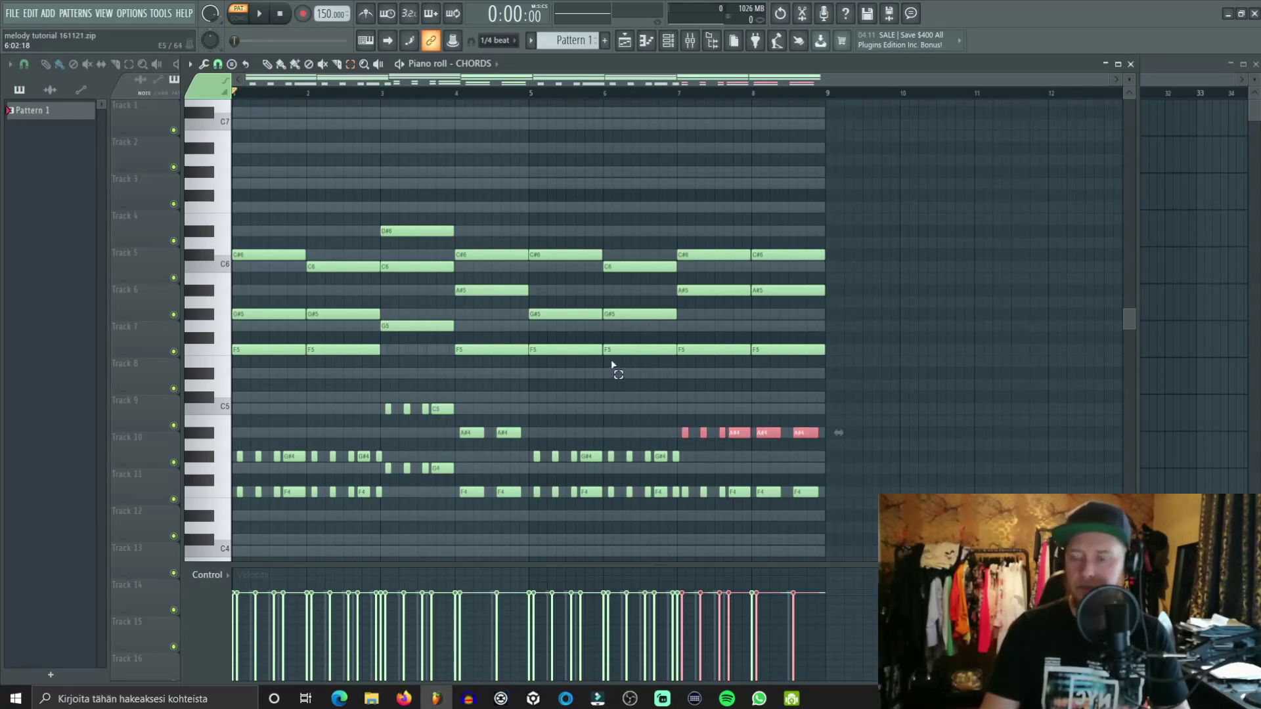
Step: Paste another copy of the lowest rhythm line eight semitones higher, with its F4 notes on C#5 and bar 3 on D#5
{"action": "left_click", "coordinate": [266, 65]}
{"action": "key", "text": "ctrl+v"}
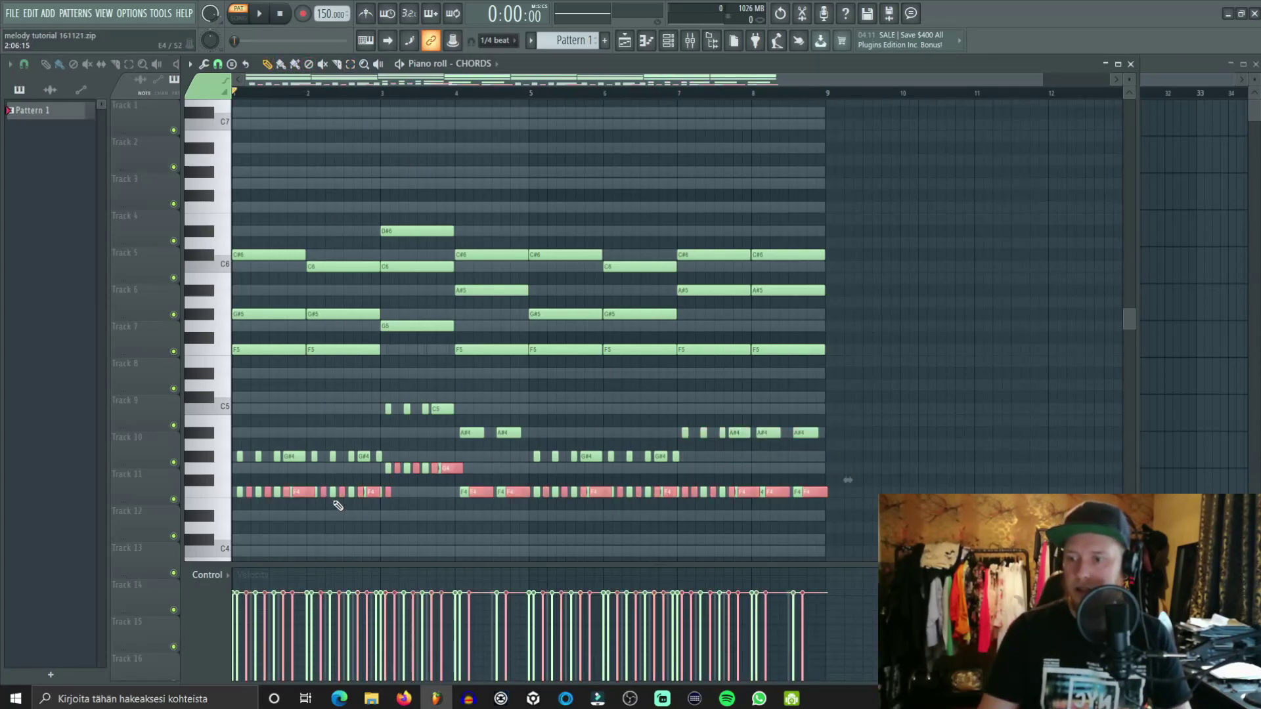
{"action": "left_click_drag", "start_coordinate": [303, 492], "coordinate": [299, 397]}
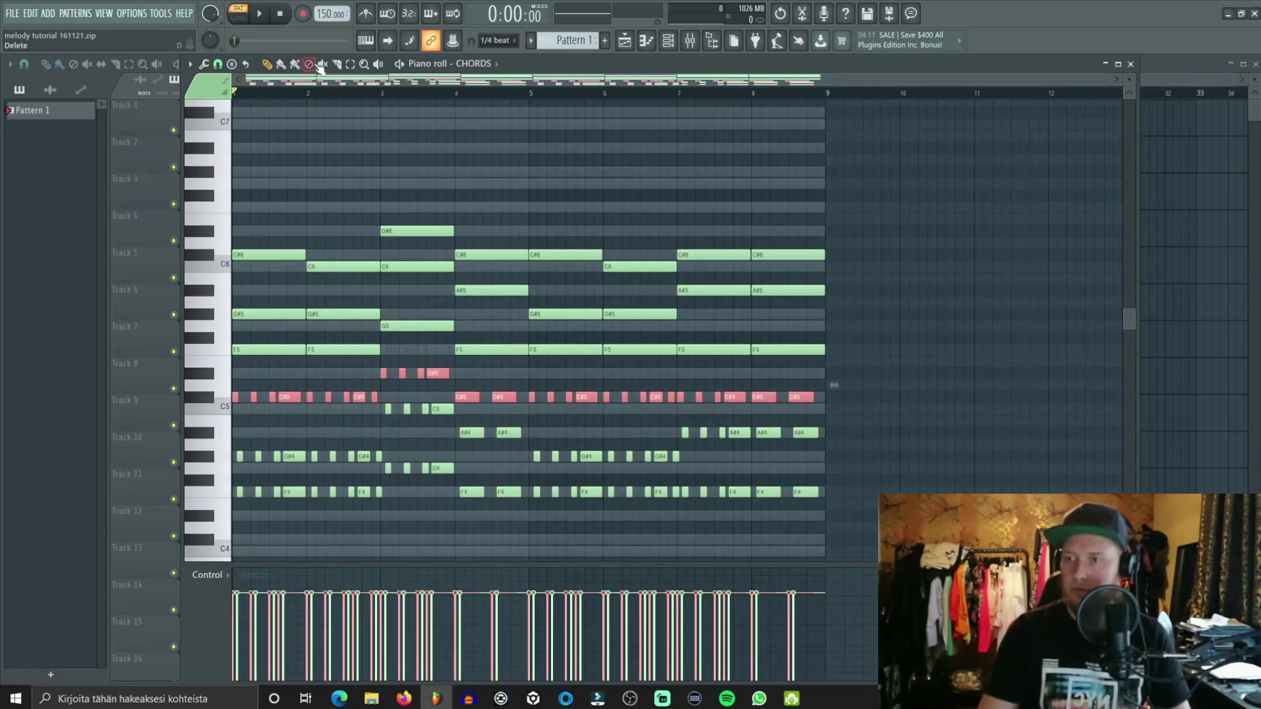
Step: Lower the top-line C#5 rhythm notes in bars 2 and 6 to C5
{"action": "left_click", "coordinate": [350, 64]}
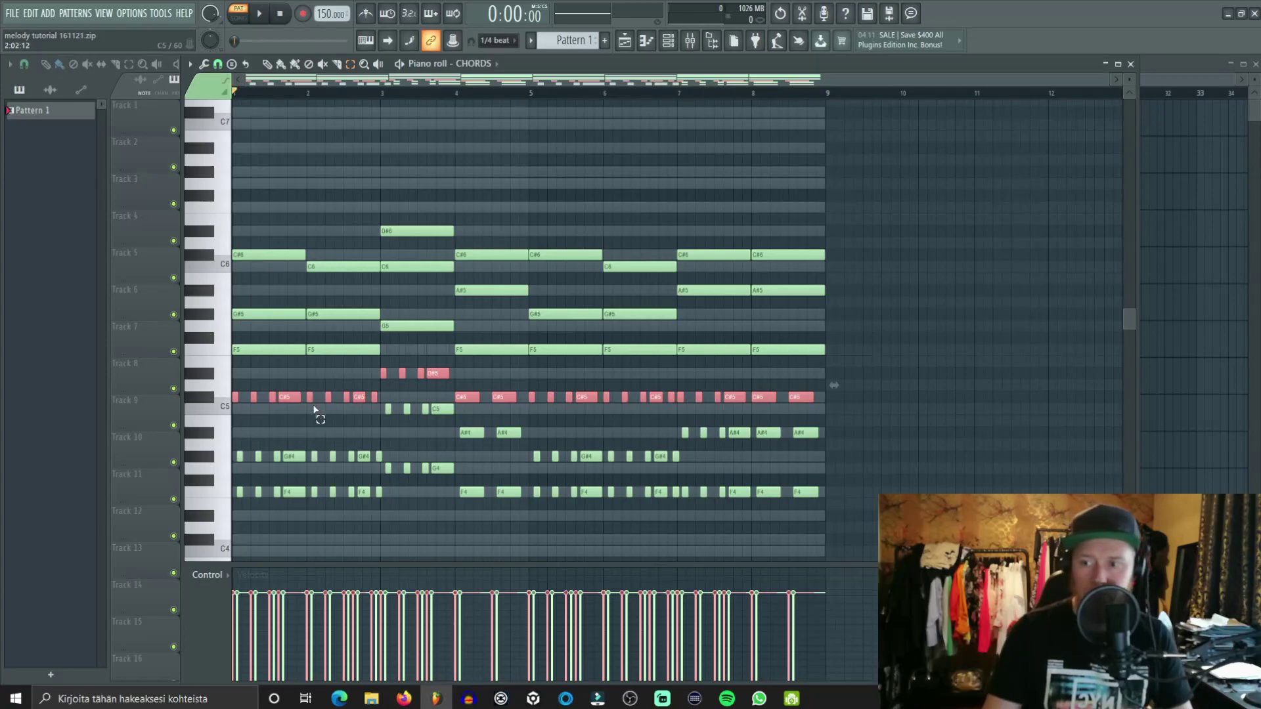
{"action": "left_click_drag", "start_coordinate": [308, 415], "coordinate": [386, 384]}
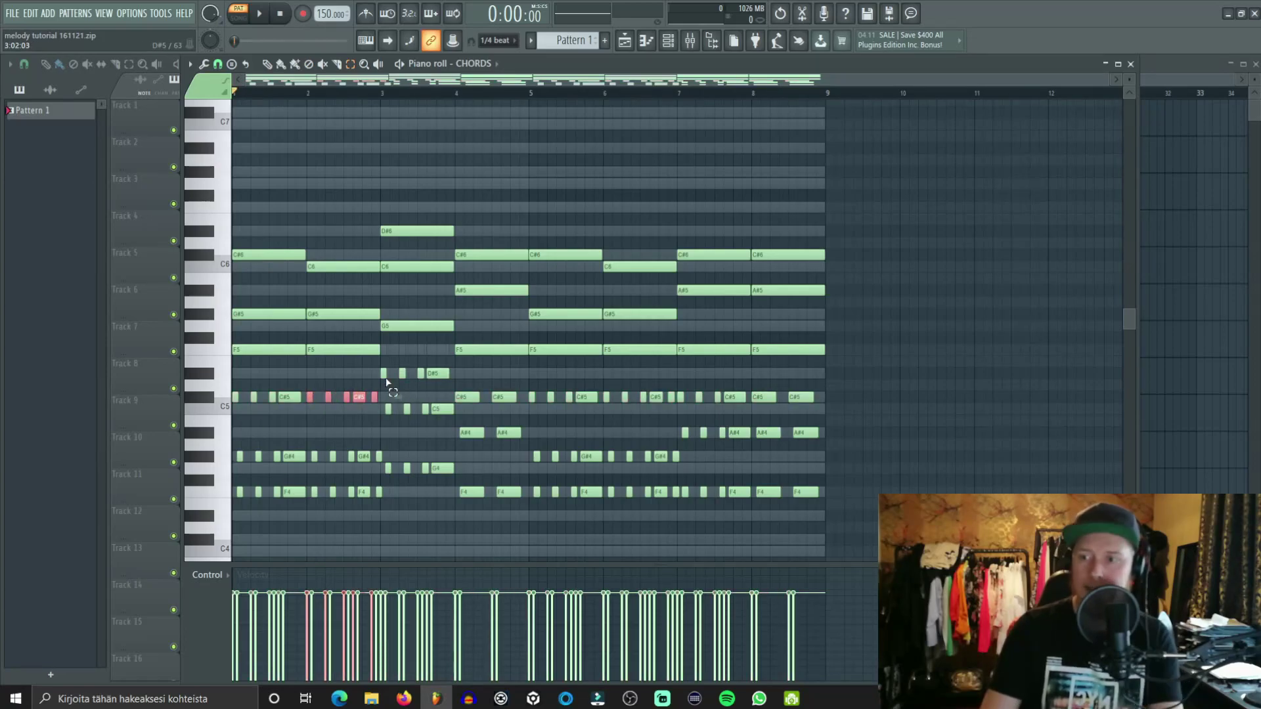
{"action": "key", "text": "shift+Down"}
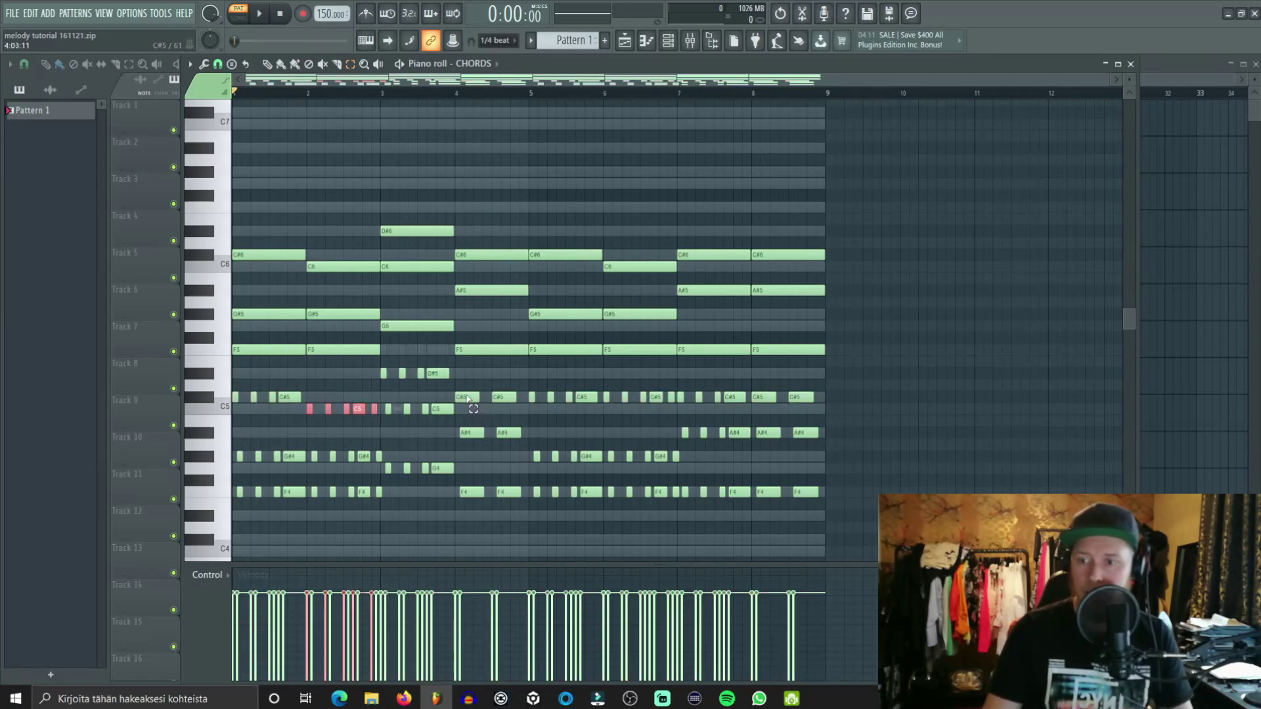
{"action": "left_click_drag", "start_coordinate": [610, 402], "coordinate": [673, 399]}
{"action": "key", "text": "shift+Down"}
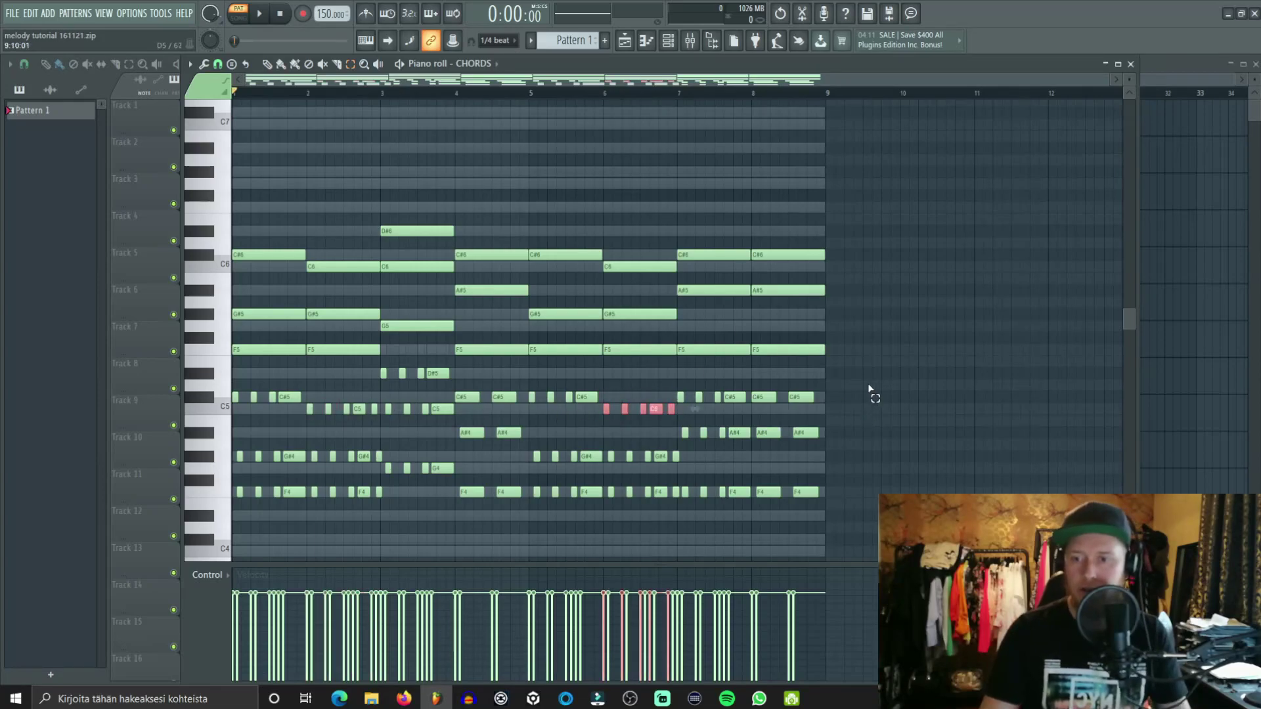
Step: Delete the original sustained chords, transpose all the rhythmic chord notes up one octave, and close the piano roll
{"action": "left_click_drag", "start_coordinate": [841, 360], "coordinate": [250, 203]}
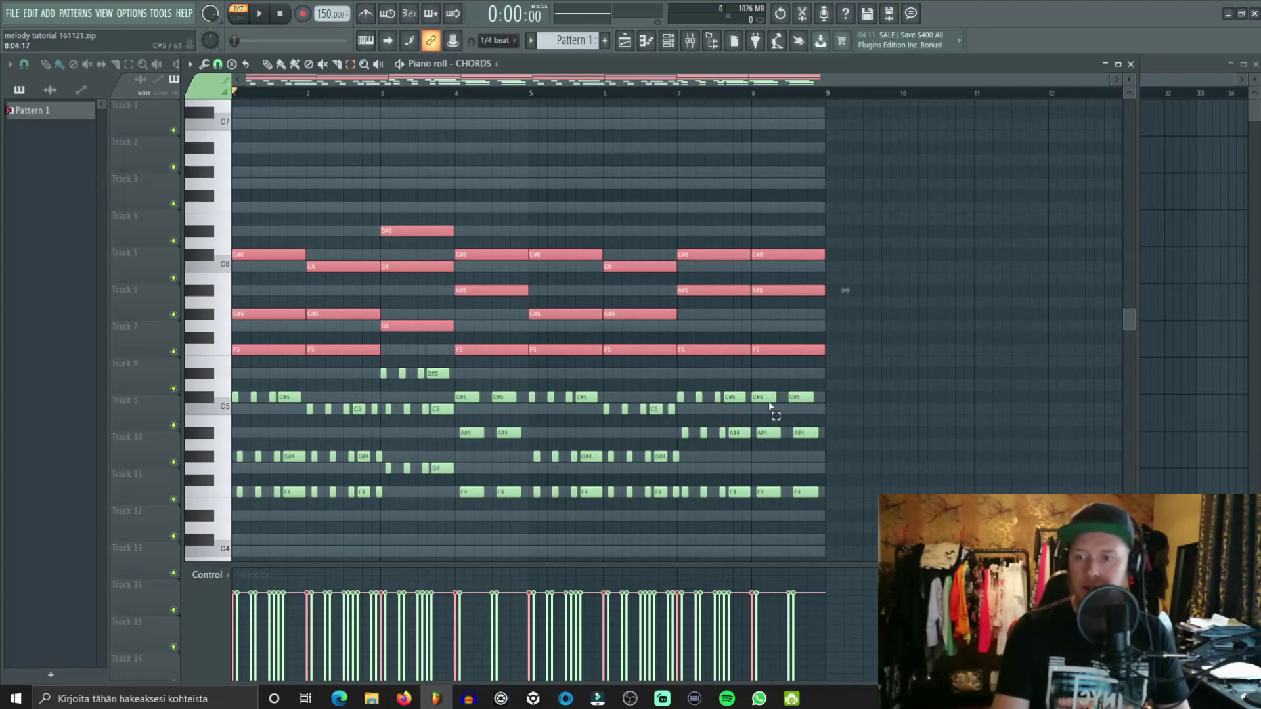
{"action": "key", "text": "Delete"}
{"action": "key", "text": "ctrl+a"}
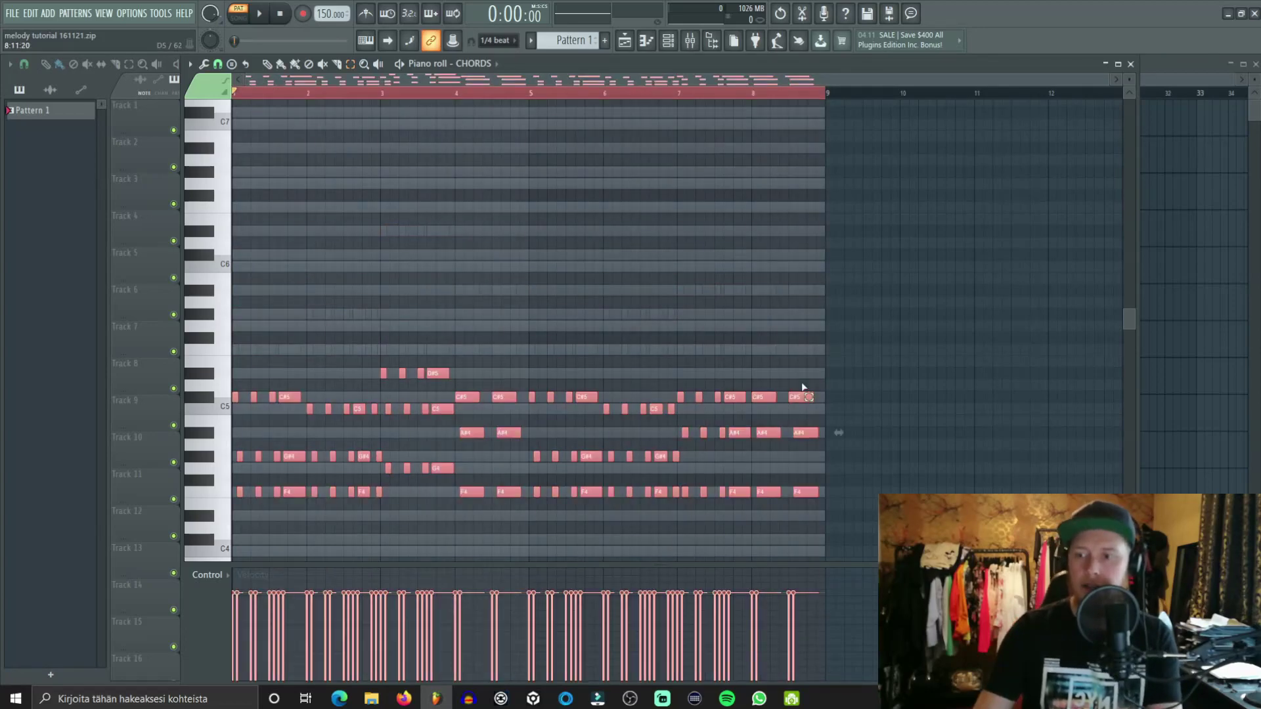
{"action": "key", "text": "ctrl+Up"}
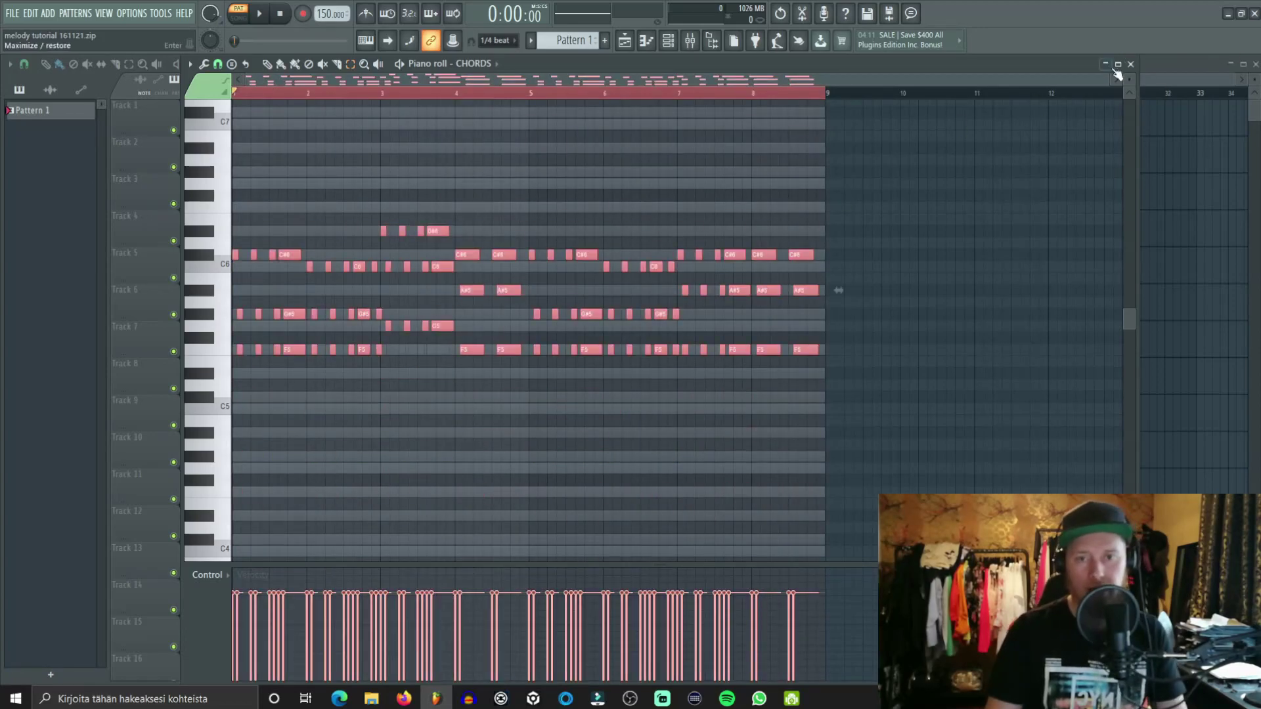
{"action": "left_click", "coordinate": [1130, 64]}
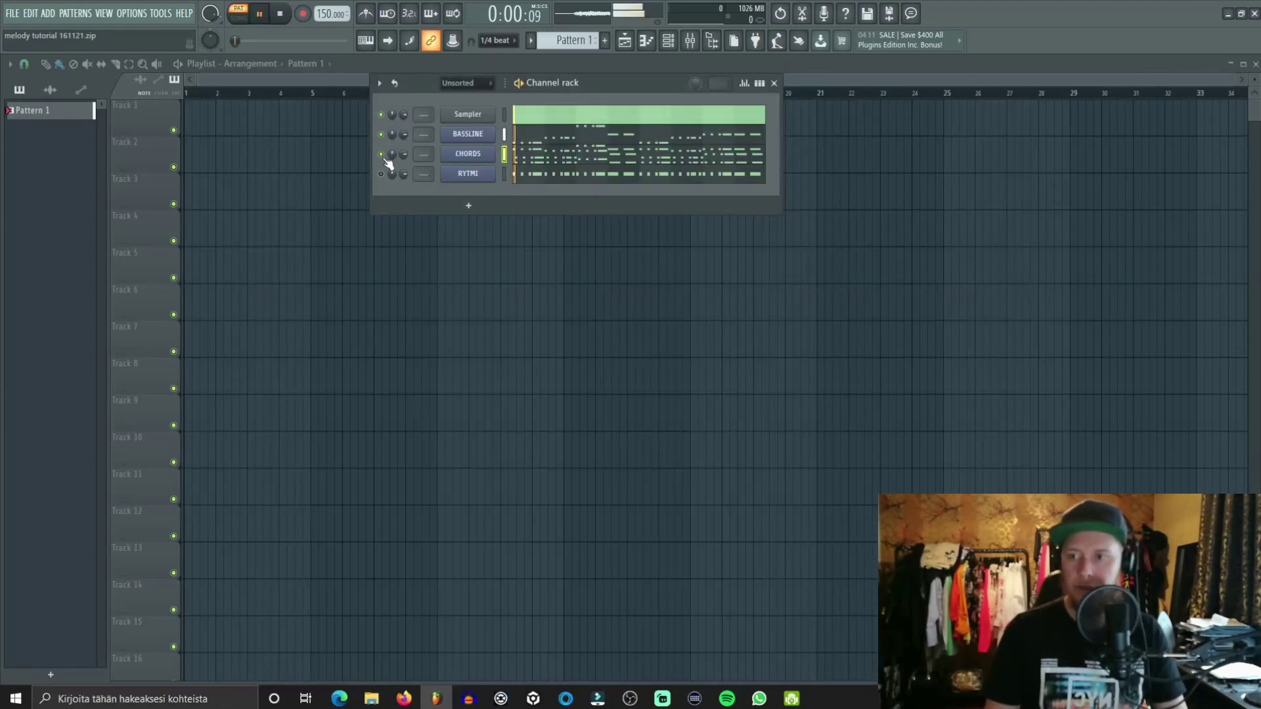
Step: Shift the top-line notes of CHORDS, including the D#6 notes in bar 3, to line up in time with the lower voices
{"action": "left_click", "coordinate": [526, 159]}
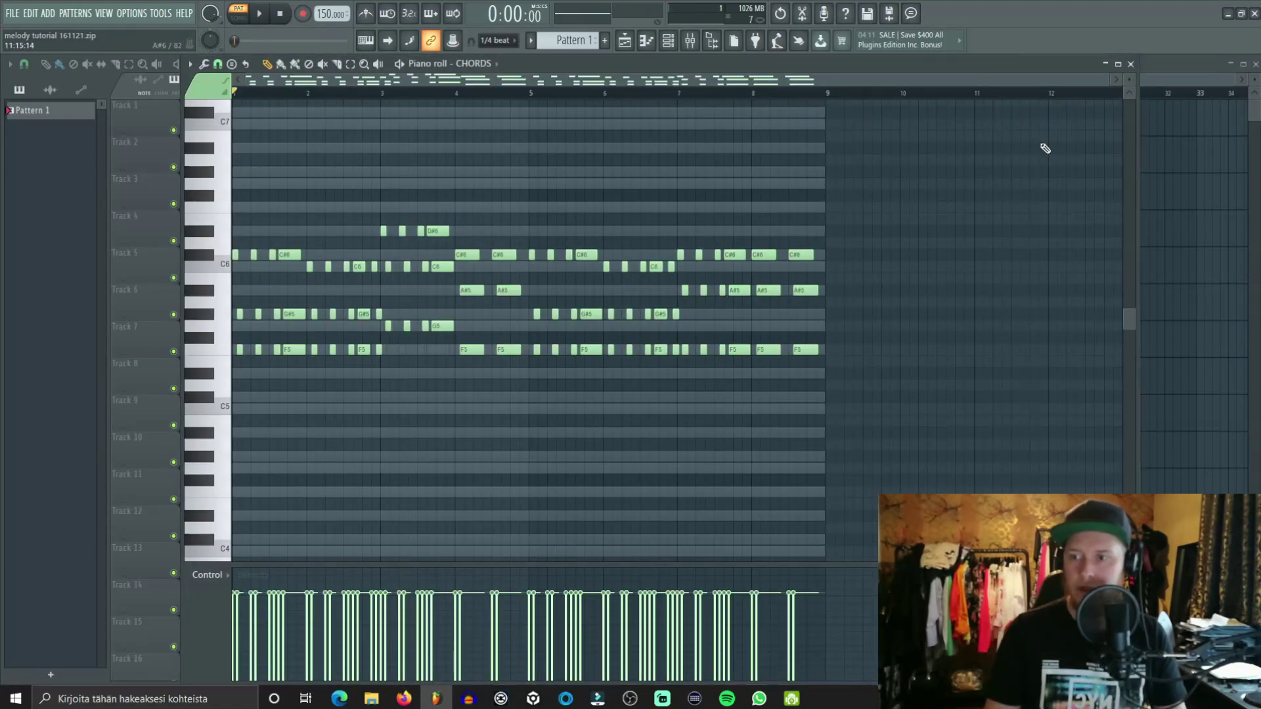
{"action": "left_click", "coordinate": [355, 66]}
{"action": "left_click_drag", "start_coordinate": [375, 272], "coordinate": [149, 248]}
{"action": "left_click_drag", "start_coordinate": [456, 249], "coordinate": [819, 258]}
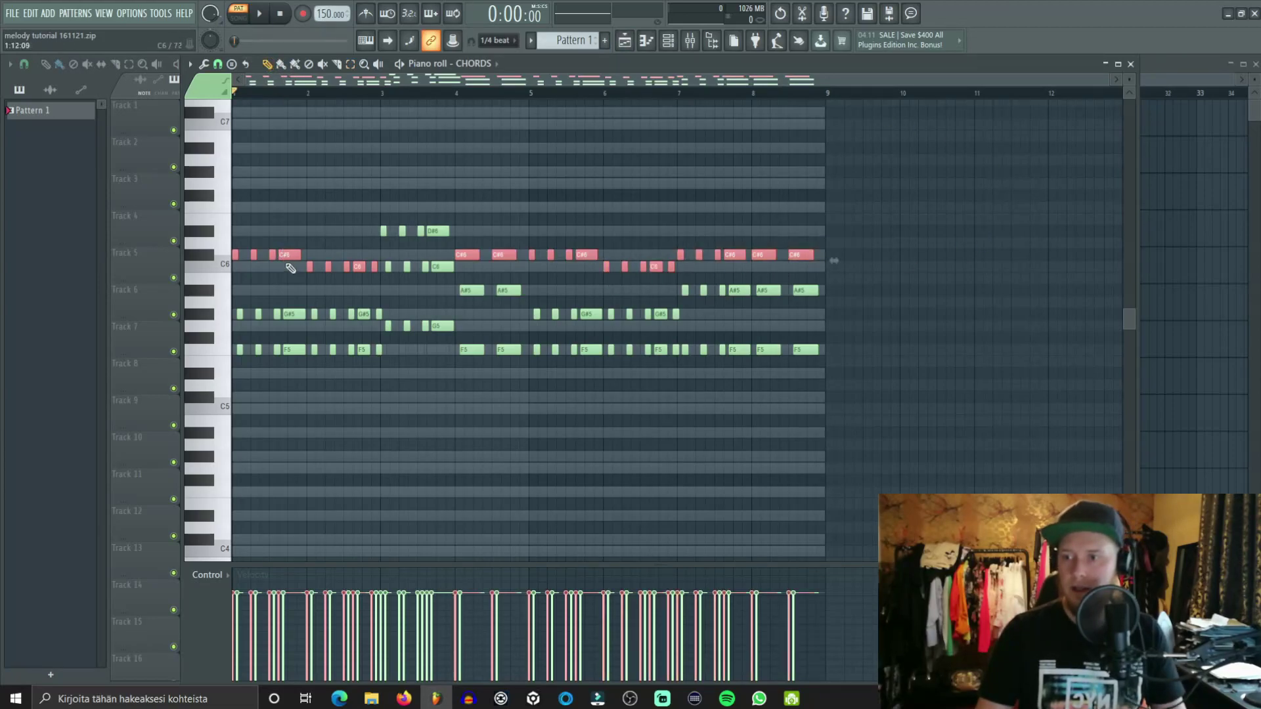
{"action": "left_click_drag", "start_coordinate": [290, 257], "coordinate": [295, 256]}
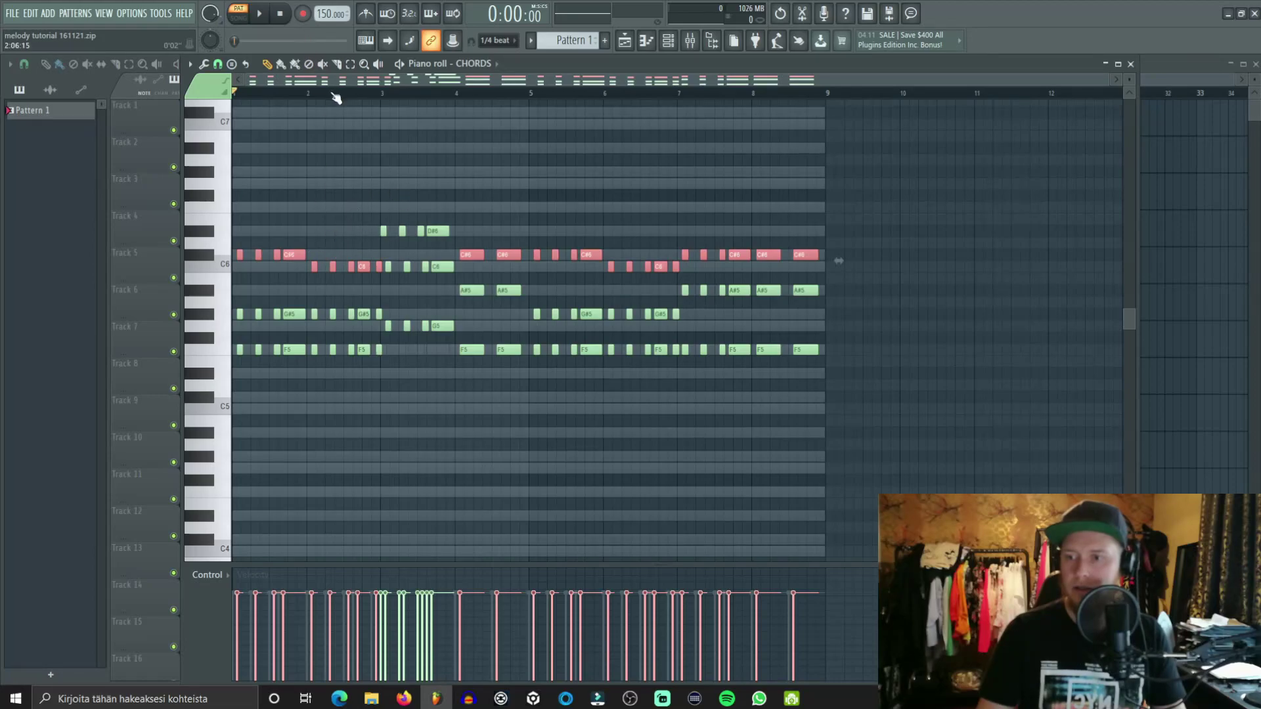
{"action": "left_click", "coordinate": [350, 63]}
{"action": "left_click_drag", "start_coordinate": [376, 218], "coordinate": [445, 230]}
{"action": "key", "text": "space"}
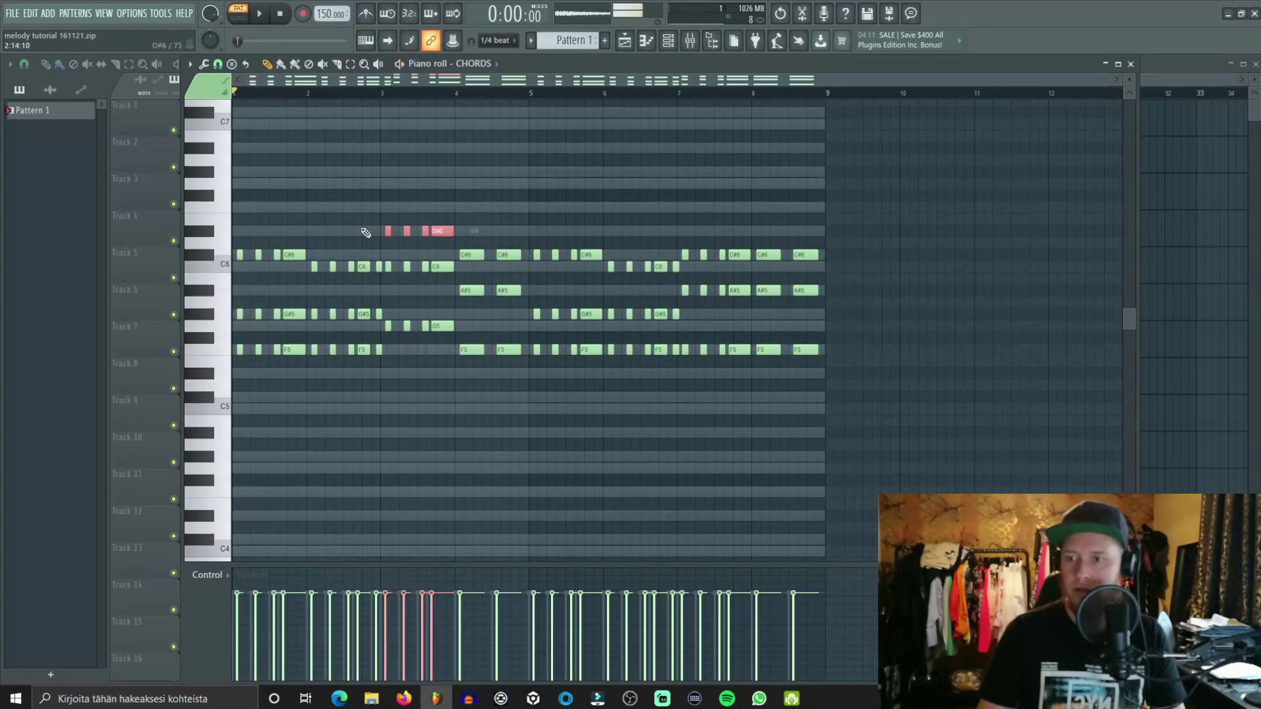
{"action": "key", "text": "space"}
Step: Shift all CHORDS notes earlier so that the first chord starts exactly at the beginning of bar 1
{"action": "scroll", "coordinate": [263, 94], "scroll_direction": "up", "scroll_amount": 5}
{"action": "left_click_drag", "start_coordinate": [320, 99], "coordinate": [295, 100]}
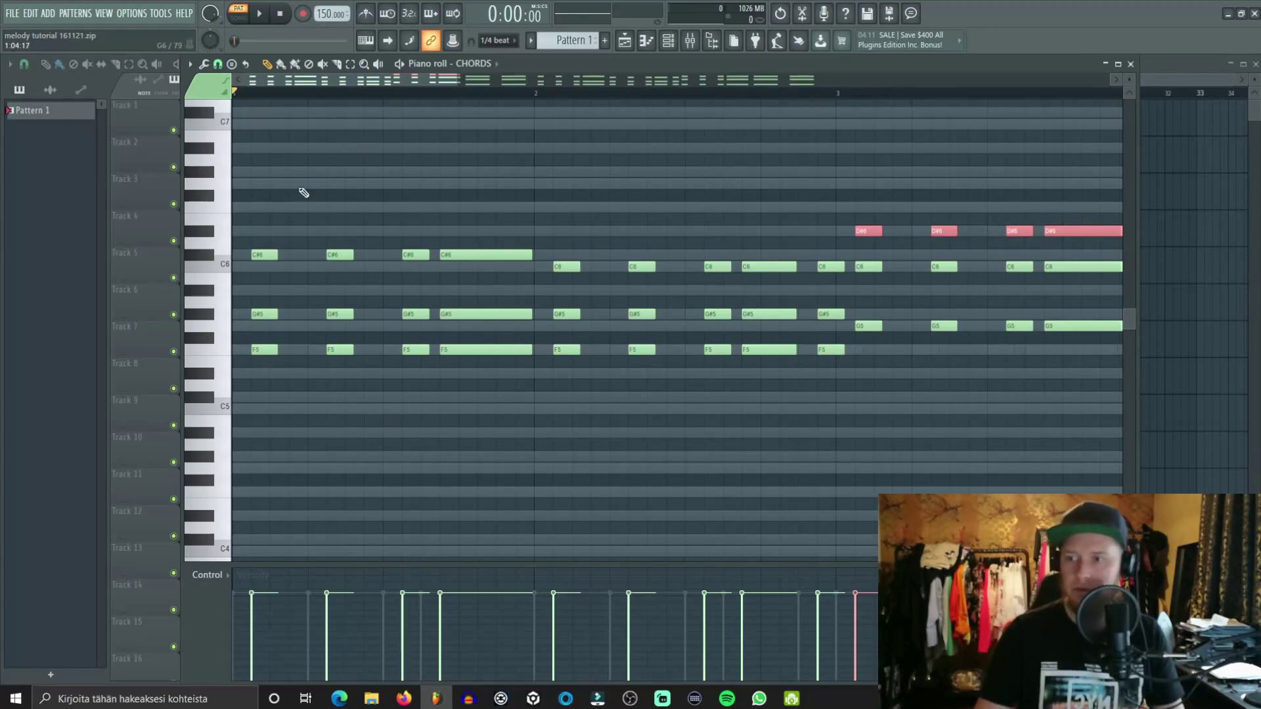
{"action": "key", "text": "ctrl+a"}
{"action": "key", "text": "shift+Left"}
Step: Play the pattern to check the rhythmic chords against the bassline, clear the note selection, and close the piano roll
{"action": "key", "text": "space"}
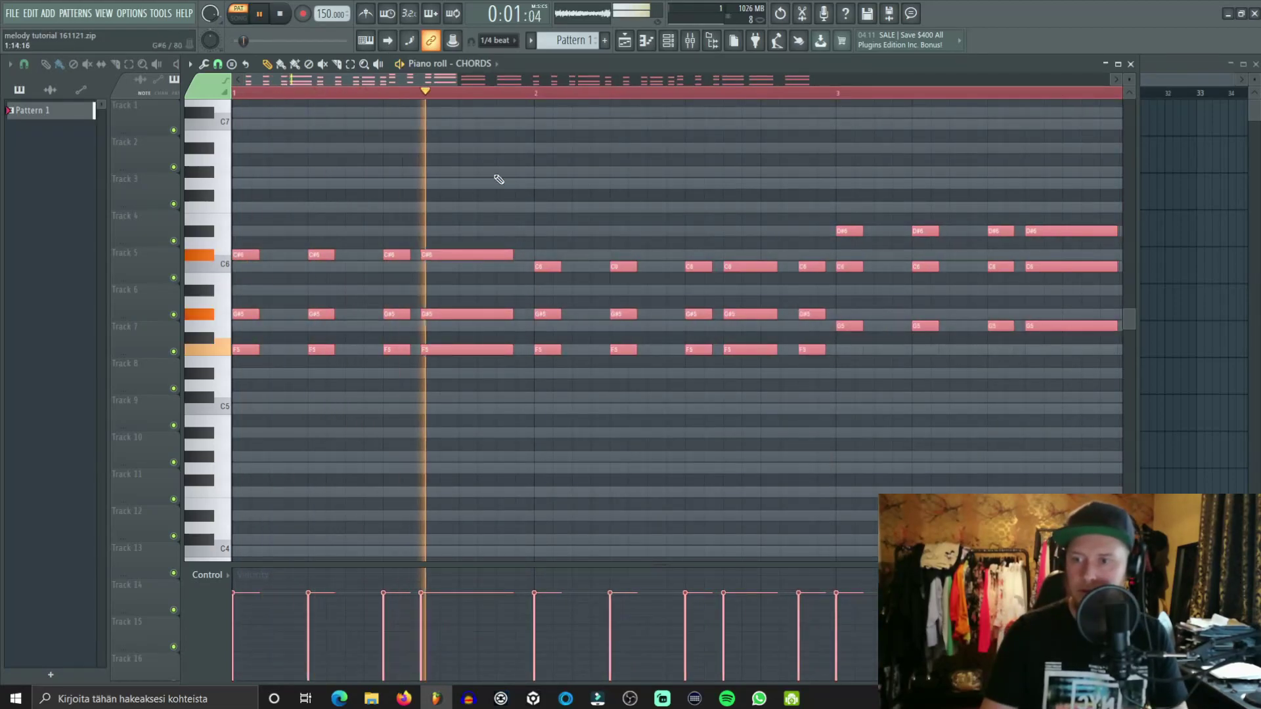
{"action": "scroll", "coordinate": [573, 104], "scroll_direction": "down", "scroll_amount": 5}
{"action": "scroll", "coordinate": [576, 98], "scroll_direction": "down", "scroll_amount": 2}
{"action": "scroll", "coordinate": [668, 305], "scroll_direction": "up", "scroll_amount": 5}
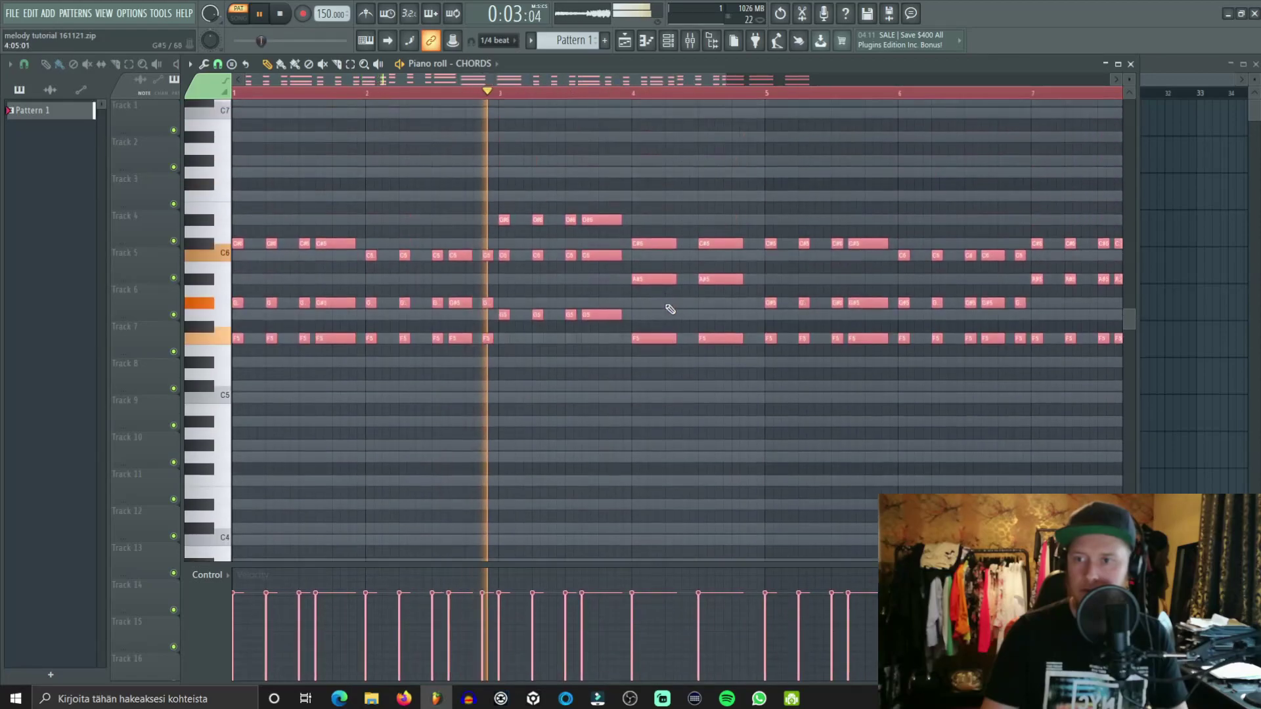
{"action": "left_click", "coordinate": [638, 450], "text": "ctrl"}
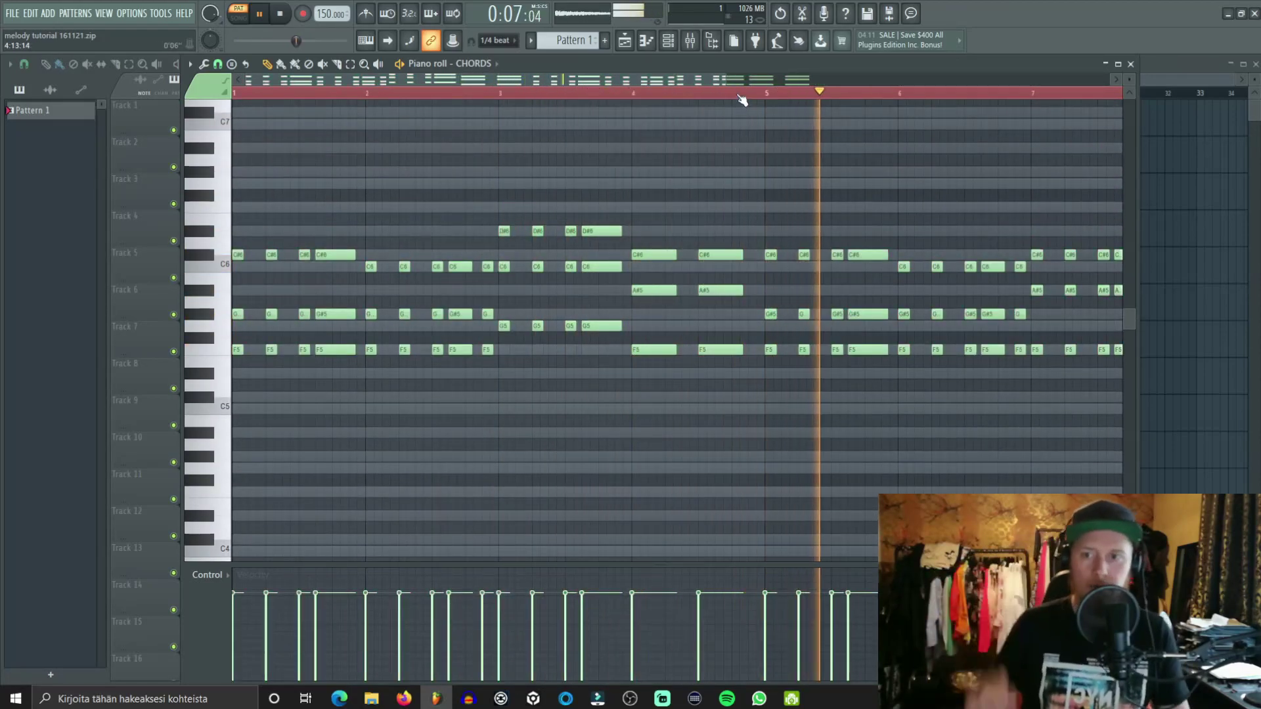
{"action": "scroll", "coordinate": [746, 99], "scroll_direction": "down", "scroll_amount": 3}
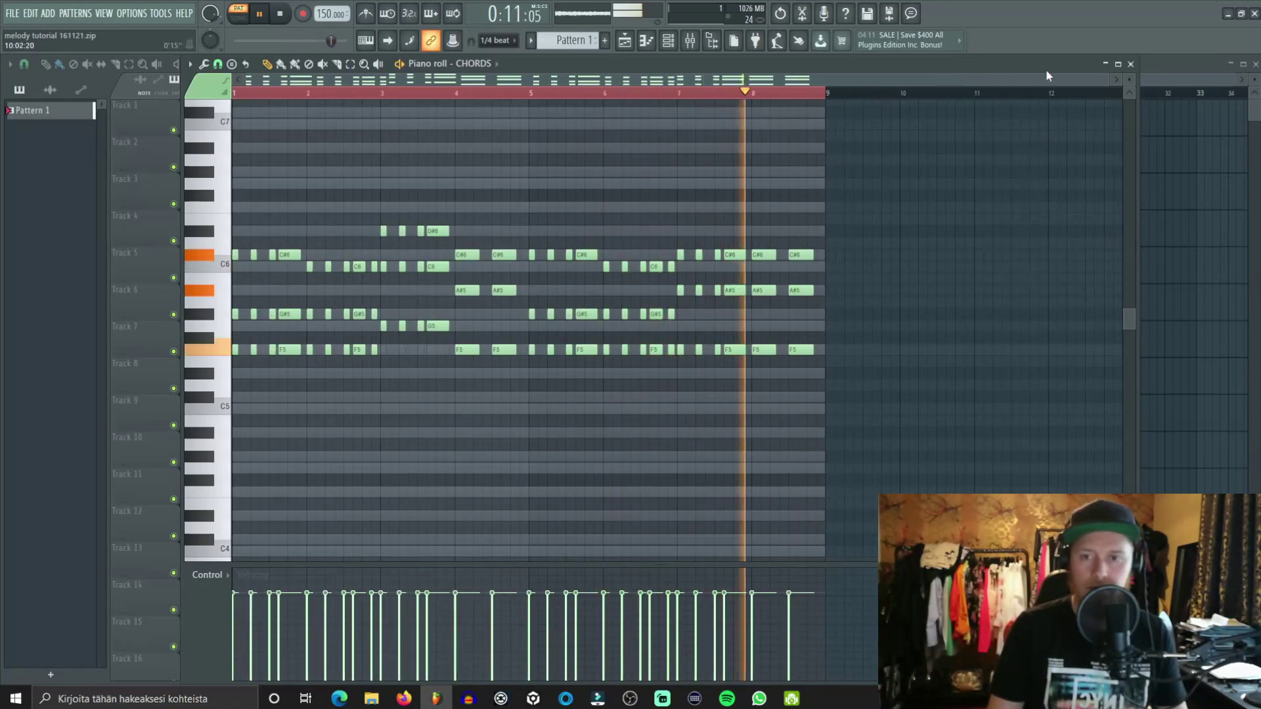
{"action": "key", "text": "space"}
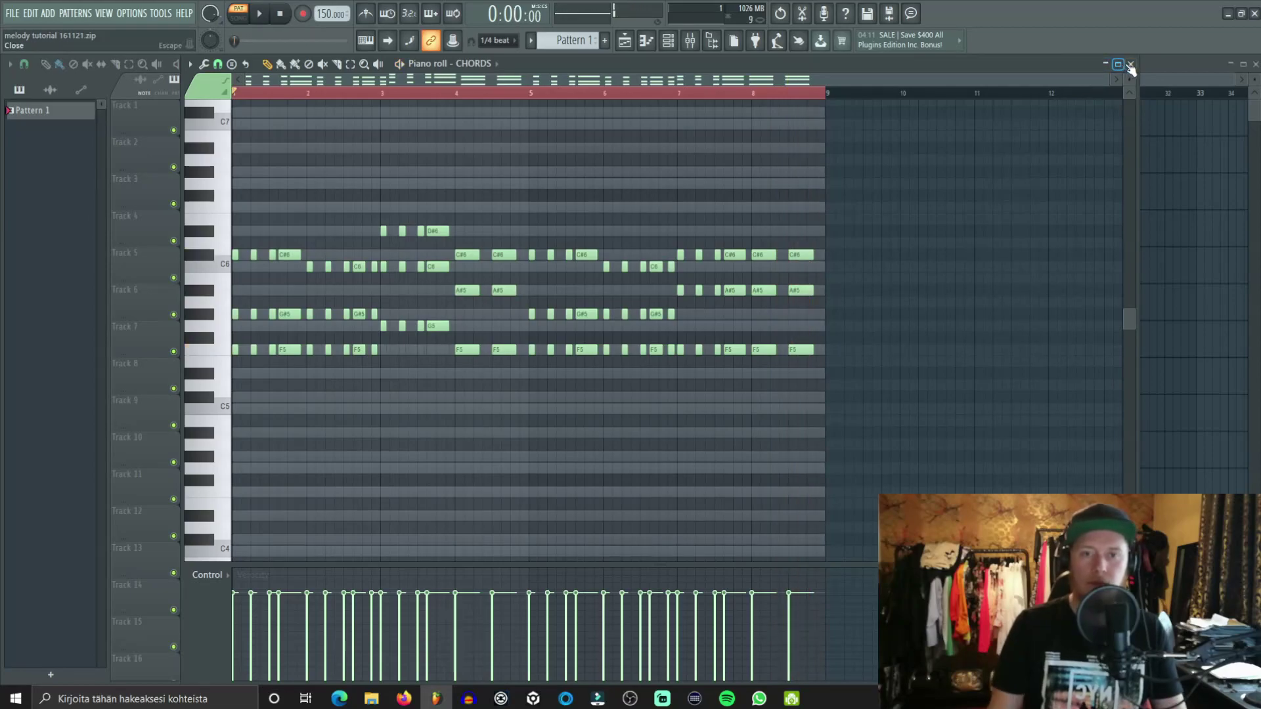
{"action": "left_click", "coordinate": [1129, 64]}
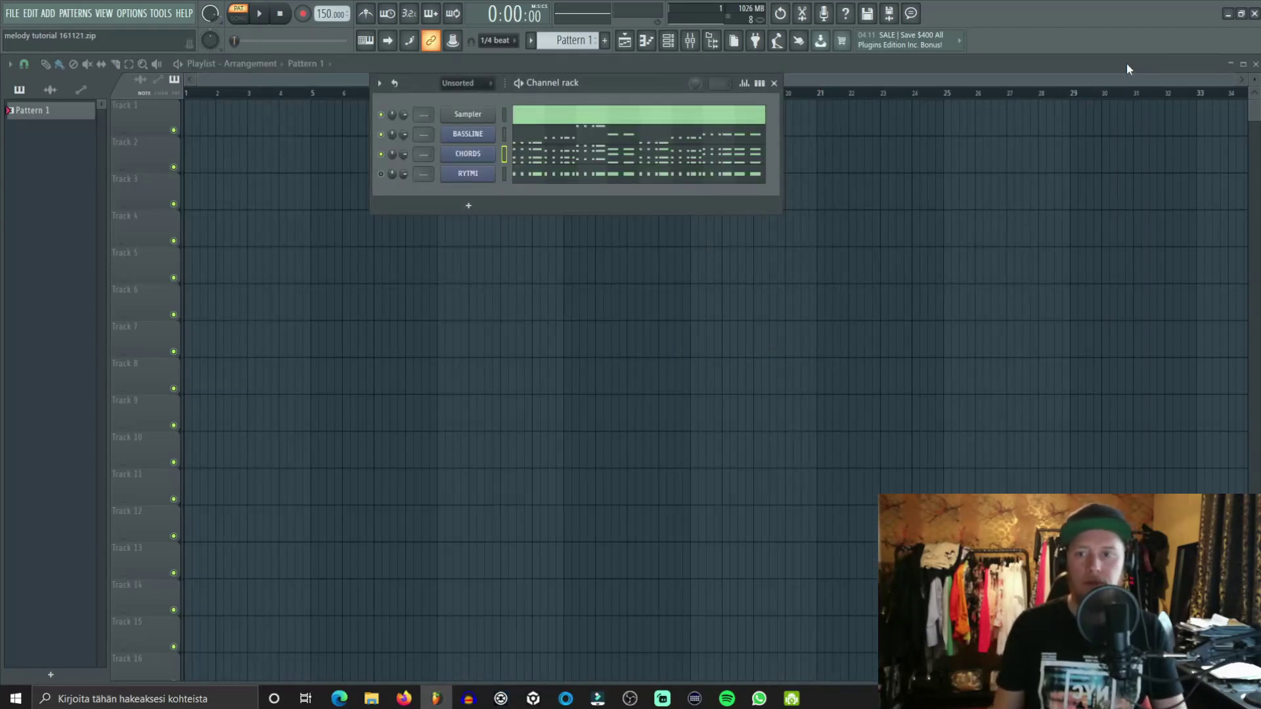
Step: Add a new FL Keys channel and rename it TOP LEAD
{"action": "left_click", "coordinate": [476, 206]}
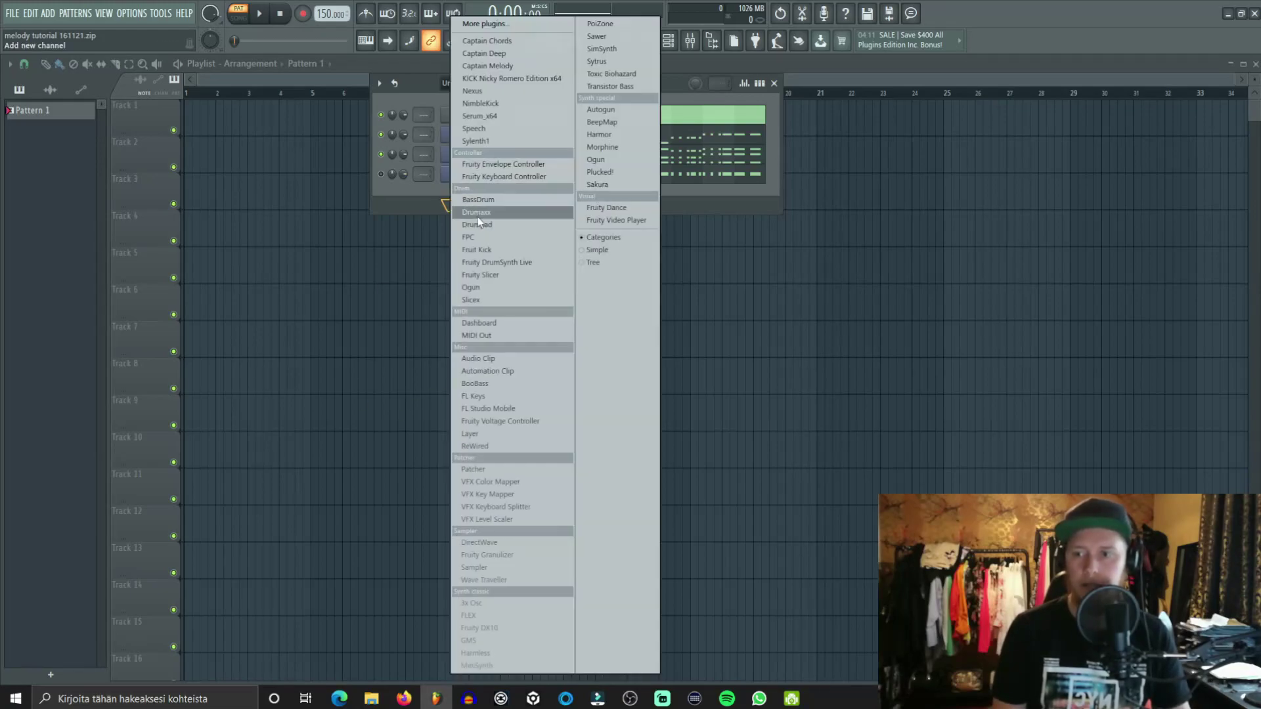
{"action": "left_click", "coordinate": [525, 397]}
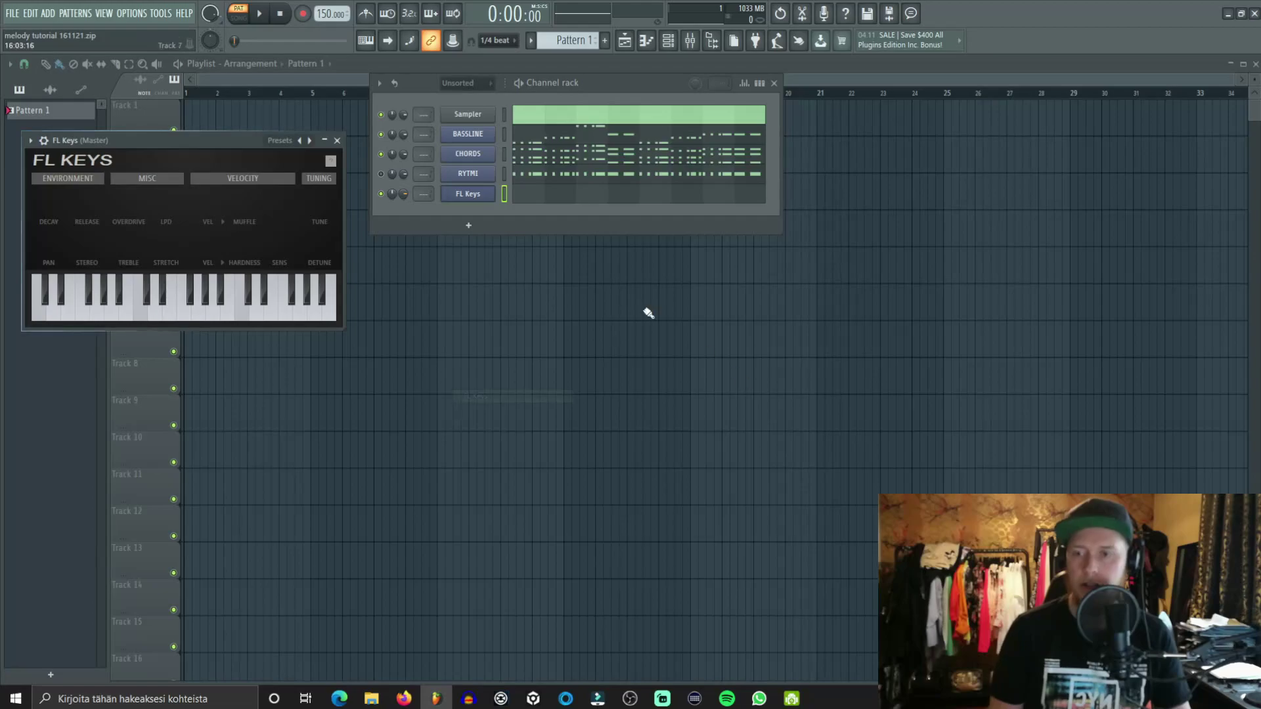
{"action": "right_click", "coordinate": [492, 192]}
{"action": "left_click", "coordinate": [514, 223]}
{"action": "type", "text": "TOP LEA"}
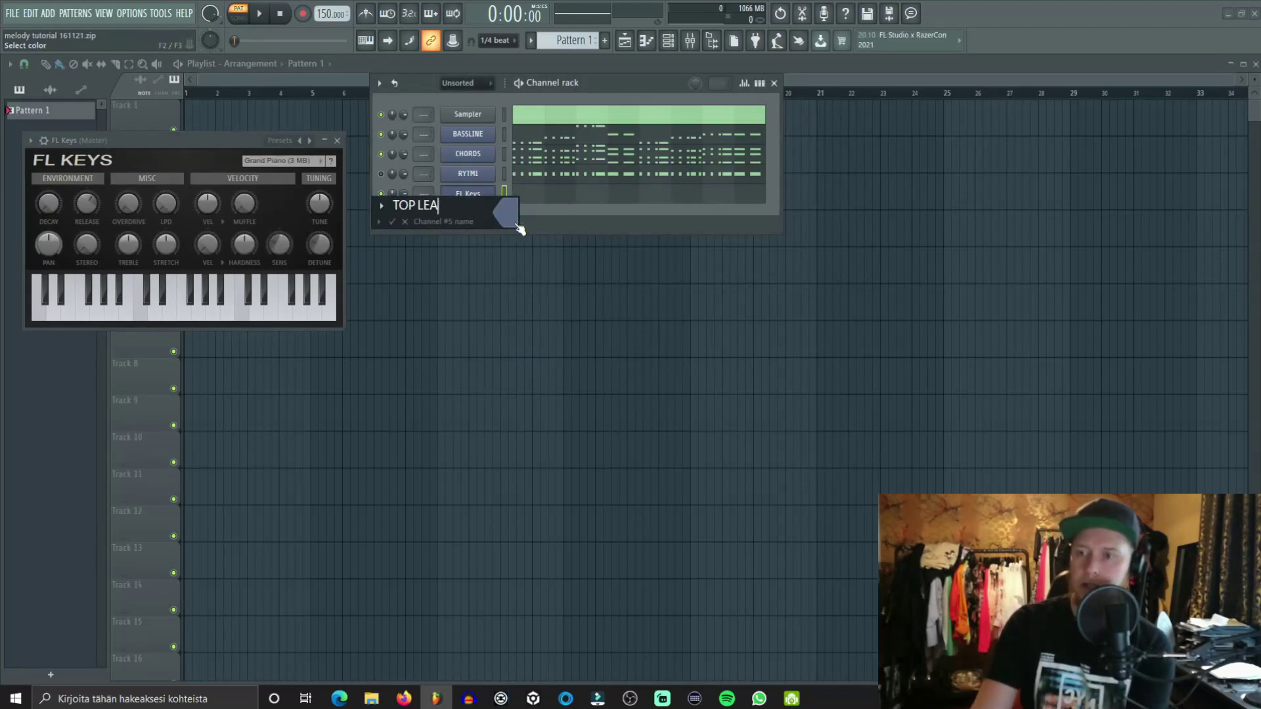
{"action": "type", "text": "D"}
{"action": "key", "text": "Return"}
Step: Copy the RYTMI rhythm notes into the empty TOP LEAD channel
{"action": "left_click", "coordinate": [530, 196]}
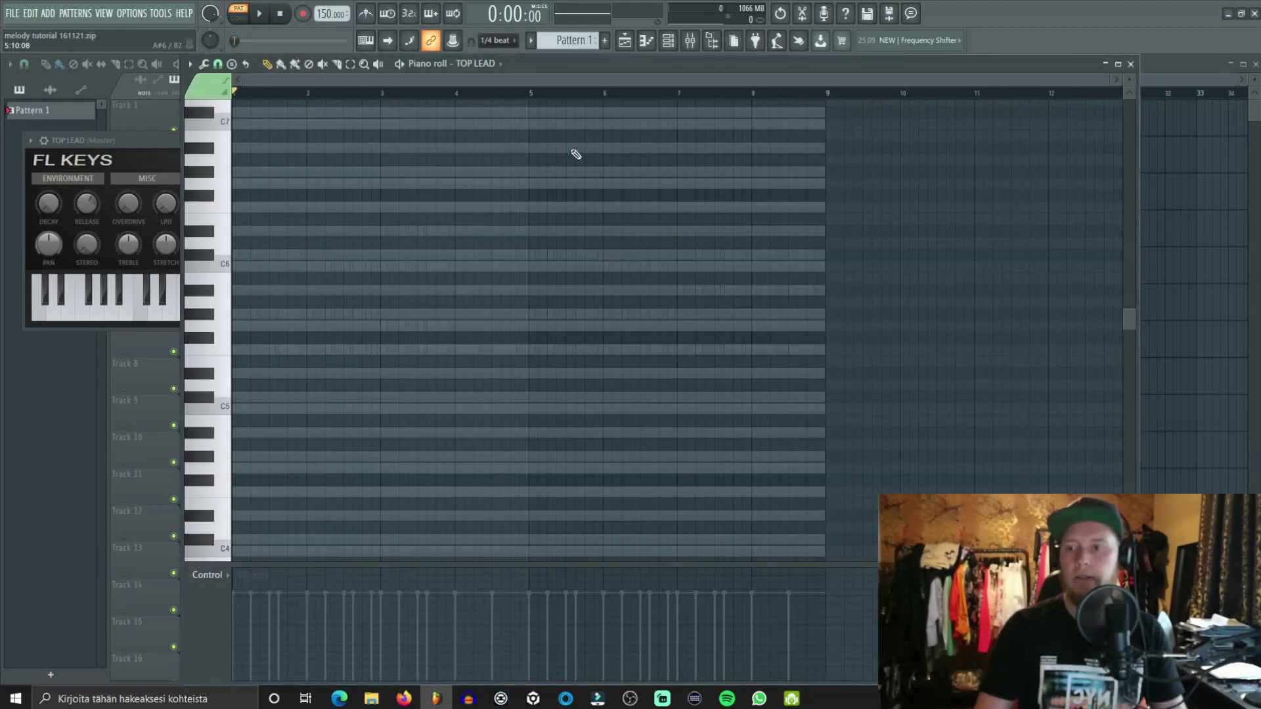
{"action": "left_click", "coordinate": [1130, 64]}
{"action": "left_click", "coordinate": [521, 141]}
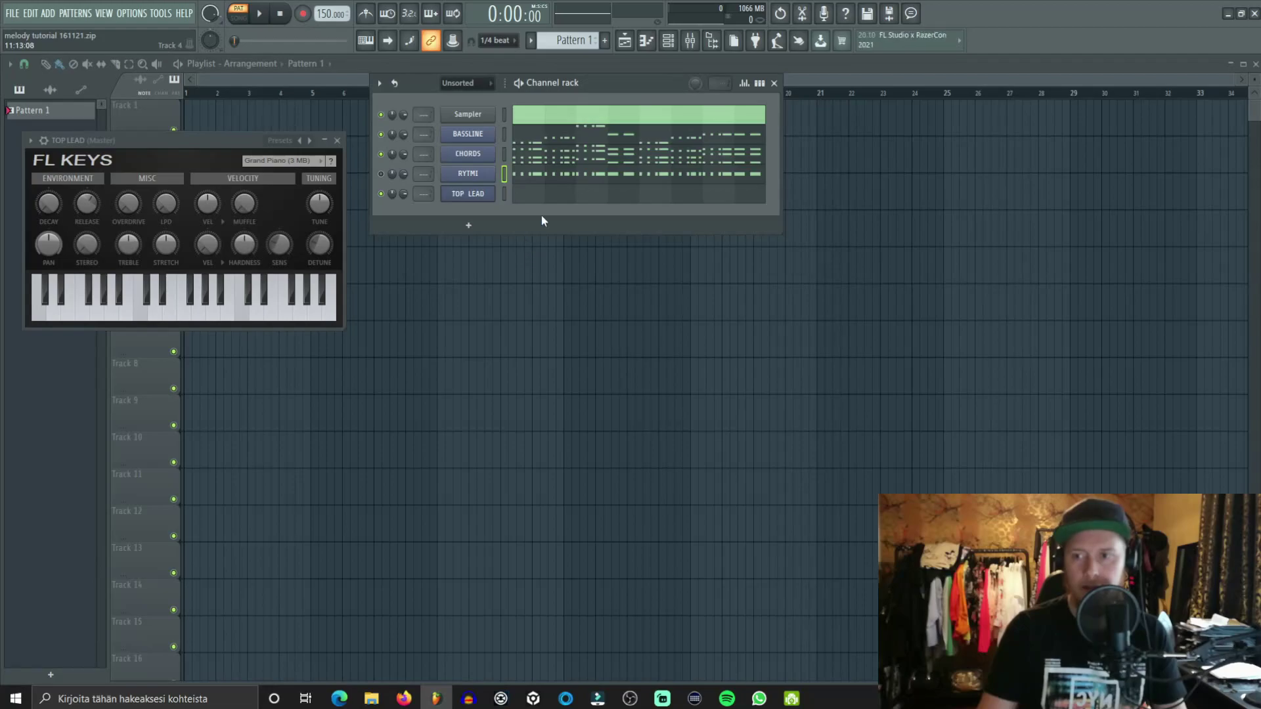
{"action": "key", "text": "ctrl+v"}
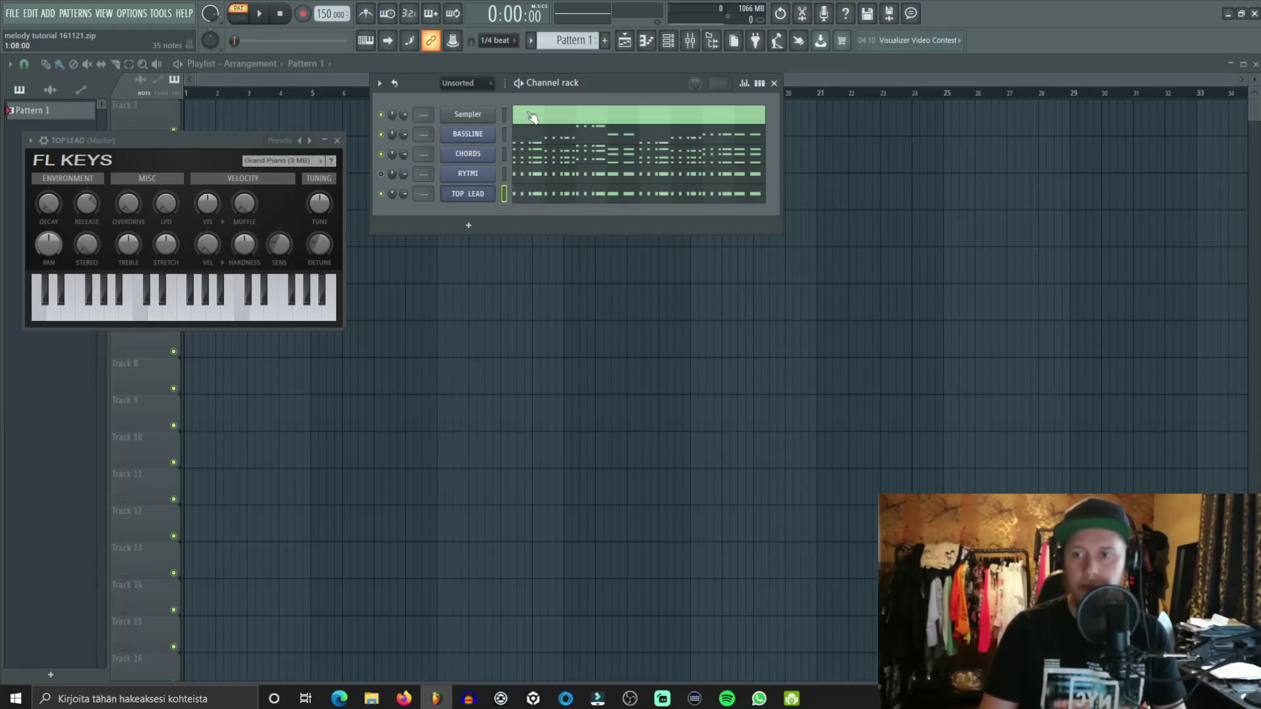
Step: Raise the first note of TOP LEAD to D#6 and the second note to G#5
{"action": "left_click", "coordinate": [537, 196]}
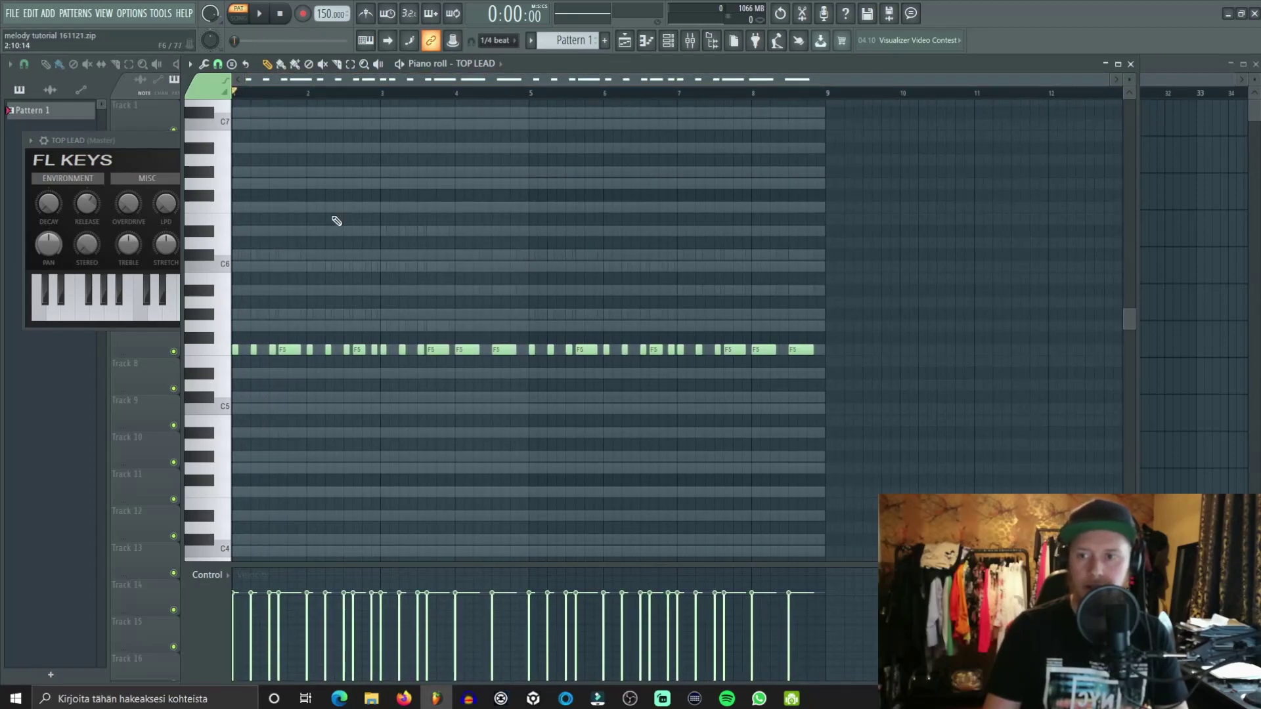
{"action": "left_click_drag", "start_coordinate": [1109, 82], "coordinate": [455, 127]}
{"action": "left_click_drag", "start_coordinate": [255, 350], "coordinate": [207, 239]}
{"action": "left_click_drag", "start_coordinate": [325, 350], "coordinate": [325, 255]}
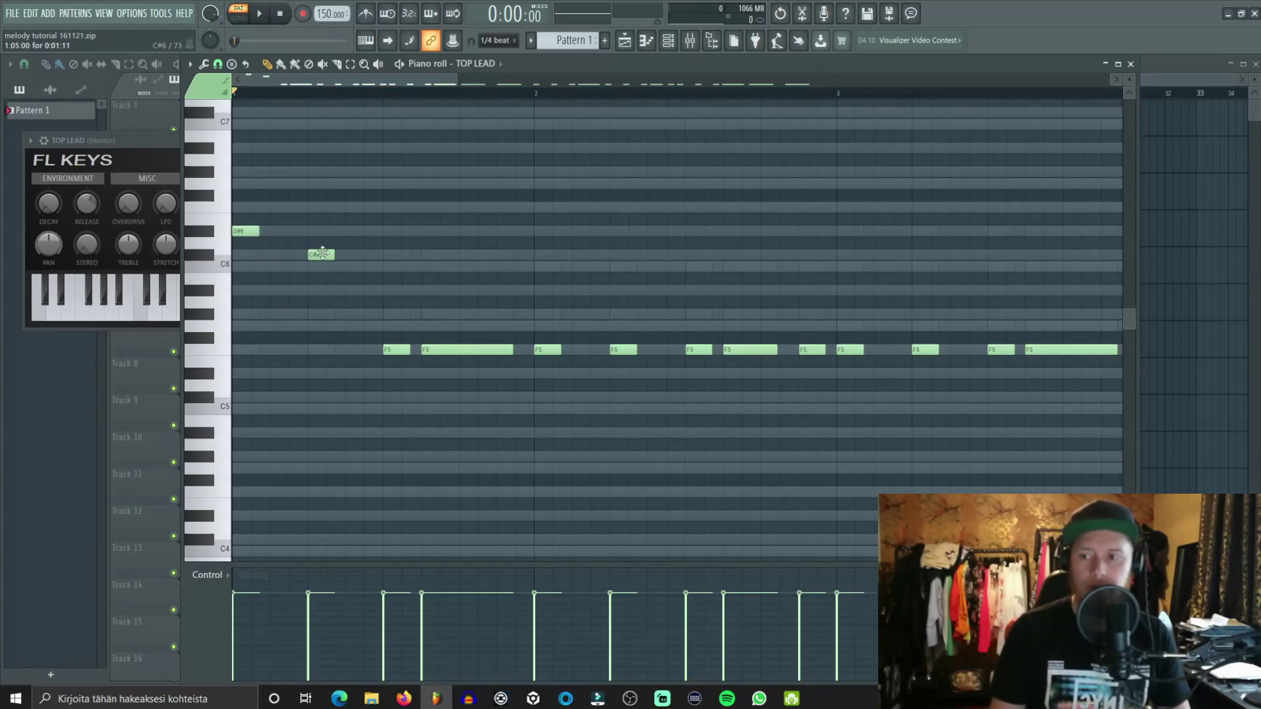
{"action": "left_click_drag", "start_coordinate": [323, 253], "coordinate": [319, 254]}
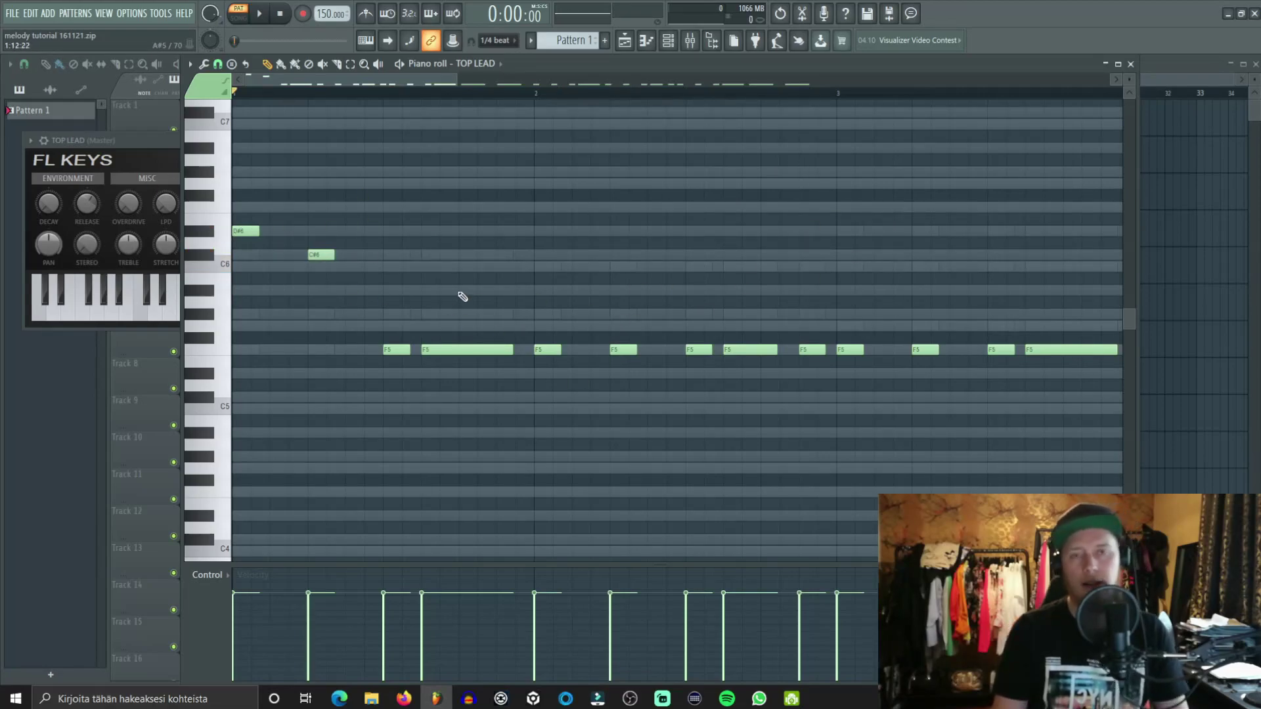
{"action": "left_click", "coordinate": [211, 234]}
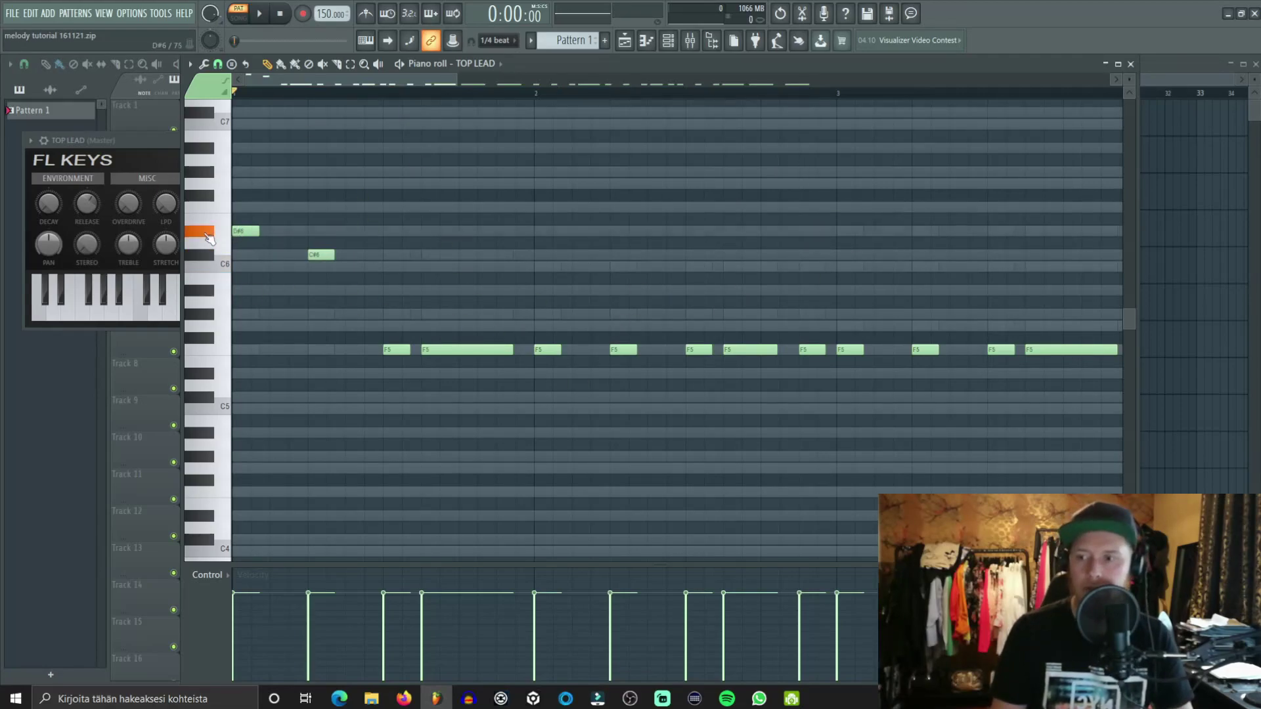
{"action": "left_click_drag", "start_coordinate": [317, 252], "coordinate": [318, 313]}
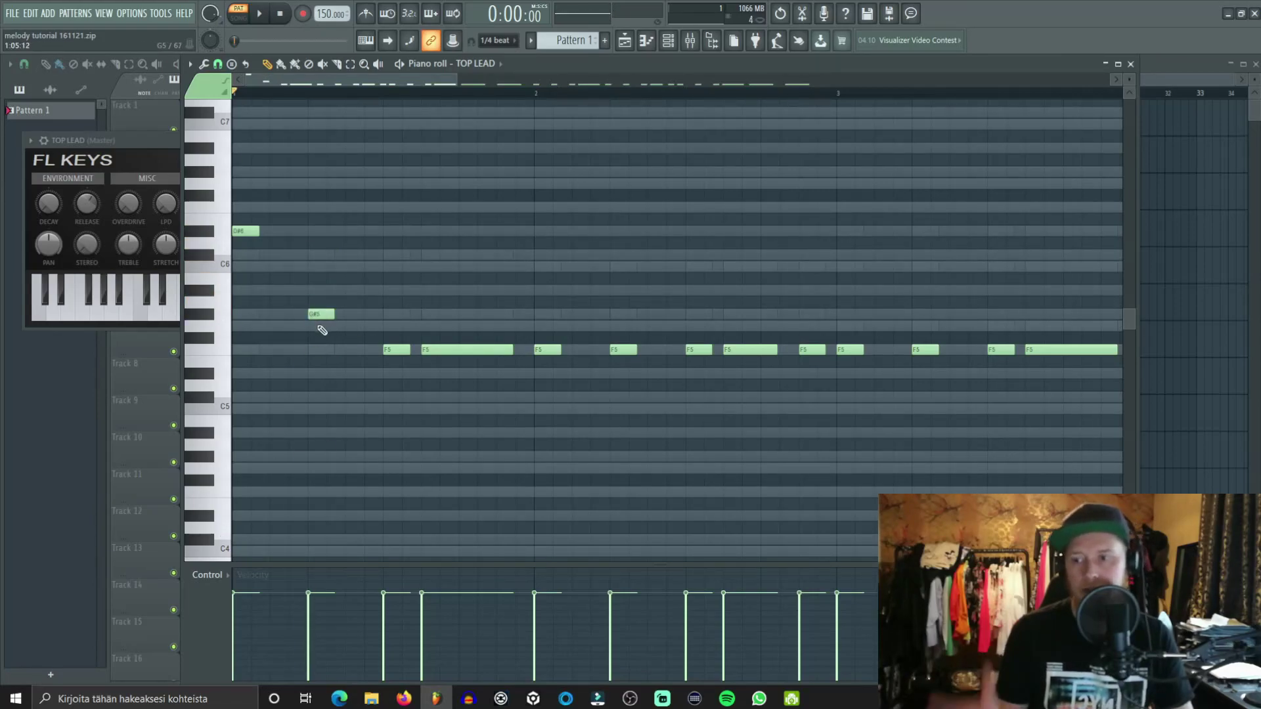
Step: Try the second, third and fourth TOP LEAD notes at C#6, C6 and A#5, and play the pattern
{"action": "mouse_move", "coordinate": [316, 264]}
{"action": "left_mouse_down"}
{"action": "mouse_move", "coordinate": [291, 245]}
{"action": "mouse_move", "coordinate": [297, 189]}
{"action": "mouse_move", "coordinate": [316, 257]}
{"action": "left_mouse_up"}
{"action": "right_click", "coordinate": [321, 314]}
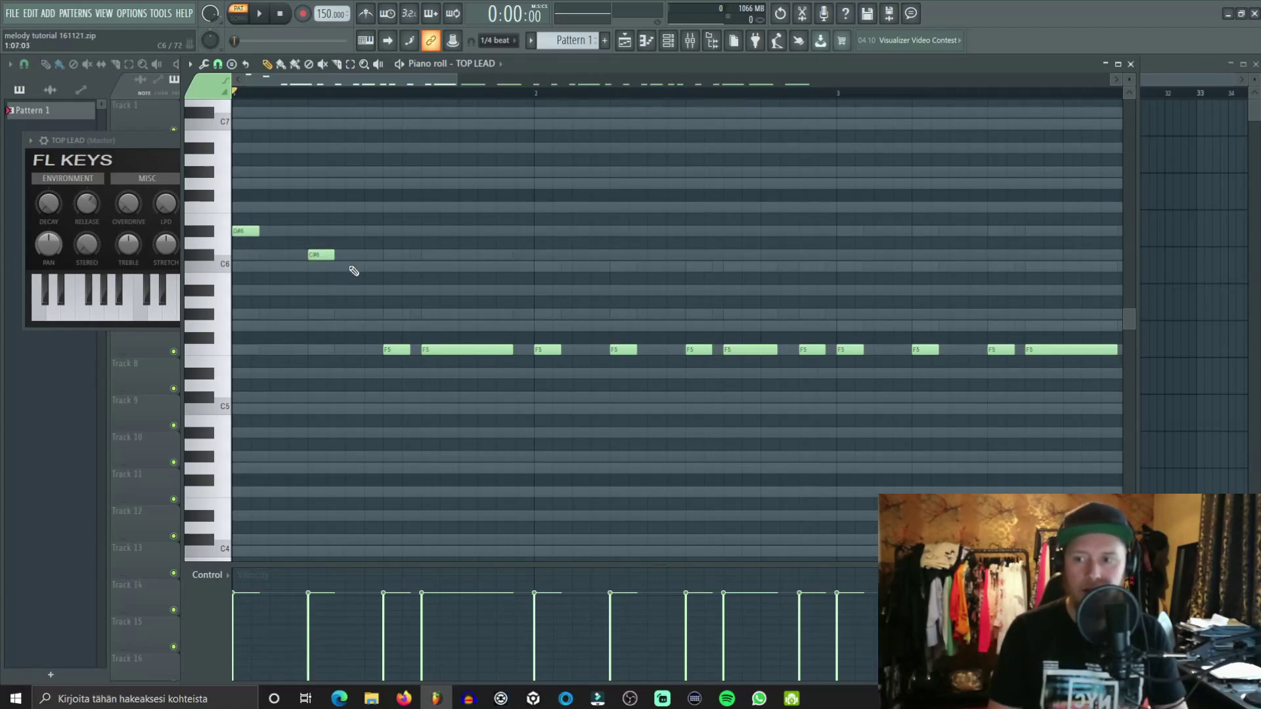
{"action": "left_click_drag", "start_coordinate": [396, 350], "coordinate": [394, 266]}
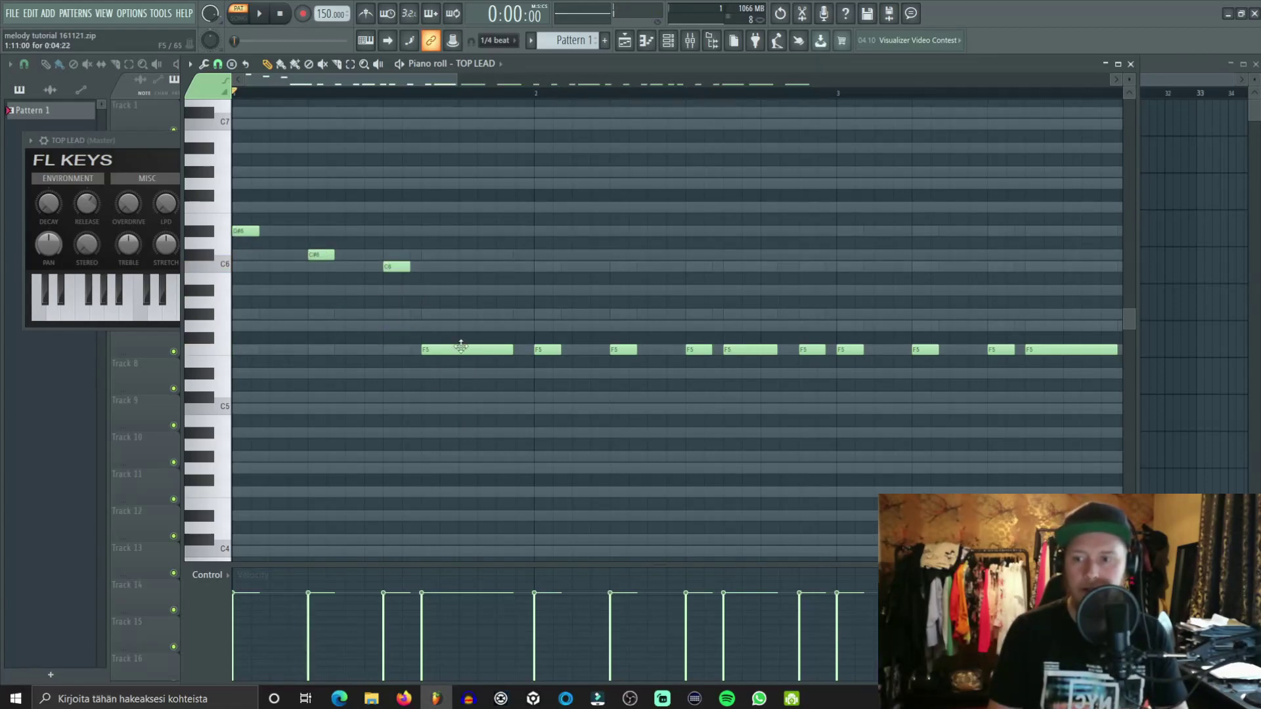
{"action": "left_click_drag", "start_coordinate": [458, 346], "coordinate": [463, 290]}
{"action": "key", "text": "space"}
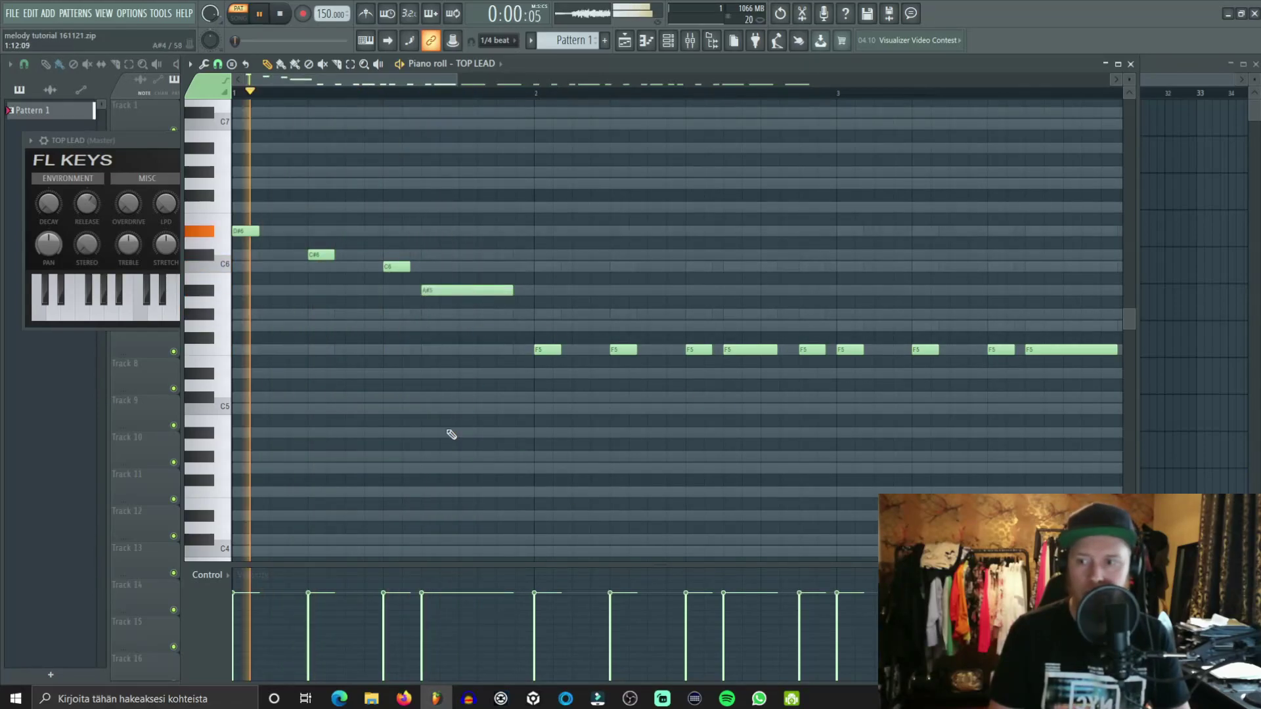
{"action": "key", "text": "space"}
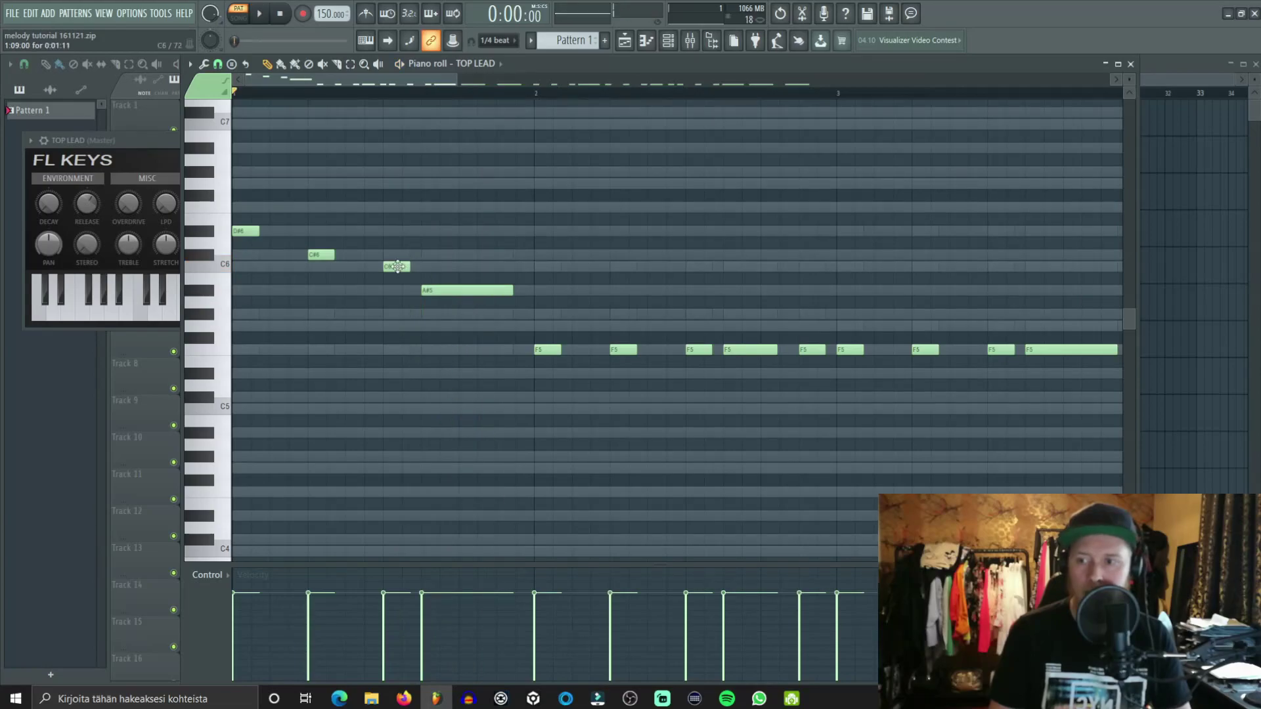
Step: Set the four TOP LEAD notes in bar 1 to C#6, C6, A#5 and C6, and play the pattern
{"action": "left_click_drag", "start_coordinate": [396, 267], "coordinate": [463, 267]}
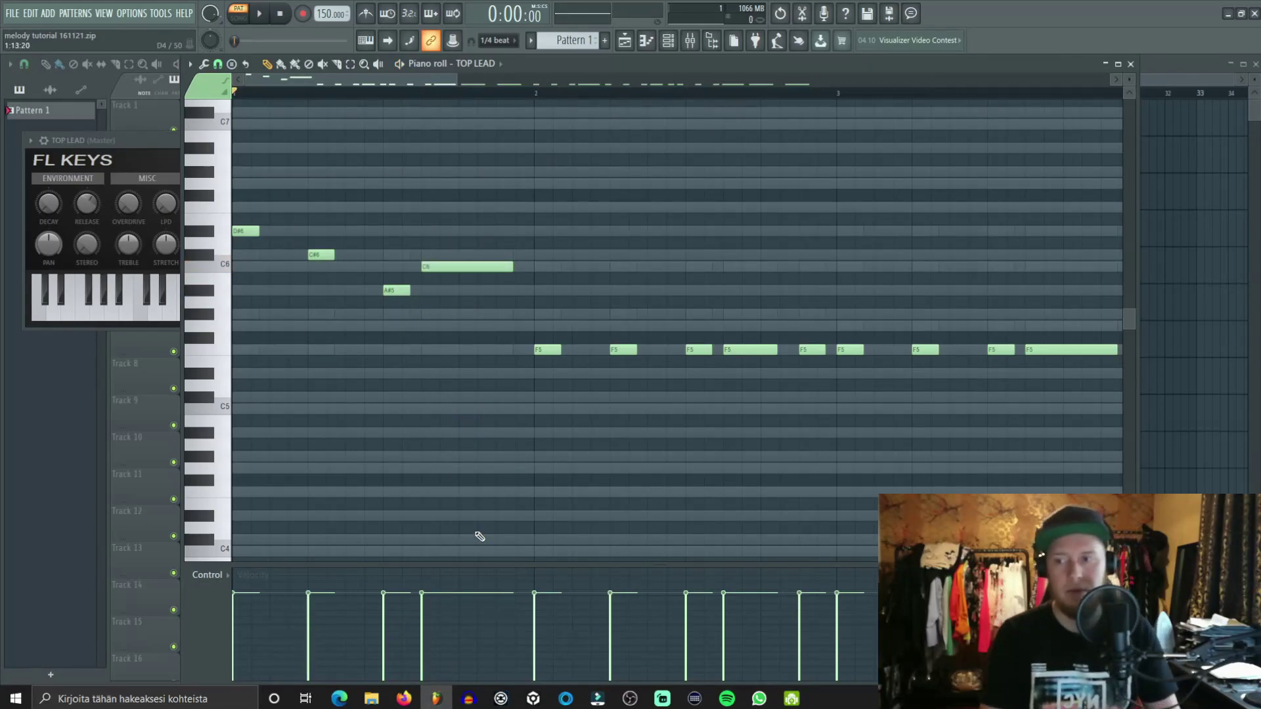
{"action": "left_click_drag", "start_coordinate": [247, 232], "coordinate": [247, 254]}
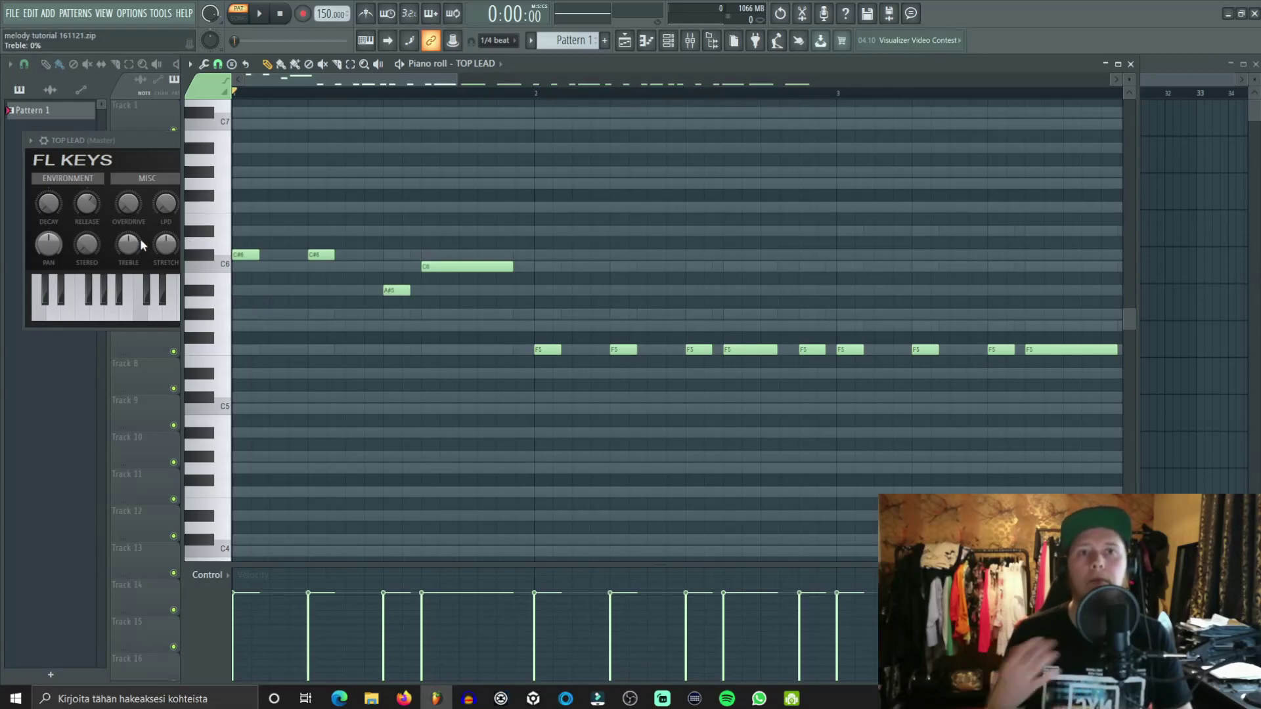
{"action": "key", "text": "space"}
{"action": "left_click_drag", "start_coordinate": [320, 254], "coordinate": [322, 267]}
{"action": "key", "text": "space"}
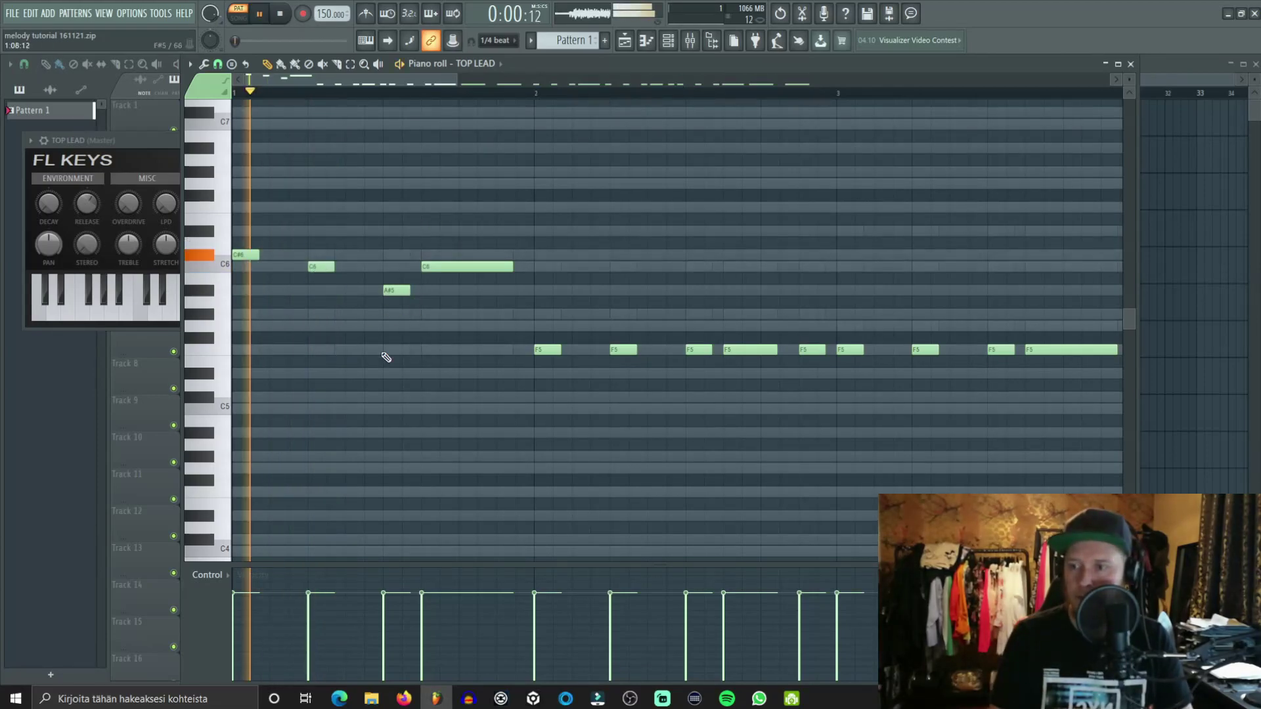
Step: Raise the first note of bar 2 to C6 and the second note to C#6
{"action": "left_click_drag", "start_coordinate": [550, 350], "coordinate": [549, 265]}
{"action": "key", "text": "space"}
{"action": "left_click_drag", "start_coordinate": [618, 349], "coordinate": [622, 253]}
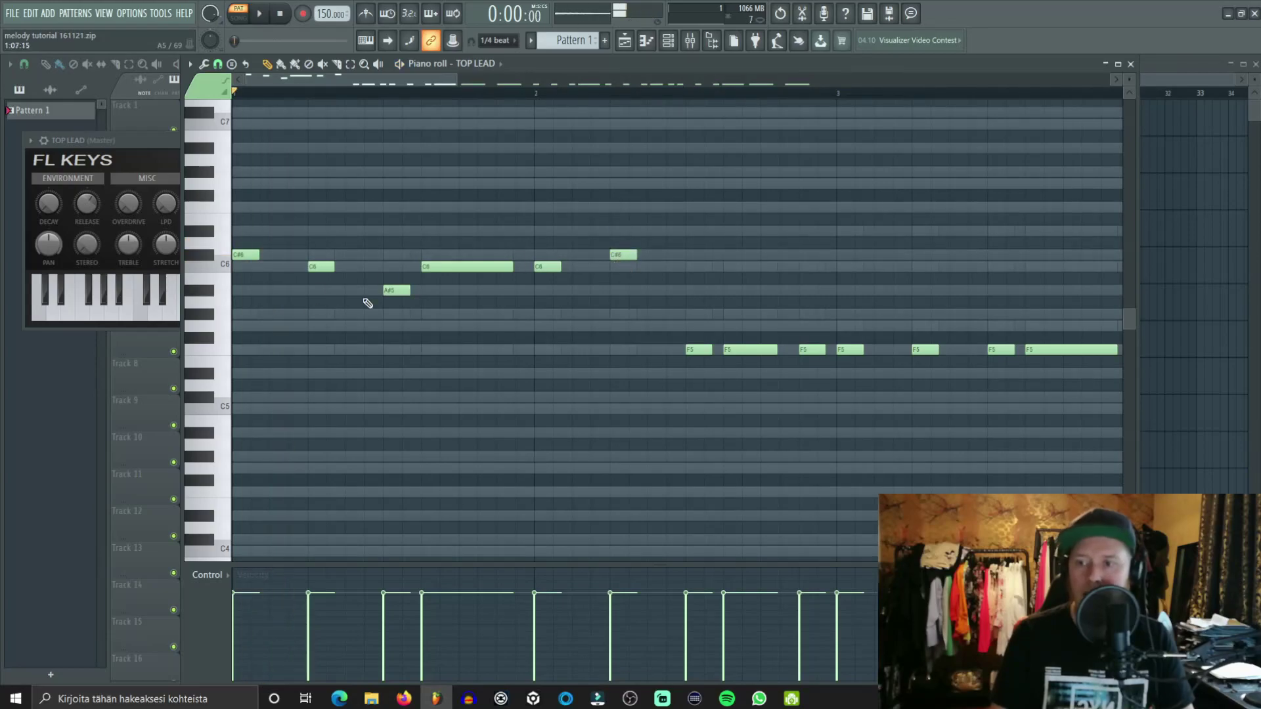
Step: Set the second to fifth notes of bar 2 to A#5, G5, G#5 and G5, checking them by playback
{"action": "scroll", "coordinate": [713, 105], "scroll_direction": "down", "scroll_amount": 4}
{"action": "scroll", "coordinate": [713, 97], "scroll_direction": "down", "scroll_amount": 3}
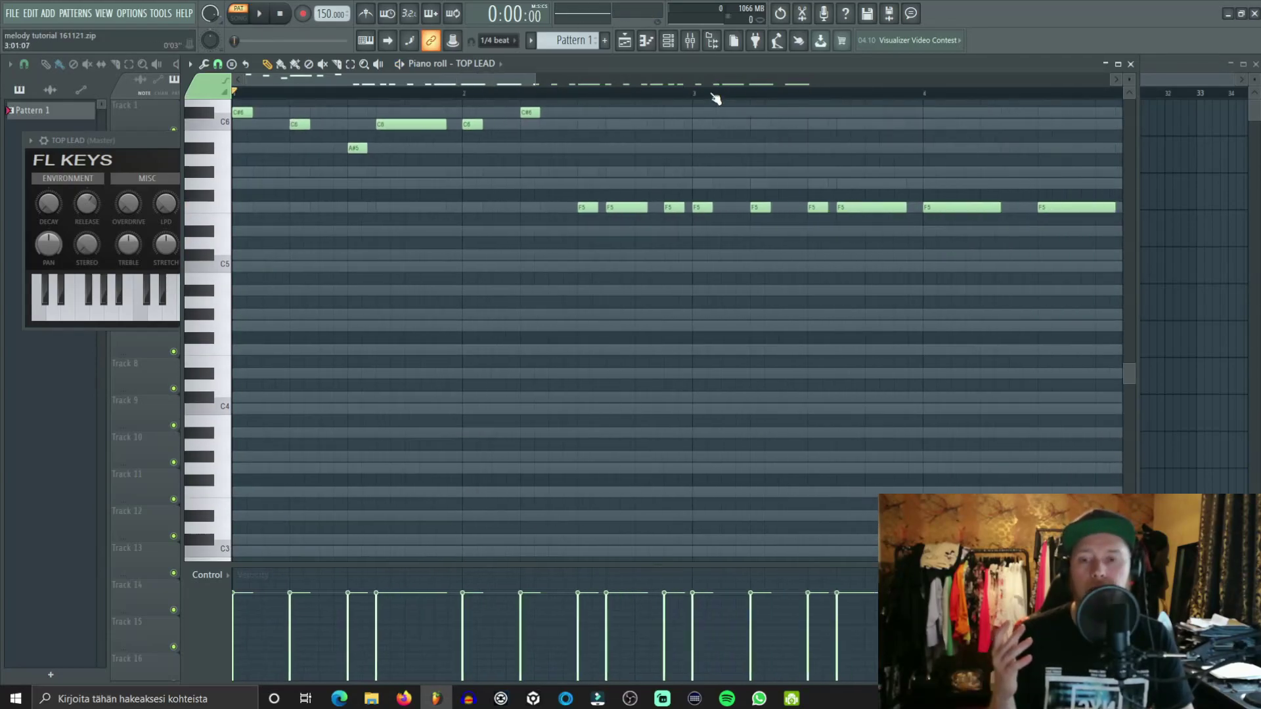
{"action": "scroll", "coordinate": [698, 221], "scroll_direction": "up", "scroll_amount": 9}
{"action": "scroll", "coordinate": [336, 132], "scroll_direction": "down", "scroll_amount": 5}
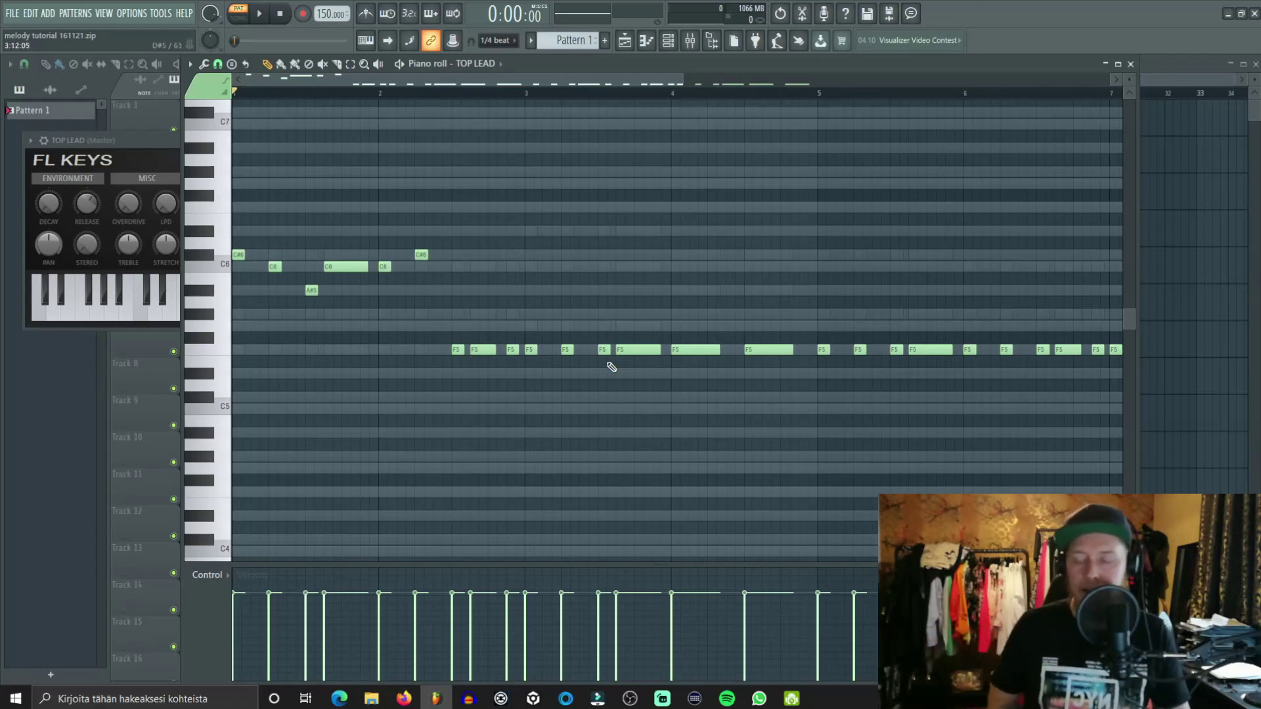
{"action": "scroll", "coordinate": [725, 101], "scroll_direction": "down", "scroll_amount": 2}
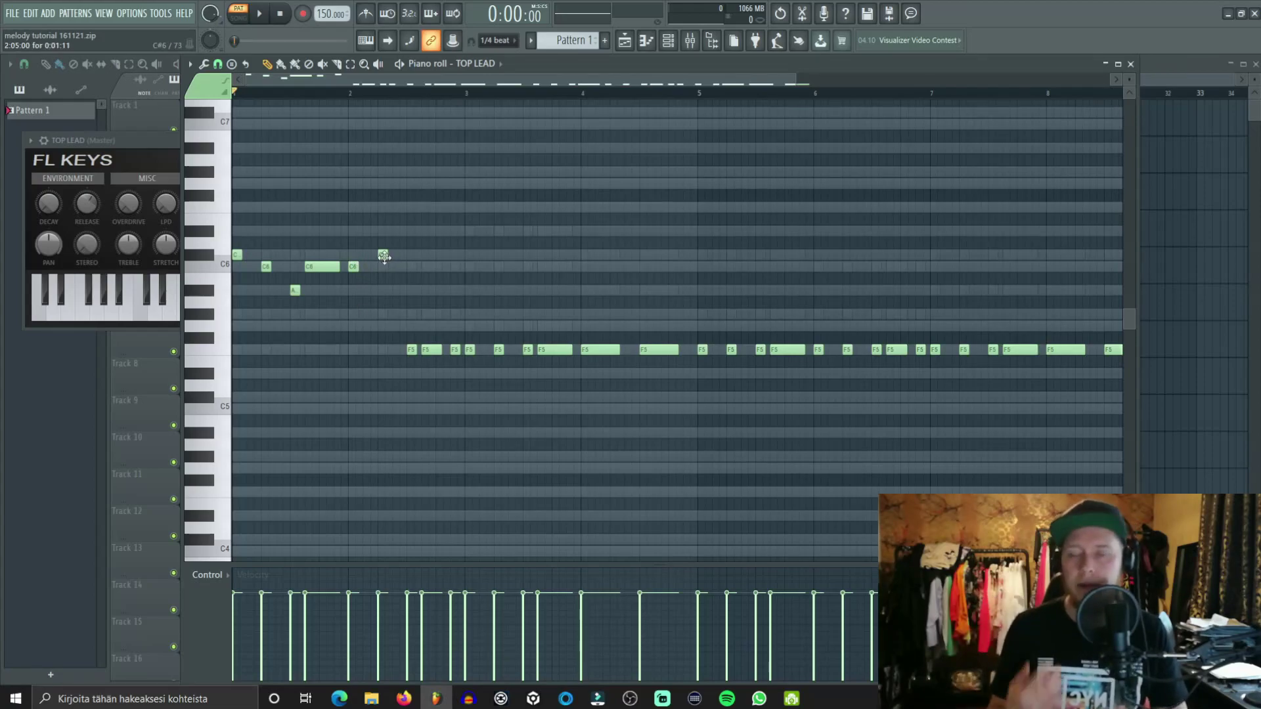
{"action": "left_click_drag", "start_coordinate": [384, 258], "coordinate": [386, 293]}
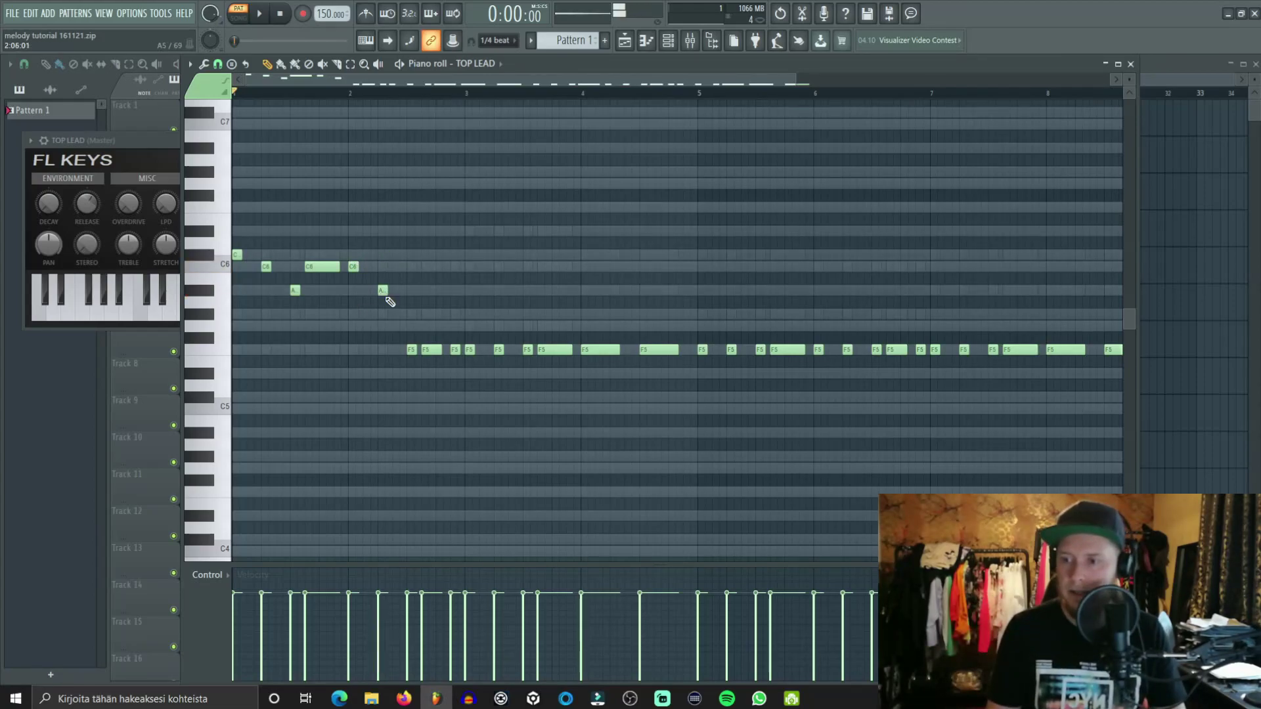
{"action": "left_click_drag", "start_coordinate": [411, 353], "coordinate": [435, 317]}
{"action": "key", "text": "space"}
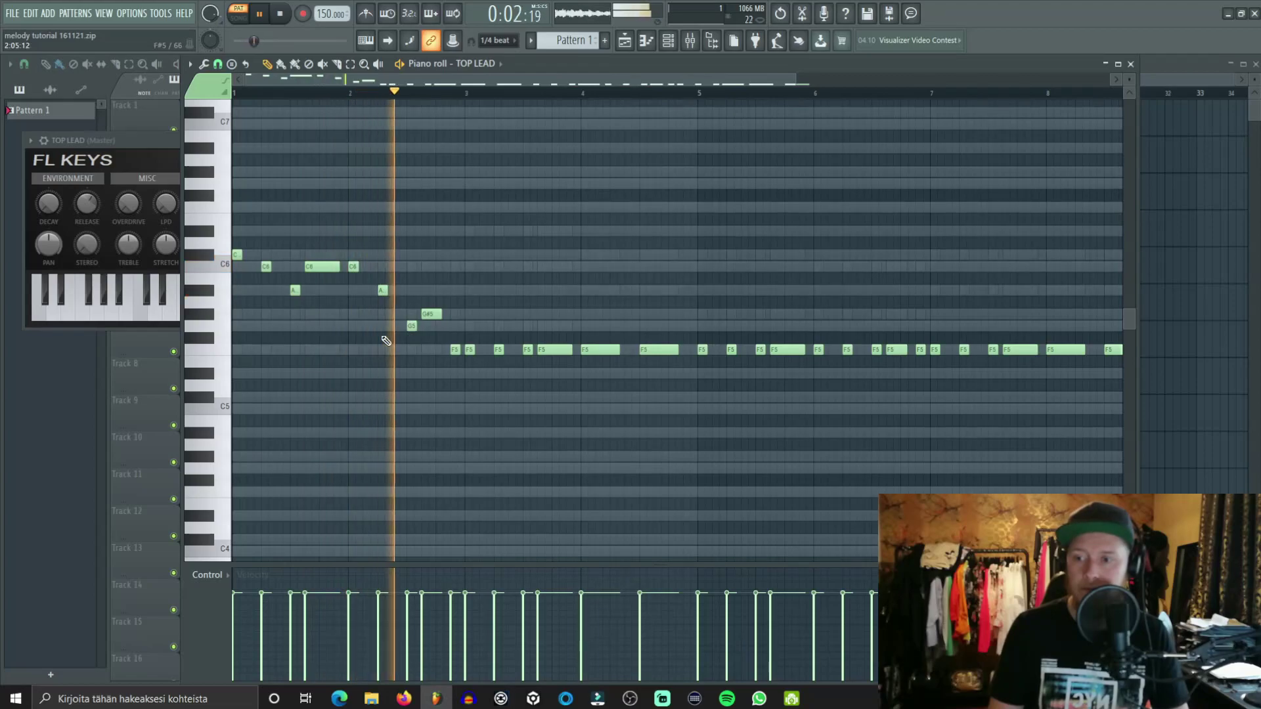
{"action": "key", "text": "space"}
{"action": "left_click_drag", "start_coordinate": [453, 349], "coordinate": [453, 325]}
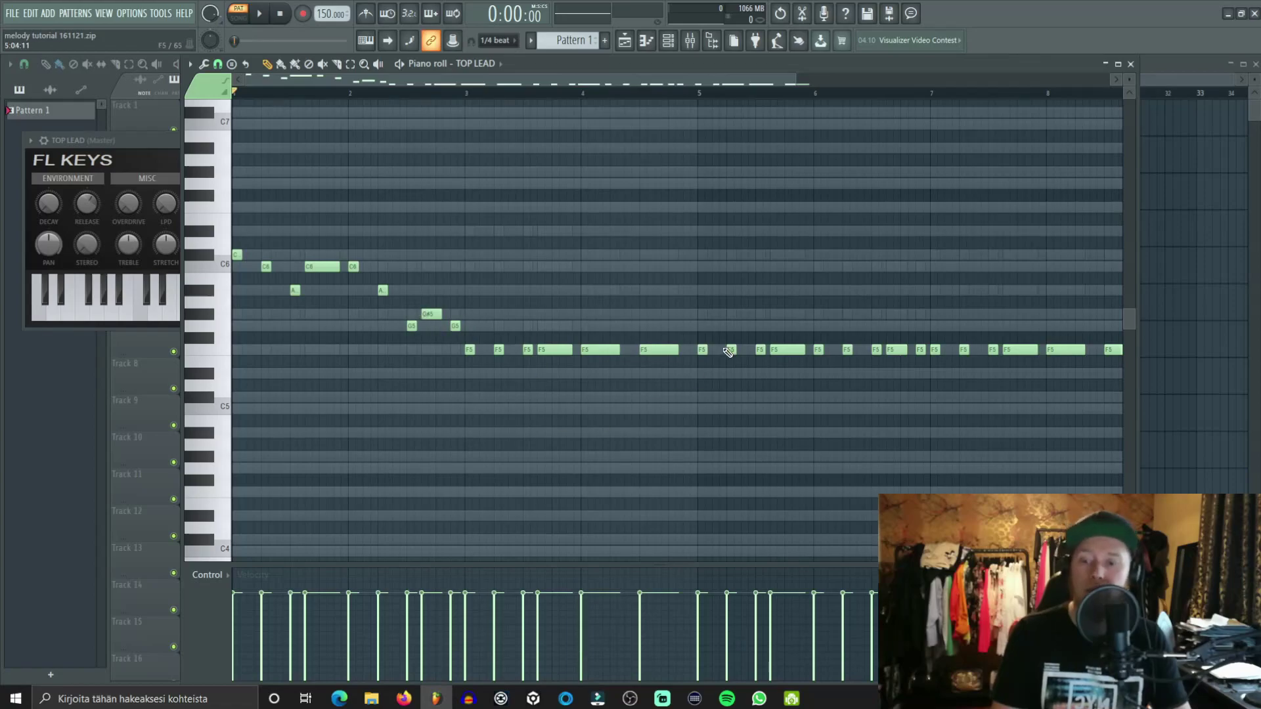
Step: Try bar 3 with its first note at A#5, second at G#5 and fourth at G5
{"action": "left_click_drag", "start_coordinate": [470, 350], "coordinate": [470, 290]}
{"action": "left_click_drag", "start_coordinate": [497, 350], "coordinate": [497, 314]}
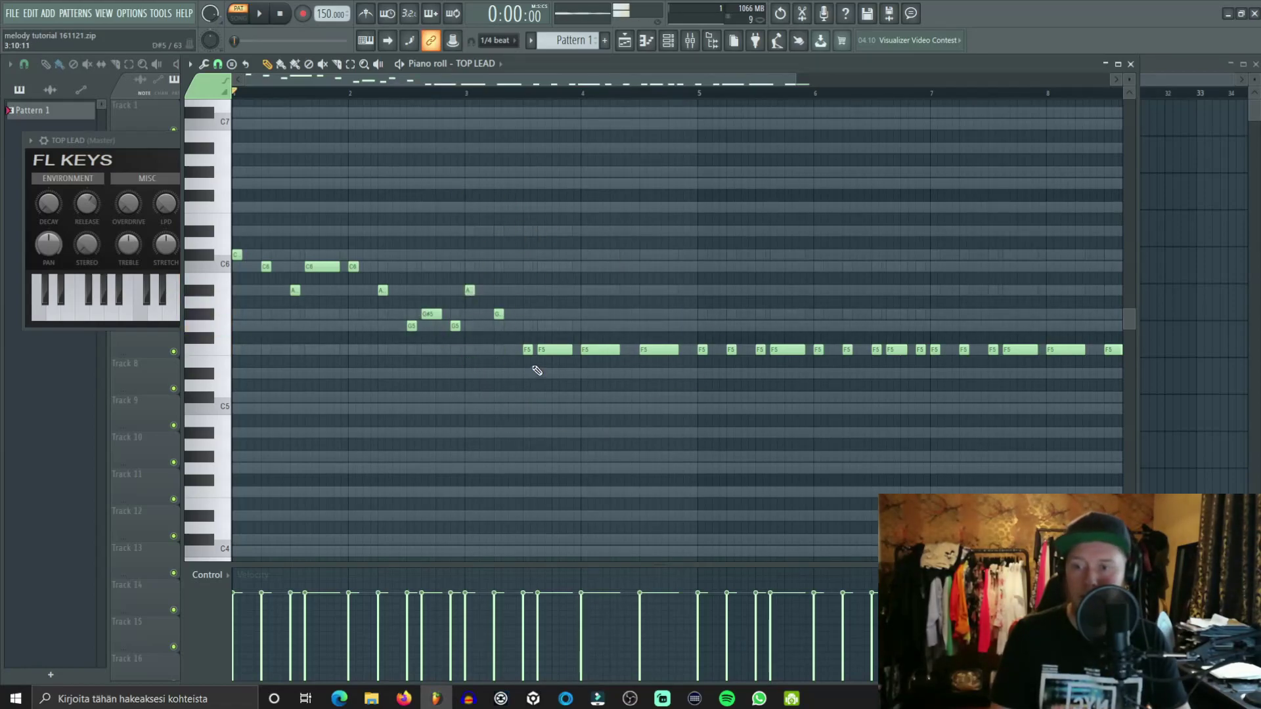
{"action": "left_click_drag", "start_coordinate": [548, 350], "coordinate": [548, 325]}
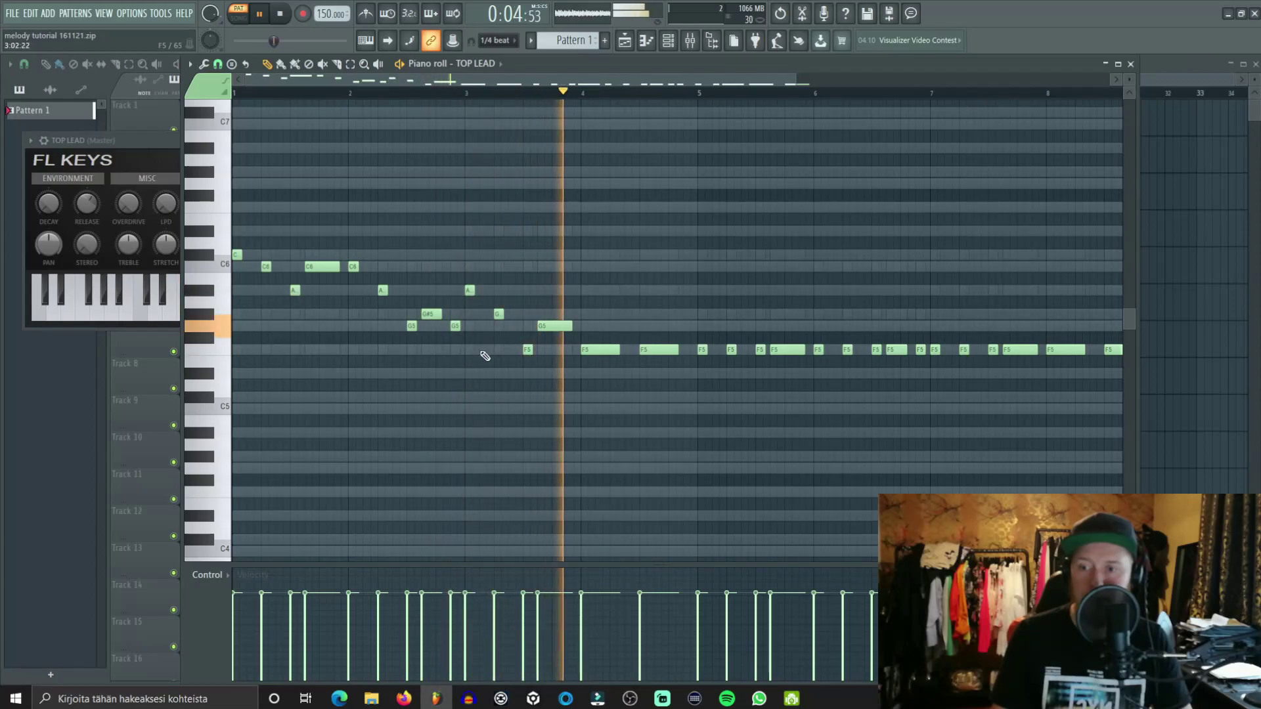
{"action": "key", "text": "space"}
Step: Try the two notes of bar 4 at G#5 and A#5, lower the second one to G5, and play the pattern
{"action": "left_click_drag", "start_coordinate": [607, 350], "coordinate": [605, 312]}
{"action": "left_click_drag", "start_coordinate": [668, 354], "coordinate": [668, 294]}
{"action": "key", "text": "space"}
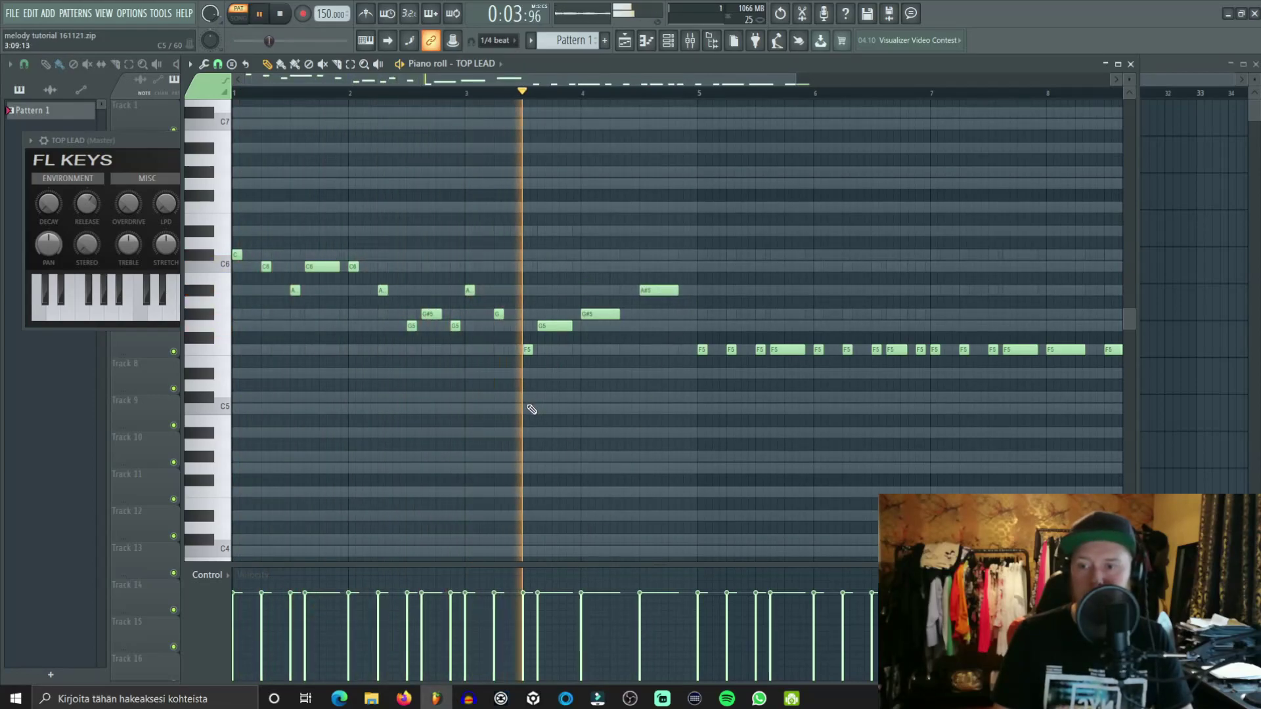
{"action": "key", "text": "space"}
{"action": "left_click_drag", "start_coordinate": [664, 290], "coordinate": [660, 326]}
{"action": "key", "text": "space"}
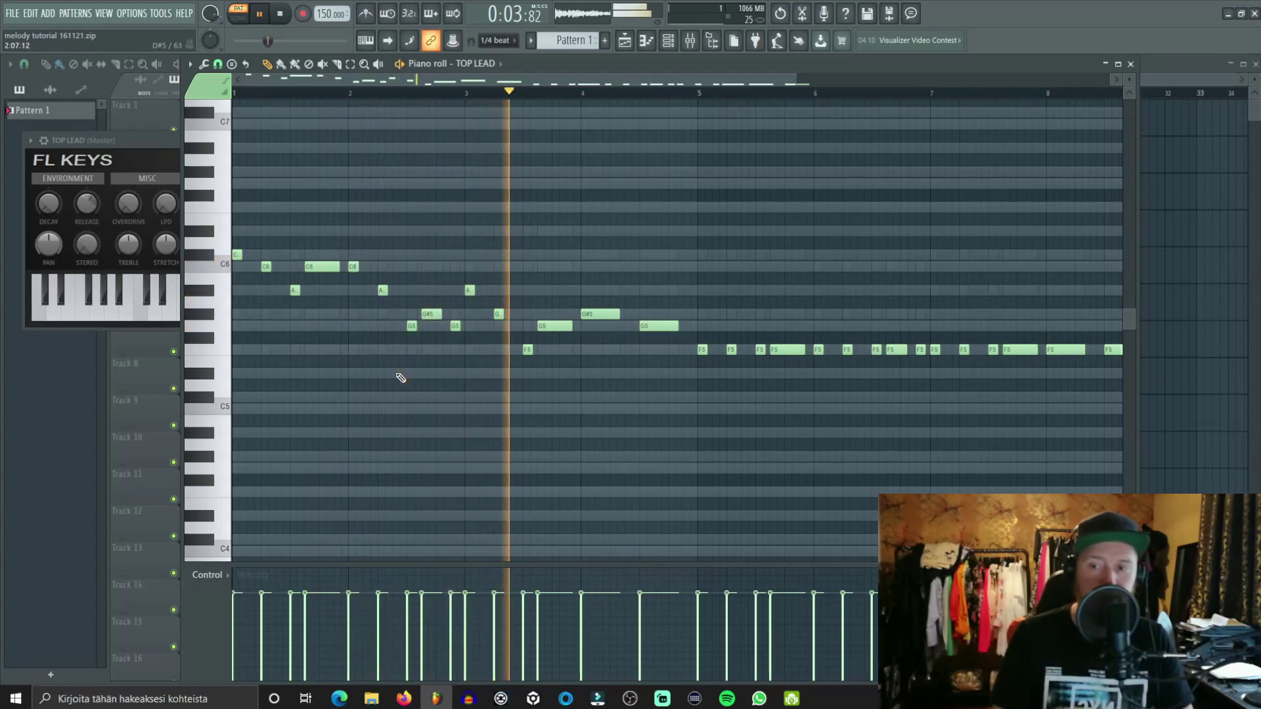
{"action": "key", "text": "space"}
Step: Set bar 3's first note to F5, third to A#5 and fourth to G#5, and play the pattern
{"action": "right_click", "coordinate": [469, 291]}
{"action": "left_click_drag", "start_coordinate": [469, 290], "coordinate": [525, 284]}
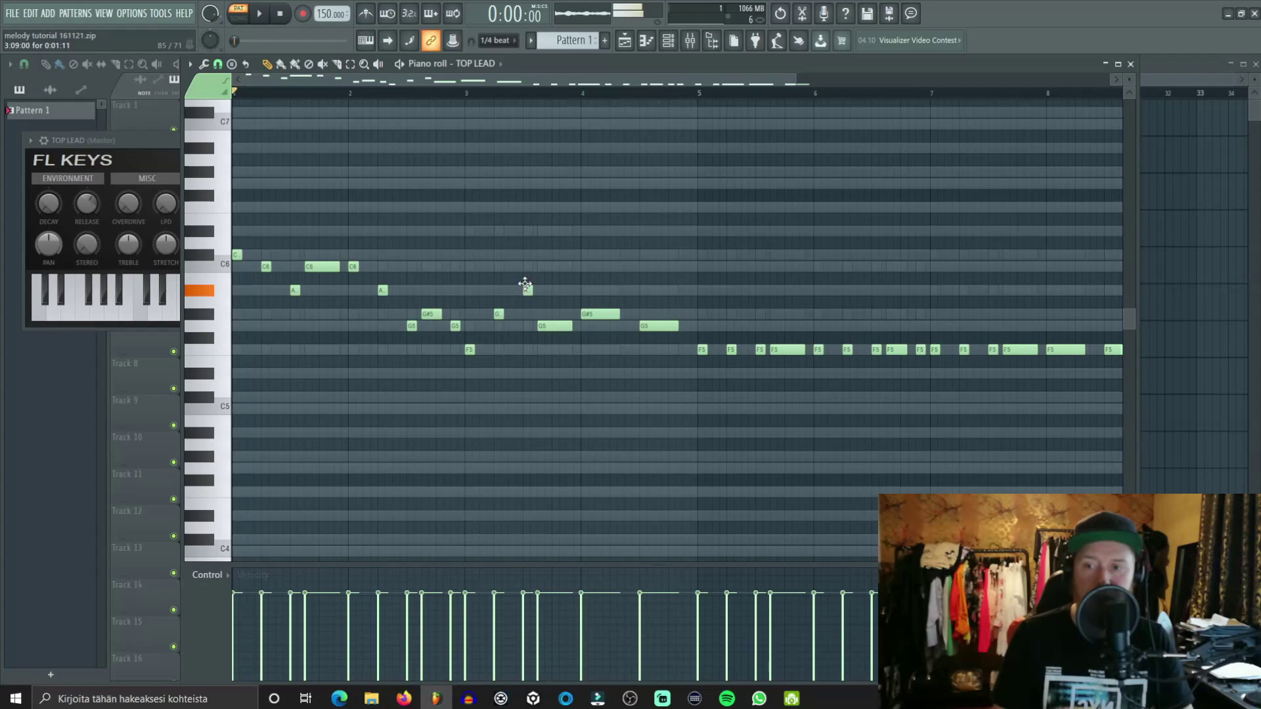
{"action": "left_click_drag", "start_coordinate": [556, 329], "coordinate": [558, 314]}
{"action": "key", "text": "space"}
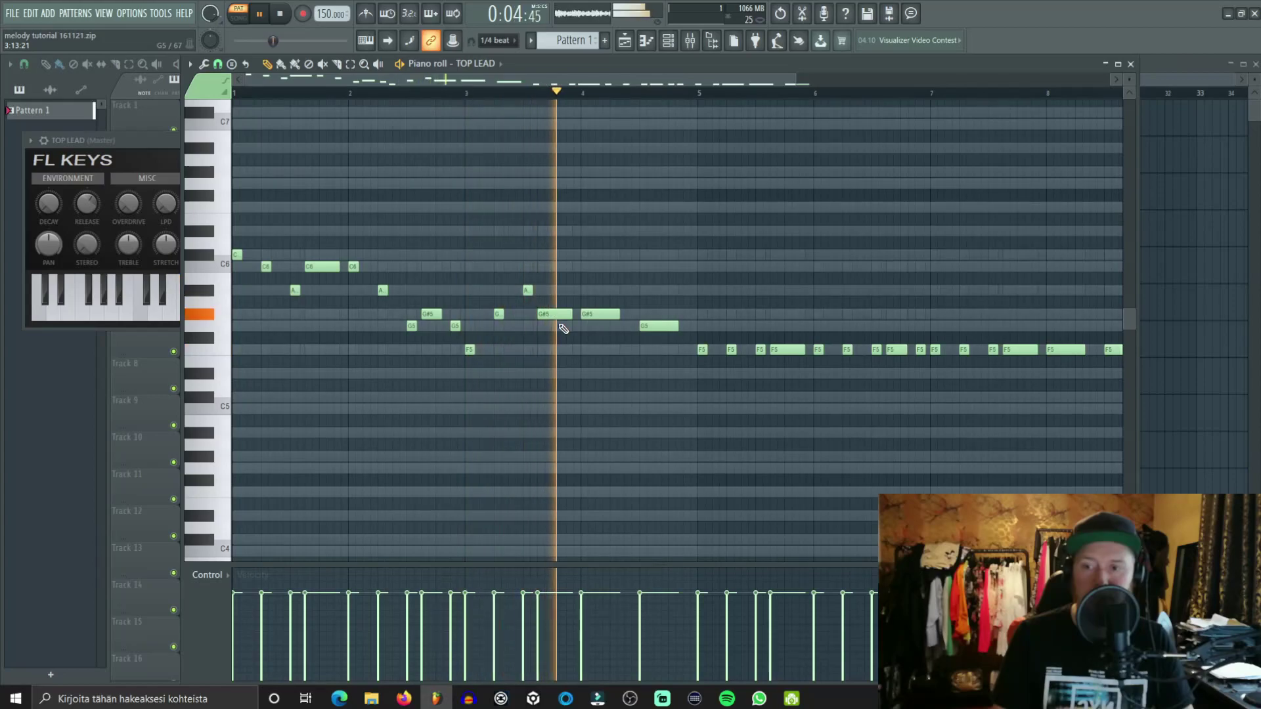
{"action": "key", "text": "space"}
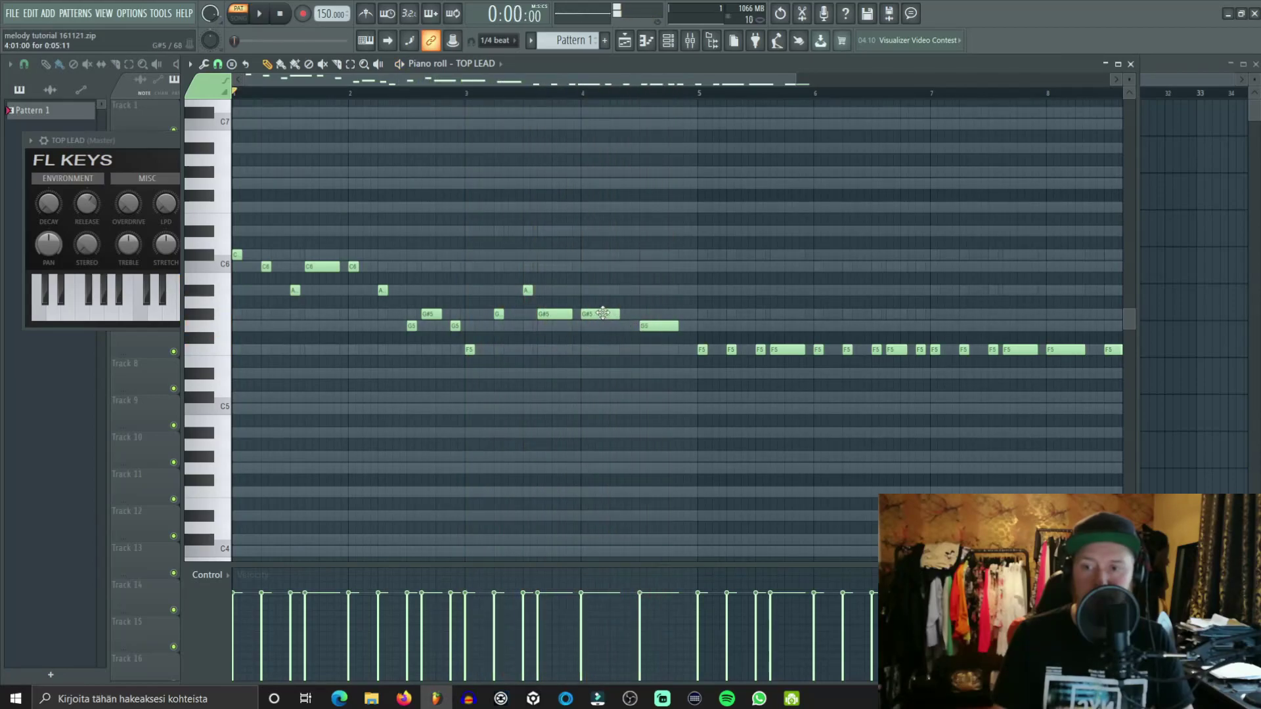
Step: Try the two notes of bar 4 at G5 and F5, and play the pattern
{"action": "left_click_drag", "start_coordinate": [644, 326], "coordinate": [643, 349]}
{"action": "key", "text": "space"}
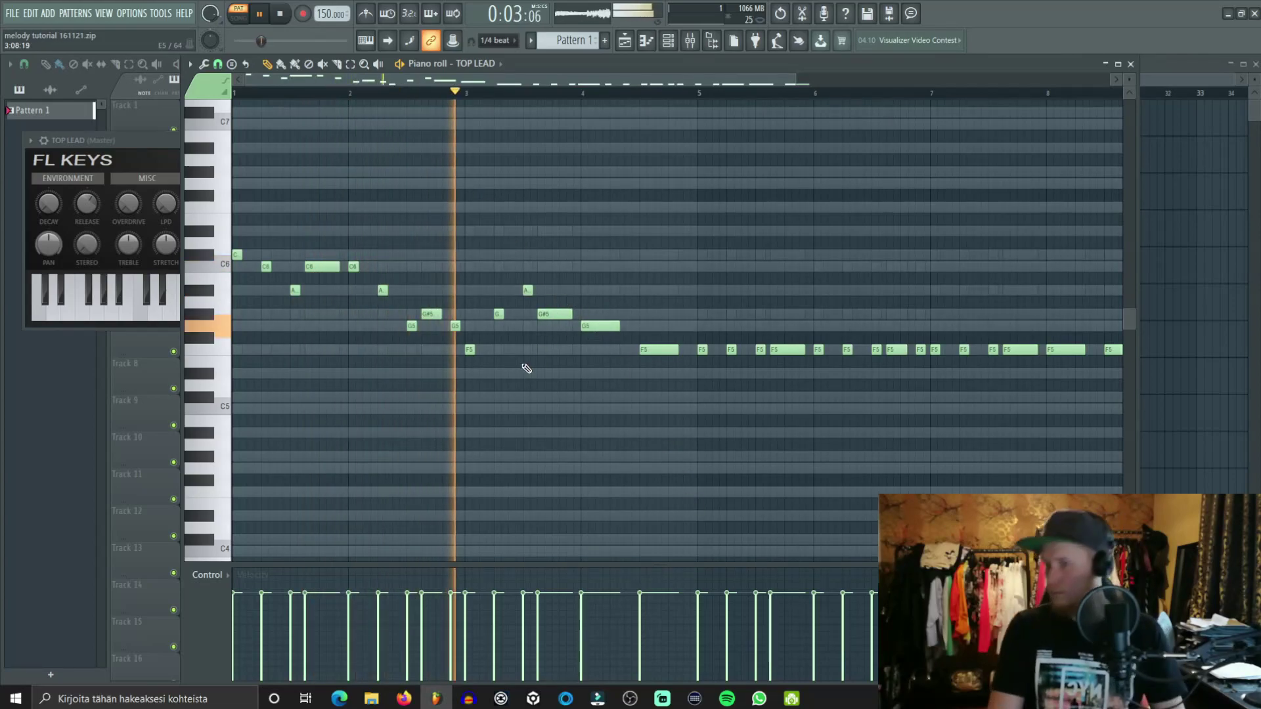
{"action": "key", "text": "space"}
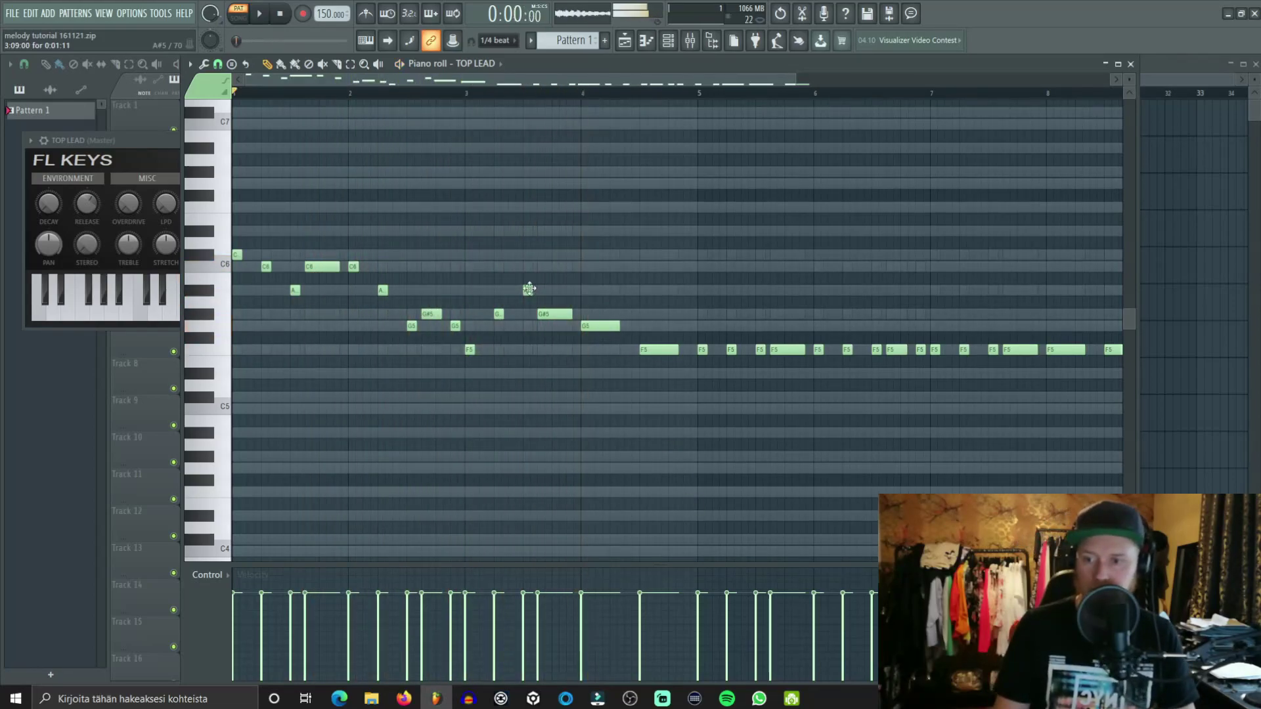
Step: Try bar 3's third note at G5, its fourth at F5 and bar 4's first note at D#5, with playback
{"action": "left_click_drag", "start_coordinate": [528, 293], "coordinate": [527, 329]}
{"action": "key", "text": "space"}
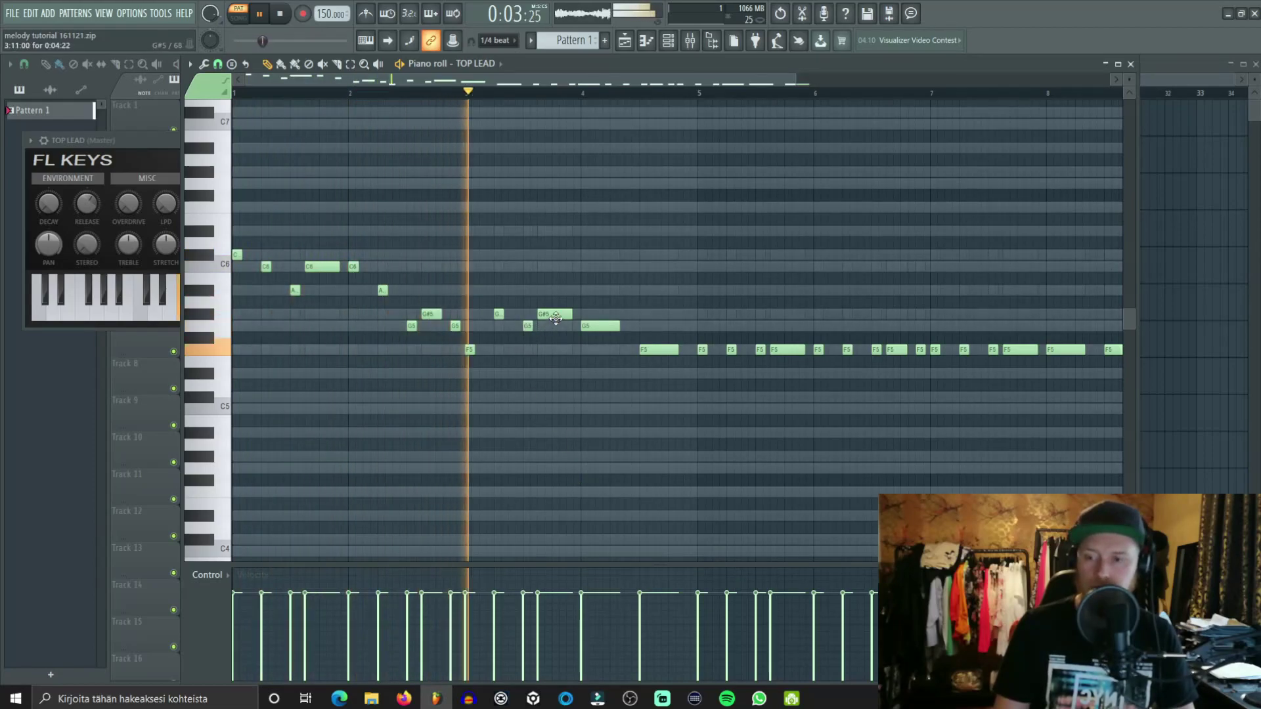
{"action": "left_click_drag", "start_coordinate": [555, 318], "coordinate": [555, 355]}
{"action": "key", "text": "space"}
{"action": "left_click_drag", "start_coordinate": [612, 327], "coordinate": [612, 375]}
{"action": "key", "text": "space"}
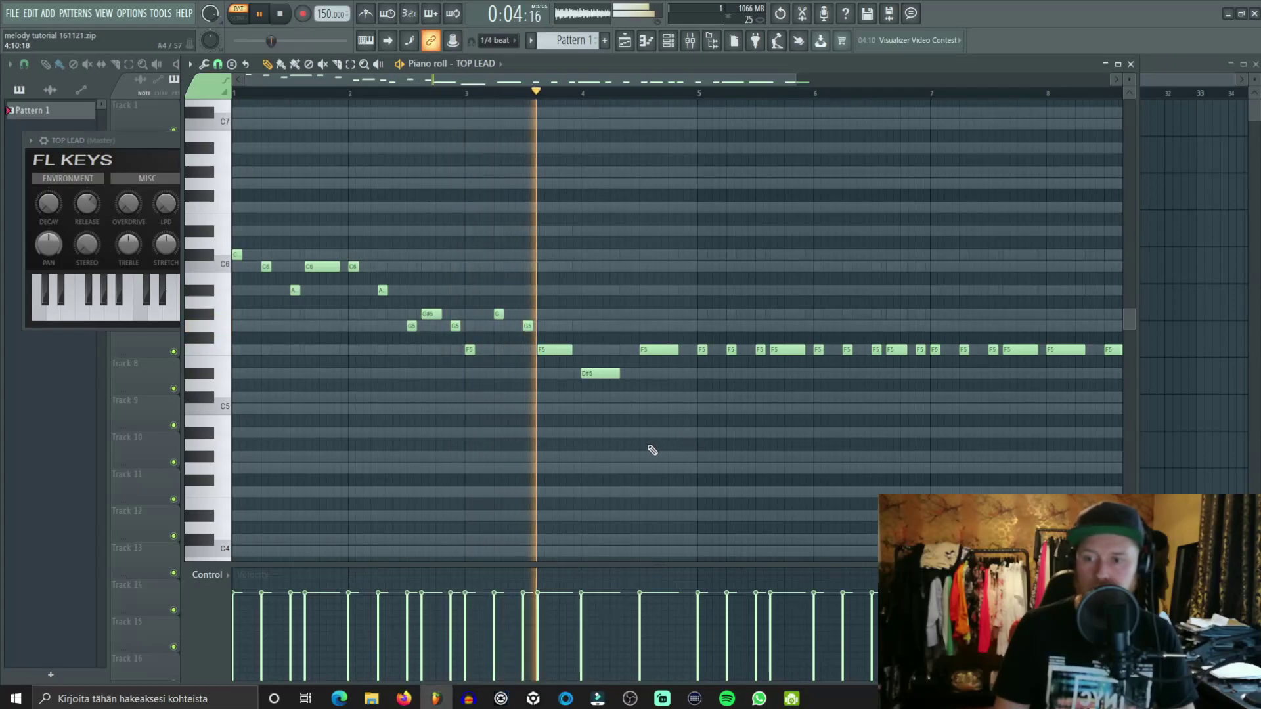
{"action": "key", "text": "space"}
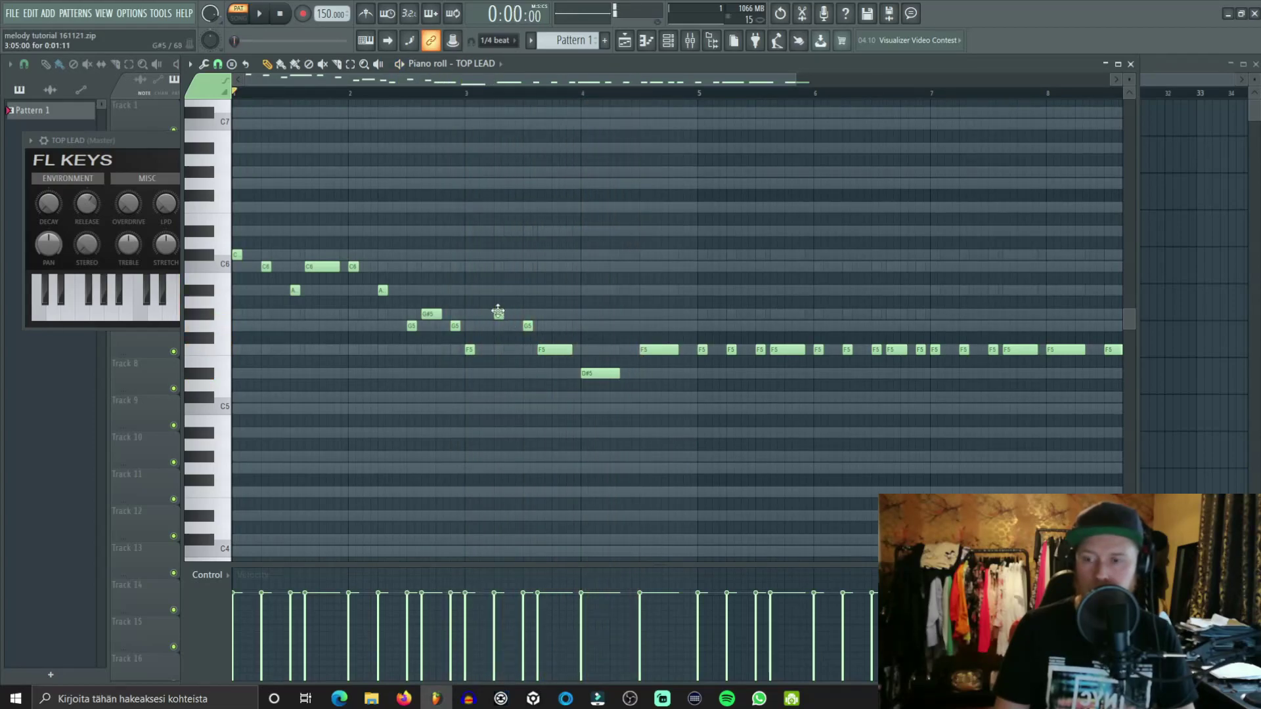
Step: Set the second, third and fourth notes of bar 3 to D#5, F5 and G5, and play from bar 3
{"action": "left_click_drag", "start_coordinate": [498, 352], "coordinate": [527, 371]}
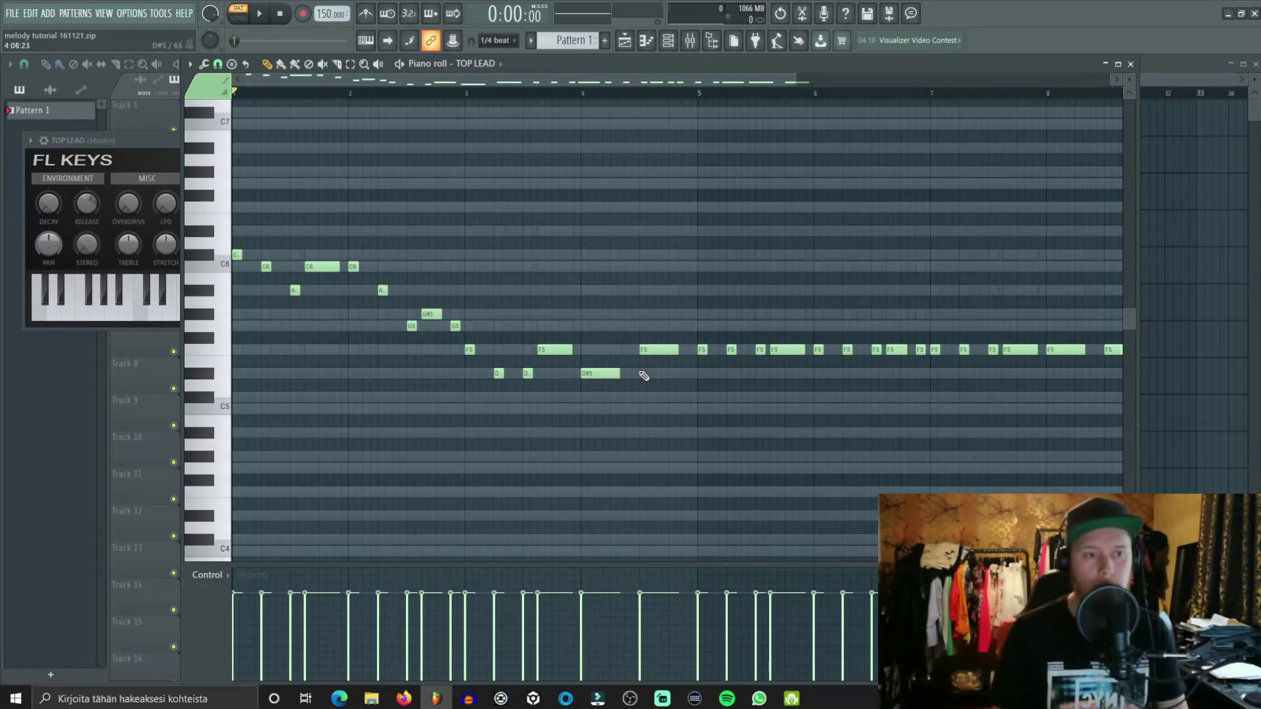
{"action": "left_click_drag", "start_coordinate": [535, 356], "coordinate": [535, 319]}
{"action": "key", "text": "space"}
{"action": "left_click_drag", "start_coordinate": [528, 371], "coordinate": [526, 347]}
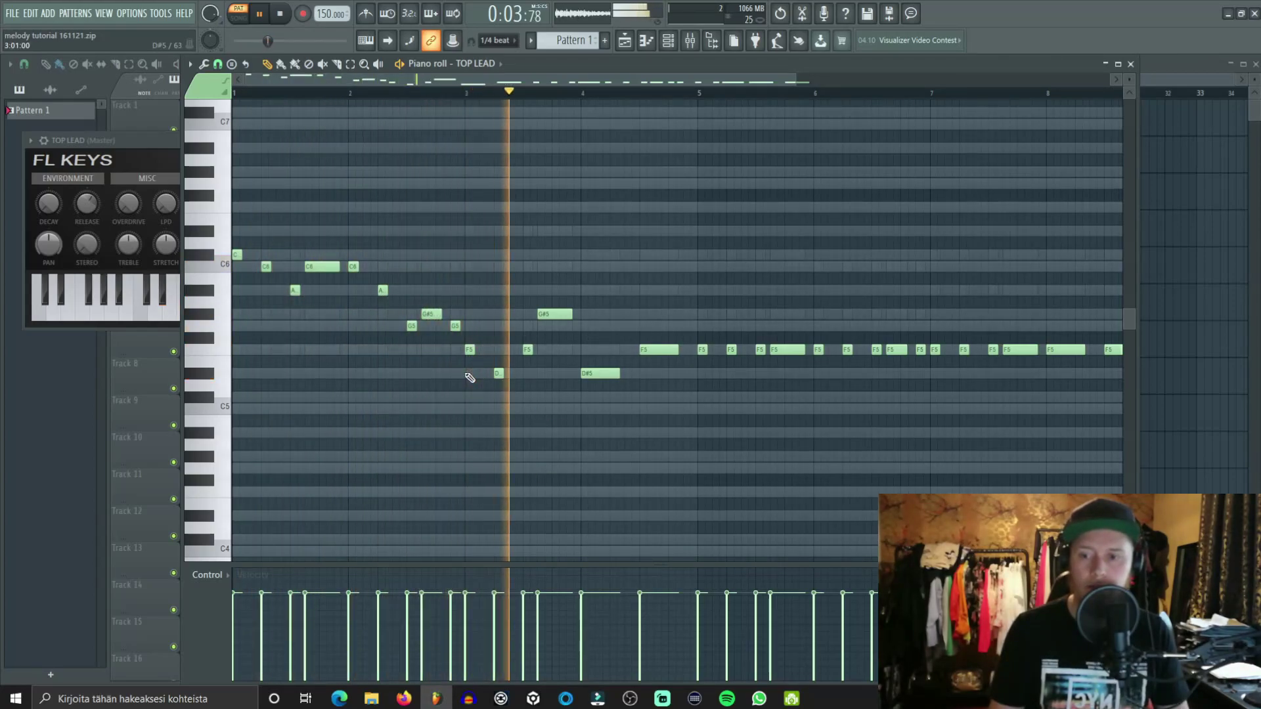
{"action": "left_click_drag", "start_coordinate": [555, 313], "coordinate": [557, 325]}
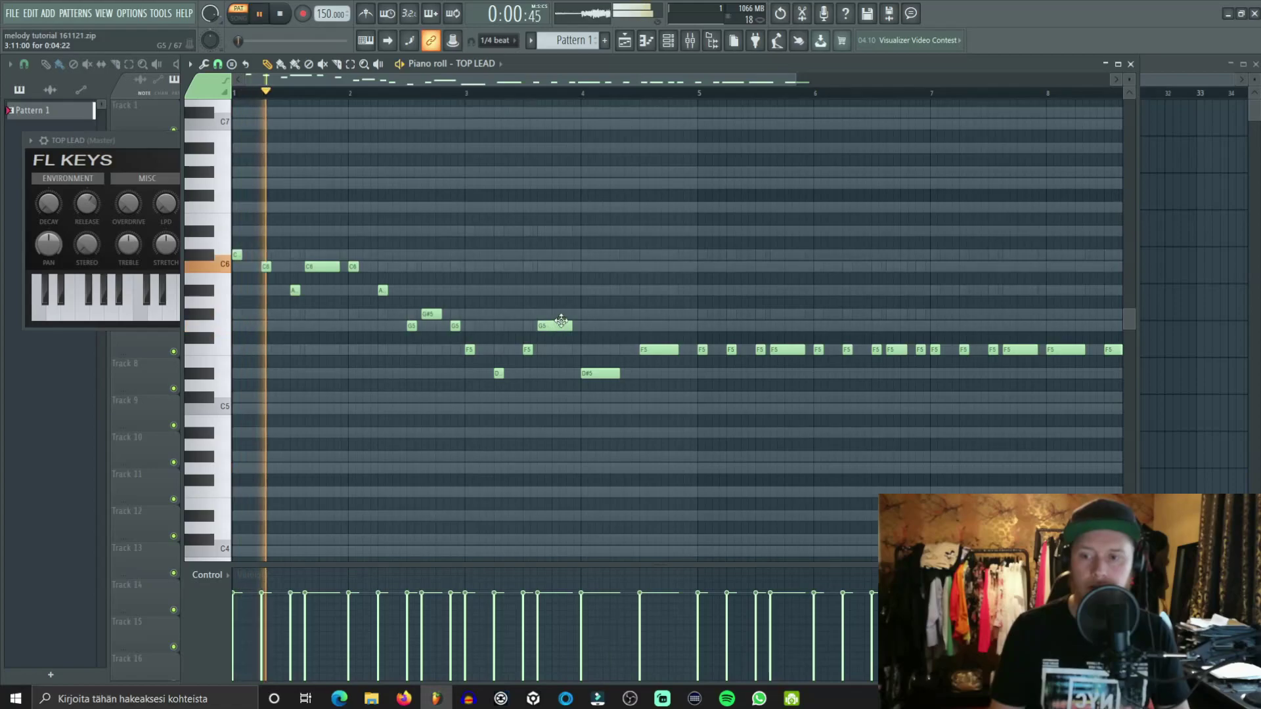
{"action": "left_click", "coordinate": [469, 93]}
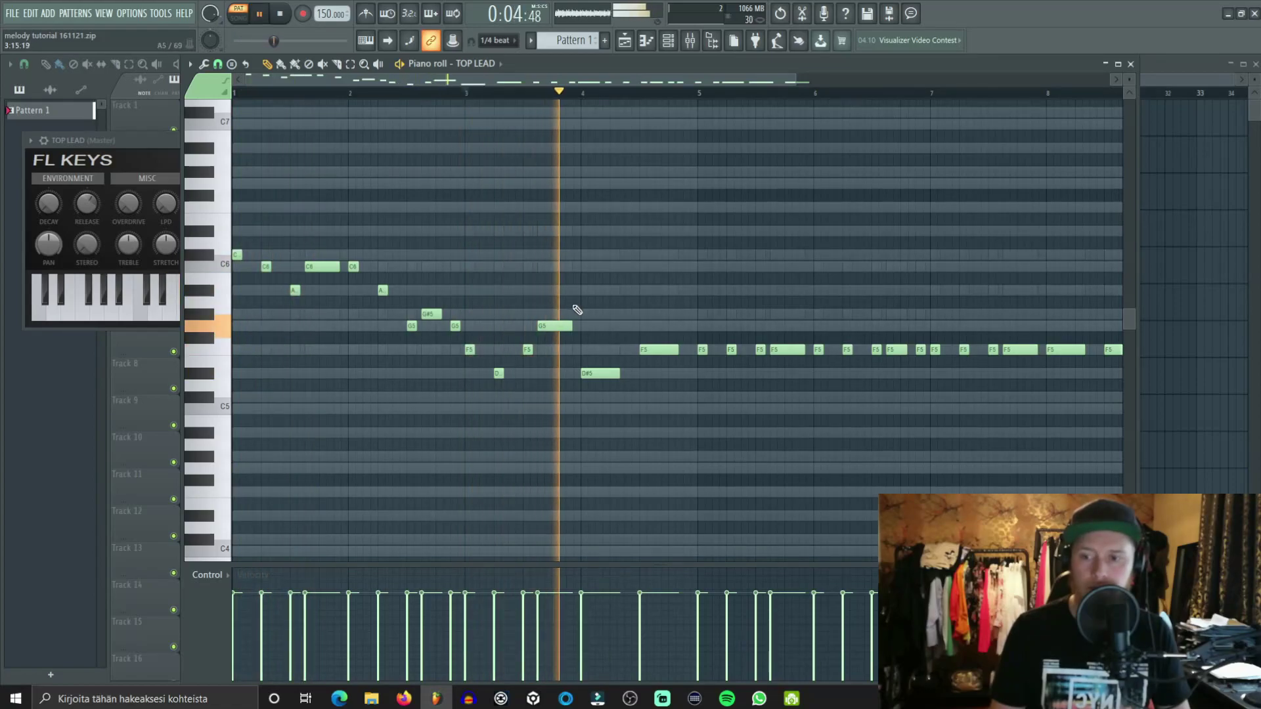
{"action": "key", "text": "space"}
Step: Raise bar 4's first note to G#5 and its second note to C6, and play from bar 3
{"action": "left_click_drag", "start_coordinate": [600, 368], "coordinate": [600, 303]}
{"action": "key", "text": "space"}
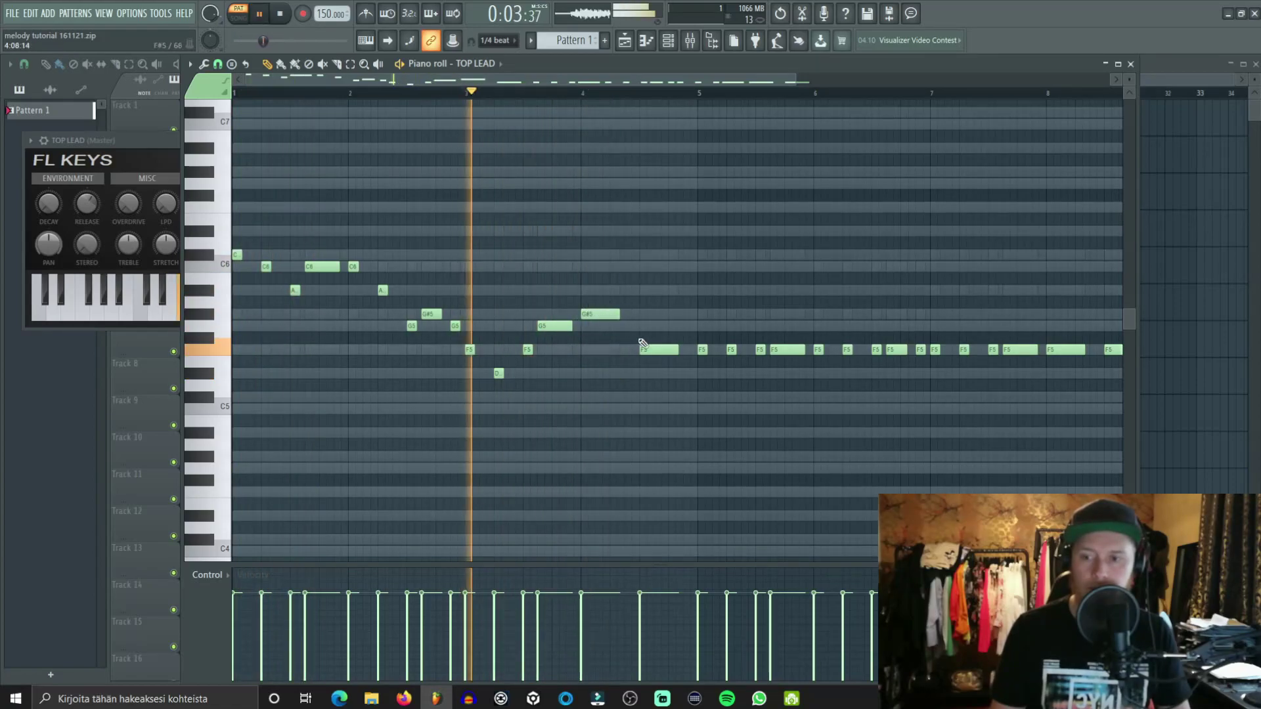
{"action": "left_click_drag", "start_coordinate": [652, 349], "coordinate": [658, 264]}
{"action": "key", "text": "space"}
{"action": "key", "text": "space"}
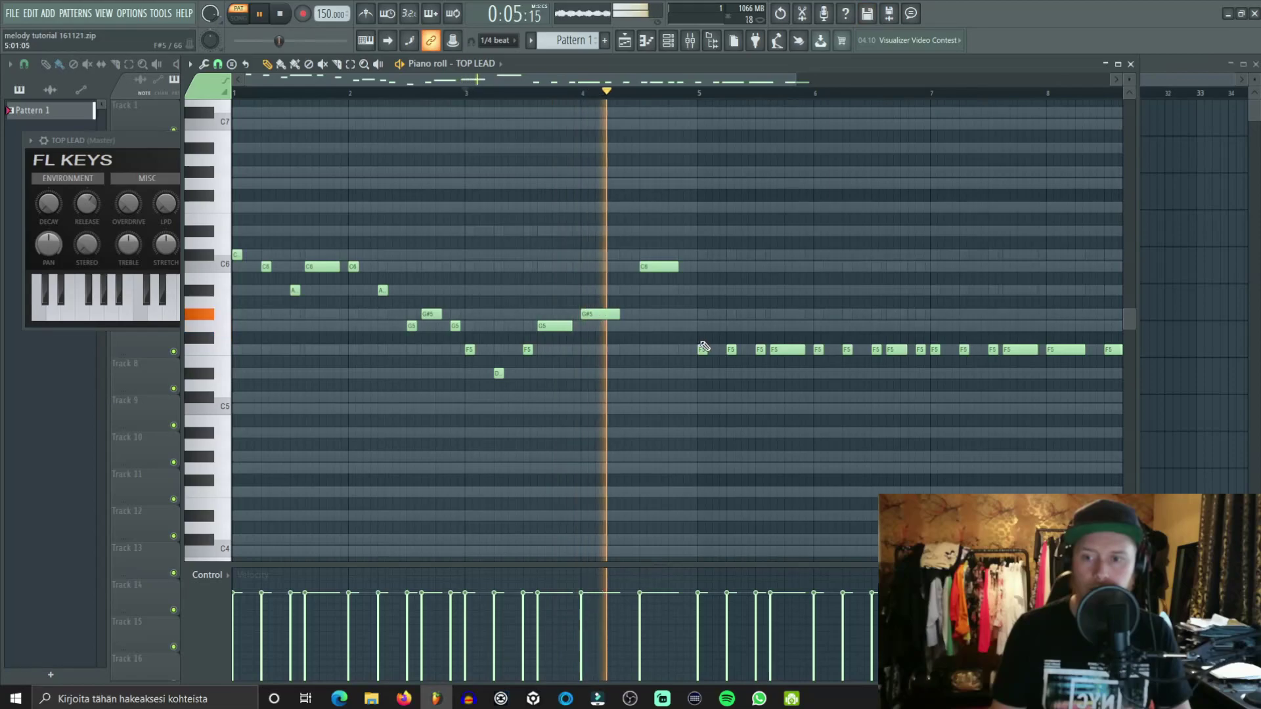
{"action": "key", "text": "space"}
Step: Lower the last note of bar 4 to A#5 and play from bar 3
{"action": "left_click_drag", "start_coordinate": [658, 266], "coordinate": [669, 294]}
{"action": "key", "text": "space"}
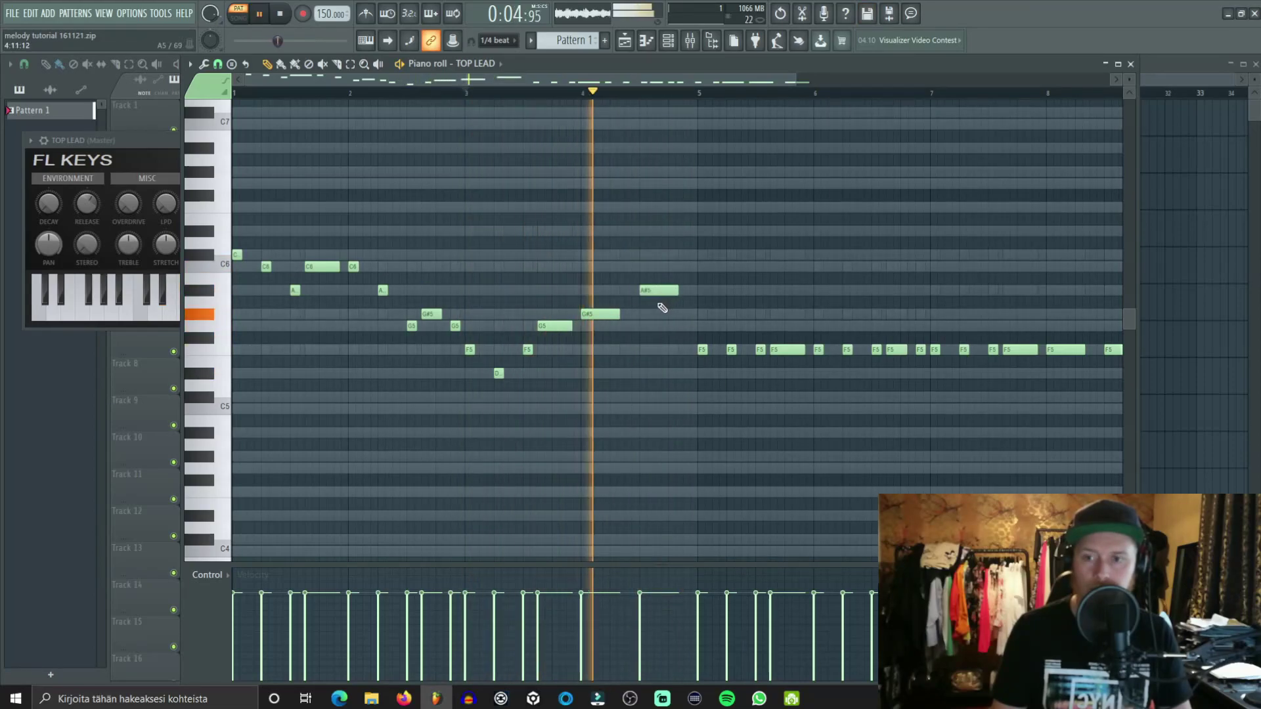
{"action": "key", "text": "space"}
Step: Delete all TOP LEAD notes from bar 5 onward
{"action": "left_click_drag", "start_coordinate": [702, 350], "coordinate": [704, 255]}
{"action": "scroll", "coordinate": [680, 101], "scroll_direction": "down", "scroll_amount": 1}
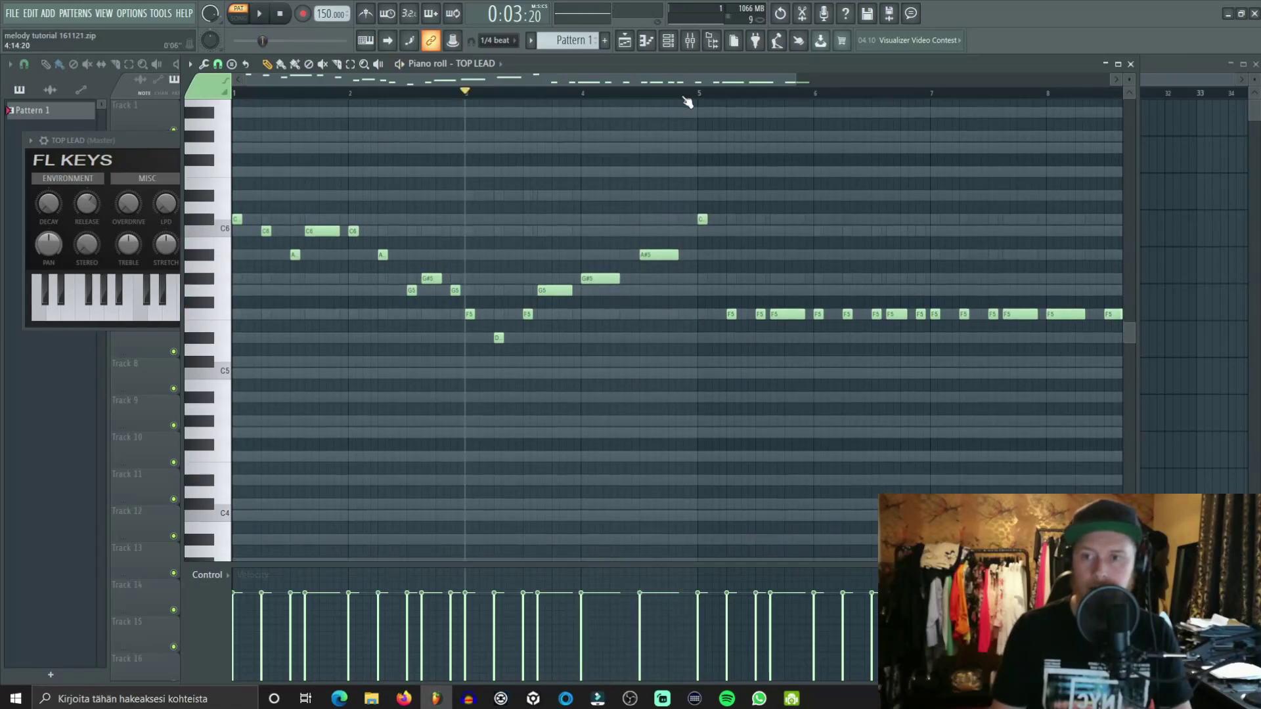
{"action": "scroll", "coordinate": [684, 96], "scroll_direction": "down", "scroll_amount": 1}
{"action": "left_click_drag", "start_coordinate": [596, 203], "coordinate": [956, 385]}
{"action": "key", "text": "Delete"}
Step: Duplicate the finished four-bar TOP LEAD melody into bars 5 to 8 and clear the note selection
{"action": "left_click_drag", "start_coordinate": [617, 131], "coordinate": [234, 358]}
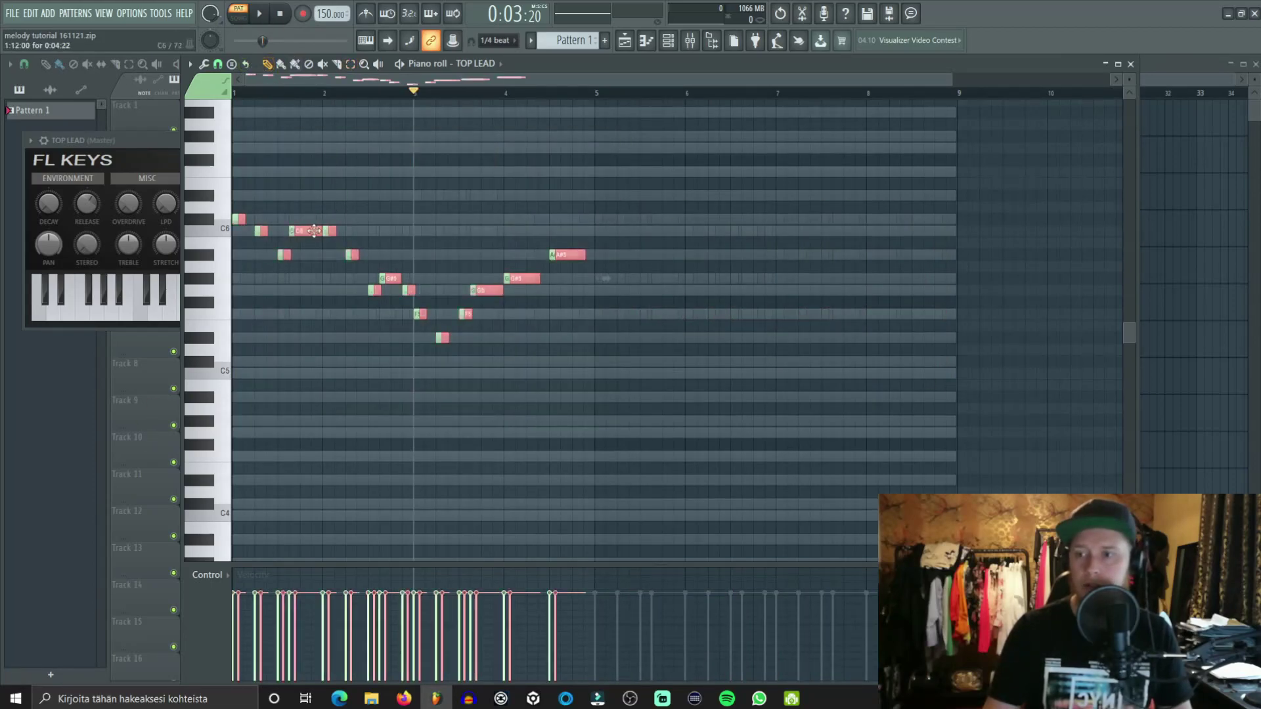
{"action": "key", "text": "ctrl+b"}
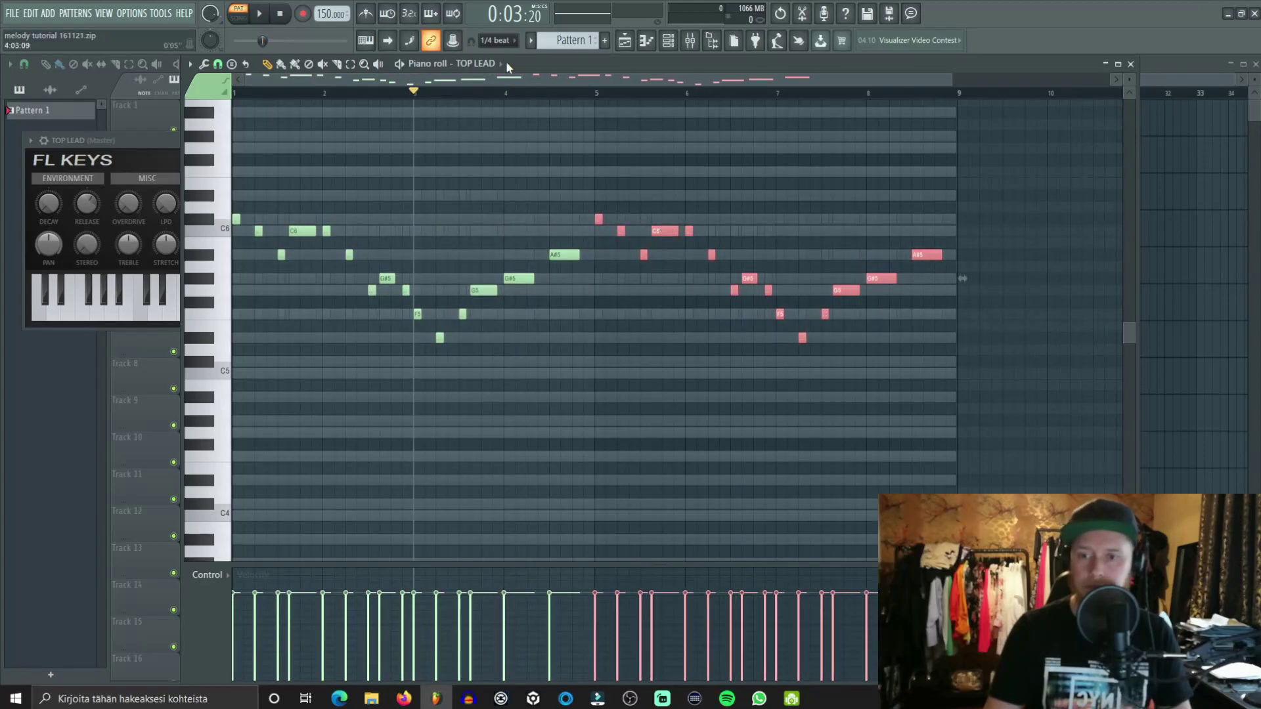
{"action": "left_click", "coordinate": [632, 363], "text": "ctrl"}
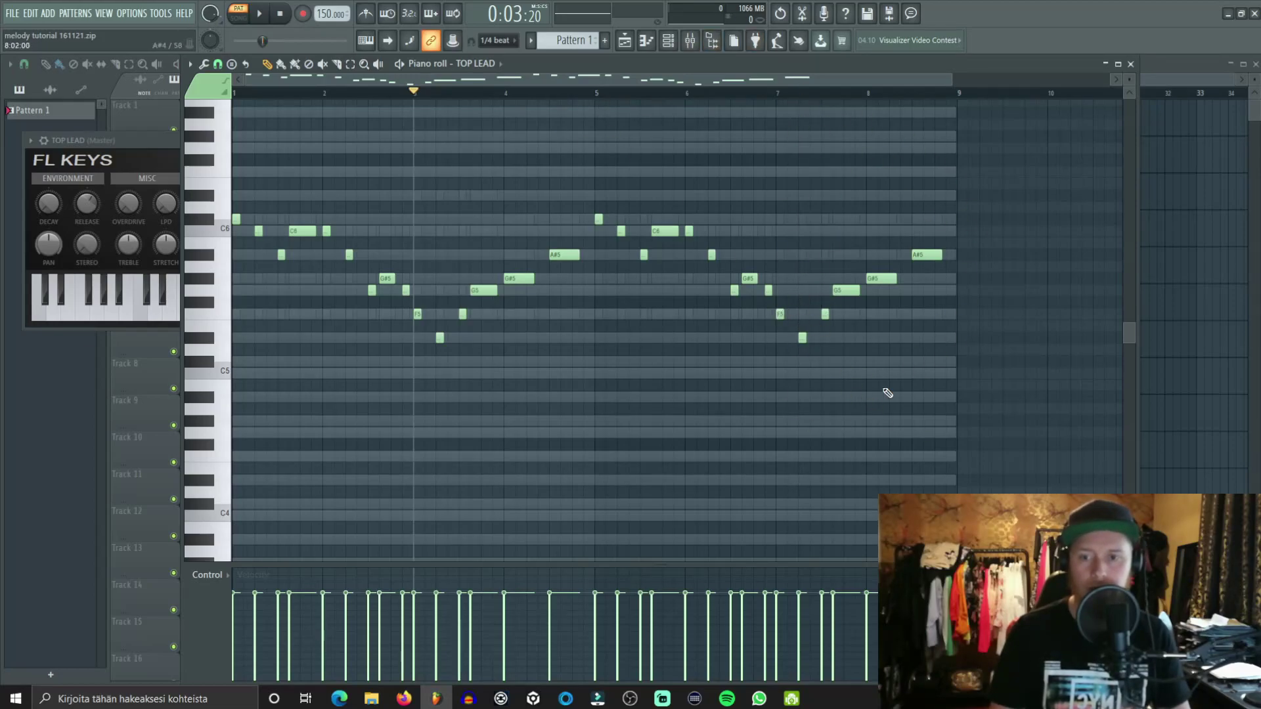
Step: Raise the four bar 7 notes of the TOP LEAD melody to C6, A#5, D#6 and C#6, in that order
{"action": "scroll", "coordinate": [828, 97], "scroll_direction": "up", "scroll_amount": 3}
{"action": "left_click_drag", "start_coordinate": [742, 315], "coordinate": [741, 230]}
{"action": "left_click_drag", "start_coordinate": [785, 336], "coordinate": [785, 257]}
{"action": "left_click_drag", "start_coordinate": [828, 313], "coordinate": [831, 192]}
{"action": "left_click_drag", "start_coordinate": [872, 284], "coordinate": [876, 219]}
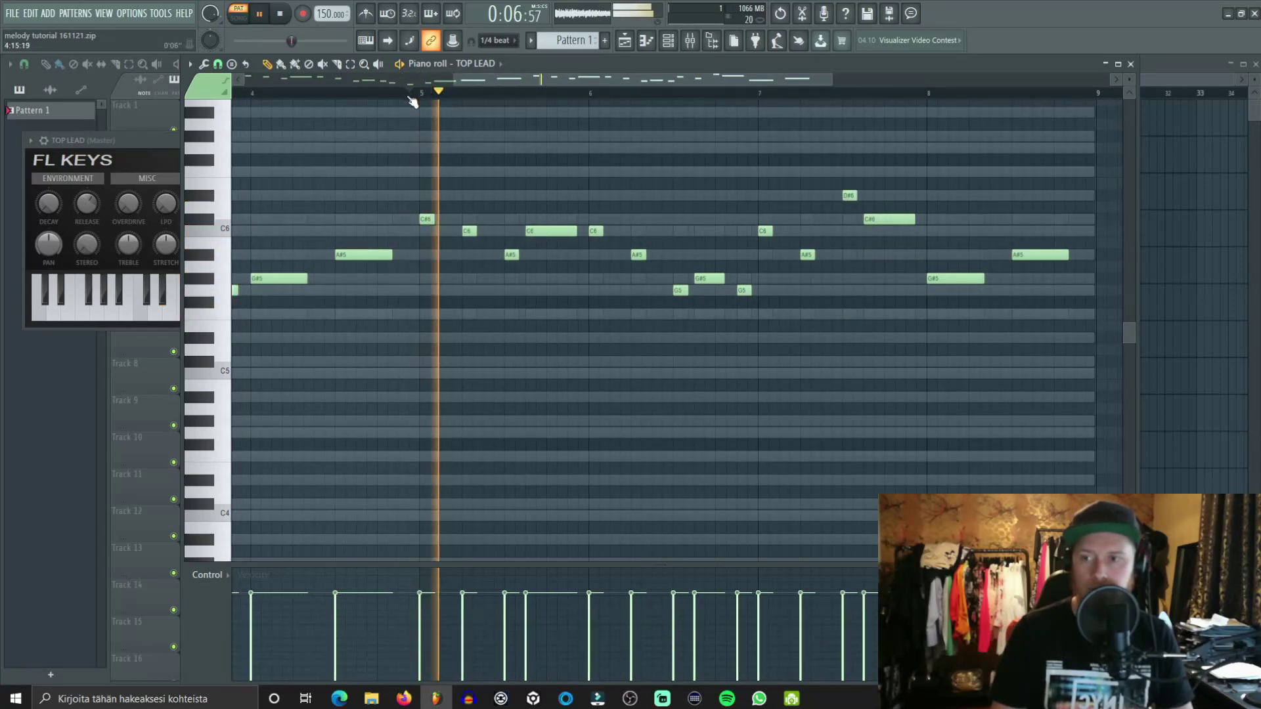
Step: Play the melody from the middle of bar 4 and raise the second note of bar 7 to C#6
{"action": "left_click", "coordinate": [344, 92]}
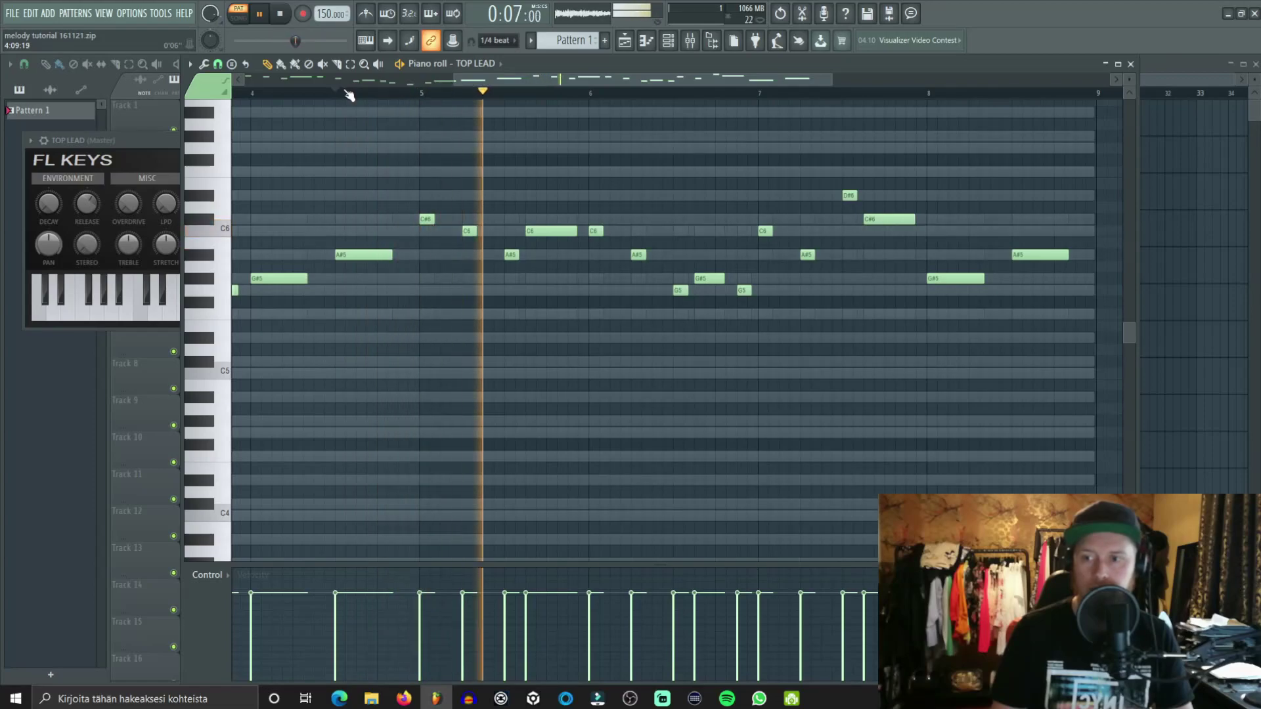
{"action": "scroll", "coordinate": [348, 97], "scroll_direction": "down", "scroll_amount": 2}
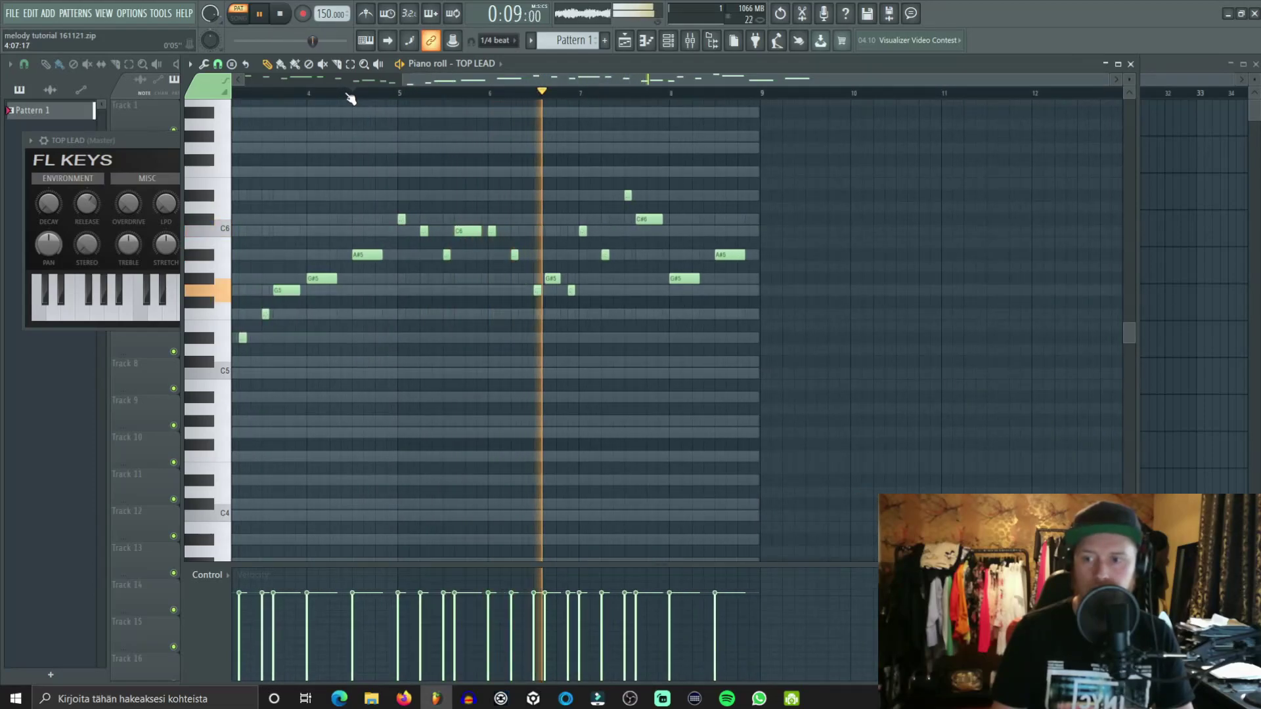
{"action": "key", "text": "space"}
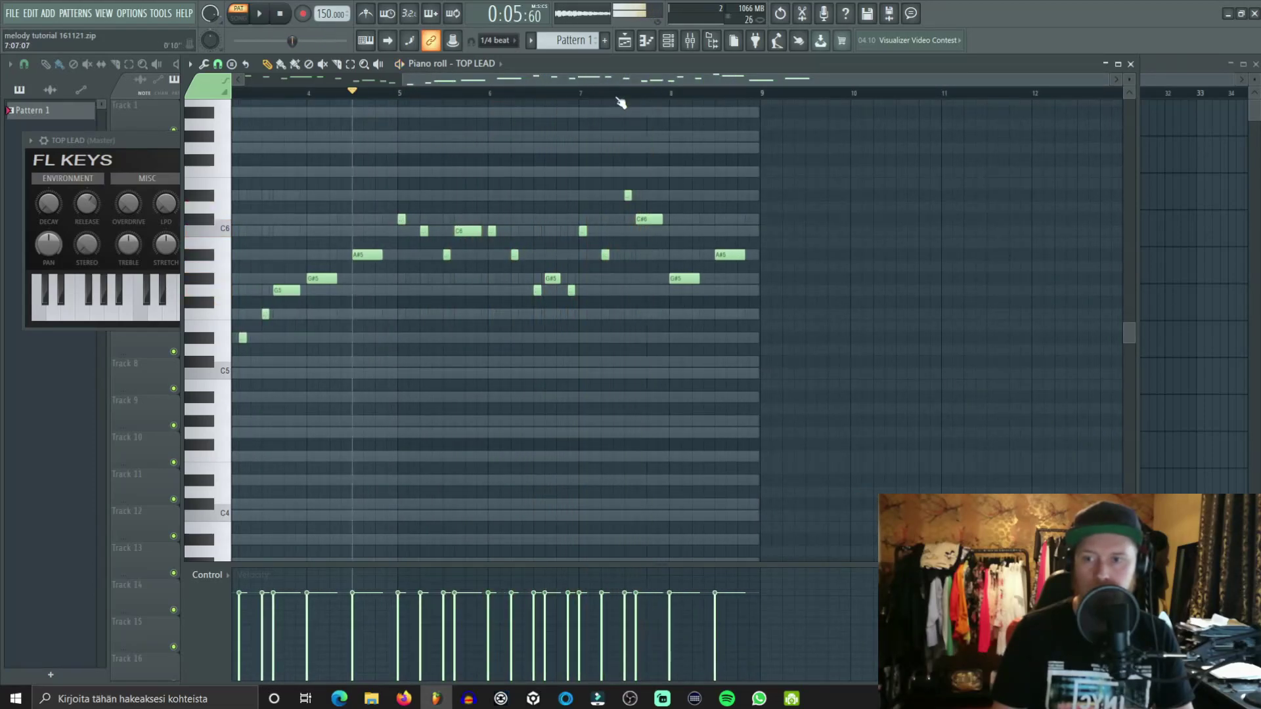
{"action": "scroll", "coordinate": [619, 104], "scroll_direction": "up", "scroll_amount": 2}
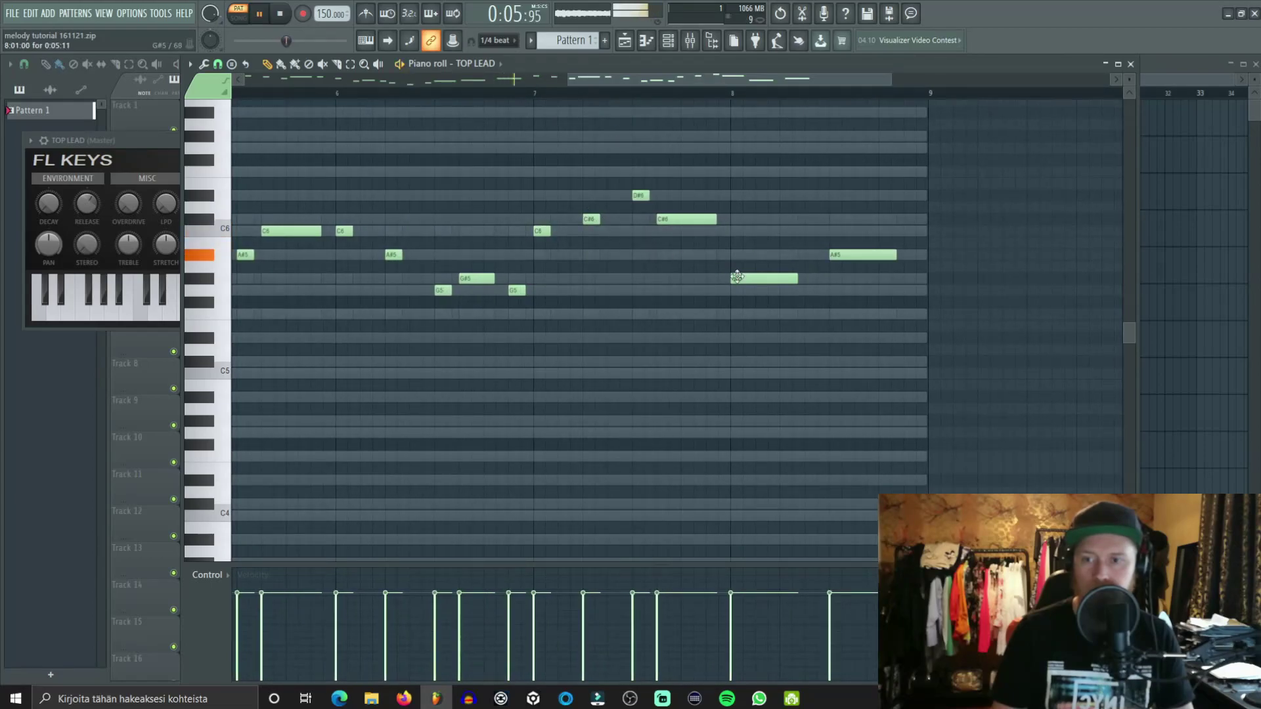
Step: Raise the two long notes in bar 8 to F6 and D#6, playing the melody to check them
{"action": "left_click_drag", "start_coordinate": [753, 279], "coordinate": [755, 172]}
{"action": "key", "text": "space"}
{"action": "left_click_drag", "start_coordinate": [851, 255], "coordinate": [851, 195]}
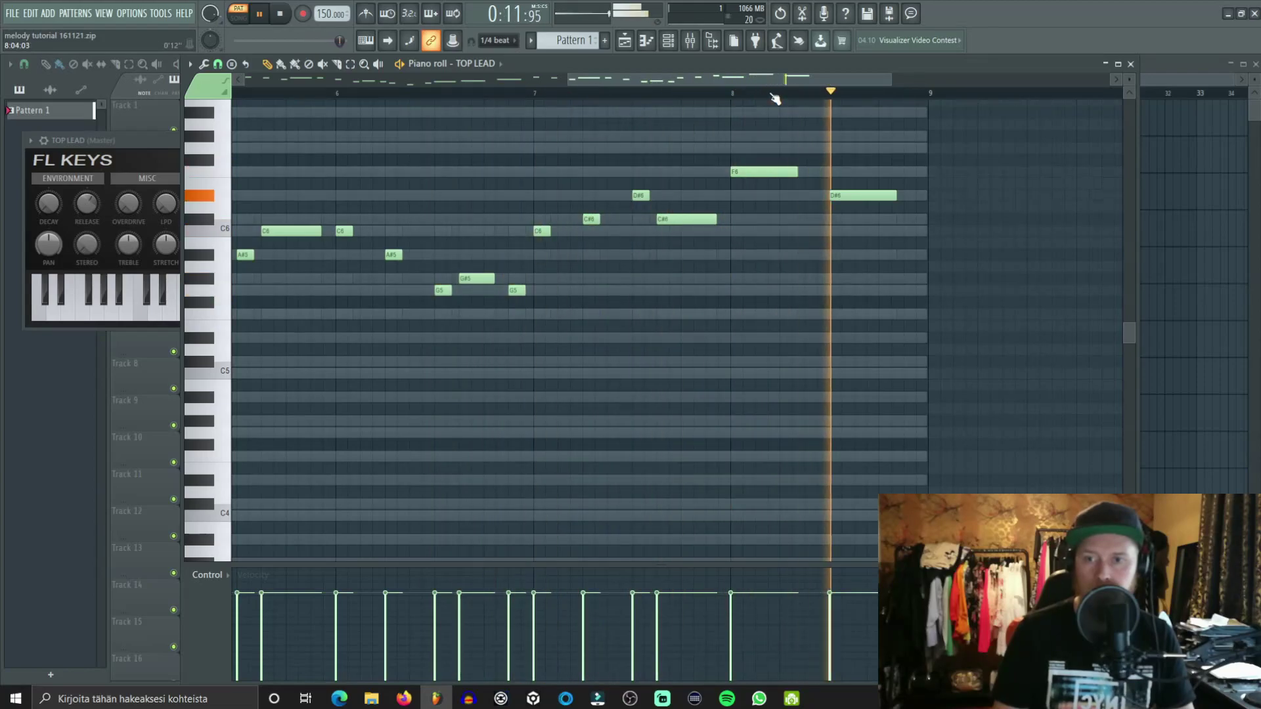
Step: Close the TOP LEAD piano roll and its FL Keys instrument window
{"action": "scroll", "coordinate": [776, 103], "scroll_direction": "down", "scroll_amount": 2}
{"action": "scroll", "coordinate": [775, 105], "scroll_direction": "down", "scroll_amount": 8}
{"action": "scroll", "coordinate": [776, 103], "scroll_direction": "down", "scroll_amount": 1}
{"action": "scroll", "coordinate": [730, 234], "scroll_direction": "up", "scroll_amount": 9}
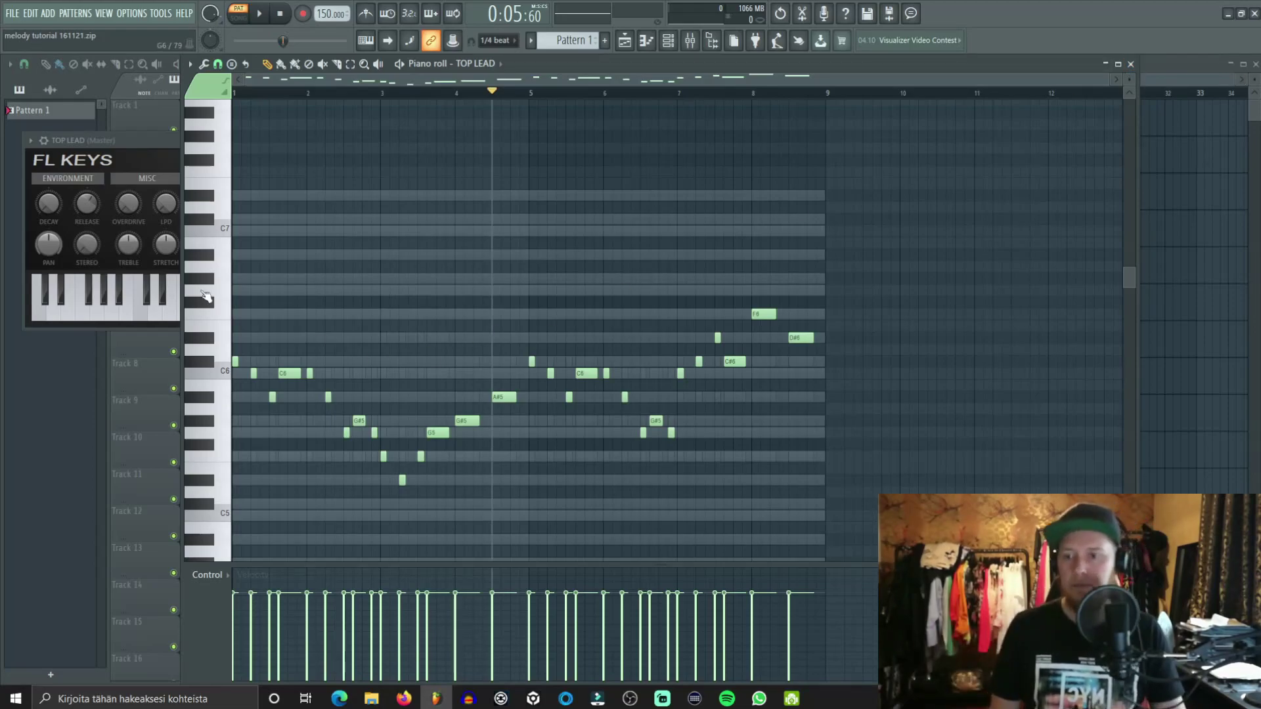
{"action": "left_click", "coordinate": [1141, 65]}
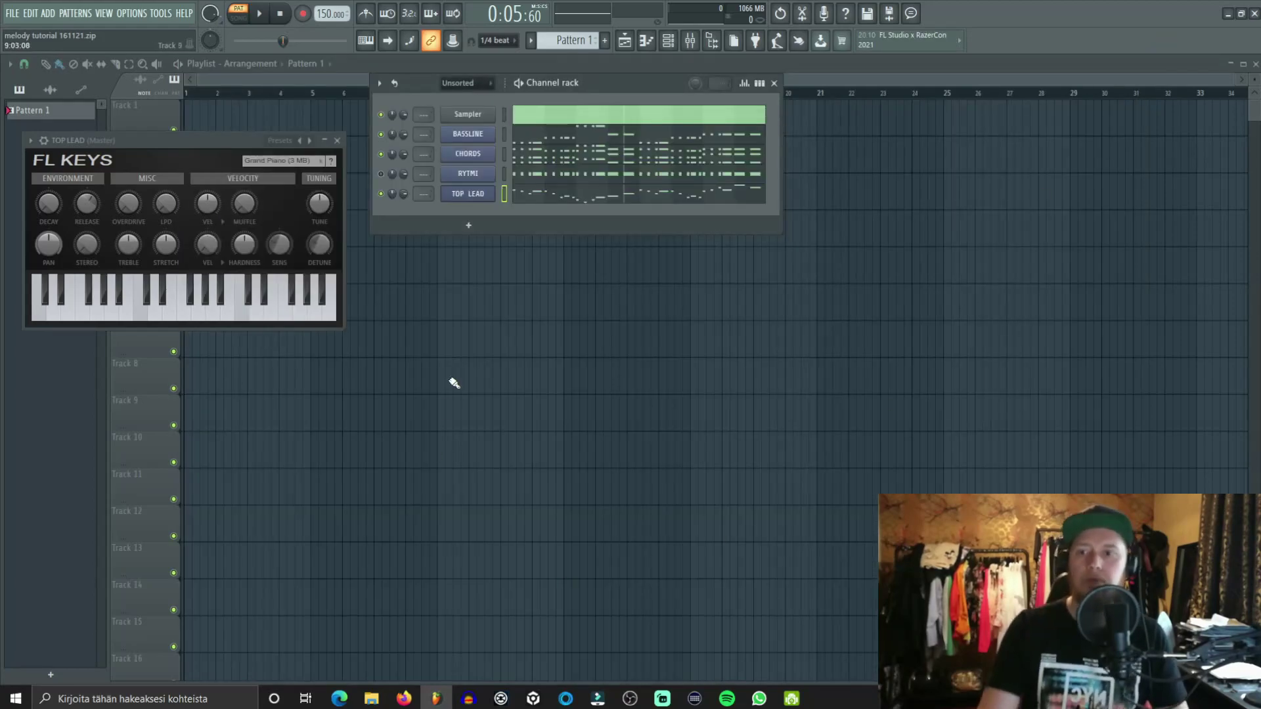
{"action": "left_click", "coordinate": [337, 141]}
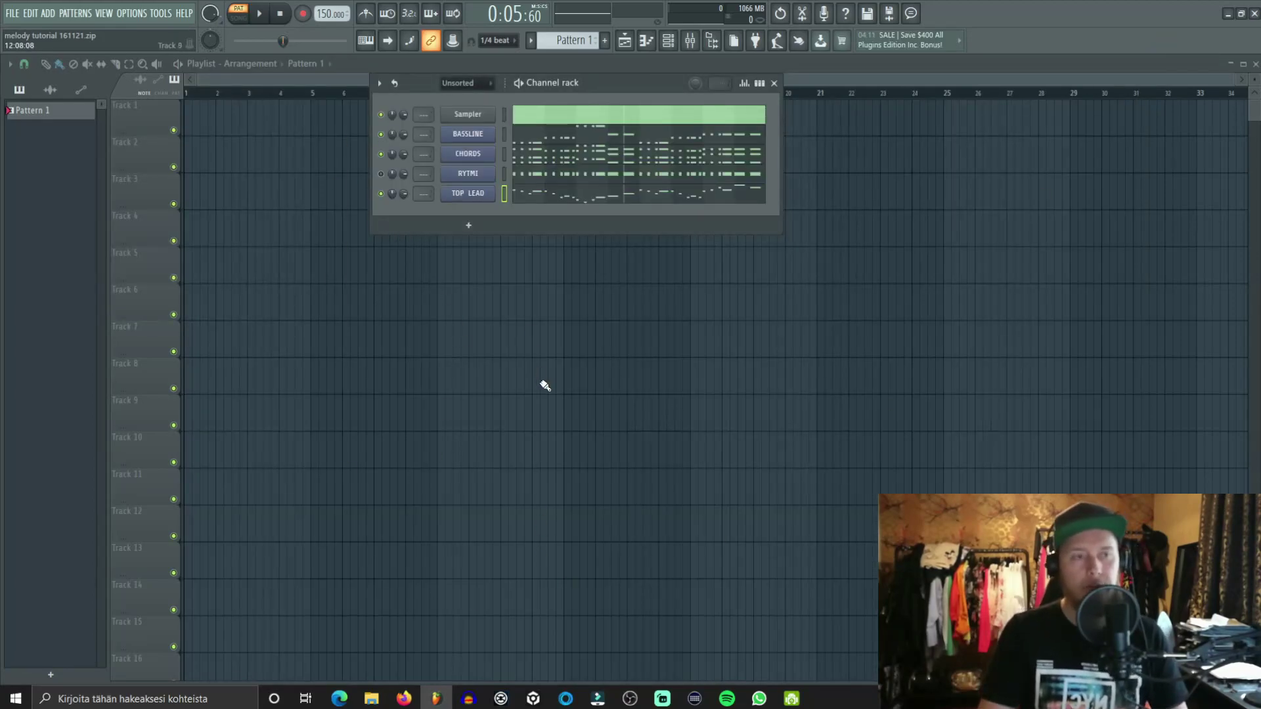
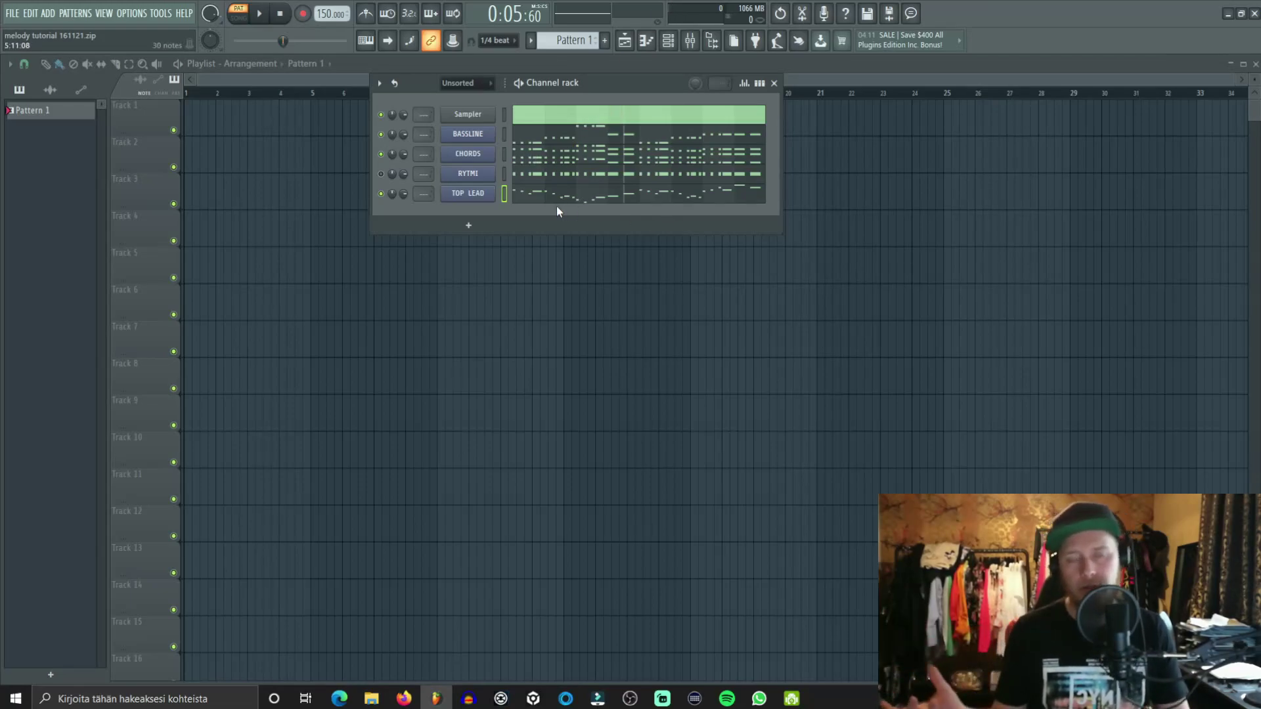
Step: Add a new FL Keys channel to the pattern and clone it
{"action": "left_click", "coordinate": [468, 226]}
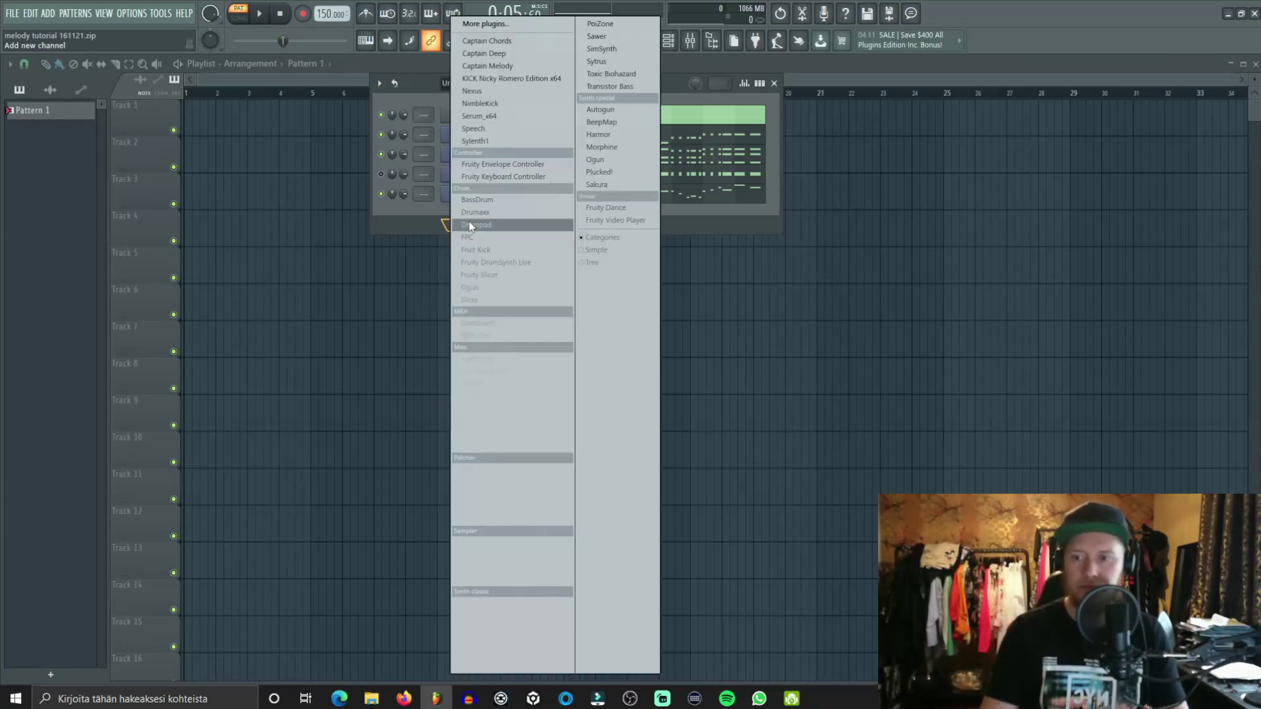
{"action": "left_click", "coordinate": [545, 395]}
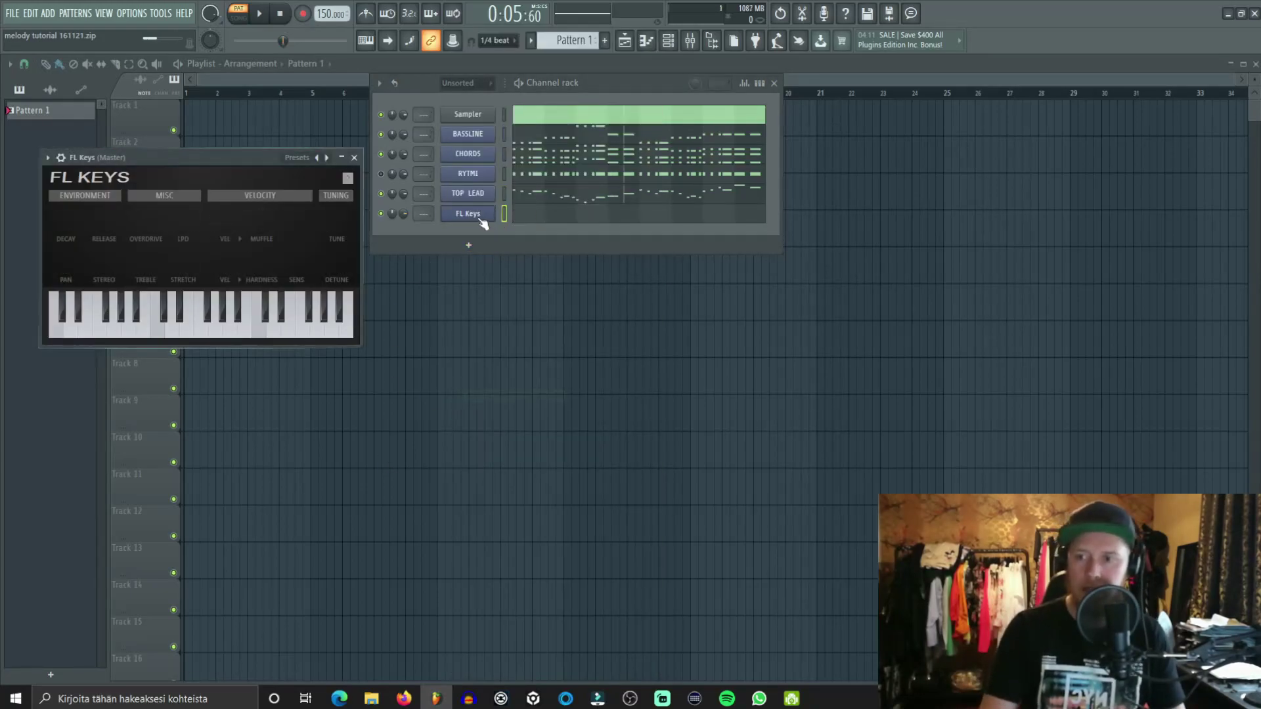
{"action": "right_click", "coordinate": [484, 216]}
{"action": "left_click", "coordinate": [559, 328]}
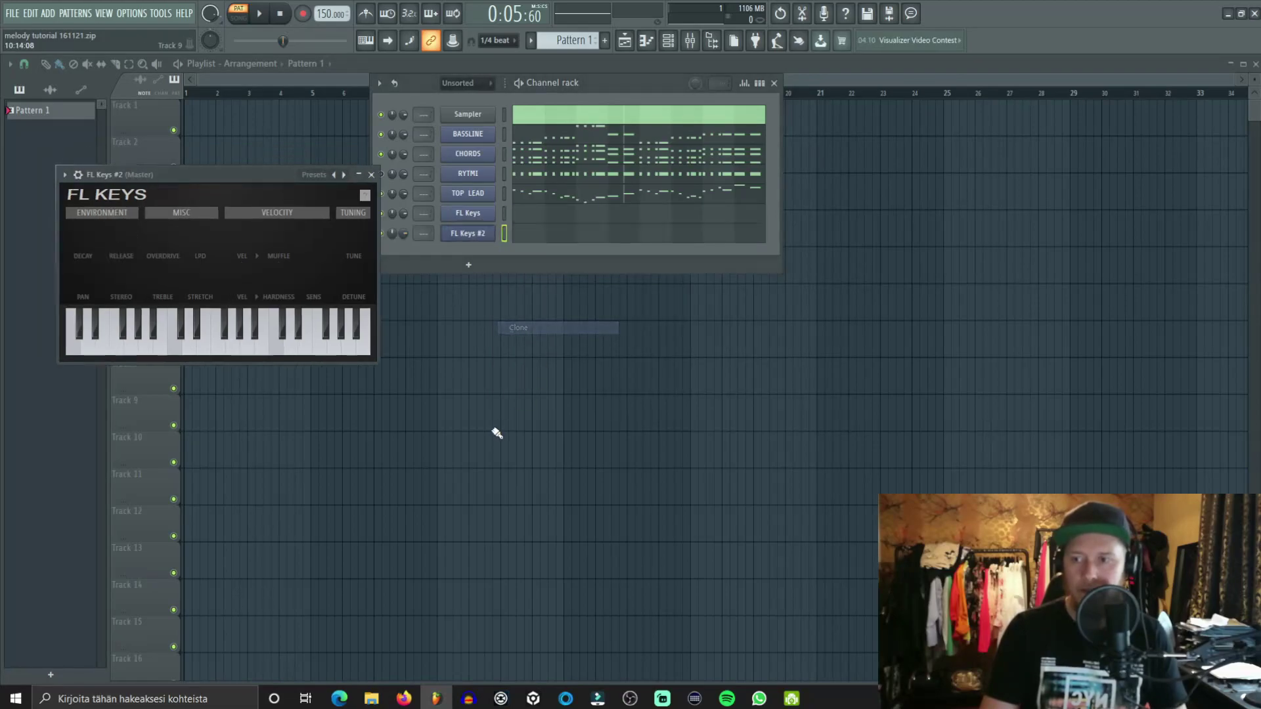
Step: Close the FL Keys instrument windows and rename the first new FL Keys channel to HARMONICS 1
{"action": "left_click", "coordinate": [375, 168]}
{"action": "right_click", "coordinate": [468, 232]}
{"action": "left_click", "coordinate": [531, 239]}
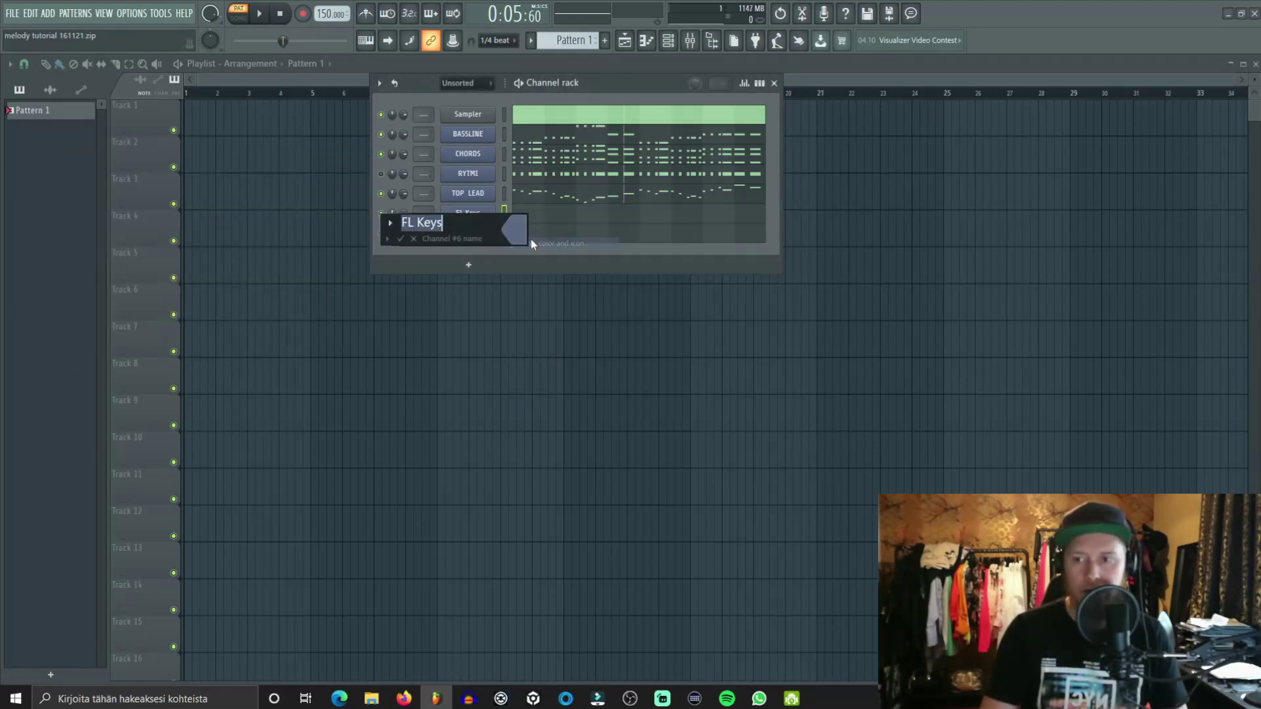
{"action": "type", "text": "HARMONICS 1"}
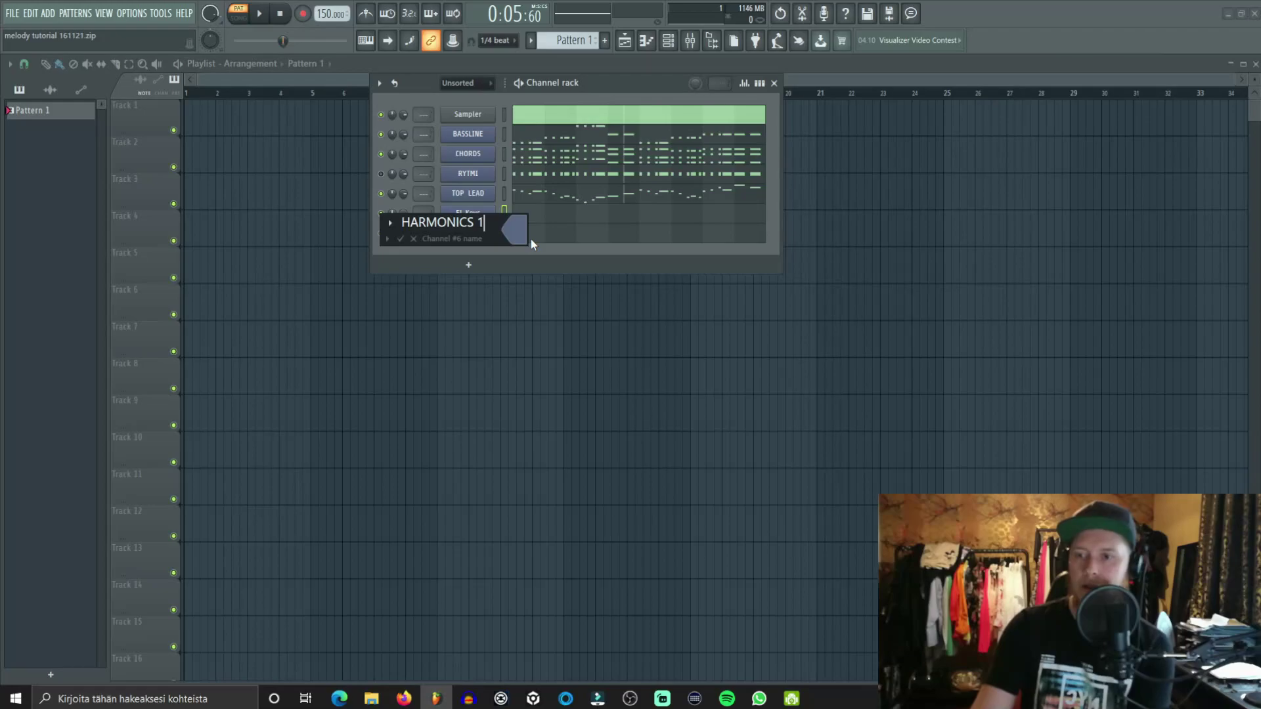
{"action": "key", "text": "Return"}
Step: Rename the cloned FL Keys #2 channel to HARMONICS 2
{"action": "right_click", "coordinate": [467, 233]}
{"action": "left_click", "coordinate": [555, 262]}
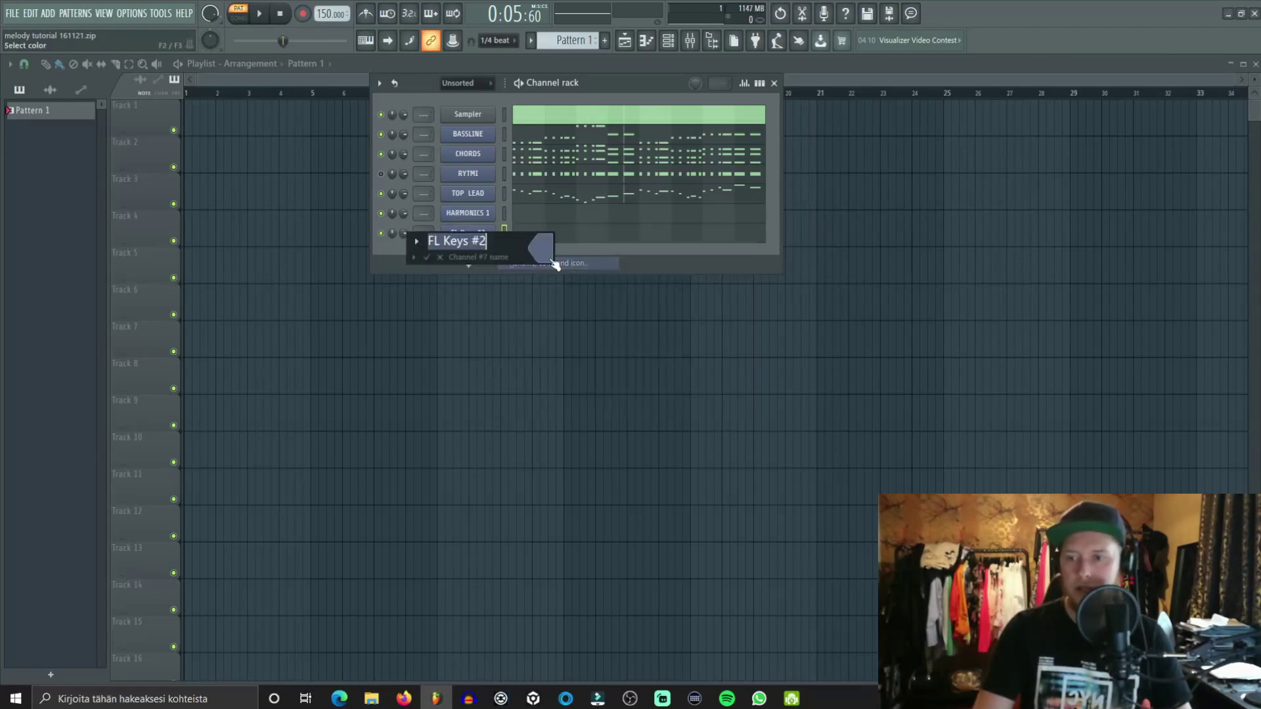
{"action": "type", "text": "HARMONICS 2"}
{"action": "key", "text": "Return"}
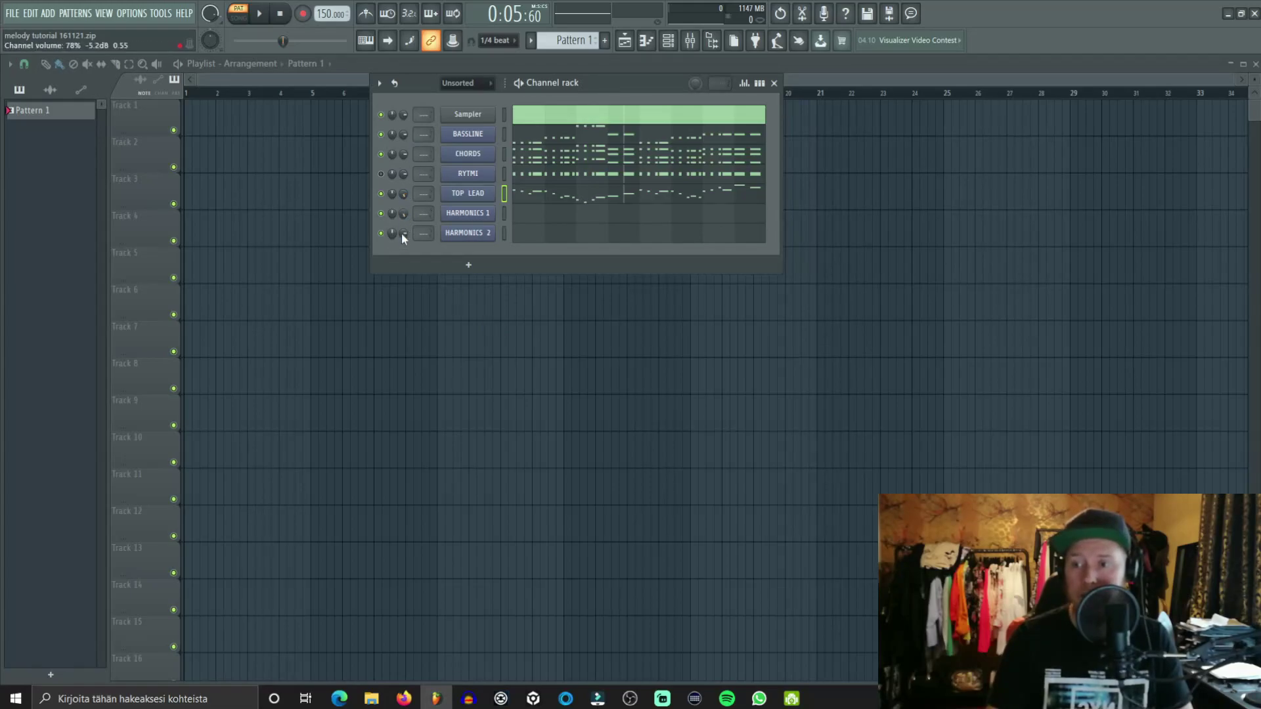
Step: Play the pattern and open the TOP LEAD melody in the piano roll at its first bars
{"action": "key", "text": "space"}
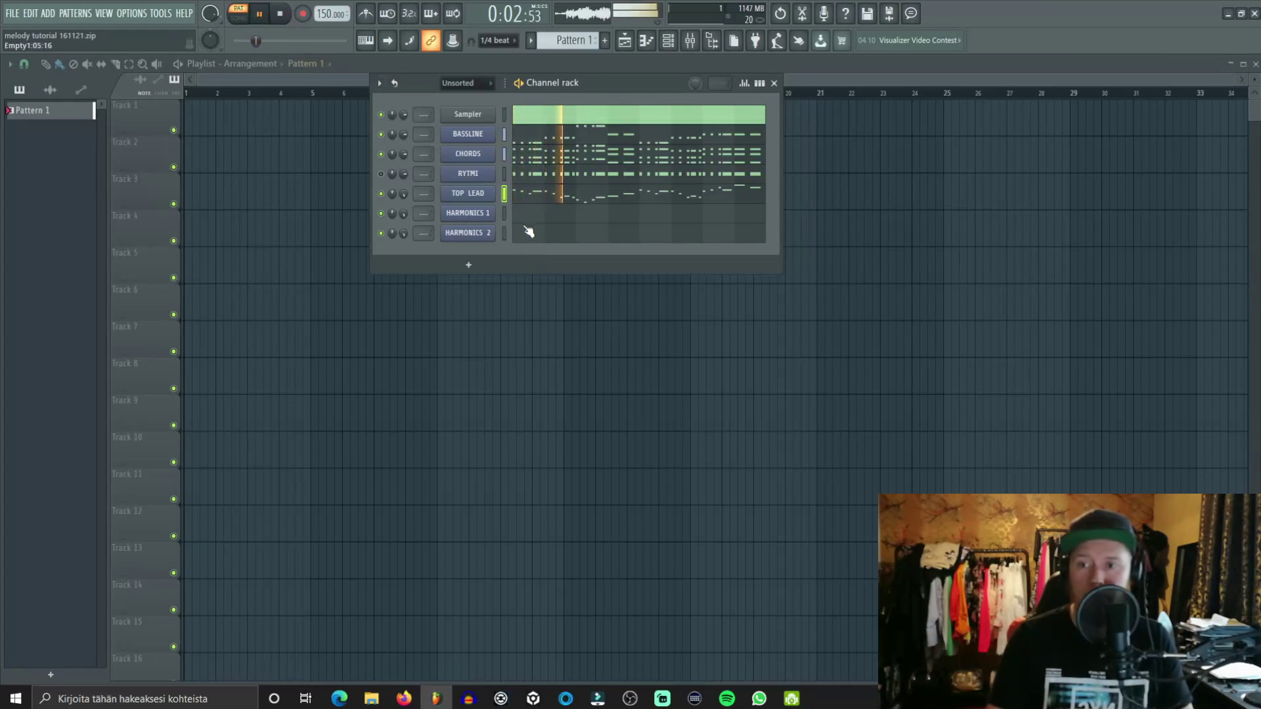
{"action": "left_click", "coordinate": [557, 200]}
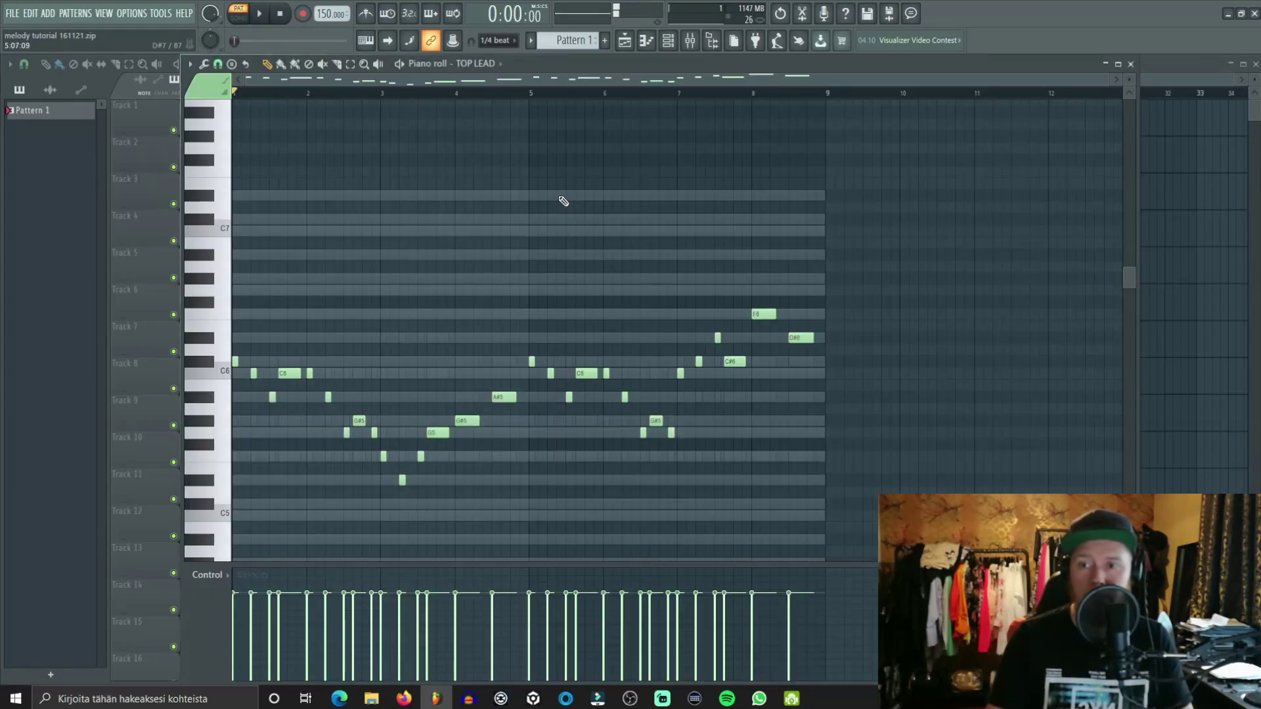
{"action": "scroll", "coordinate": [291, 96], "scroll_direction": "up", "scroll_amount": 2}
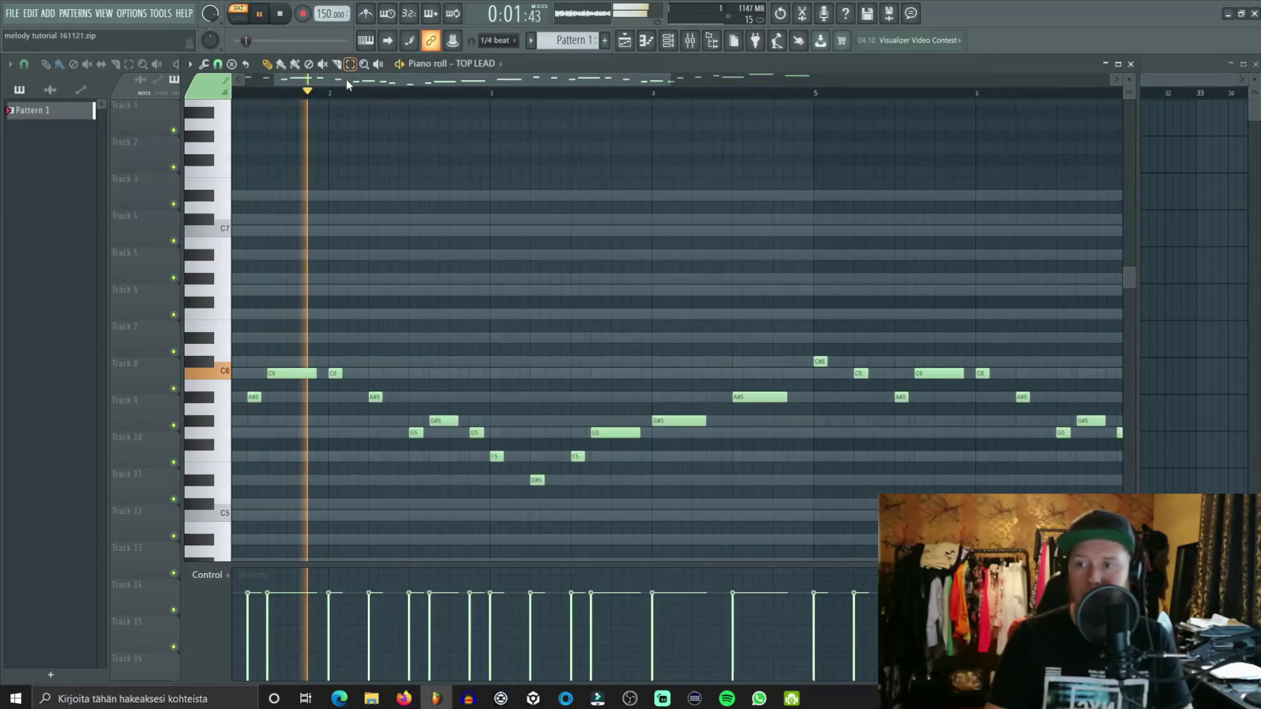
{"action": "left_click_drag", "start_coordinate": [345, 80], "coordinate": [306, 81]}
{"action": "key", "text": "space"}
Step: Raise the two short G5 notes in bar 2 to A#5 and G#5, playing the melody to check them
{"action": "left_click_drag", "start_coordinate": [479, 432], "coordinate": [480, 456]}
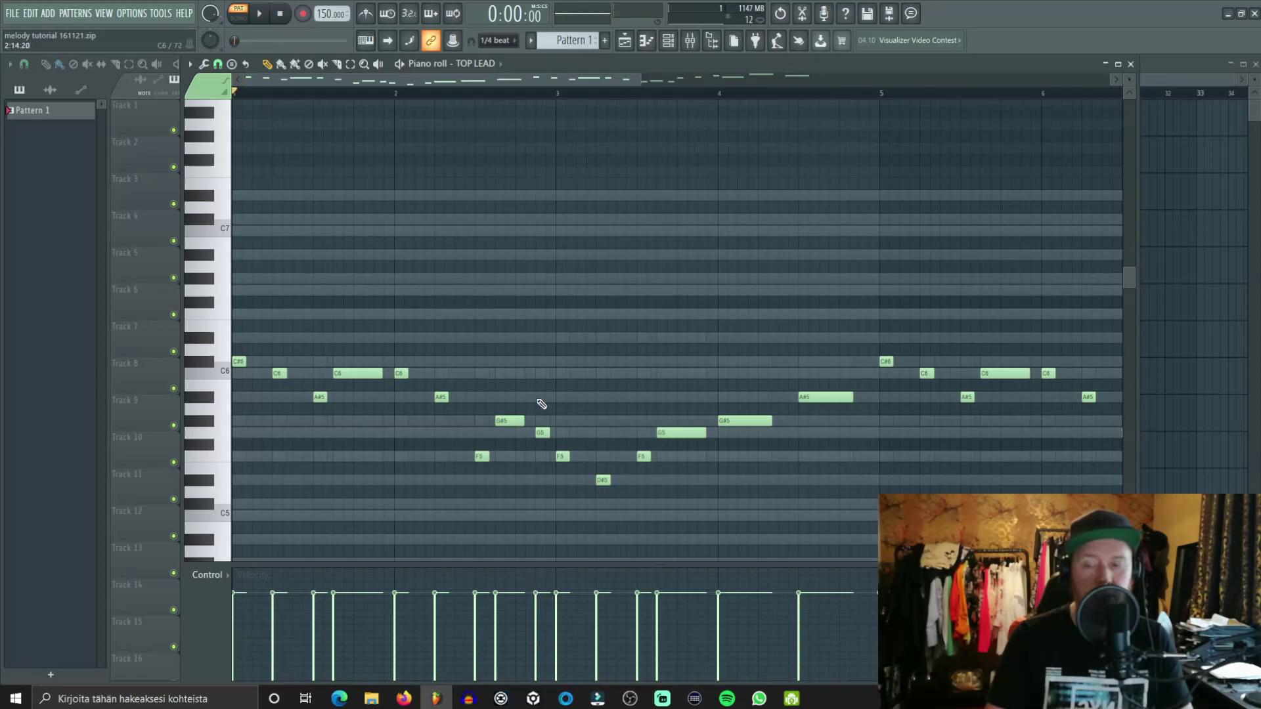
{"action": "left_click_drag", "start_coordinate": [480, 457], "coordinate": [482, 397]}
{"action": "key", "text": "space"}
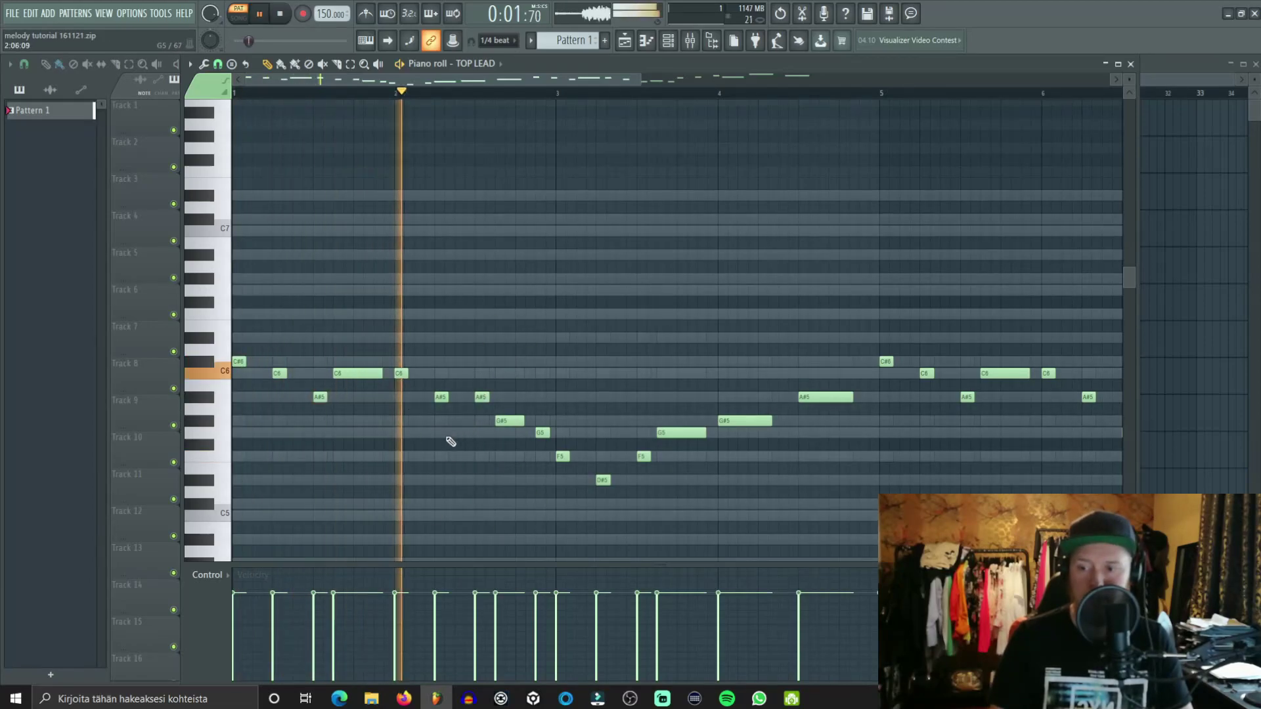
{"action": "key", "text": "space"}
{"action": "key", "text": "space"}
{"action": "mouse_move", "coordinate": [542, 433]}
{"action": "left_mouse_down"}
{"action": "mouse_move", "coordinate": [542, 455]}
{"action": "mouse_move", "coordinate": [535, 413]}
{"action": "left_mouse_up"}
{"action": "key", "text": "space"}
{"action": "key", "text": "space"}
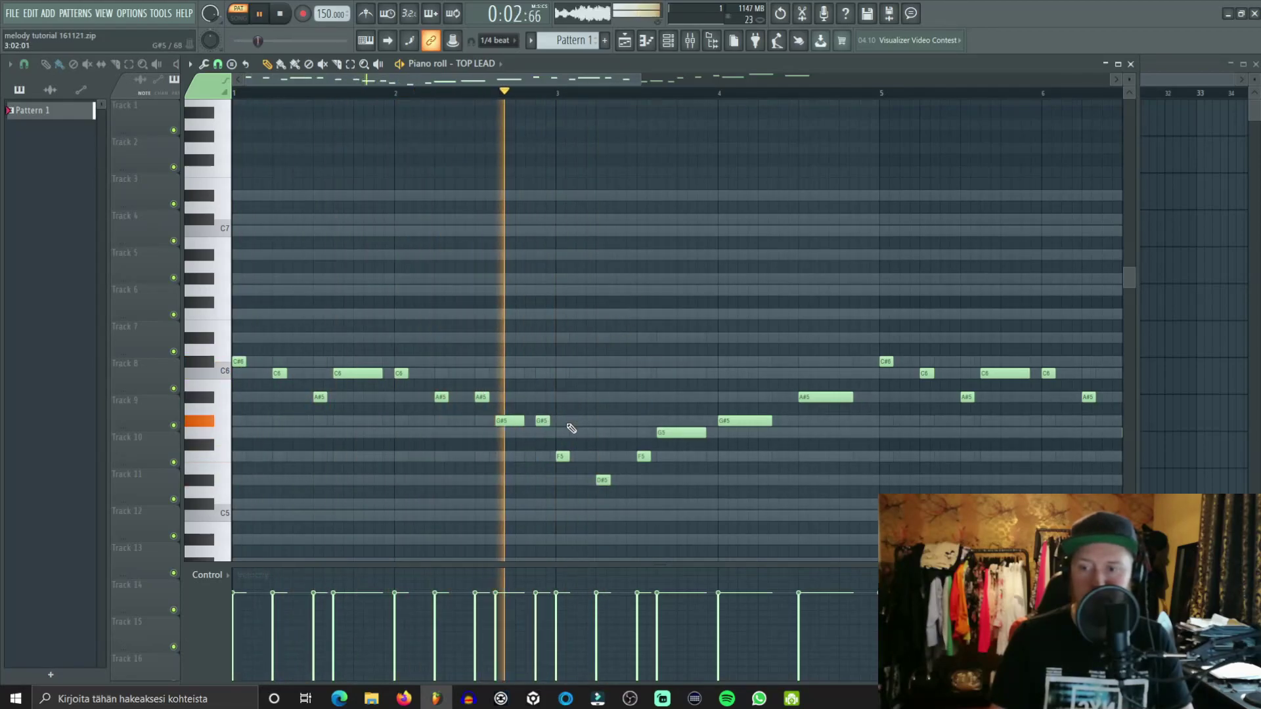
Step: Raise the four bar 3 notes to G5, F5, G5 and G#5, and lower the first bar 4 note to G5
{"action": "key", "text": "space"}
{"action": "left_click_drag", "start_coordinate": [562, 456], "coordinate": [563, 432]}
{"action": "left_click_drag", "start_coordinate": [602, 481], "coordinate": [643, 433]}
{"action": "key", "text": "space"}
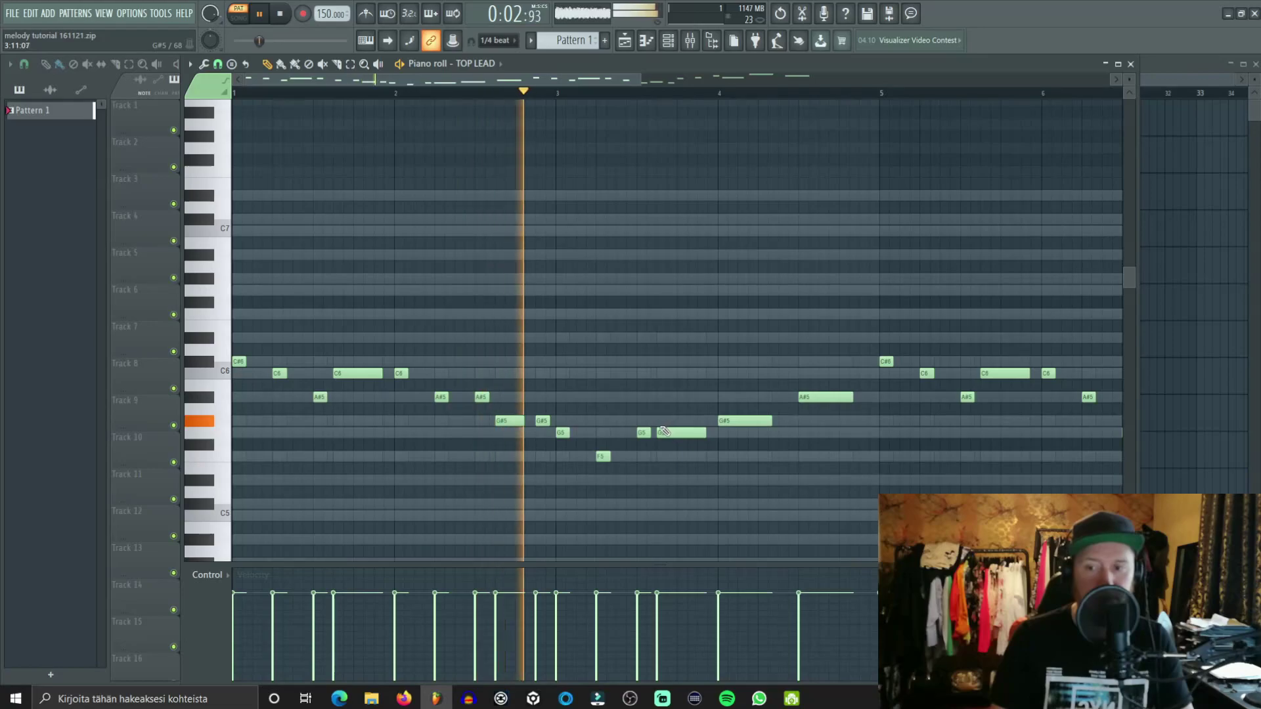
{"action": "key", "text": "space"}
{"action": "left_click_drag", "start_coordinate": [685, 433], "coordinate": [741, 434]}
{"action": "key", "text": "space"}
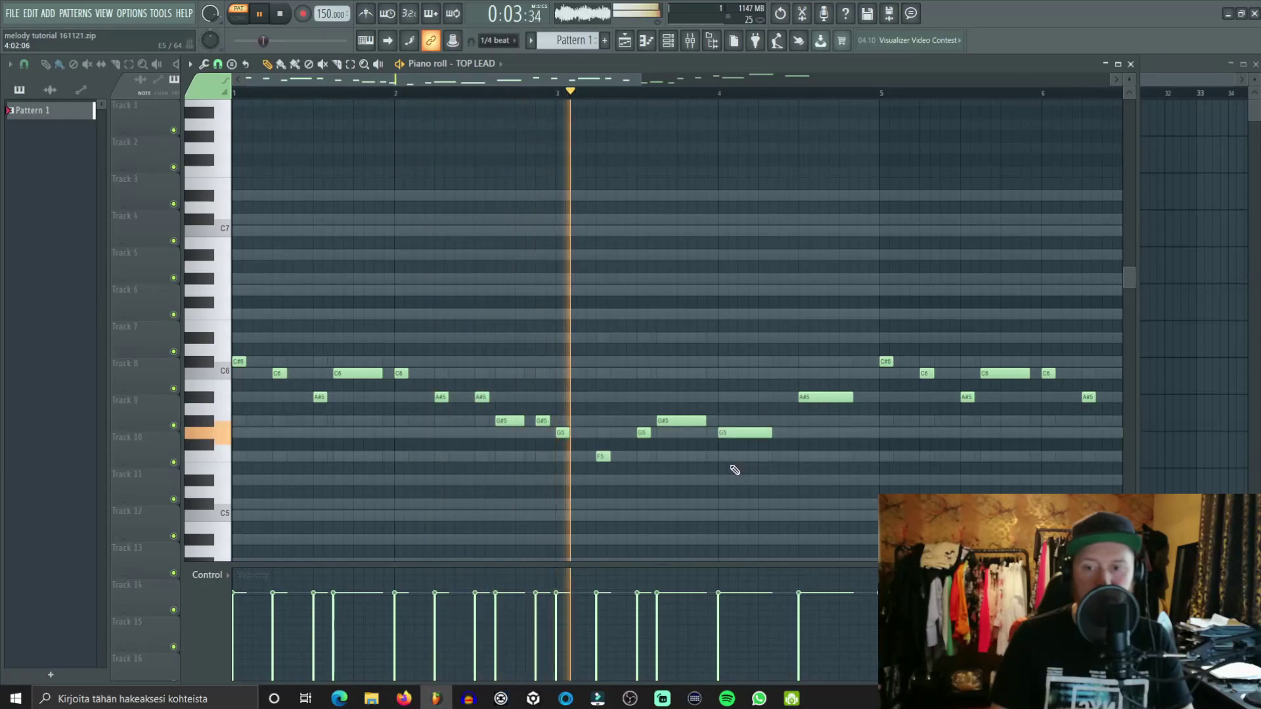
Step: Try lowering the two long bar 4 notes to F5 and G5 and play the melody
{"action": "key", "text": "space"}
{"action": "left_click_drag", "start_coordinate": [738, 437], "coordinate": [738, 462]}
{"action": "left_click_drag", "start_coordinate": [828, 394], "coordinate": [829, 436]}
{"action": "key", "text": "space"}
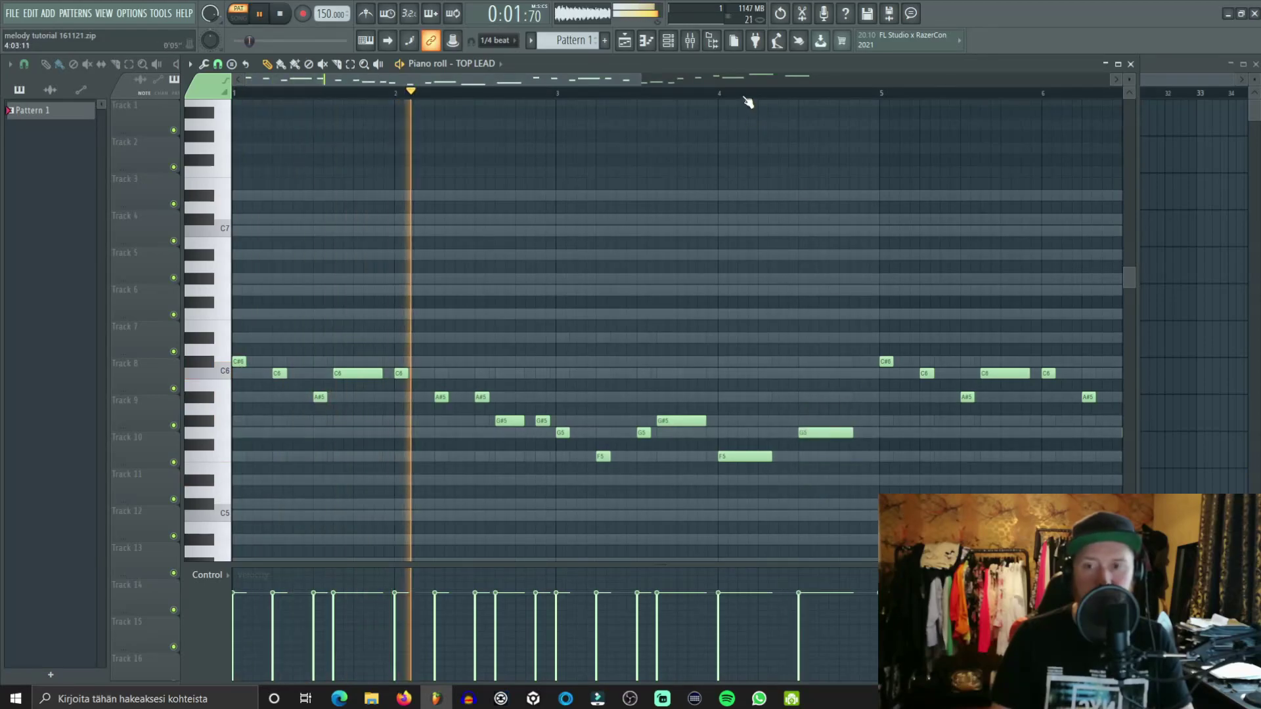
{"action": "scroll", "coordinate": [742, 99], "scroll_direction": "down", "scroll_amount": 2}
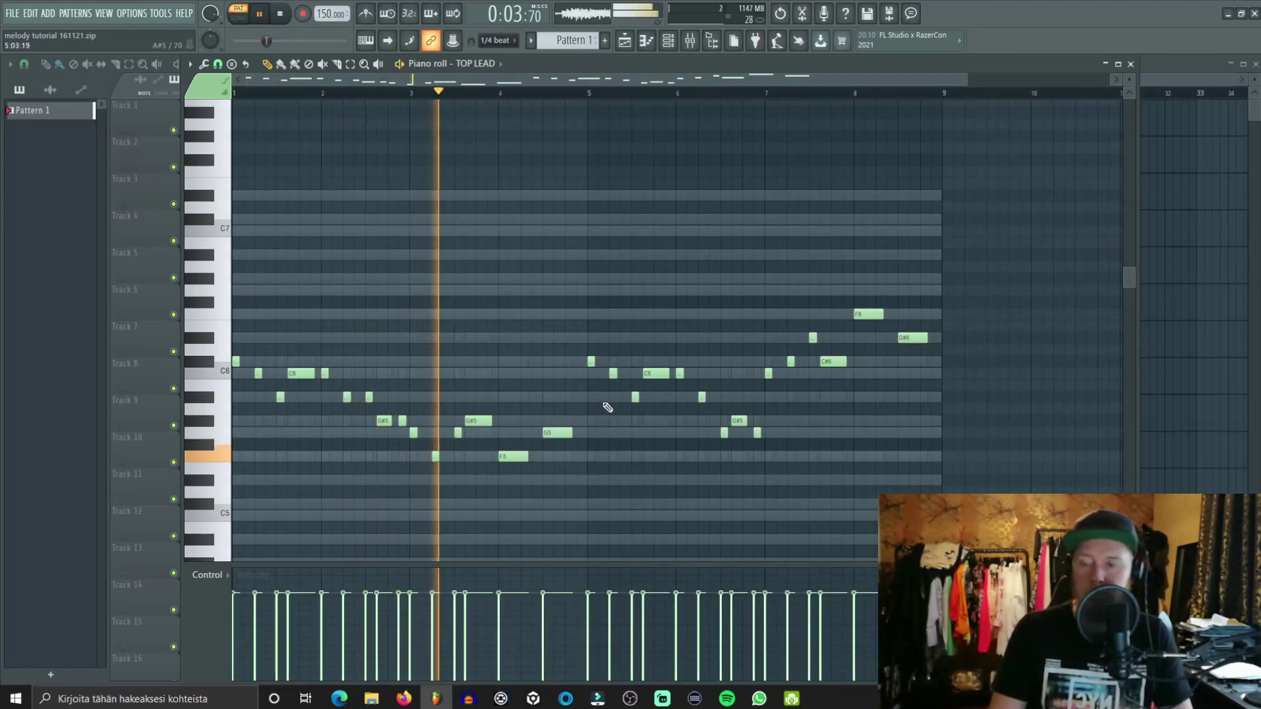
Step: Raise the two long bar 4 notes to A#5 and C6, playing the melody to check the phrase ending
{"action": "key", "text": "space"}
{"action": "left_click_drag", "start_coordinate": [511, 454], "coordinate": [507, 388]}
{"action": "left_click_drag", "start_coordinate": [559, 434], "coordinate": [555, 421]}
{"action": "key", "text": "space"}
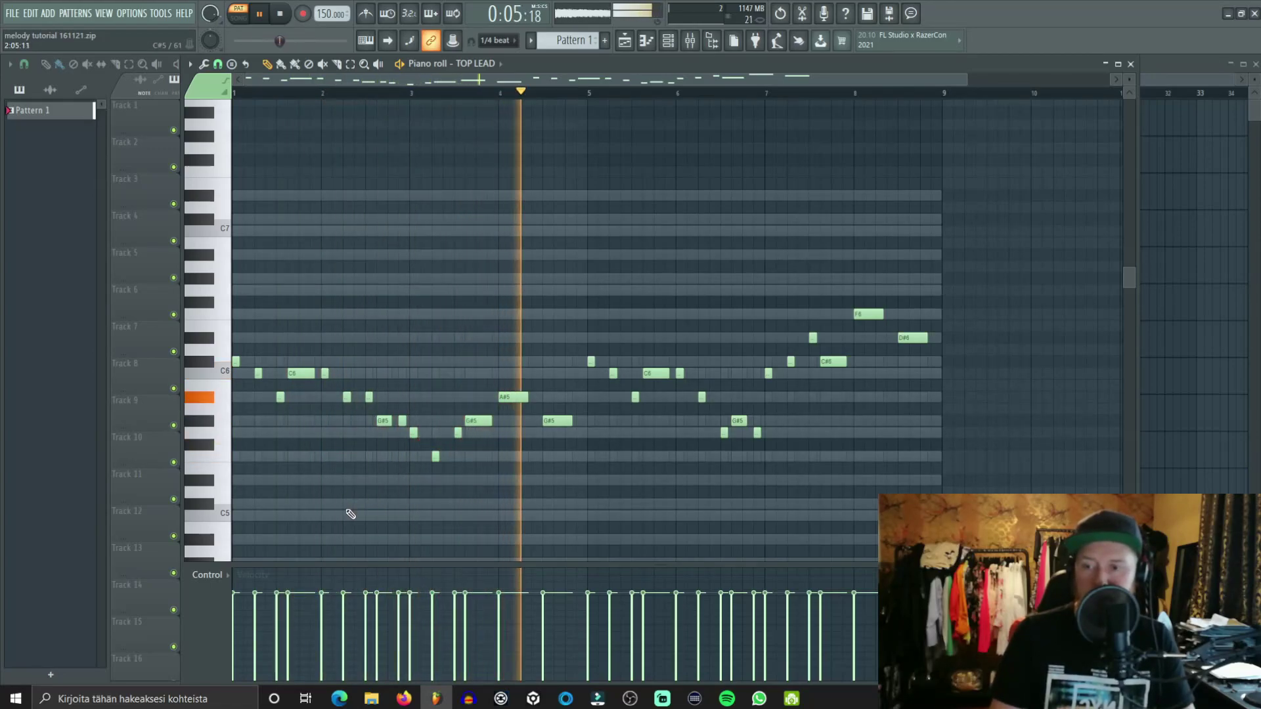
{"action": "key", "text": "space"}
{"action": "left_click_drag", "start_coordinate": [555, 421], "coordinate": [555, 373]}
{"action": "key", "text": "space"}
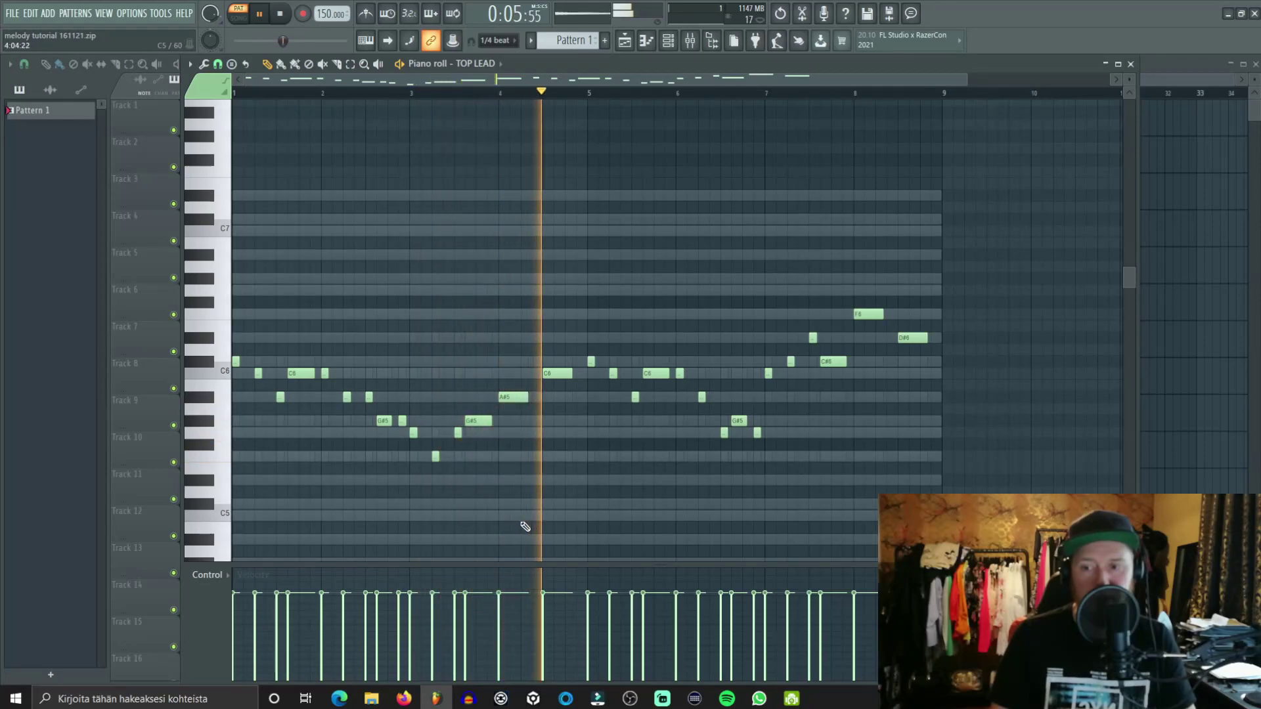
{"action": "key", "text": "space"}
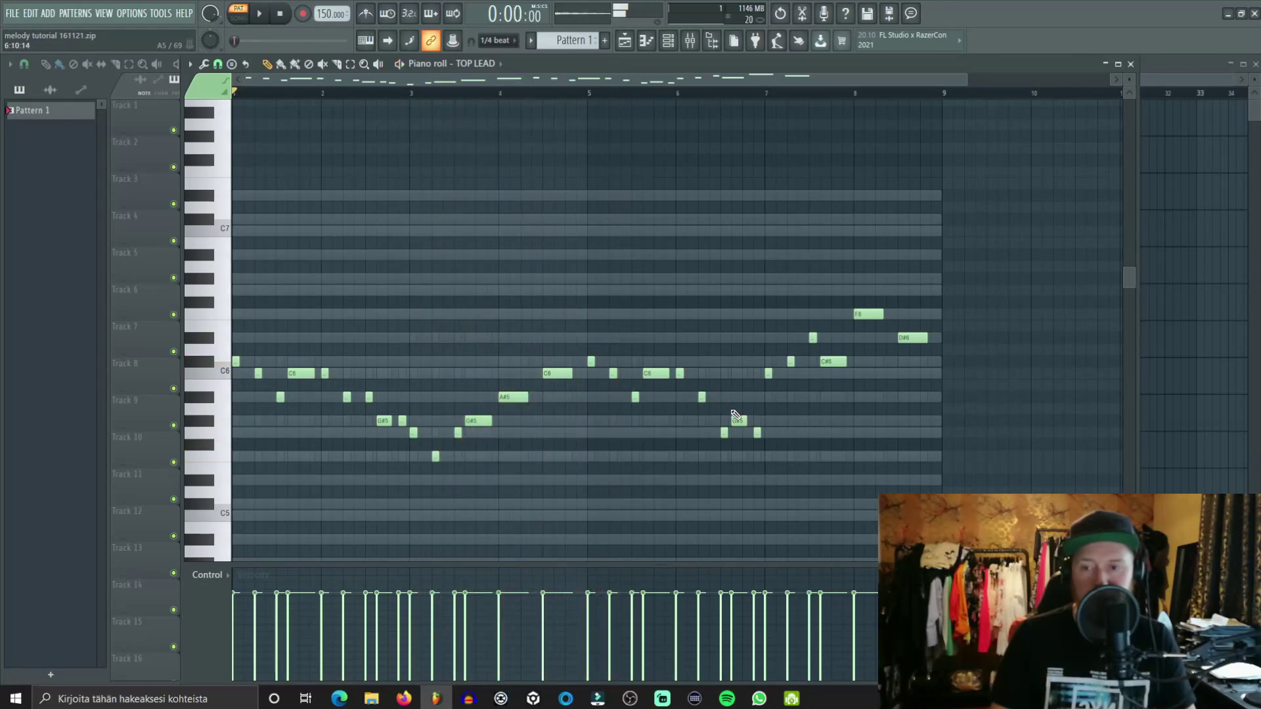
Step: Raise the two short G5 notes in bar 6 to A#5 and G#5 and play from bar 5
{"action": "left_click_drag", "start_coordinate": [723, 432], "coordinate": [756, 420]}
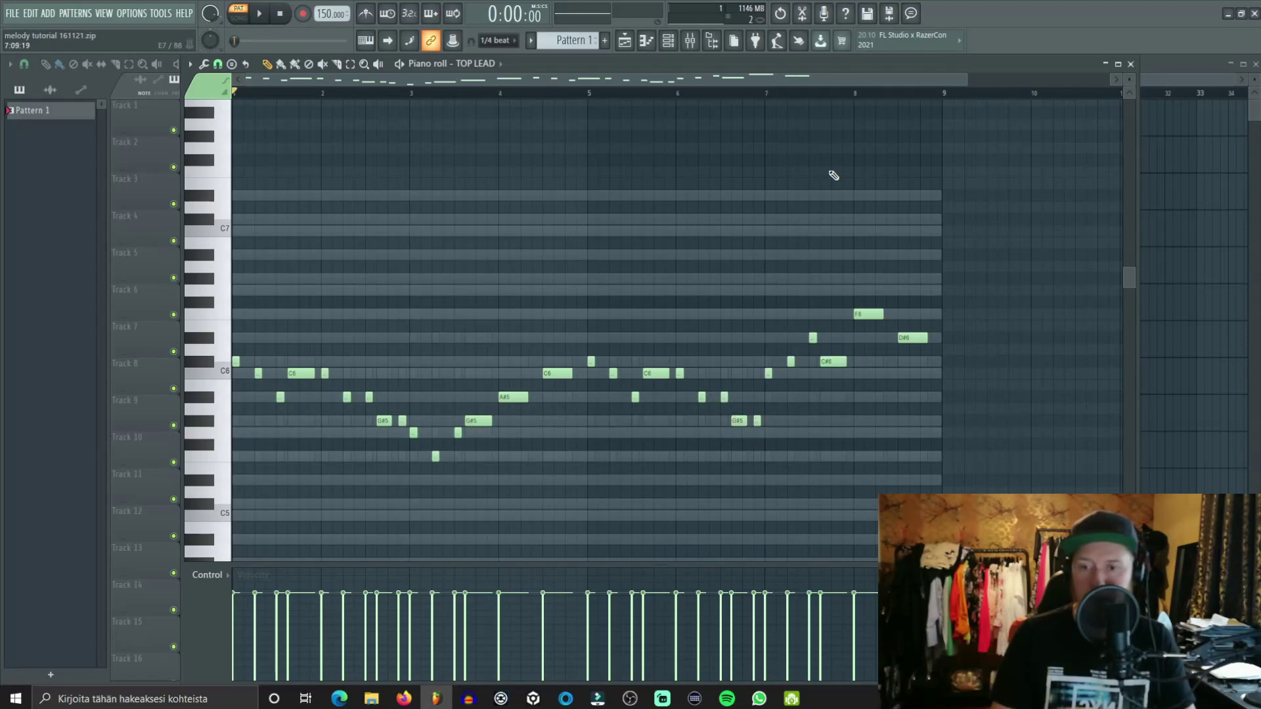
{"action": "left_click", "coordinate": [591, 91]}
{"action": "key", "text": "space"}
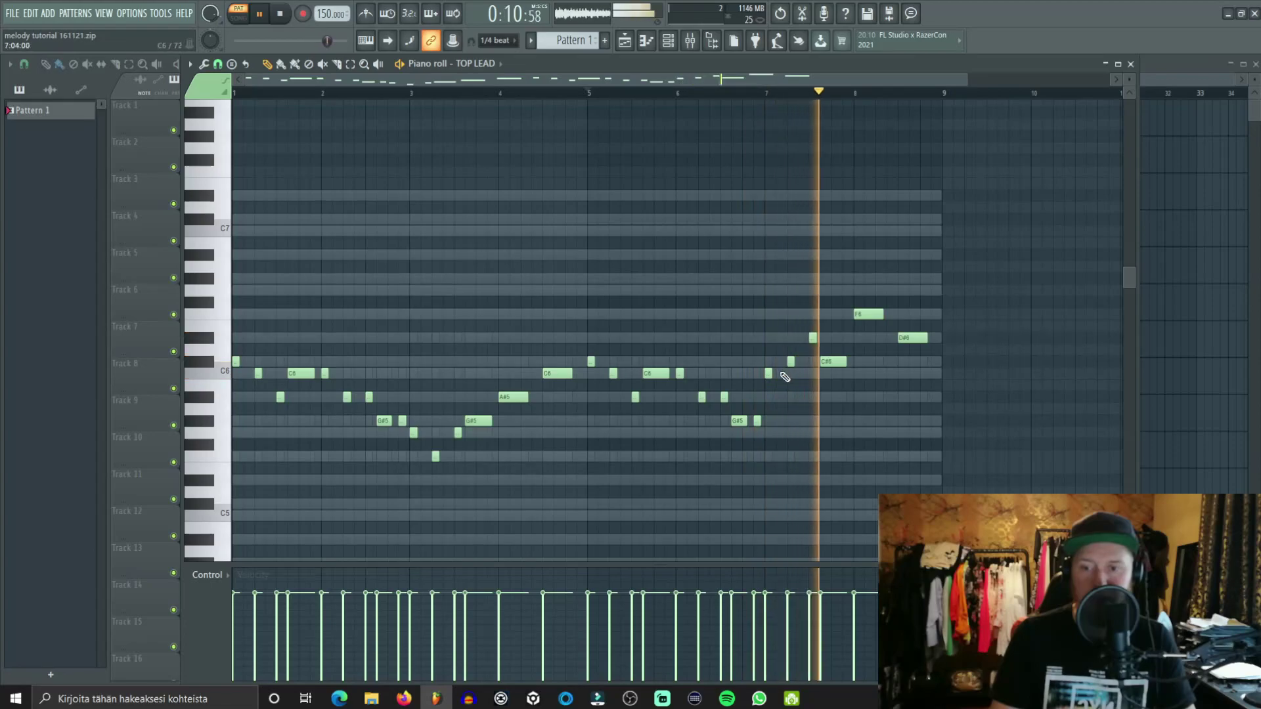
Step: Lower the first note of bar 7 to A#5, stop playback and close the piano roll
{"action": "left_click_drag", "start_coordinate": [769, 373], "coordinate": [768, 397]}
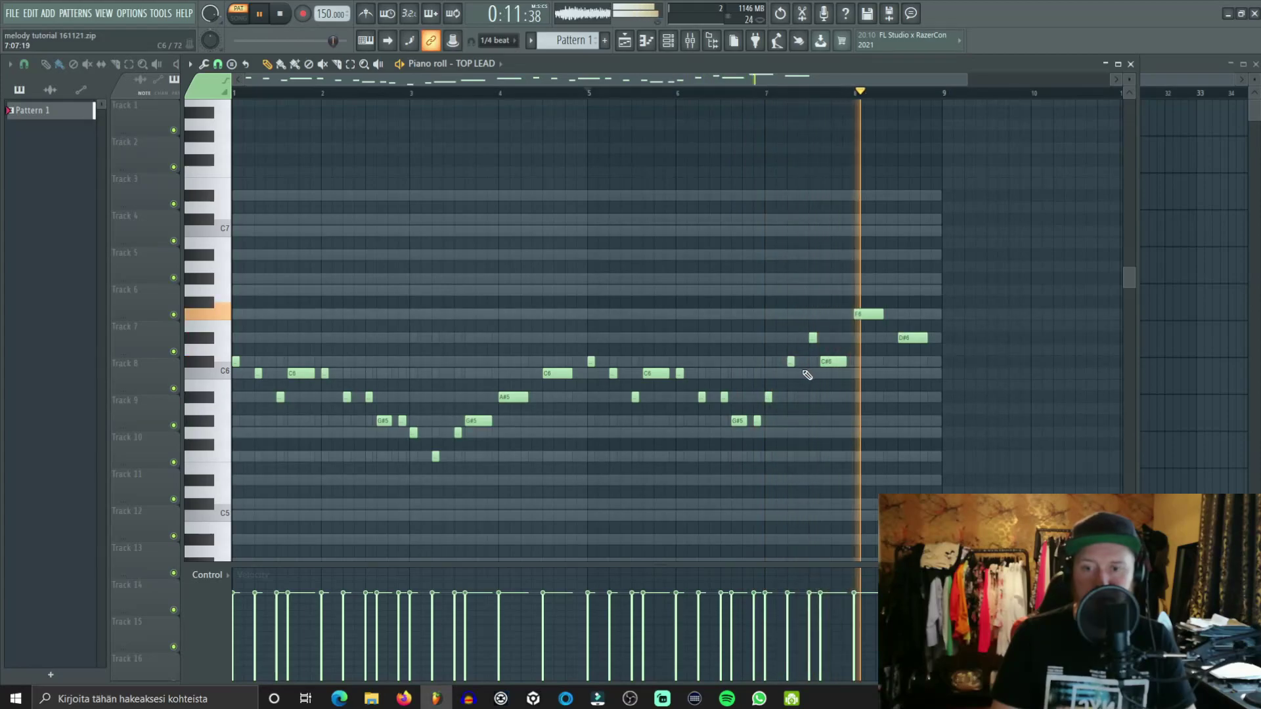
{"action": "key", "text": "space"}
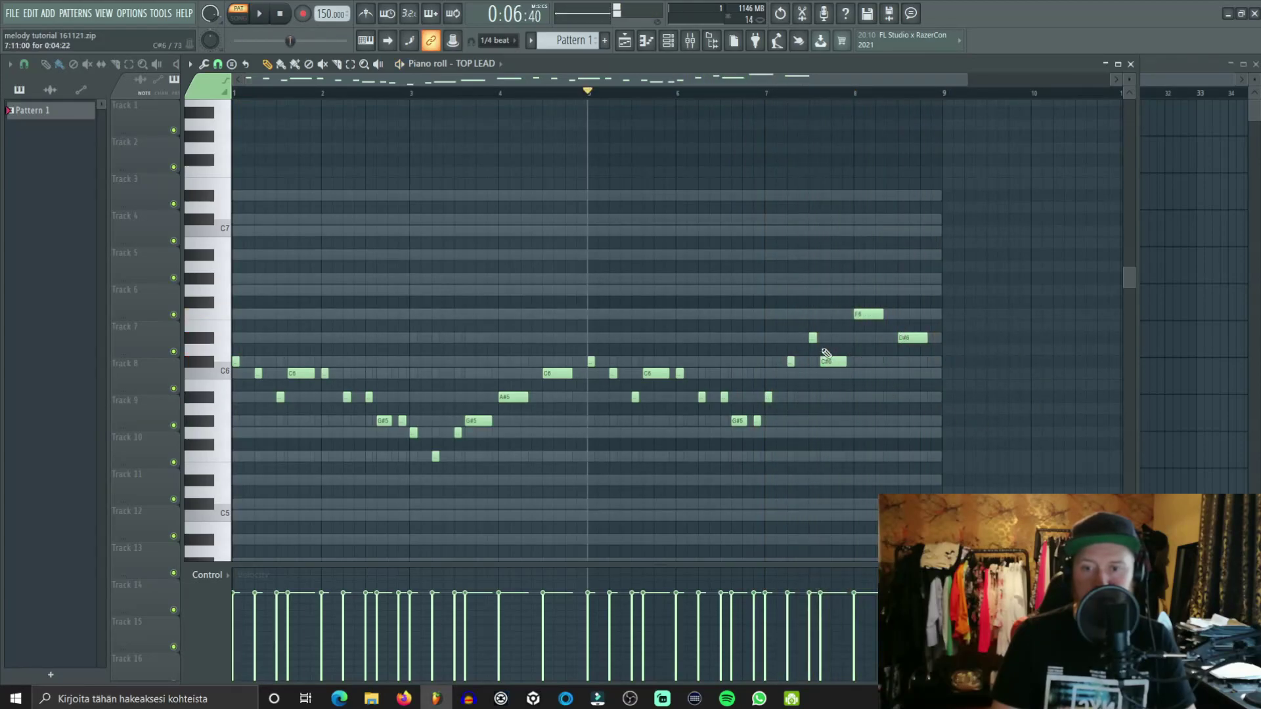
{"action": "left_click", "coordinate": [1129, 62]}
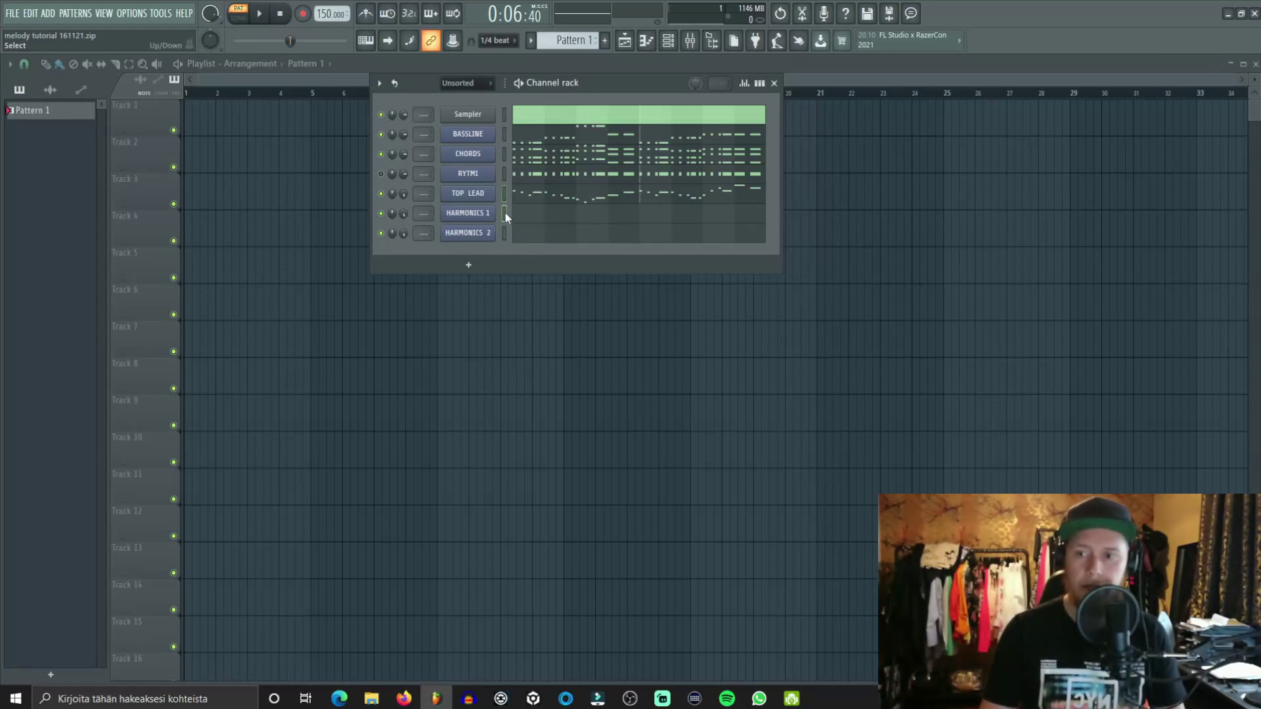
Step: Put a copy of the TOP LEAD melody into HARMONICS 1 and raise all its notes by four semitones
{"action": "left_click", "coordinate": [555, 220]}
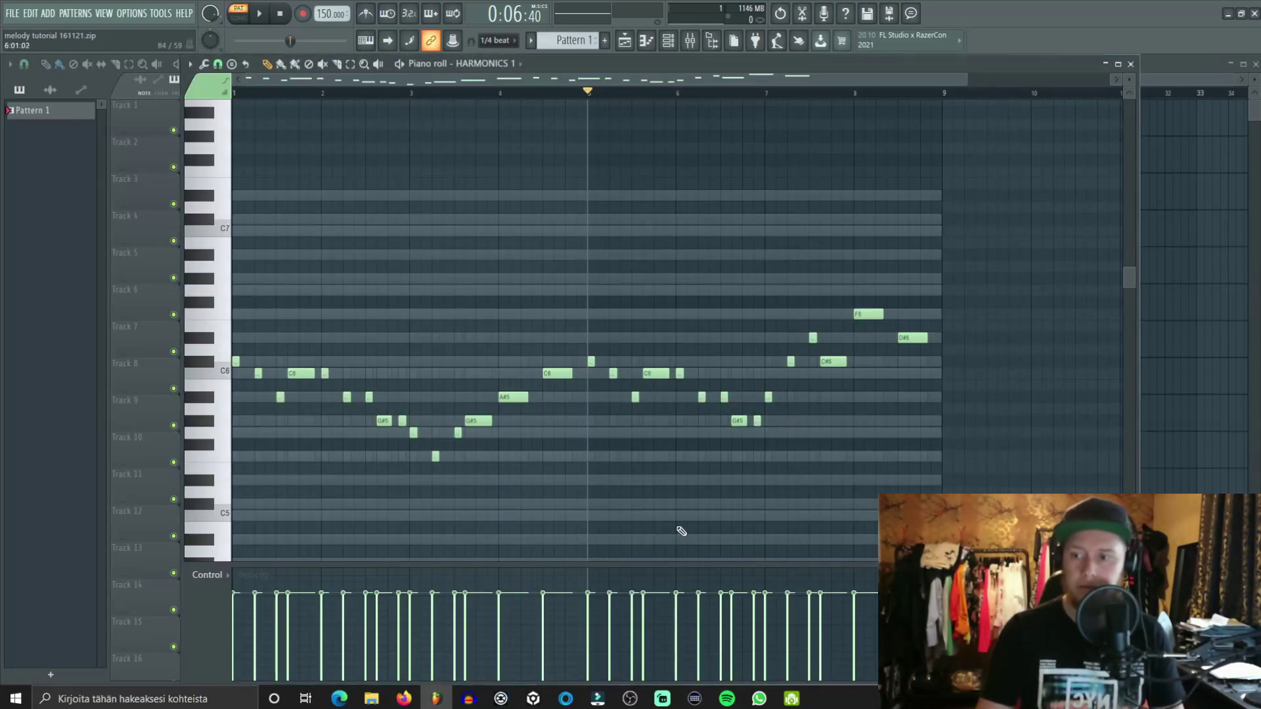
{"action": "key", "text": "ctrl+a"}
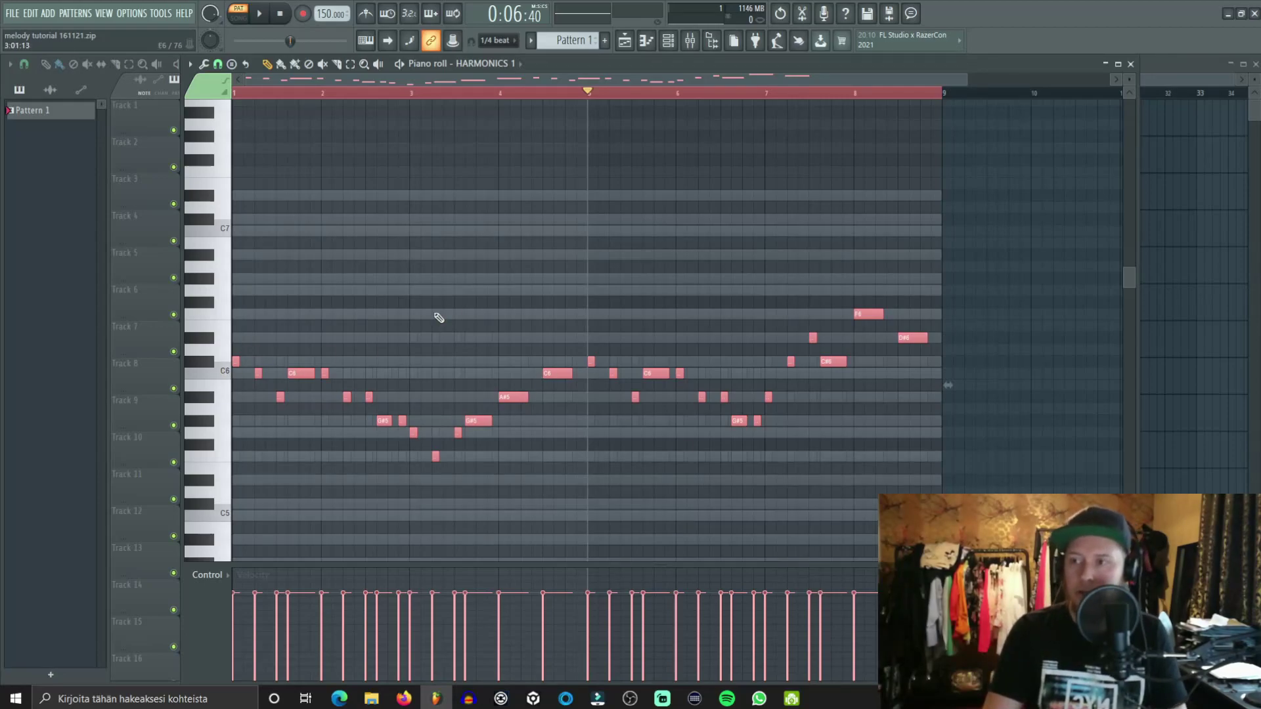
{"action": "key", "text": "Up"}
{"action": "key", "text": "Up"}
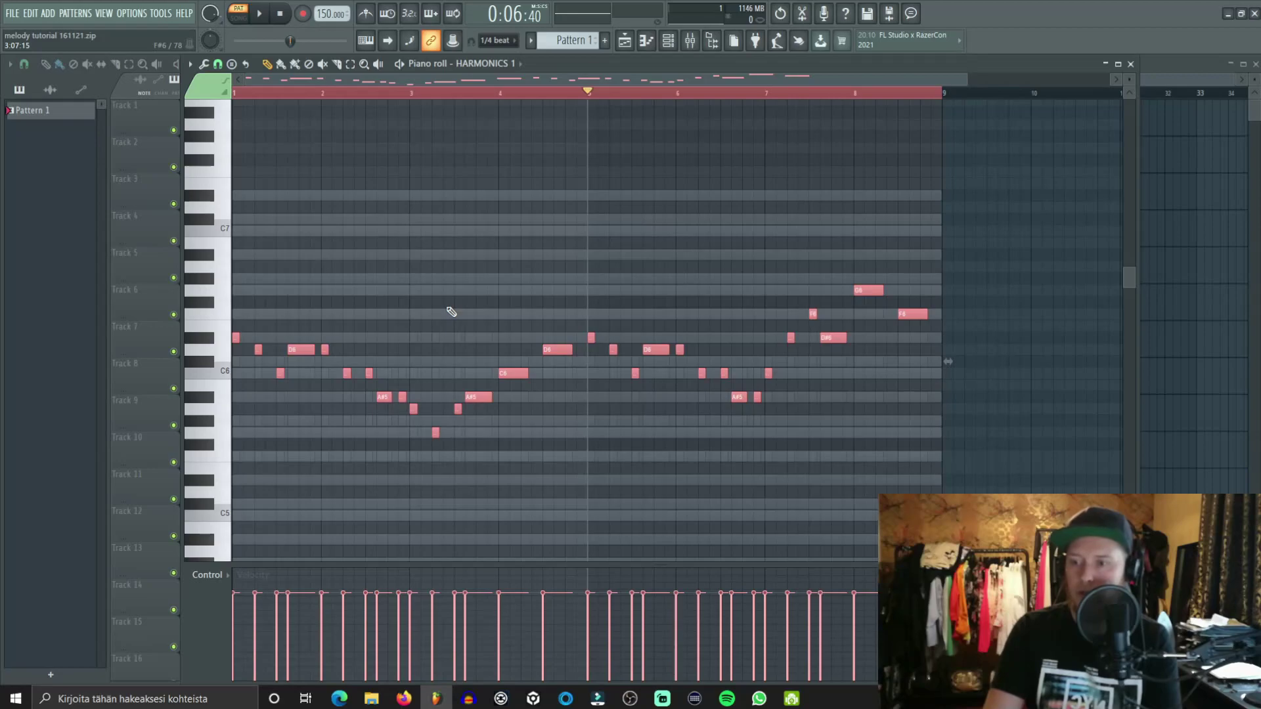
{"action": "key", "text": "Up"}
{"action": "key", "text": "Up"}
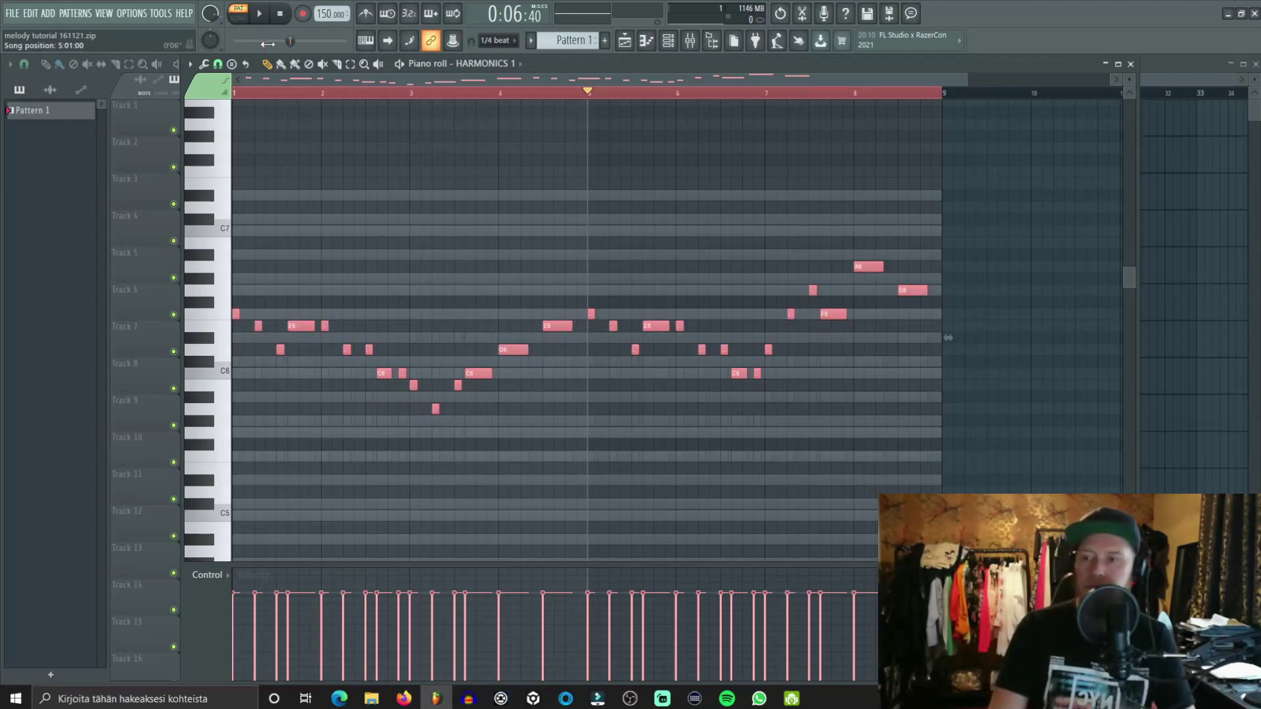
Step: Select all the E6 notes in HARMONICS 1, lower them one semitone to D#6 and play the opening
{"action": "left_click_drag", "start_coordinate": [967, 80], "coordinate": [826, 72]}
{"action": "left_click", "coordinate": [625, 198], "text": "ctrl"}
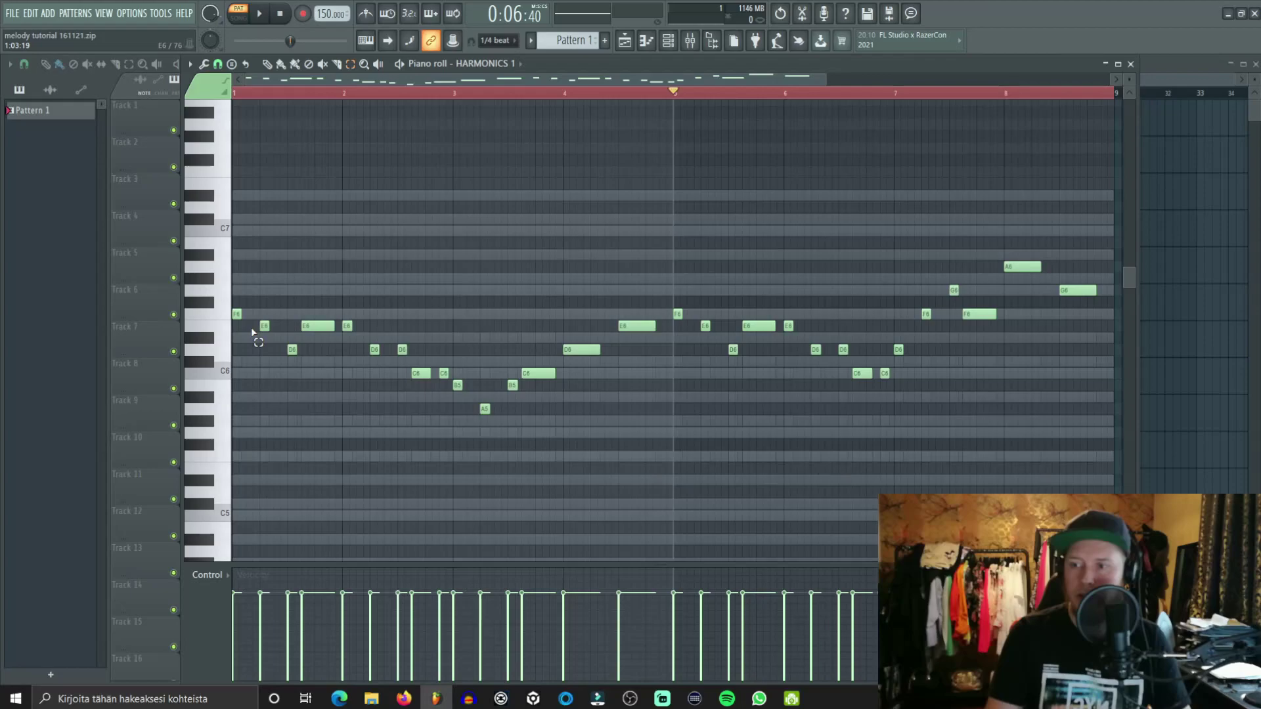
{"action": "left_click_drag", "start_coordinate": [253, 326], "coordinate": [827, 326]}
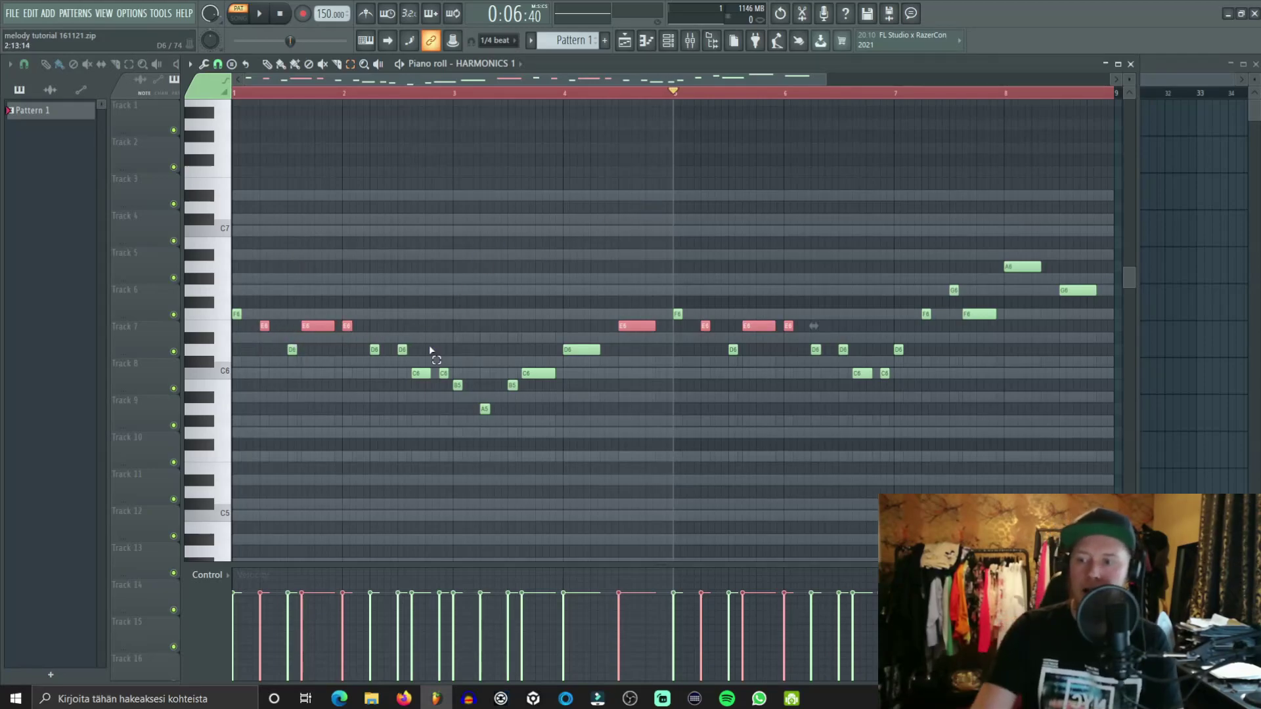
{"action": "key", "text": "shift+Up"}
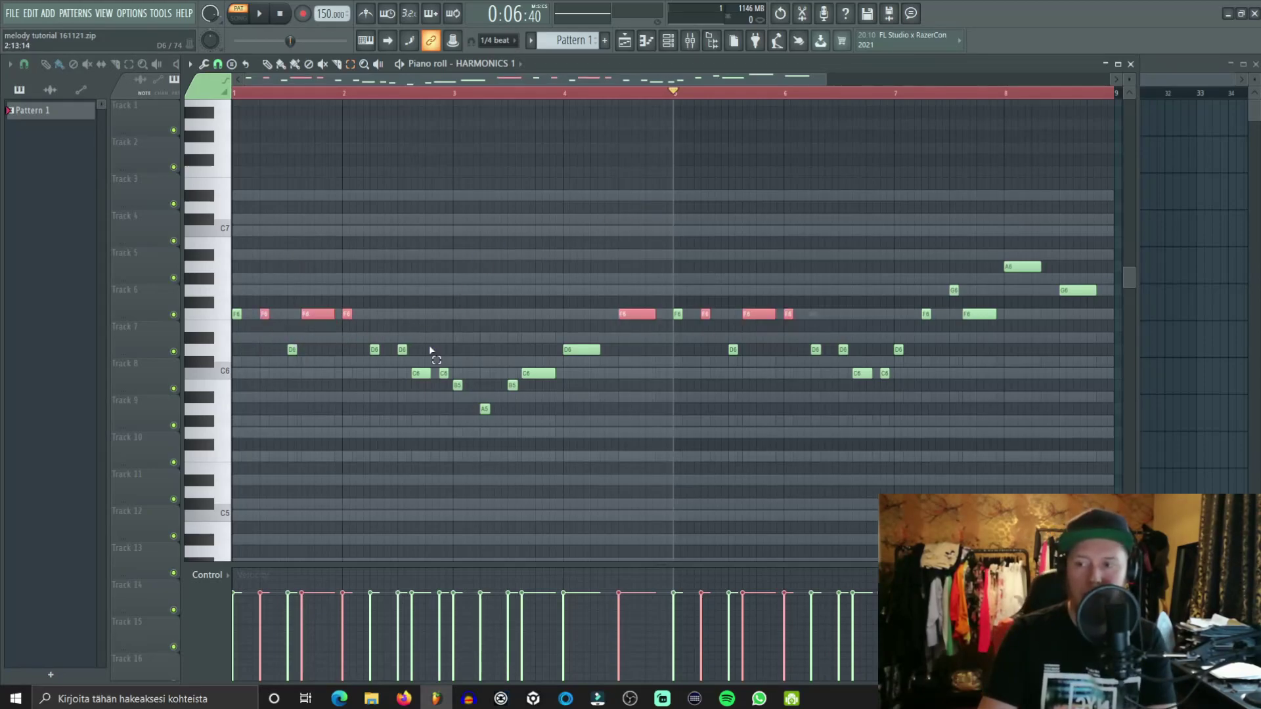
{"action": "key", "text": "shift+Down"}
{"action": "key", "text": "shift+Down"}
{"action": "key", "text": "shift+Up"}
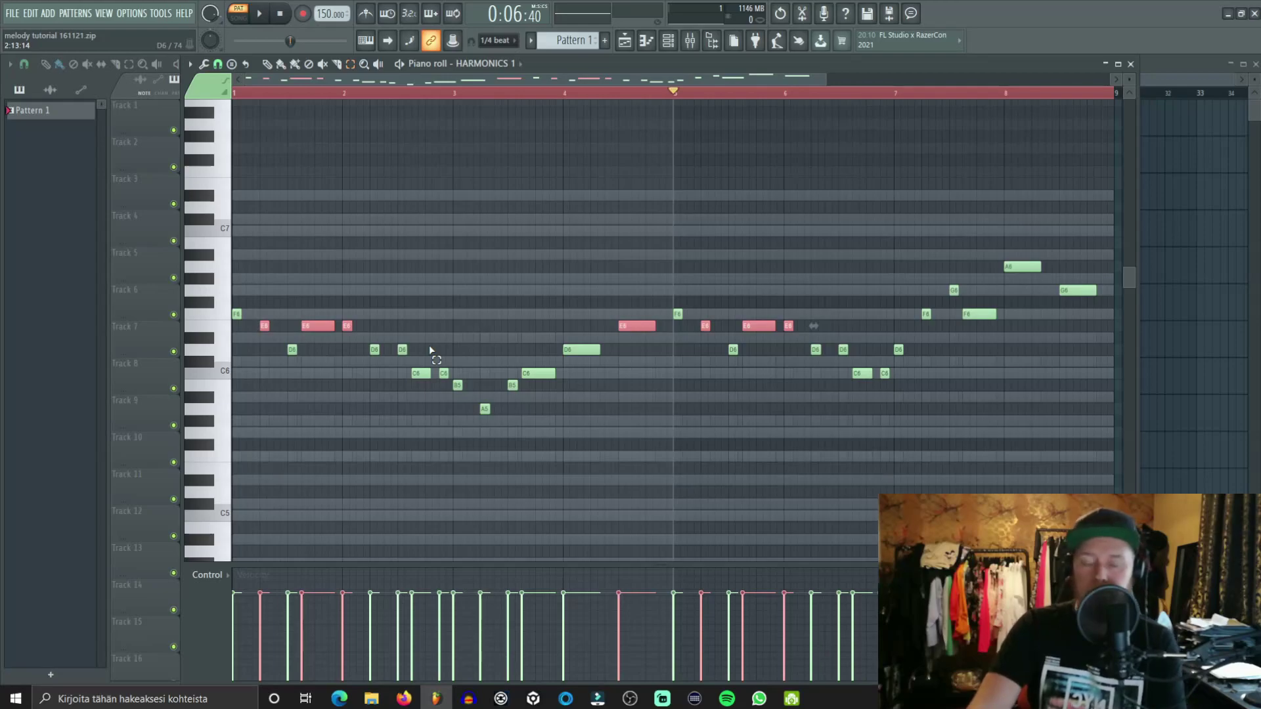
{"action": "left_click", "coordinate": [285, 14]}
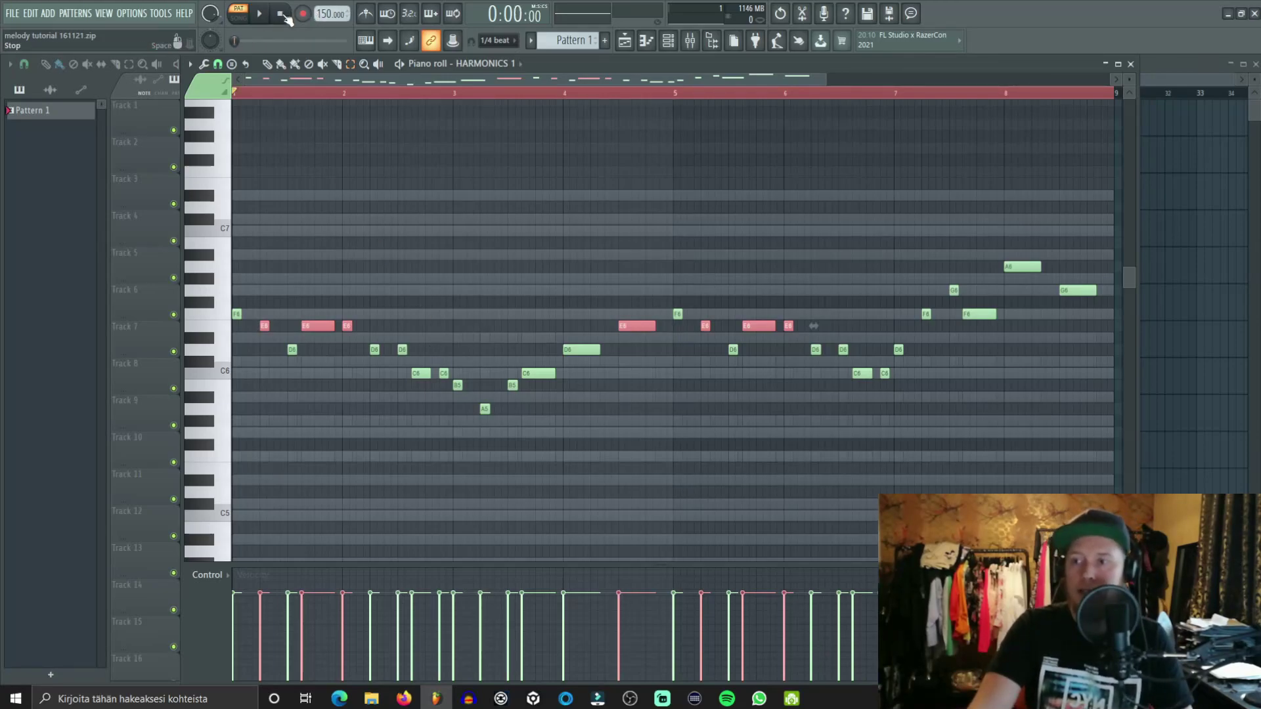
{"action": "key", "text": "shift+Down"}
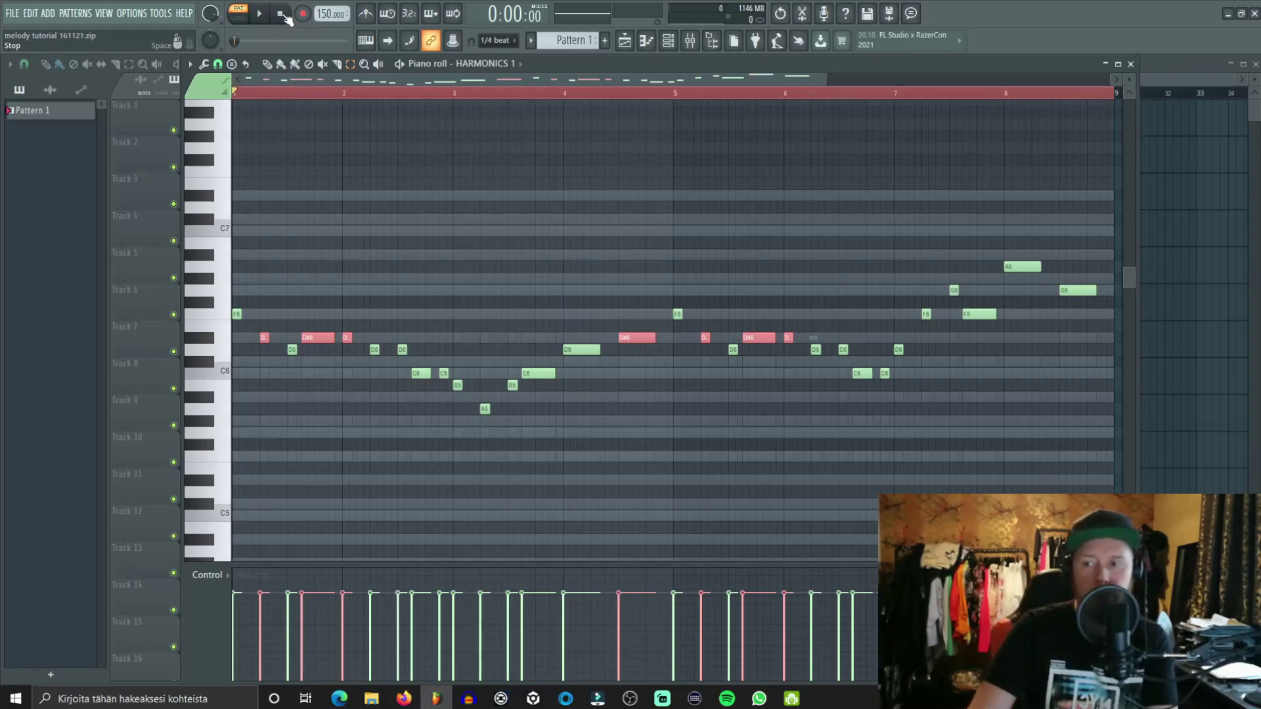
{"action": "key", "text": "space"}
{"action": "key", "text": "space"}
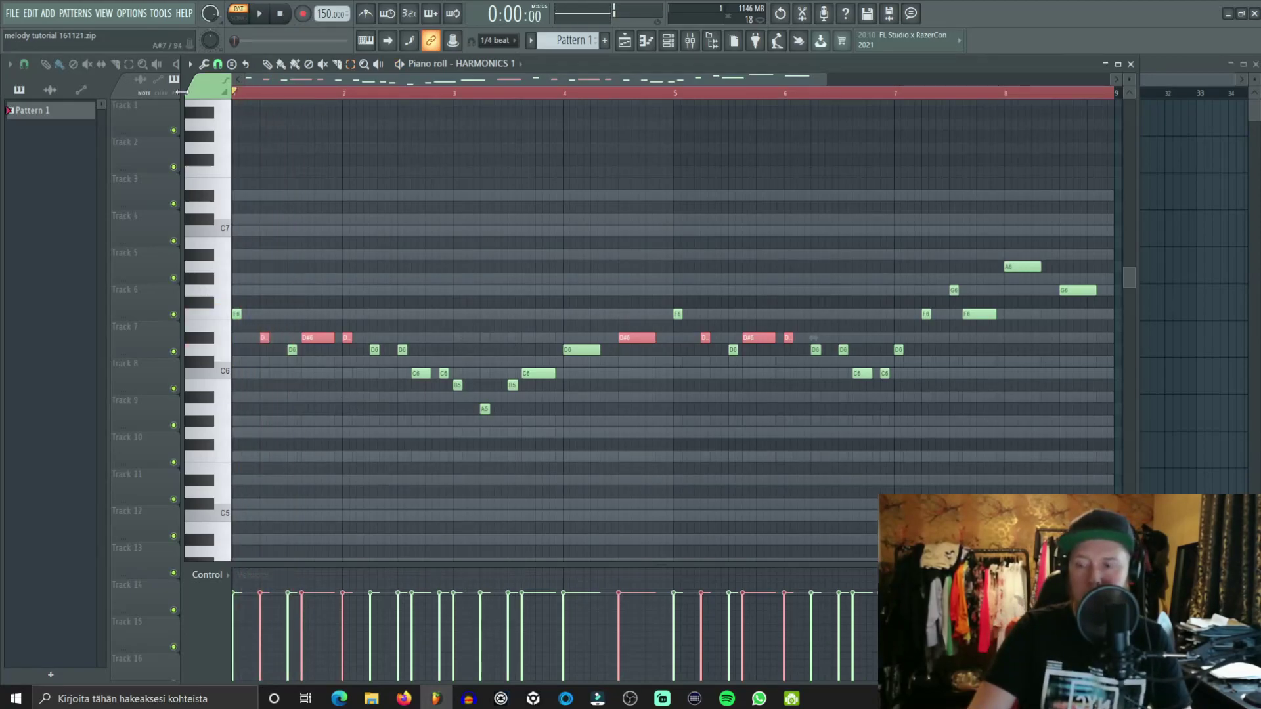
Step: Compare the selected notes on D#6 and E6 by playing the opening, and return them to D#6
{"action": "key", "text": "space"}
{"action": "key", "text": "space"}
{"action": "key", "text": "space"}
{"action": "key", "text": "space"}
{"action": "key", "text": "space"}
{"action": "key", "text": "space"}
{"action": "key", "text": "shift+Up"}
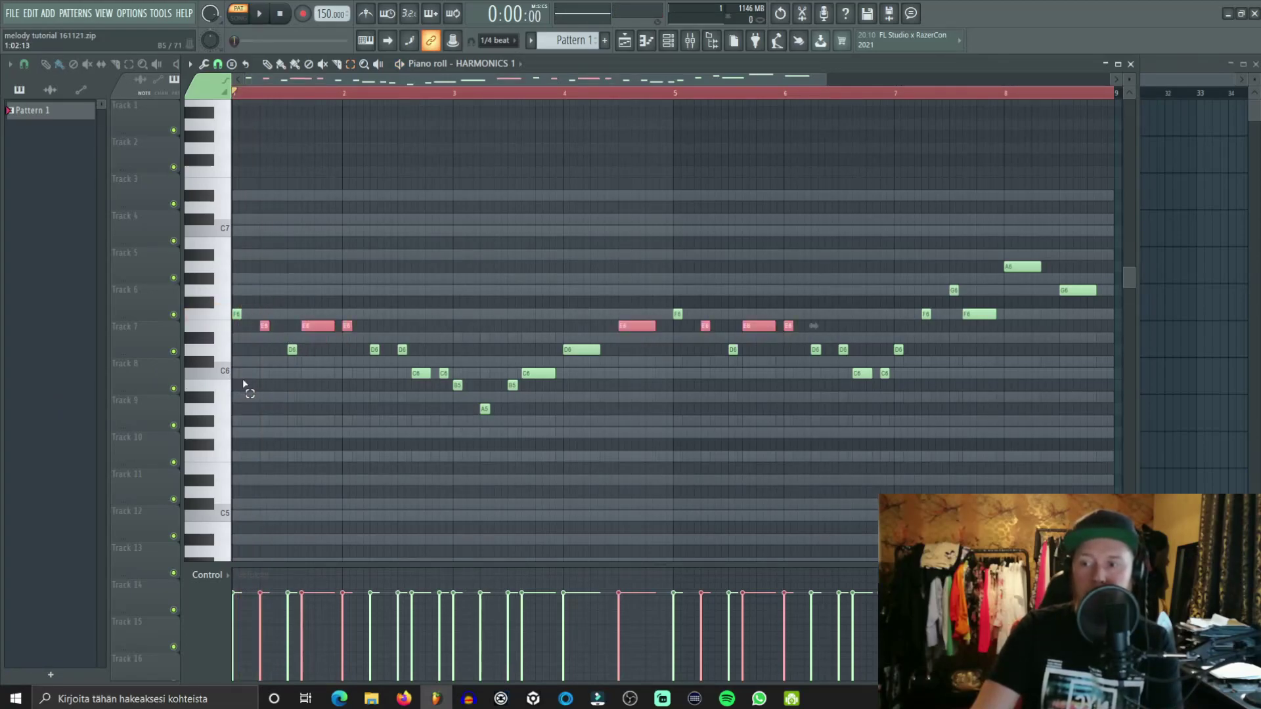
{"action": "key", "text": "space"}
{"action": "key", "text": "space"}
{"action": "key", "text": "space"}
{"action": "key", "text": "space"}
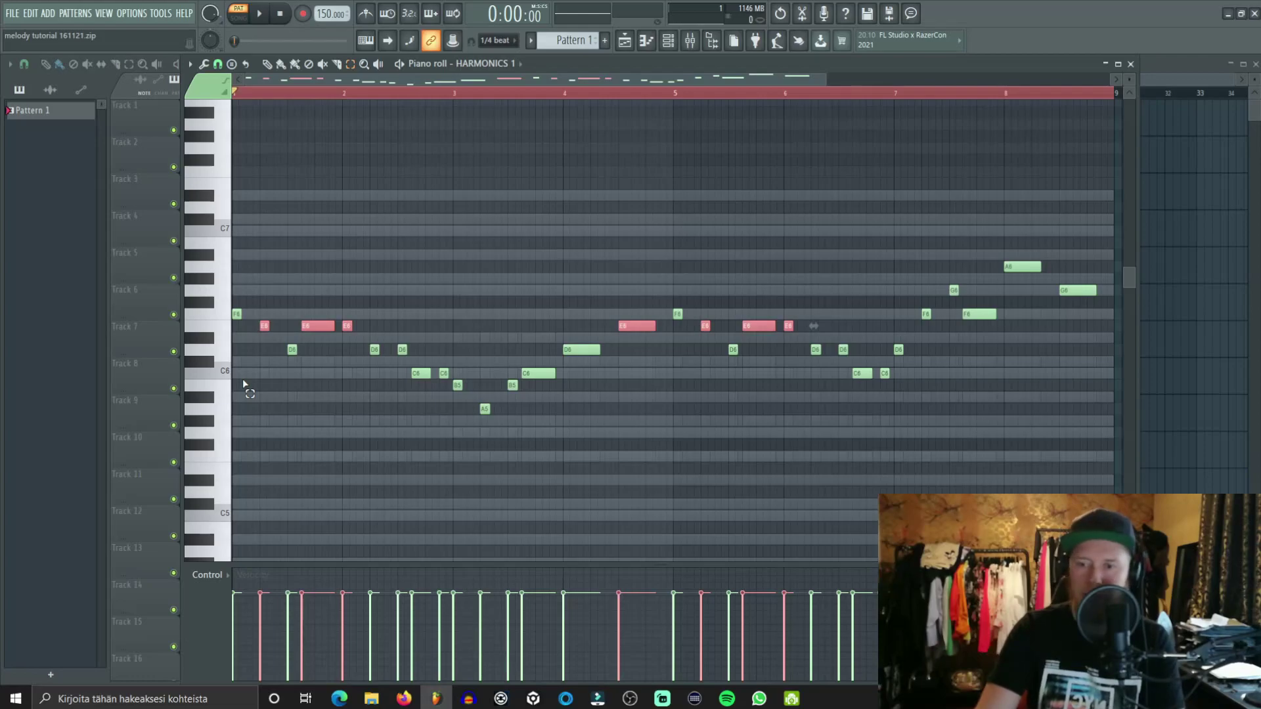
{"action": "key", "text": "shift+Down"}
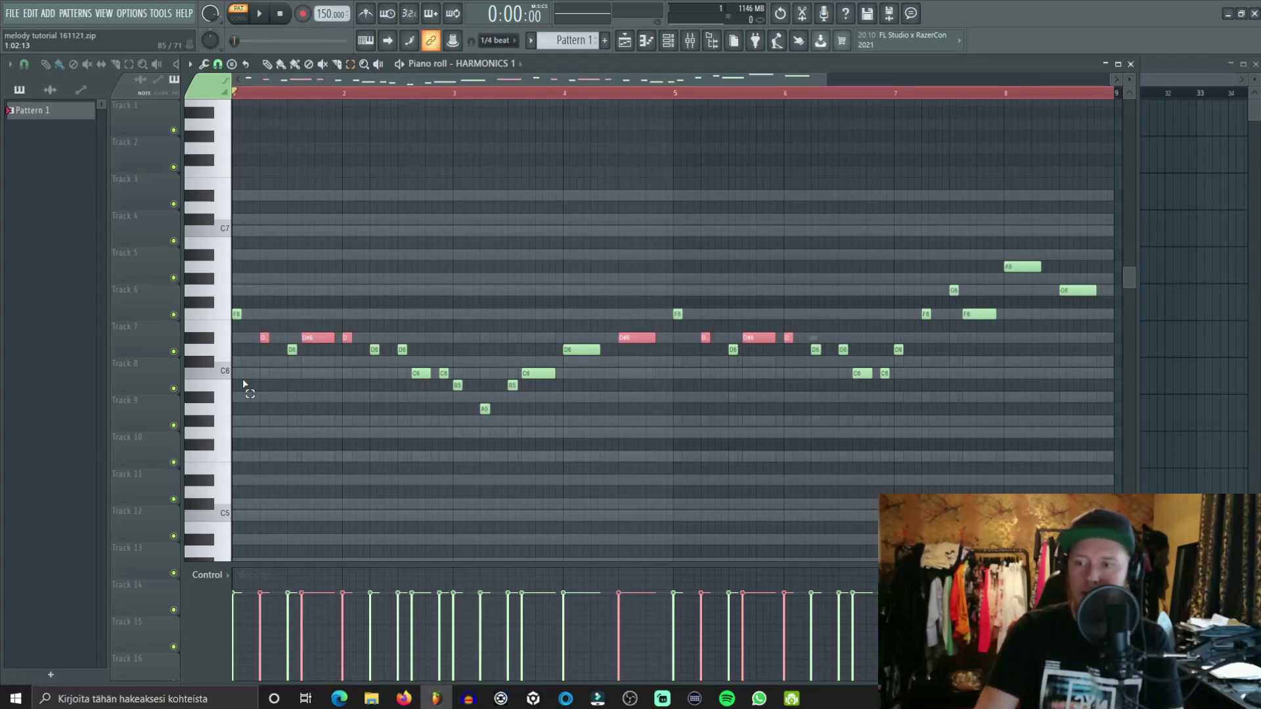
Step: Lower all the D6 notes by one semitone to C#6 and play the first two bars
{"action": "double_click", "coordinate": [210, 350]}
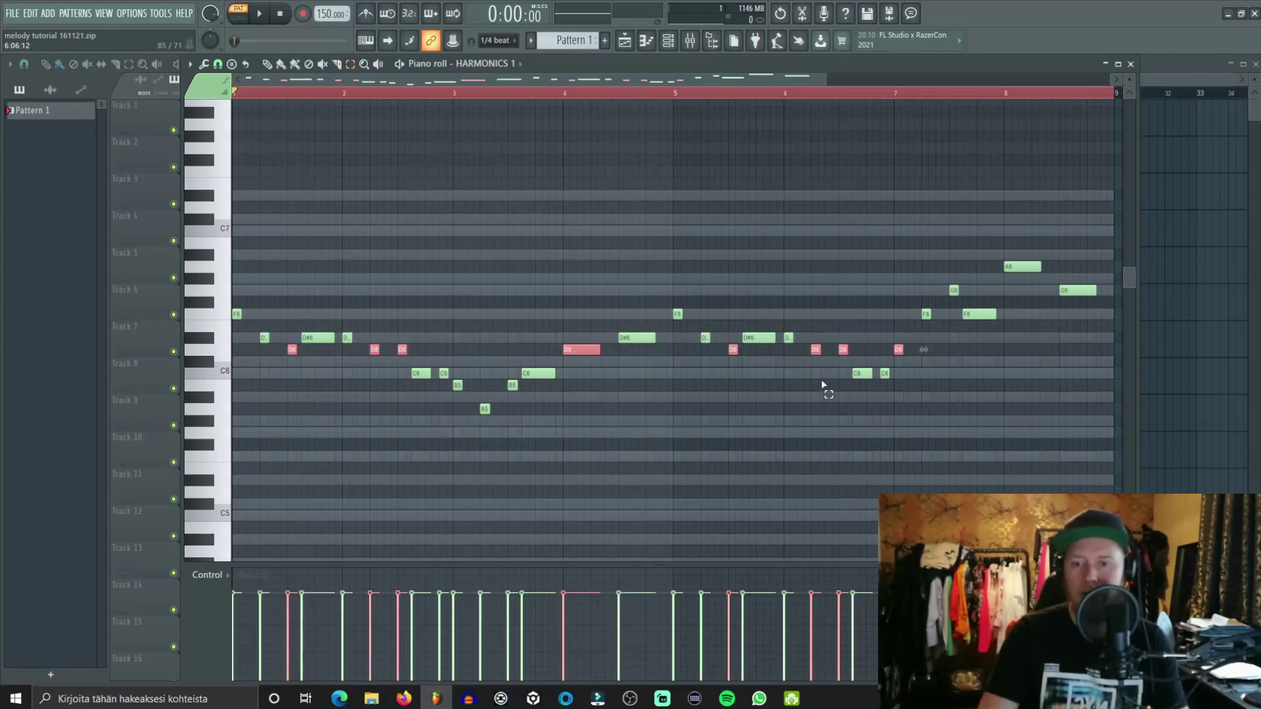
{"action": "key", "text": "shift+Down"}
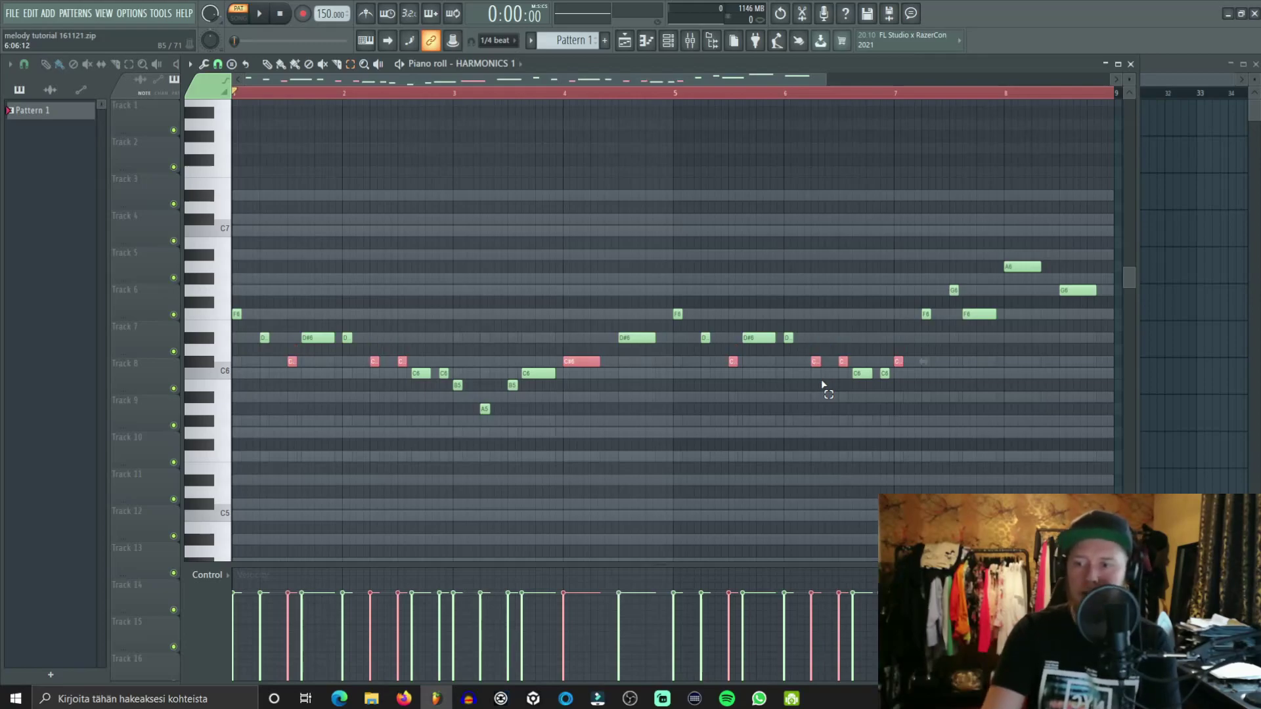
{"action": "key", "text": "space"}
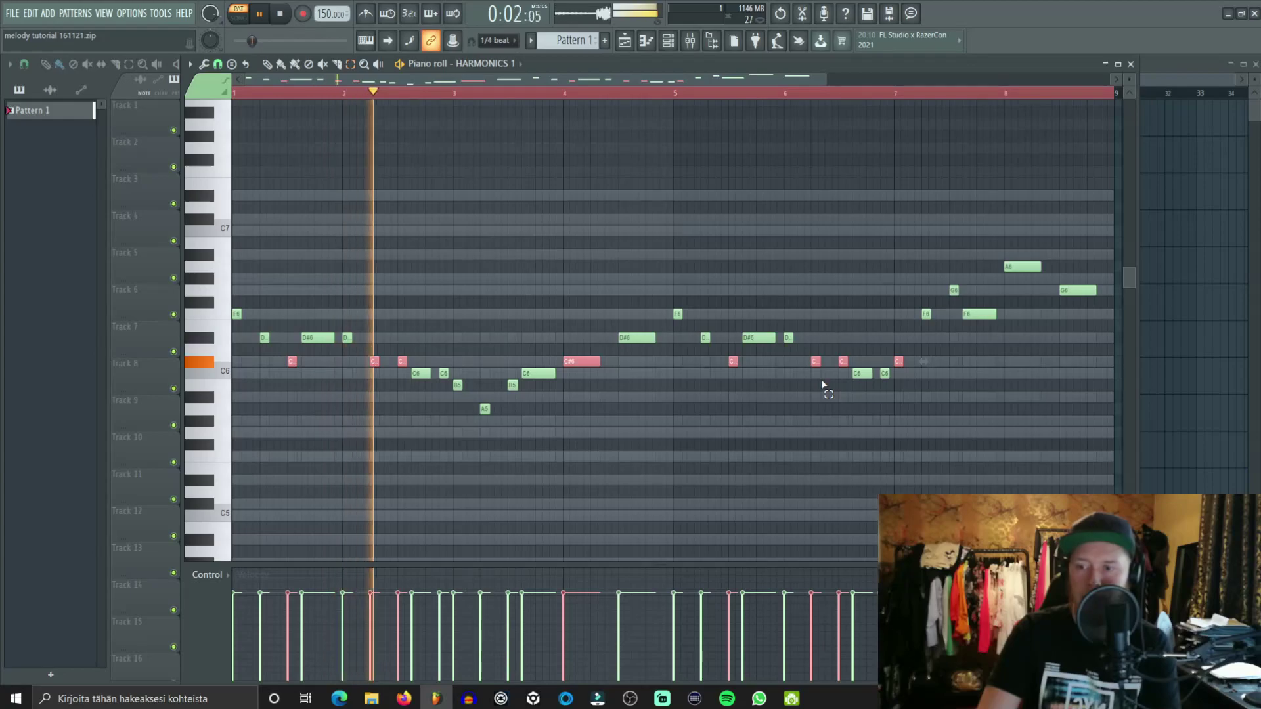
{"action": "key", "text": "space"}
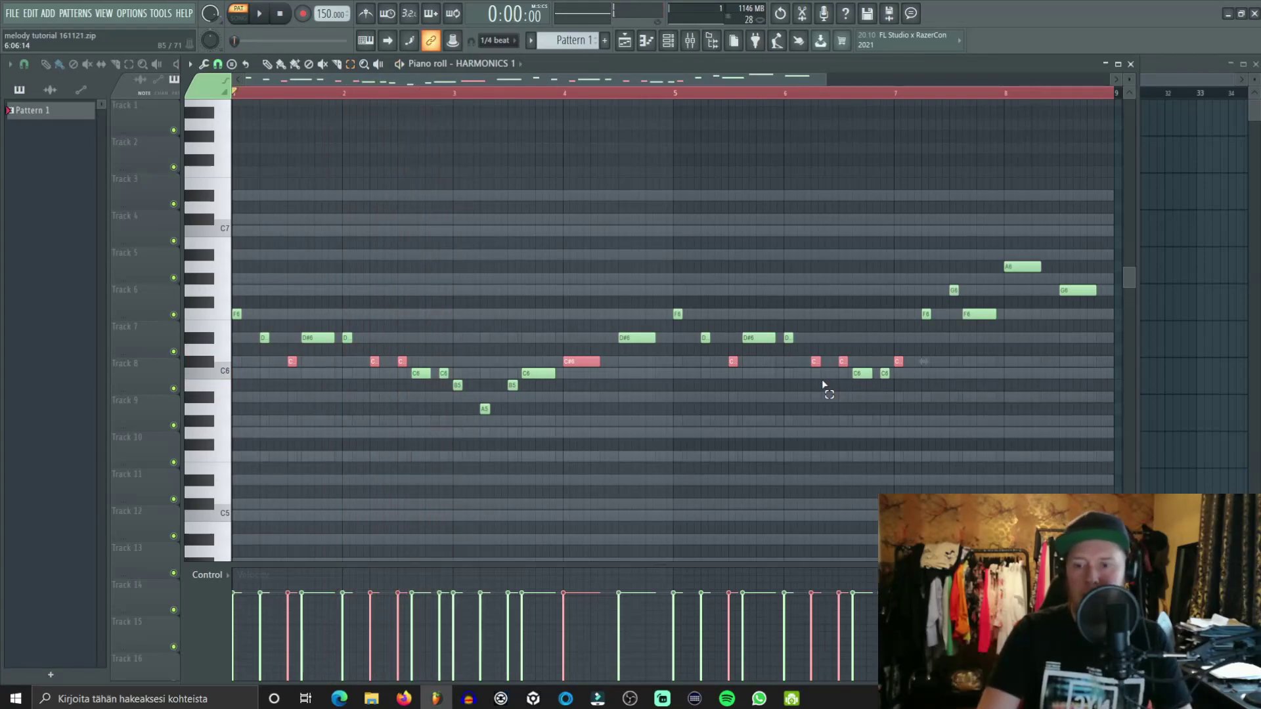
Step: Lower the two B5 notes in bar 3 to A#5 and play the melody from the start
{"action": "left_click", "coordinate": [226, 390], "text": "ctrl"}
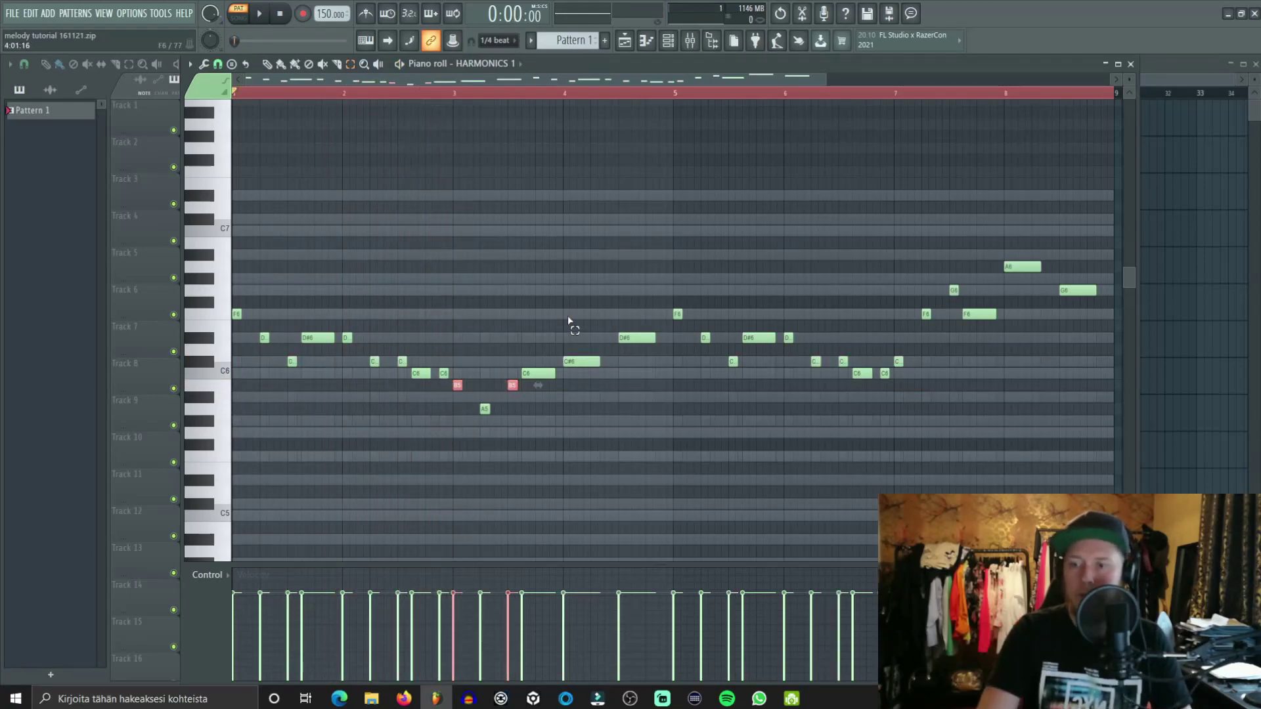
{"action": "key", "text": "space"}
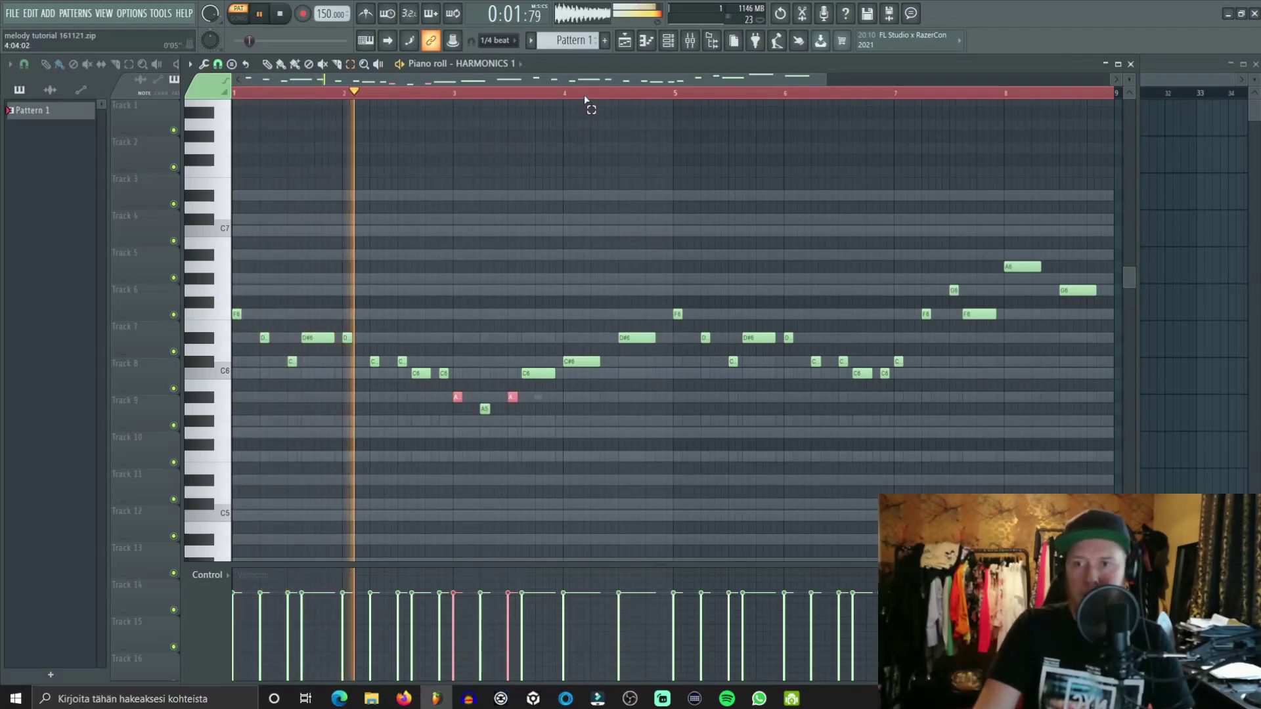
{"action": "scroll", "coordinate": [584, 96], "scroll_direction": "down", "scroll_amount": 1}
{"action": "key", "text": "space"}
Step: Try lowering the A5 note in bar 3 to G#5 and play up to it
{"action": "left_click", "coordinate": [224, 416]}
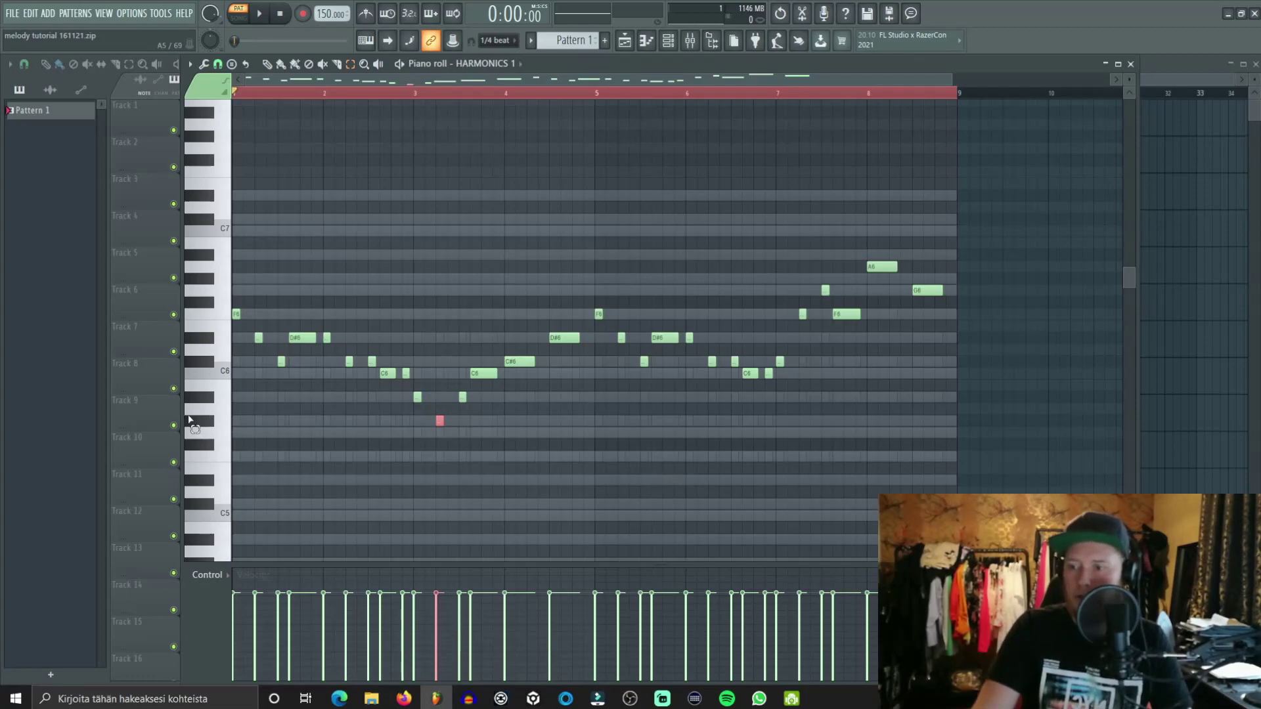
{"action": "key", "text": "space"}
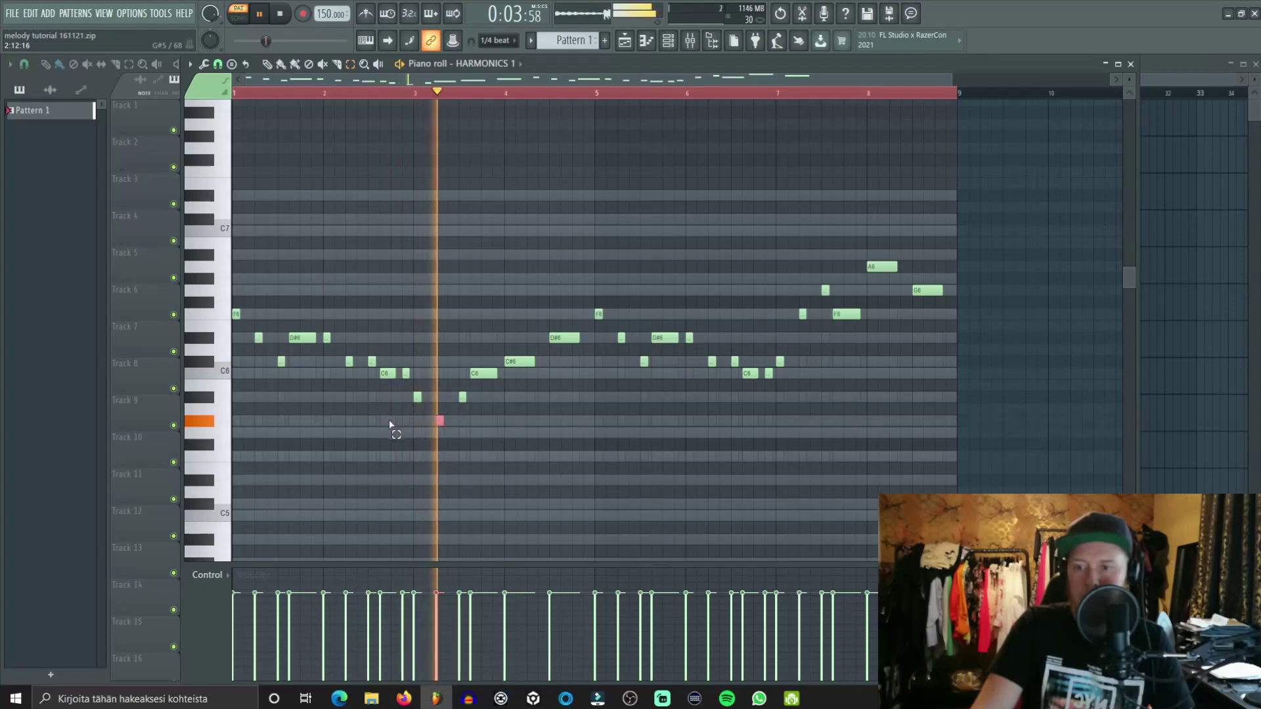
{"action": "key", "text": "space"}
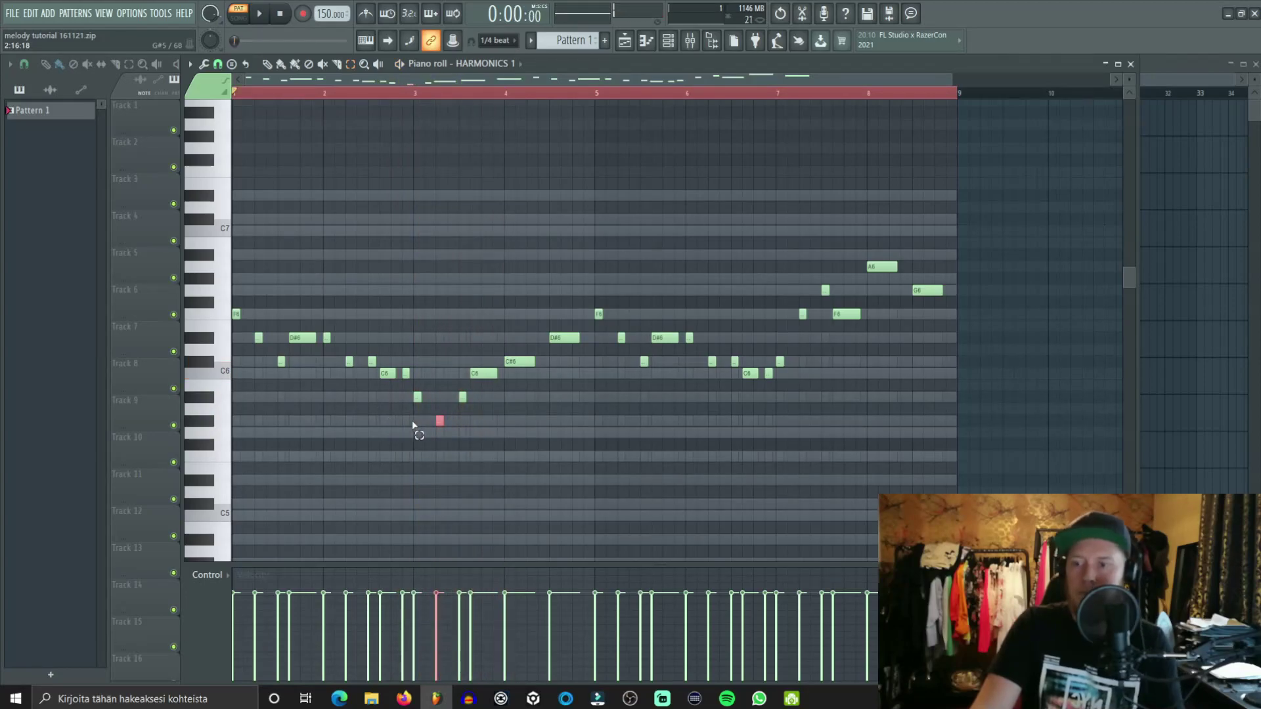
Step: Raise the lowest note in bar 3 to A#5 and play the melody through
{"action": "key", "text": "Up"}
{"action": "key", "text": "Up"}
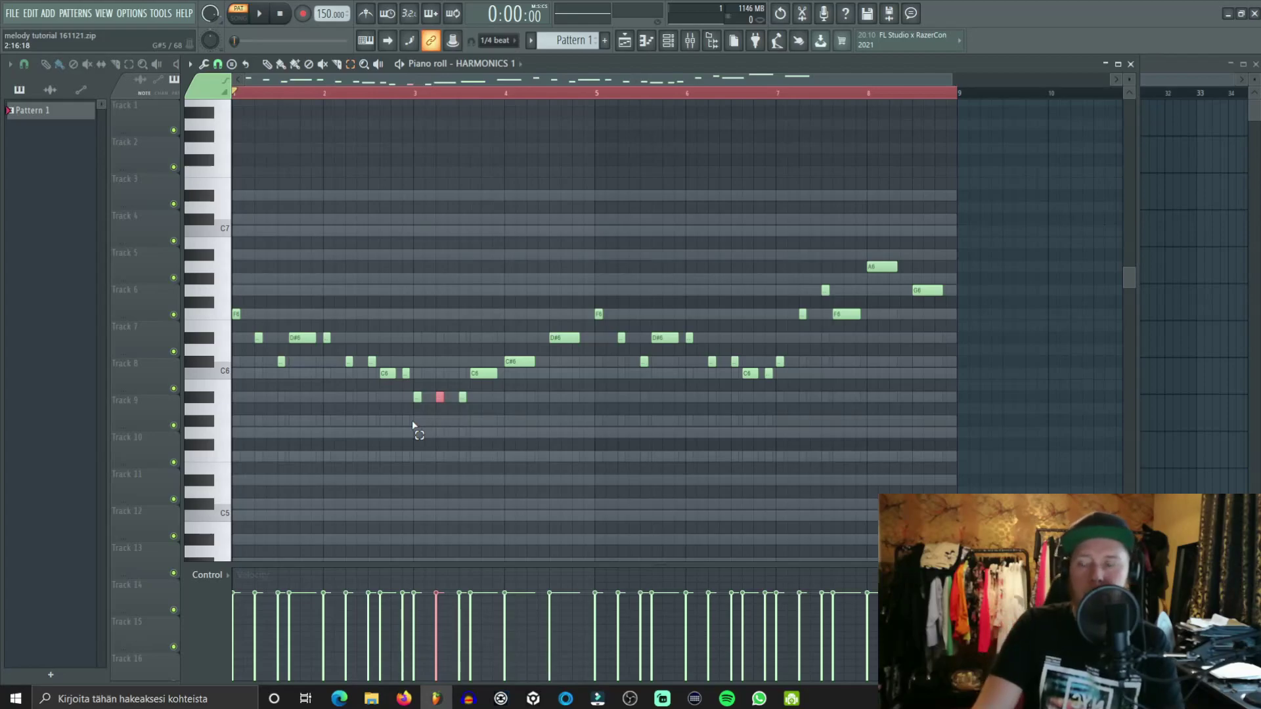
{"action": "key", "text": "space"}
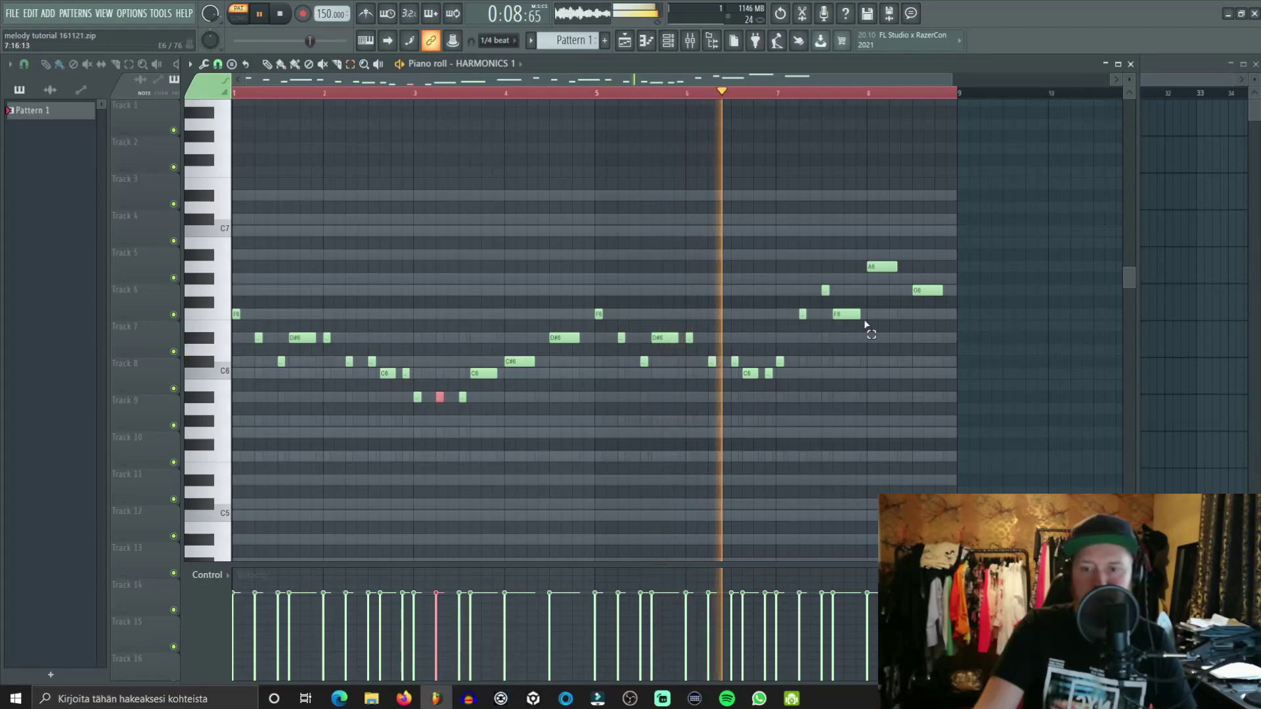
Step: Lower the first long note of bar 8 to G#6, play from bar 7 to check the ending and stop playback
{"action": "left_click", "coordinate": [888, 267]}
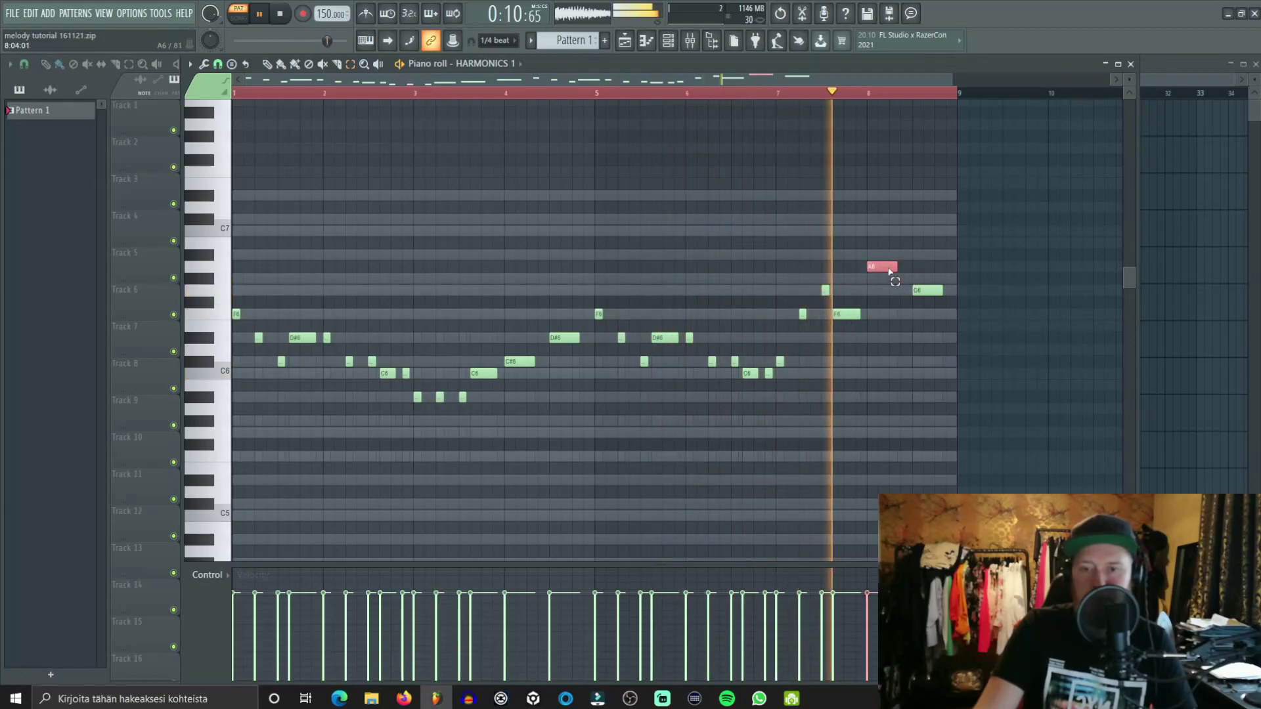
{"action": "key", "text": "space"}
{"action": "key", "text": "shift+Down"}
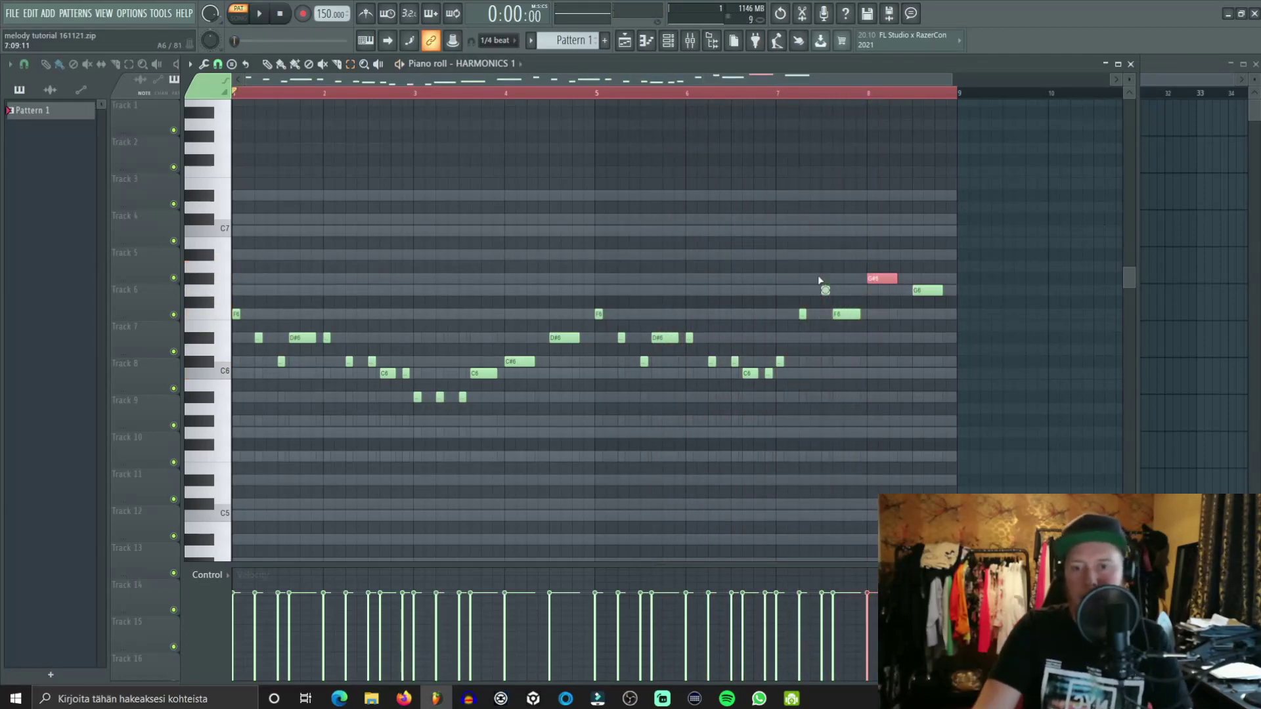
{"action": "left_click", "coordinate": [779, 96]}
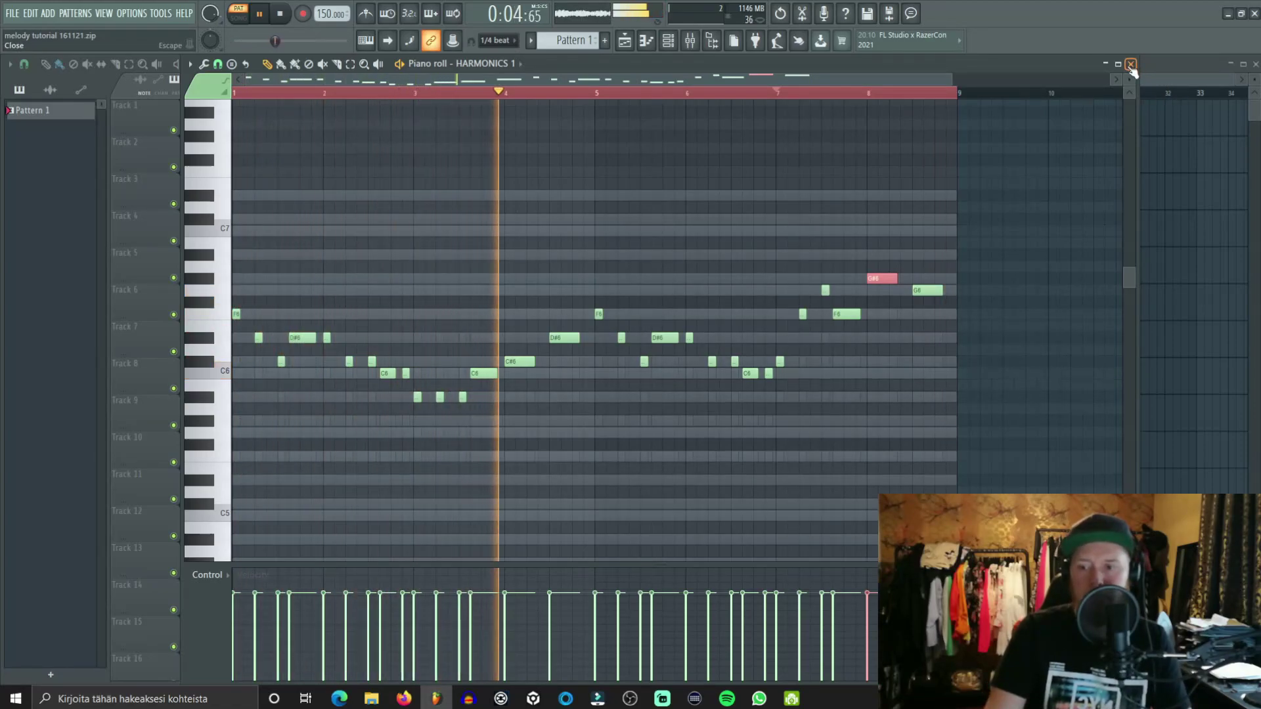
{"action": "key", "text": "space"}
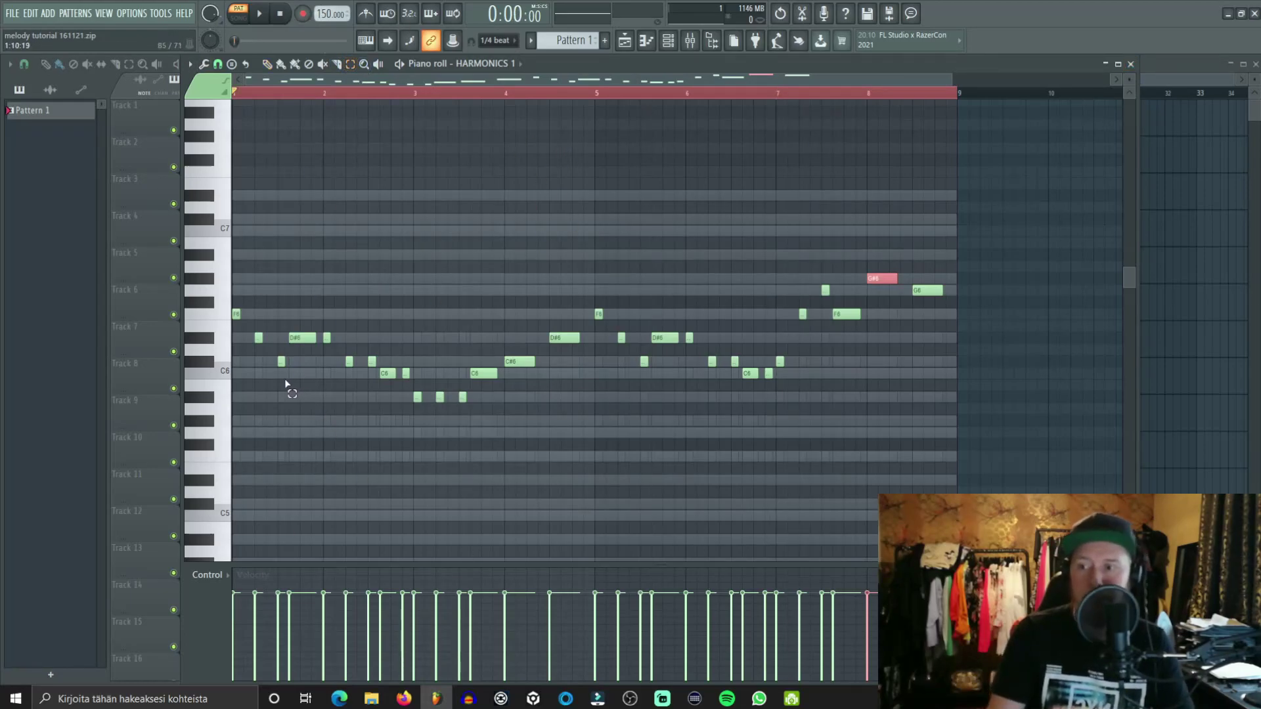
Step: Try the two short C#6 notes in bar 2 on C6 and D#6, playing the opening to check
{"action": "key", "text": "space"}
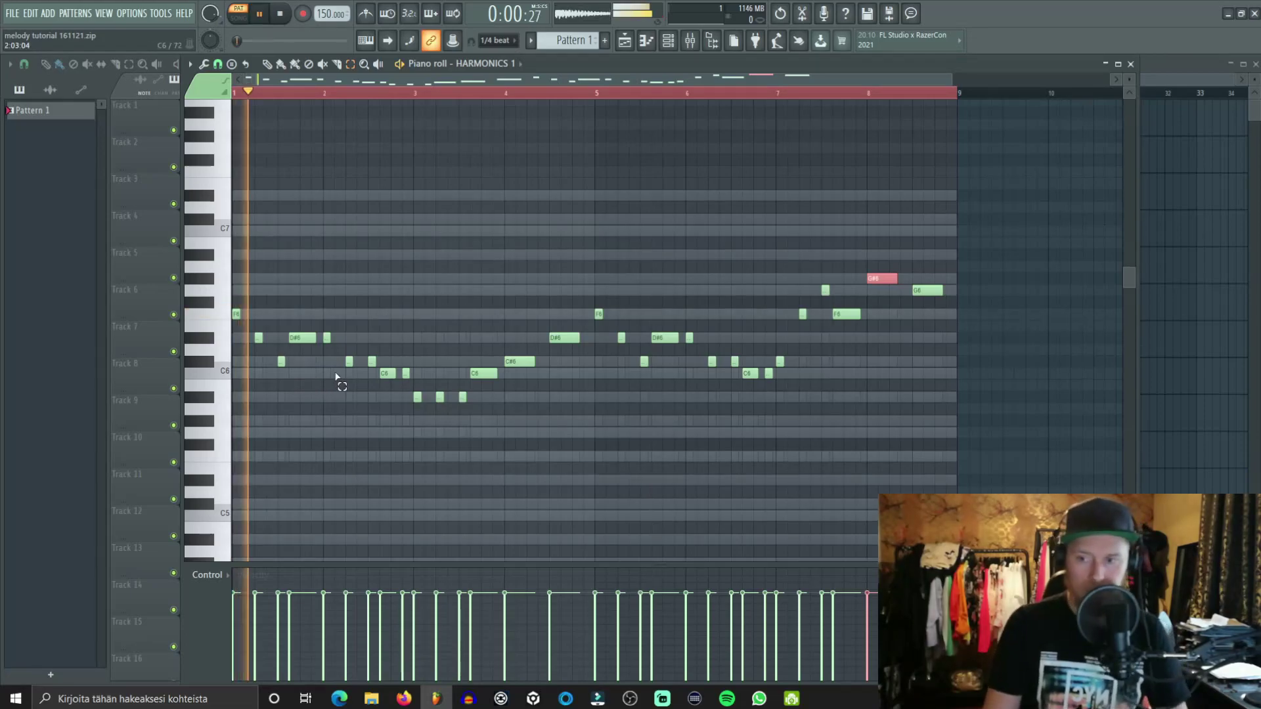
{"action": "left_click_drag", "start_coordinate": [342, 361], "coordinate": [402, 361]}
{"action": "key", "text": "space"}
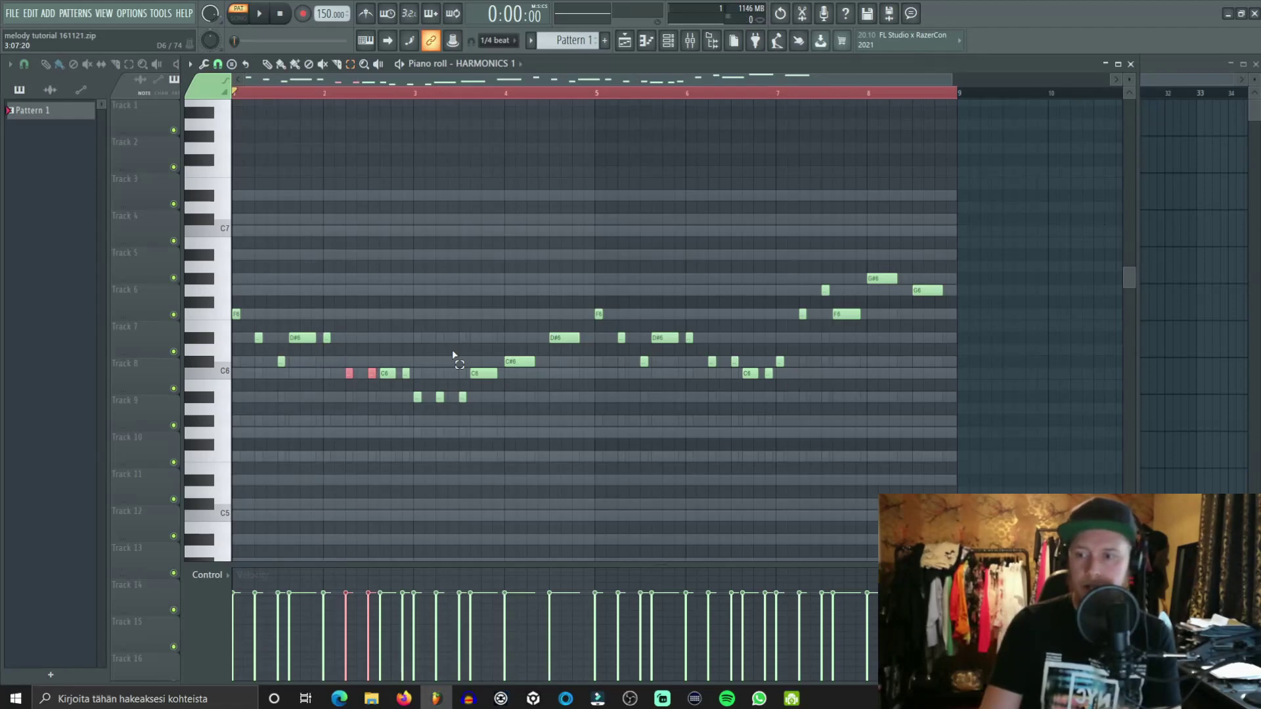
{"action": "key", "text": "shift+Up"}
{"action": "key", "text": "shift+Up"}
{"action": "key", "text": "shift+Up"}
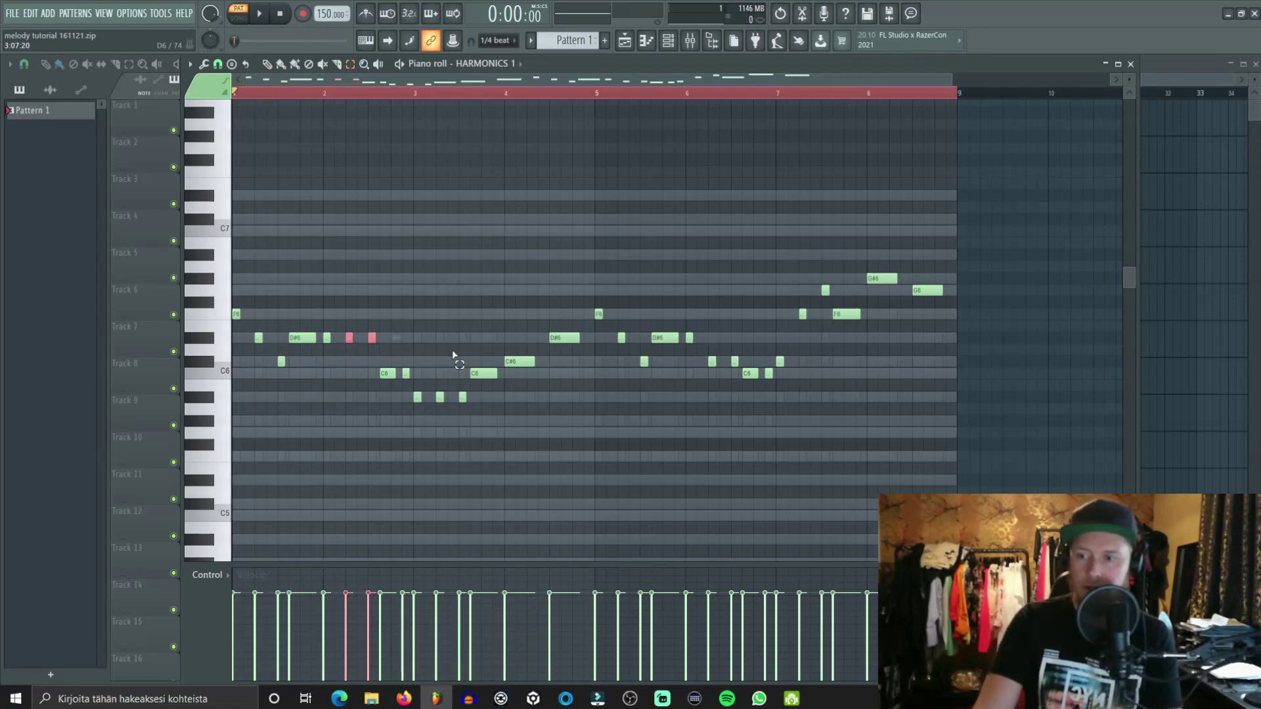
{"action": "key", "text": "space"}
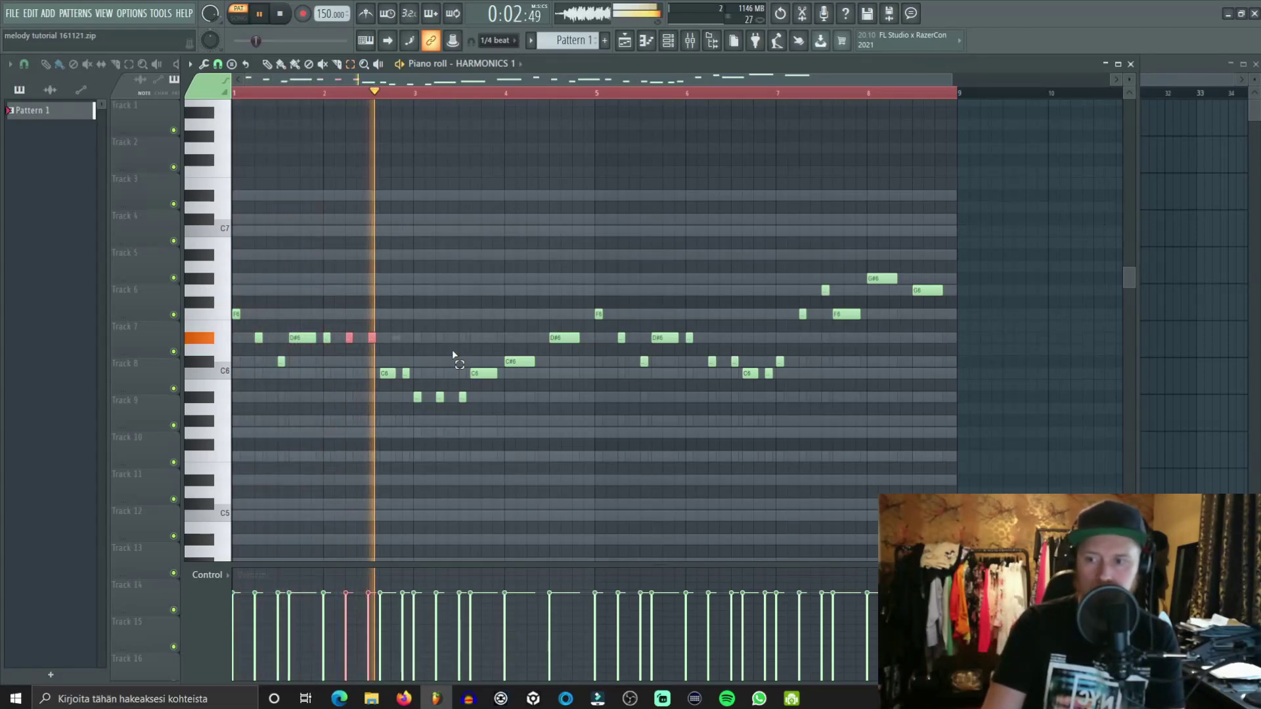
{"action": "key", "text": "space"}
Step: Return the two short bar 2 notes to C#6, play the melody from the start and stop
{"action": "key", "text": "shift+Down"}
{"action": "key", "text": "shift+Down"}
{"action": "key", "text": "space"}
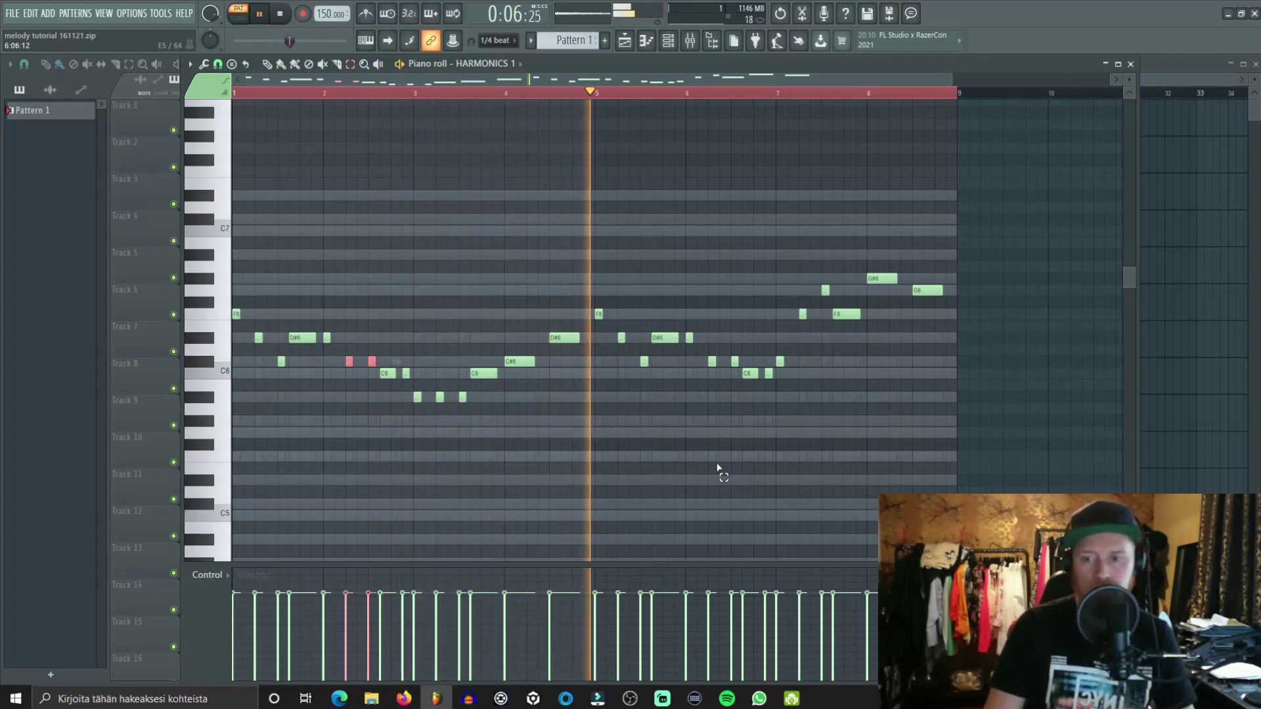
{"action": "key", "text": "space"}
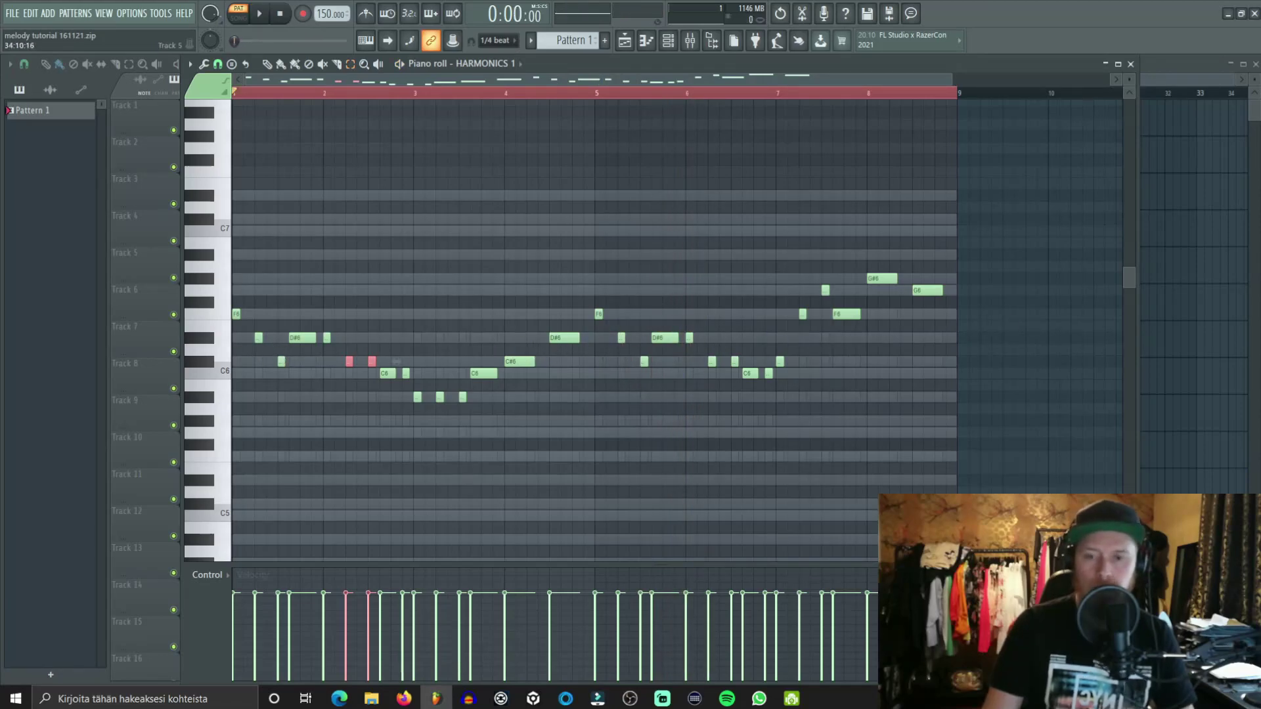
Step: Copy the TOP LEAD melody into HARMONICS 2 and transpose all of its notes down five semitones
{"action": "left_click", "coordinate": [1130, 64]}
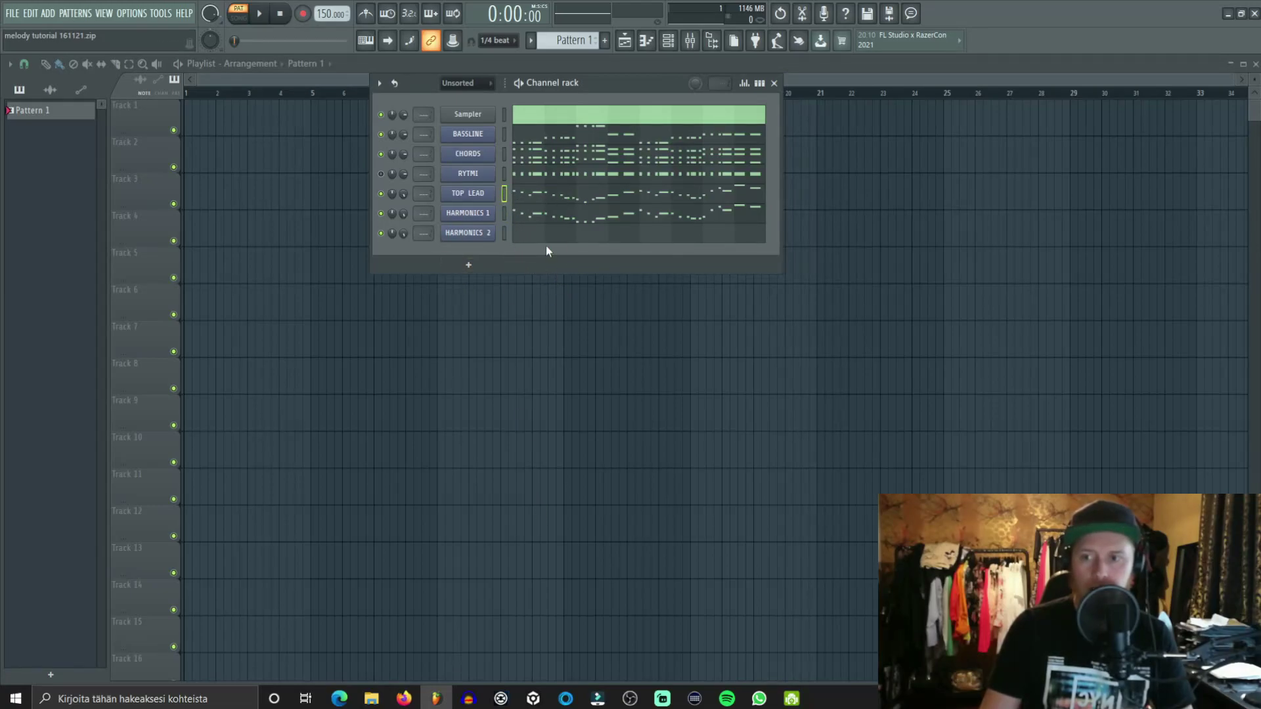
{"action": "key", "text": "ctrl+v"}
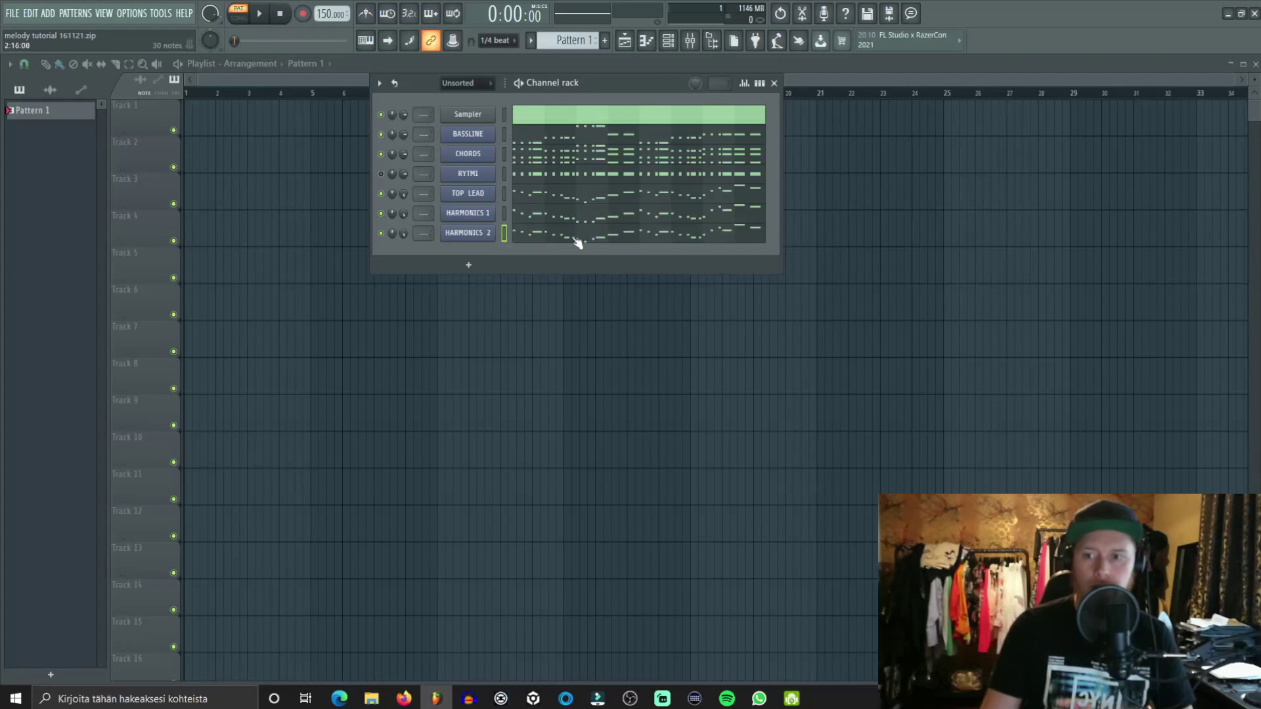
{"action": "left_click", "coordinate": [574, 239]}
{"action": "key", "text": "ctrl+a"}
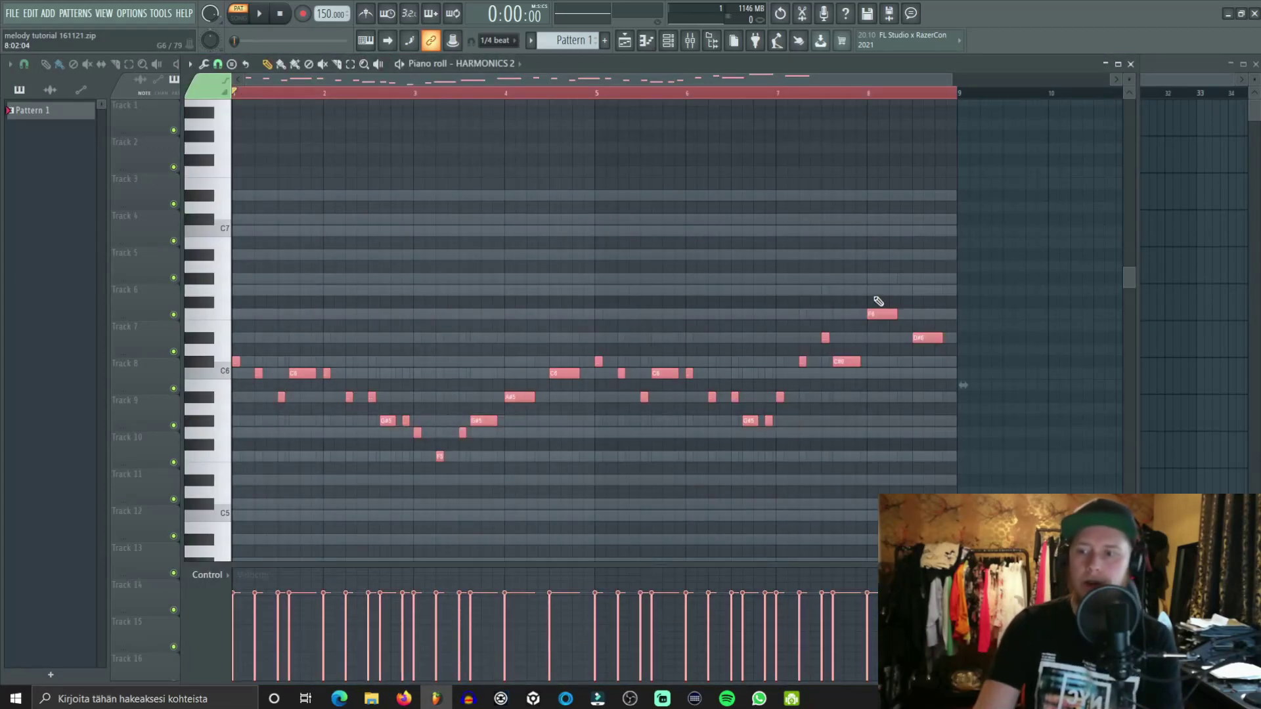
{"action": "key", "text": "Down"}
{"action": "key", "text": "Down"}
{"action": "key", "text": "Down"}
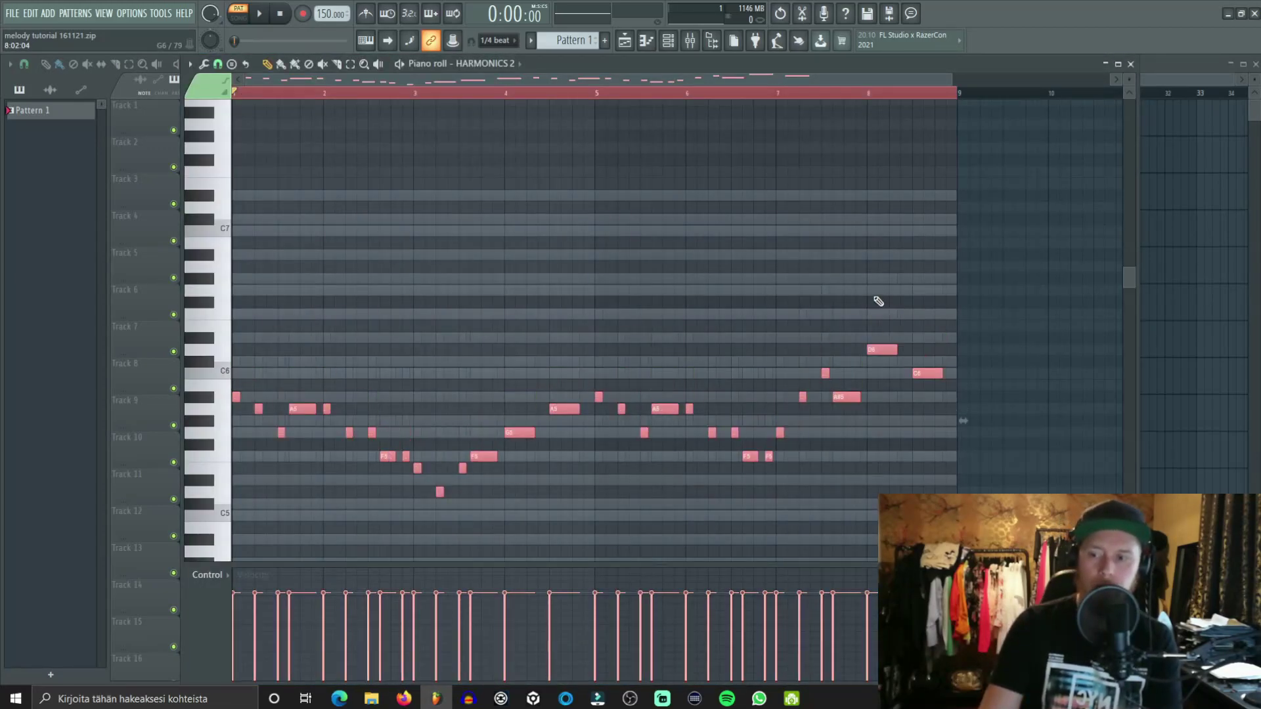
{"action": "key", "text": "Down"}
{"action": "key", "text": "Down"}
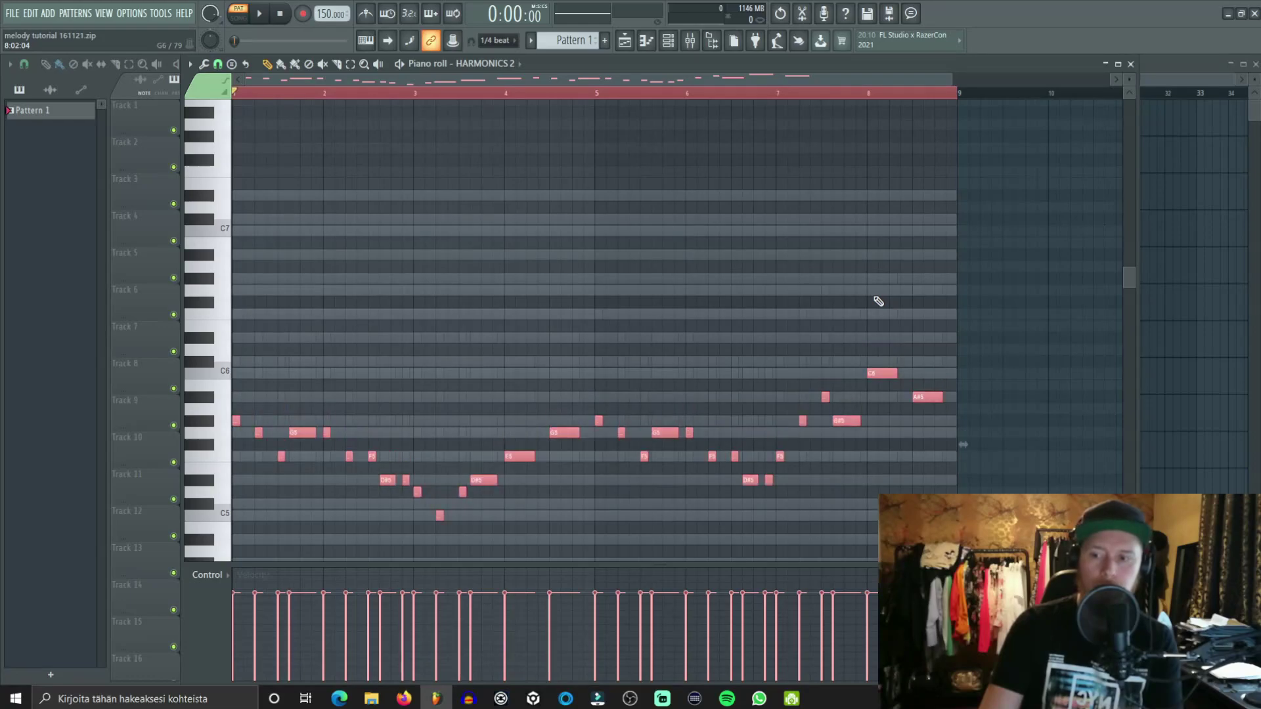
Step: Play the pattern with the HARMONICS 2 notes raised two semitones for comparison, and return them to five semitones below the lead
{"action": "key", "text": "space"}
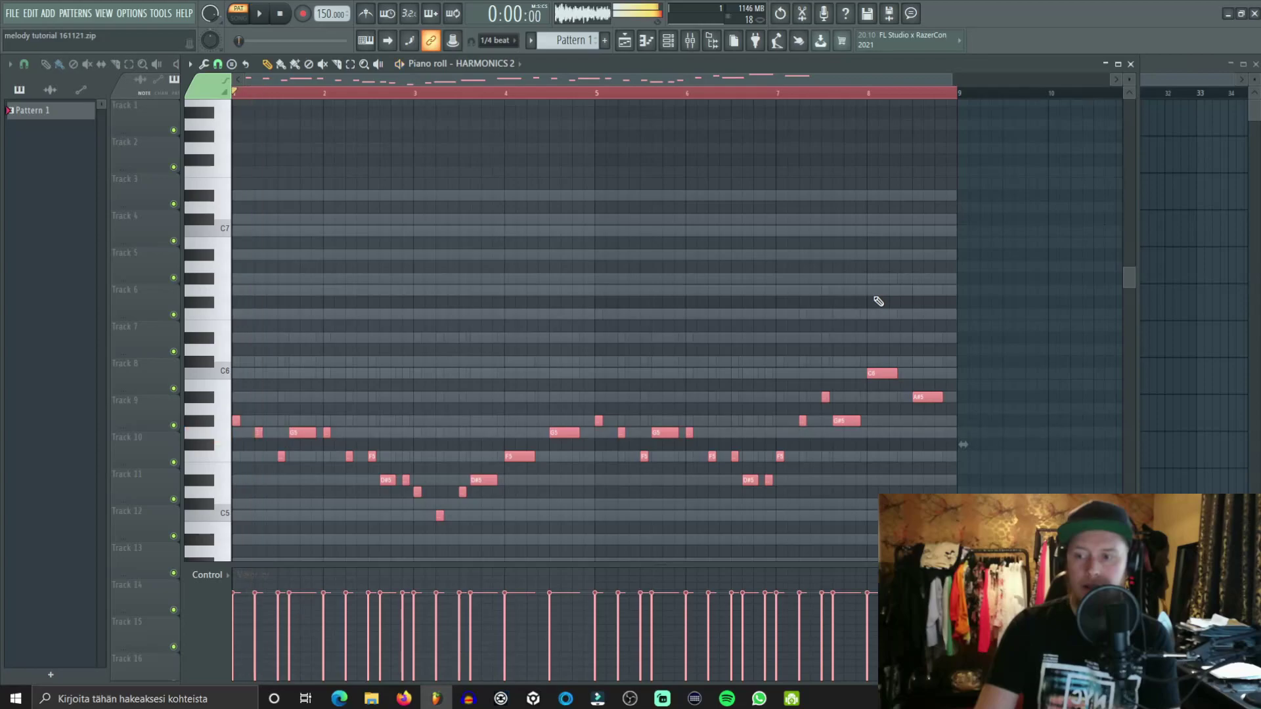
{"action": "key", "text": "Up"}
{"action": "key", "text": "Up"}
{"action": "key", "text": "space"}
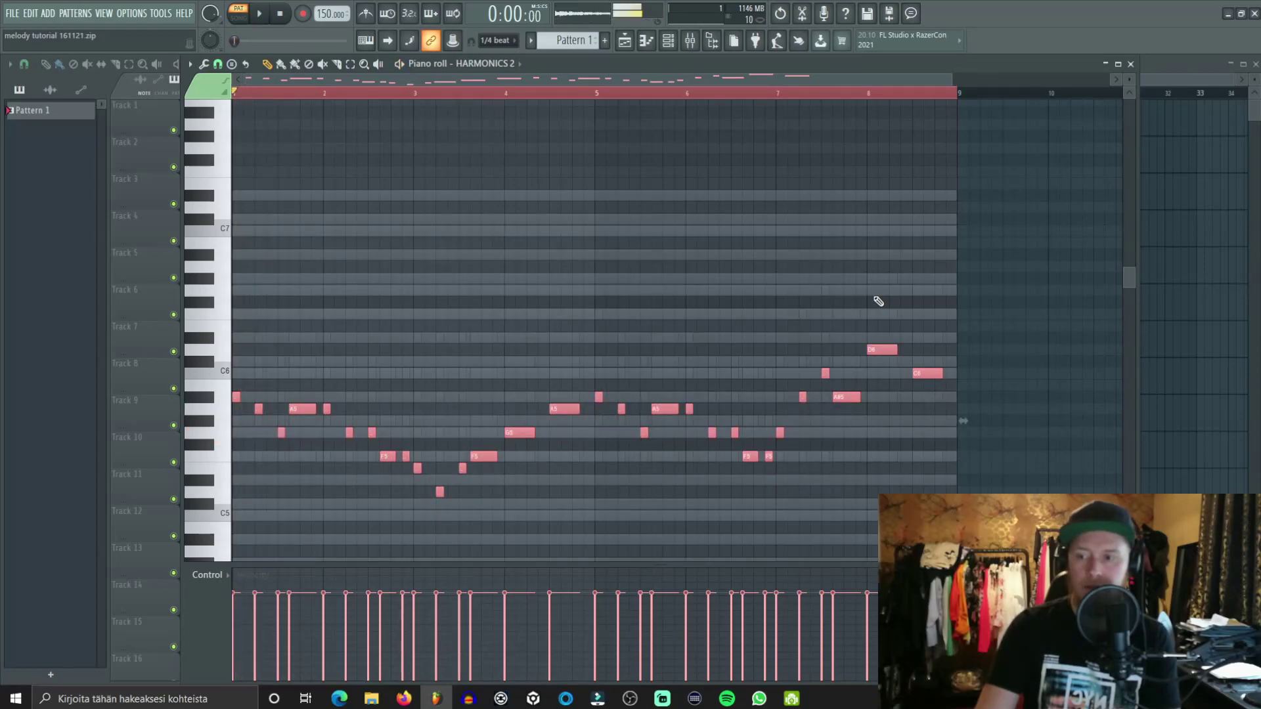
{"action": "key", "text": "Down"}
{"action": "key", "text": "Down"}
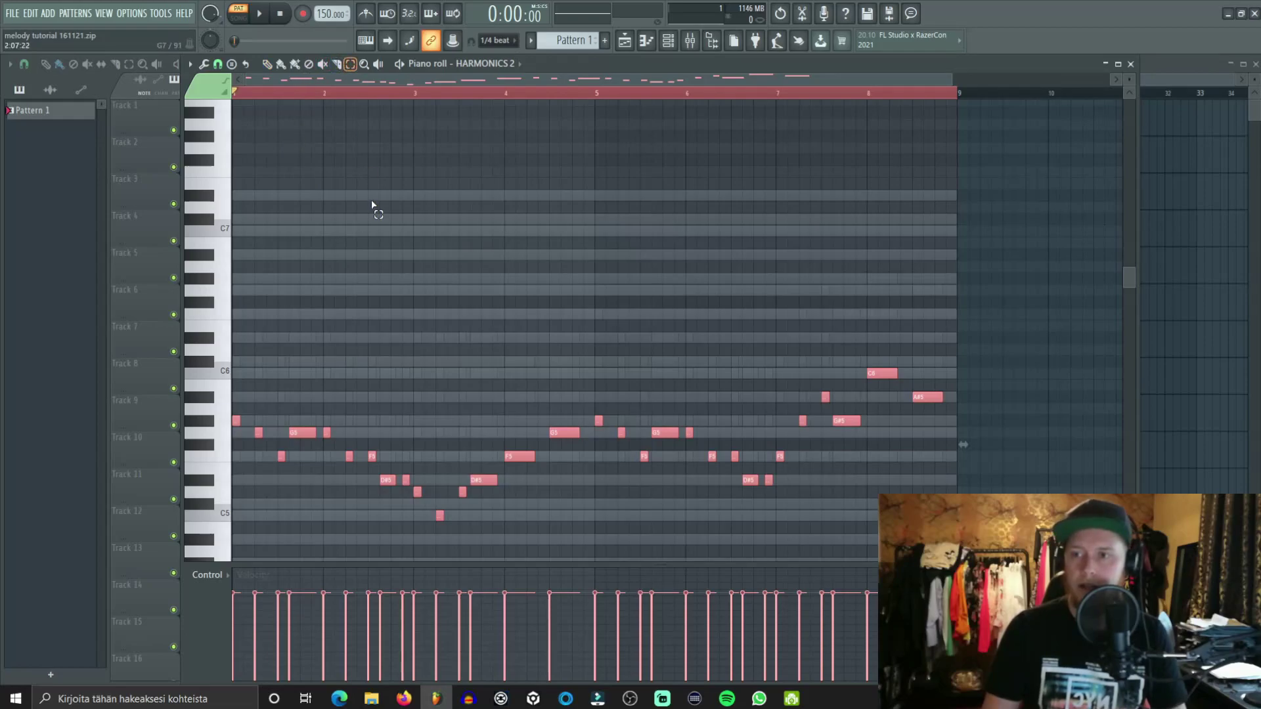
Step: Lower the second note of bar 1 to F5 and the two D5 notes in bar 3 to C#5, playing the opening to check
{"action": "scroll", "coordinate": [367, 172], "scroll_direction": "down", "scroll_amount": 4}
{"action": "left_click", "coordinate": [408, 288]}
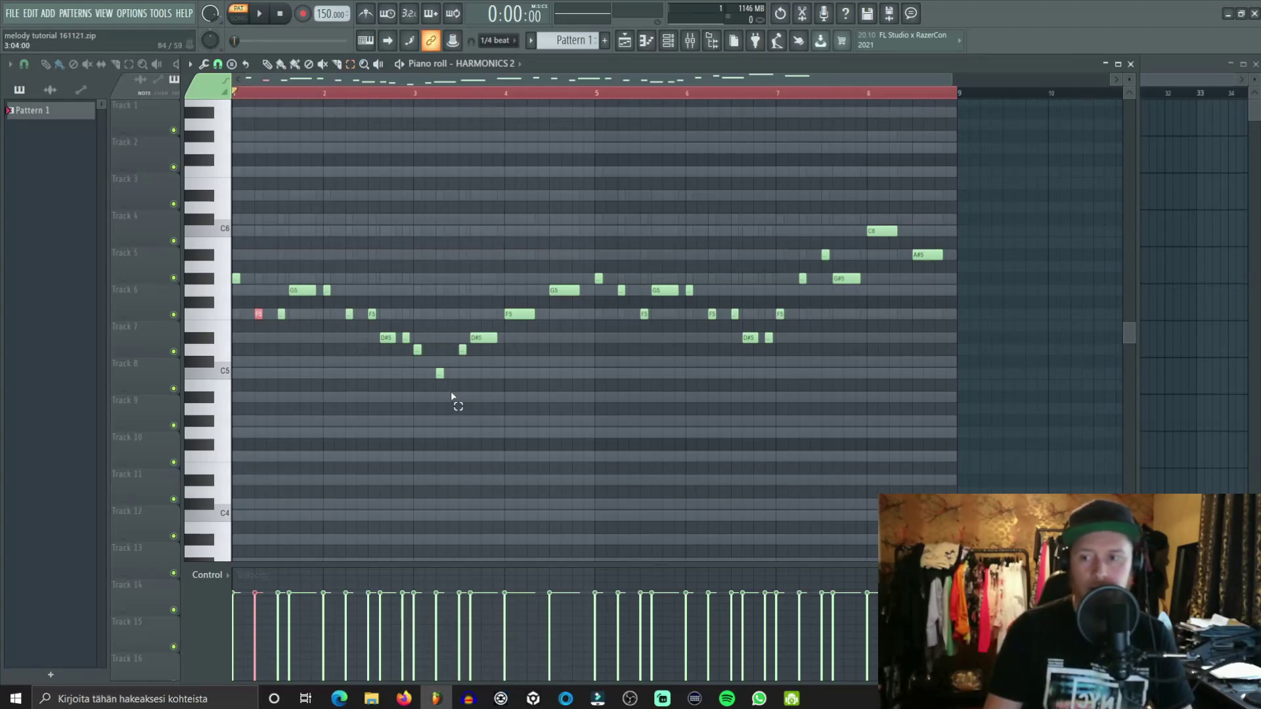
{"action": "left_click", "coordinate": [462, 349], "text": "ctrl"}
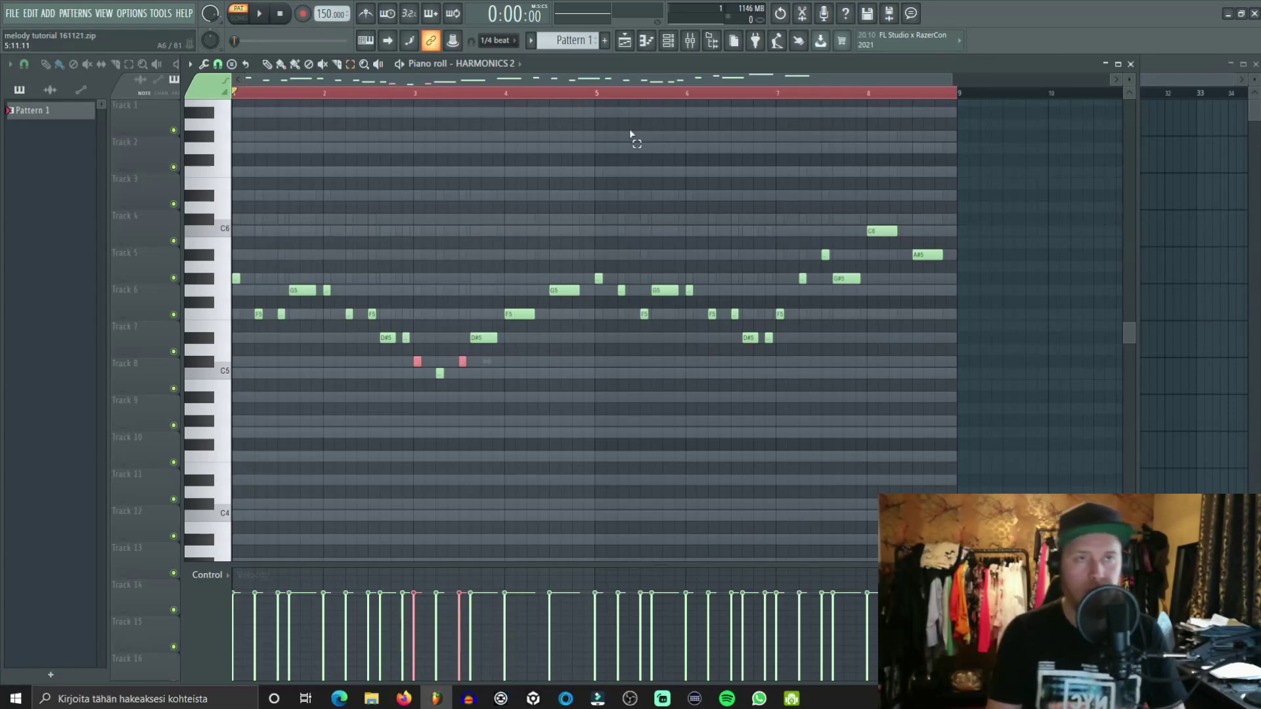
{"action": "key", "text": "space"}
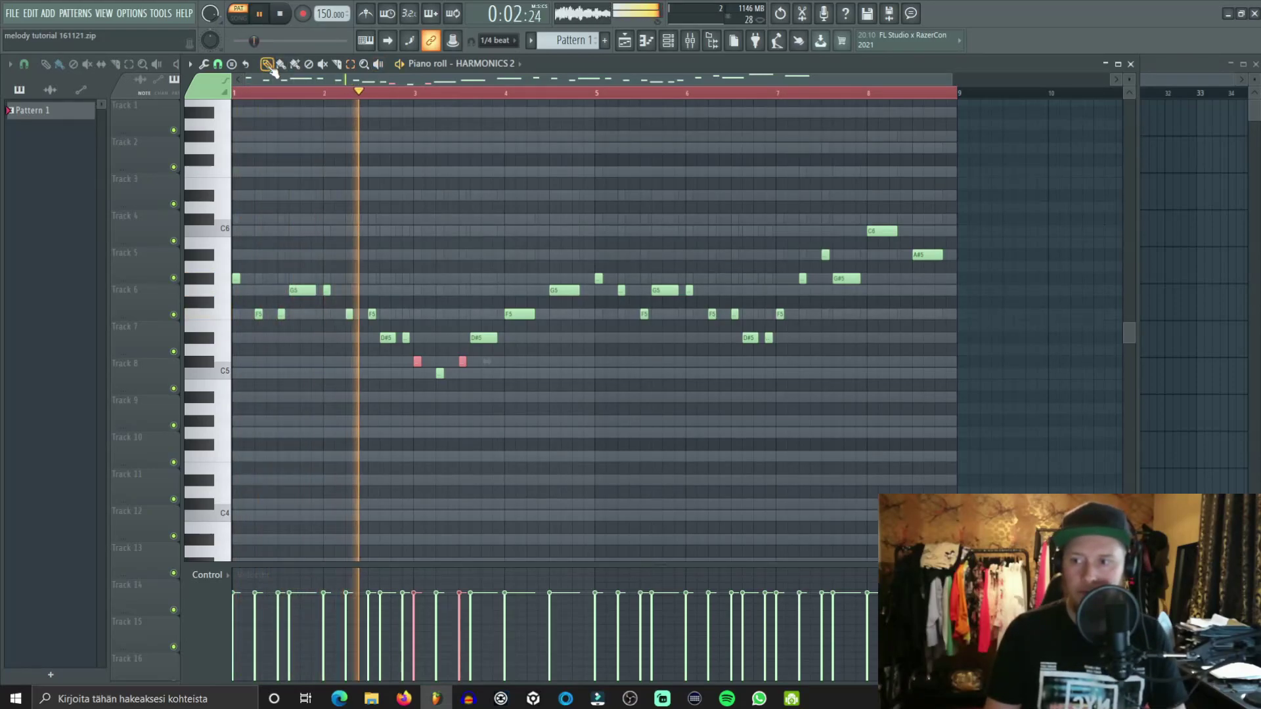
{"action": "key", "text": "space"}
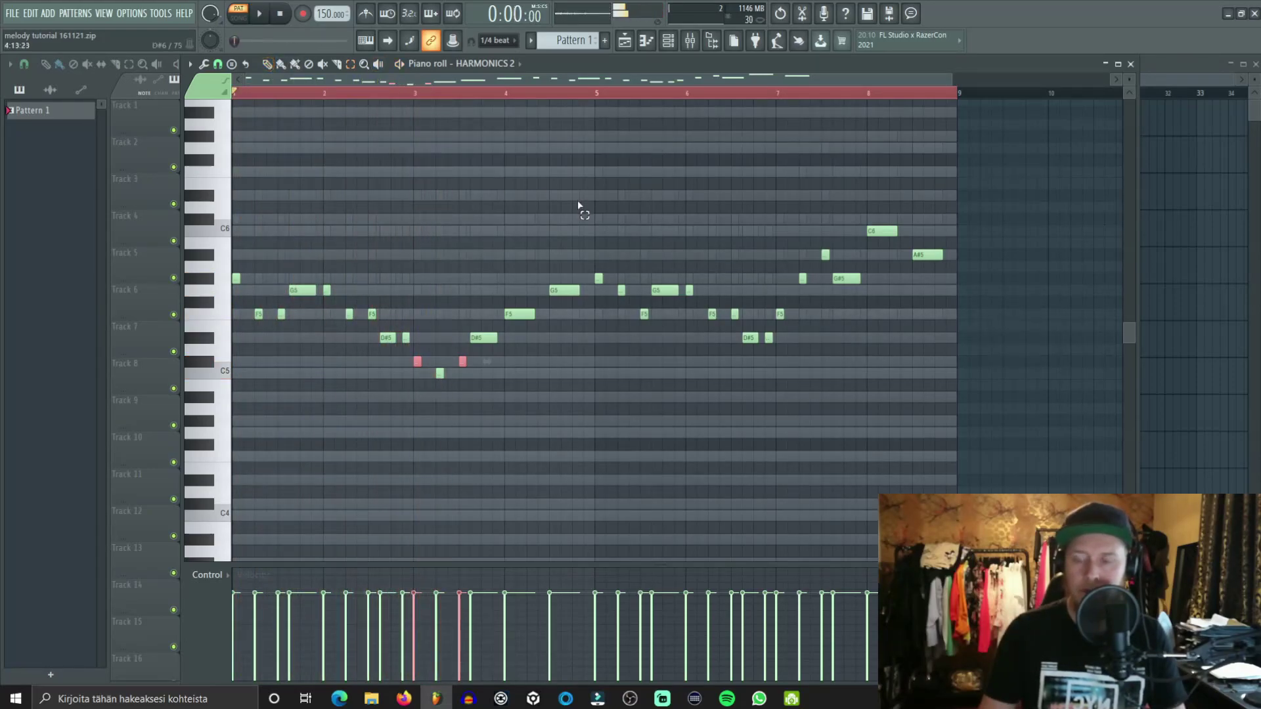
Step: Replace the HARMONICS 2 notes with a fresh copy of the TOP LEAD melody and transpose it down three semitones
{"action": "left_click", "coordinate": [1131, 65]}
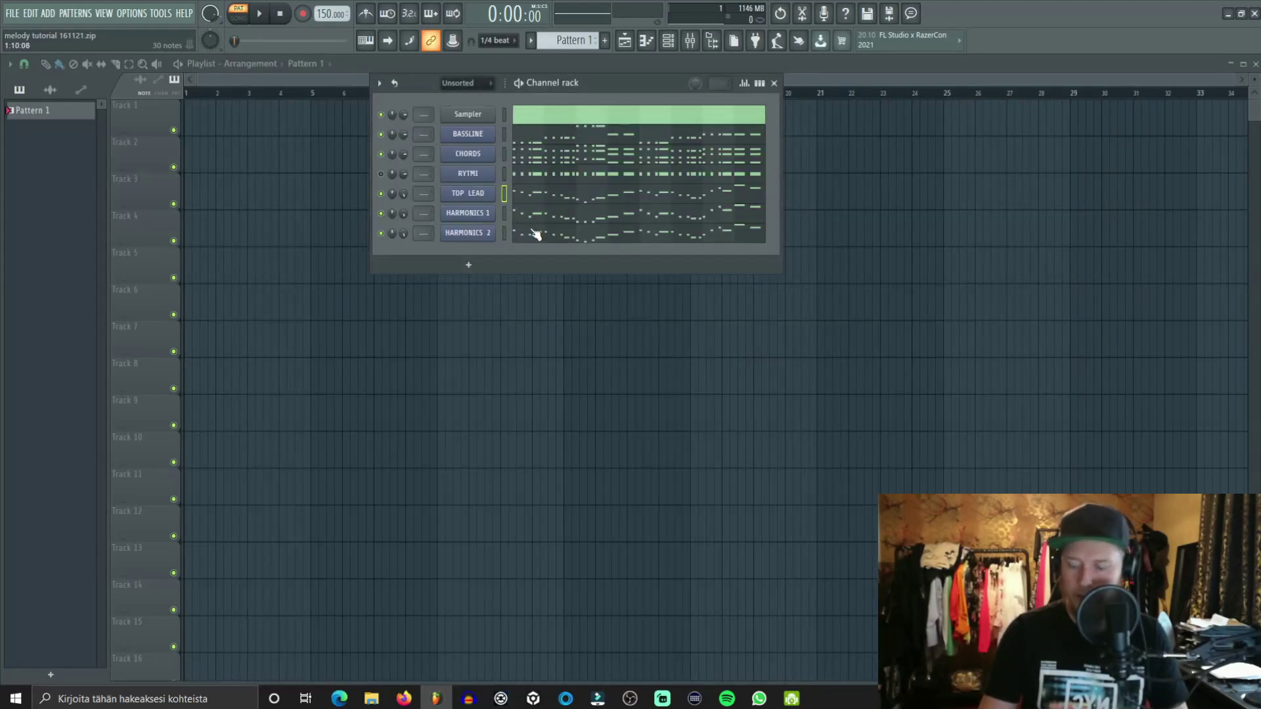
{"action": "left_click", "coordinate": [537, 240]}
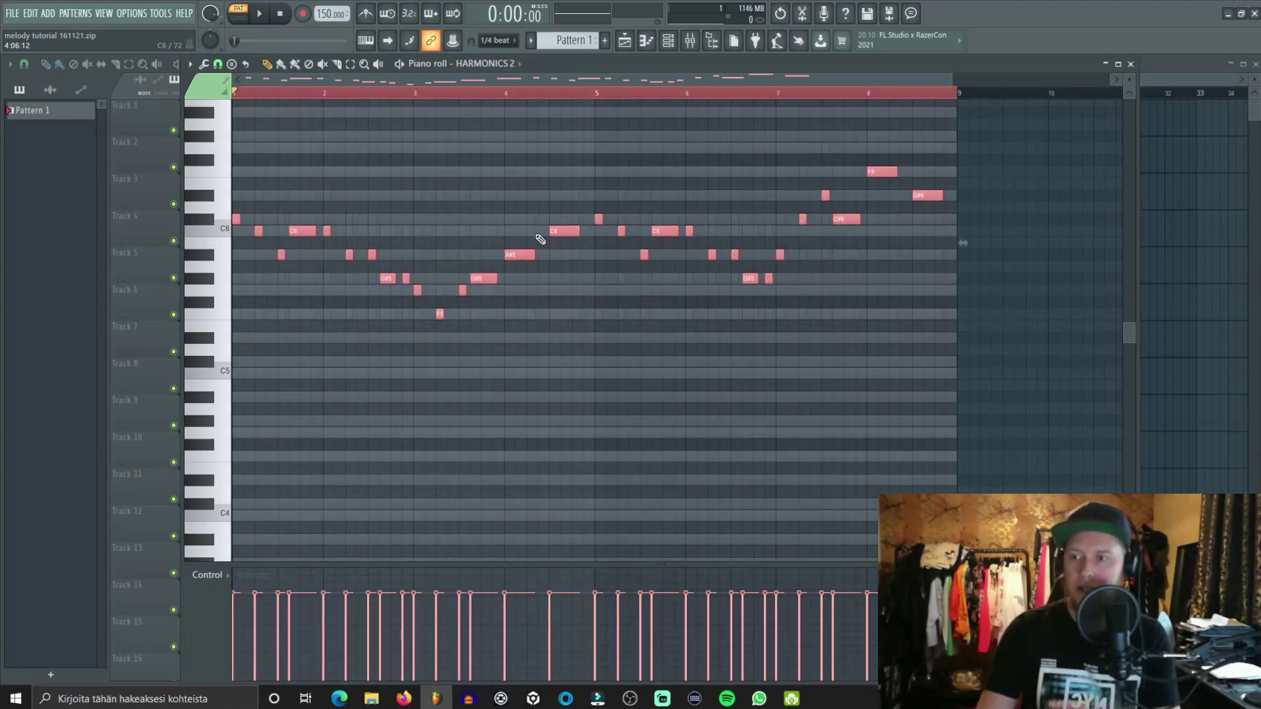
{"action": "key", "text": "Down"}
{"action": "key", "text": "Down"}
{"action": "key", "text": "Down"}
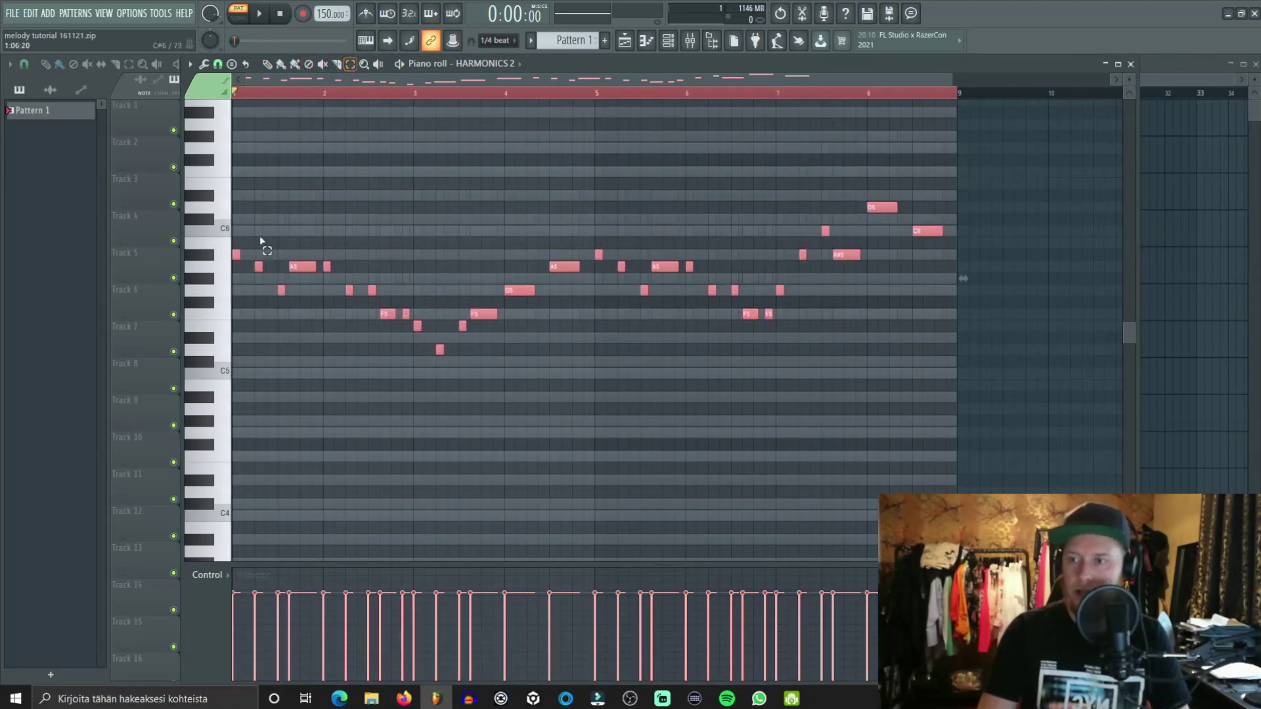
Step: Correct the off-key notes by lowering all A5 notes to G#5, the E5 notes to D#5 and the D6 note to C#6
{"action": "double_click", "coordinate": [213, 269]}
{"action": "key", "text": "Down"}
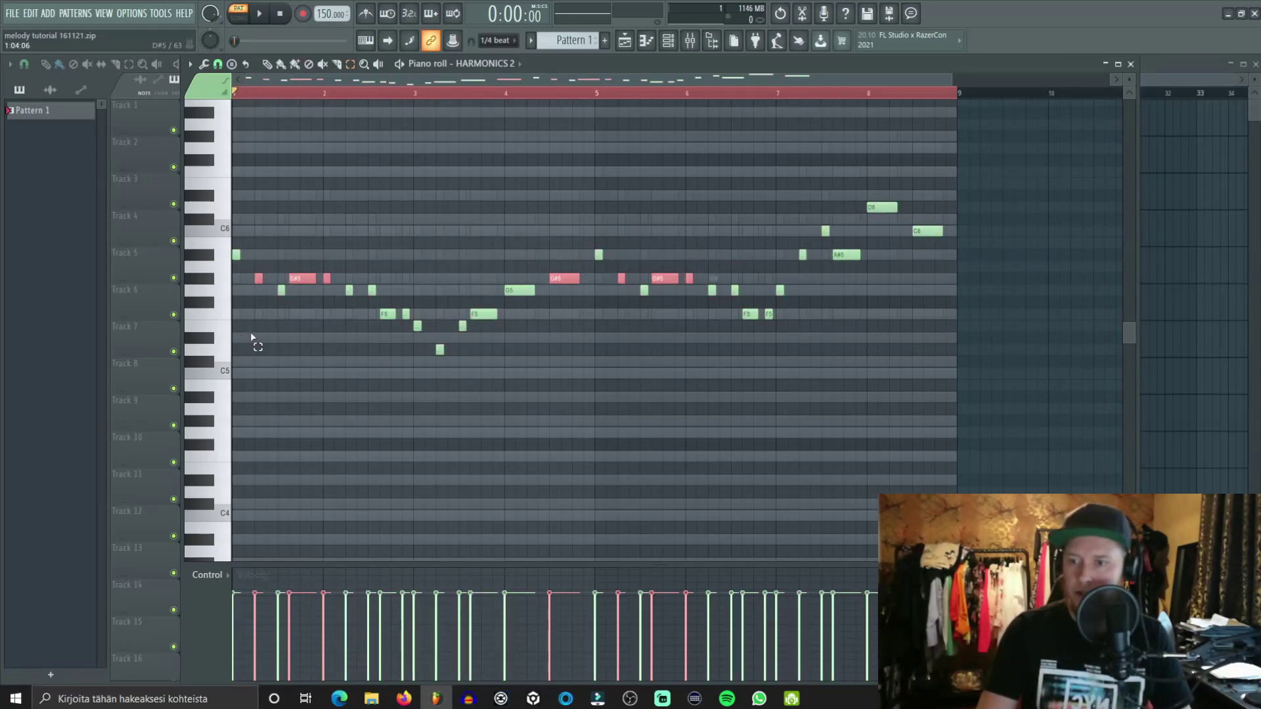
{"action": "double_click", "coordinate": [225, 331]}
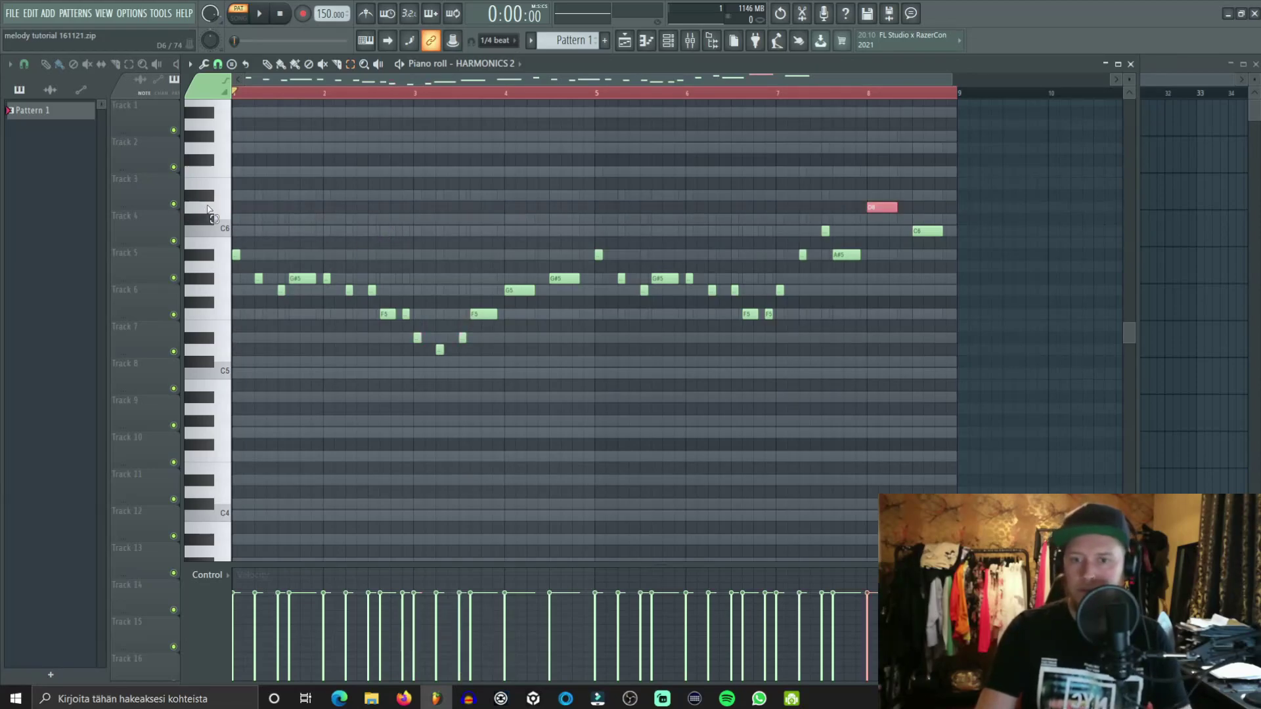
{"action": "key", "text": "space"}
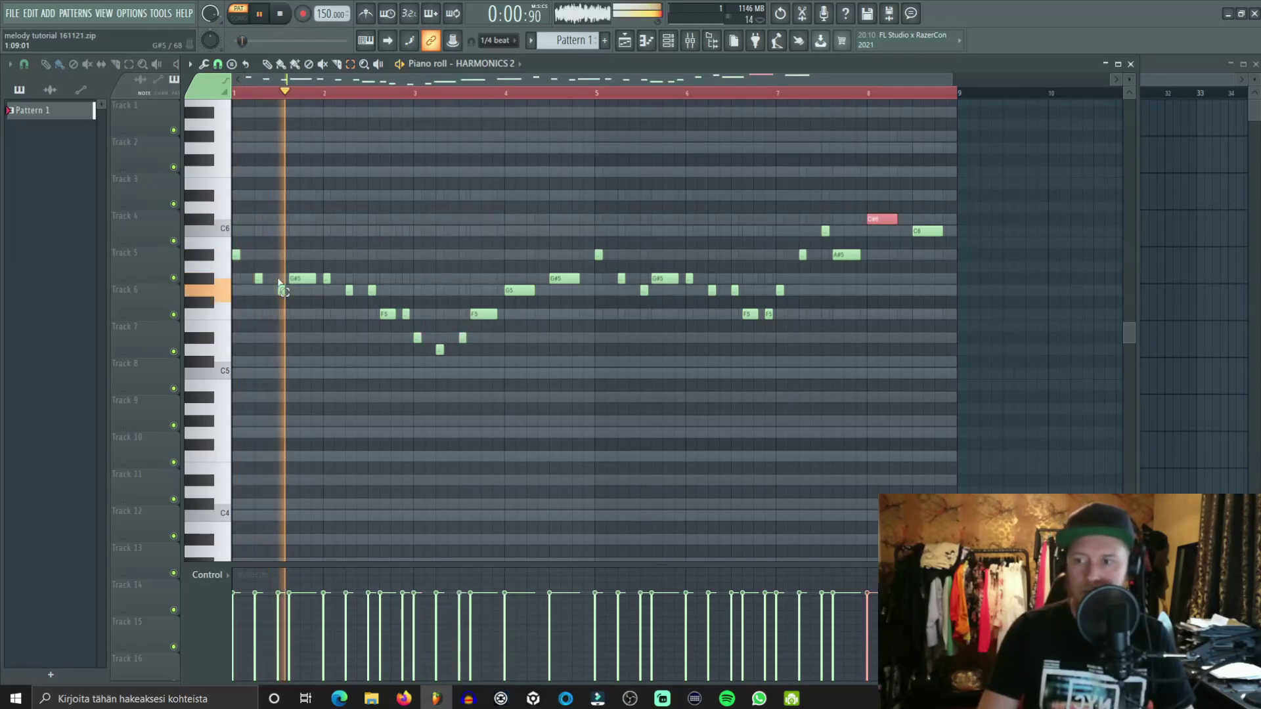
Step: Lower all G5 notes to F5 and play the opening bars to check
{"action": "double_click", "coordinate": [219, 290]}
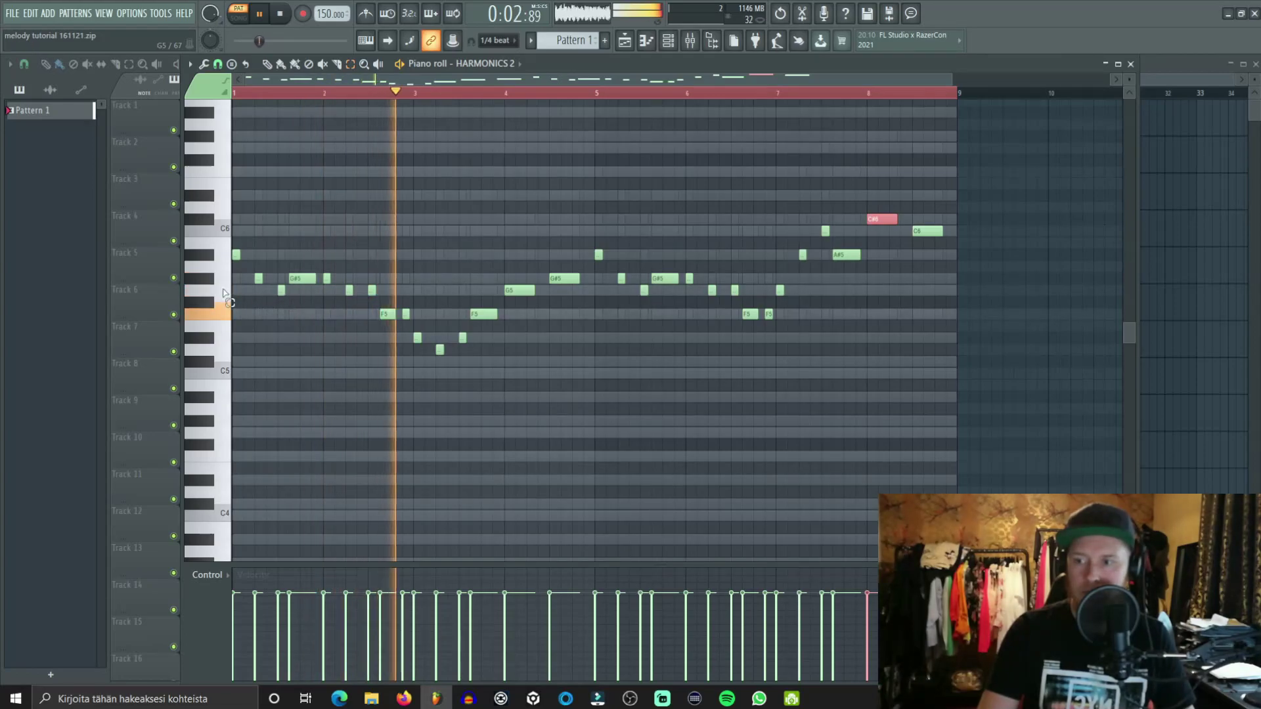
{"action": "key", "text": "space"}
{"action": "key", "text": "shift+Down"}
{"action": "key", "text": "shift+Down"}
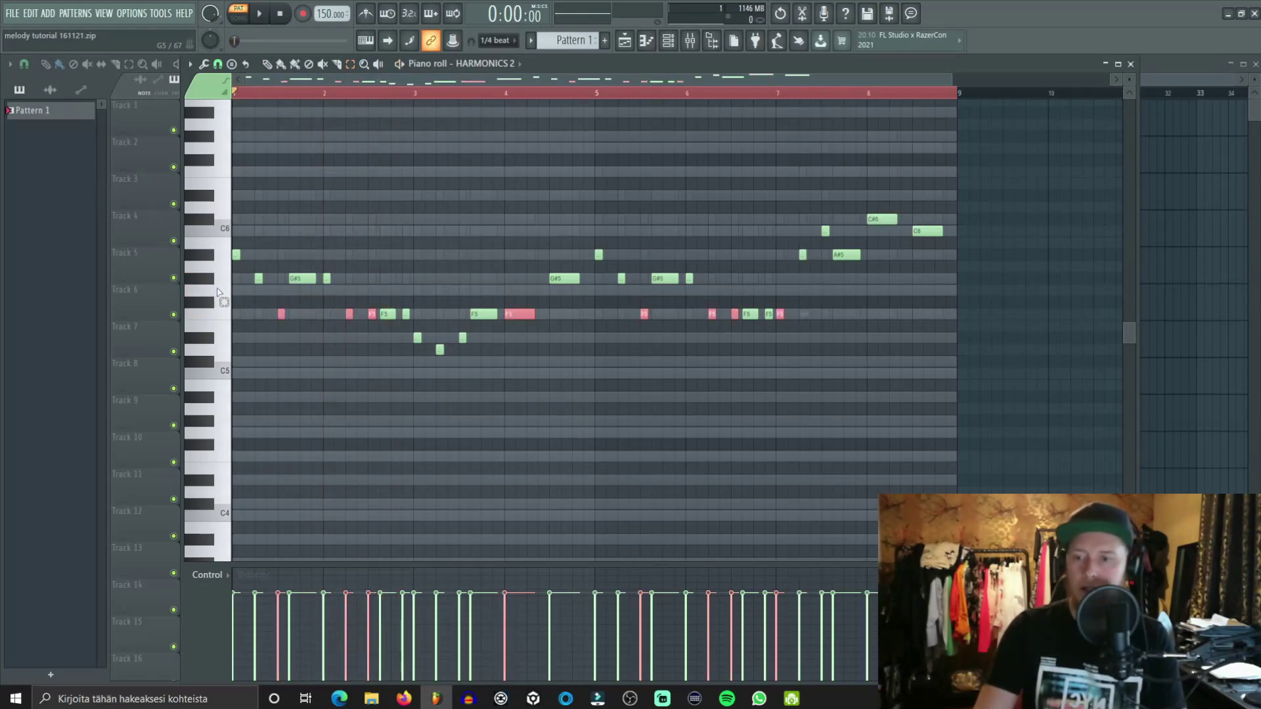
{"action": "key", "text": "space"}
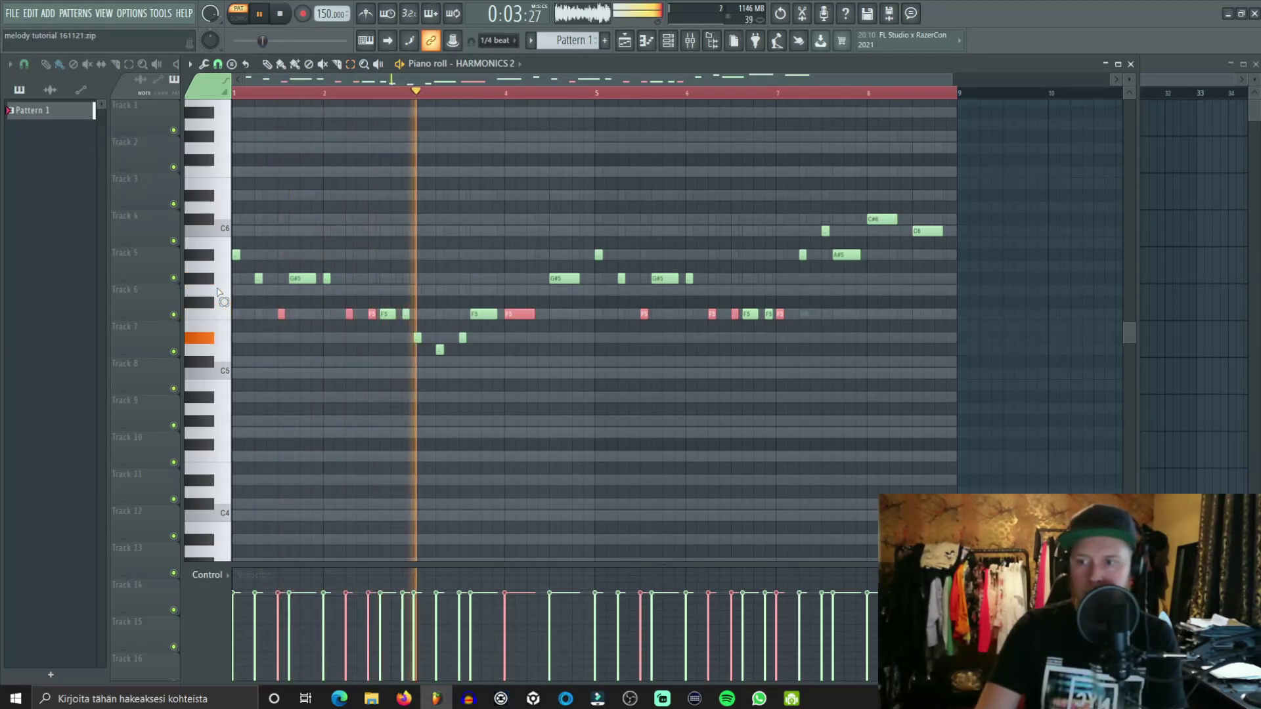
{"action": "key", "text": "space"}
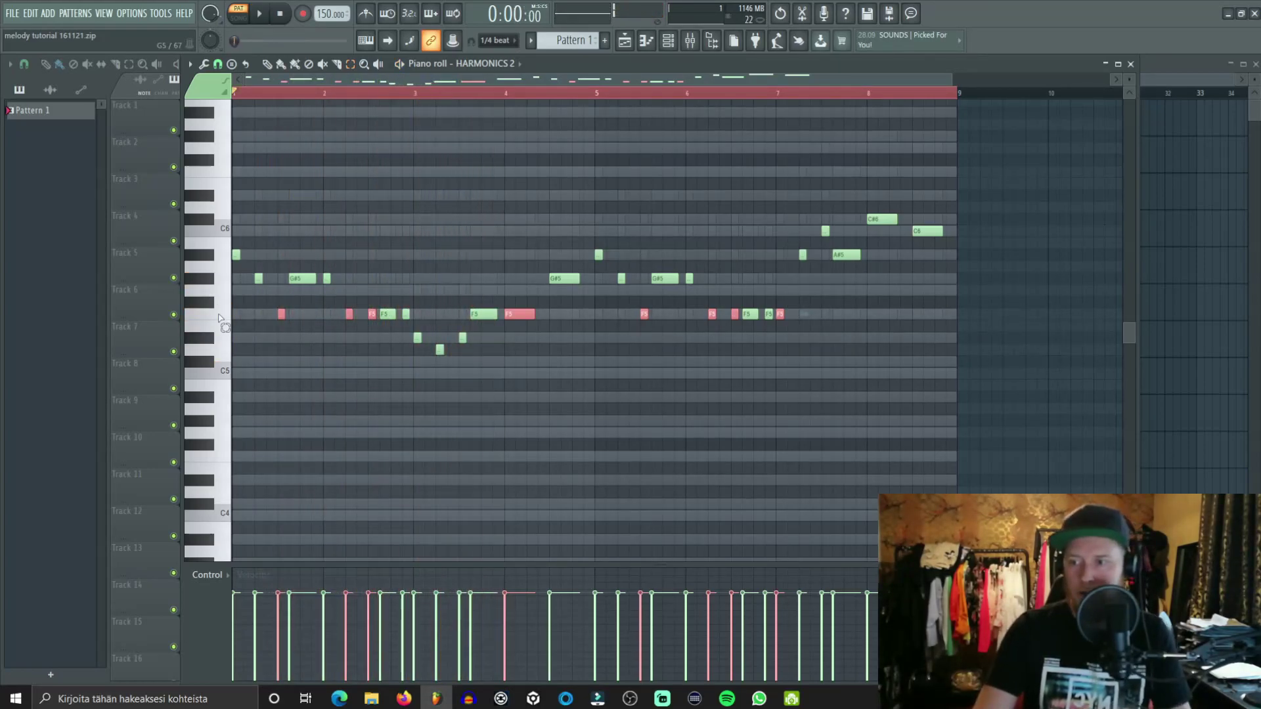
Step: Lower the D5 note in bar 3 to C#5 and play the melody from the start
{"action": "left_click", "coordinate": [224, 353], "text": "ctrl"}
{"action": "key", "text": "shift+Down"}
{"action": "key", "text": "space"}
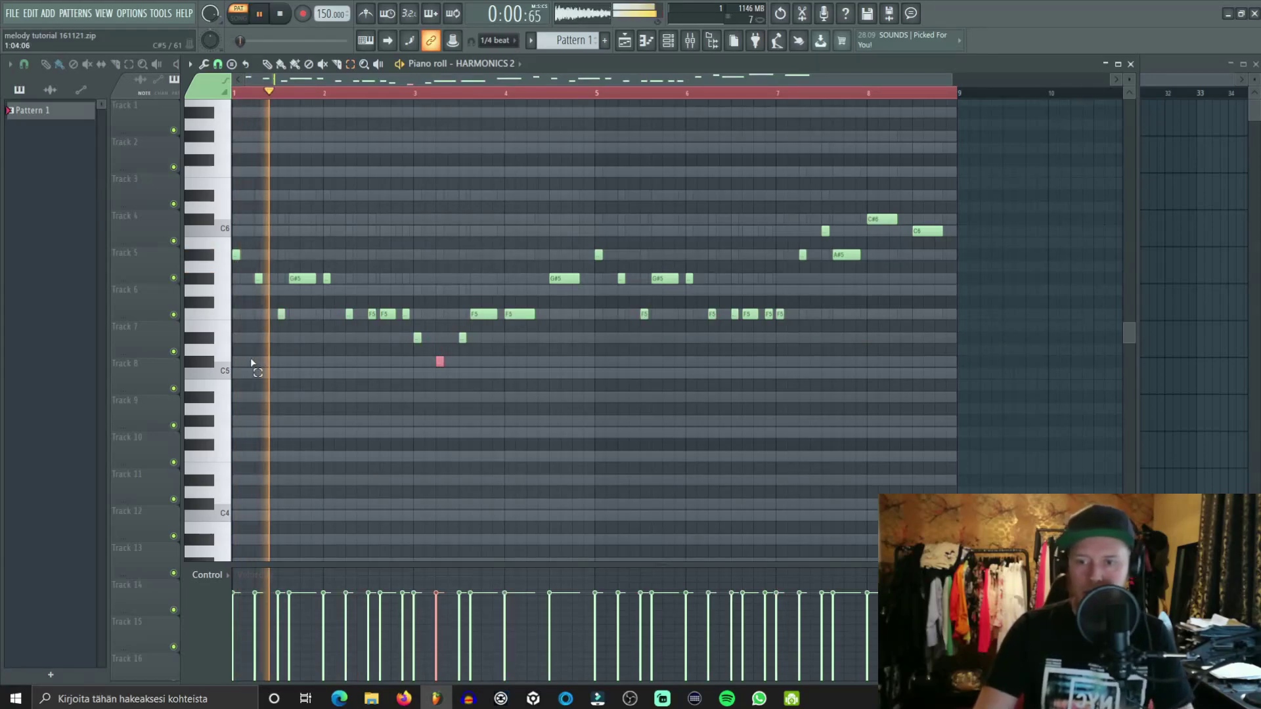
{"action": "key", "text": "space"}
{"action": "key", "text": "space"}
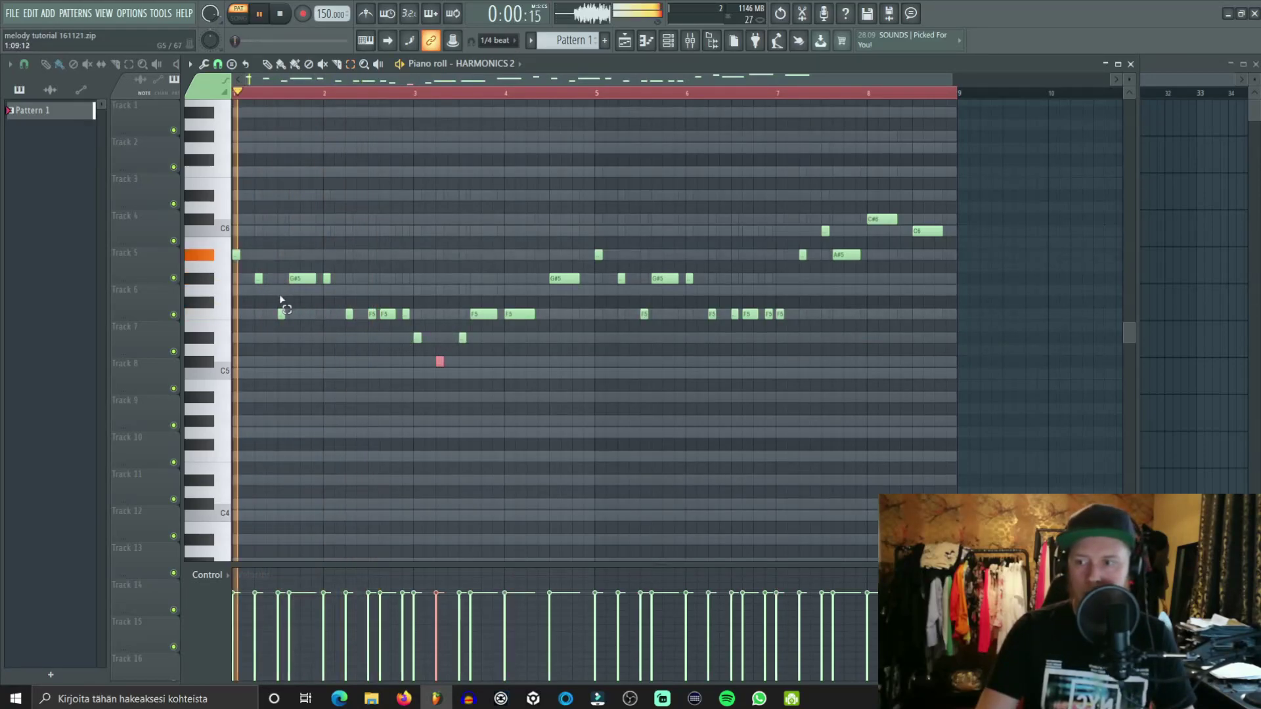
Step: Try the two short F5 notes in bar 2 on D#5, playing the opening after each change
{"action": "left_click", "coordinate": [349, 315], "text": "ctrl"}
{"action": "key", "text": "space"}
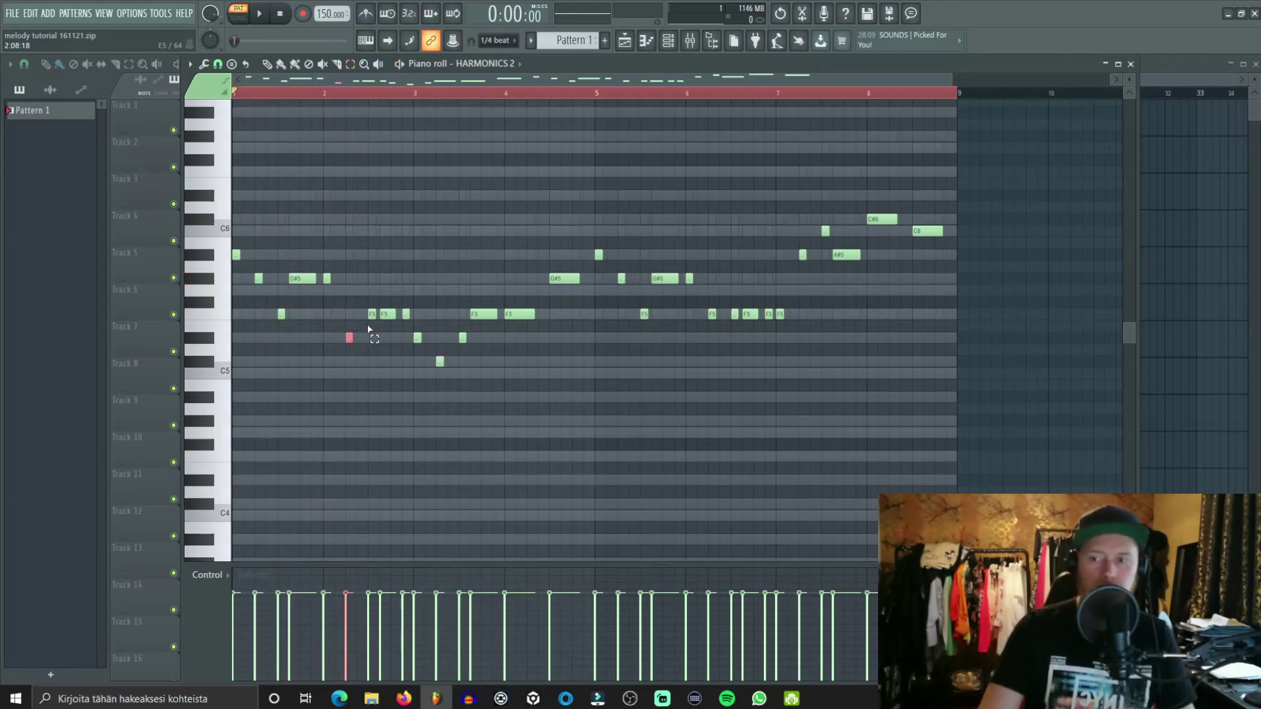
{"action": "key", "text": "space"}
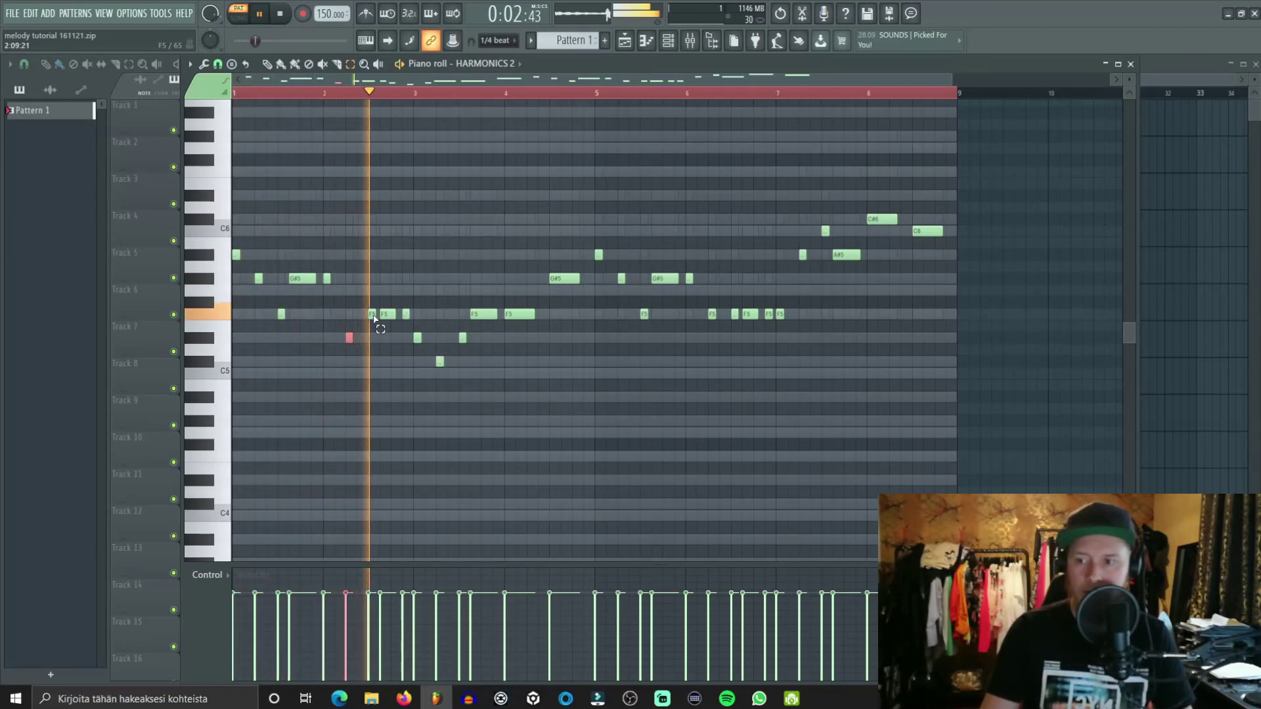
{"action": "key", "text": "space"}
{"action": "key", "text": "space"}
{"action": "left_click", "coordinate": [372, 318], "text": "ctrl"}
{"action": "key", "text": "space"}
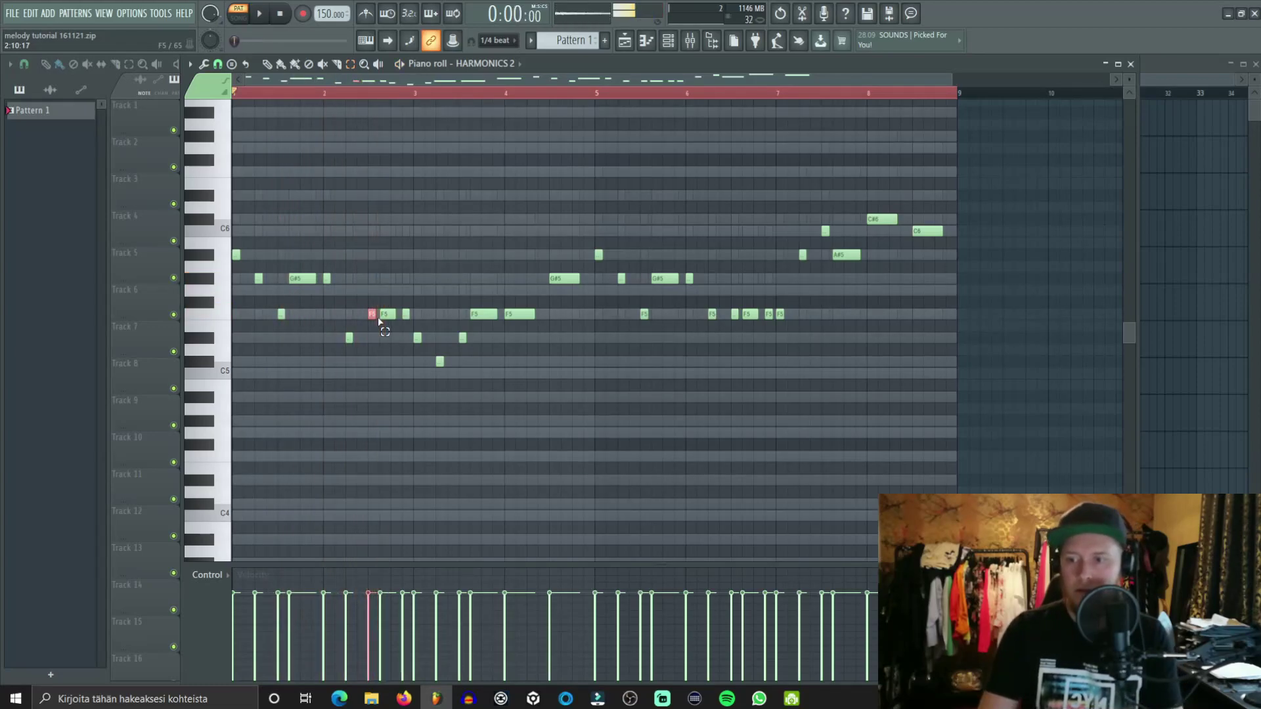
{"action": "key", "text": "space"}
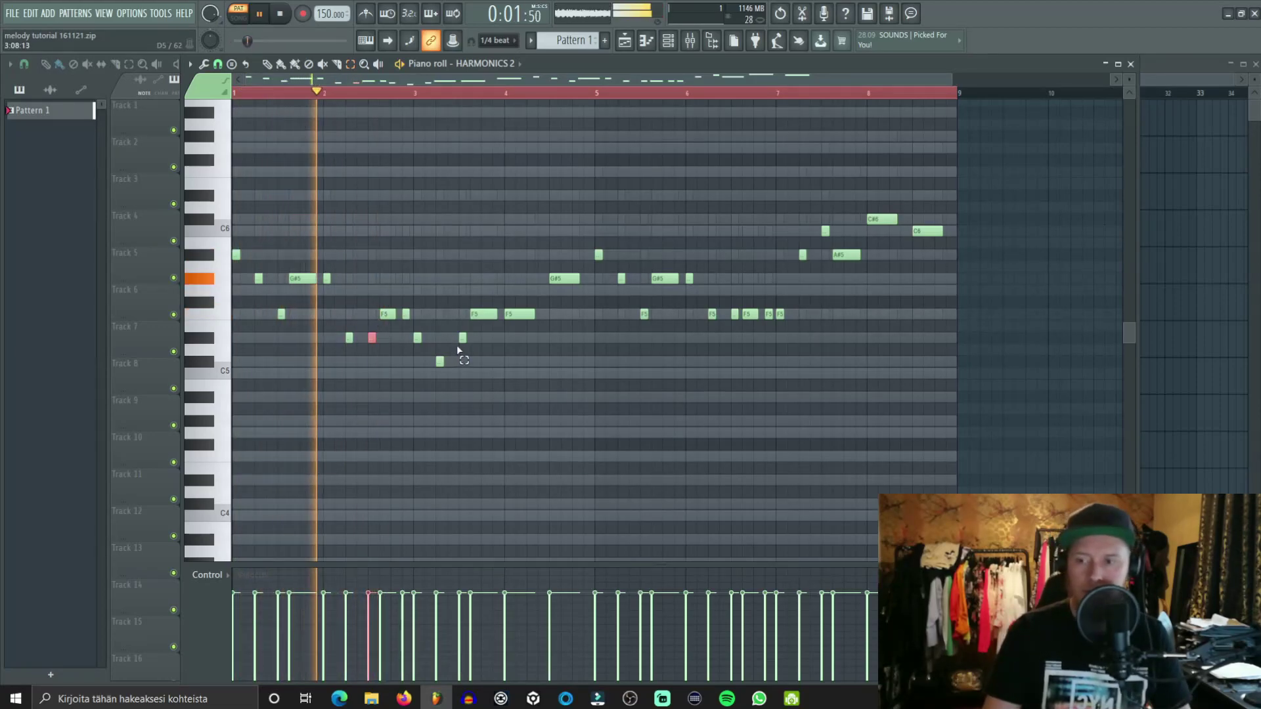
Step: Try the two short bar 2 notes on G5, then return both to F5 and play the opening
{"action": "key", "text": "space"}
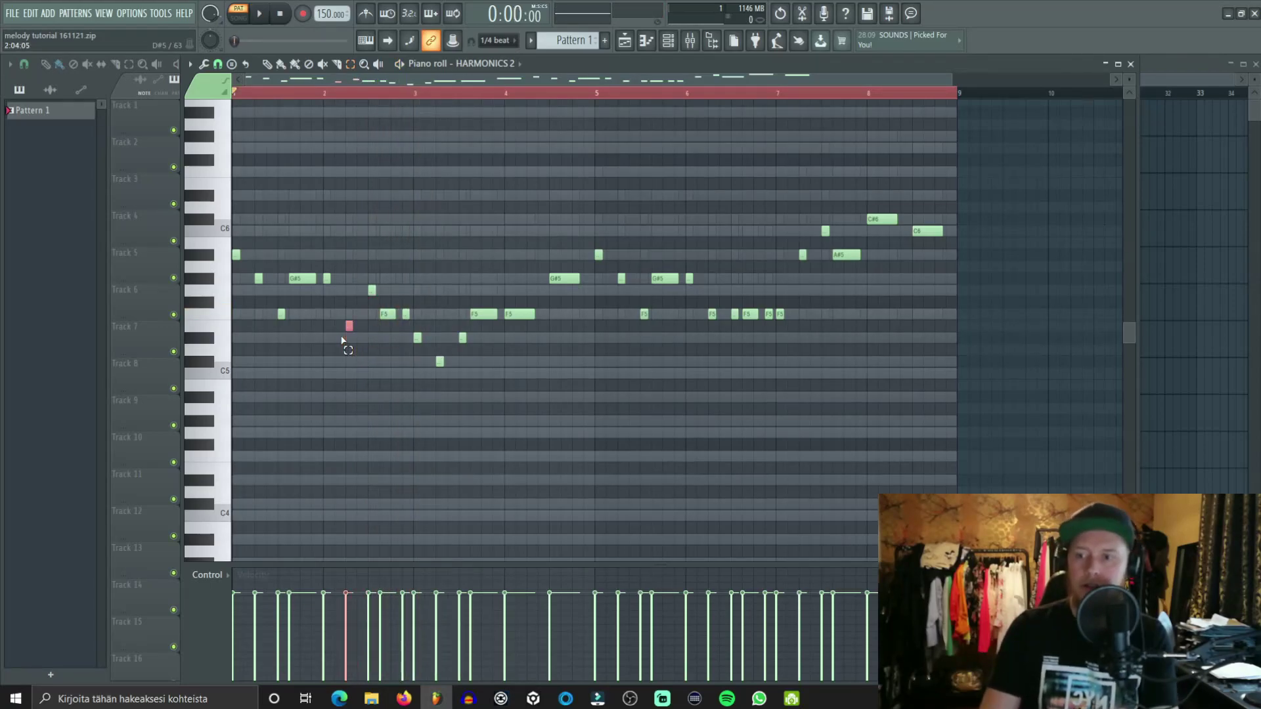
{"action": "key", "text": "space"}
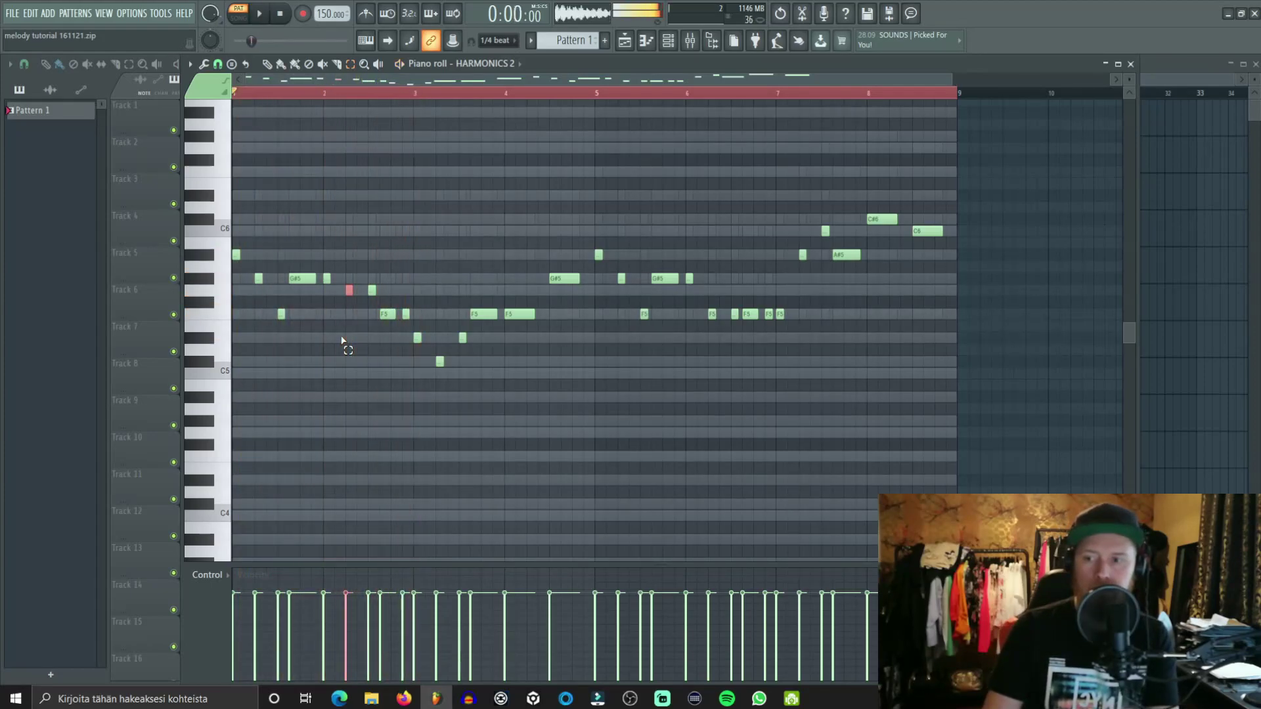
{"action": "key", "text": "space"}
{"action": "key", "text": "space"}
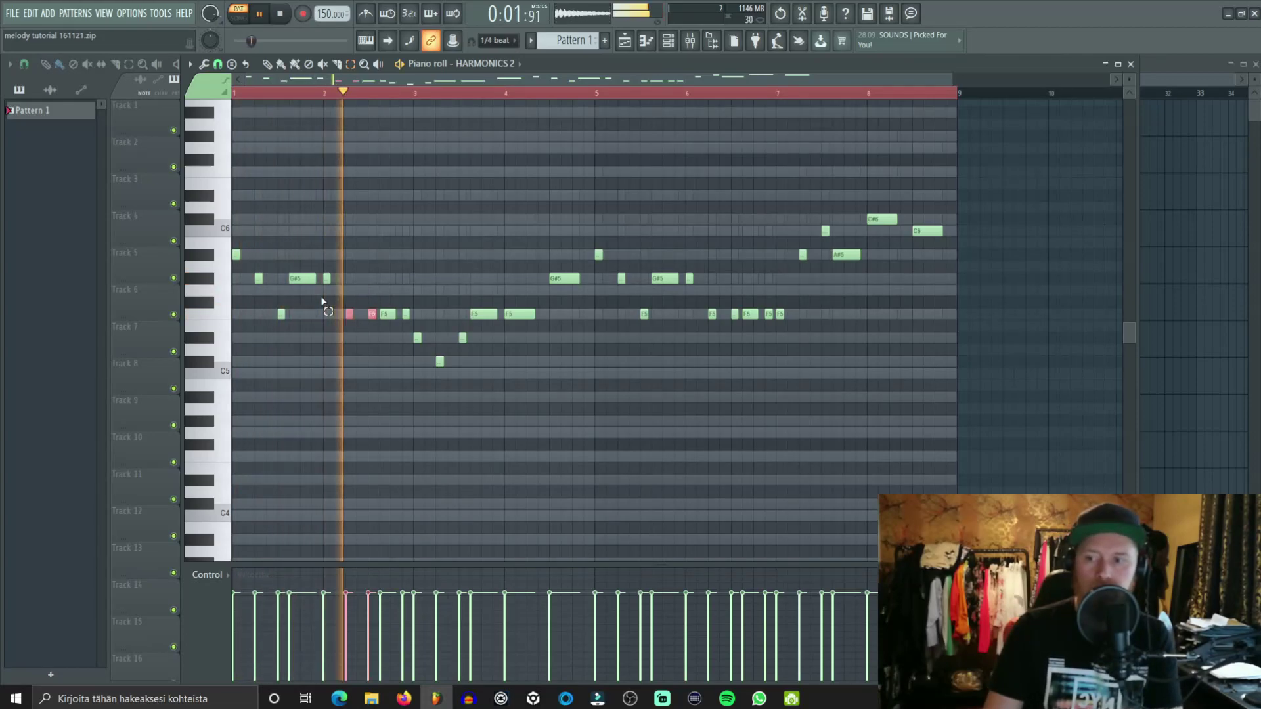
Step: Try the second of the two short bar 2 notes on D#5 during playback and return it to F5
{"action": "key", "text": "space"}
{"action": "key", "text": "space"}
{"action": "left_click", "coordinate": [373, 317]}
{"action": "key", "text": "shift+Down"}
{"action": "key", "text": "shift+Down"}
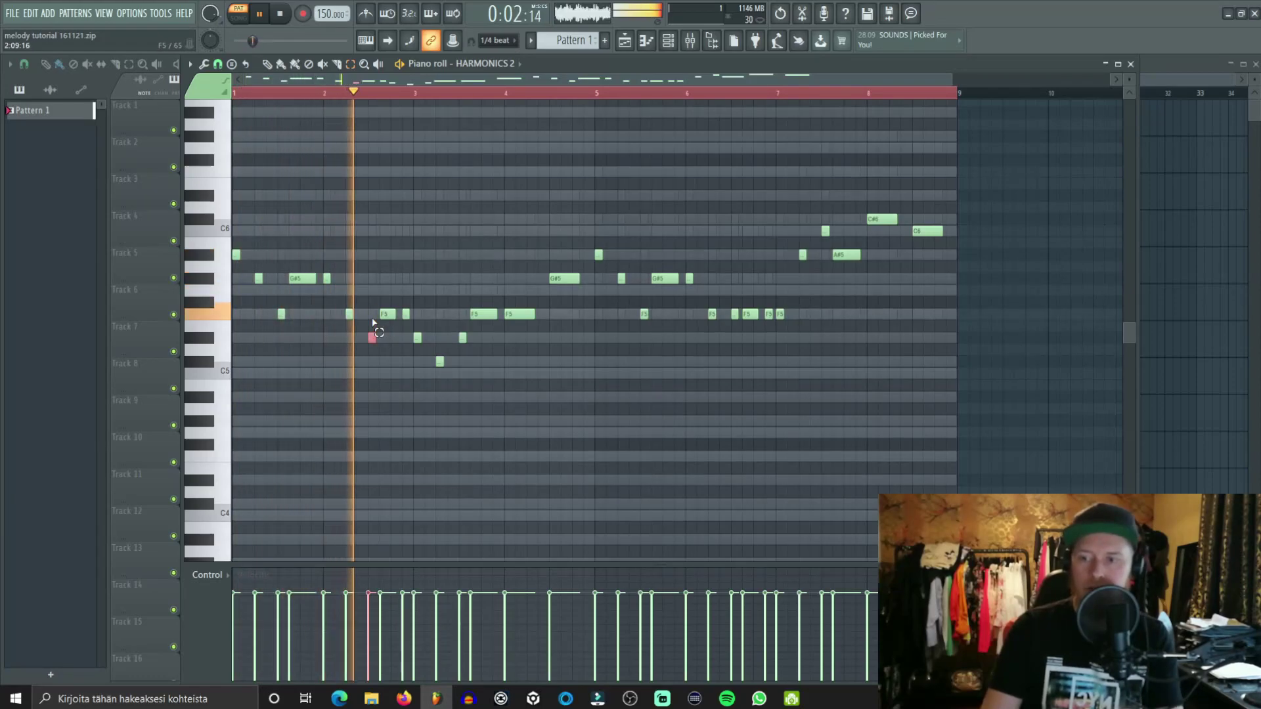
{"action": "key", "text": "shift+Up"}
{"action": "key", "text": "shift+Up"}
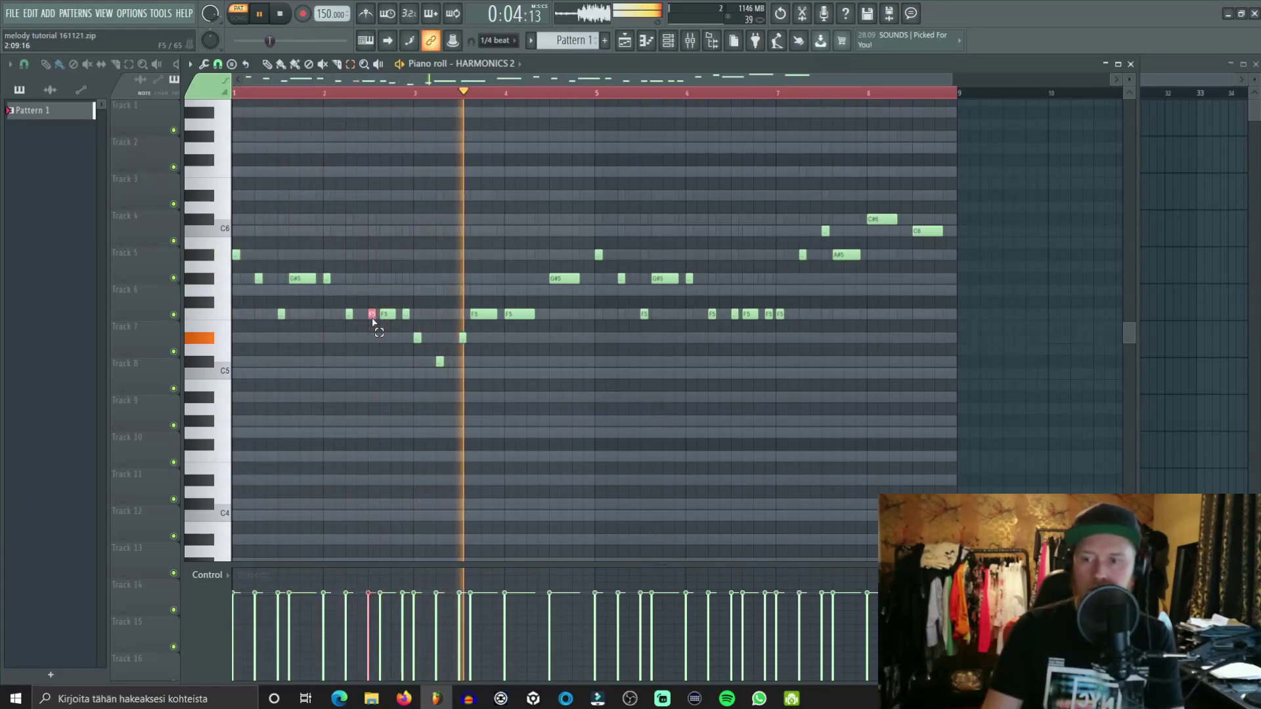
Step: Check the passage leading into bar 3 by playing it, and stop playback
{"action": "left_click", "coordinate": [410, 94]}
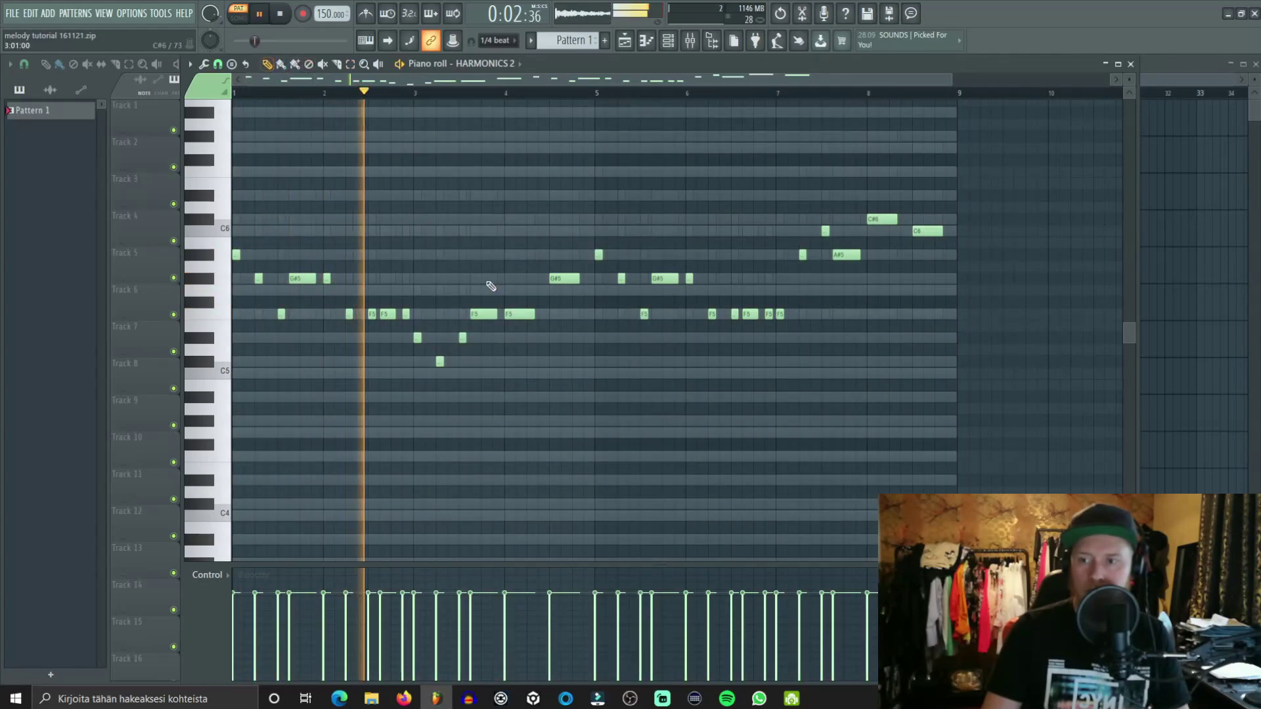
{"action": "scroll", "coordinate": [464, 169], "scroll_direction": "up", "scroll_amount": 2}
{"action": "key", "text": "space"}
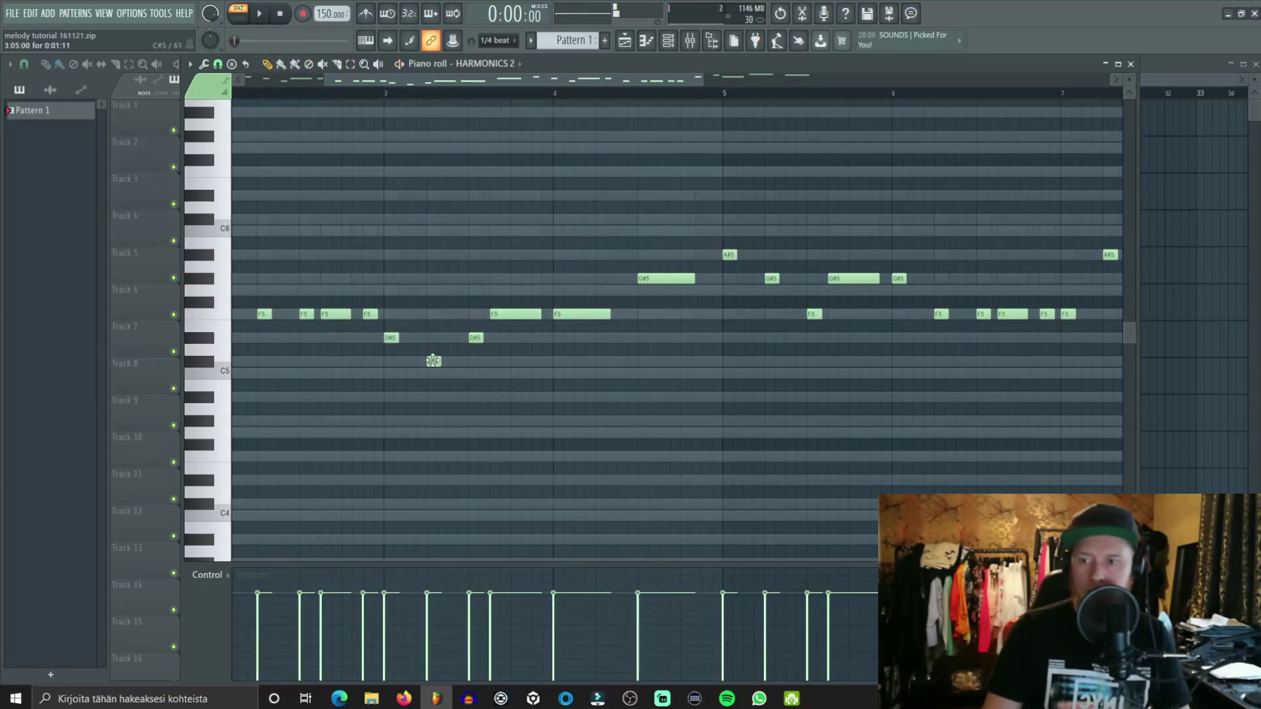
Step: Play from bar 3 and try the middle of the three short notes in bar 3 on D#5
{"action": "left_click", "coordinate": [388, 95]}
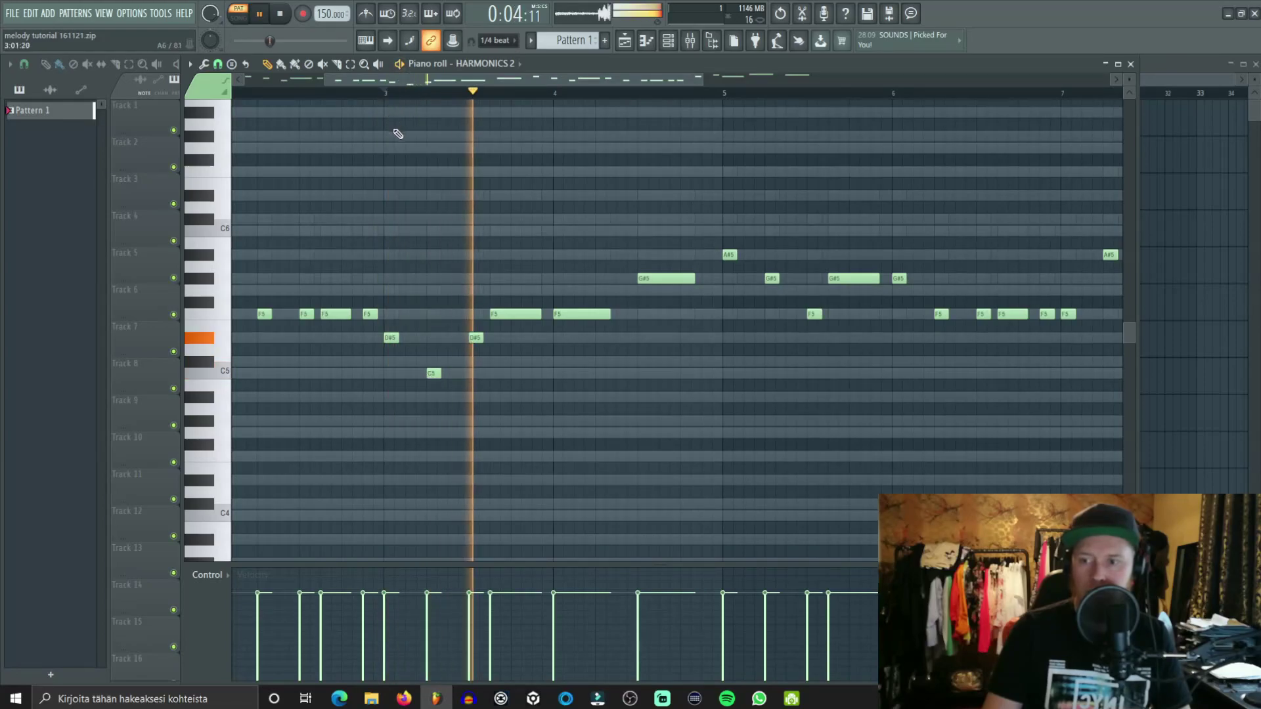
{"action": "left_click_drag", "start_coordinate": [434, 372], "coordinate": [433, 336]}
{"action": "key", "text": "space"}
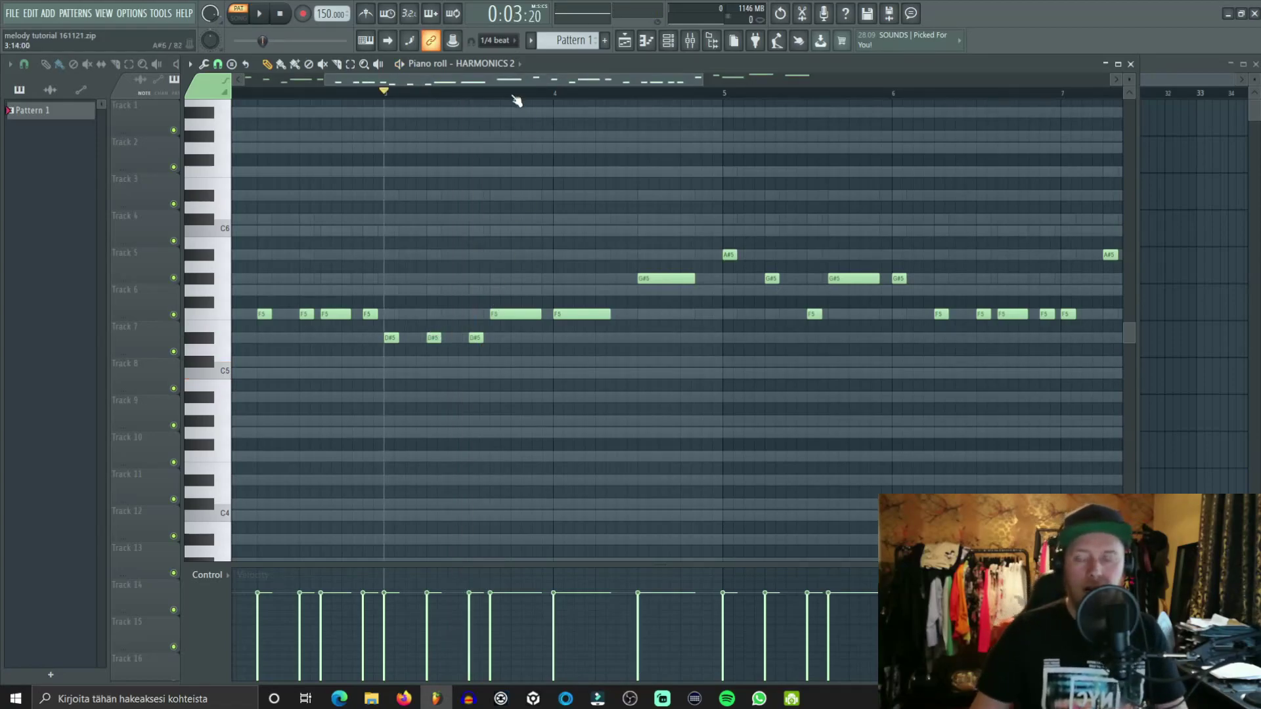
Step: Return playback to the start and listen to the pattern from the beginning
{"action": "scroll", "coordinate": [432, 108], "scroll_direction": "down", "scroll_amount": 4}
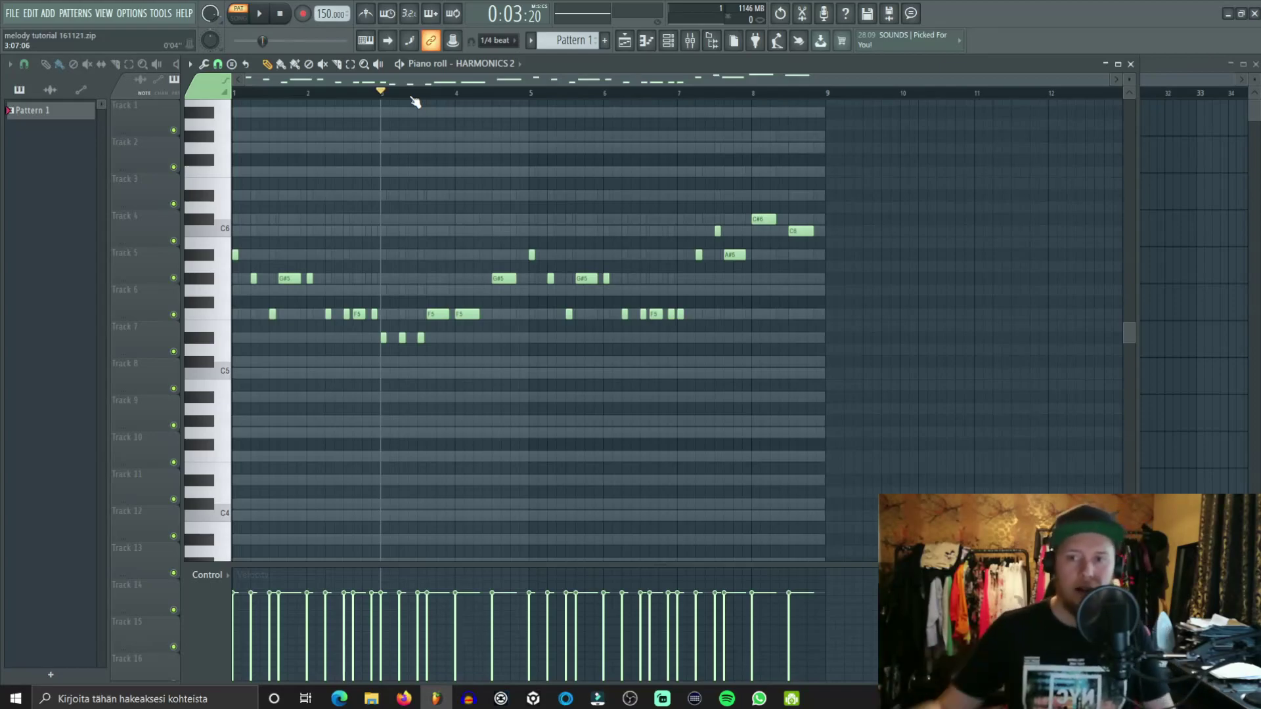
{"action": "scroll", "coordinate": [472, 104], "scroll_direction": "up", "scroll_amount": 4}
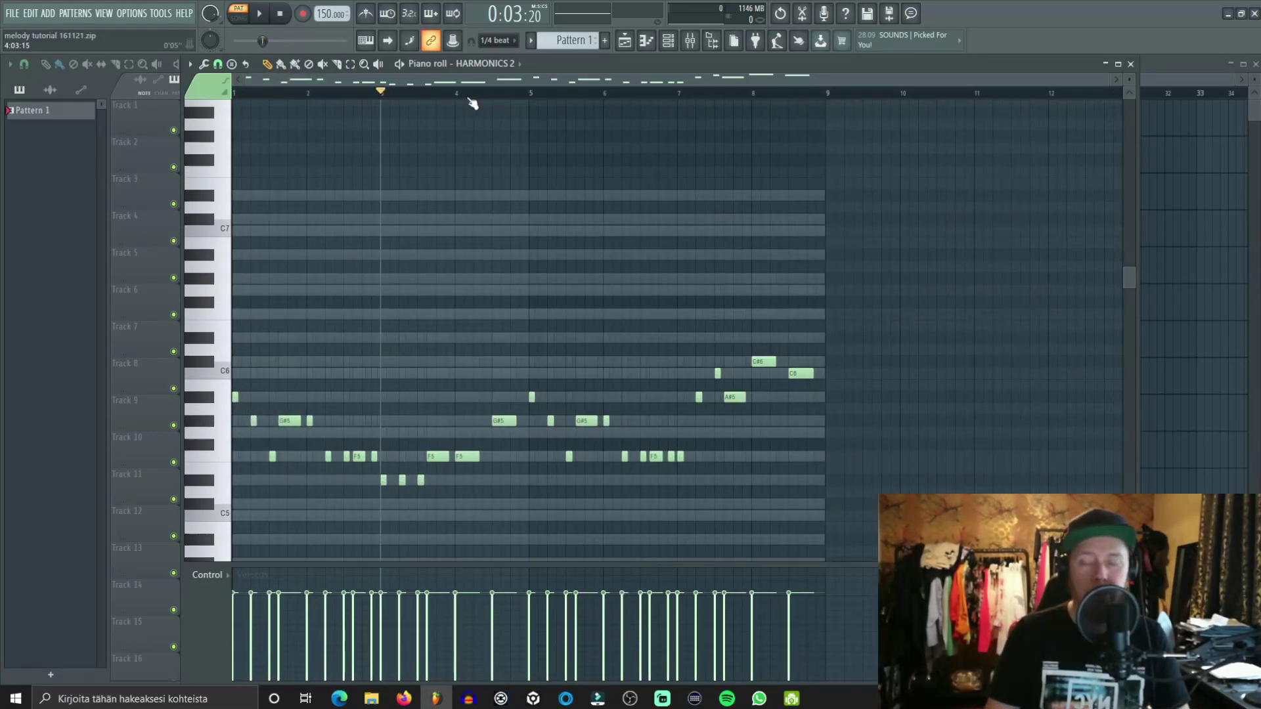
{"action": "scroll", "coordinate": [377, 317], "scroll_direction": "down", "scroll_amount": 4}
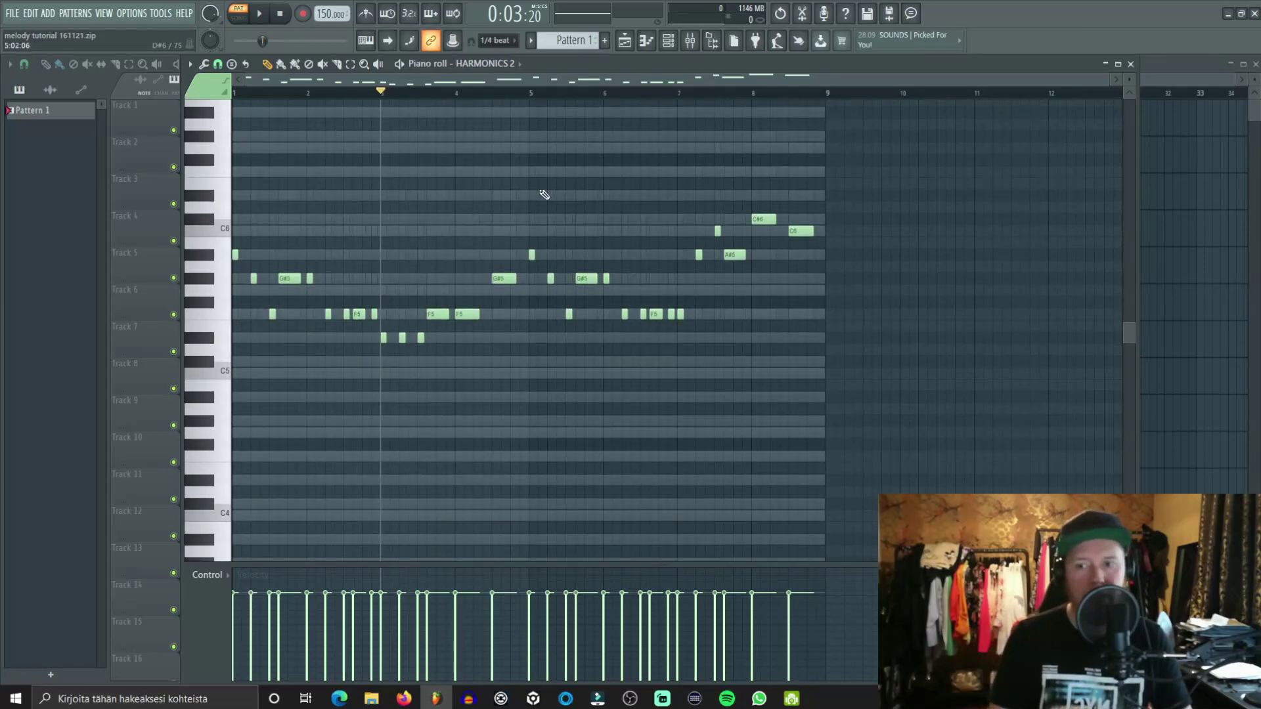
{"action": "left_click", "coordinate": [280, 15]}
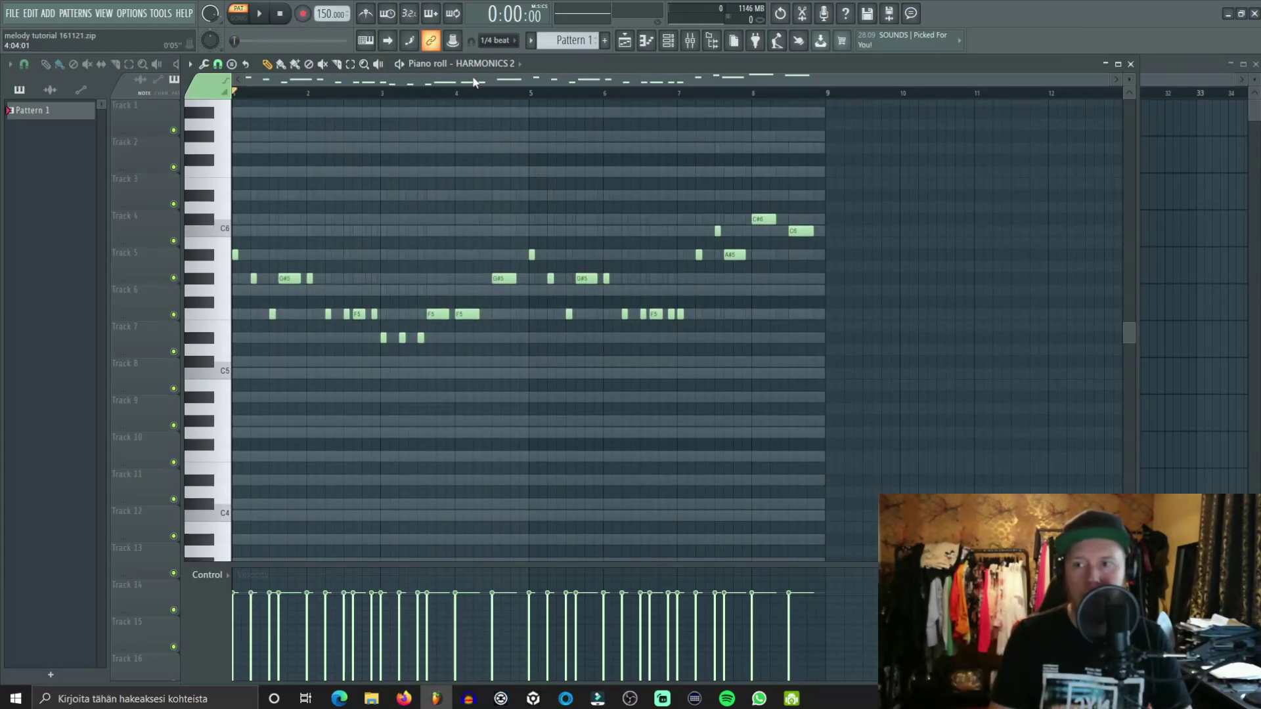
{"action": "key", "text": "space"}
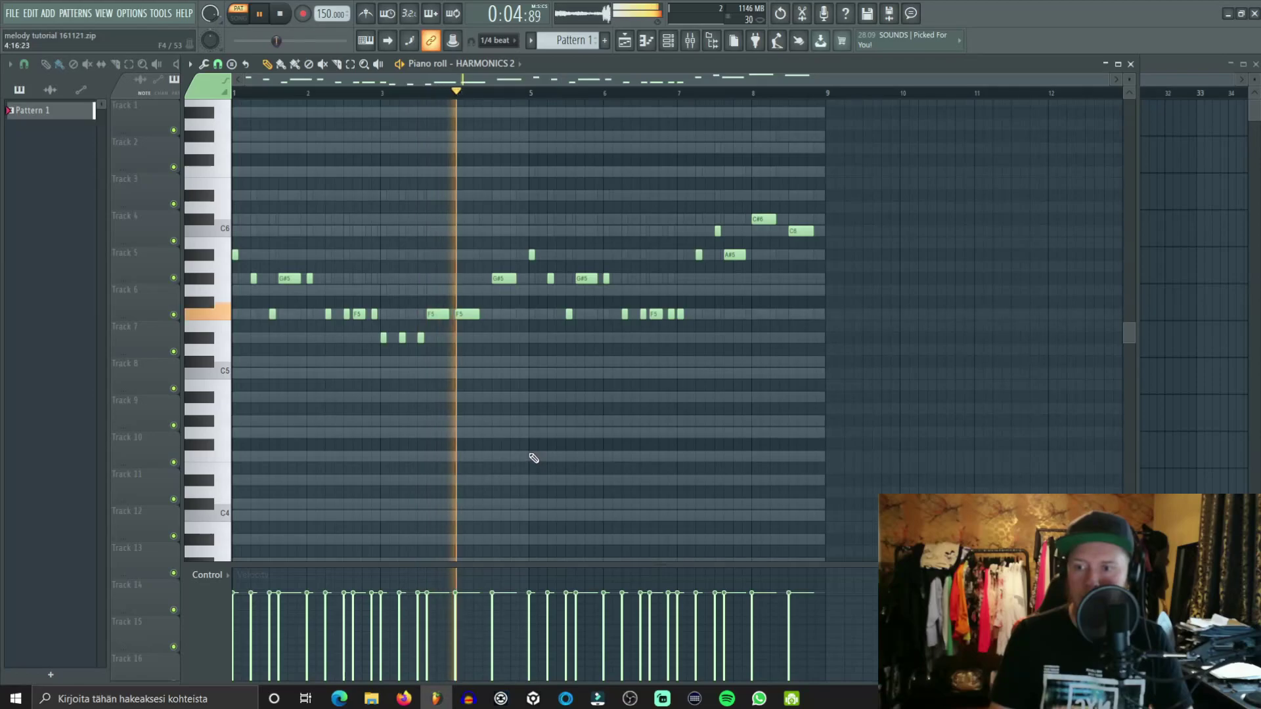
Step: Try the long note at the start of bar 4 on G5, play the passage, and return the note to F5
{"action": "left_click_drag", "start_coordinate": [470, 315], "coordinate": [467, 291]}
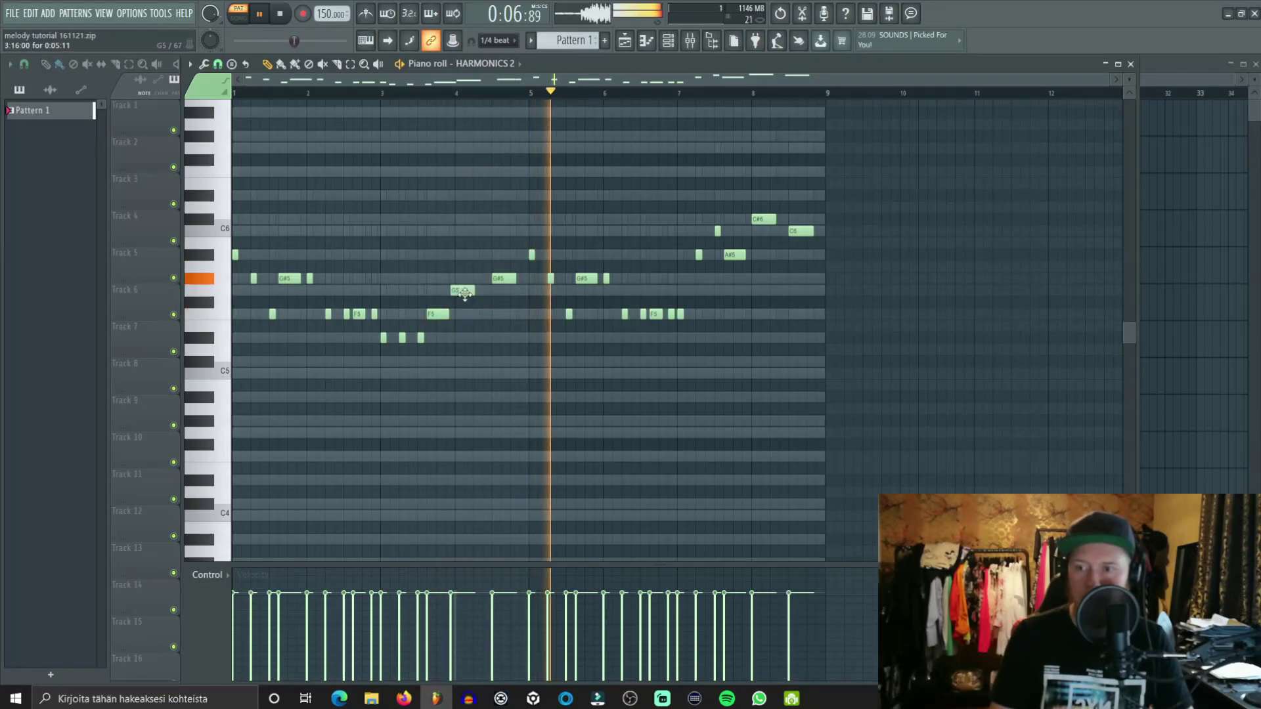
{"action": "left_click", "coordinate": [431, 94]}
{"action": "scroll", "coordinate": [447, 105], "scroll_direction": "up", "scroll_amount": 3}
{"action": "key", "text": "space"}
{"action": "left_click", "coordinate": [494, 315]}
{"action": "right_click", "coordinate": [493, 316]}
{"action": "mouse_move", "coordinate": [494, 290]}
{"action": "left_mouse_down"}
{"action": "mouse_move", "coordinate": [494, 339]}
{"action": "mouse_move", "coordinate": [512, 309]}
{"action": "left_mouse_up"}
{"action": "key", "text": "space"}
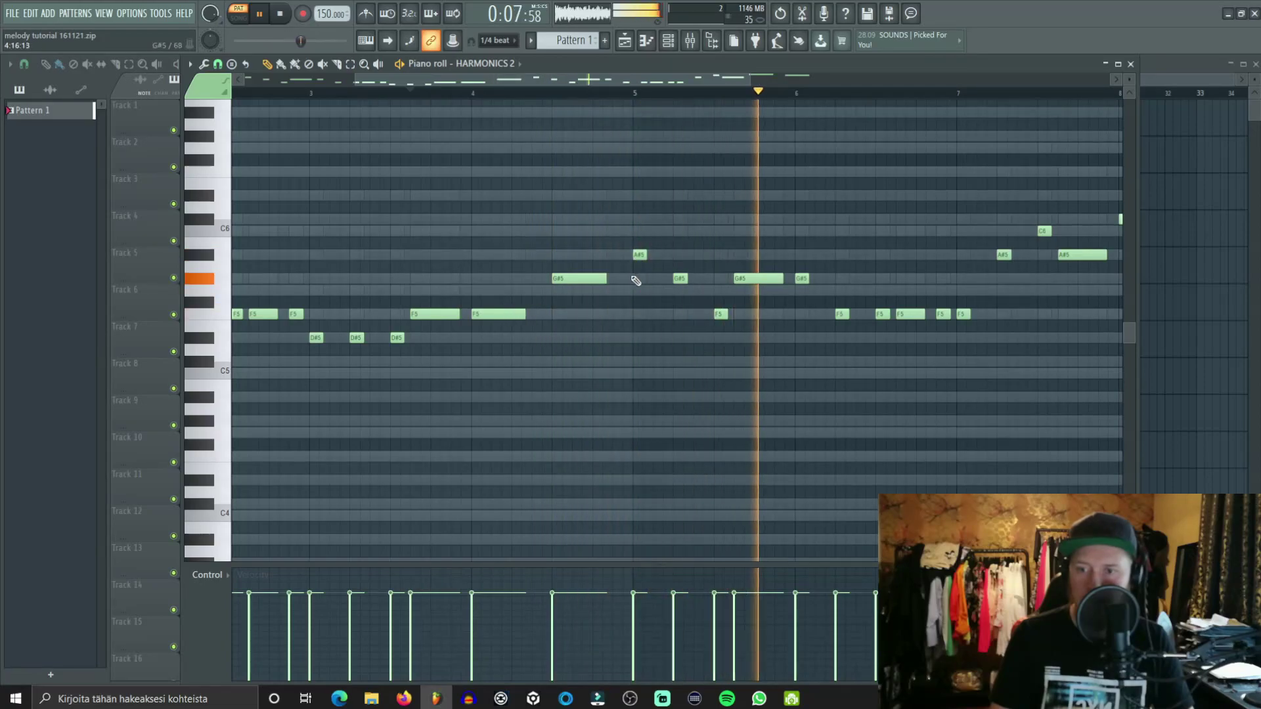
Step: Mute the CHORDS channel and reopen the HARMONICS 2 notes
{"action": "scroll", "coordinate": [764, 98], "scroll_direction": "down", "scroll_amount": 3}
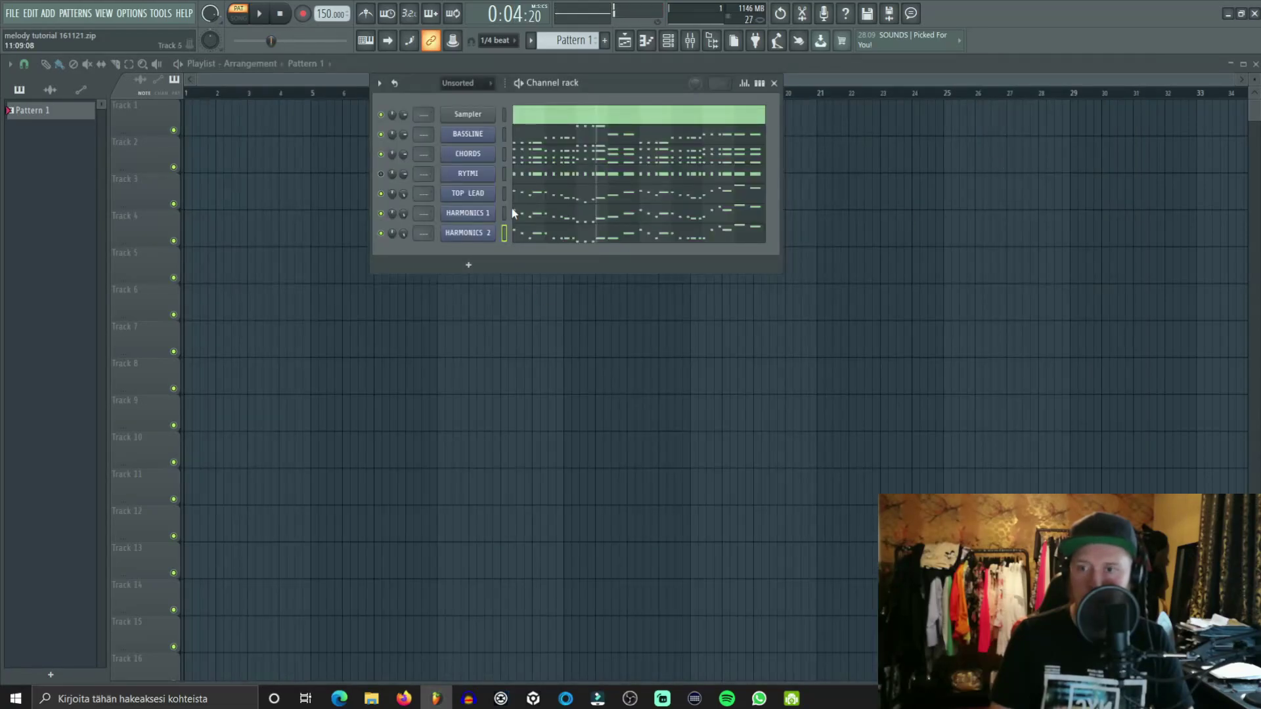
{"action": "left_click", "coordinate": [383, 153]}
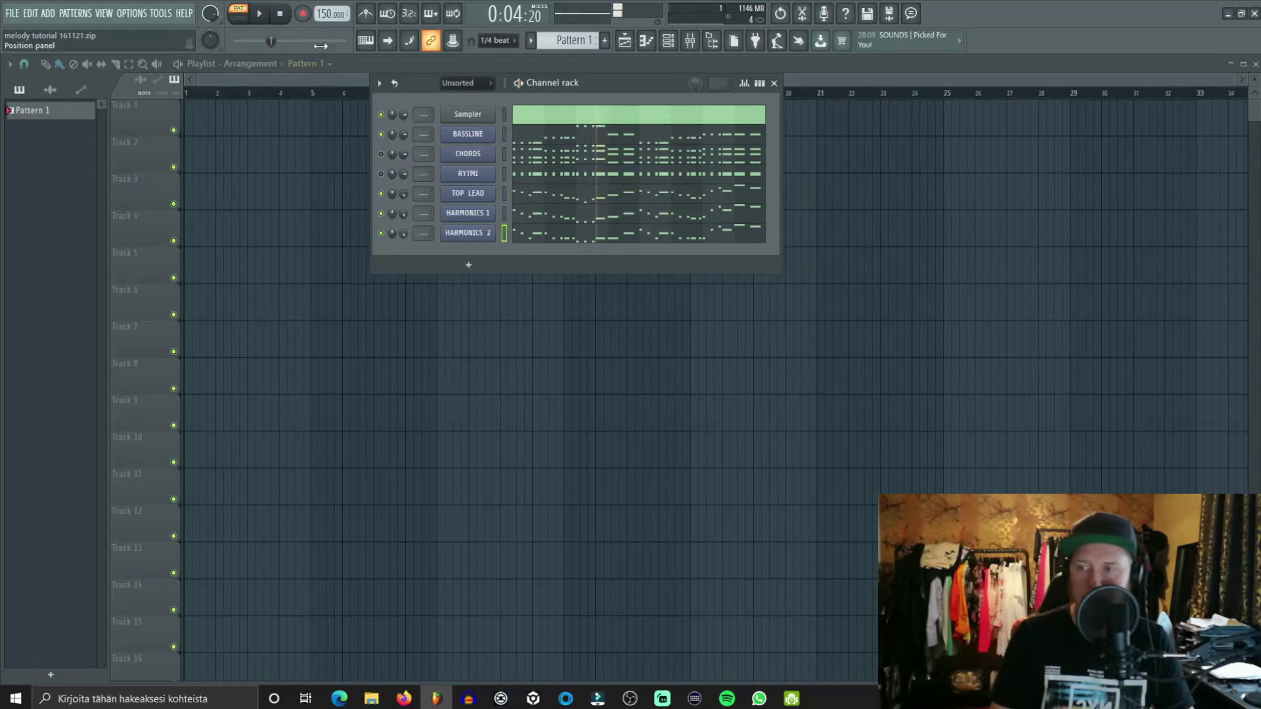
{"action": "left_click", "coordinate": [545, 239]}
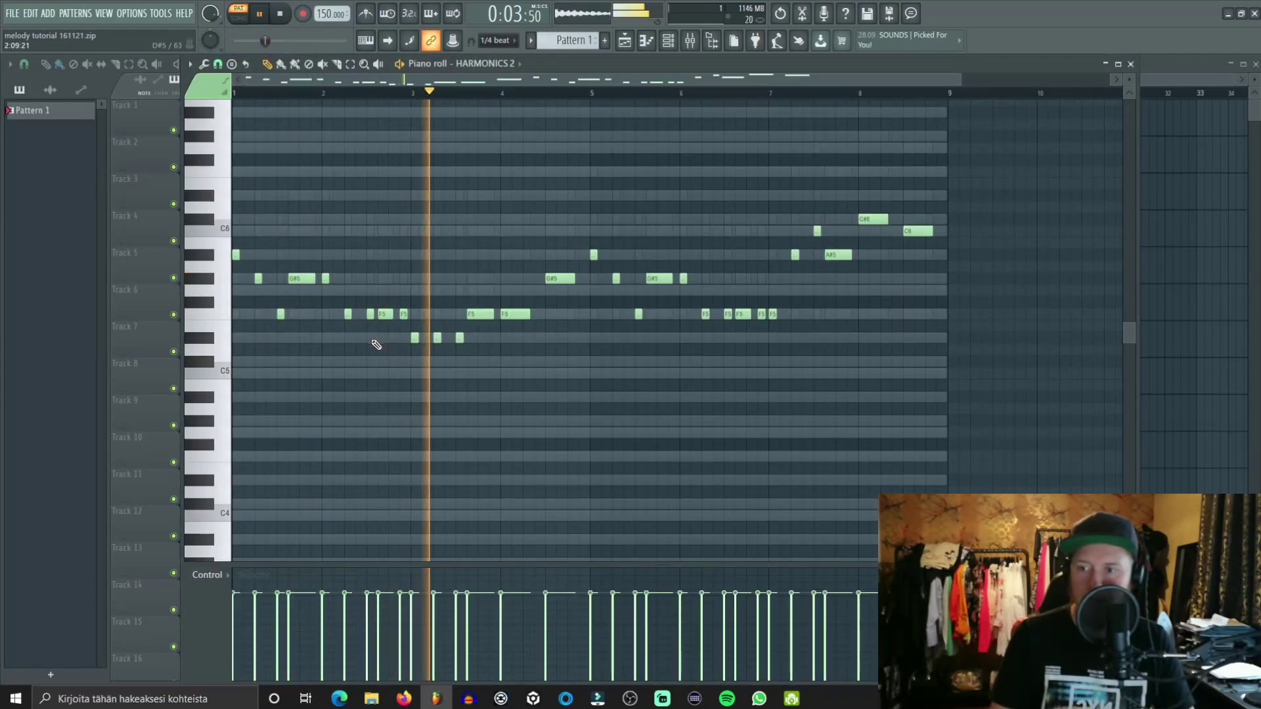
Step: Try the middle short note in bar 3 on C#5 and play the passage around it
{"action": "left_click_drag", "start_coordinate": [437, 338], "coordinate": [437, 363]}
{"action": "scroll", "coordinate": [449, 92], "scroll_direction": "up", "scroll_amount": 3}
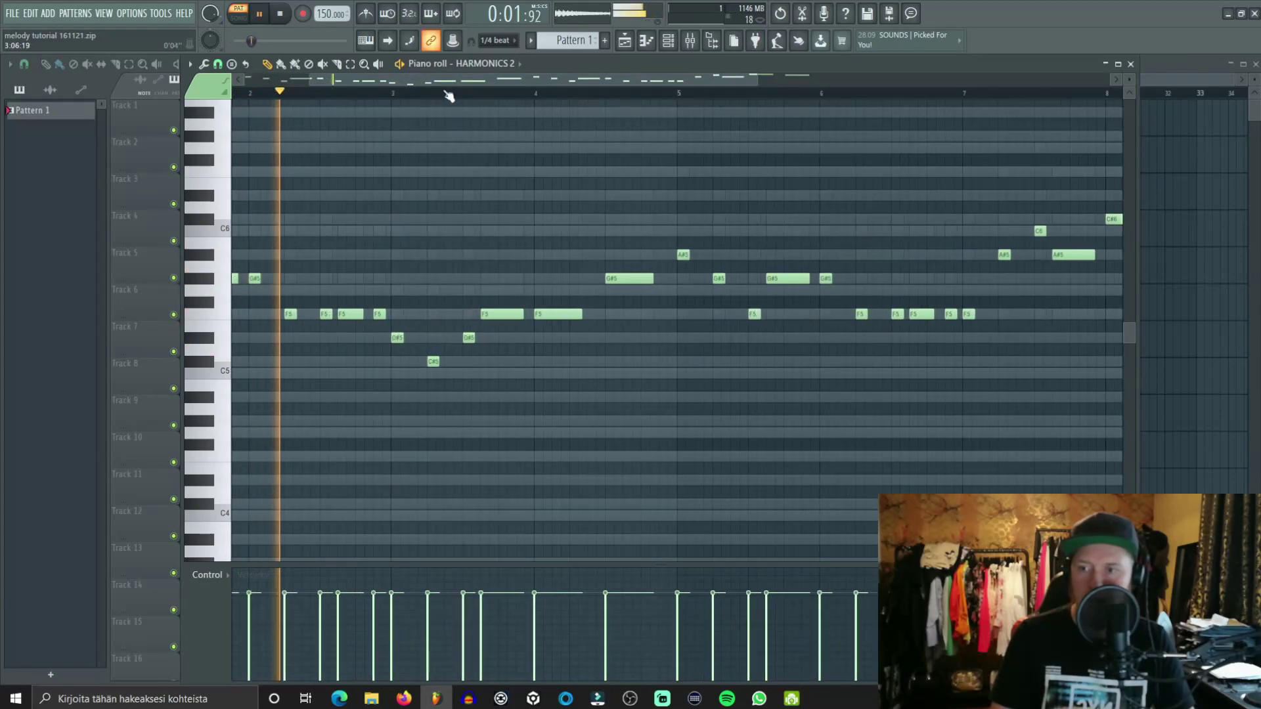
{"action": "scroll", "coordinate": [450, 95], "scroll_direction": "up", "scroll_amount": 2}
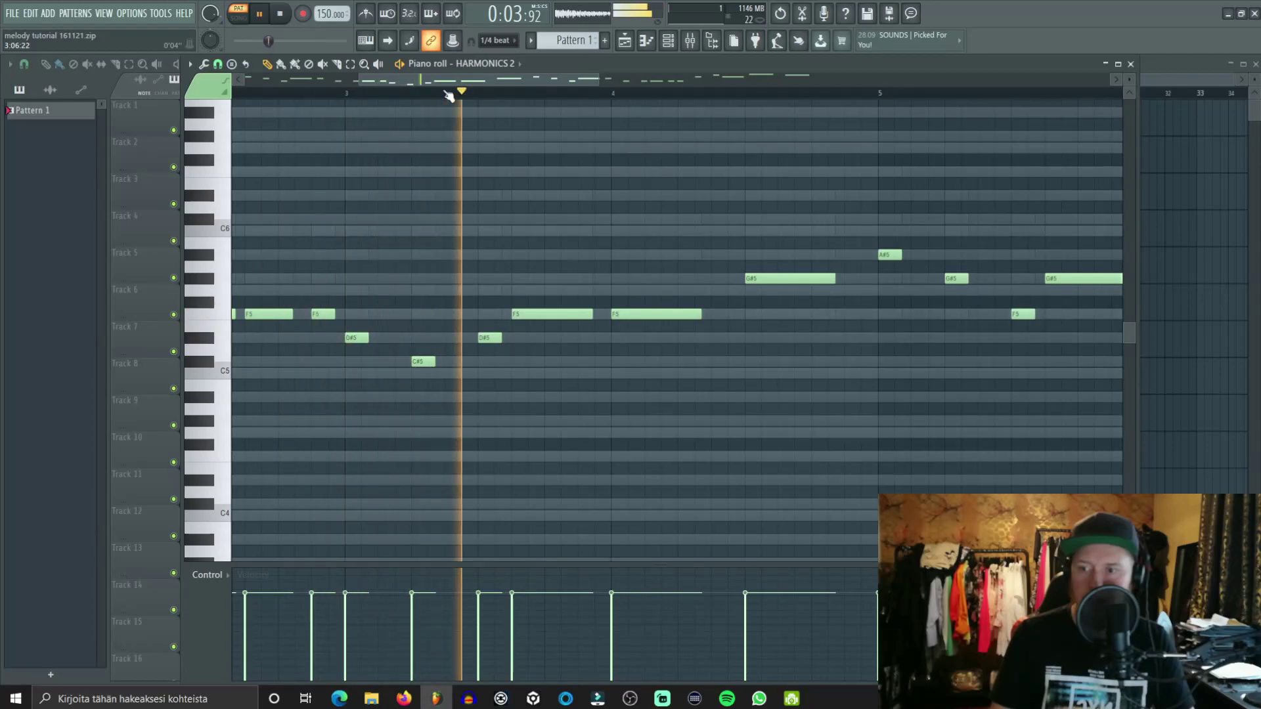
{"action": "key", "text": "space"}
Step: Move the middle short note in bar 3 to G#5 and play the melody through to bar 8
{"action": "left_click_drag", "start_coordinate": [424, 362], "coordinate": [422, 276]}
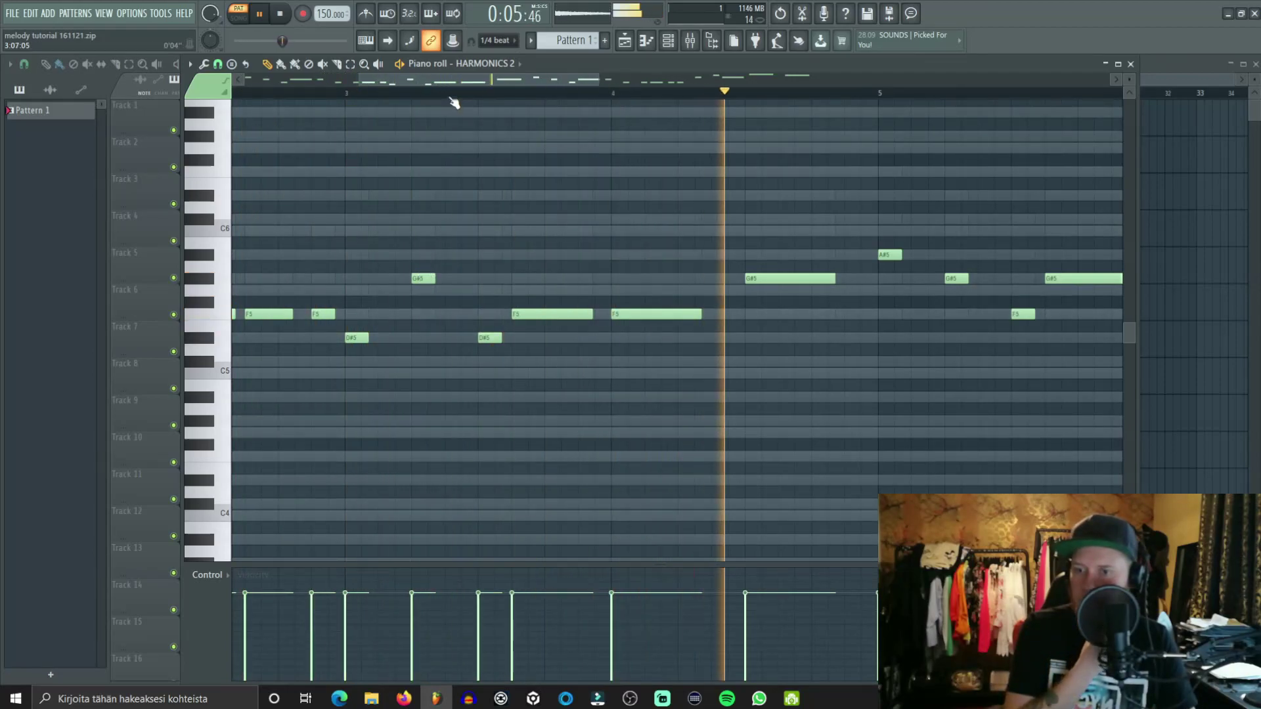
{"action": "scroll", "coordinate": [452, 103], "scroll_direction": "down", "scroll_amount": 2}
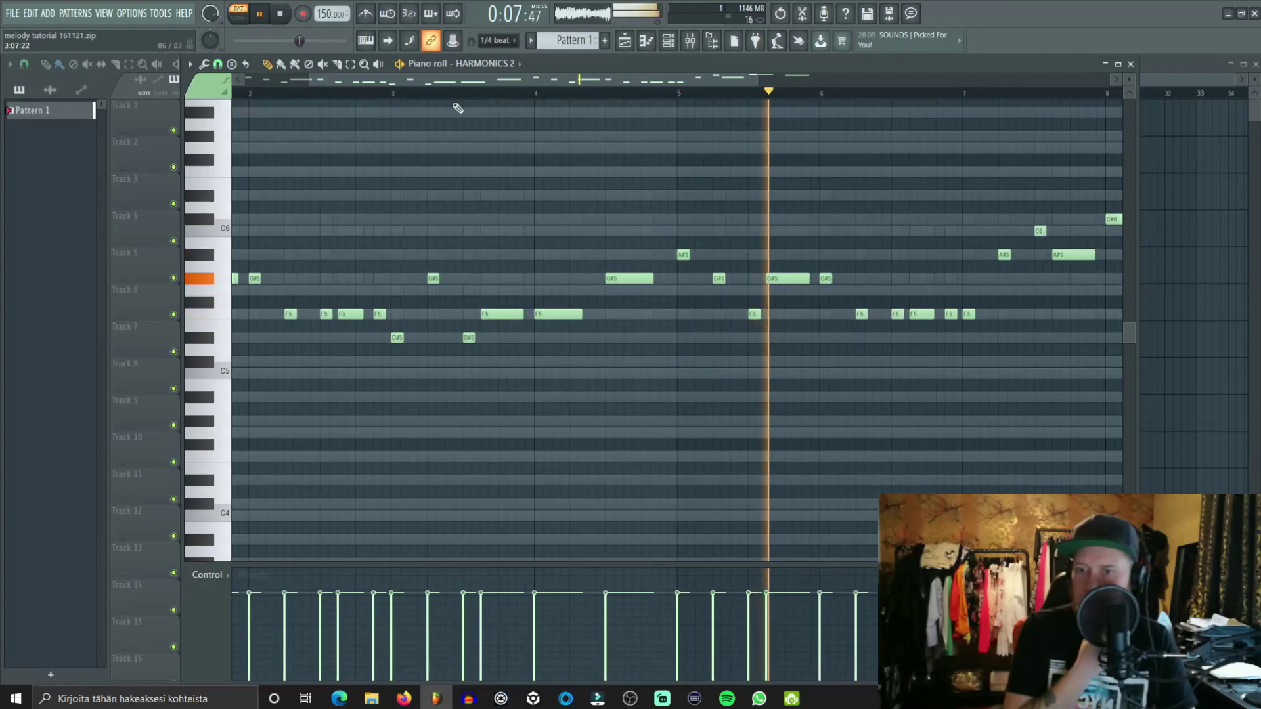
{"action": "scroll", "coordinate": [455, 102], "scroll_direction": "down", "scroll_amount": 1}
{"action": "scroll", "coordinate": [459, 101], "scroll_direction": "down", "scroll_amount": 2}
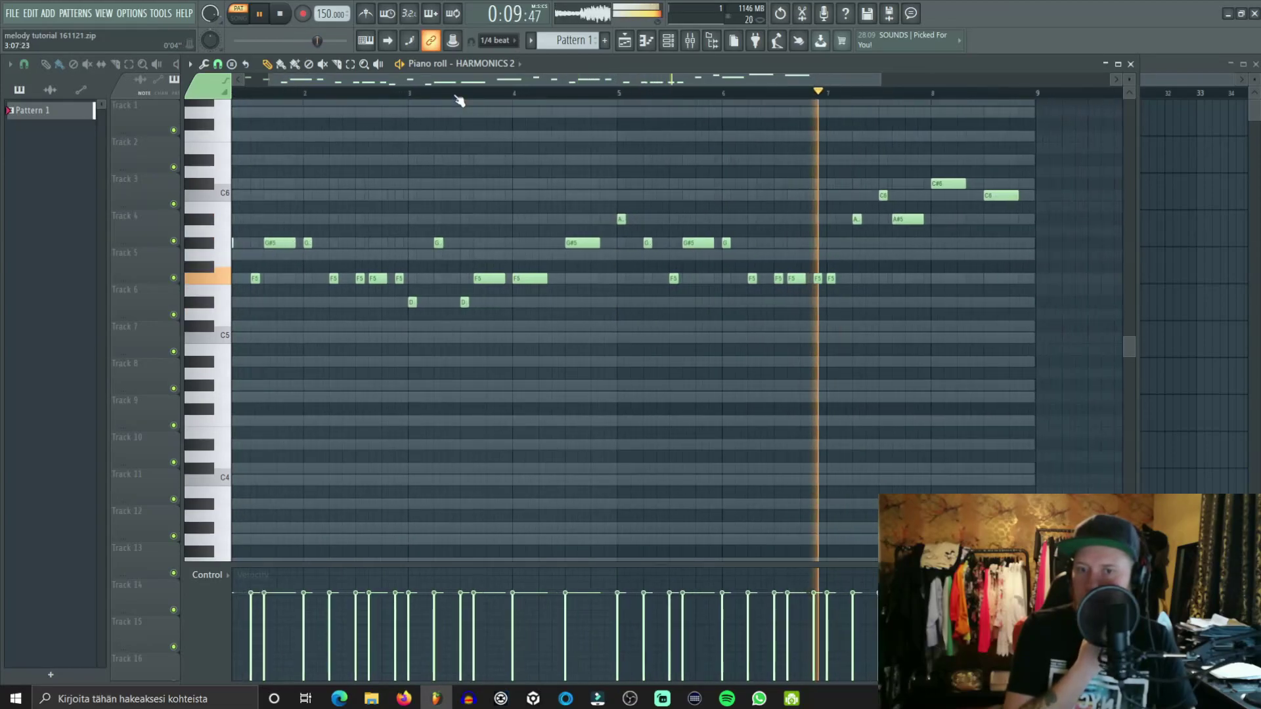
{"action": "scroll", "coordinate": [463, 101], "scroll_direction": "up", "scroll_amount": 1}
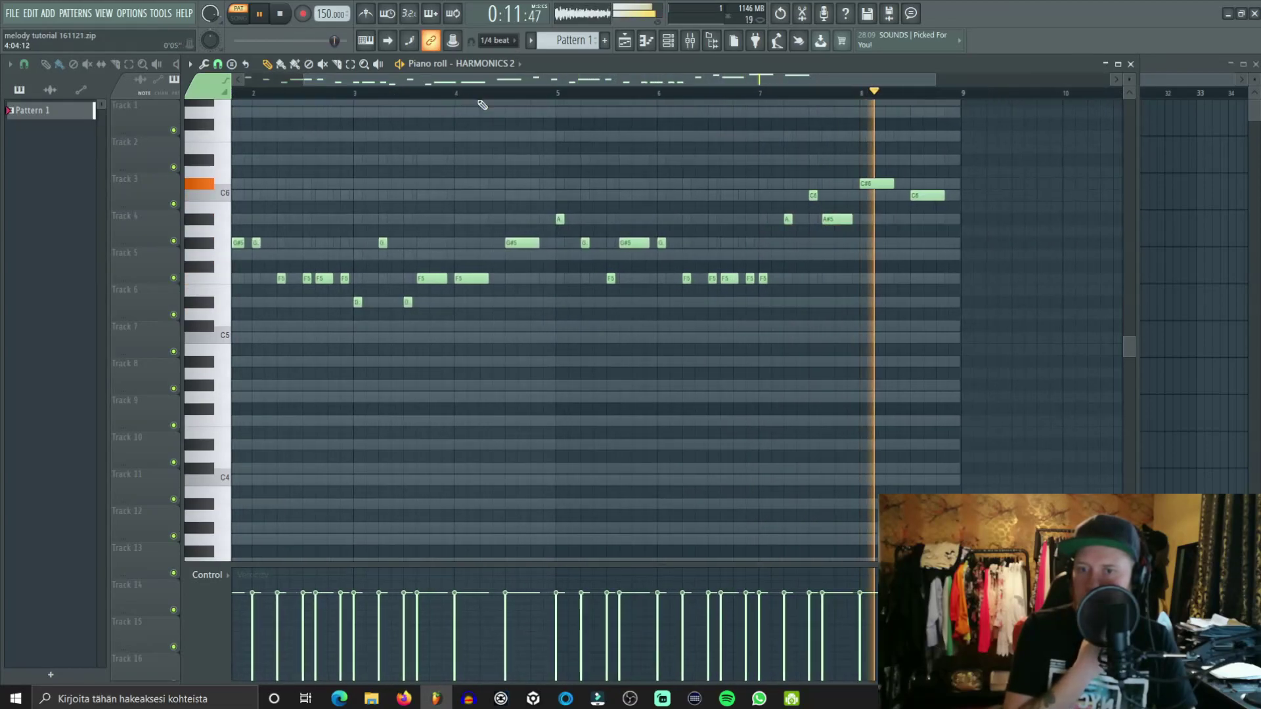
{"action": "key", "text": "space"}
Step: Try the second short note in bar 7 on G#5 and play the passage into bar 8
{"action": "left_click_drag", "start_coordinate": [812, 197], "coordinate": [815, 233]}
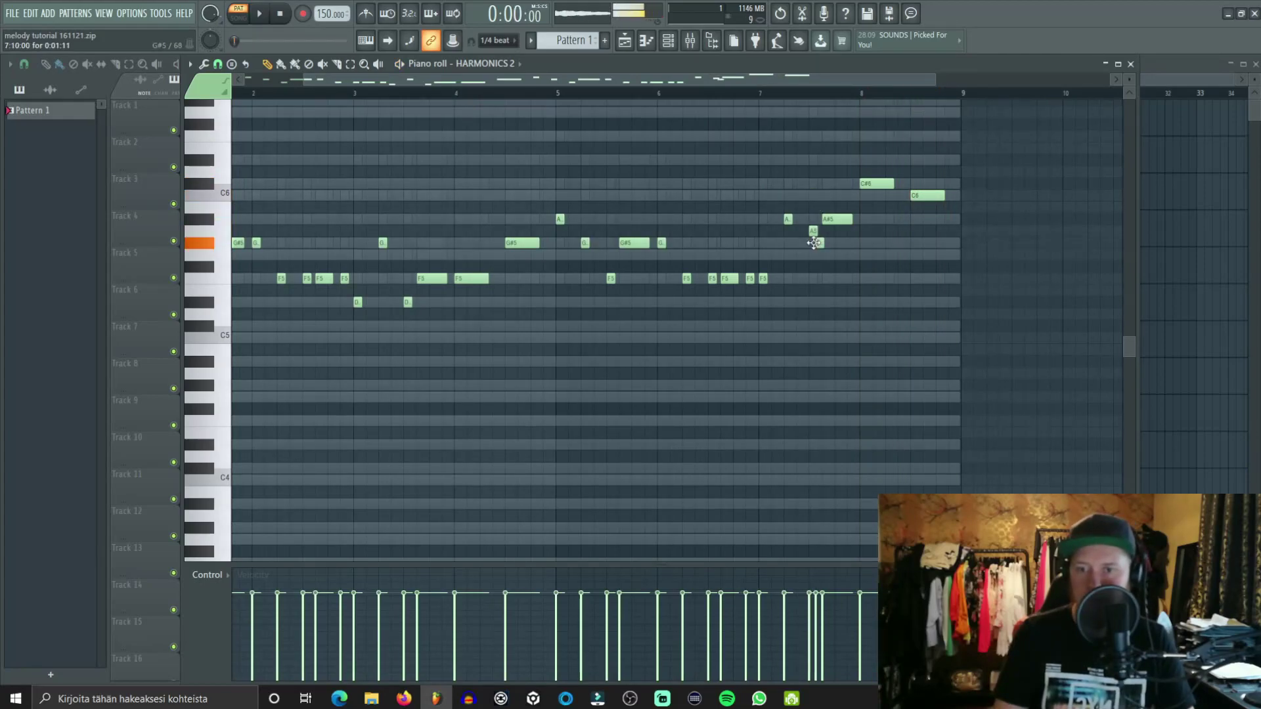
{"action": "left_click", "coordinate": [756, 96]}
{"action": "key", "text": "space"}
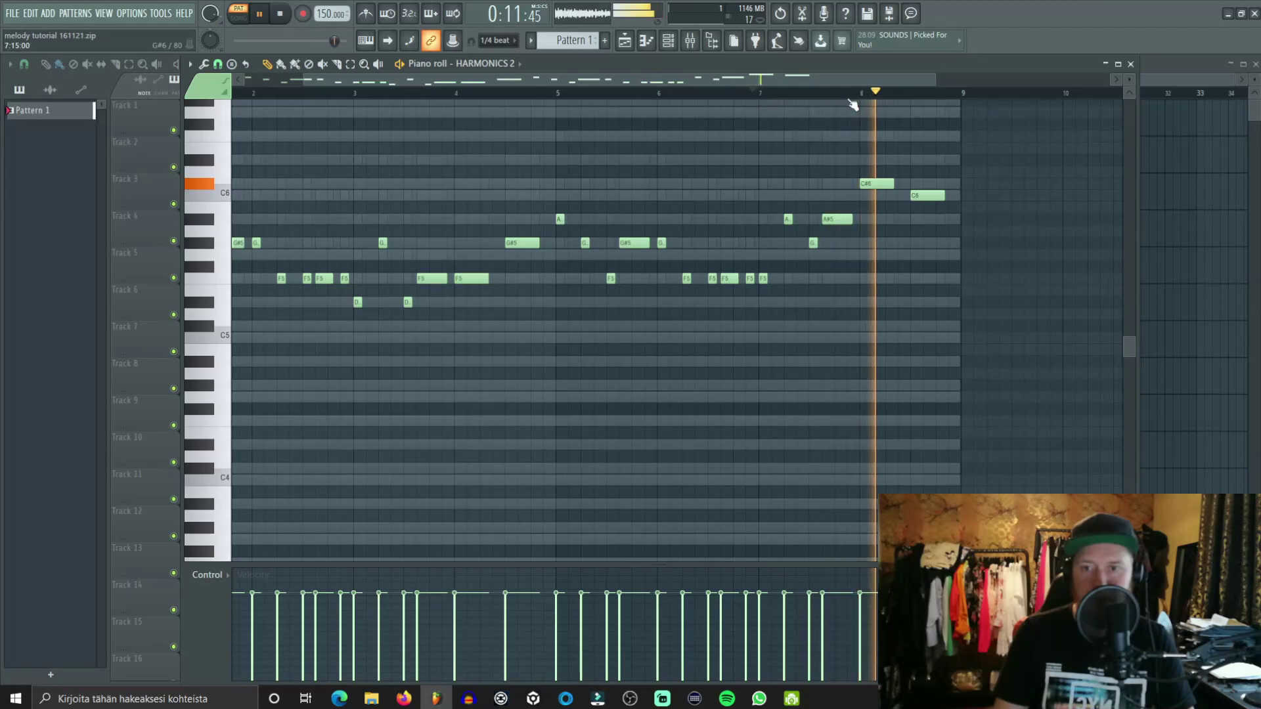
{"action": "scroll", "coordinate": [850, 102], "scroll_direction": "up", "scroll_amount": 4}
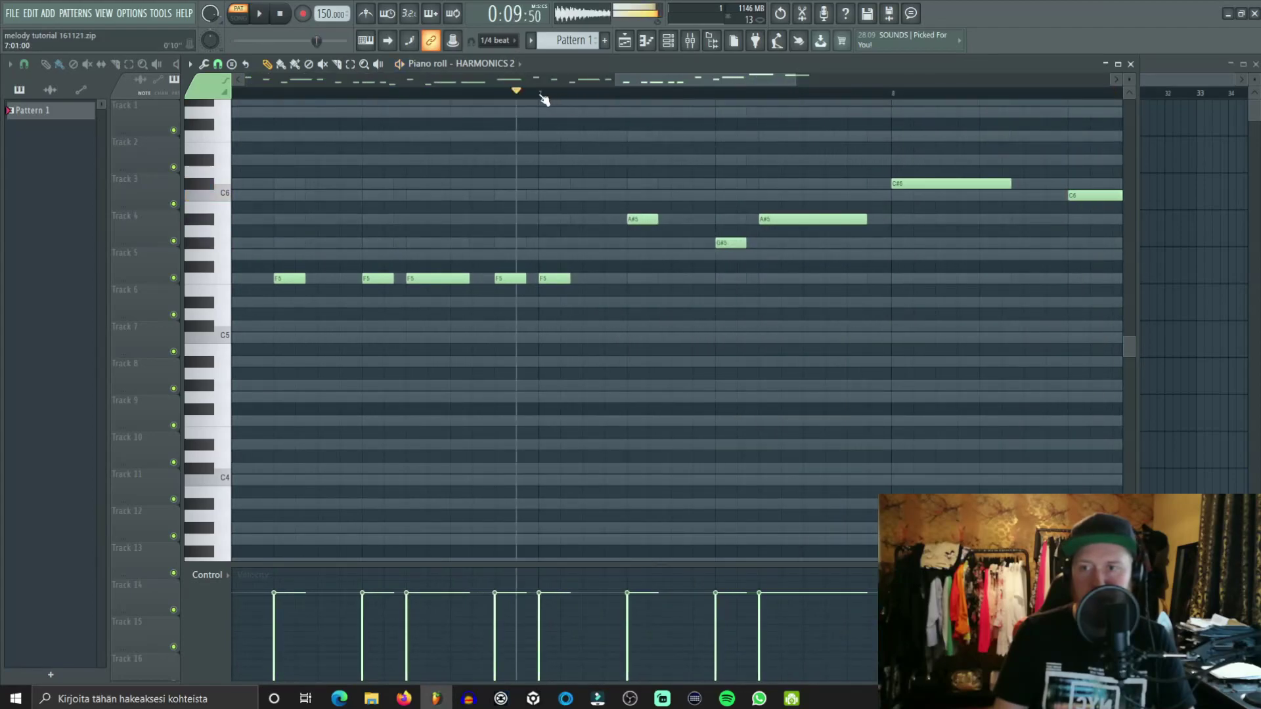
Step: Set the second short note in bar 7 to A#5, check it in playback, and close the HARMONICS 2 notes
{"action": "left_click_drag", "start_coordinate": [727, 238], "coordinate": [734, 221]}
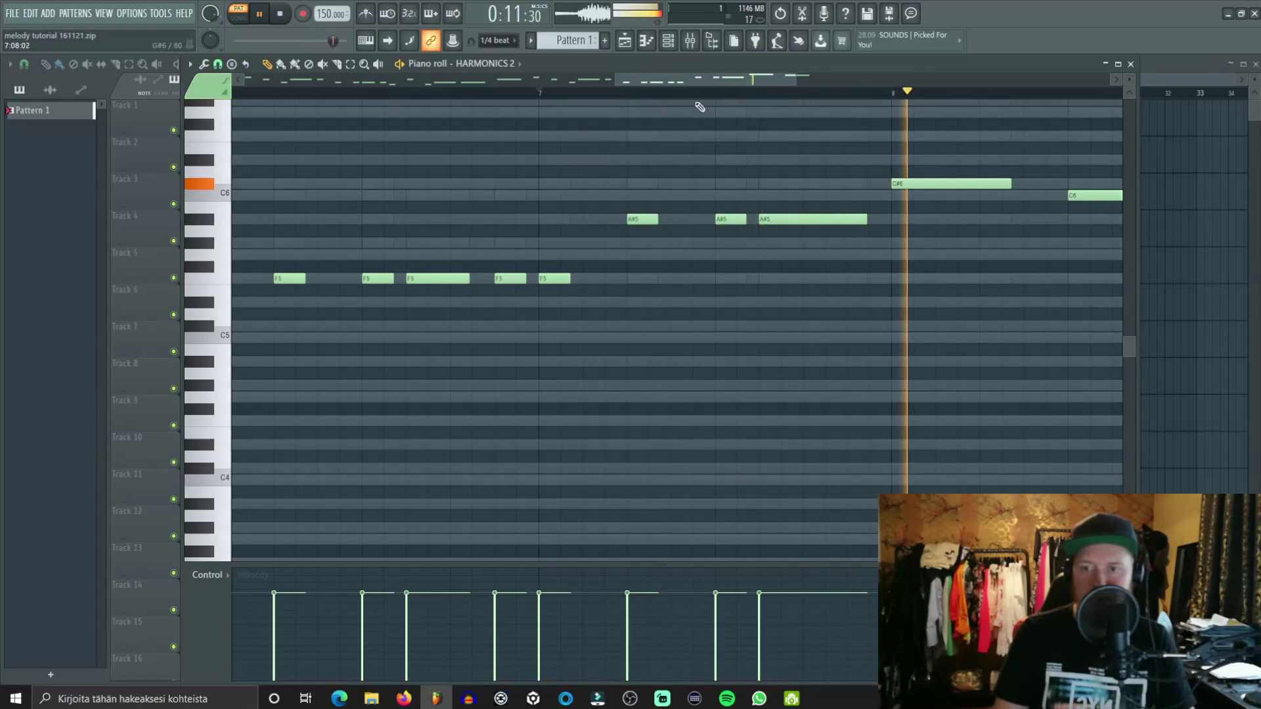
{"action": "scroll", "coordinate": [698, 107], "scroll_direction": "down", "scroll_amount": 5}
{"action": "left_click", "coordinate": [1130, 65]}
{"action": "key", "text": "space"}
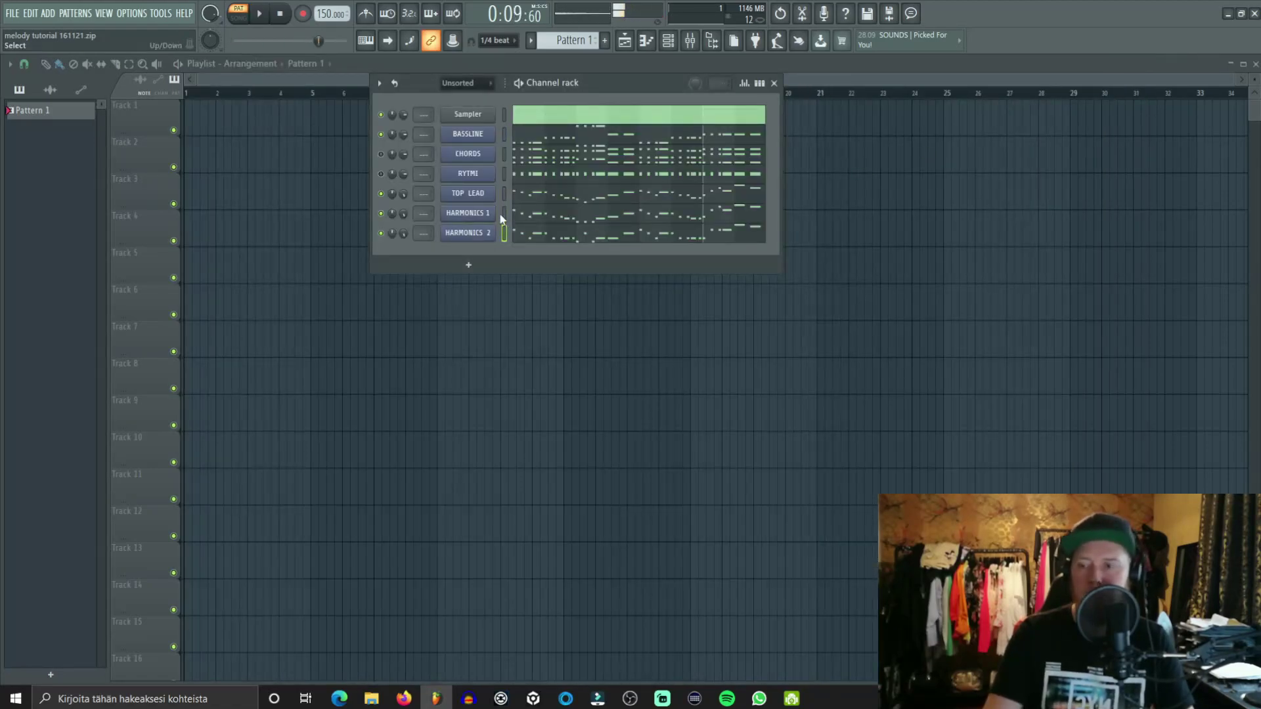
Step: Play the pattern with the CHORDS channel enabled and examine the TOP LEAD notes around bar 3
{"action": "key", "text": "space"}
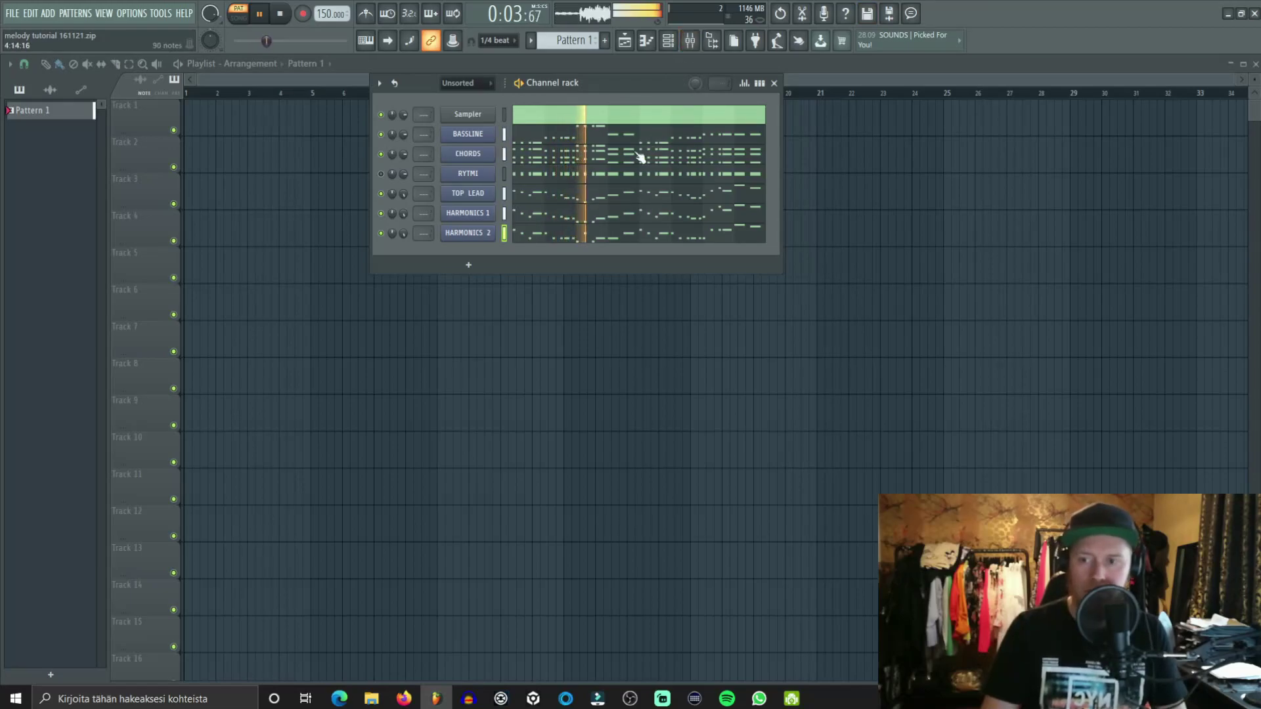
{"action": "left_click", "coordinate": [578, 197]}
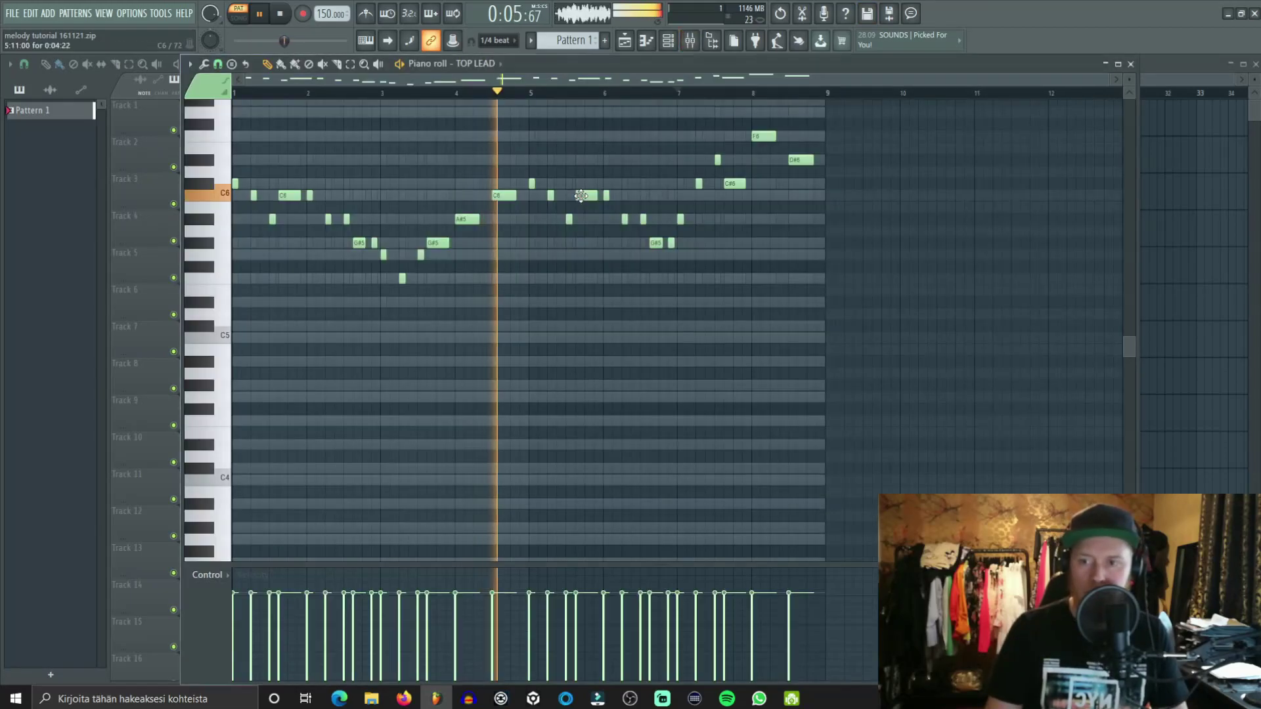
{"action": "key", "text": "space"}
{"action": "scroll", "coordinate": [392, 103], "scroll_direction": "up", "scroll_amount": 3}
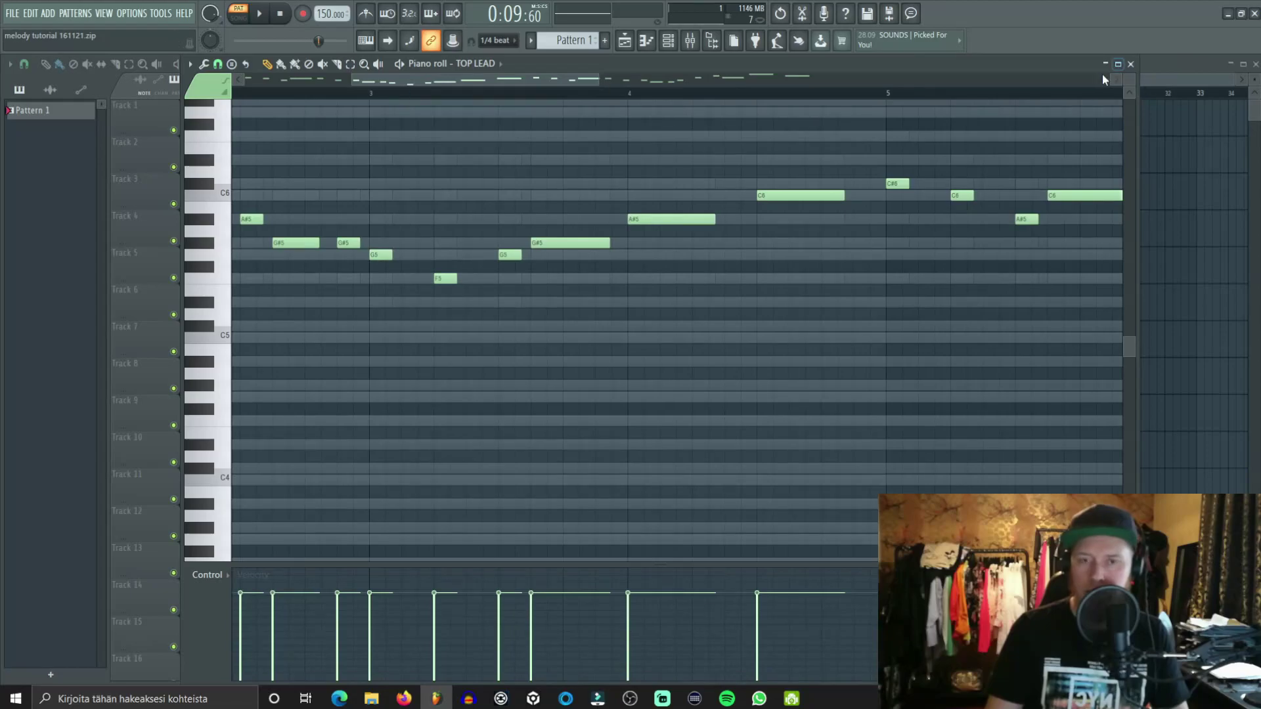
{"action": "left_click", "coordinate": [1131, 64]}
Step: Lower the middle of the three short notes in bar 3 of HARMONICS 1 to G#5, checking it in playback
{"action": "left_click", "coordinate": [591, 216]}
{"action": "key", "text": "space"}
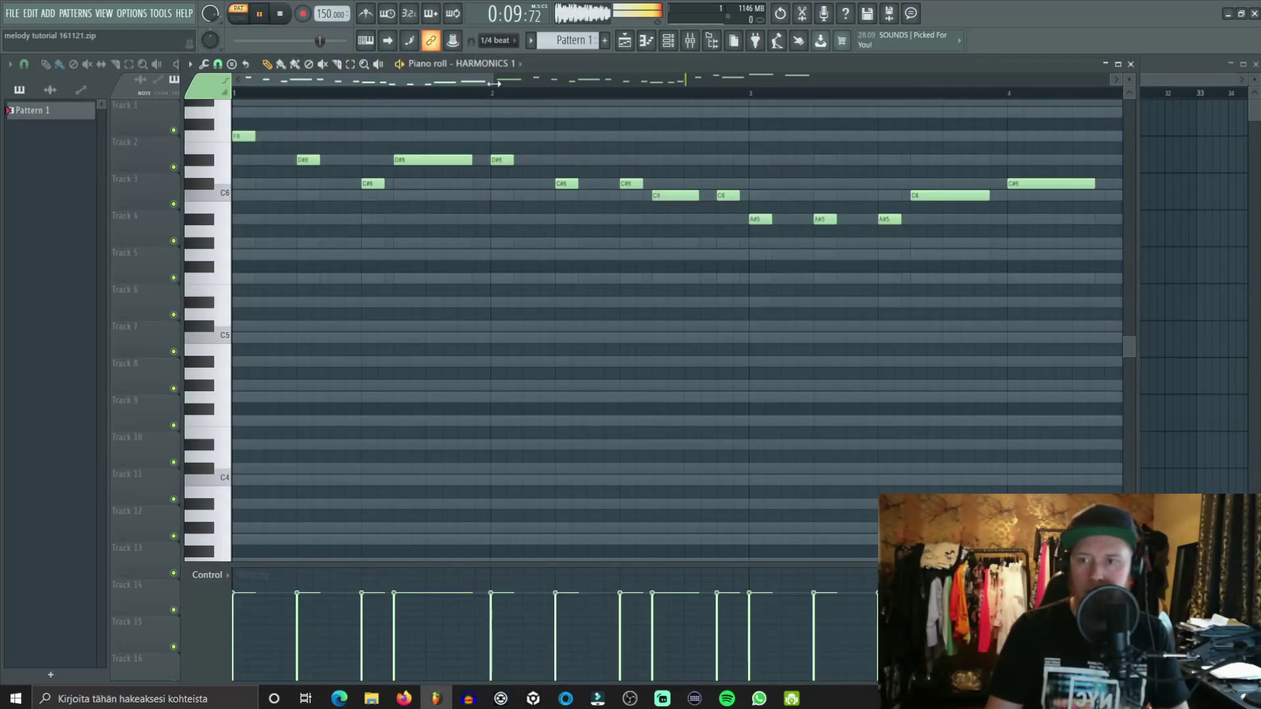
{"action": "left_click", "coordinate": [280, 13]}
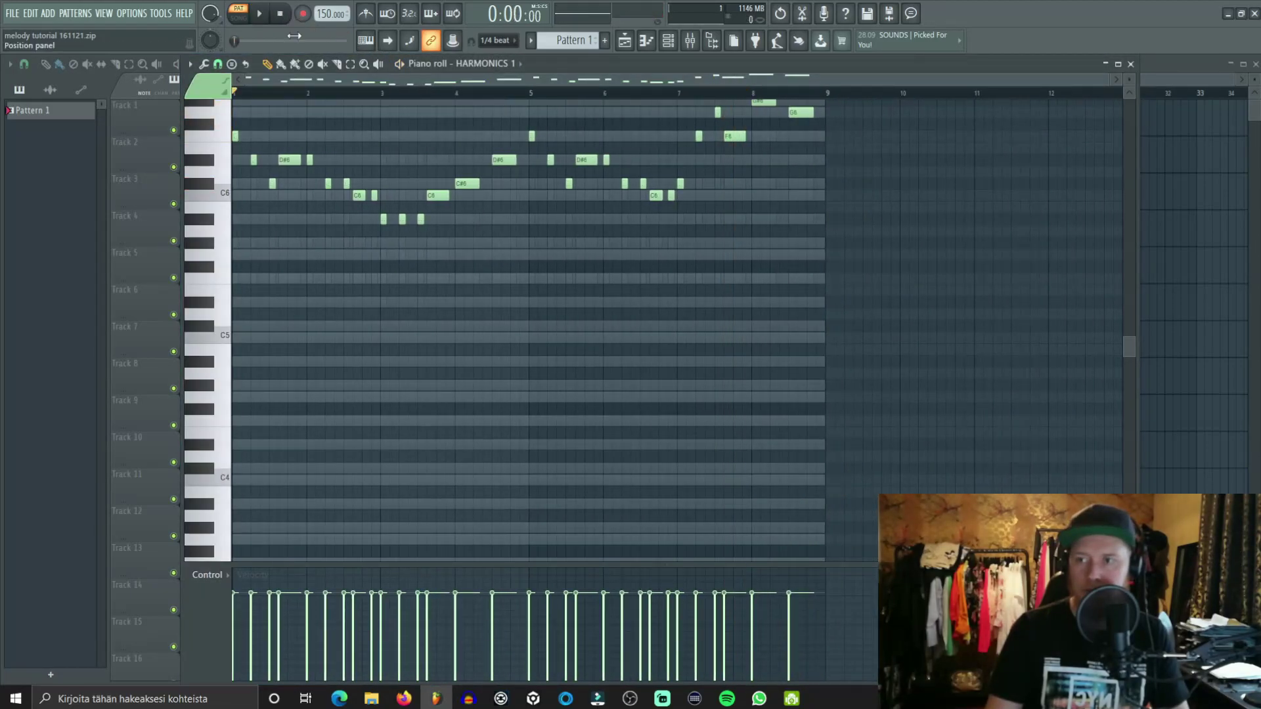
{"action": "key", "text": "space"}
{"action": "scroll", "coordinate": [365, 104], "scroll_direction": "up", "scroll_amount": 4}
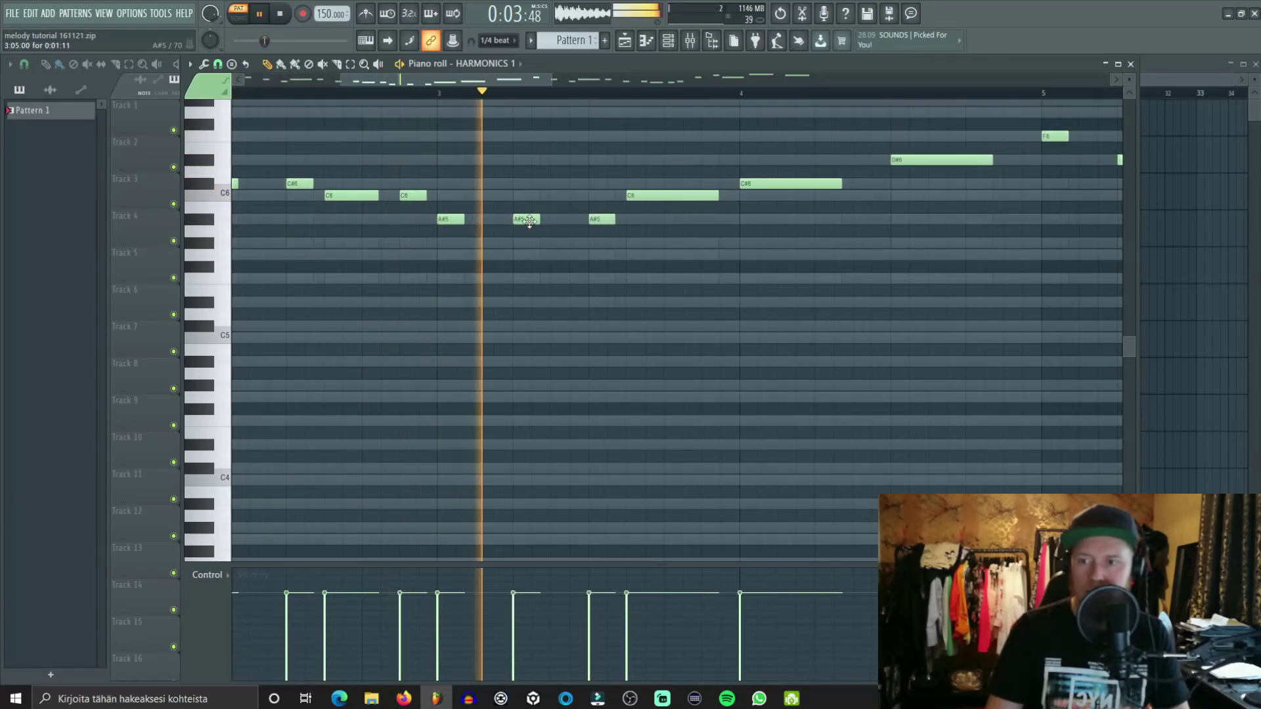
{"action": "mouse_move", "coordinate": [528, 220]}
{"action": "left_mouse_down"}
{"action": "mouse_move", "coordinate": [527, 185]}
{"action": "mouse_move", "coordinate": [527, 245]}
{"action": "left_mouse_up"}
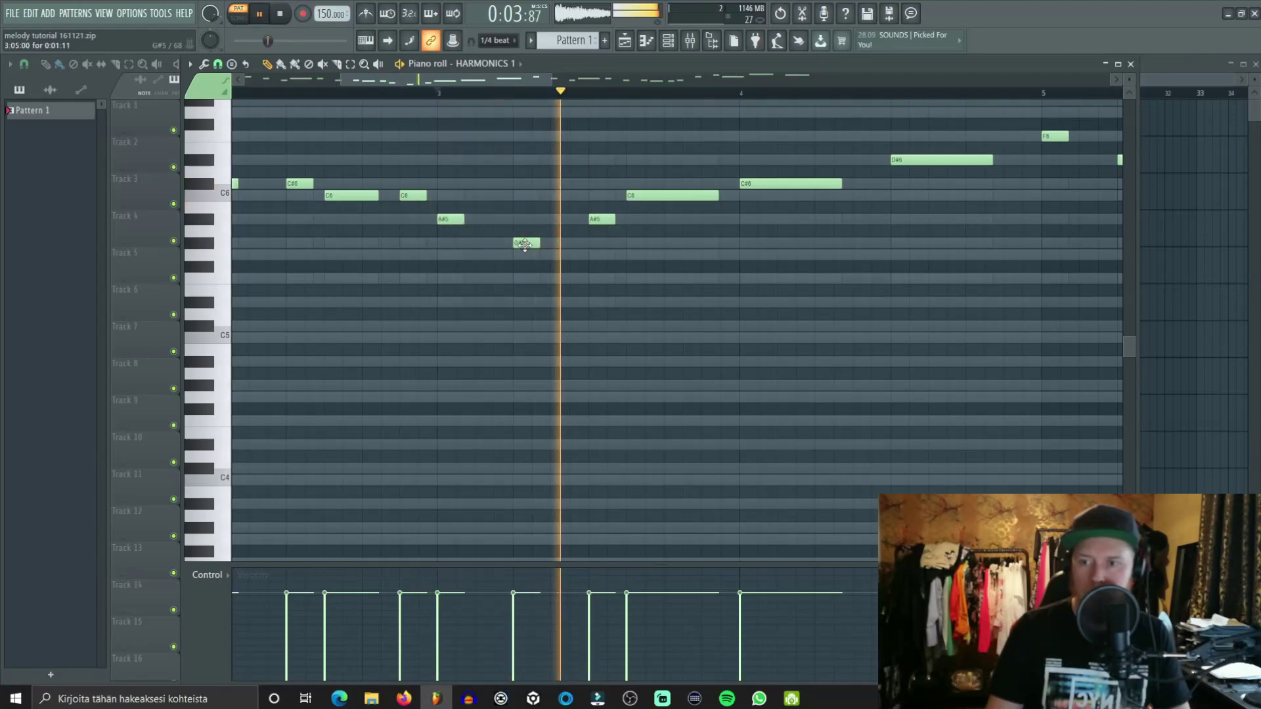
{"action": "scroll", "coordinate": [534, 99], "scroll_direction": "down", "scroll_amount": 4}
{"action": "key", "text": "space"}
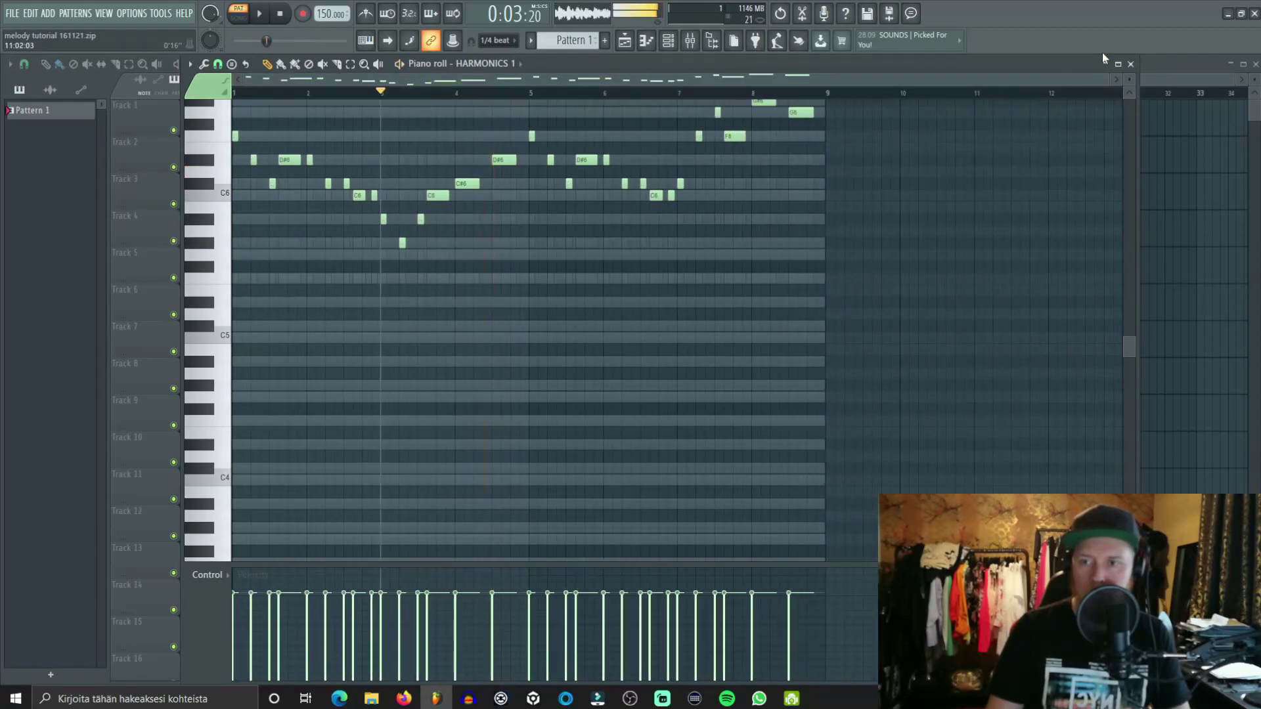
{"action": "left_click", "coordinate": [1130, 64]}
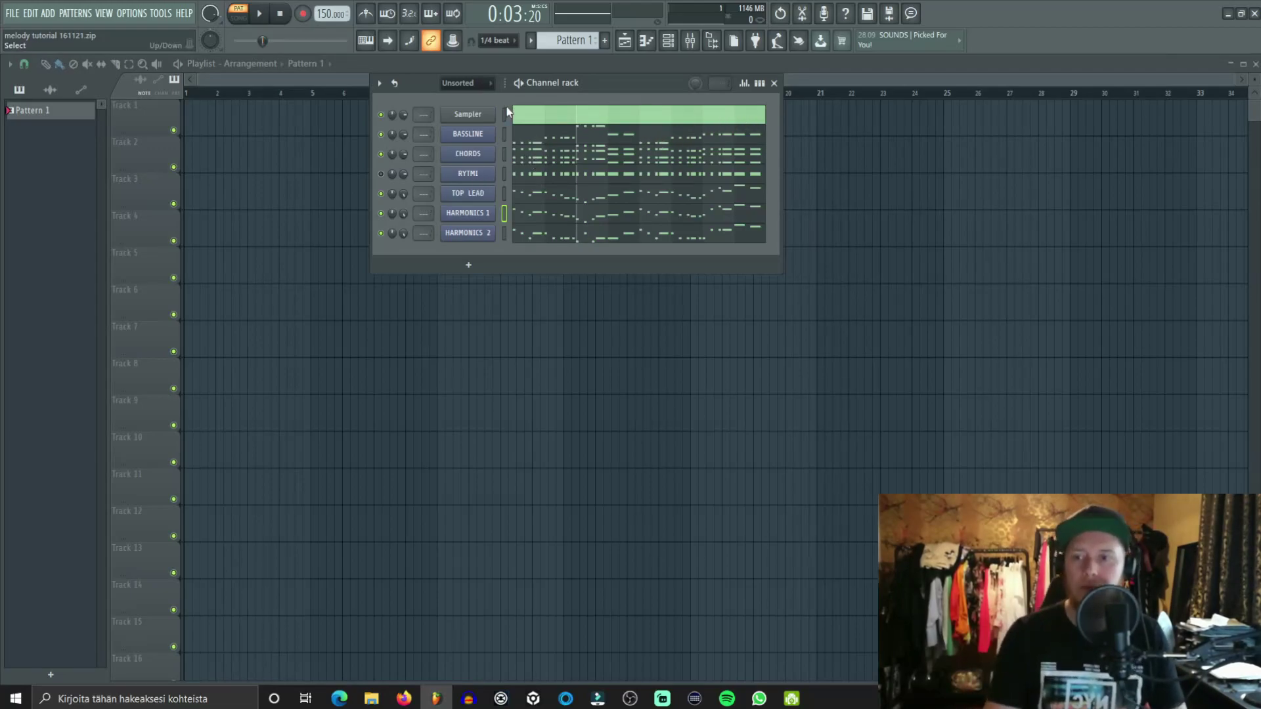
Step: Add an empty Pattern 2 and switch back to Pattern 1
{"action": "left_click", "coordinate": [604, 40]}
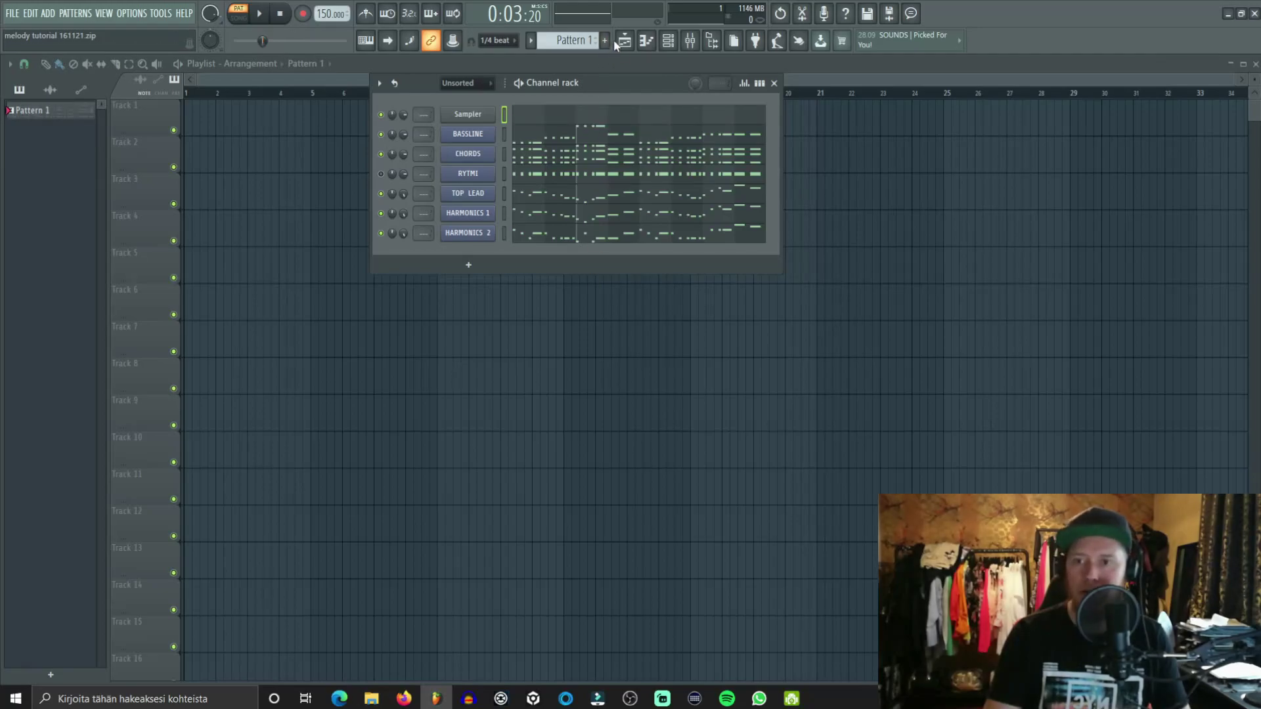
{"action": "key", "text": "Return"}
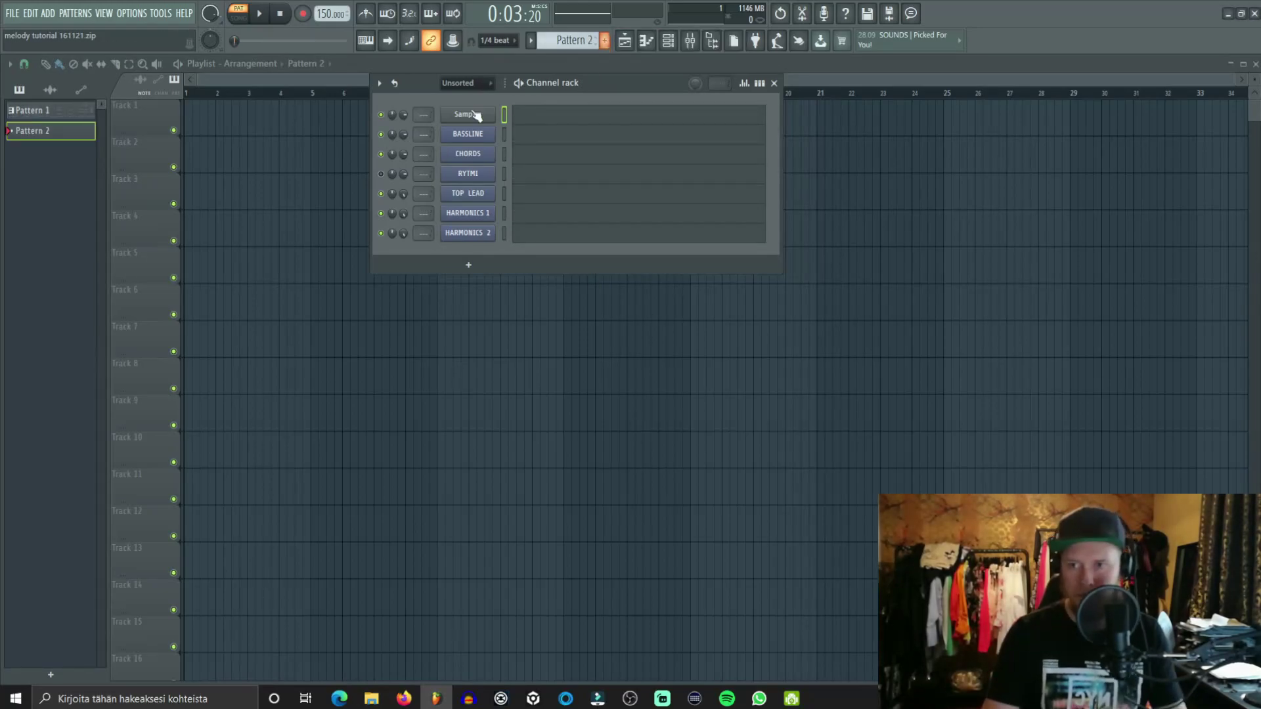
{"action": "left_click", "coordinate": [570, 40]}
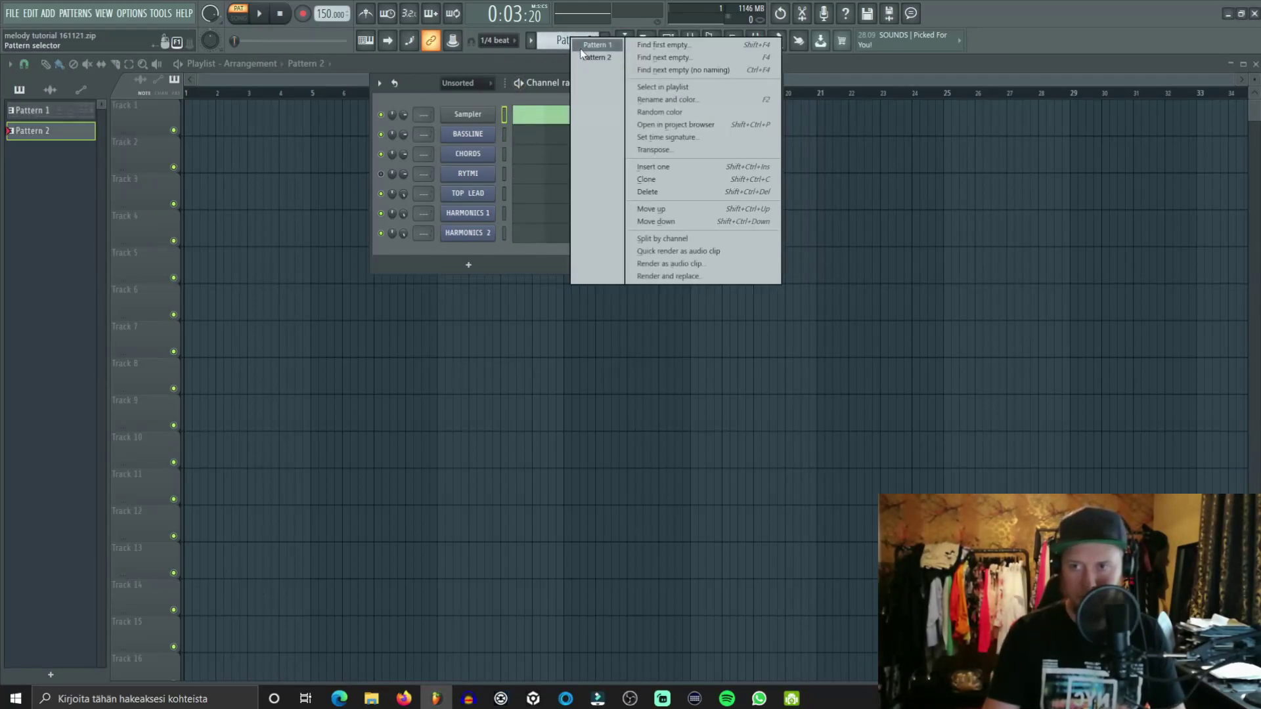
{"action": "left_click", "coordinate": [589, 51]}
Step: Examine the CHORDS notes across the first bars and compare them with the BASSLINE notes
{"action": "left_click", "coordinate": [568, 159]}
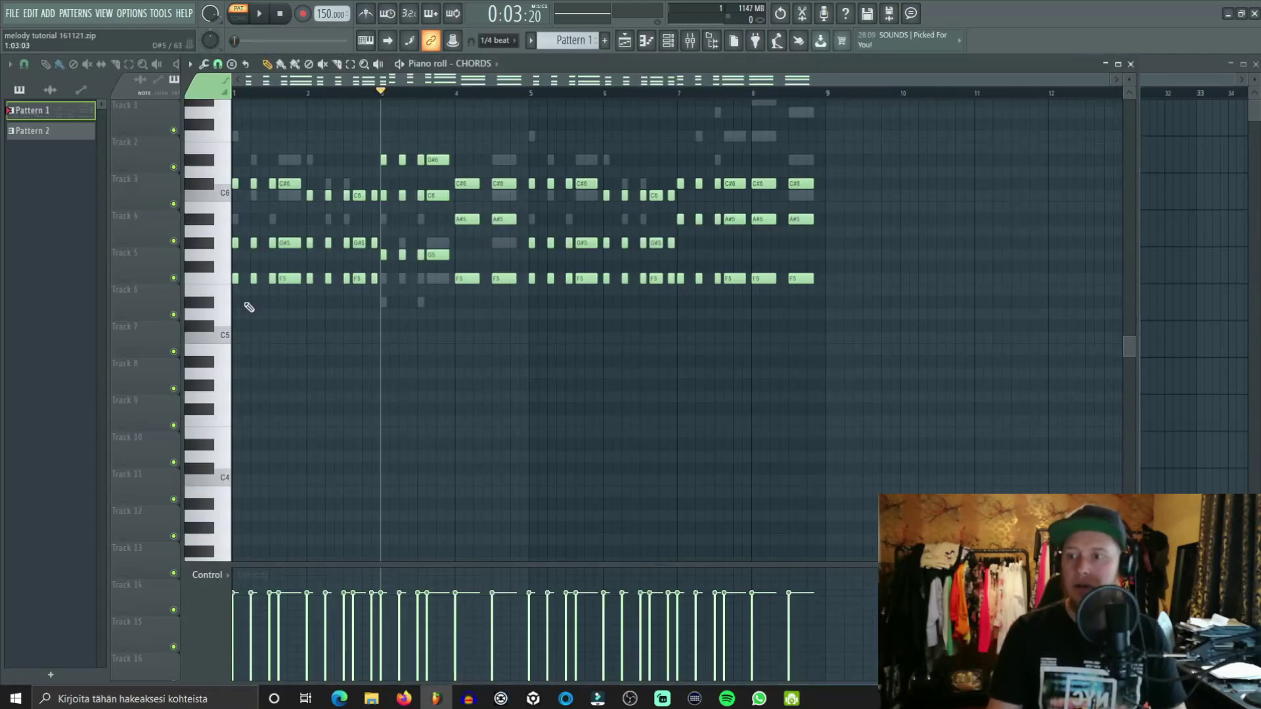
{"action": "scroll", "coordinate": [266, 89], "scroll_direction": "up", "scroll_amount": 3}
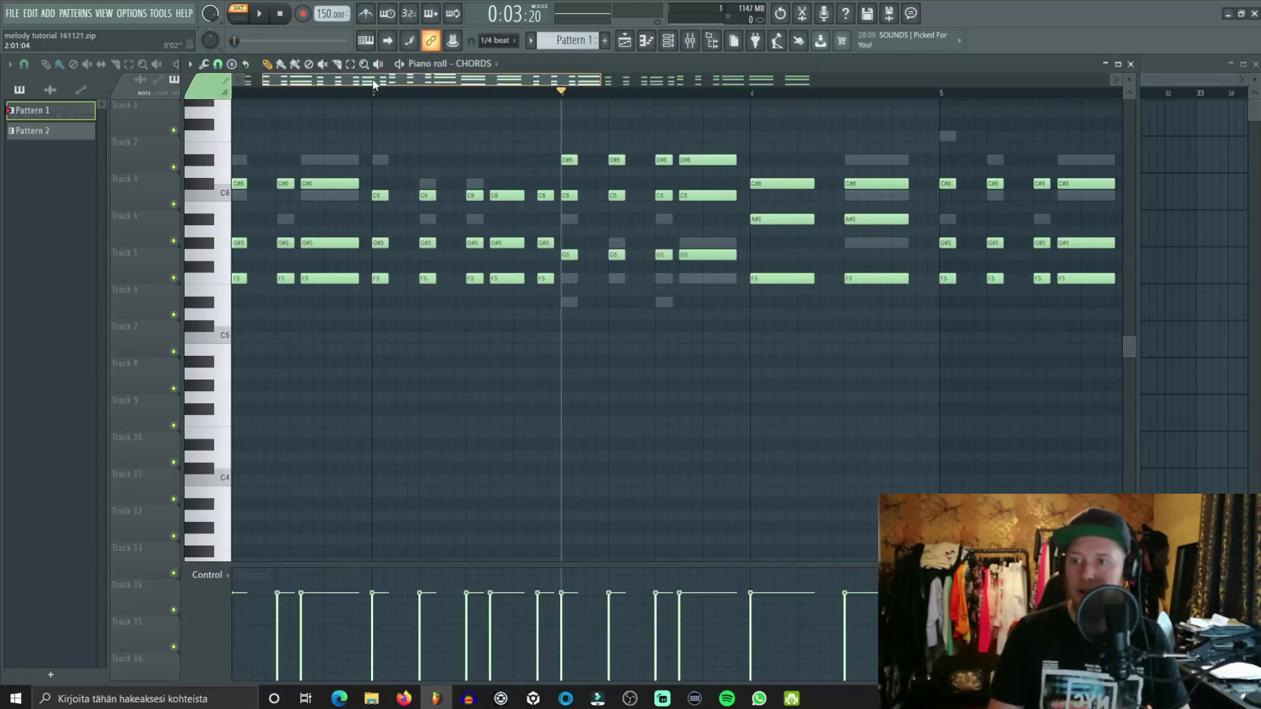
{"action": "left_click_drag", "start_coordinate": [376, 84], "coordinate": [355, 83]}
{"action": "scroll", "coordinate": [402, 338], "scroll_direction": "up", "scroll_amount": 3}
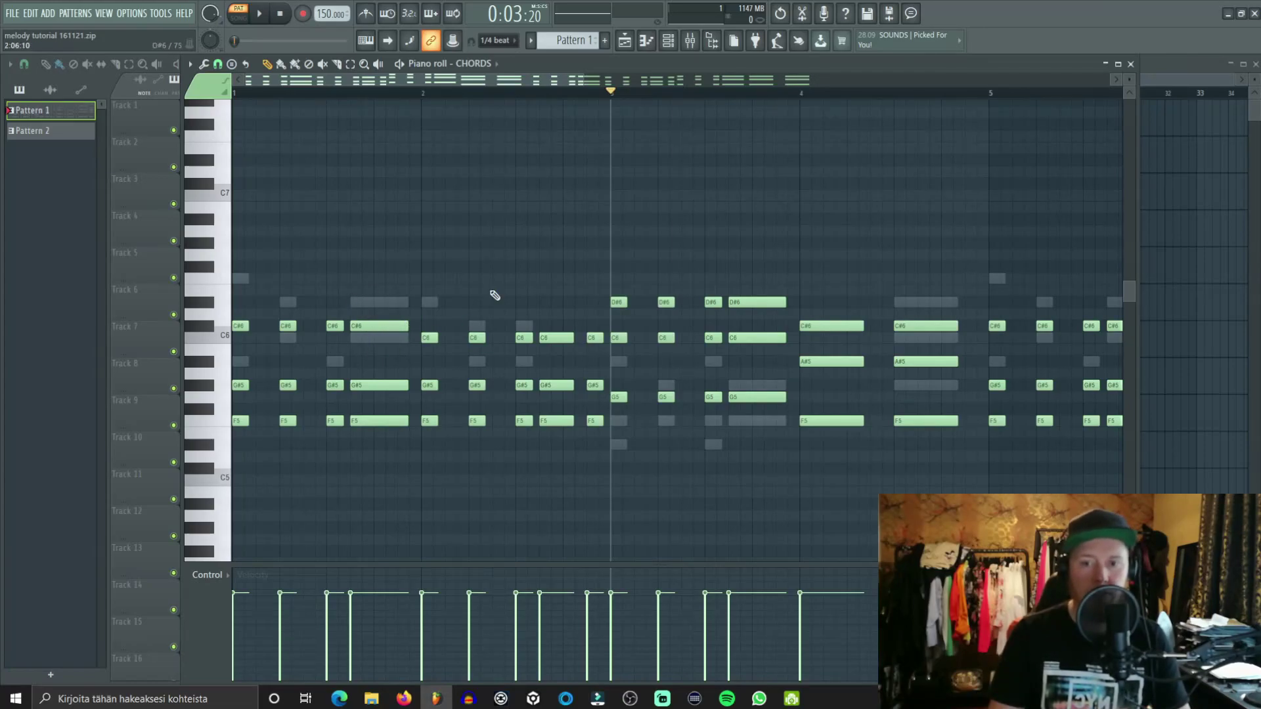
{"action": "scroll", "coordinate": [315, 371], "scroll_direction": "down", "scroll_amount": 5}
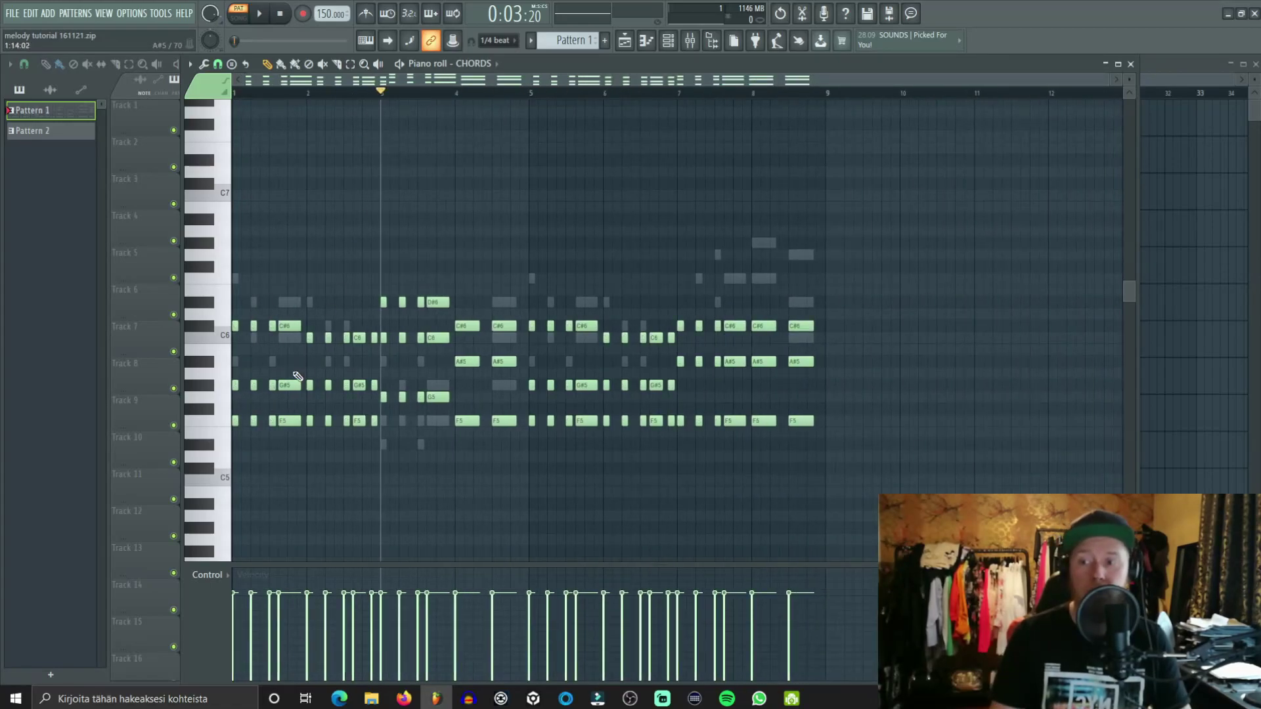
{"action": "scroll", "coordinate": [245, 117], "scroll_direction": "up", "scroll_amount": 5}
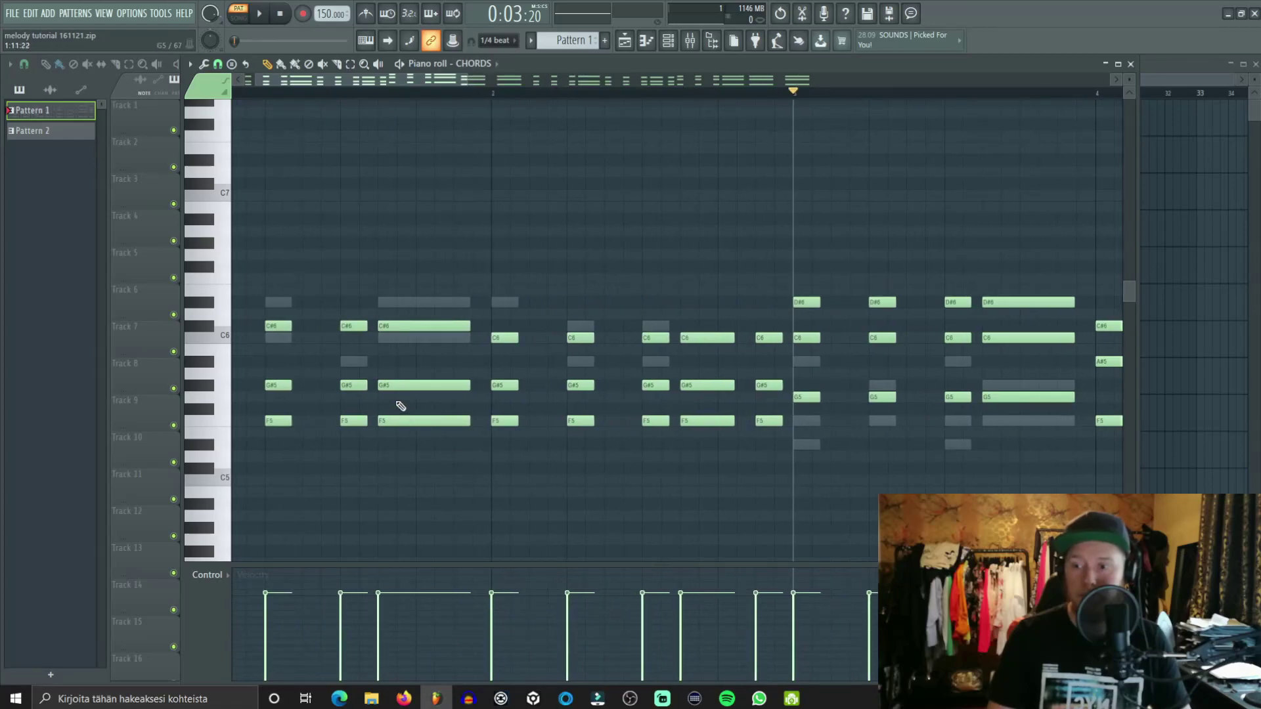
{"action": "scroll", "coordinate": [250, 160], "scroll_direction": "up", "scroll_amount": 1}
{"action": "left_click", "coordinate": [1131, 64]}
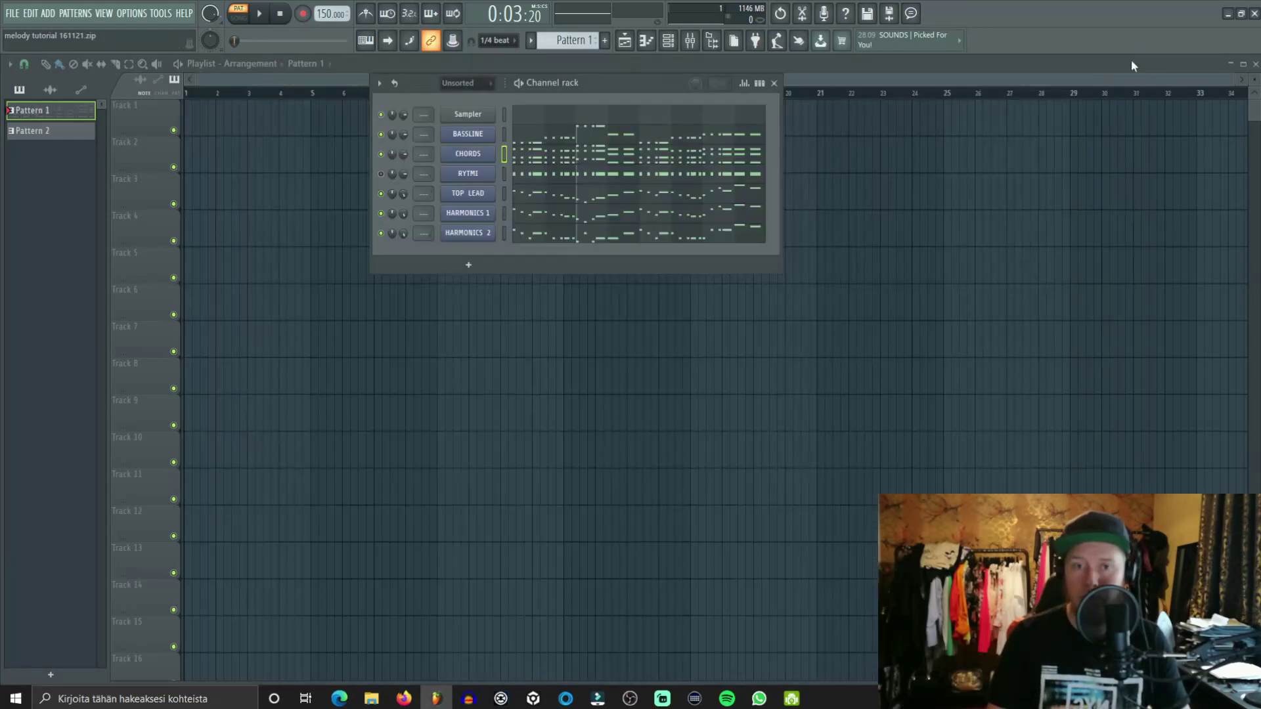
{"action": "left_click", "coordinate": [581, 136]}
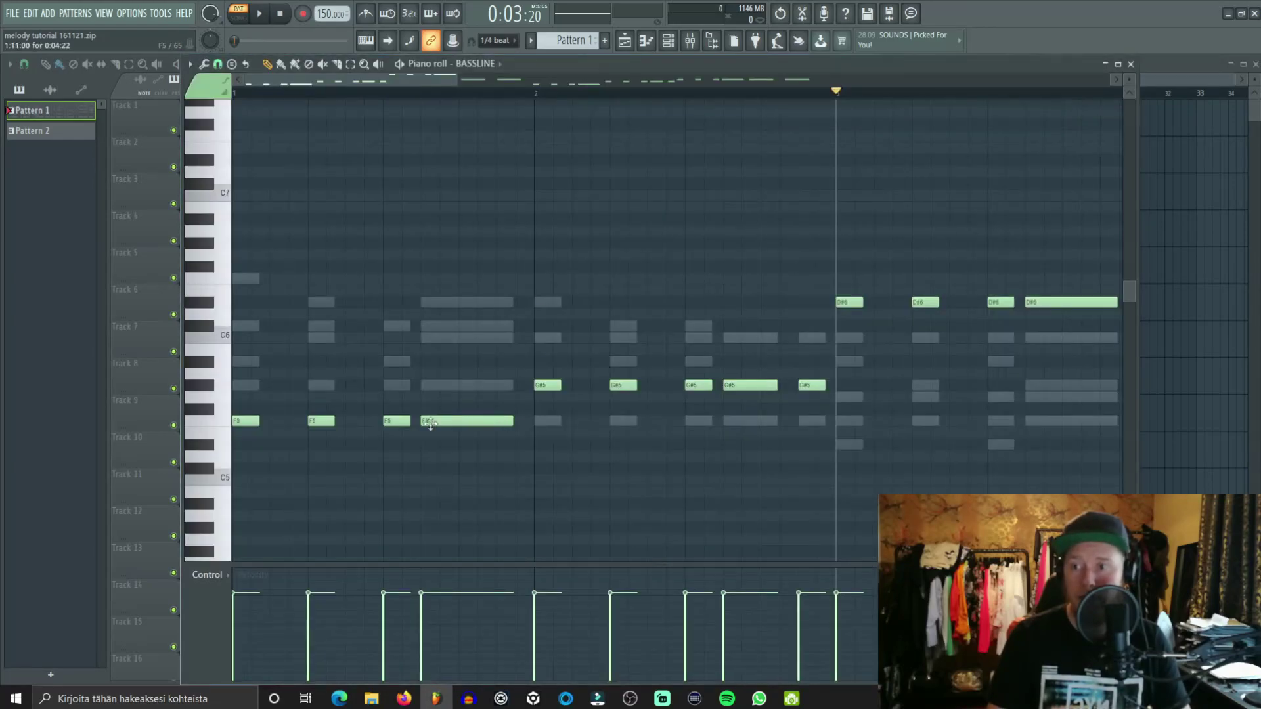
{"action": "left_click", "coordinate": [1131, 65]}
Step: Raise the middle note of the long chord in bar 1 of CHORDS to A#5 and check it in playback
{"action": "left_click", "coordinate": [566, 161]}
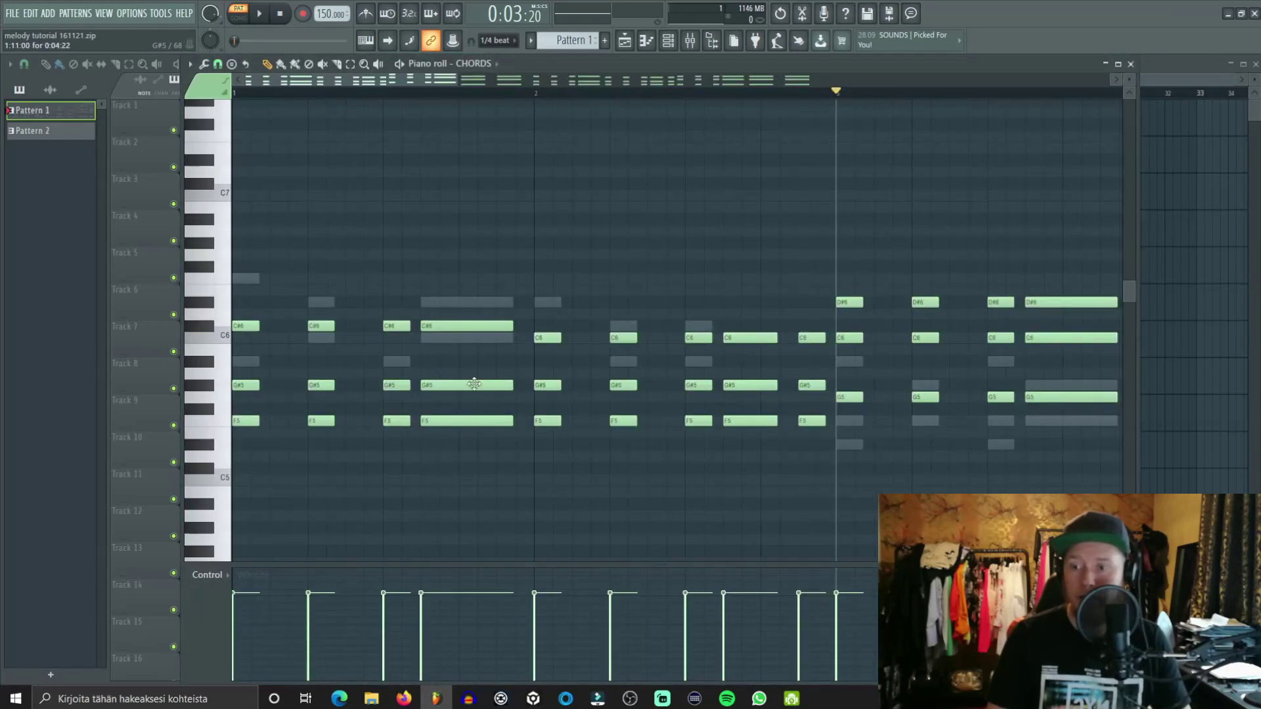
{"action": "left_click_drag", "start_coordinate": [474, 382], "coordinate": [474, 359]}
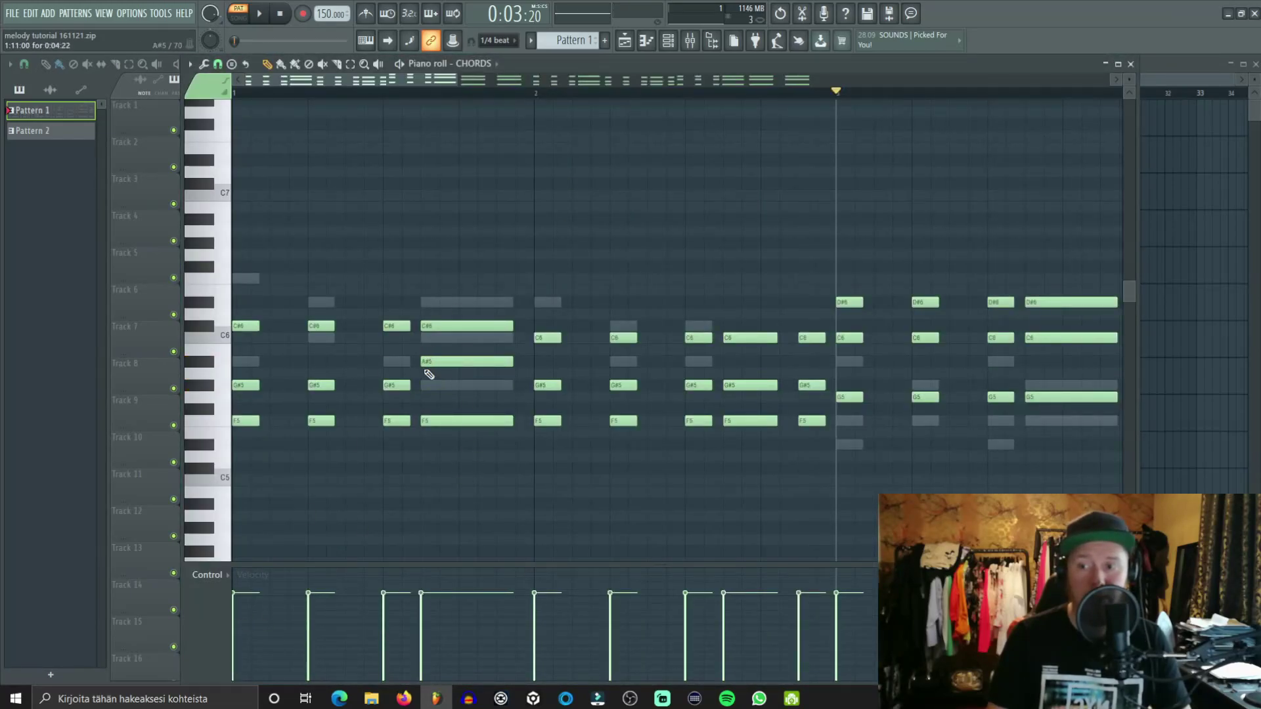
{"action": "left_click", "coordinate": [290, 14]}
{"action": "key", "text": "space"}
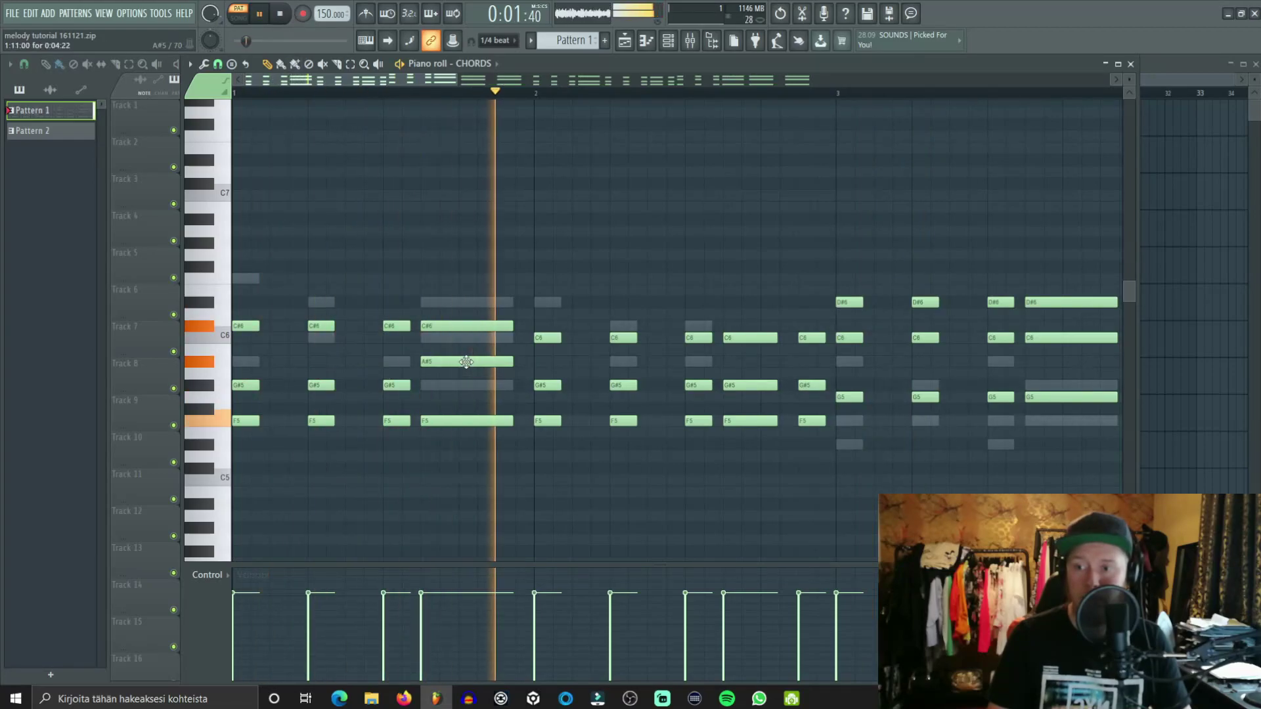
{"action": "key", "text": "space"}
{"action": "mouse_move", "coordinate": [464, 326]}
{"action": "left_mouse_down"}
{"action": "mouse_move", "coordinate": [470, 274]}
{"action": "mouse_move", "coordinate": [470, 329]}
{"action": "left_mouse_up"}
{"action": "key", "text": "space"}
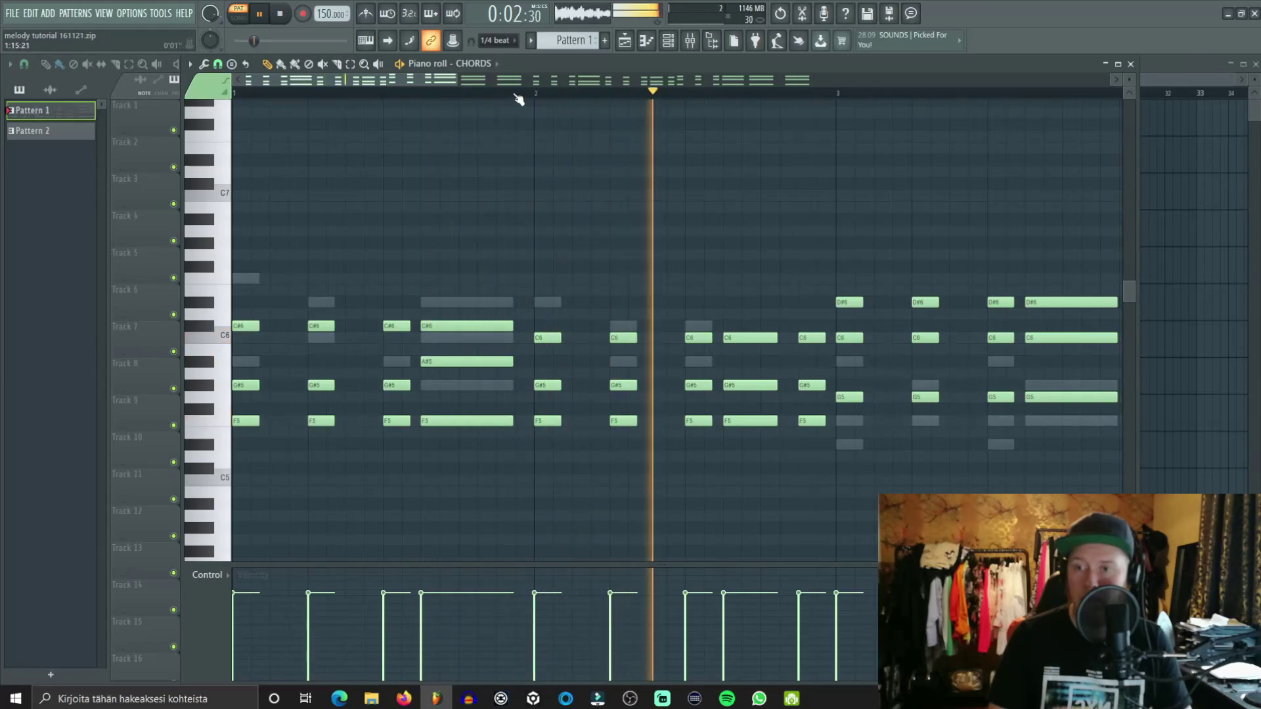
{"action": "scroll", "coordinate": [517, 94], "scroll_direction": "down", "scroll_amount": 1}
{"action": "scroll", "coordinate": [517, 93], "scroll_direction": "up", "scroll_amount": 2}
{"action": "key", "text": "space"}
Step: Compare CHORDS with BASSLINE, lower the top note of bar 2's long chord to A#5, and check it in playback
{"action": "mouse_move", "coordinate": [719, 385]}
{"action": "left_mouse_down"}
{"action": "mouse_move", "coordinate": [715, 354]}
{"action": "mouse_move", "coordinate": [722, 392]}
{"action": "left_mouse_up"}
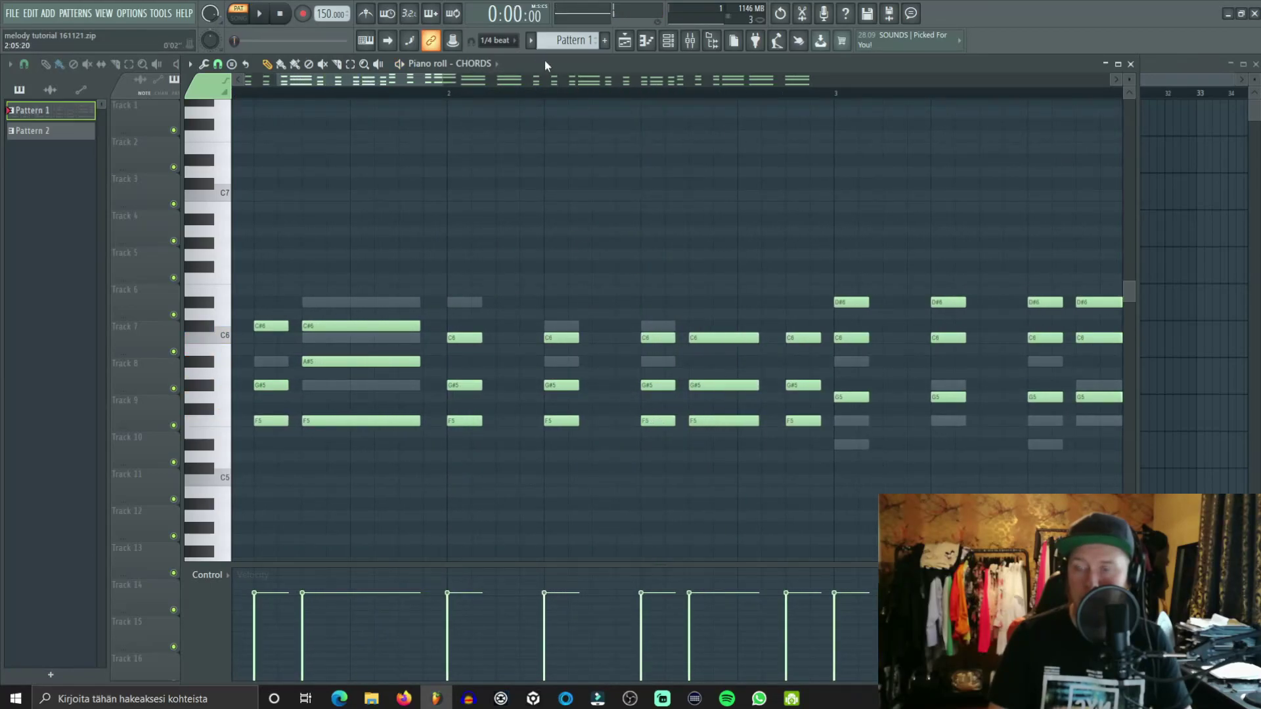
{"action": "left_click", "coordinate": [671, 44]}
{"action": "left_click", "coordinate": [599, 134]}
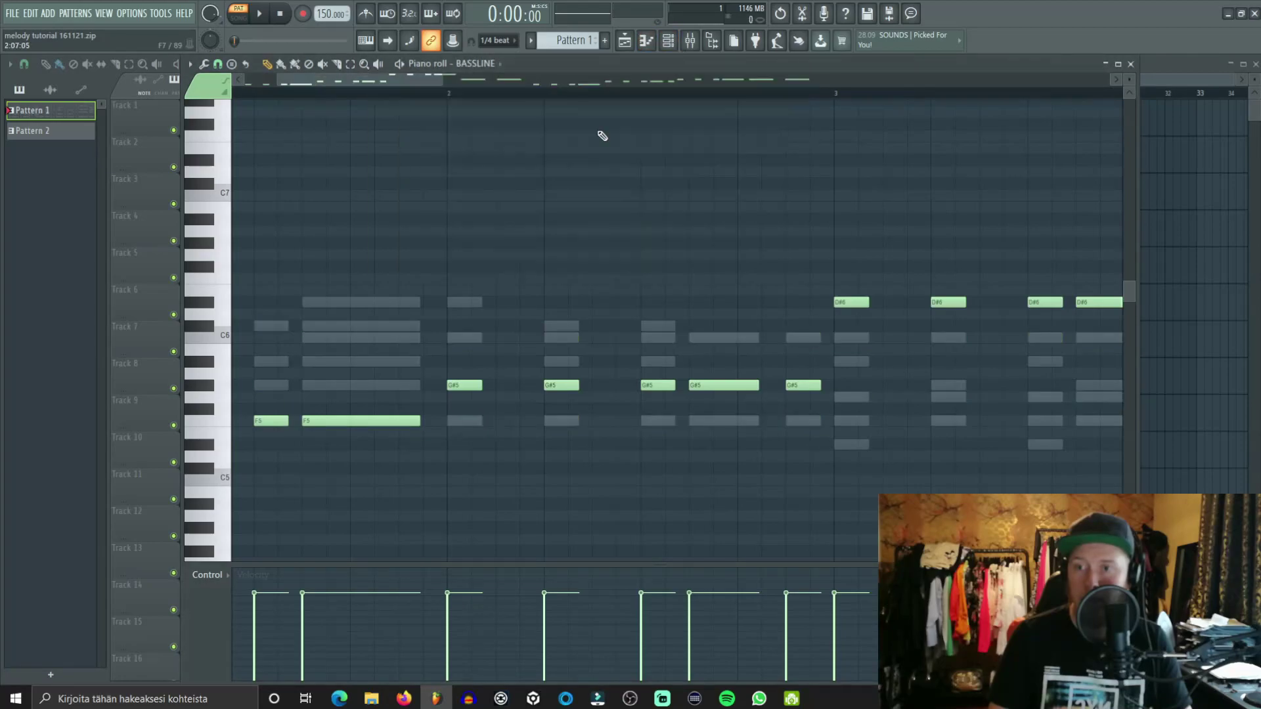
{"action": "left_click", "coordinate": [1130, 63]}
{"action": "left_click", "coordinate": [566, 160]}
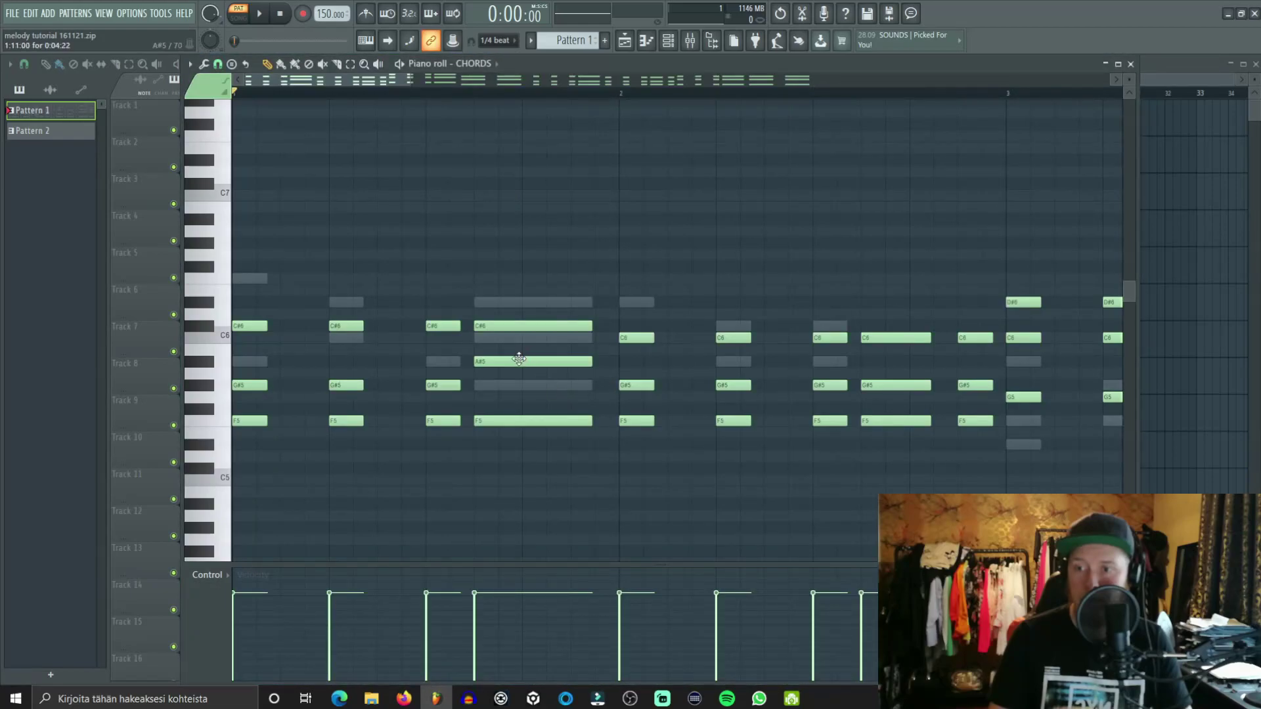
{"action": "scroll", "coordinate": [533, 77], "scroll_direction": "down", "scroll_amount": 4}
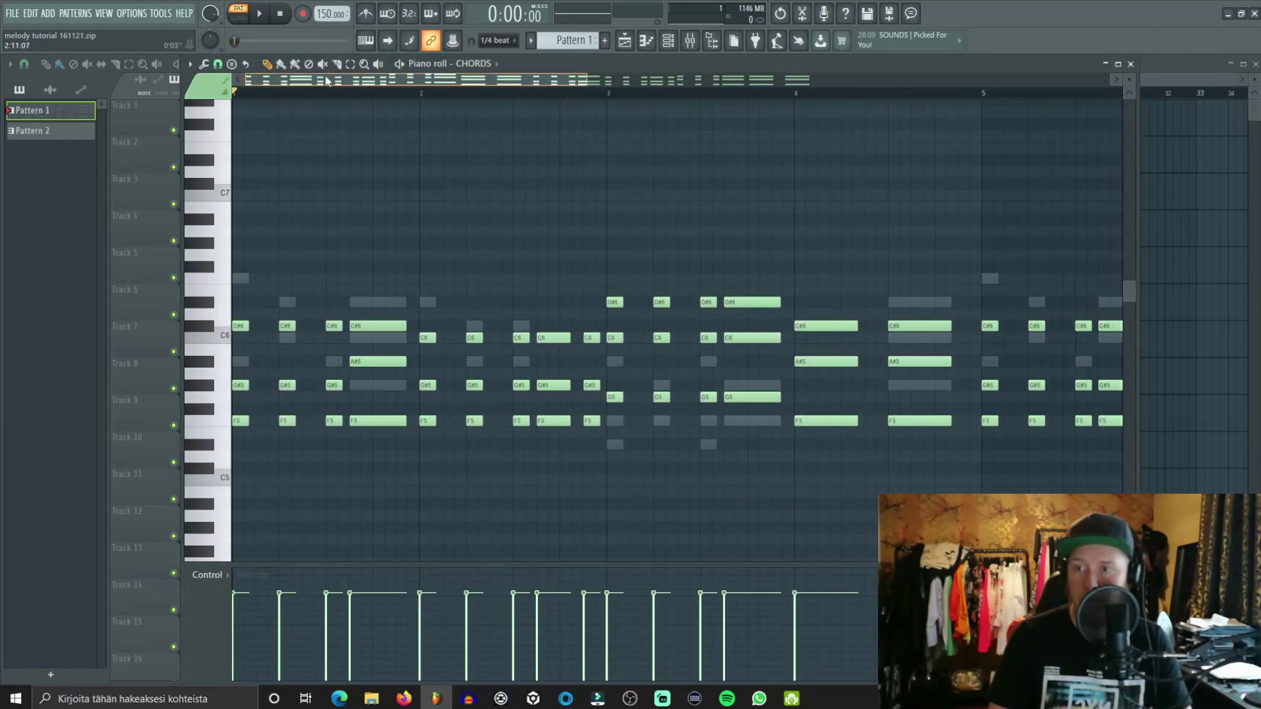
{"action": "key", "text": "space"}
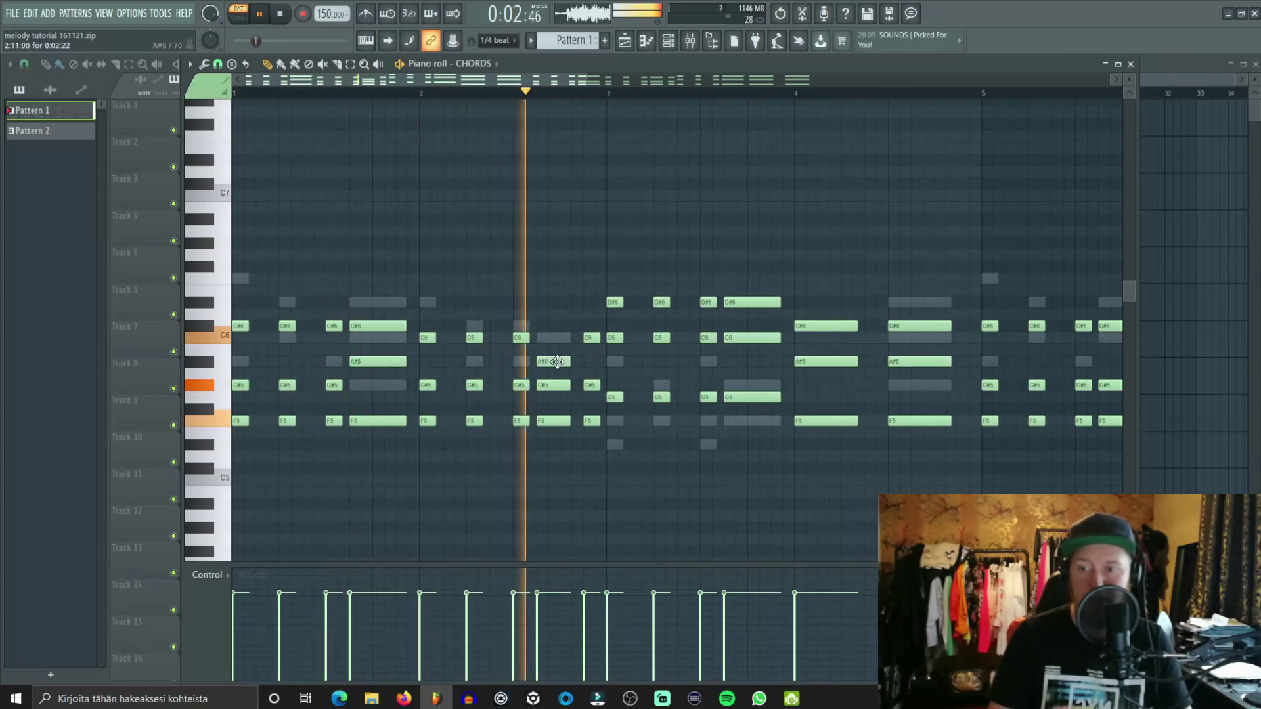
{"action": "key", "text": "space"}
{"action": "key", "text": "space"}
{"action": "left_click_drag", "start_coordinate": [564, 339], "coordinate": [564, 362]}
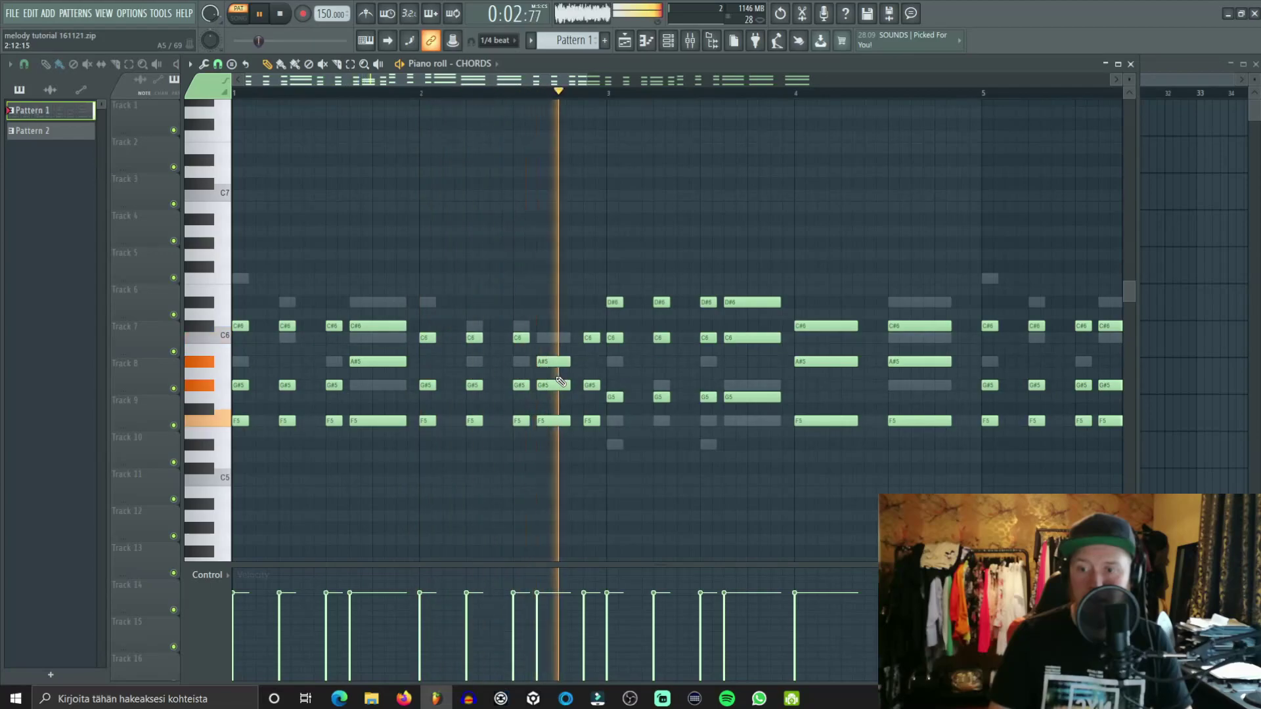
{"action": "key", "text": "space"}
Step: Lower the top note of the last short chord in bar 2 to A#5 and play the passage
{"action": "left_click_drag", "start_coordinate": [591, 338], "coordinate": [592, 362]}
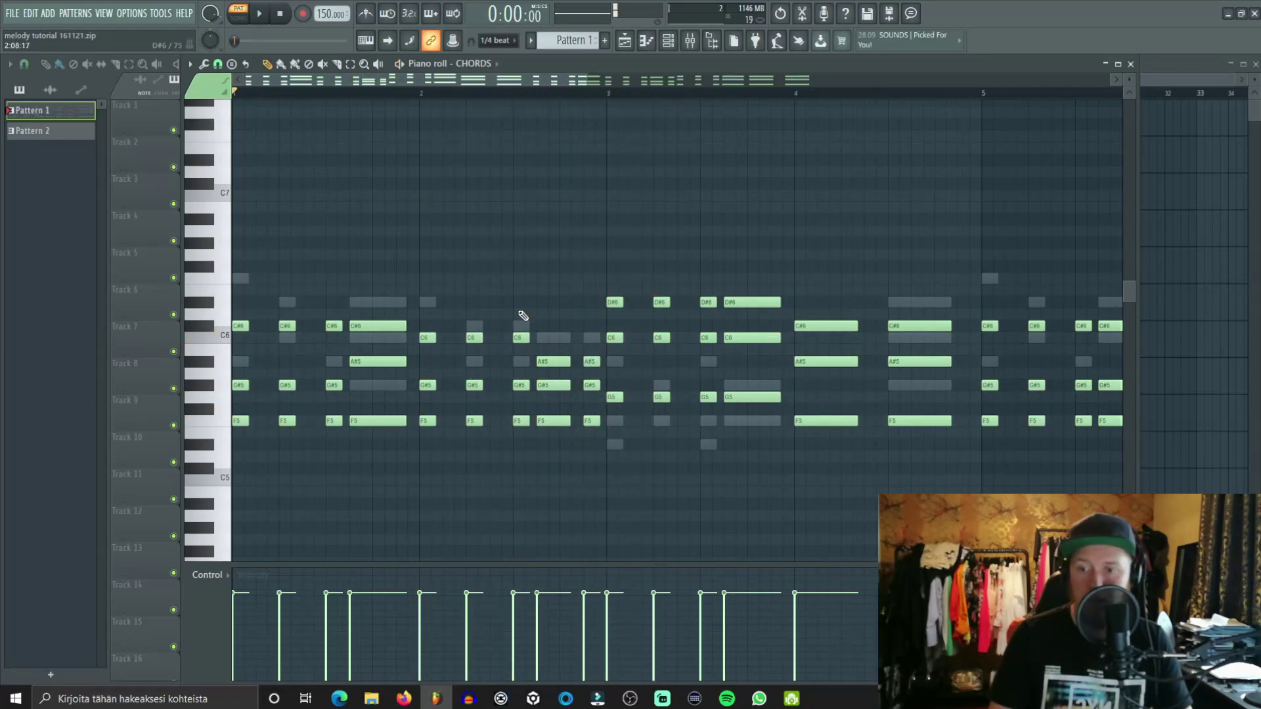
{"action": "key", "text": "space"}
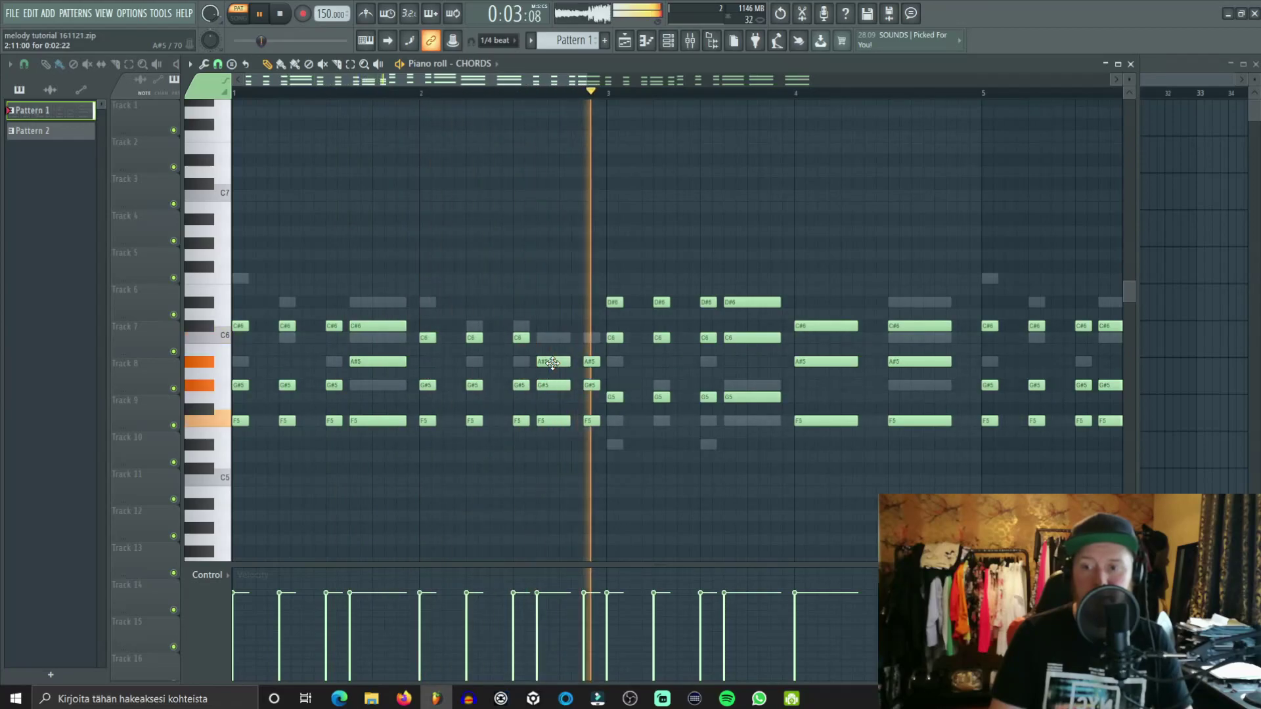
{"action": "key", "text": "space"}
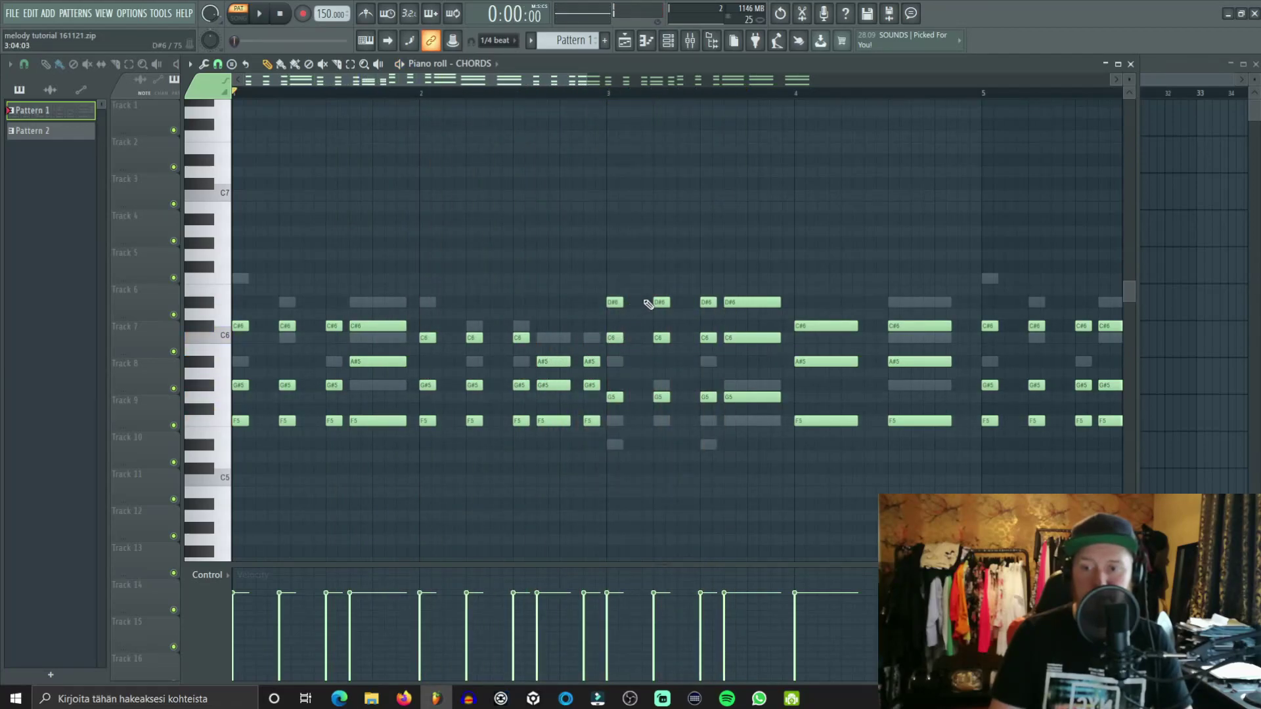
Step: Check BASSLINE, try the top note of bar 3's second short chord in CHORDS on A#5 with playback, and return it to D#6
{"action": "scroll", "coordinate": [673, 105], "scroll_direction": "up", "scroll_amount": 2}
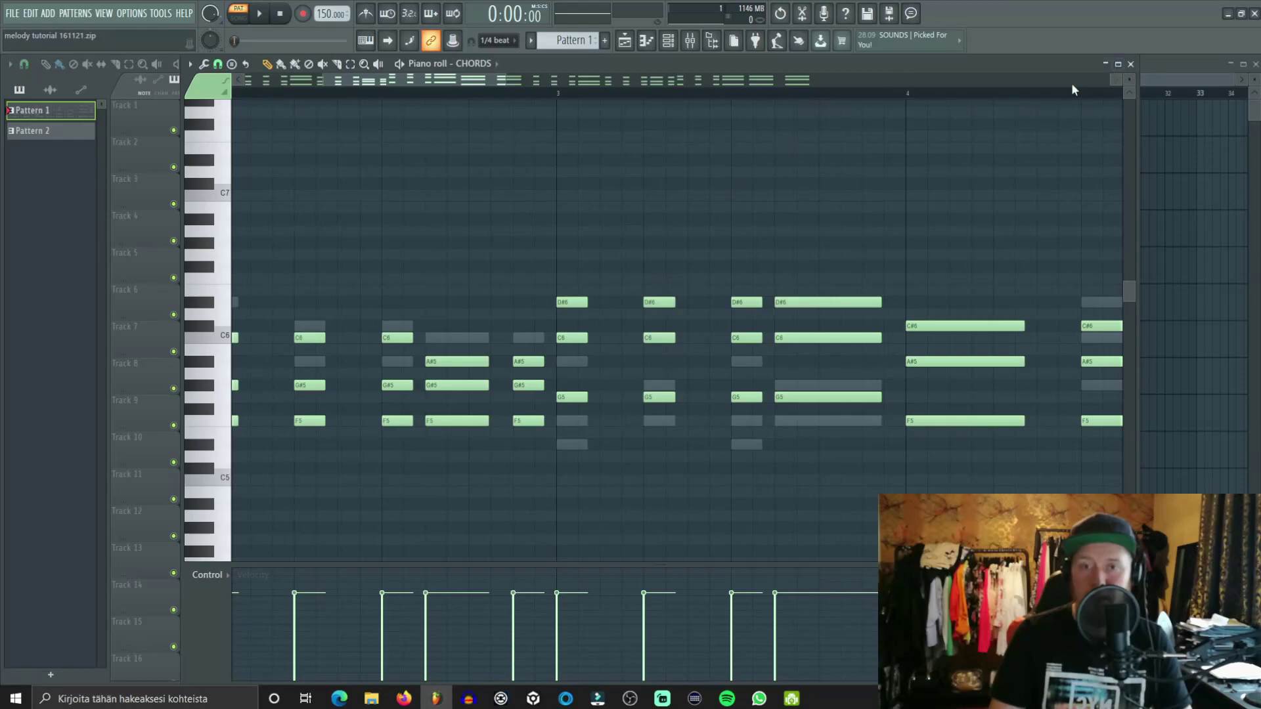
{"action": "left_click", "coordinate": [1131, 64]}
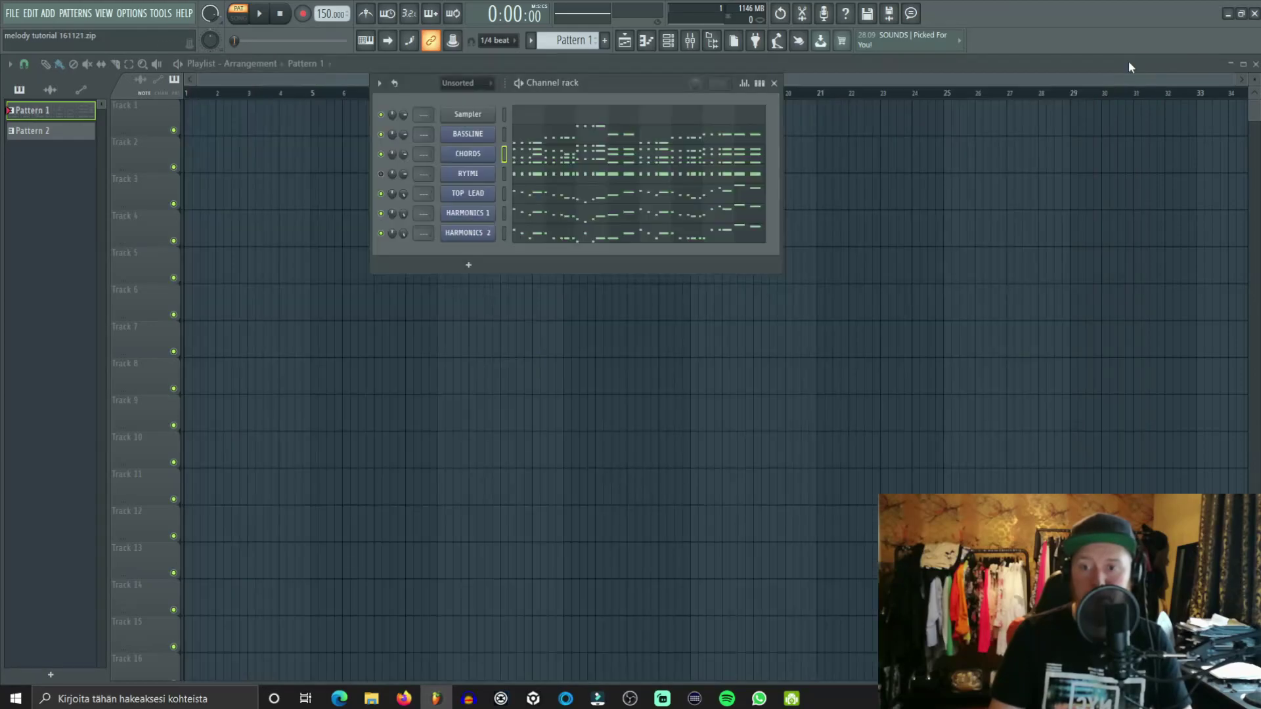
{"action": "left_click", "coordinate": [665, 138]}
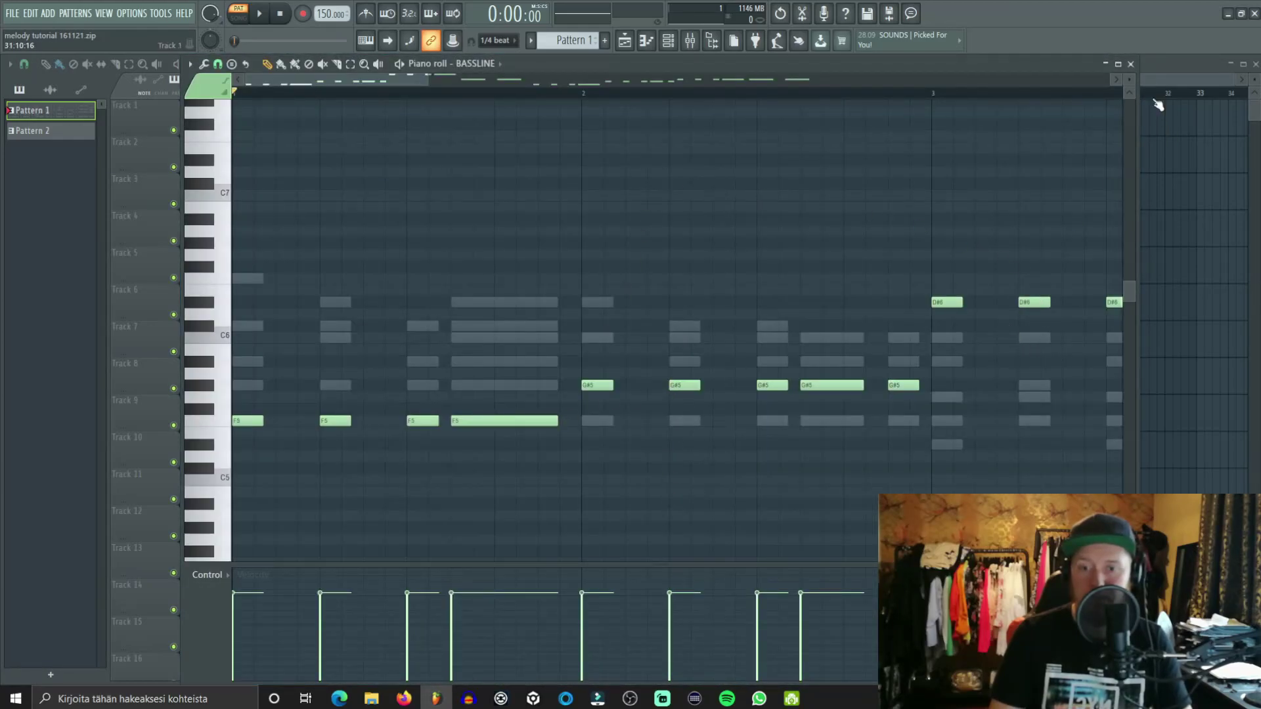
{"action": "left_click", "coordinate": [1130, 63]}
{"action": "left_click", "coordinate": [639, 158]}
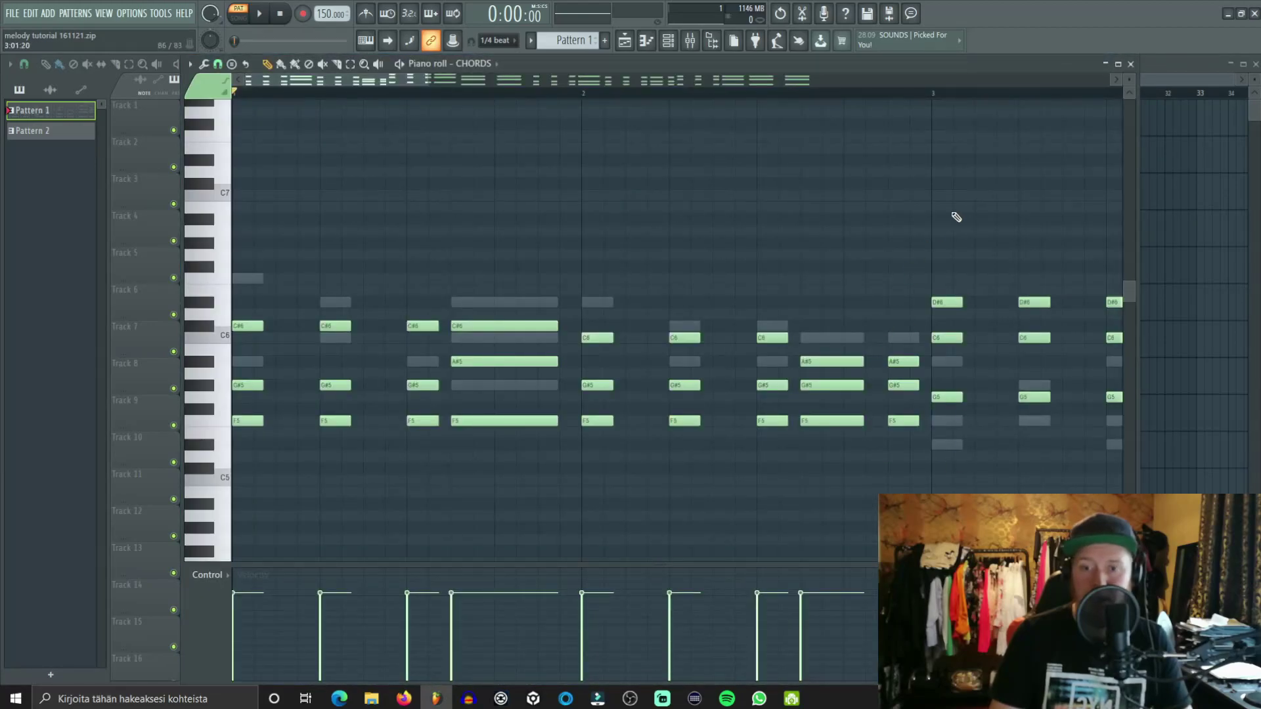
{"action": "scroll", "coordinate": [923, 95], "scroll_direction": "down", "scroll_amount": 3}
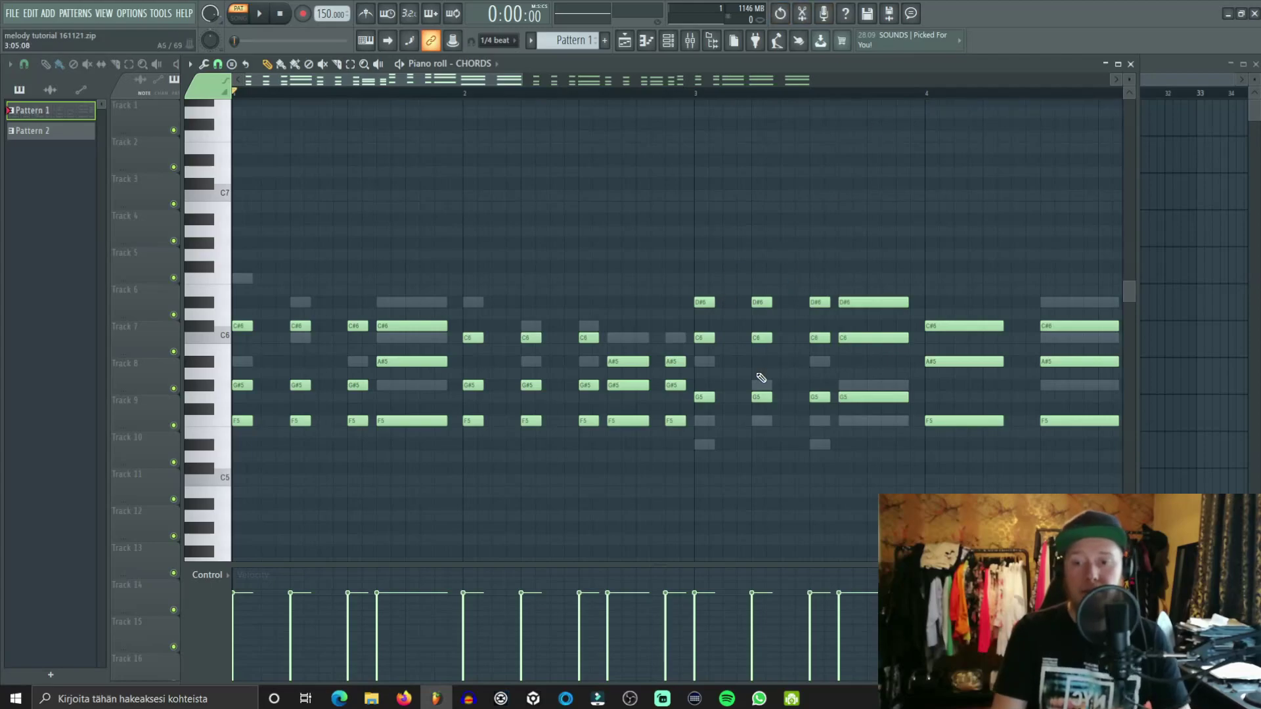
{"action": "left_click_drag", "start_coordinate": [762, 302], "coordinate": [760, 361]}
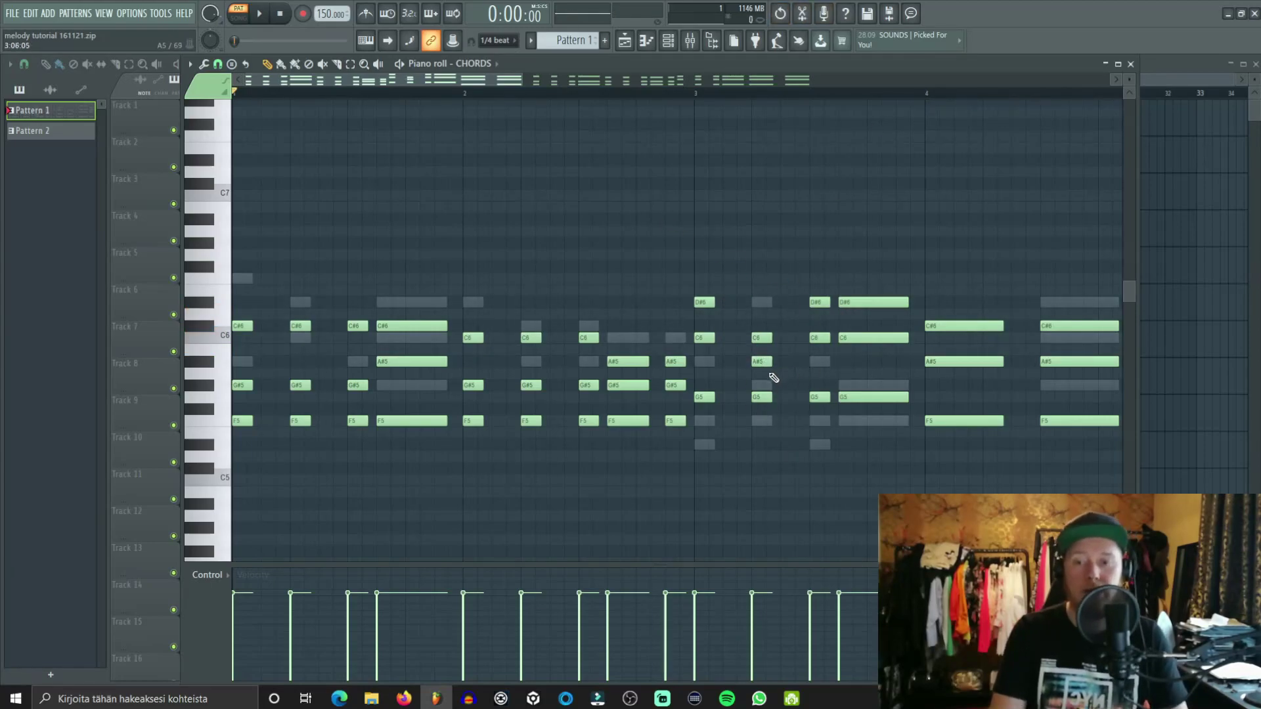
{"action": "key", "text": "space"}
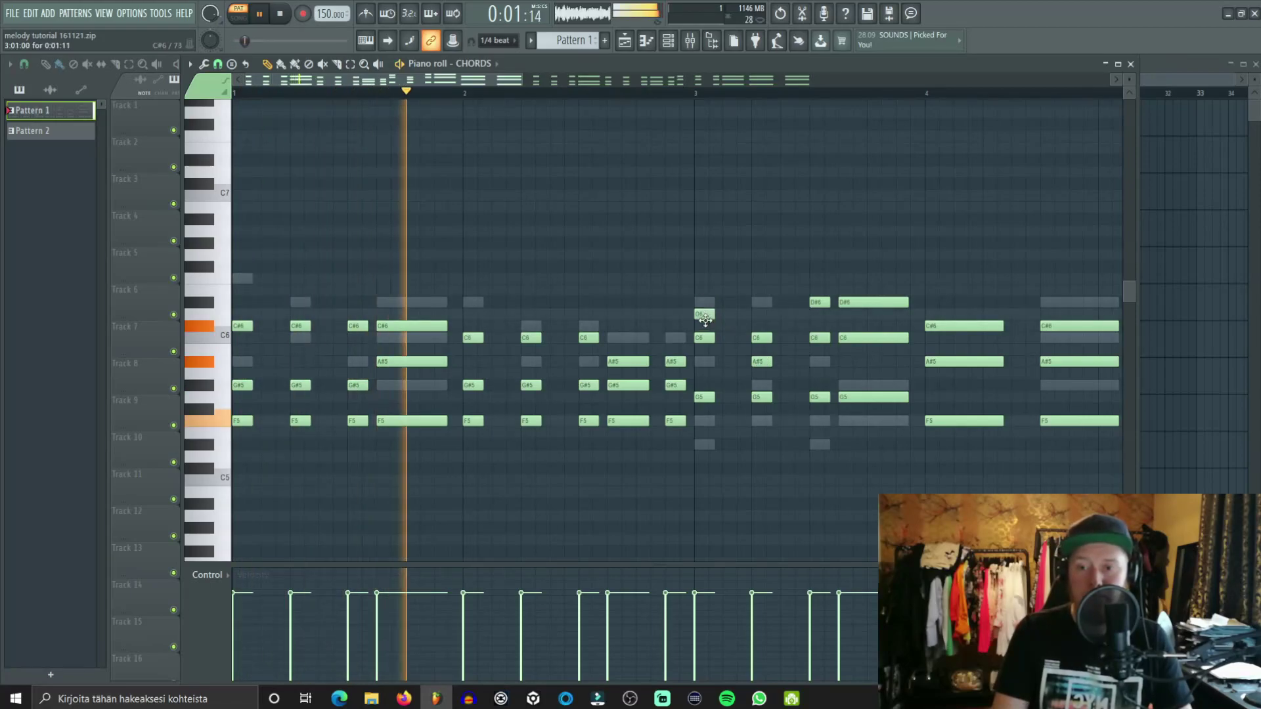
{"action": "key", "text": "space"}
{"action": "left_click", "coordinate": [707, 301]}
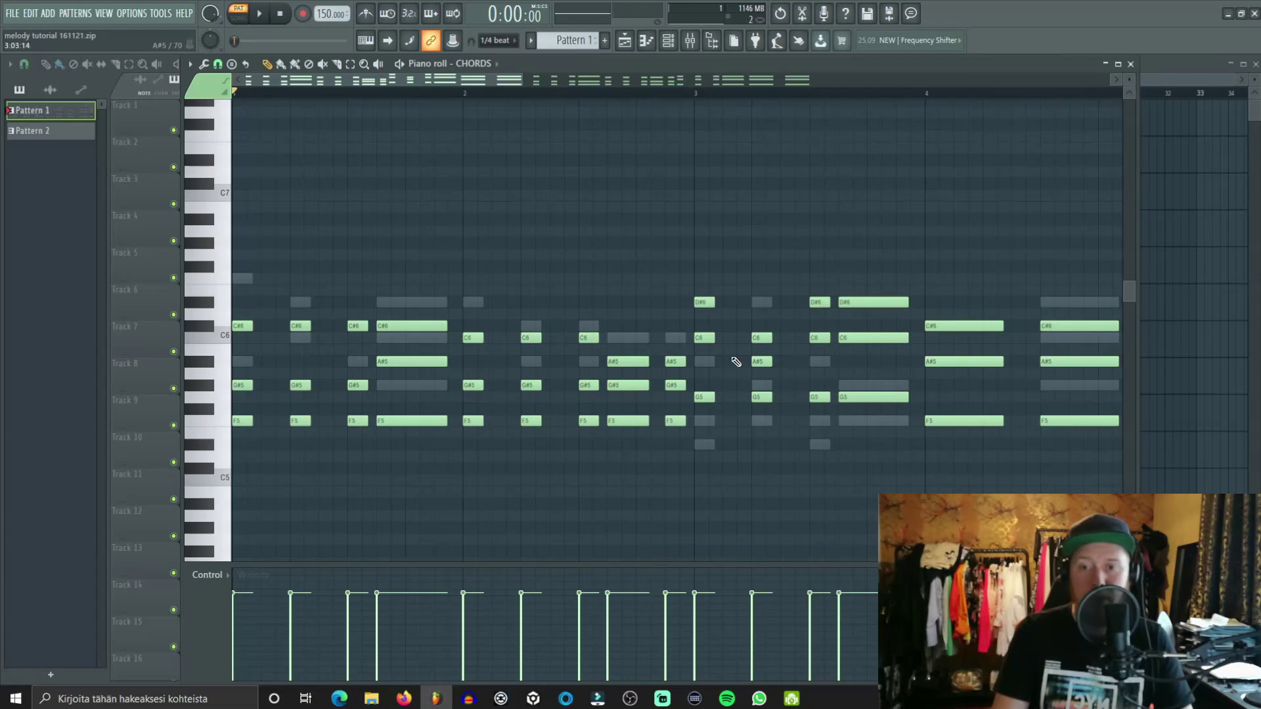
{"action": "left_click_drag", "start_coordinate": [762, 364], "coordinate": [761, 302]}
Step: Look over the whole eight-bar CHORDS part and close its notes
{"action": "left_click_drag", "start_coordinate": [788, 92], "coordinate": [807, 127]}
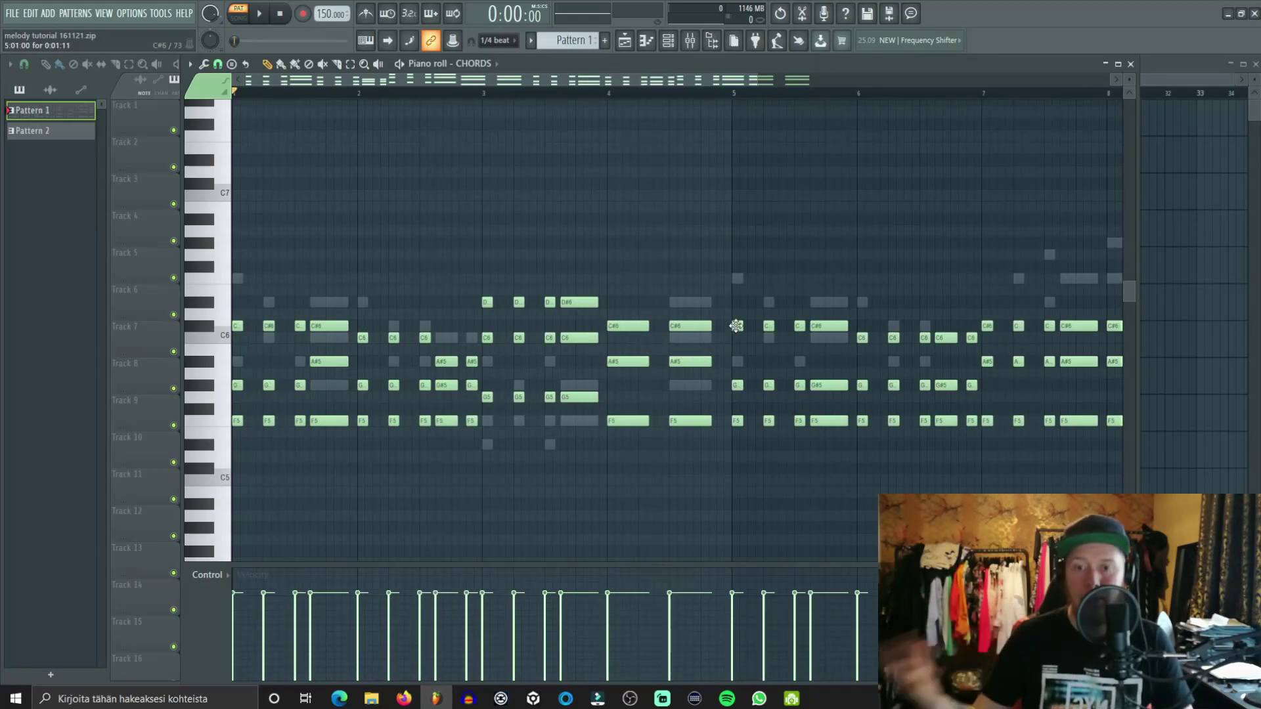
{"action": "scroll", "coordinate": [554, 99], "scroll_direction": "down", "scroll_amount": 3}
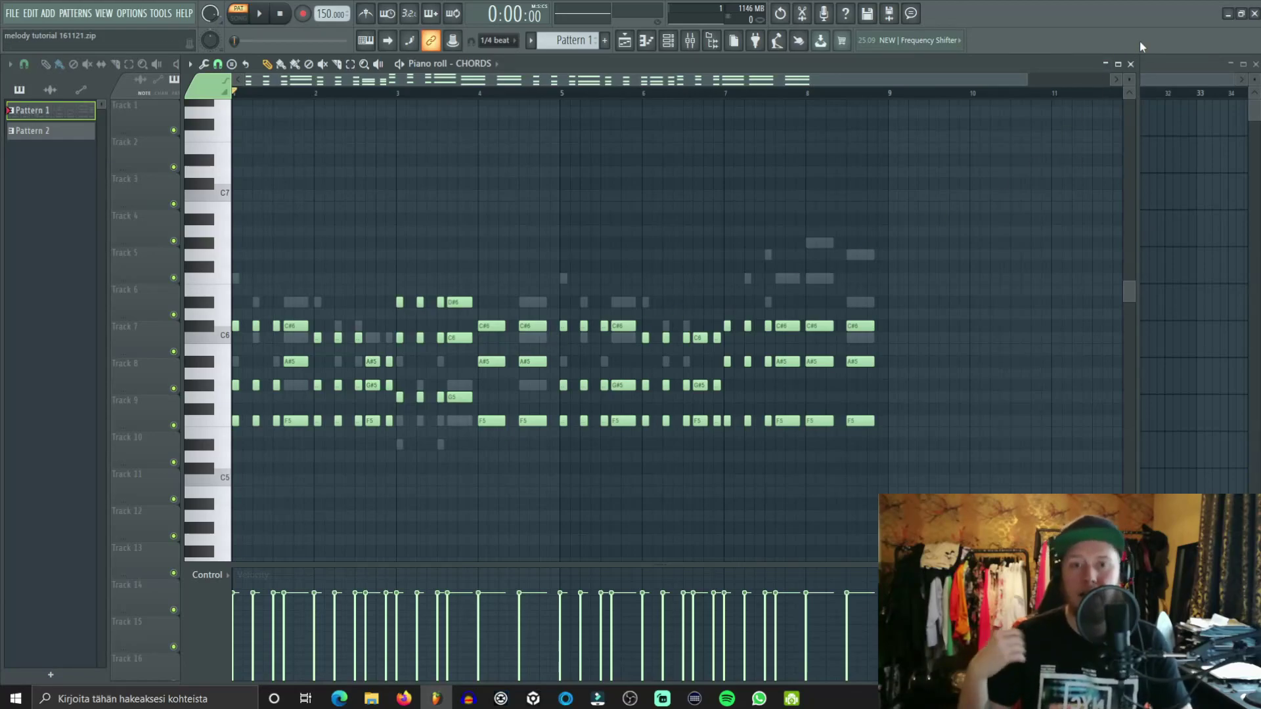
{"action": "left_click", "coordinate": [1130, 65]}
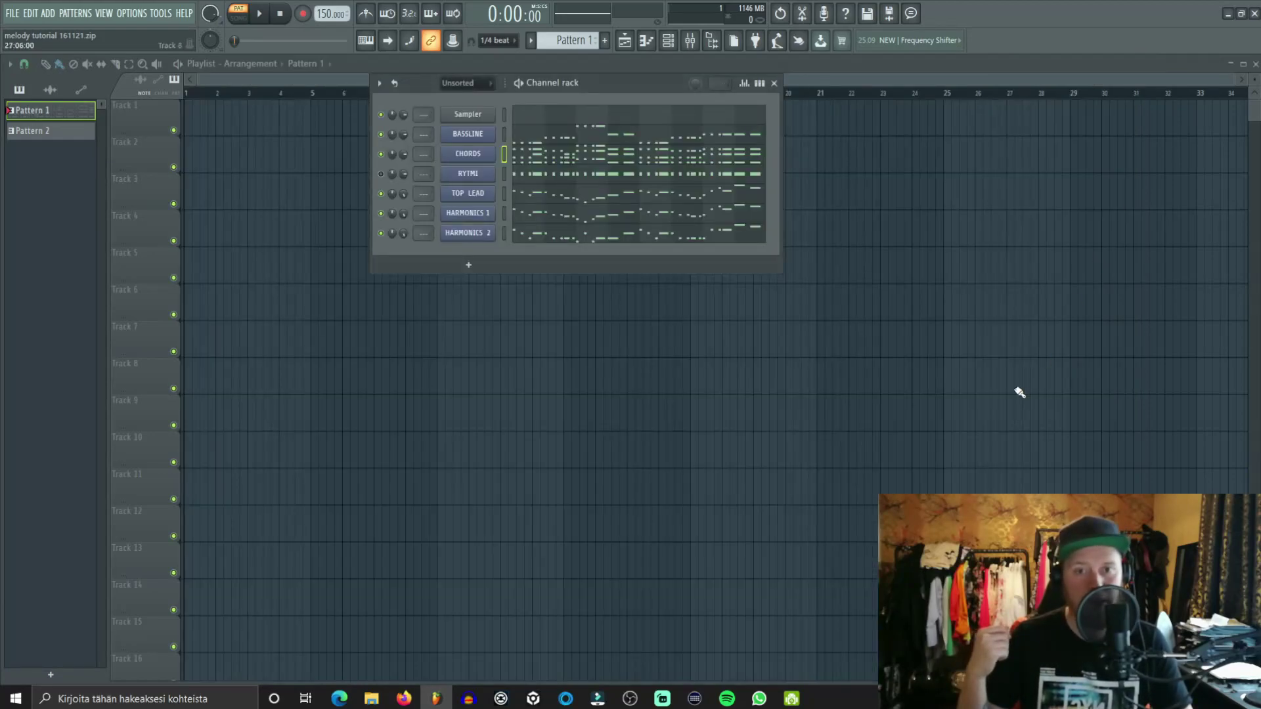
{"action": "left_click", "coordinate": [662, 698]}
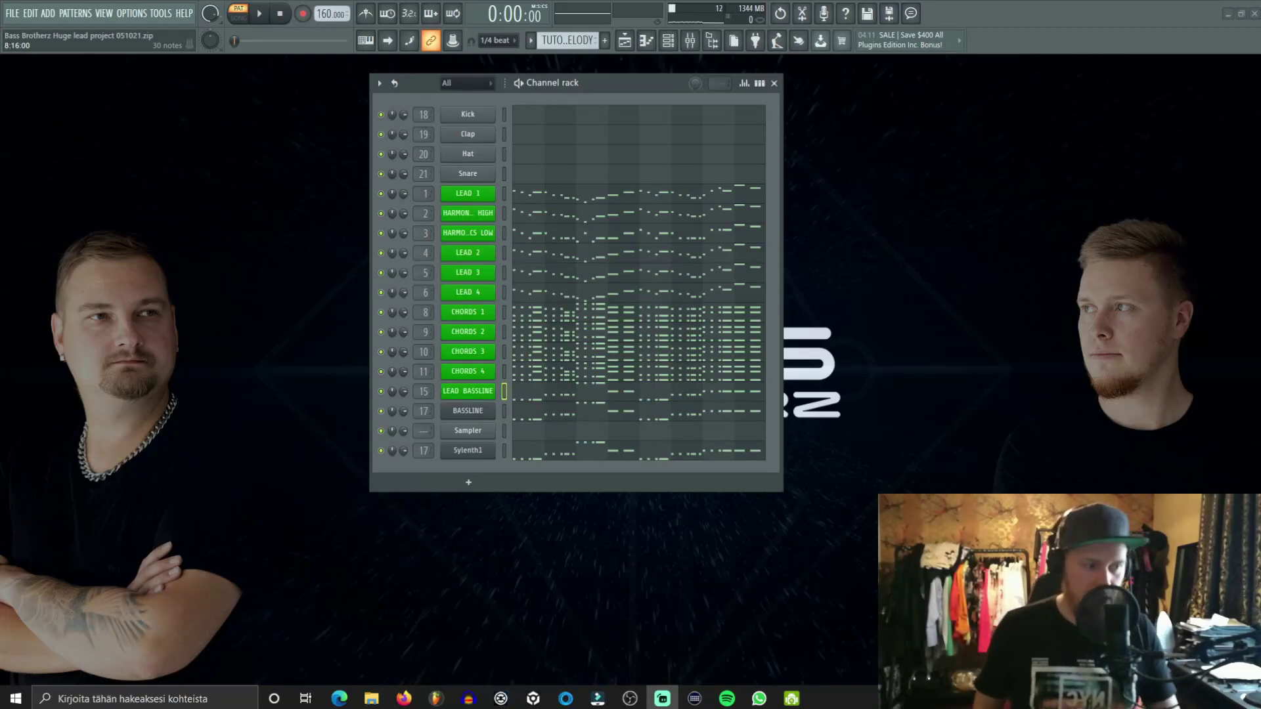
Step: Move the LEAD 1 channel below HARMONICS HIGH and HARMONICS LOW, and play the whole pattern
{"action": "left_click", "coordinate": [505, 195]}
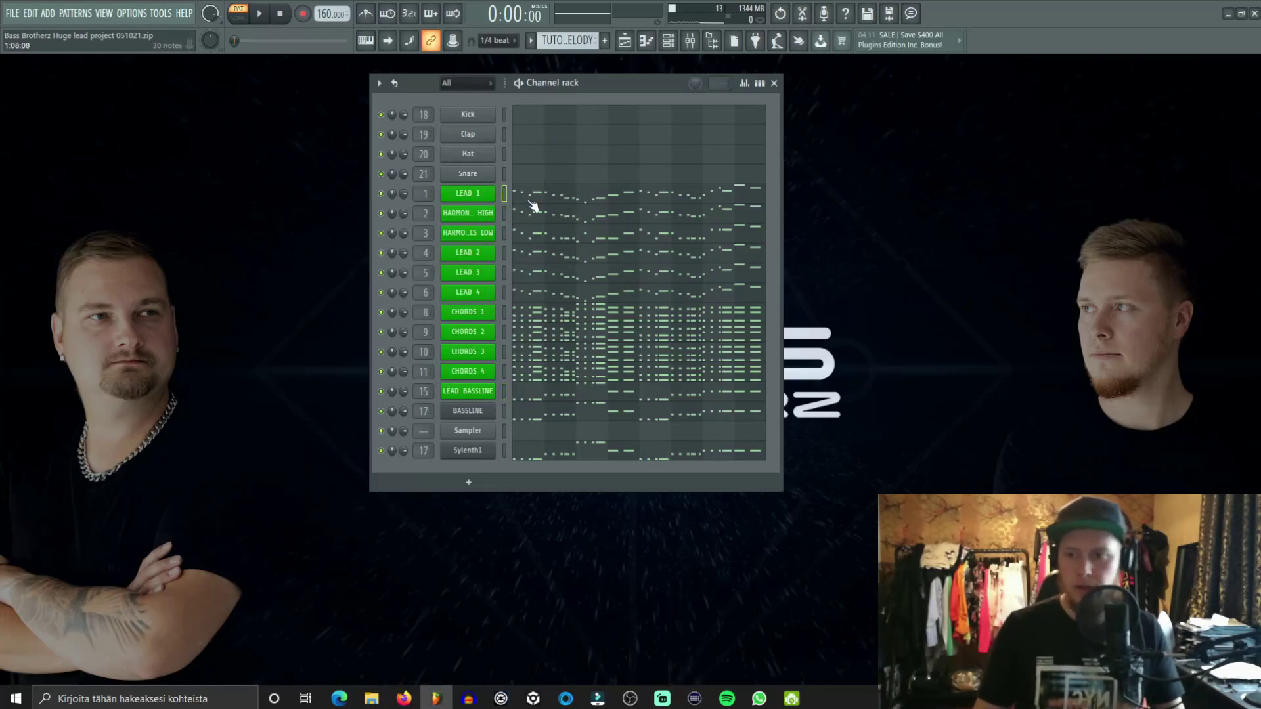
{"action": "key", "text": "alt+Down"}
{"action": "key", "text": "alt+Down"}
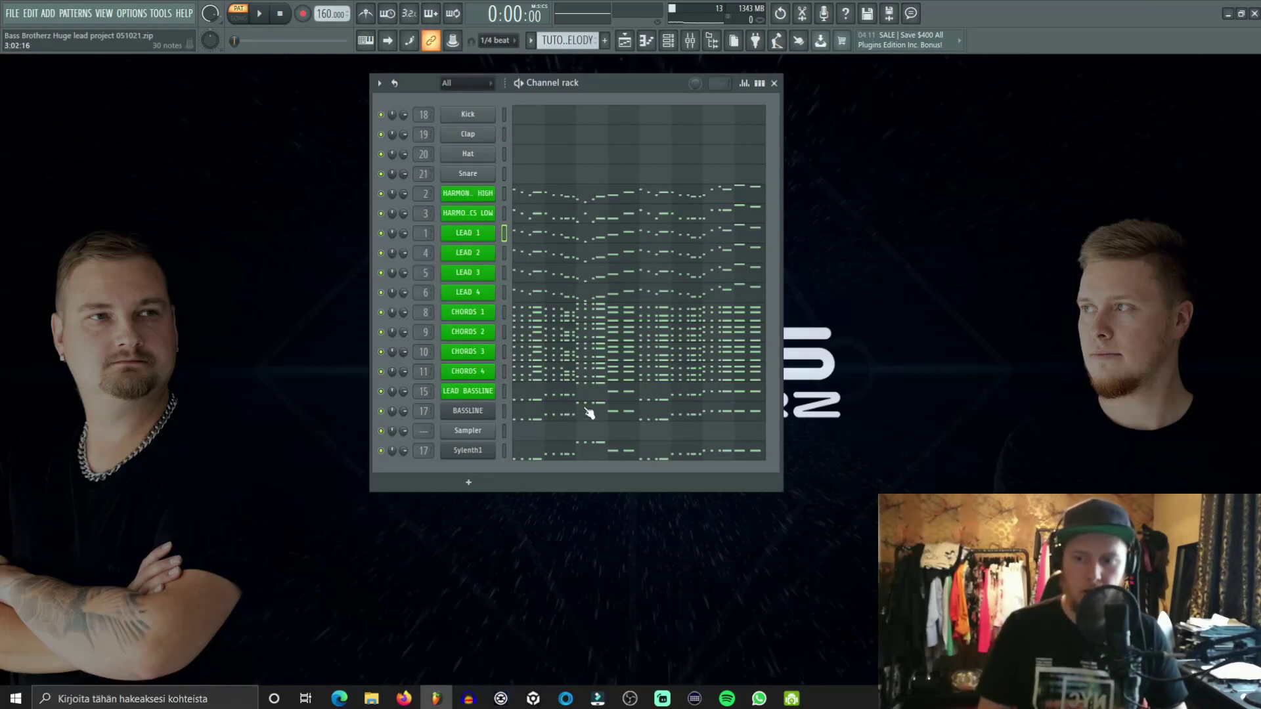
{"action": "left_click", "coordinate": [267, 16]}
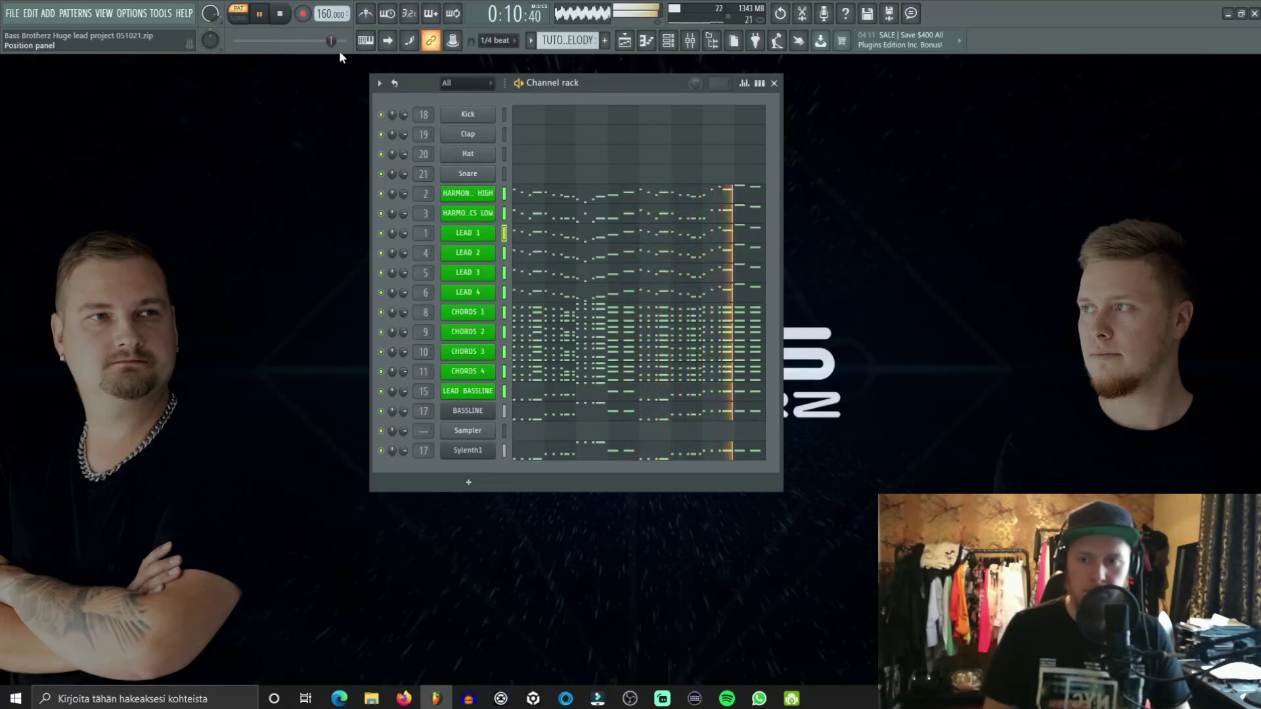
{"action": "key", "text": "space"}
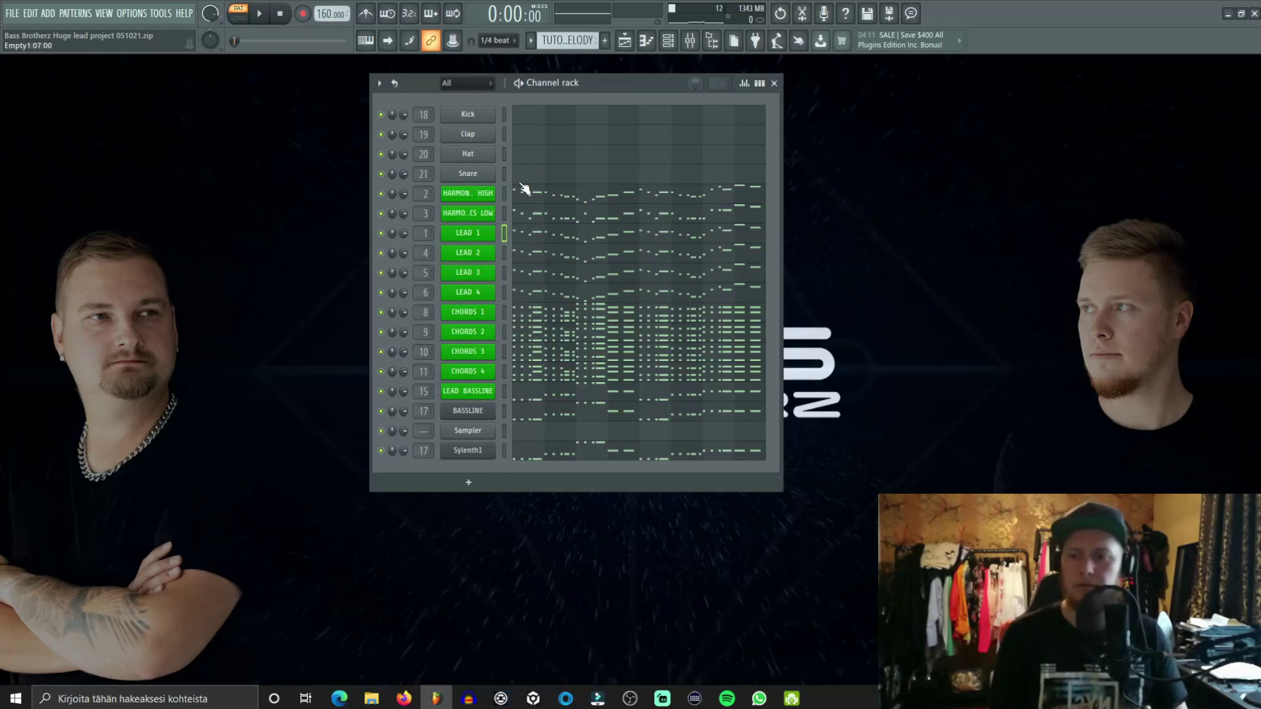
Step: Mute the harmonics, LEAD 2 to LEAD 4, chords and bassline channels so that LEAD 1 is the only melodic channel left on
{"action": "left_click", "coordinate": [381, 193]}
{"action": "left_click", "coordinate": [381, 213]}
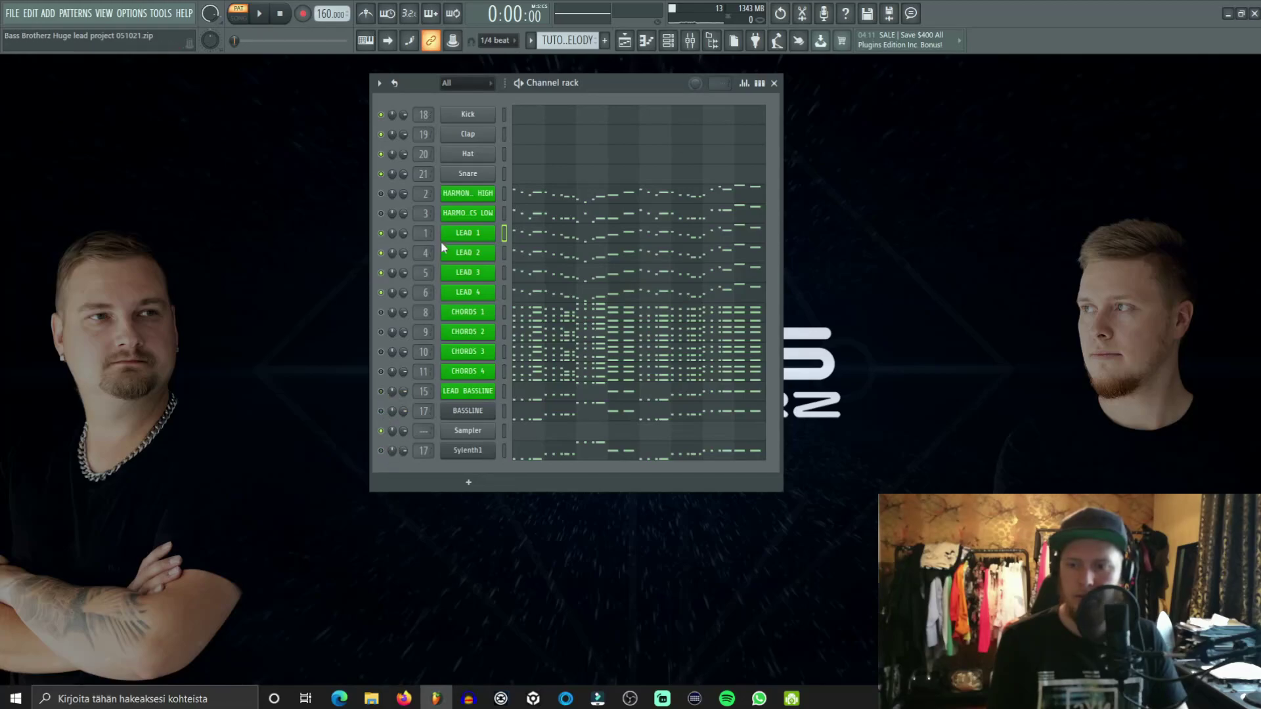
{"action": "left_click", "coordinate": [381, 293]}
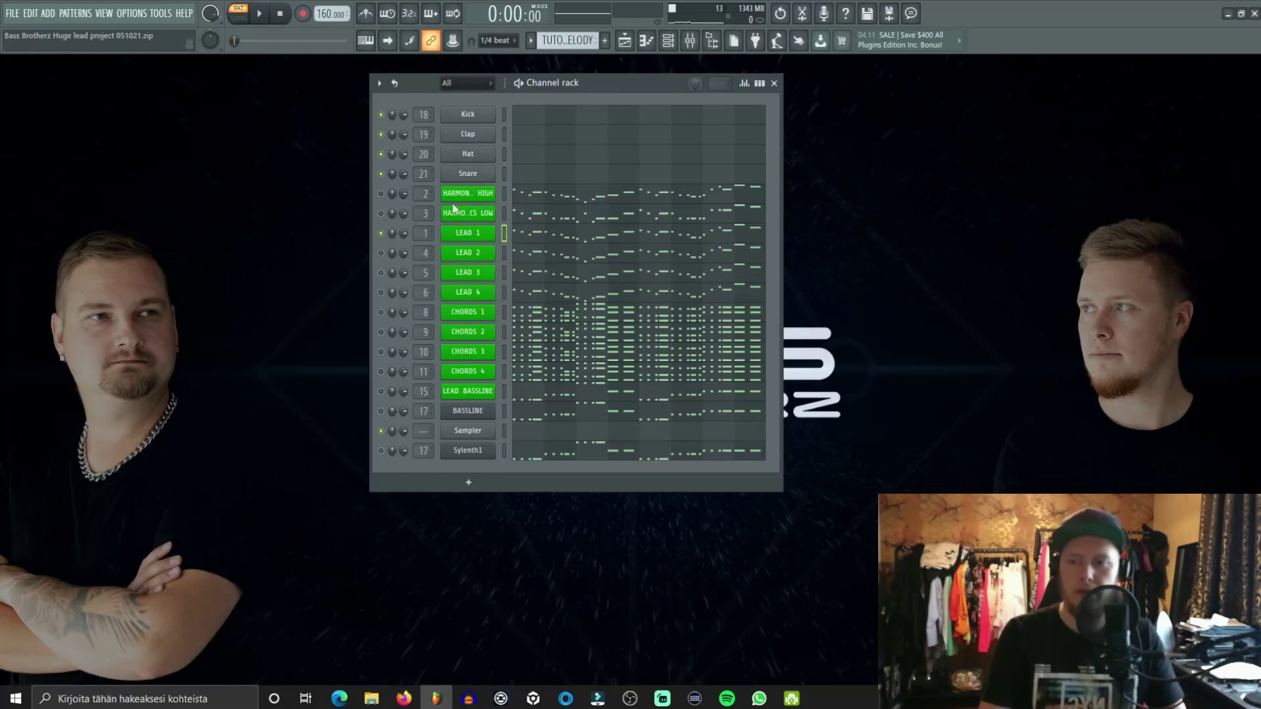
Step: Open the notes of LEAD 1 and listen to its opening bars alone
{"action": "left_click", "coordinate": [611, 234]}
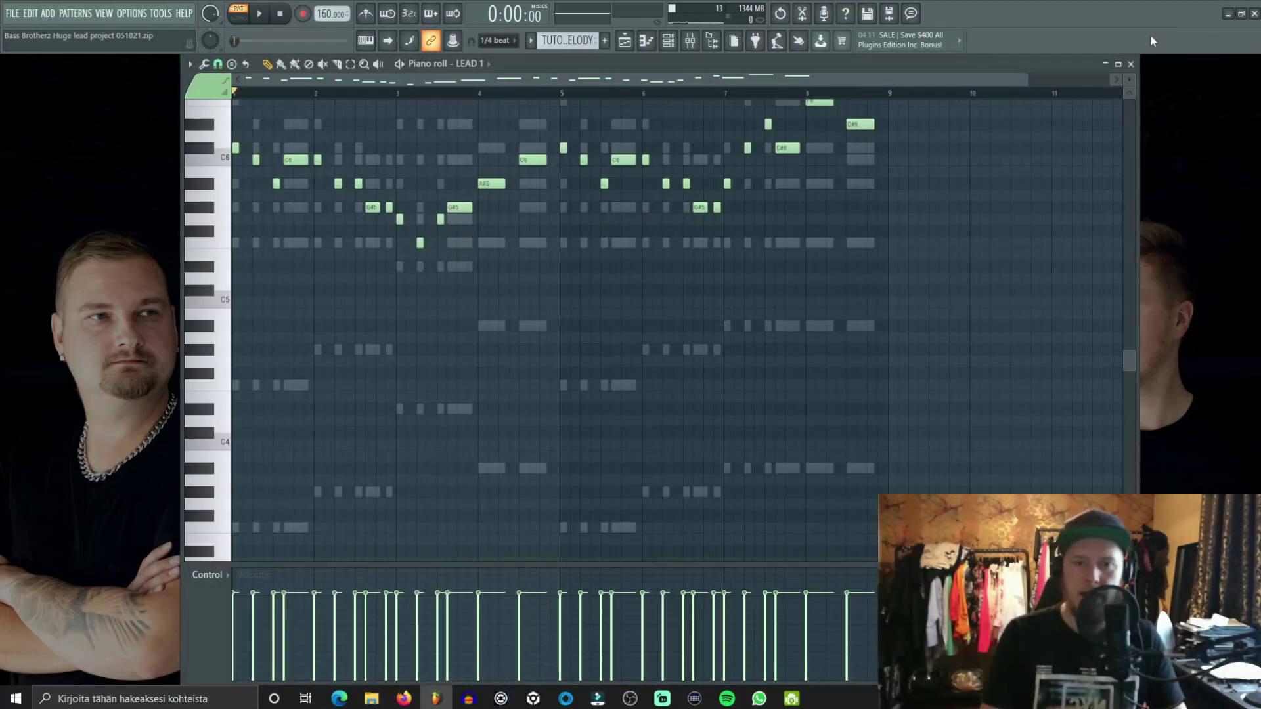
{"action": "left_click", "coordinate": [1130, 64]}
{"action": "left_click", "coordinate": [534, 246]}
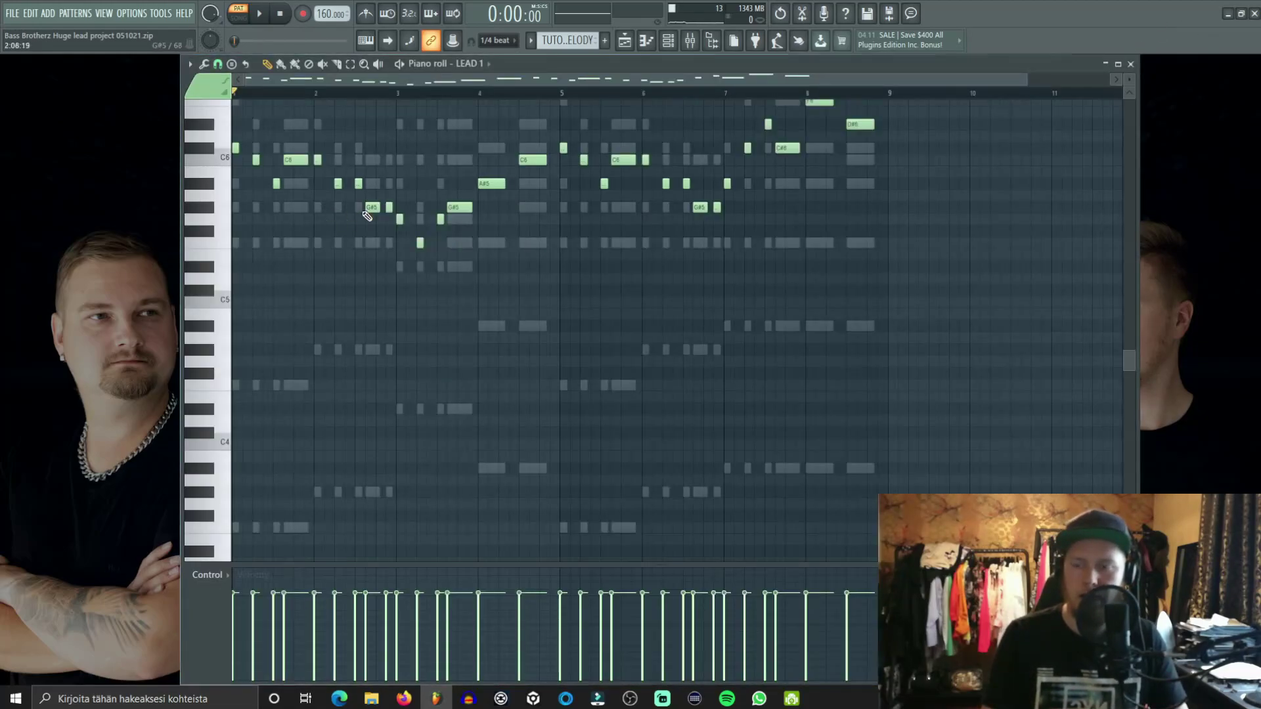
{"action": "scroll", "coordinate": [353, 214], "scroll_direction": "up", "scroll_amount": 6}
{"action": "left_click_drag", "start_coordinate": [1035, 79], "coordinate": [631, 79]}
{"action": "scroll", "coordinate": [657, 184], "scroll_direction": "down", "scroll_amount": 3}
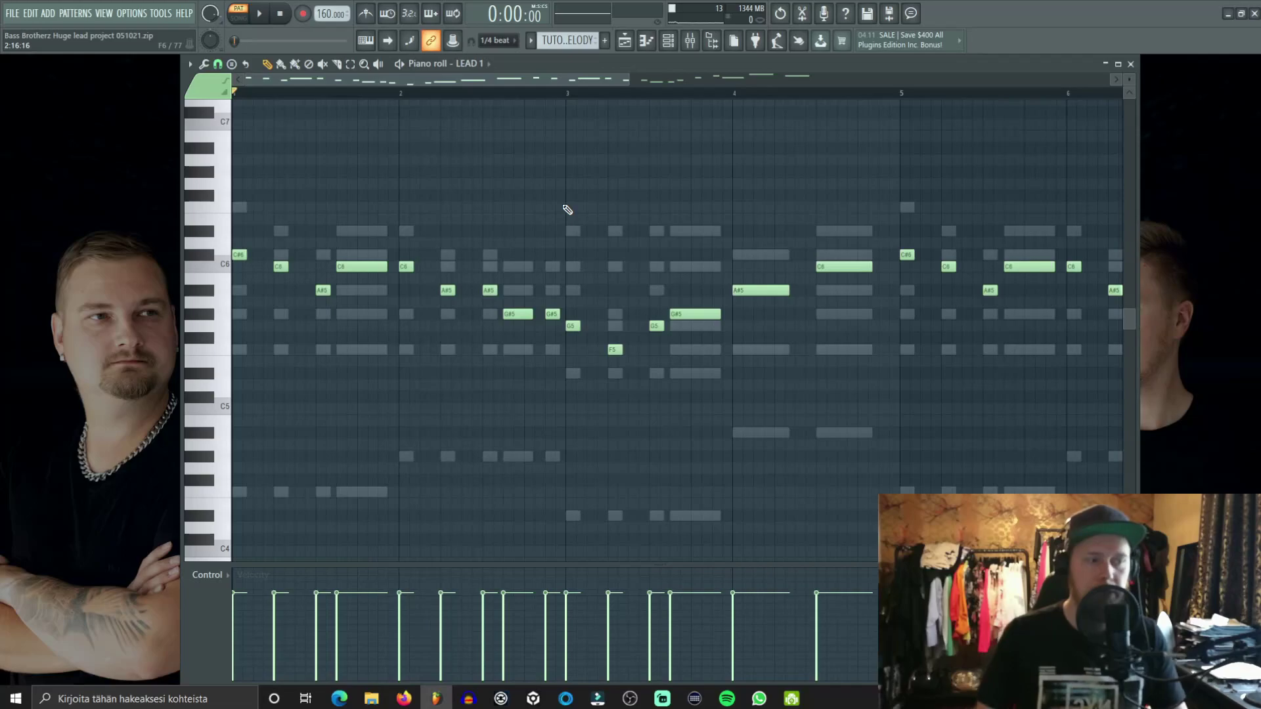
{"action": "key", "text": "space"}
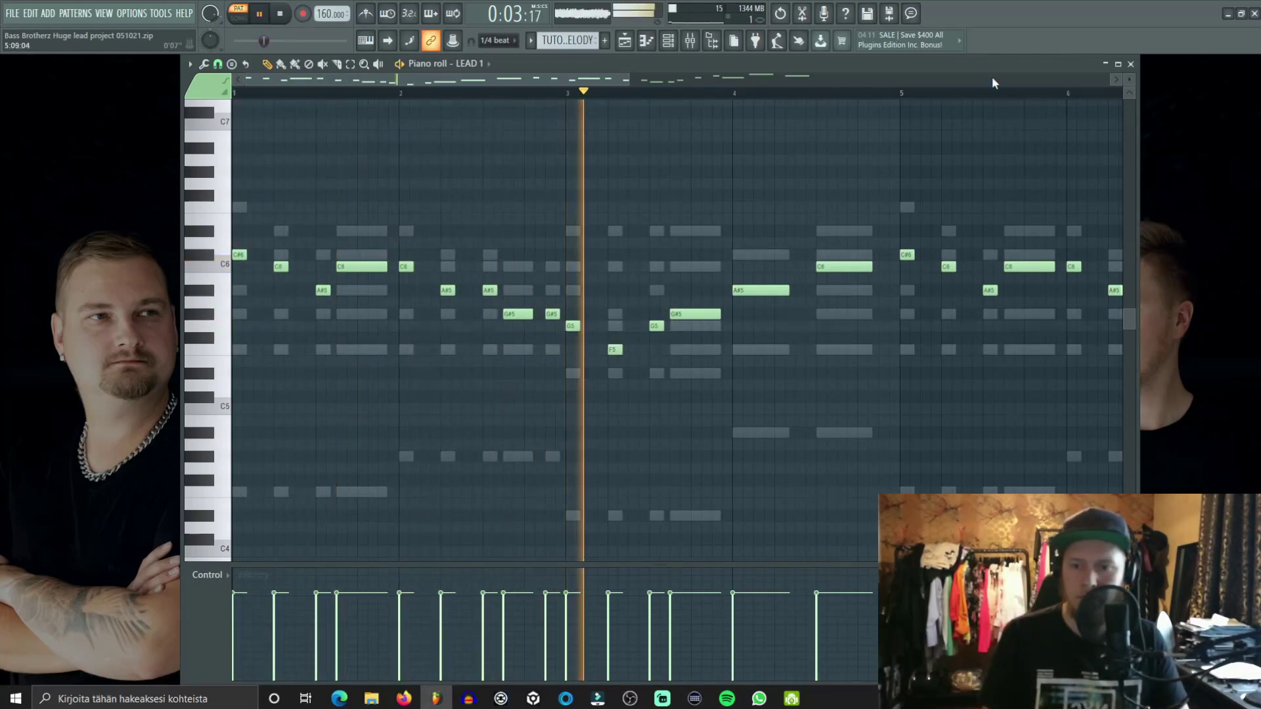
{"action": "scroll", "coordinate": [800, 93], "scroll_direction": "up", "scroll_amount": 5}
{"action": "key", "text": "space"}
Step: Add a short note at the end of bar 3 in LEAD 1, try G#5, and settle it on A#5 after bar 4's first long note
{"action": "left_click", "coordinate": [489, 349]}
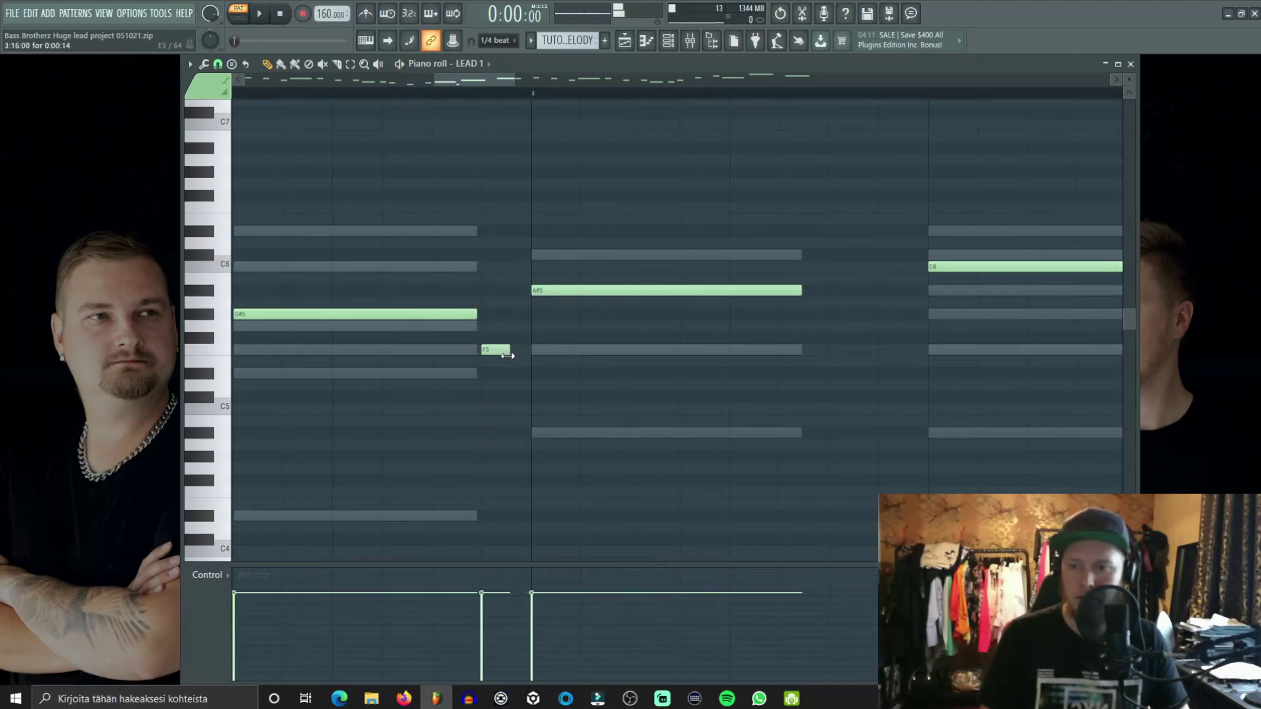
{"action": "left_click_drag", "start_coordinate": [499, 350], "coordinate": [499, 315]}
{"action": "key", "text": "space"}
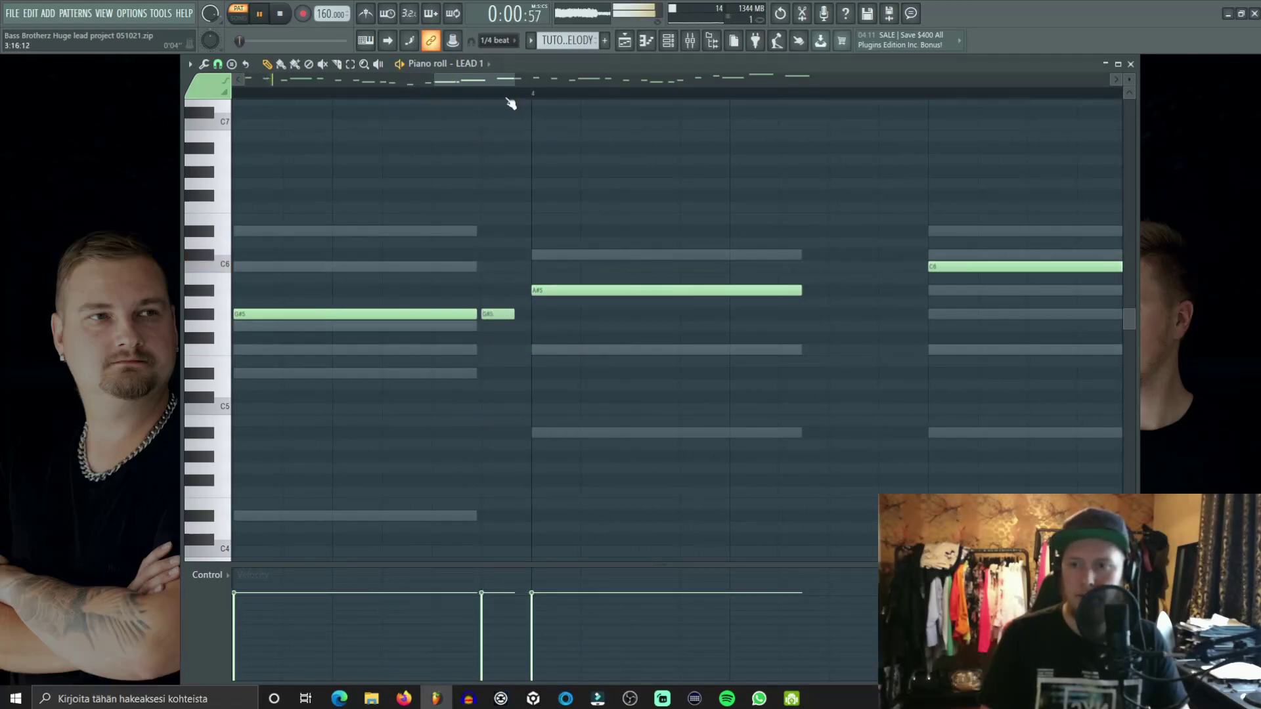
{"action": "scroll", "coordinate": [511, 103], "scroll_direction": "down", "scroll_amount": 5}
{"action": "left_click_drag", "start_coordinate": [503, 314], "coordinate": [500, 291]}
{"action": "key", "text": "space"}
{"action": "left_click_drag", "start_coordinate": [501, 291], "coordinate": [602, 291]}
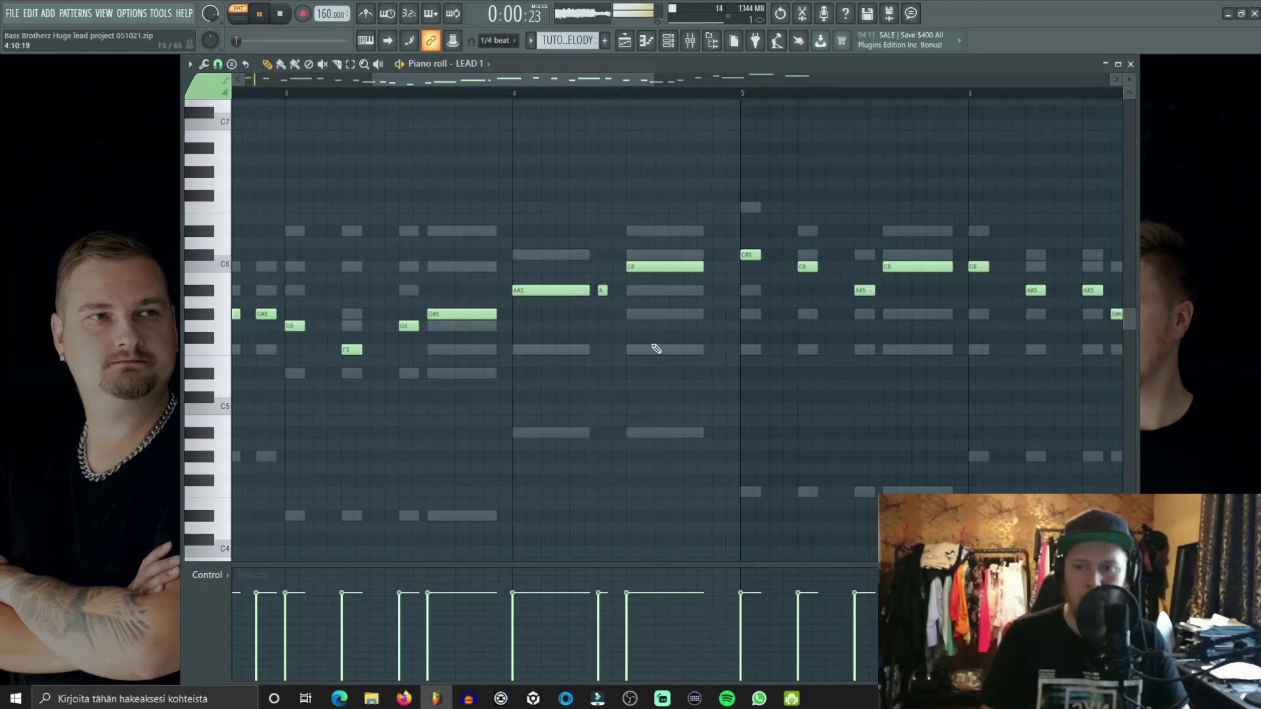
Step: Add a short C6 note after the second long note of bar 4 in LEAD 1 and replay the melody
{"action": "left_click", "coordinate": [717, 266]}
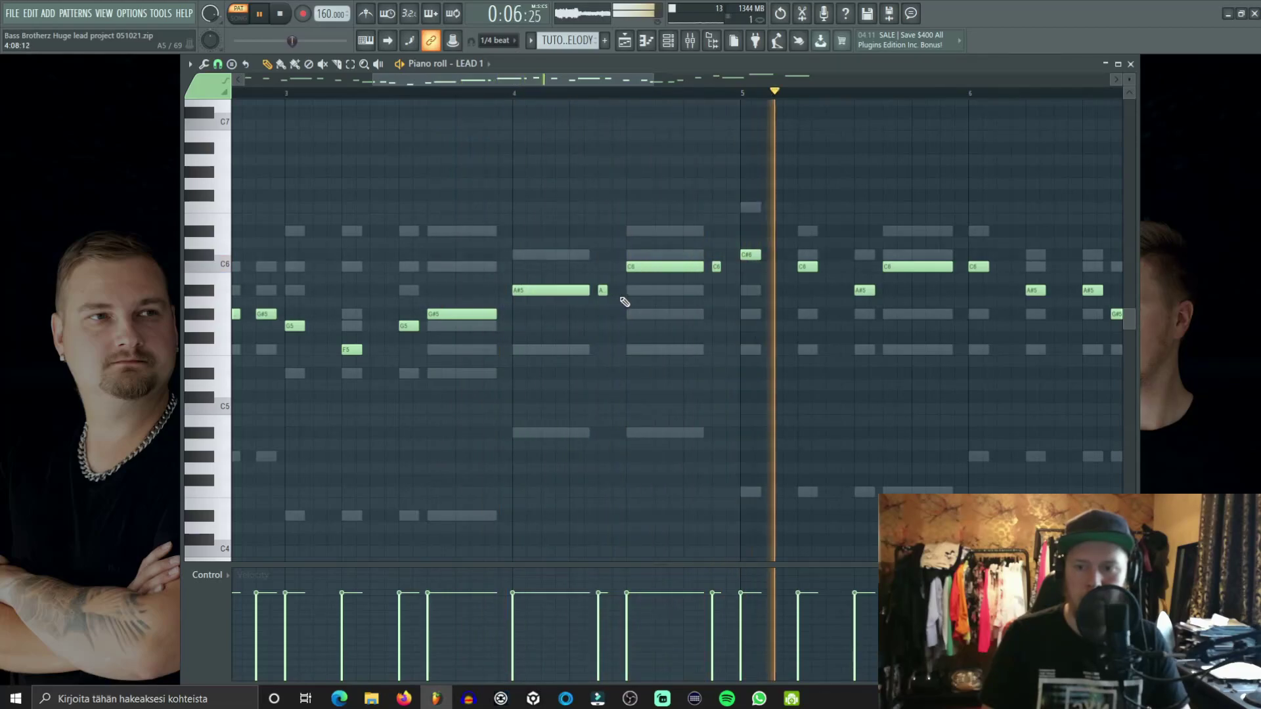
{"action": "key", "text": "space"}
{"action": "key", "text": "space"}
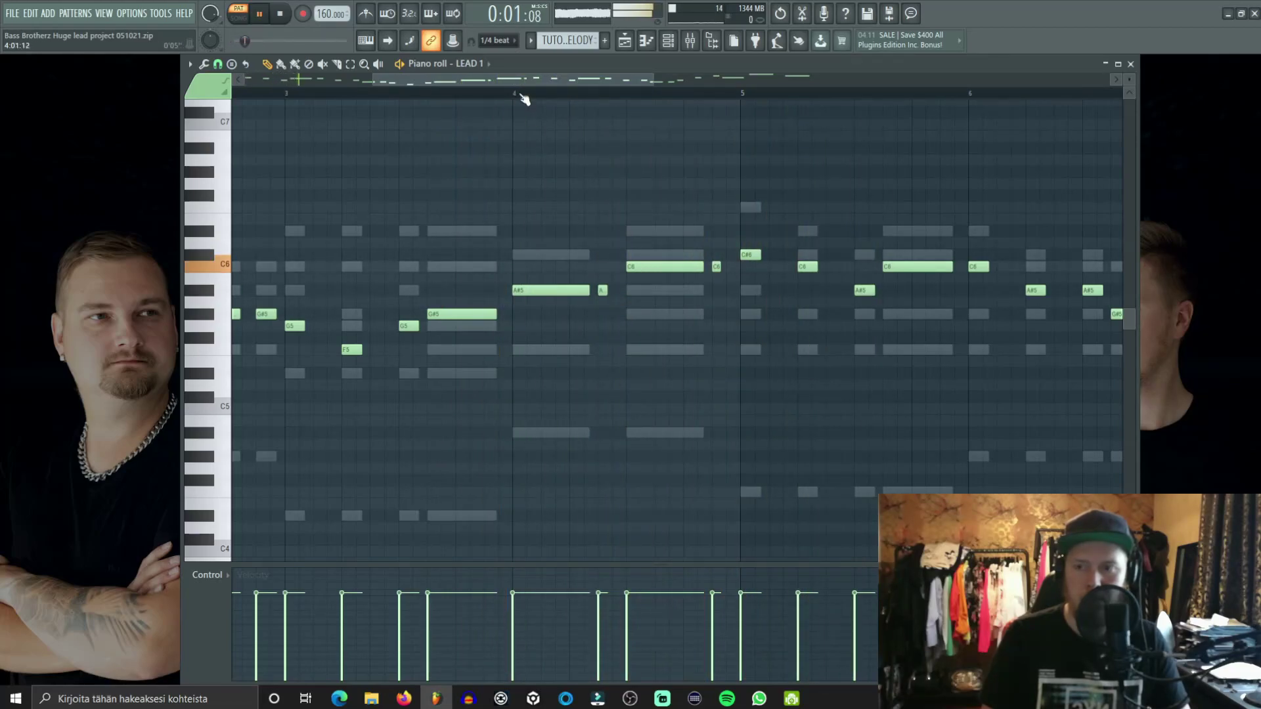
Step: Add short F6 and D#6 notes after the two long notes of bar 8 in LEAD 1 and check them in playback
{"action": "scroll", "coordinate": [525, 100], "scroll_direction": "down", "scroll_amount": 3}
{"action": "scroll", "coordinate": [797, 110], "scroll_direction": "up", "scroll_amount": 3}
{"action": "scroll", "coordinate": [796, 100], "scroll_direction": "up", "scroll_amount": 2}
{"action": "left_click", "coordinate": [766, 349]}
{"action": "left_click", "coordinate": [847, 373]}
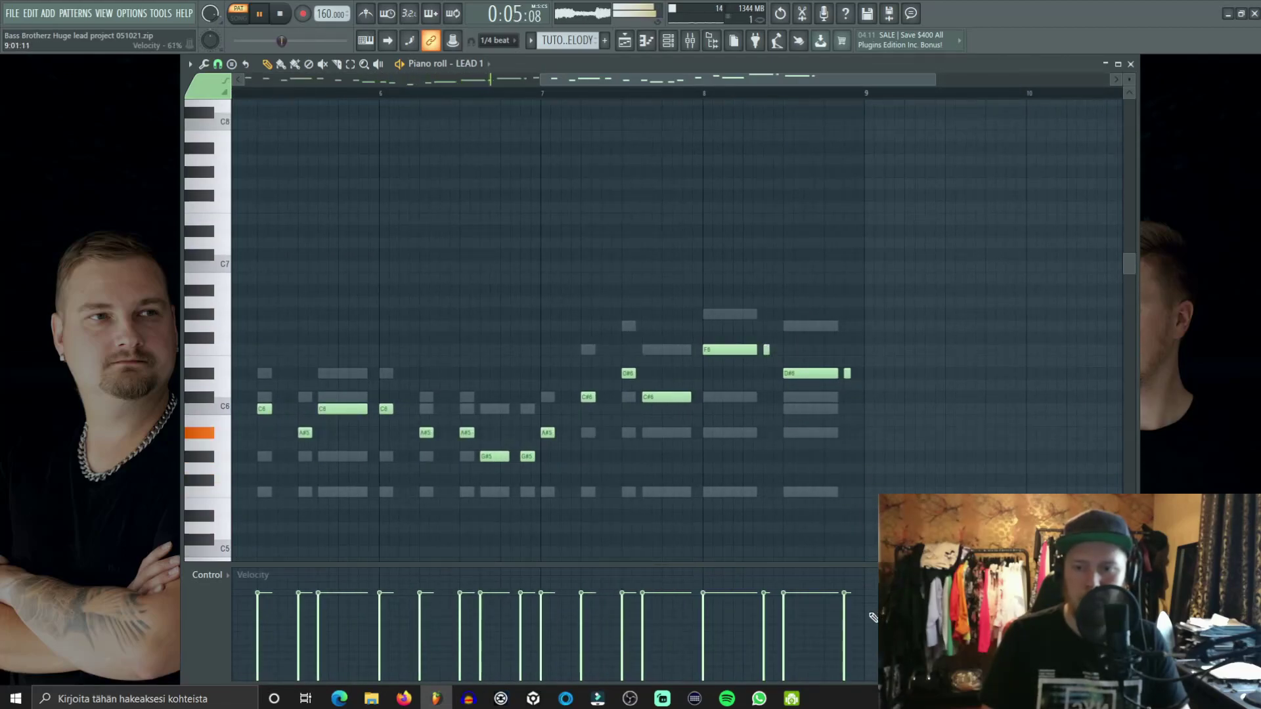
{"action": "left_click_drag", "start_coordinate": [803, 80], "coordinate": [687, 99]}
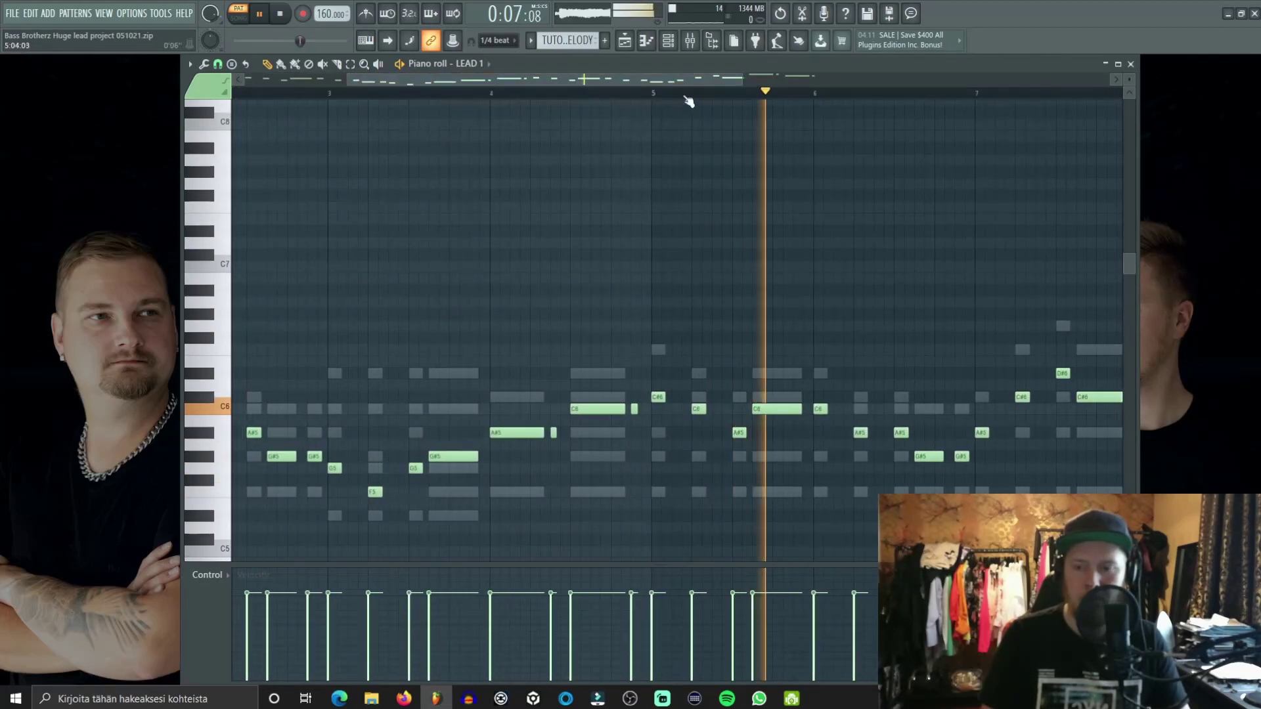
{"action": "scroll", "coordinate": [688, 98], "scroll_direction": "down", "scroll_amount": 3}
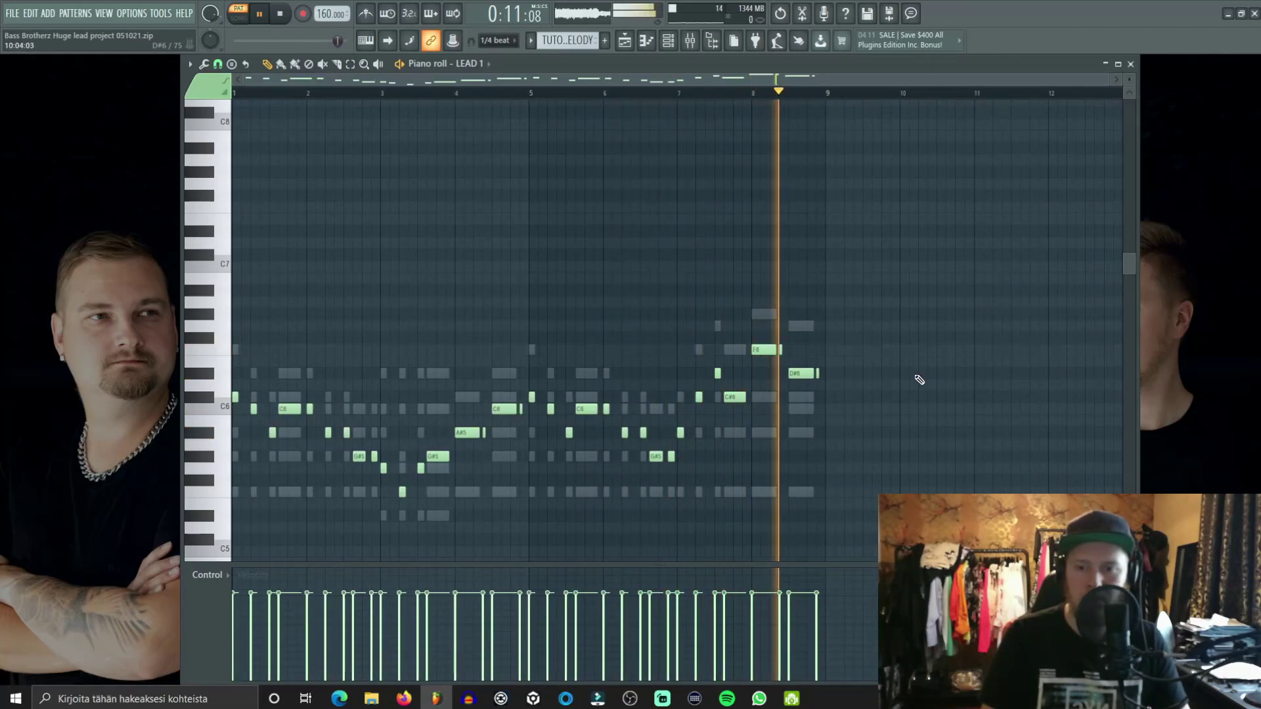
{"action": "key", "text": "space"}
Step: Play LEAD 1 from just before bar 8 and delete the short D#6 note at its end
{"action": "left_click_drag", "start_coordinate": [794, 85], "coordinate": [589, 98]}
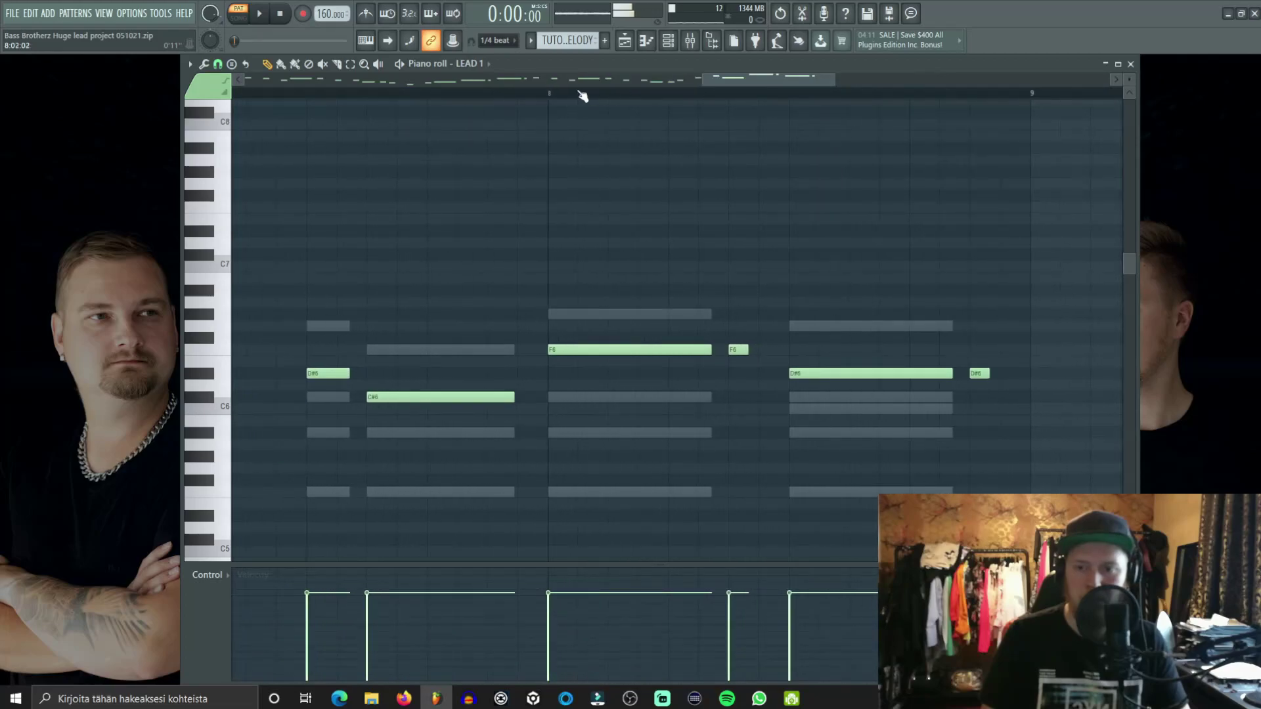
{"action": "key", "text": "space"}
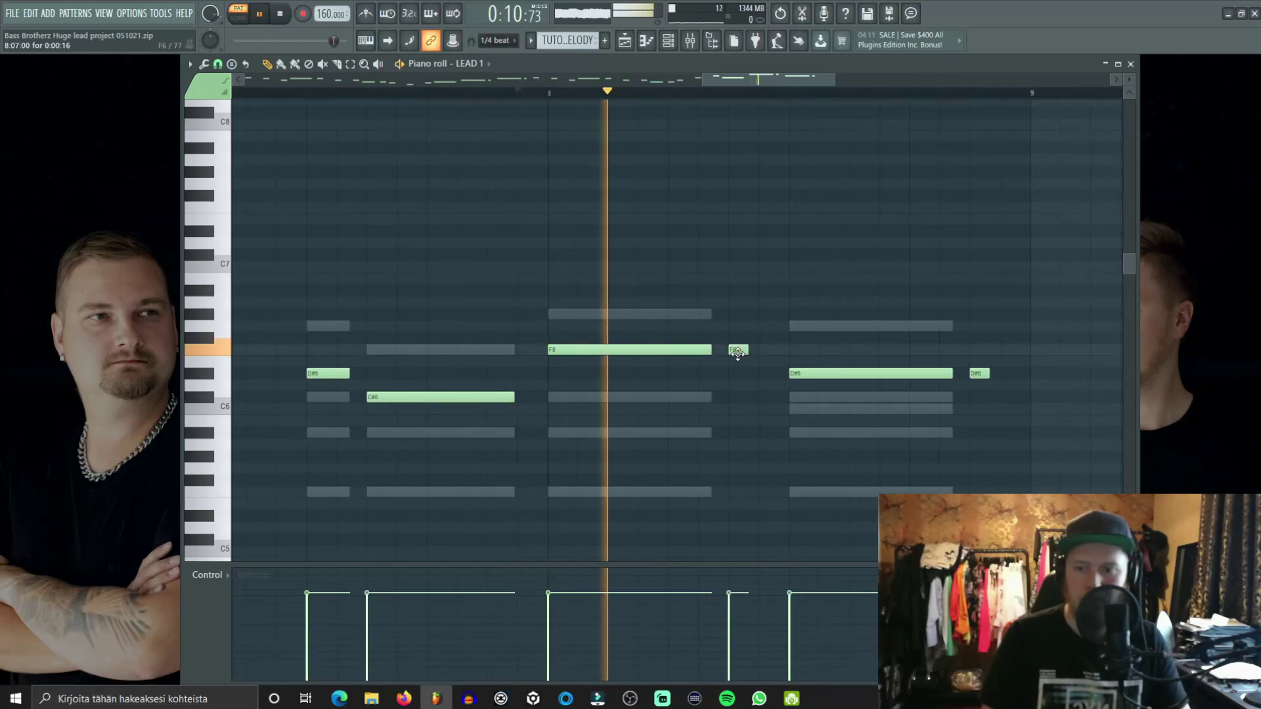
{"action": "right_click", "coordinate": [979, 373]}
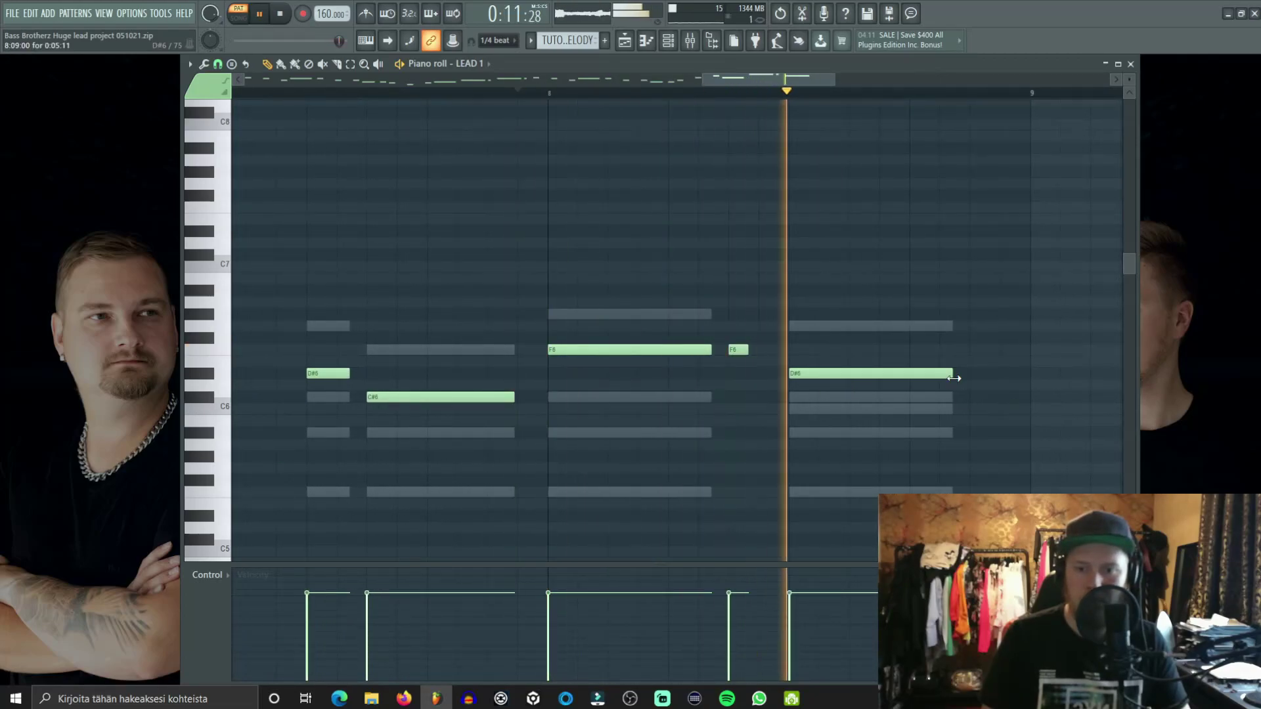
Step: Try a longer version of the short F6 note in bar 8 with playback, and shorten it again
{"action": "key", "text": "space"}
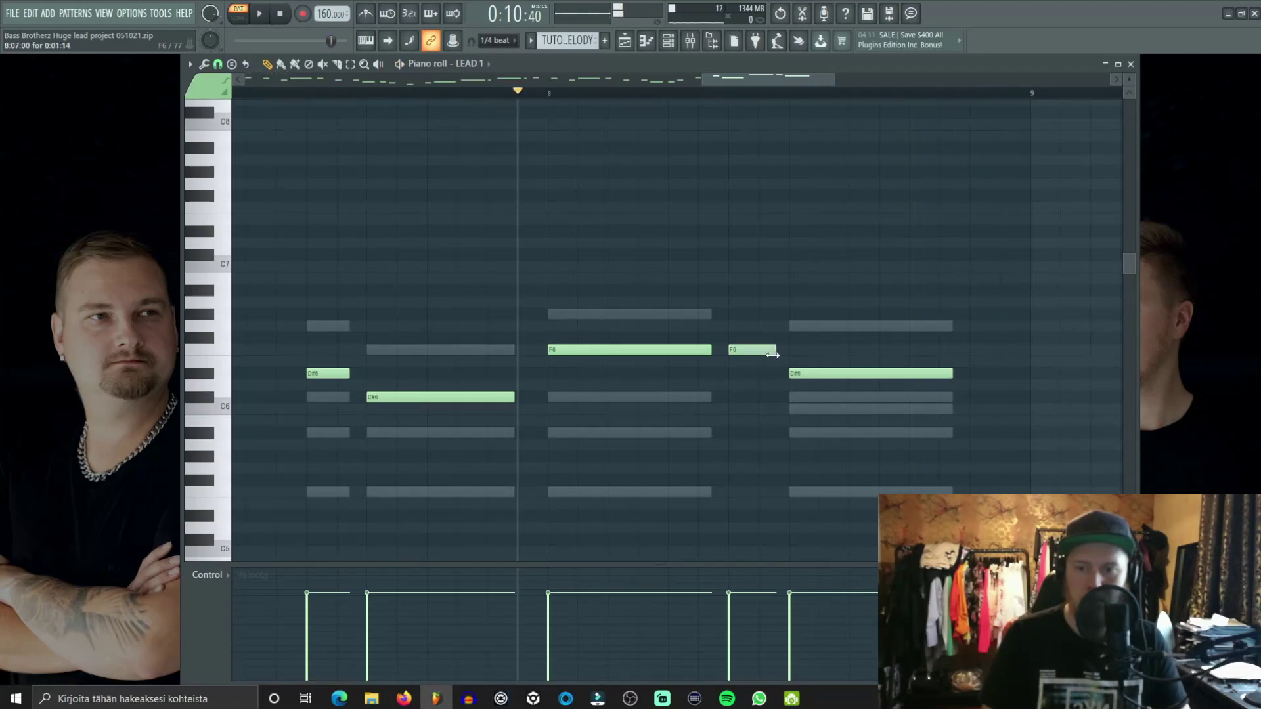
{"action": "key", "text": "space"}
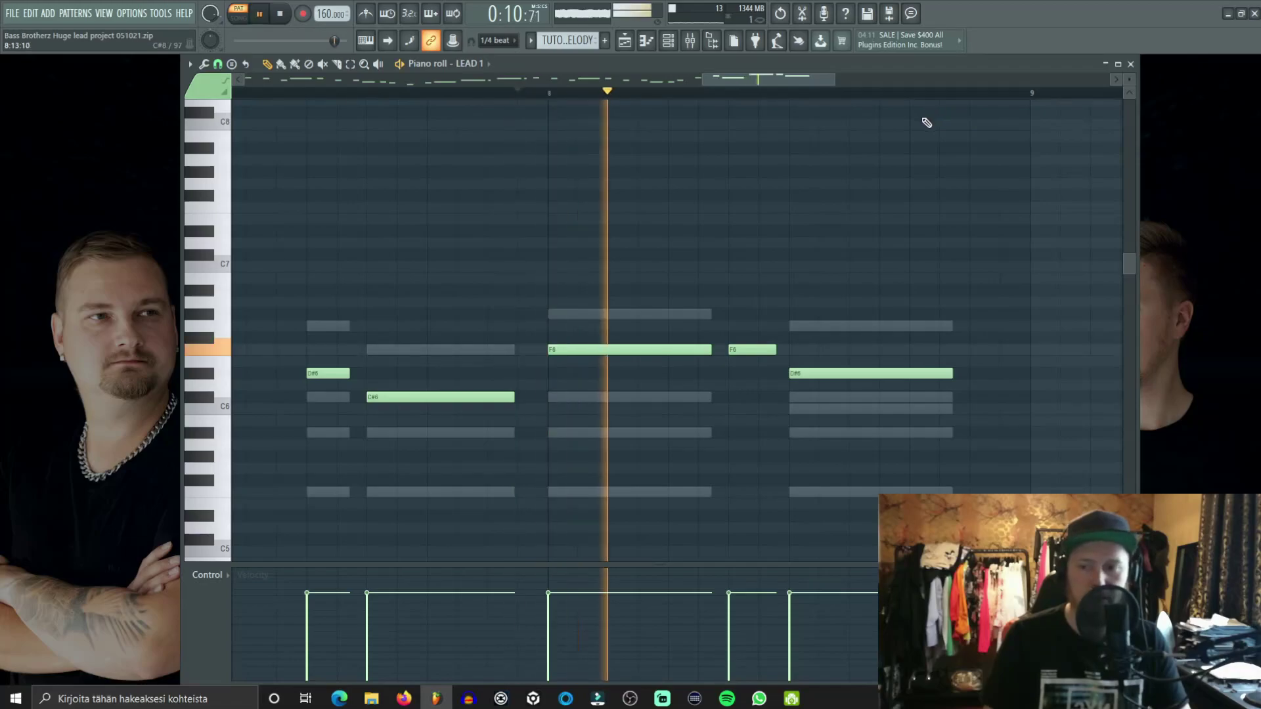
{"action": "key", "text": "space"}
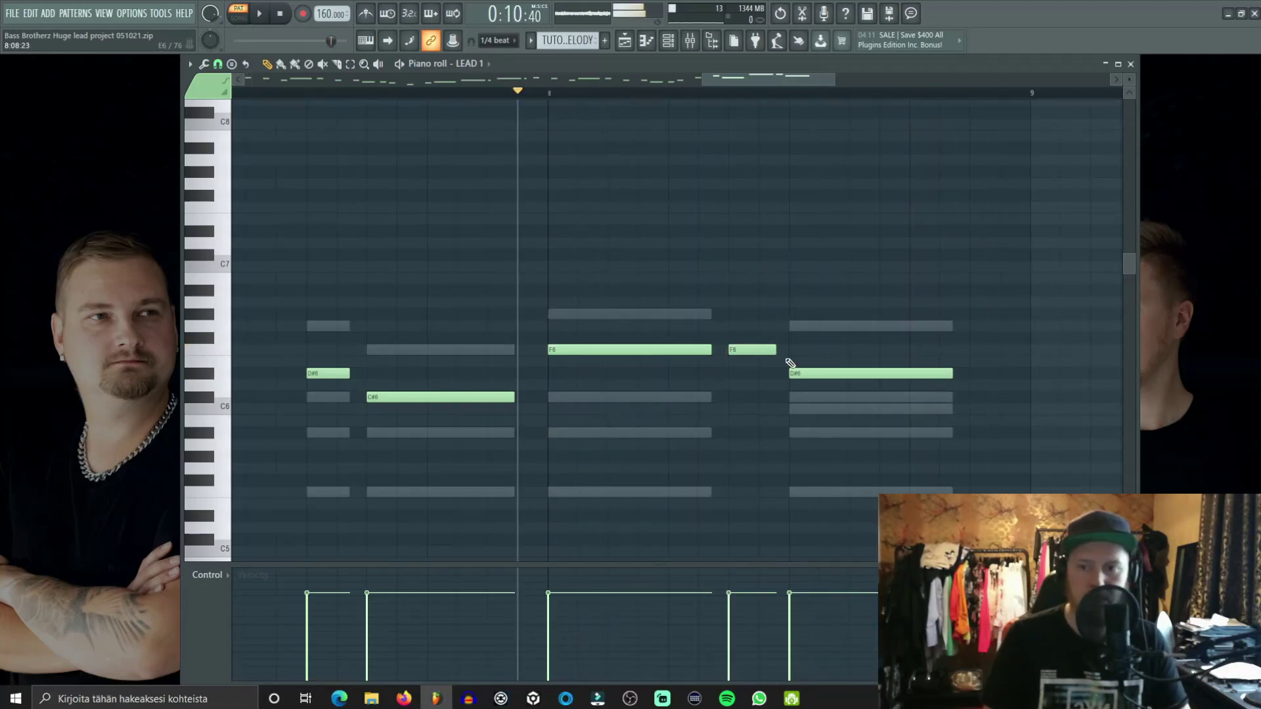
{"action": "right_click", "coordinate": [734, 352]}
{"action": "left_click", "coordinate": [732, 351]}
{"action": "key", "text": "space"}
{"action": "left_click_drag", "start_coordinate": [770, 354], "coordinate": [751, 354]}
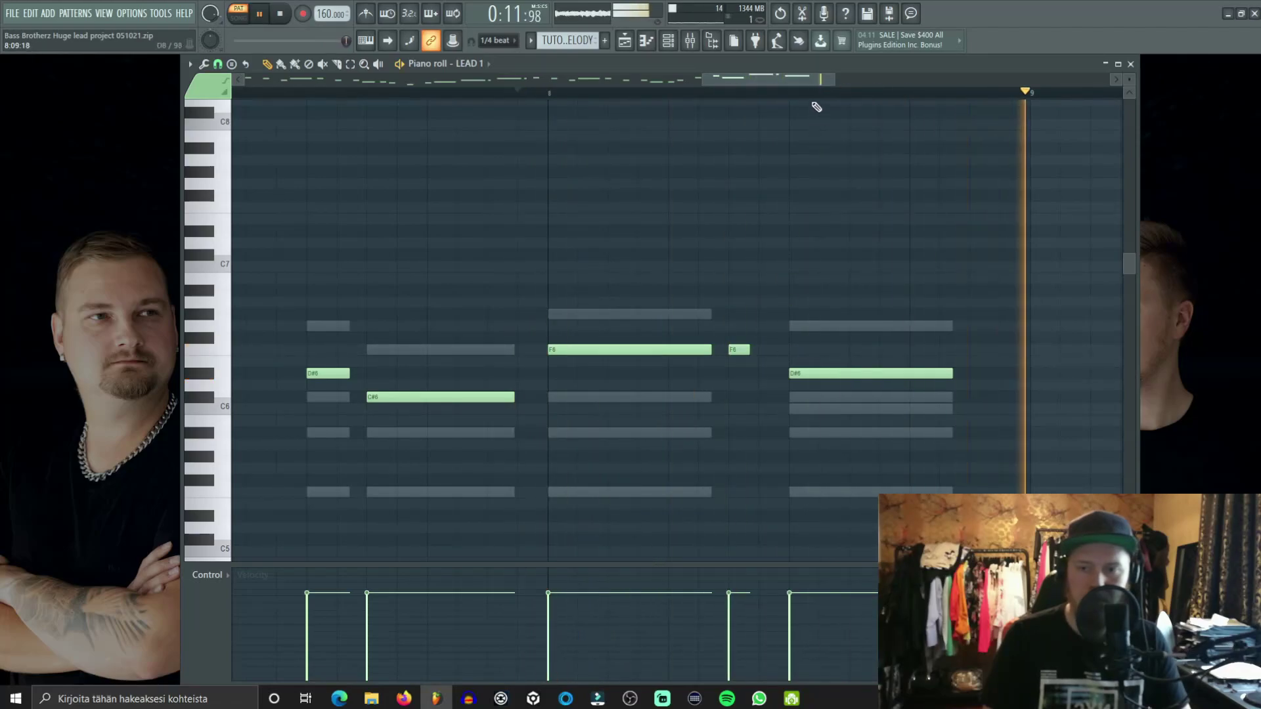
Step: In HARMONICS HIGH, add a short C#6 after bar 4's first long note and a short D#6 after its second
{"action": "scroll", "coordinate": [816, 105], "scroll_direction": "down", "scroll_amount": 6}
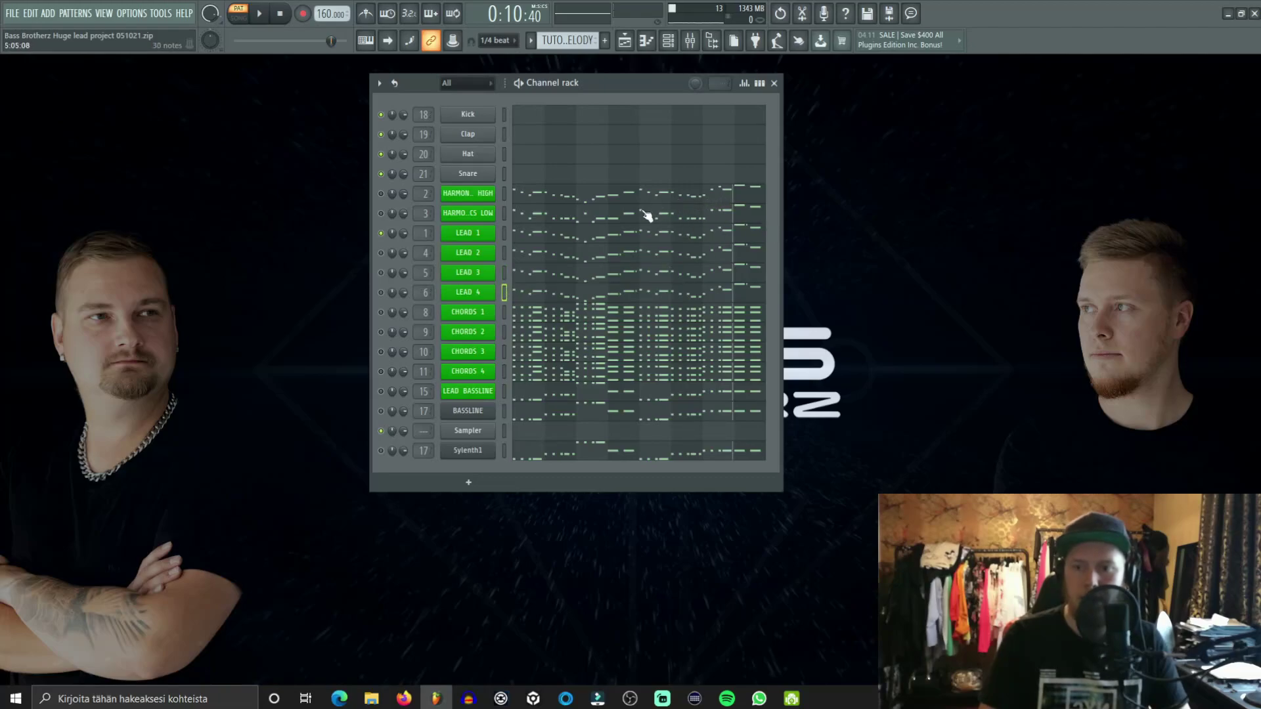
{"action": "left_click", "coordinate": [729, 196]}
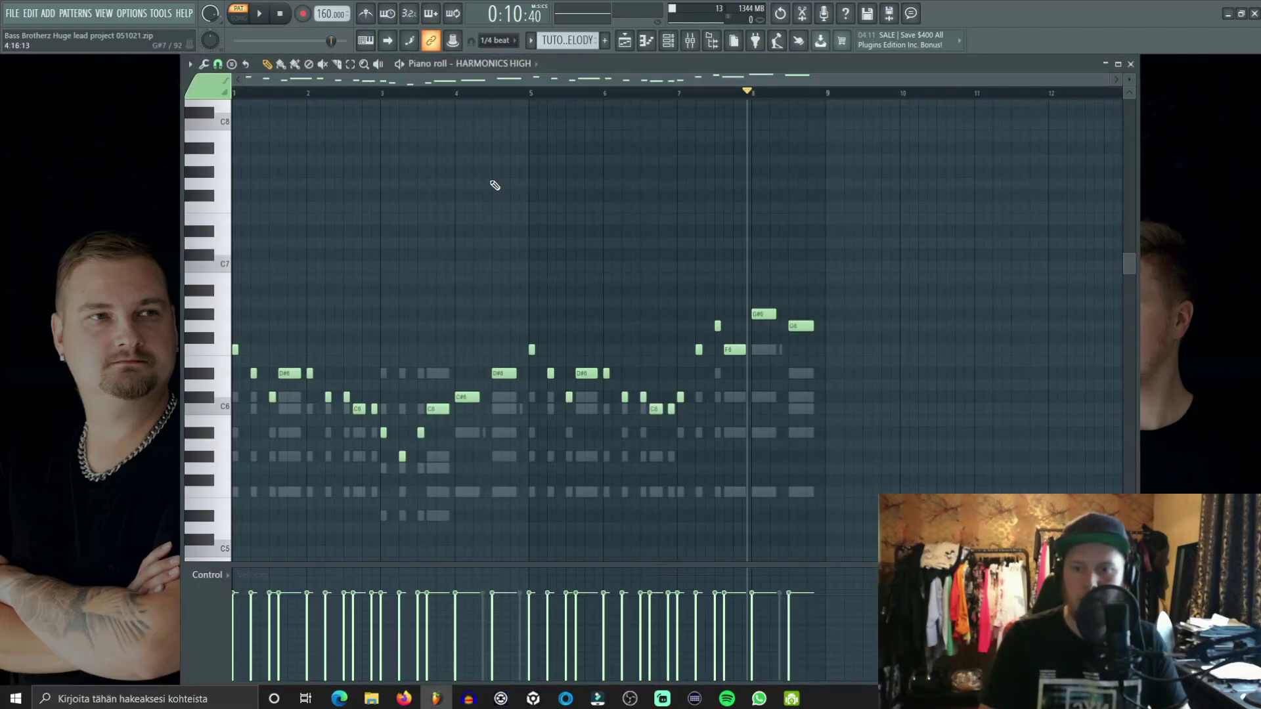
{"action": "scroll", "coordinate": [368, 105], "scroll_direction": "up", "scroll_amount": 2}
{"action": "scroll", "coordinate": [383, 97], "scroll_direction": "up", "scroll_amount": 5}
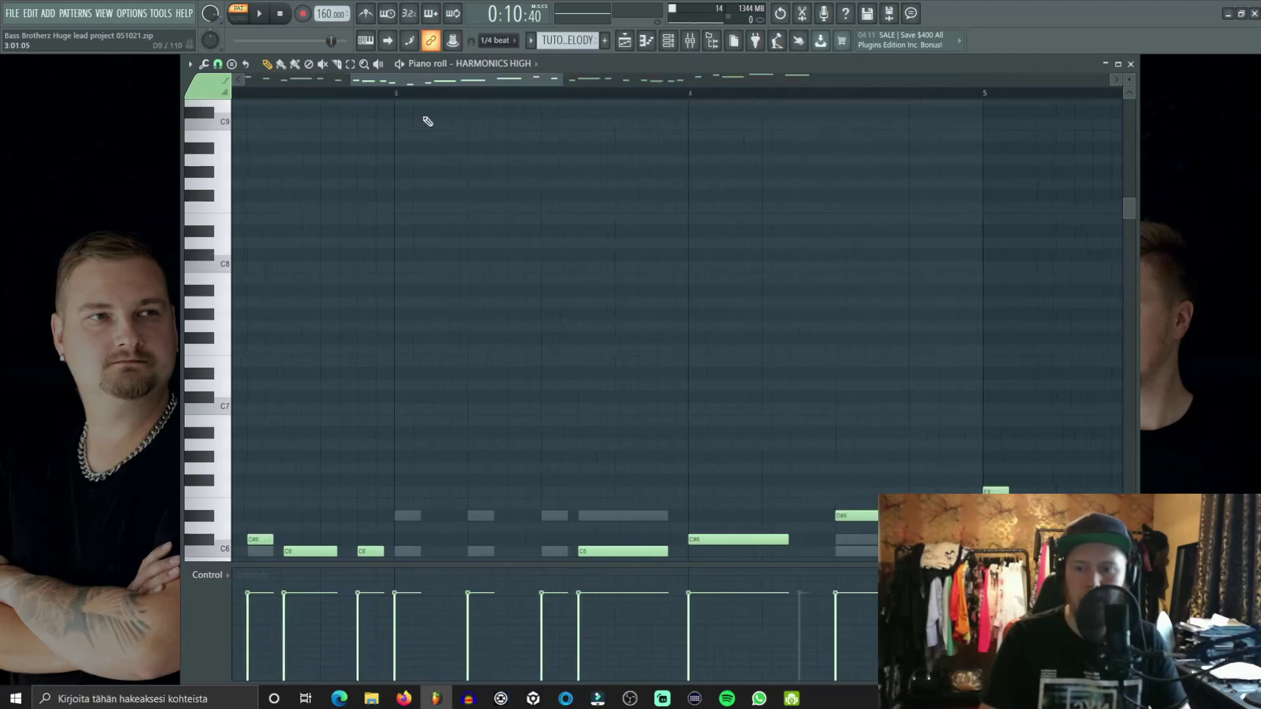
{"action": "scroll", "coordinate": [1005, 364], "scroll_direction": "down", "scroll_amount": 3}
{"action": "left_click", "coordinate": [962, 340]}
{"action": "left_click_drag", "start_coordinate": [962, 340], "coordinate": [964, 302]}
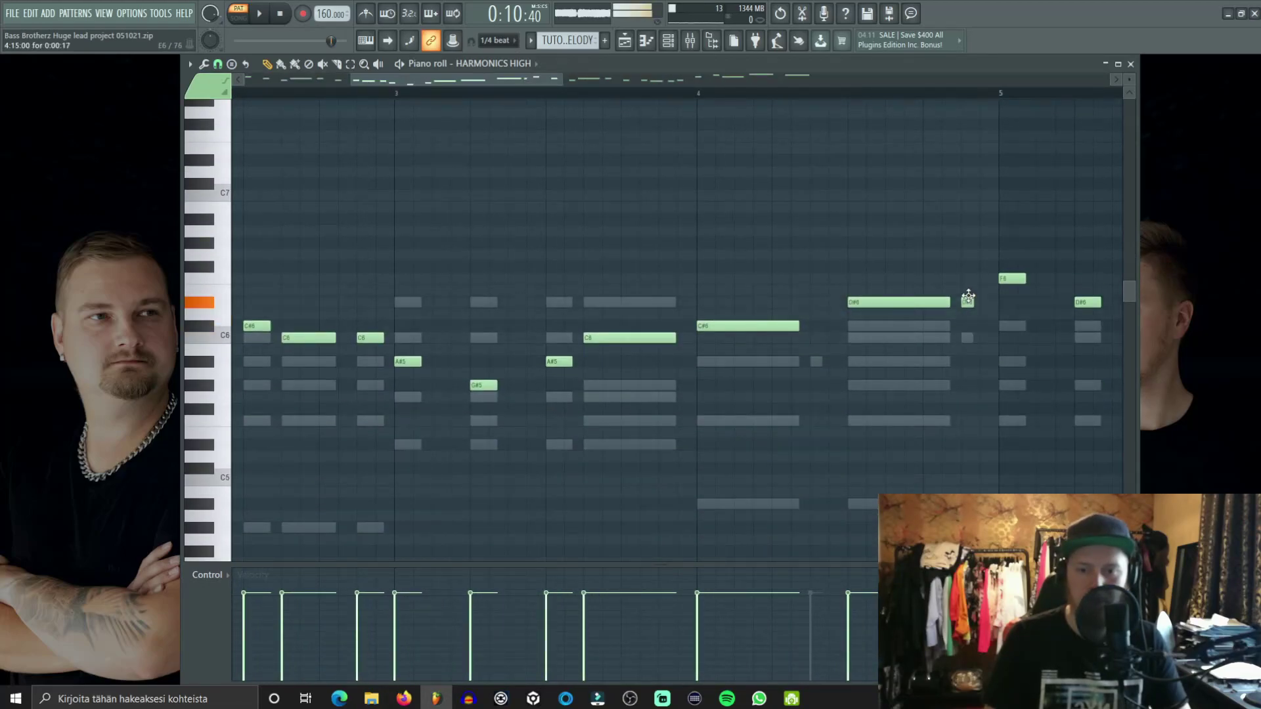
{"action": "scroll", "coordinate": [788, 99], "scroll_direction": "down", "scroll_amount": 1}
{"action": "left_click", "coordinate": [814, 326]}
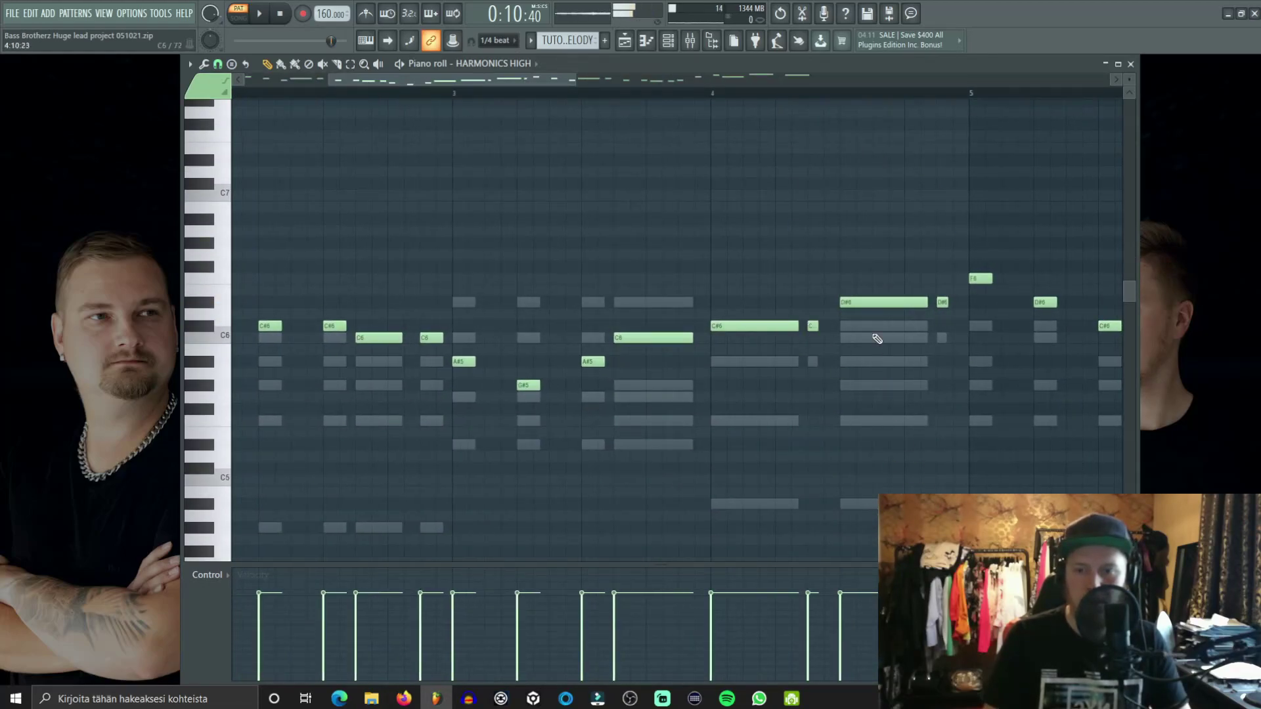
Step: Add a short G#6 note after the first long note of bar 8 in HARMONICS HIGH
{"action": "scroll", "coordinate": [750, 104], "scroll_direction": "down", "scroll_amount": 2}
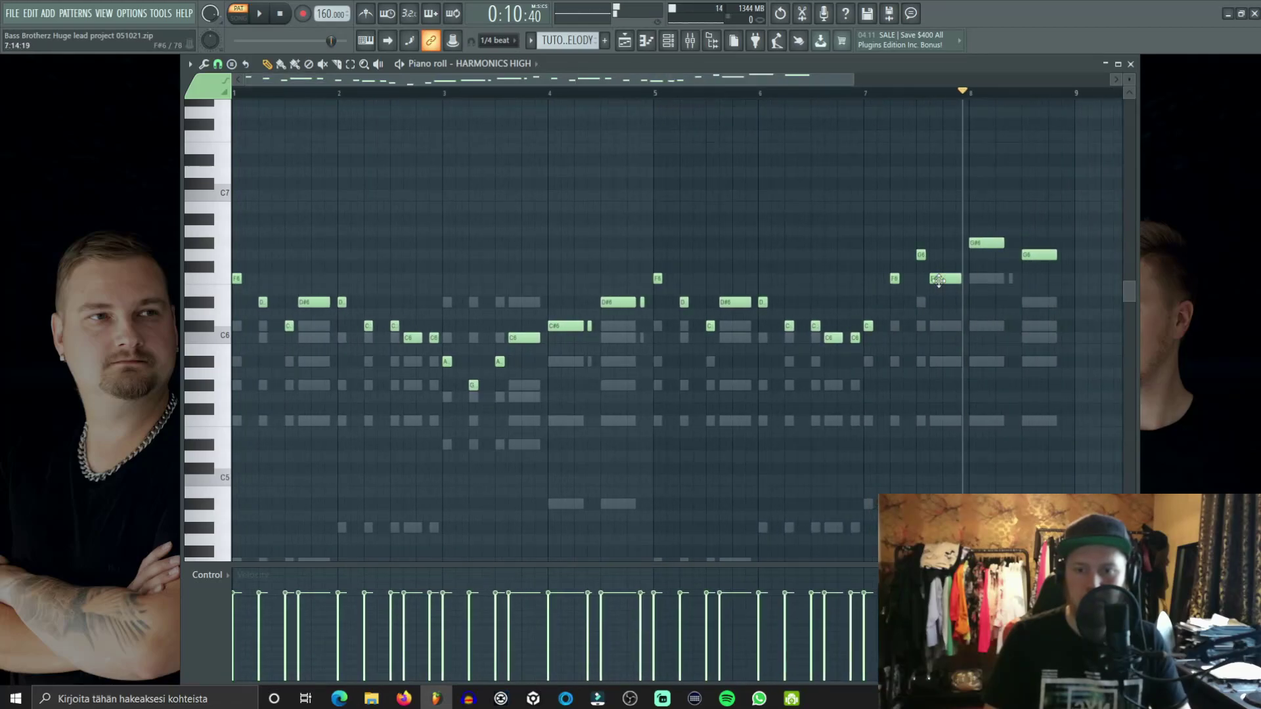
{"action": "scroll", "coordinate": [1024, 262], "scroll_direction": "up", "scroll_amount": 3}
{"action": "scroll", "coordinate": [1033, 107], "scroll_direction": "up", "scroll_amount": 3}
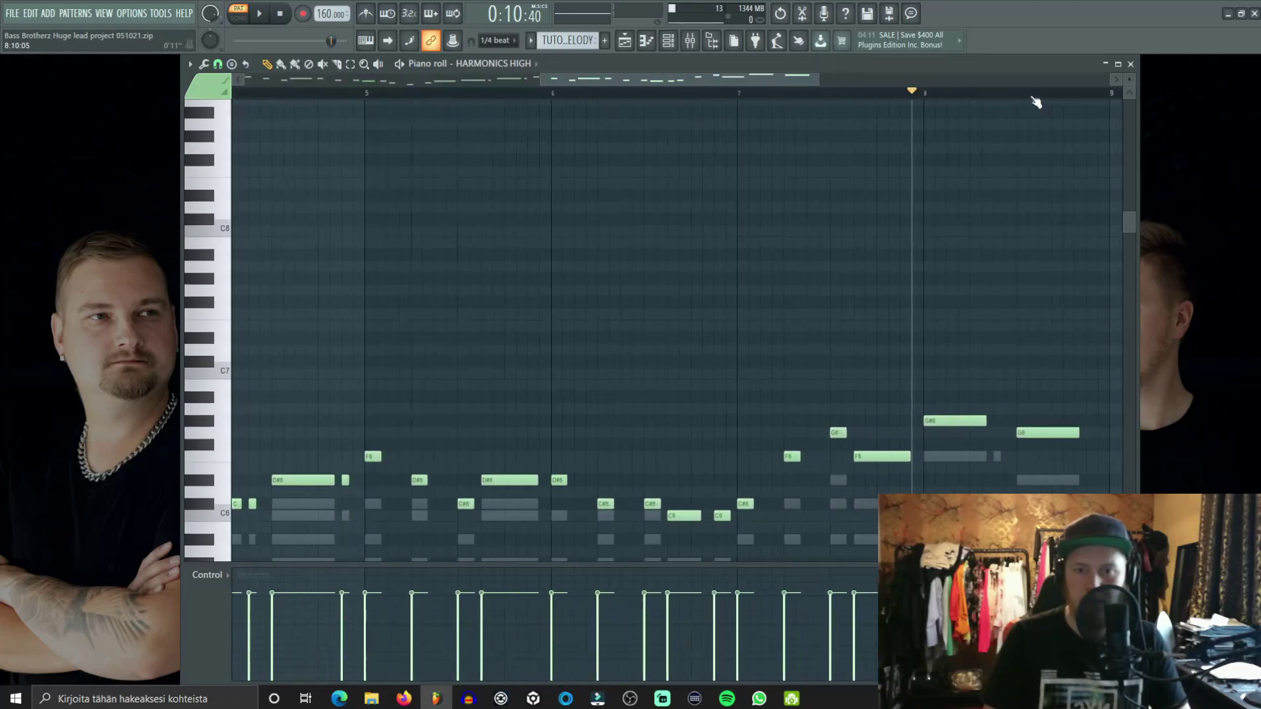
{"action": "left_click", "coordinate": [957, 432]}
{"action": "mouse_move", "coordinate": [957, 432]}
{"action": "left_mouse_down"}
{"action": "mouse_move", "coordinate": [958, 408]}
{"action": "mouse_move", "coordinate": [959, 420]}
{"action": "left_mouse_up"}
{"action": "scroll", "coordinate": [934, 92], "scroll_direction": "down", "scroll_amount": 4}
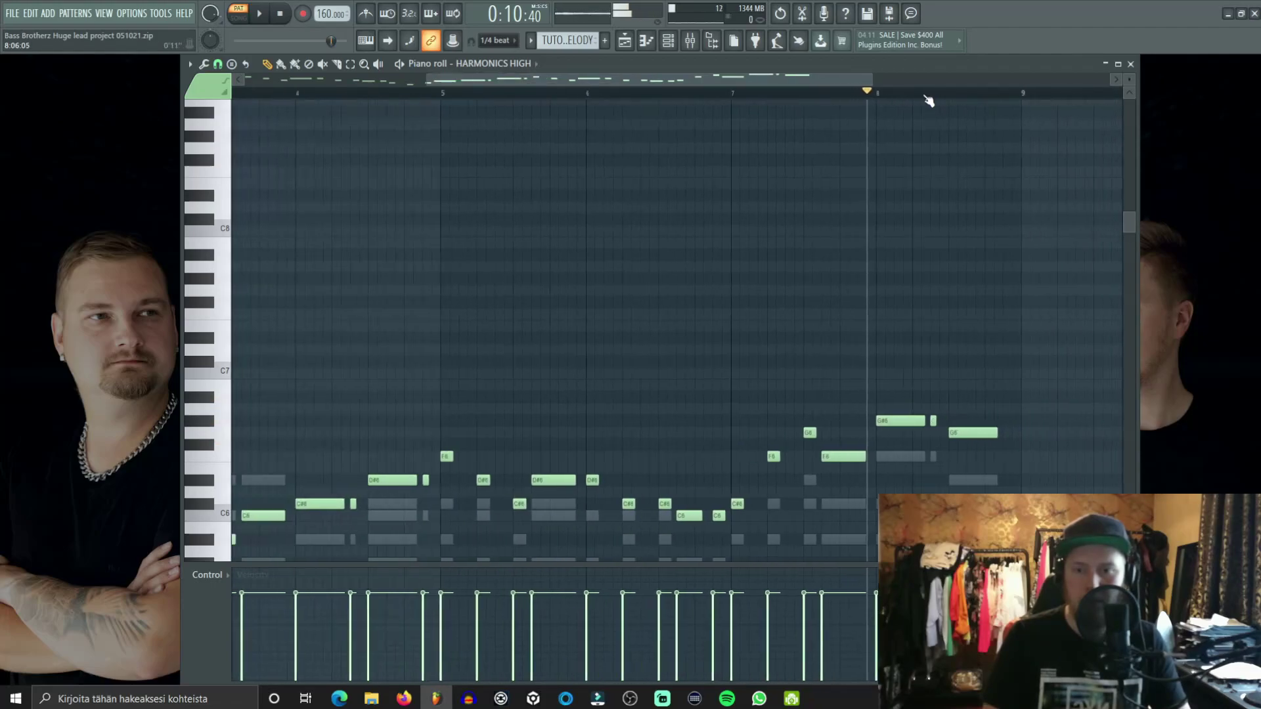
Step: Close the HARMONICS HIGH notes, unmute that channel, and play it together with LEAD 1
{"action": "scroll", "coordinate": [924, 388], "scroll_direction": "down", "scroll_amount": 4}
{"action": "left_click", "coordinate": [1130, 64]}
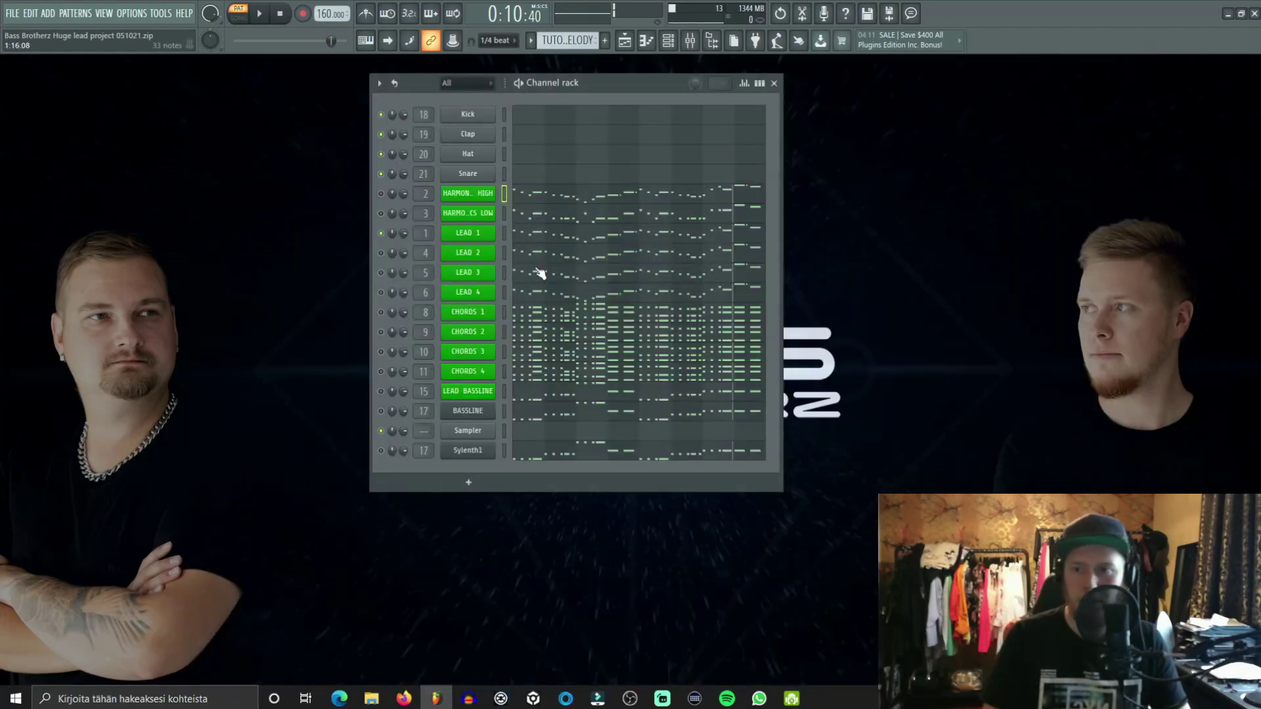
{"action": "left_click", "coordinate": [381, 194]}
{"action": "key", "text": "space"}
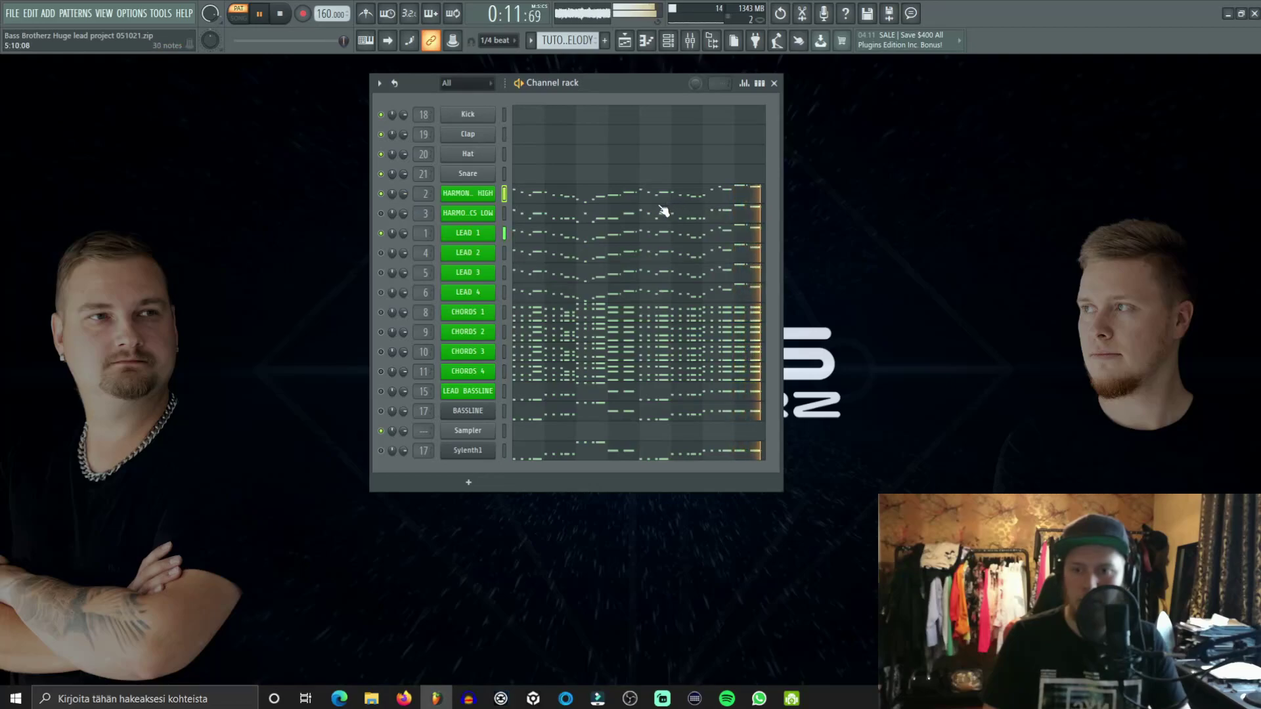
Step: In HARMONICS LOW, add a short F5 after bar 4's first long note and a short G#5 after its second
{"action": "left_click", "coordinate": [609, 211]}
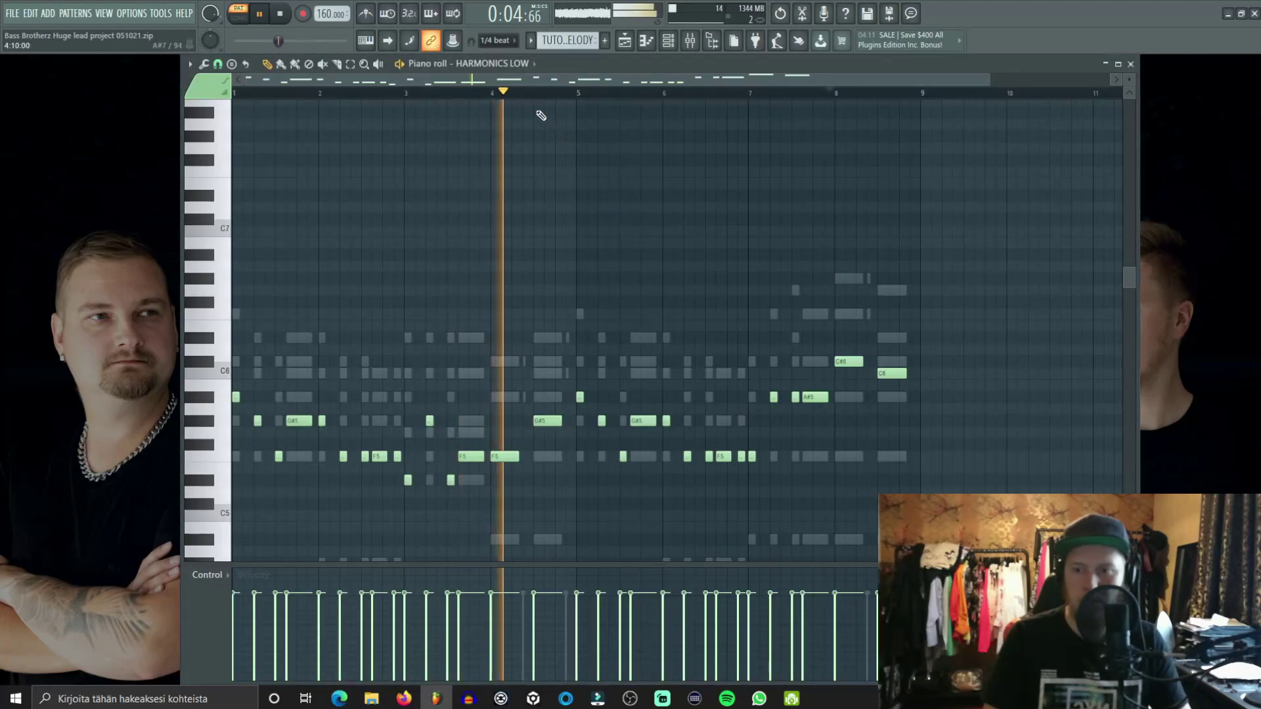
{"action": "scroll", "coordinate": [518, 96], "scroll_direction": "up", "scroll_amount": 4}
{"action": "scroll", "coordinate": [582, 407], "scroll_direction": "down", "scroll_amount": 5}
{"action": "key", "text": "space"}
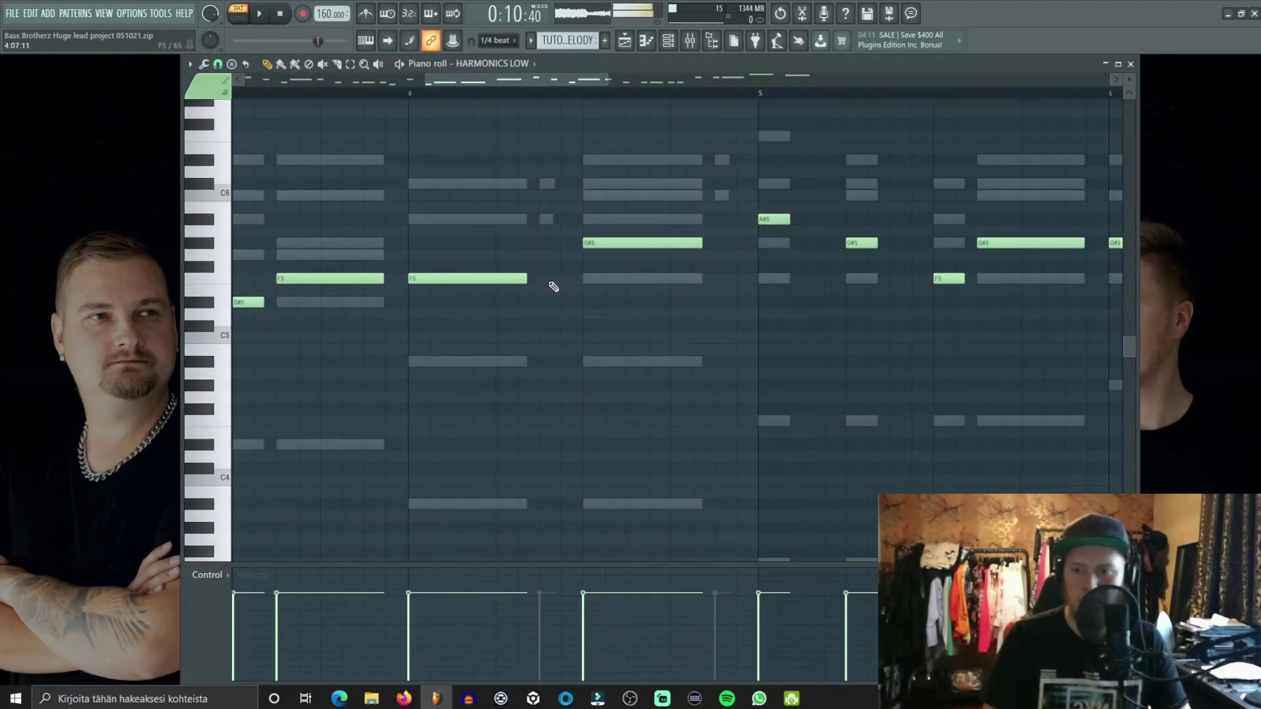
{"action": "left_click", "coordinate": [548, 279]}
{"action": "left_click", "coordinate": [723, 245]}
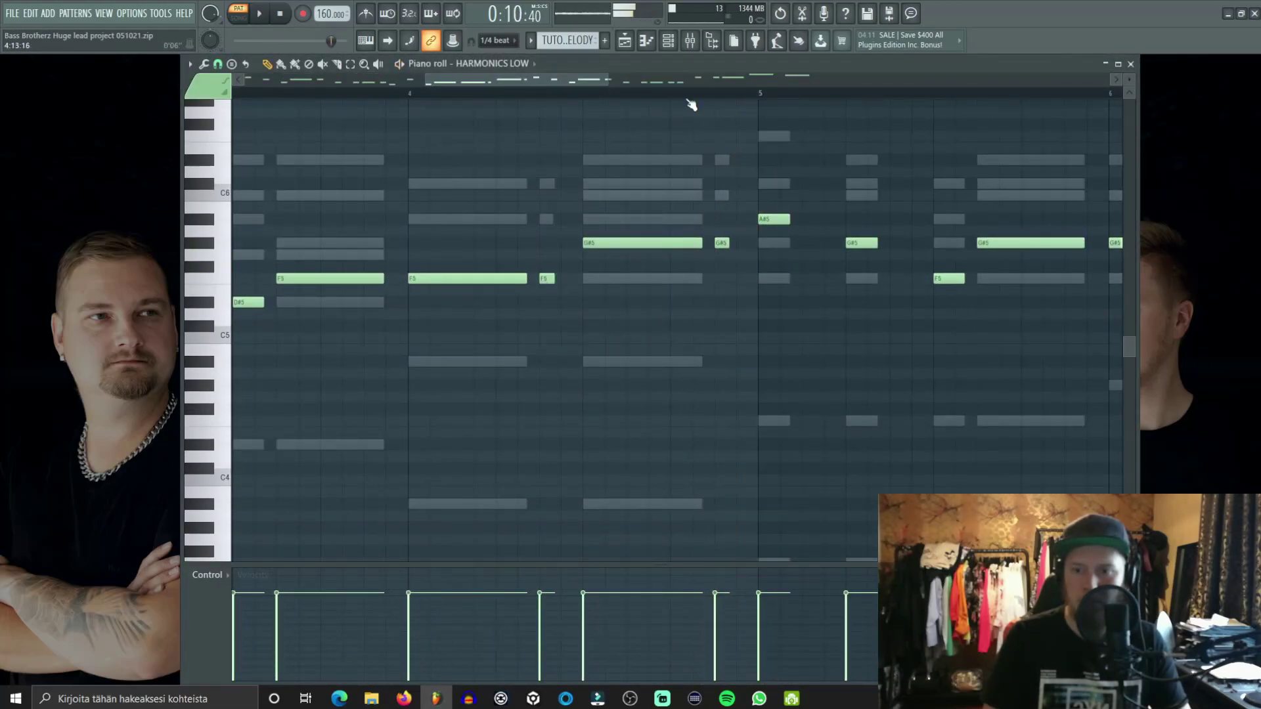
Step: Check bar 8 of HARMONICS LOW, close its notes, unmute the channel, and play it together with HARMONICS HIGH and LEAD 1
{"action": "scroll", "coordinate": [754, 95], "scroll_direction": "down", "scroll_amount": 3}
{"action": "scroll", "coordinate": [782, 100], "scroll_direction": "up", "scroll_amount": 2}
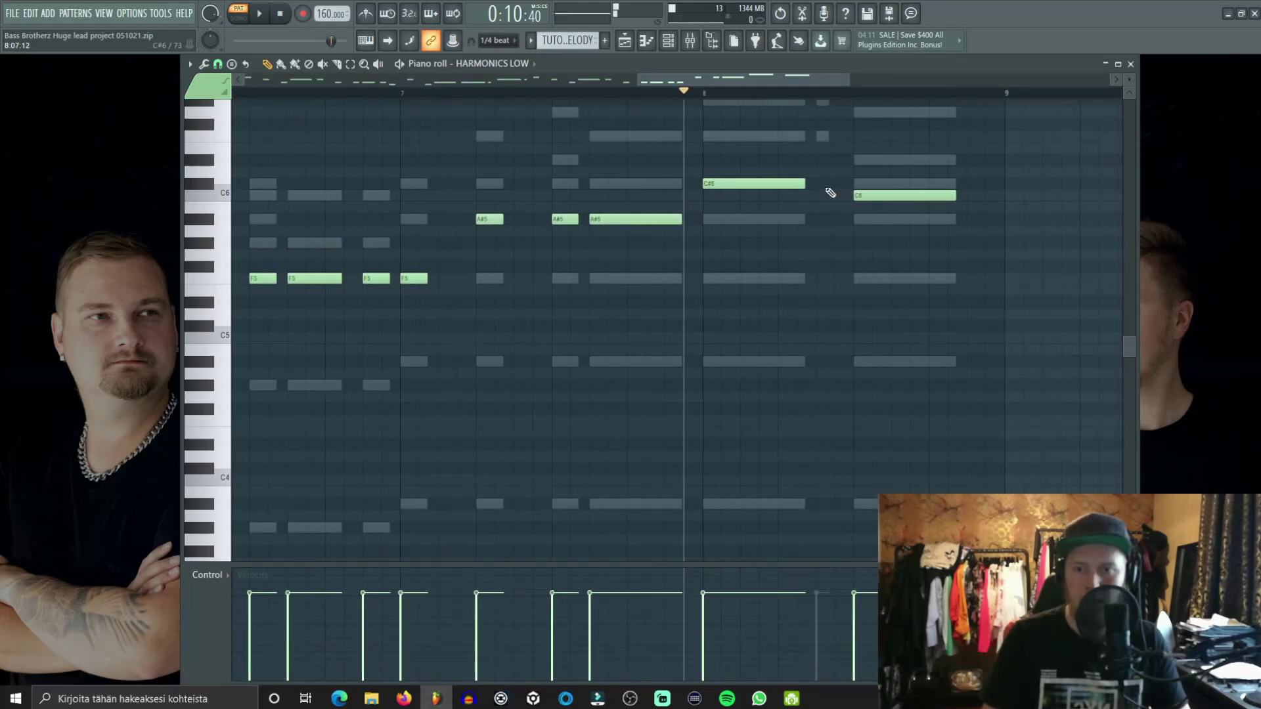
{"action": "left_click", "coordinate": [1131, 64]}
{"action": "left_click", "coordinate": [380, 213]}
{"action": "key", "text": "space"}
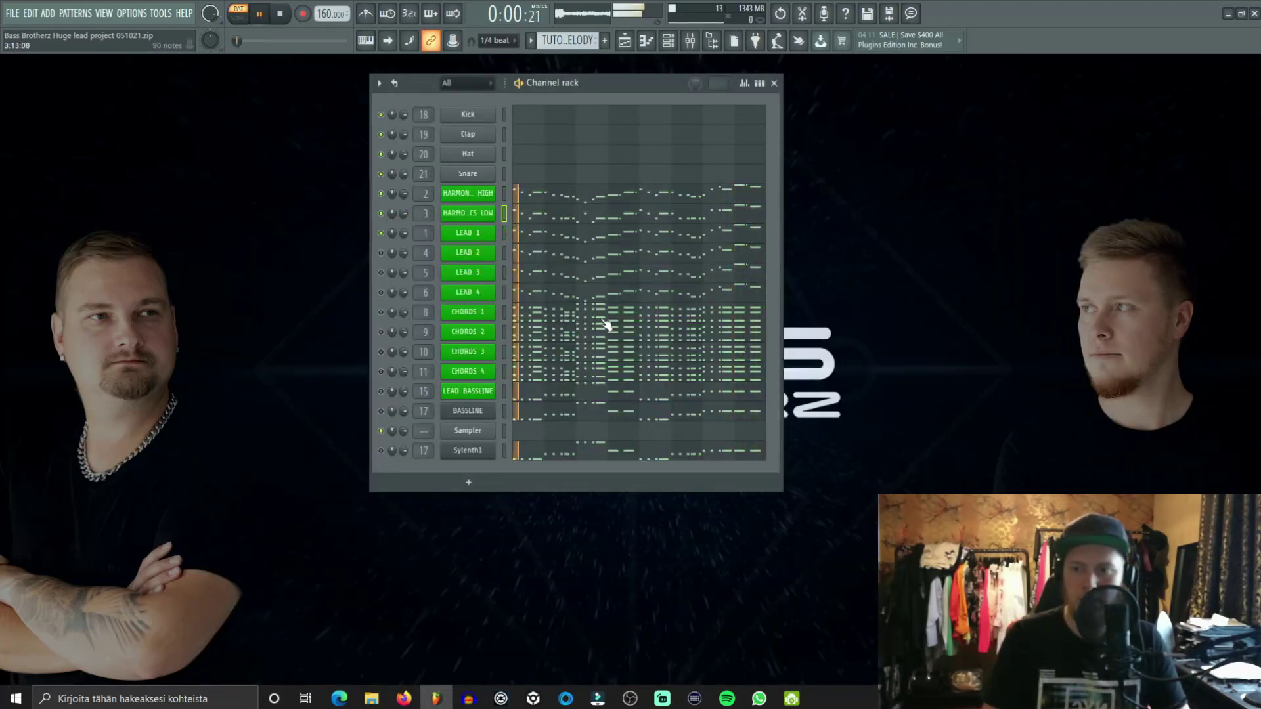
{"action": "key", "text": "space"}
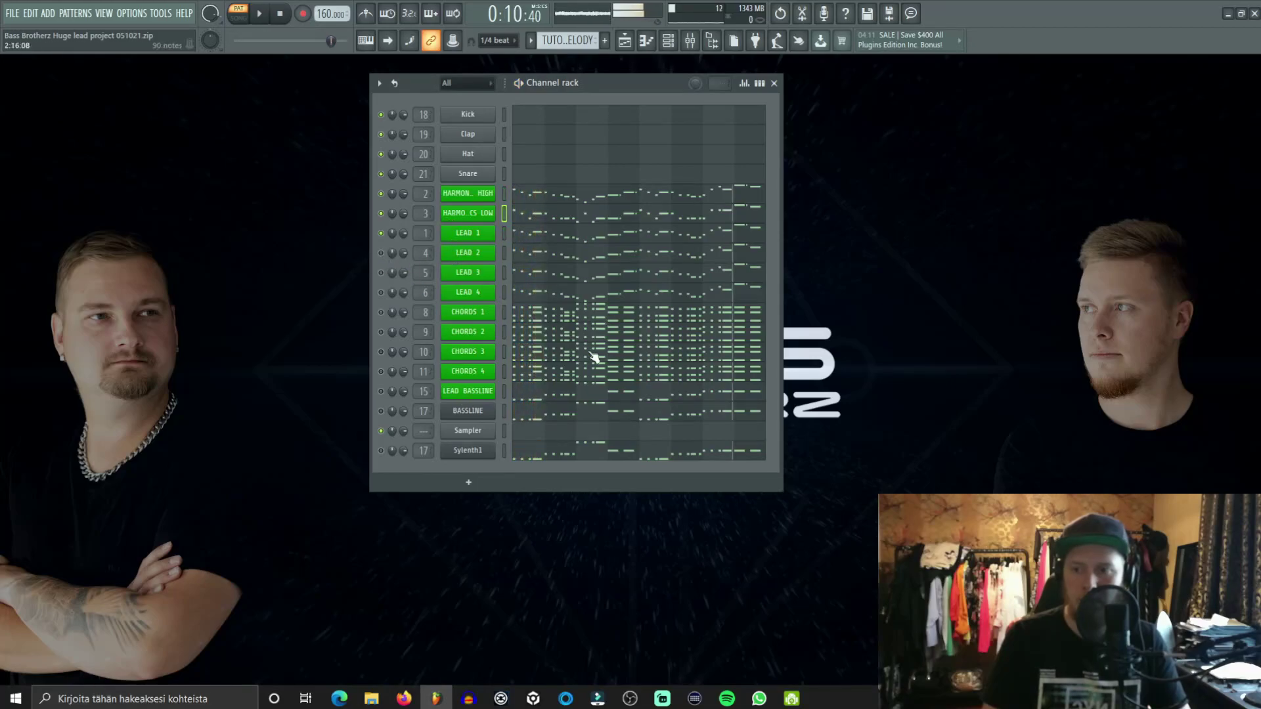
Step: In CHORDS 1, add short C#6, A#5 and F5 chords after both long chords of bar 4
{"action": "left_click", "coordinate": [591, 315]}
{"action": "scroll", "coordinate": [653, 80], "scroll_direction": "right", "scroll_amount": 4}
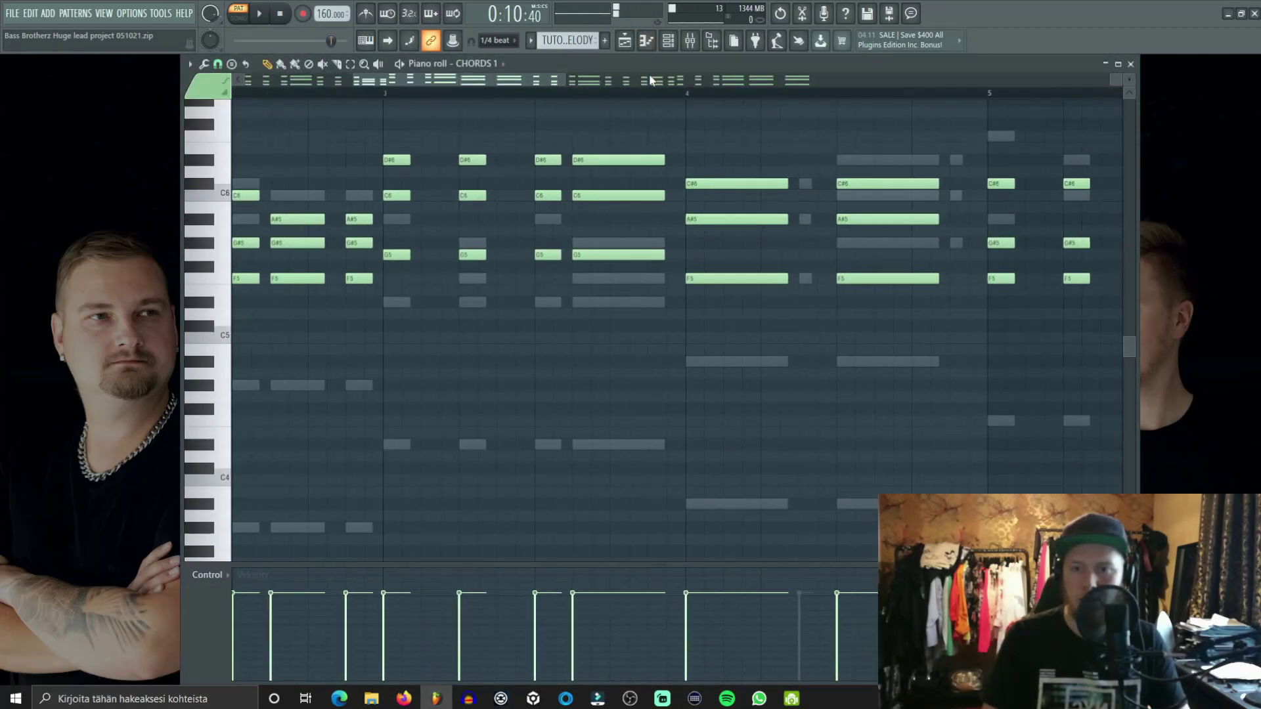
{"action": "left_click", "coordinate": [805, 184]}
{"action": "left_click", "coordinate": [805, 219]}
{"action": "left_click", "coordinate": [805, 279]}
{"action": "left_click", "coordinate": [956, 184]}
{"action": "left_click", "coordinate": [956, 219]}
{"action": "left_click", "coordinate": [956, 279]}
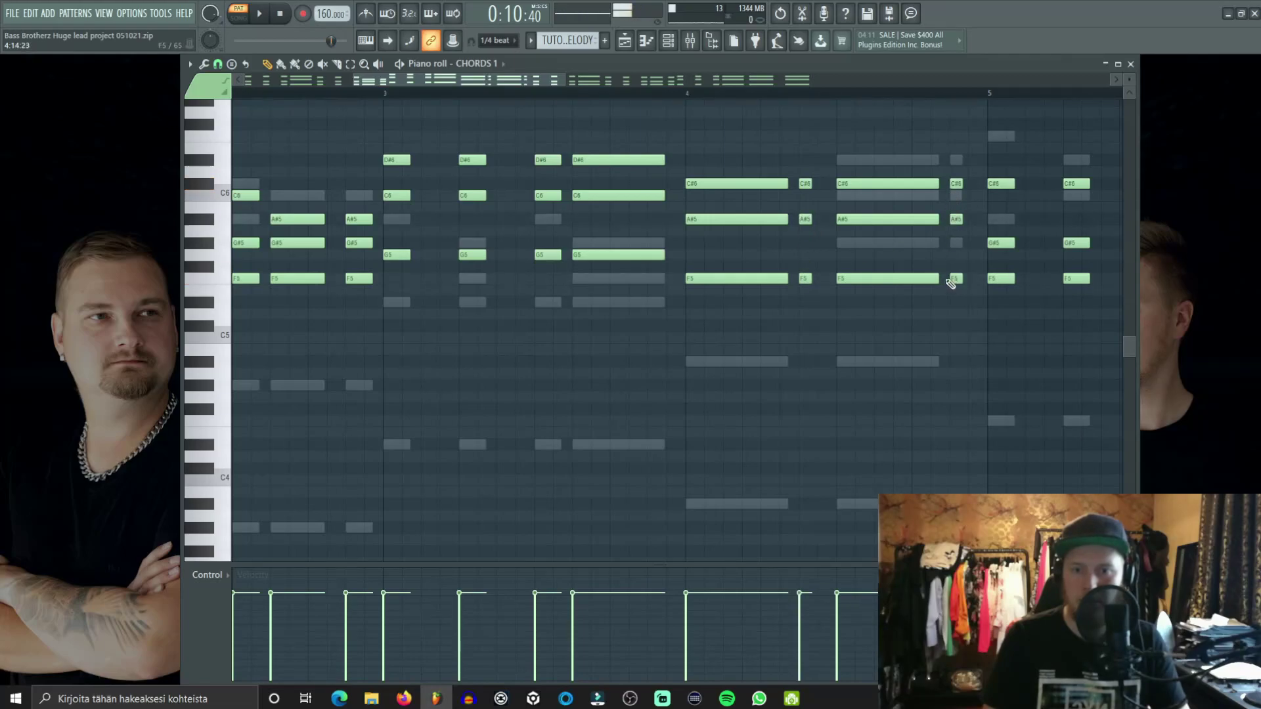
Step: Add a short C#6, A#5 and F5 chord after bar 8's first long chord in CHORDS 1, and close its notes
{"action": "left_click_drag", "start_coordinate": [566, 79], "coordinate": [878, 83]}
{"action": "left_click", "coordinate": [619, 183]}
{"action": "left_click", "coordinate": [620, 219]}
{"action": "left_click", "coordinate": [619, 278]}
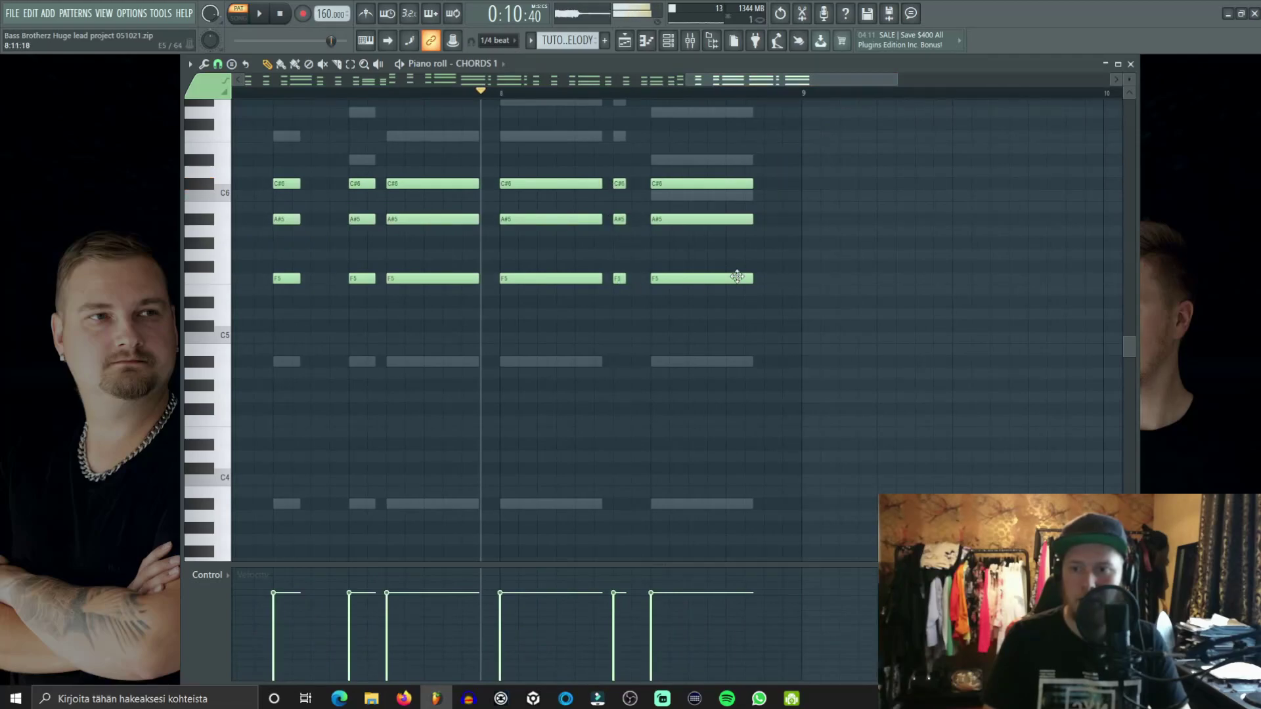
{"action": "scroll", "coordinate": [854, 211], "scroll_direction": "up", "scroll_amount": 1}
{"action": "left_click", "coordinate": [1130, 64]}
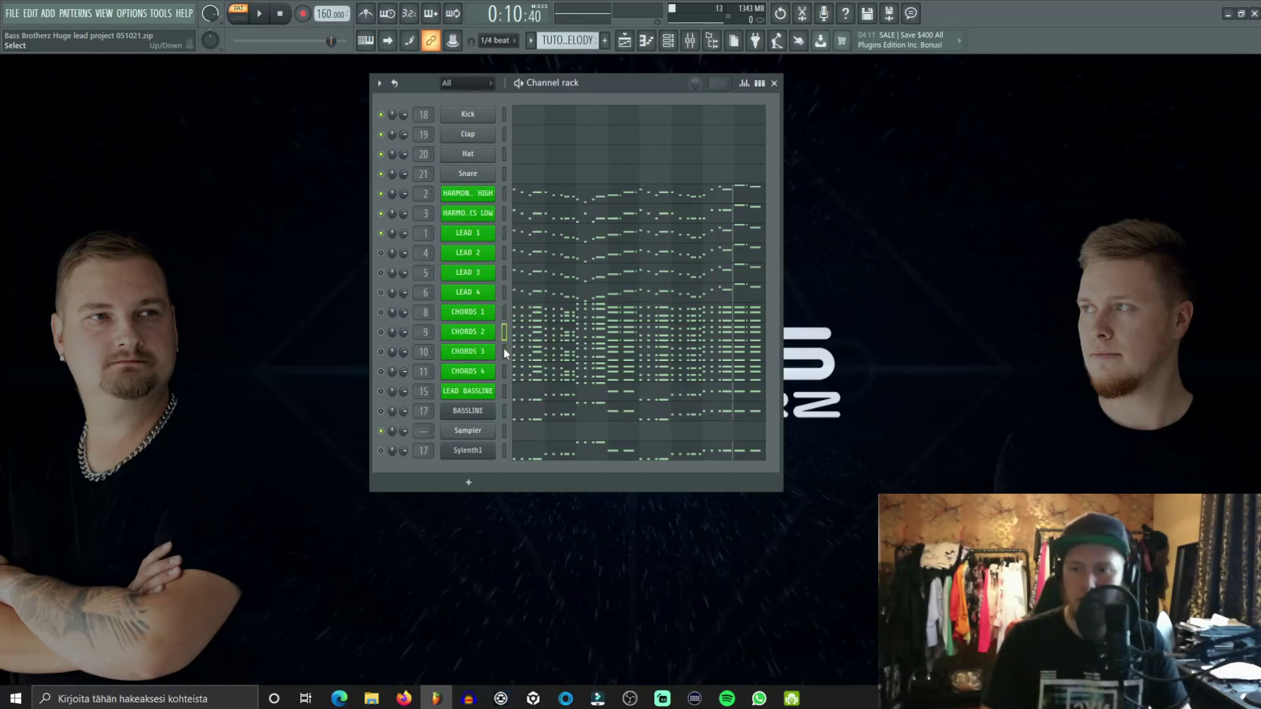
Step: In LEAD BASSLINE, add short A#4 notes after both long notes of bar 4 and after bar 8's first long note
{"action": "left_click", "coordinate": [691, 394]}
{"action": "scroll", "coordinate": [631, 101], "scroll_direction": "down", "scroll_amount": 4}
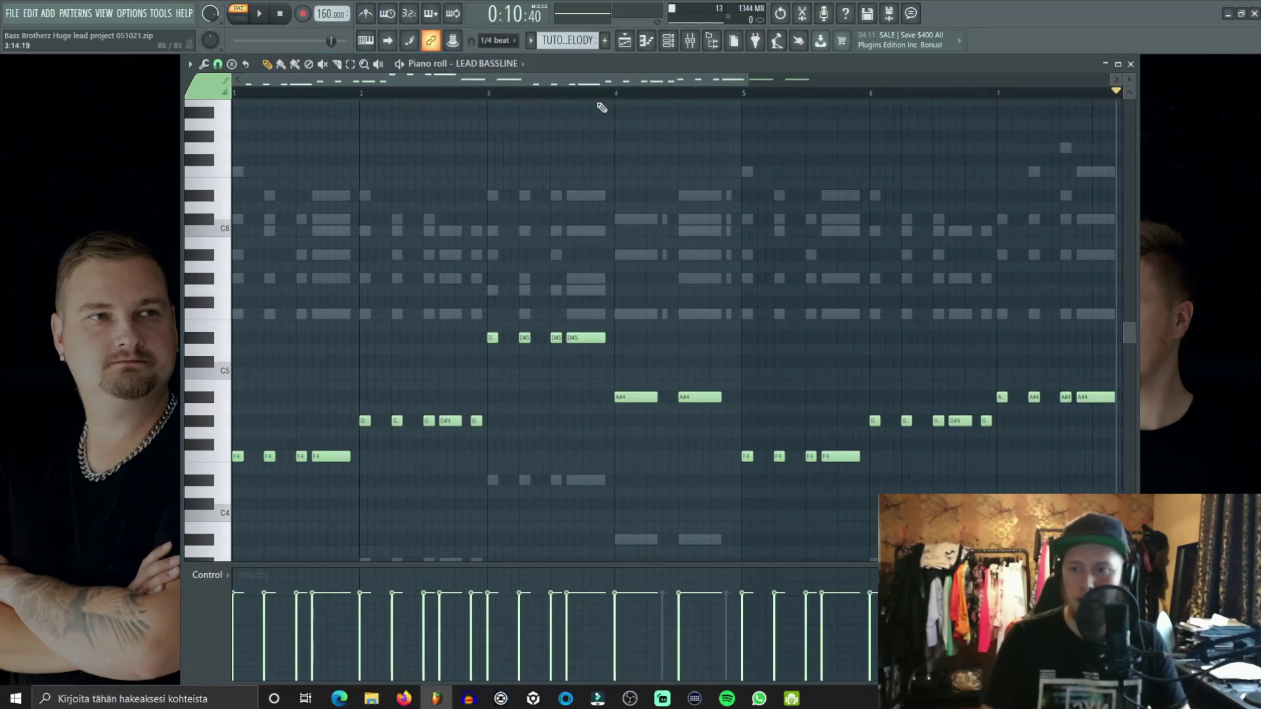
{"action": "scroll", "coordinate": [692, 103], "scroll_direction": "up", "scroll_amount": 4}
{"action": "left_click", "coordinate": [593, 396]}
{"action": "left_click", "coordinate": [854, 397]}
{"action": "scroll", "coordinate": [540, 99], "scroll_direction": "down", "scroll_amount": 5}
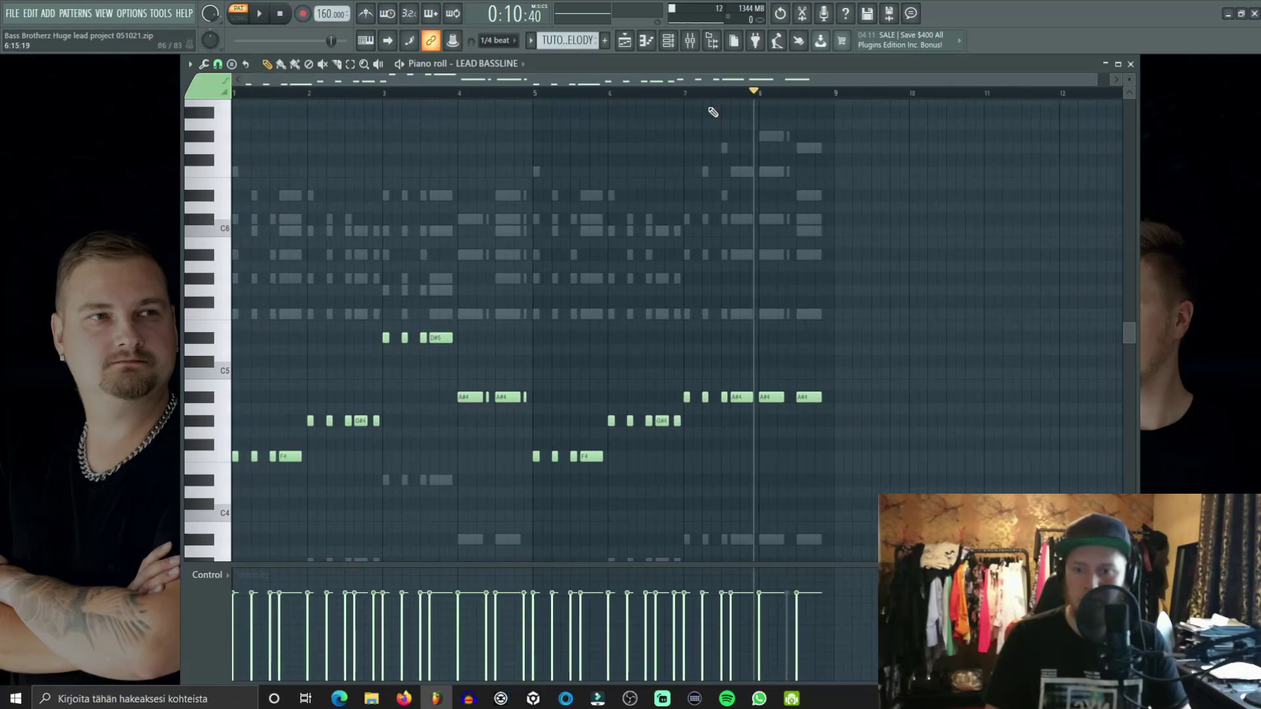
{"action": "scroll", "coordinate": [809, 99], "scroll_direction": "up", "scroll_amount": 4}
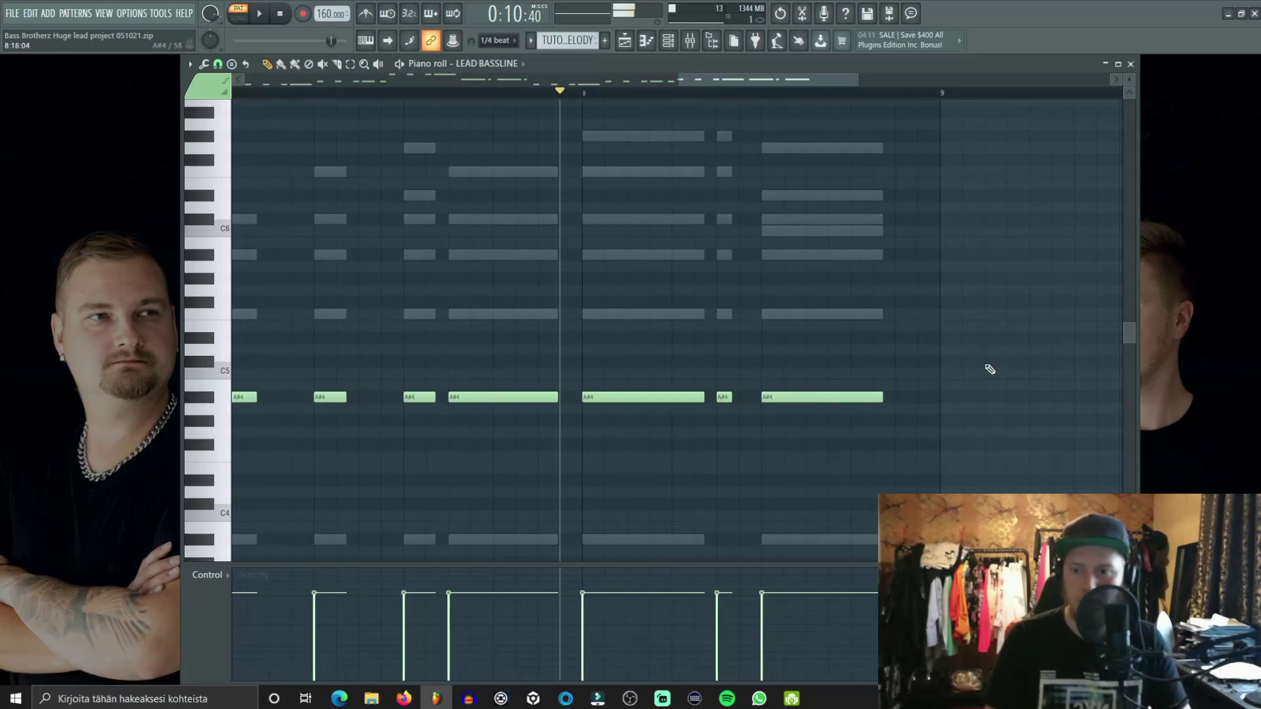
{"action": "left_click", "coordinate": [1130, 64]}
Step: In BASSLINE, add short A#3 notes after both long notes of bar 4
{"action": "left_click", "coordinate": [774, 406]}
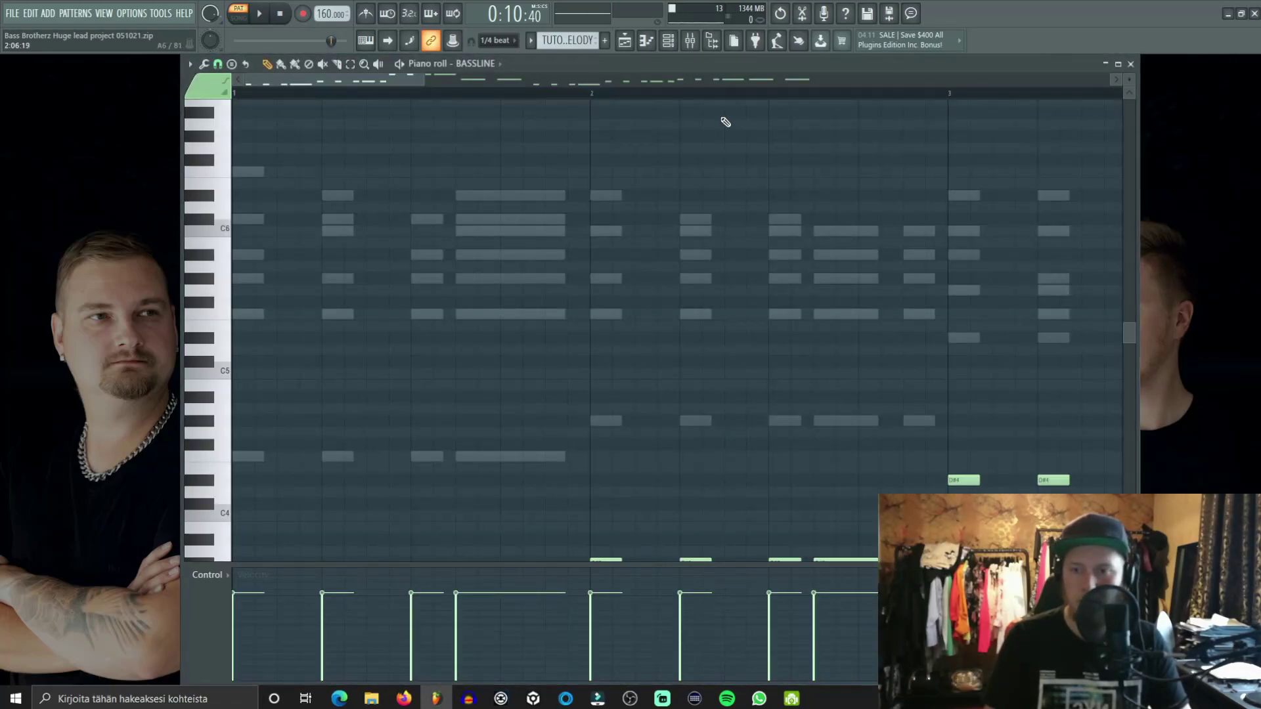
{"action": "scroll", "coordinate": [720, 124], "scroll_direction": "down", "scroll_amount": 2}
{"action": "scroll", "coordinate": [591, 233], "scroll_direction": "down", "scroll_amount": 3}
{"action": "scroll", "coordinate": [545, 220], "scroll_direction": "up", "scroll_amount": 2}
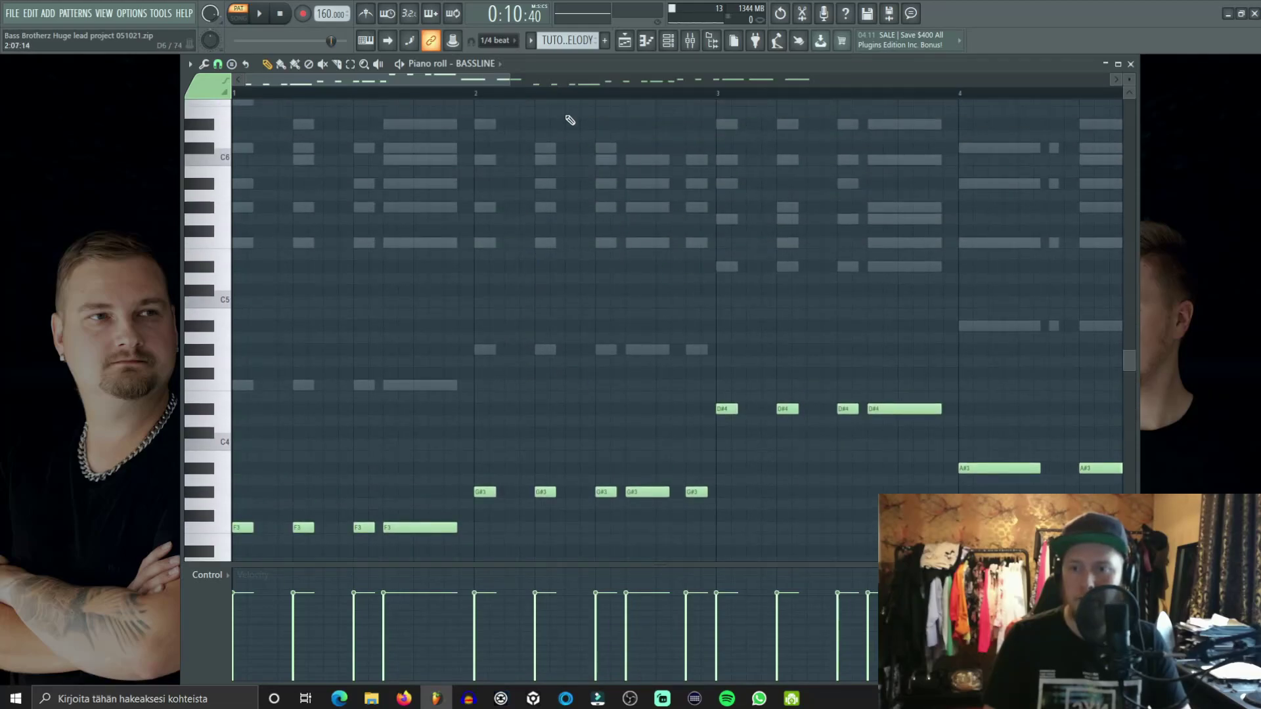
{"action": "scroll", "coordinate": [575, 118], "scroll_direction": "down", "scroll_amount": 1}
{"action": "scroll", "coordinate": [570, 105], "scroll_direction": "down", "scroll_amount": 4}
{"action": "scroll", "coordinate": [670, 287], "scroll_direction": "up", "scroll_amount": 4}
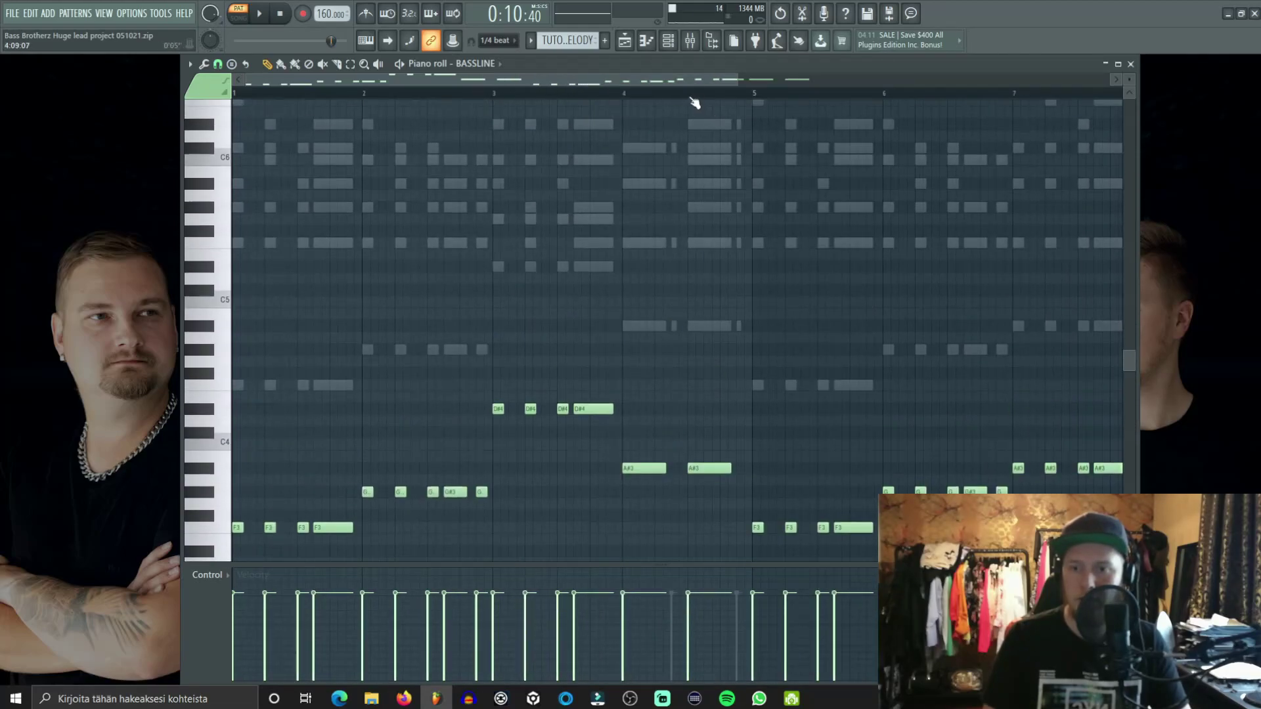
{"action": "scroll", "coordinate": [694, 100], "scroll_direction": "up", "scroll_amount": 3}
{"action": "left_click", "coordinate": [652, 468]}
{"action": "left_click", "coordinate": [819, 468]}
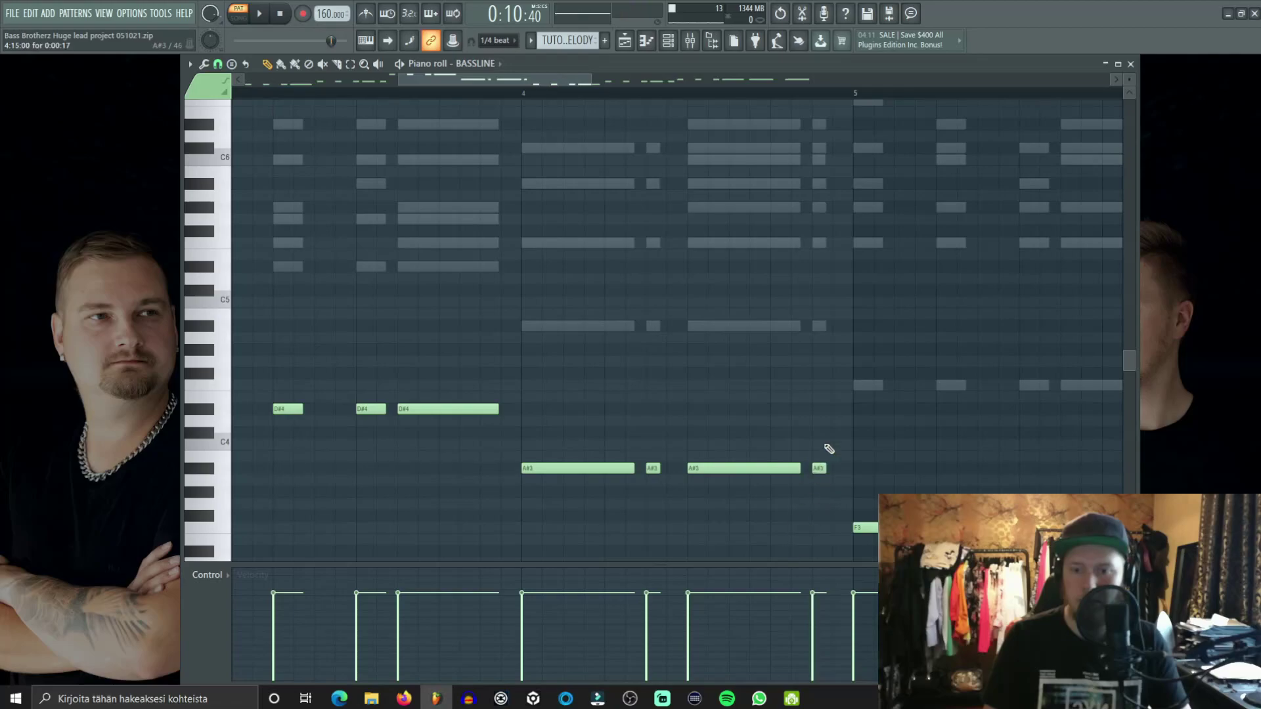
Step: Add a short A#3 note after the first long note of bar 8 in BASSLINE, and close its notes
{"action": "left_click_drag", "start_coordinate": [533, 83], "coordinate": [824, 107]}
{"action": "left_click", "coordinate": [667, 468]}
{"action": "left_click", "coordinate": [1130, 64]}
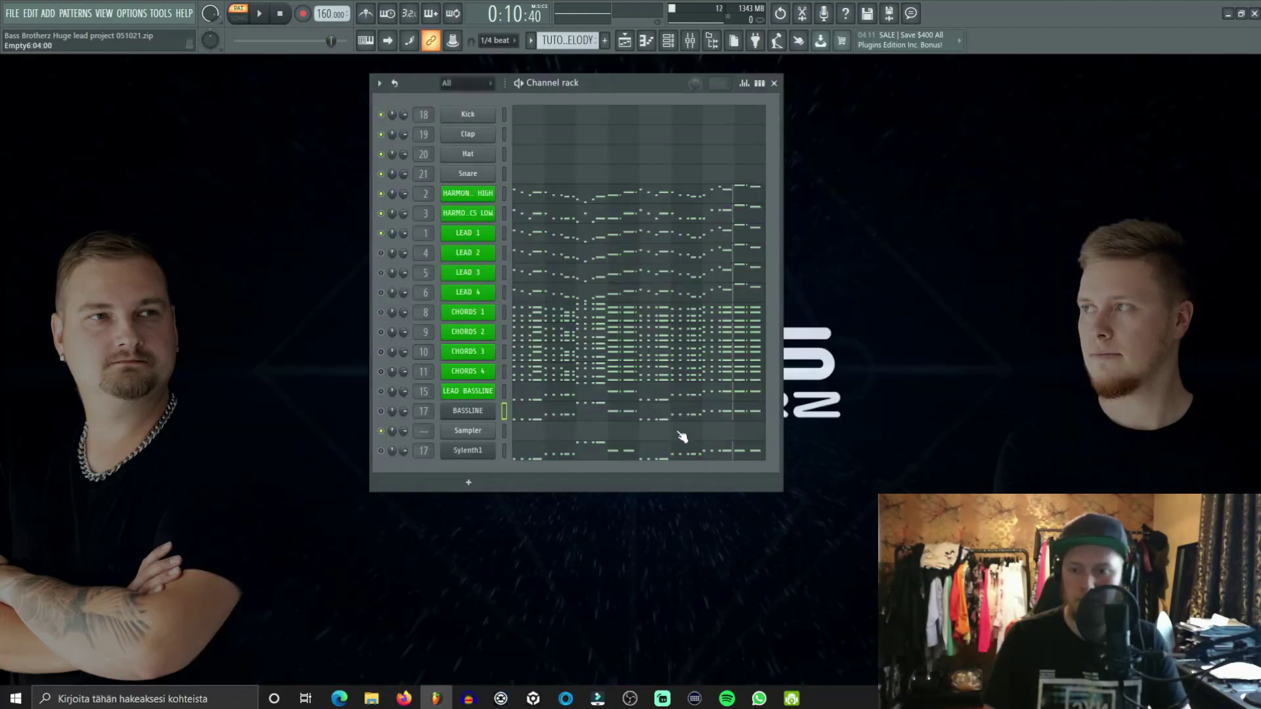
Step: In the Sylenth1 channel, add short A#3 notes after both long notes of bar 4, and close its notes
{"action": "left_click", "coordinate": [677, 453]}
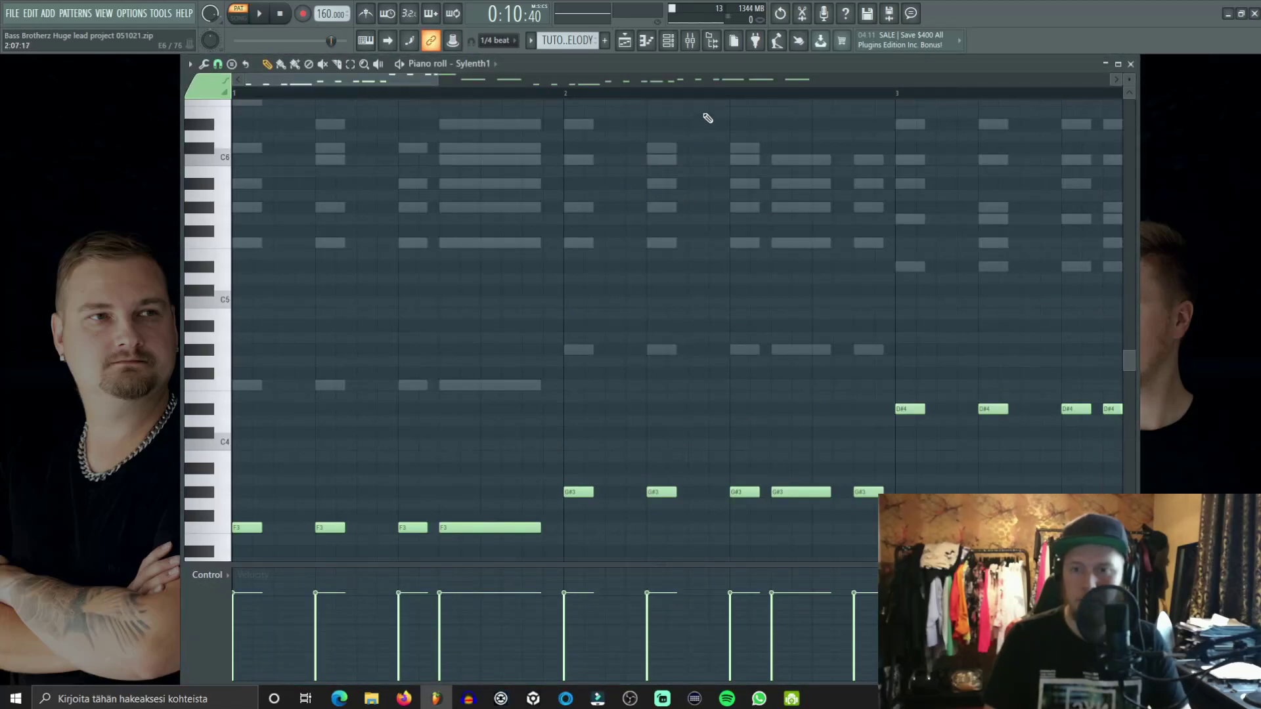
{"action": "scroll", "coordinate": [709, 93], "scroll_direction": "down", "scroll_amount": 5}
{"action": "left_click", "coordinate": [661, 468]}
{"action": "left_click", "coordinate": [724, 469]}
{"action": "left_click_drag", "start_coordinate": [662, 79], "coordinate": [793, 80]}
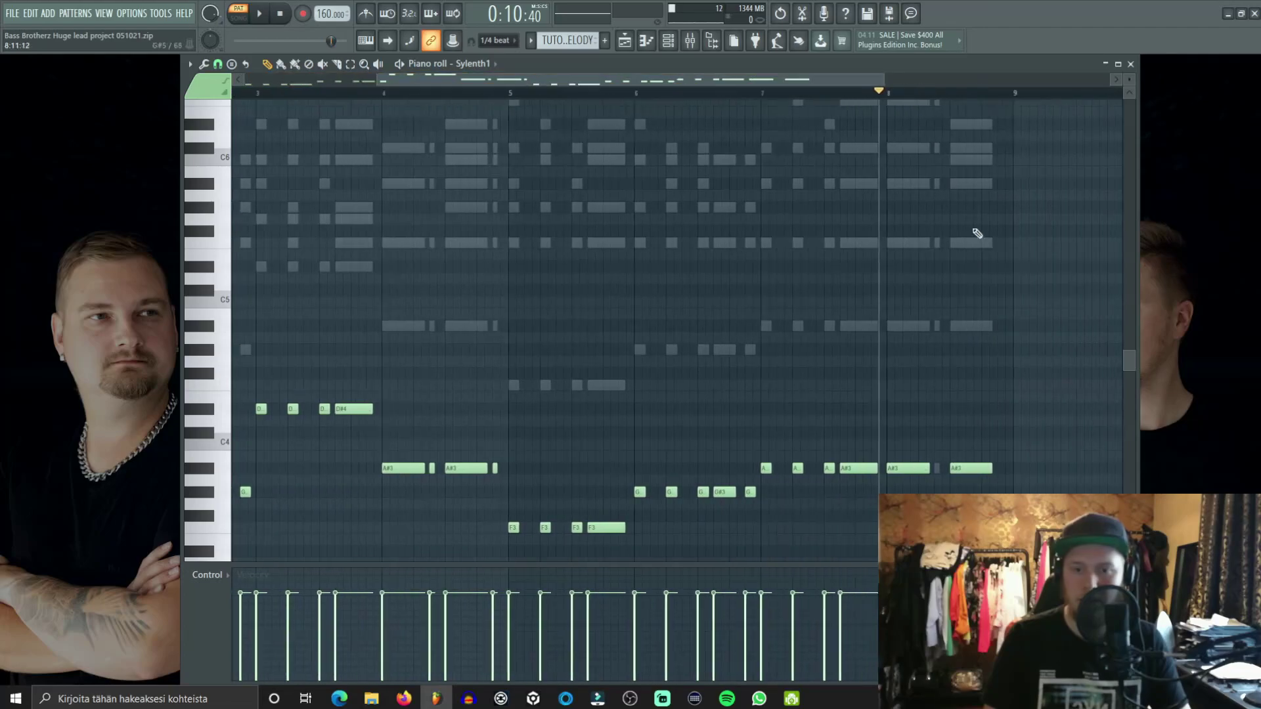
{"action": "left_click", "coordinate": [1131, 64]}
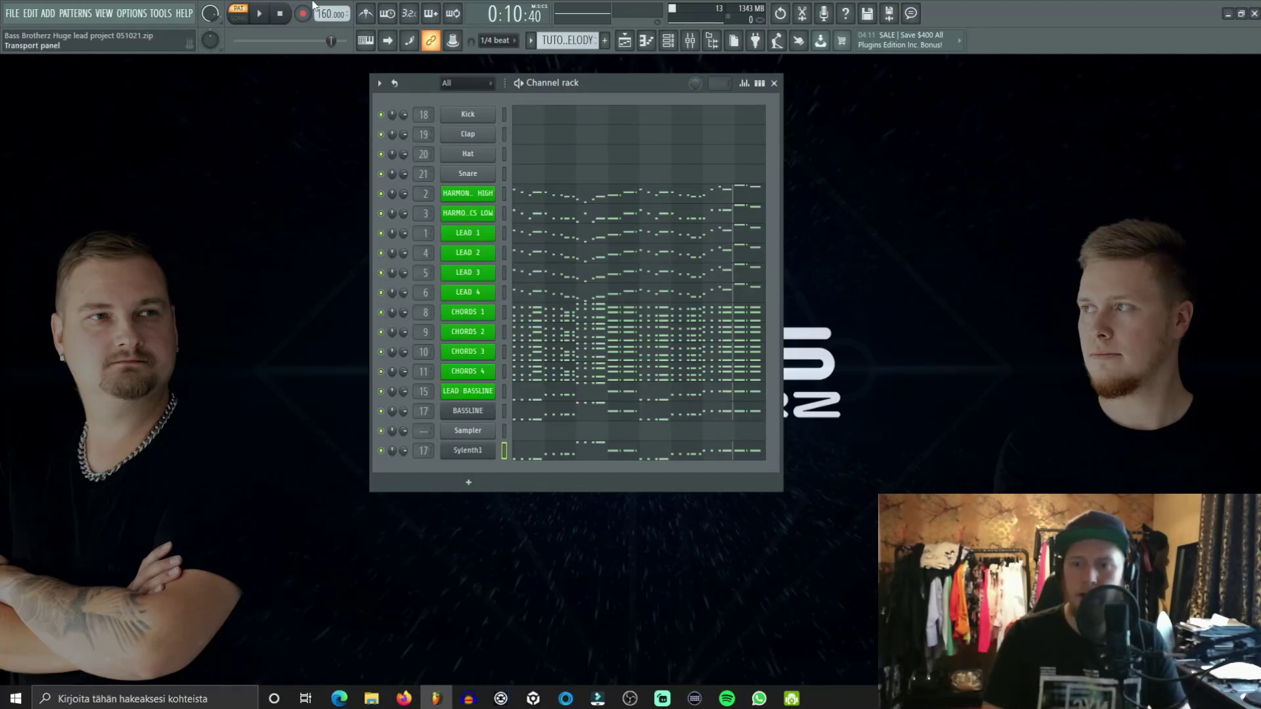
Step: Play the whole pattern with all channels unmuted to hear the added connecting notes, then stop playback
{"action": "key", "text": "space"}
{"action": "key", "text": "space"}
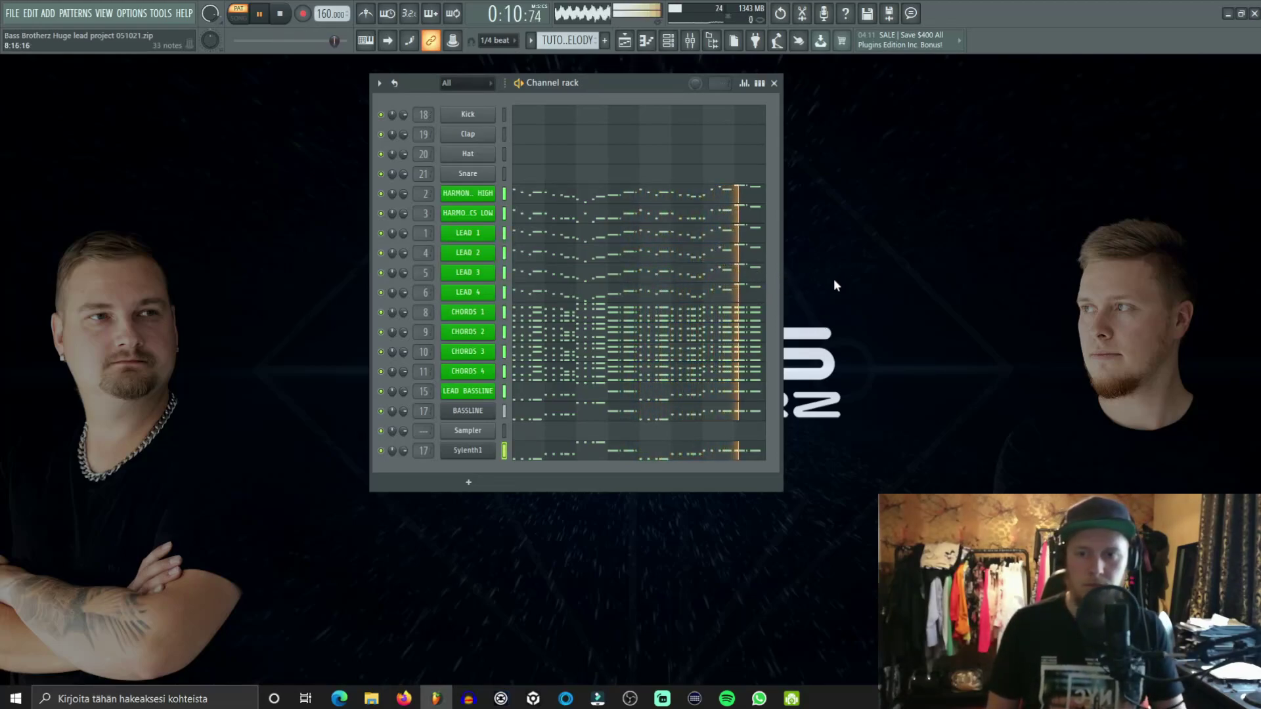
{"action": "key", "text": "space"}
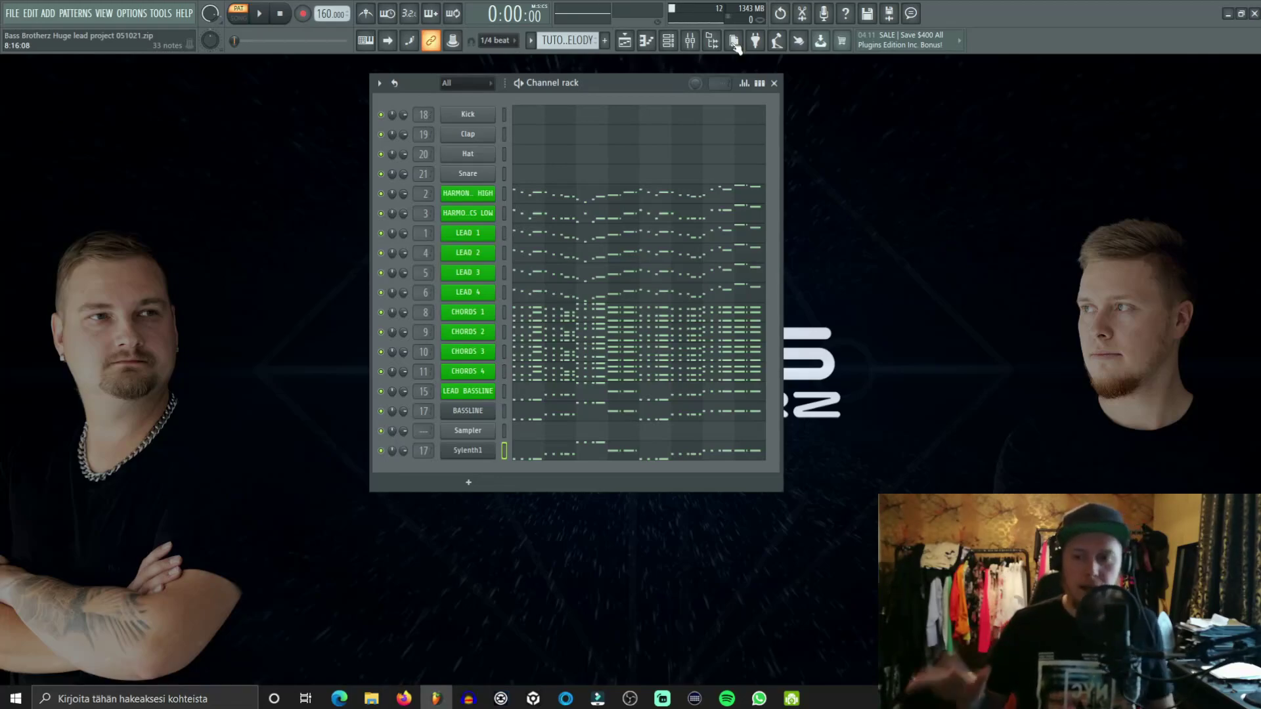
Step: Examine the chord voicings in CHORDS 1 and the piano roll's chord and scale stamp options
{"action": "left_click", "coordinate": [588, 322]}
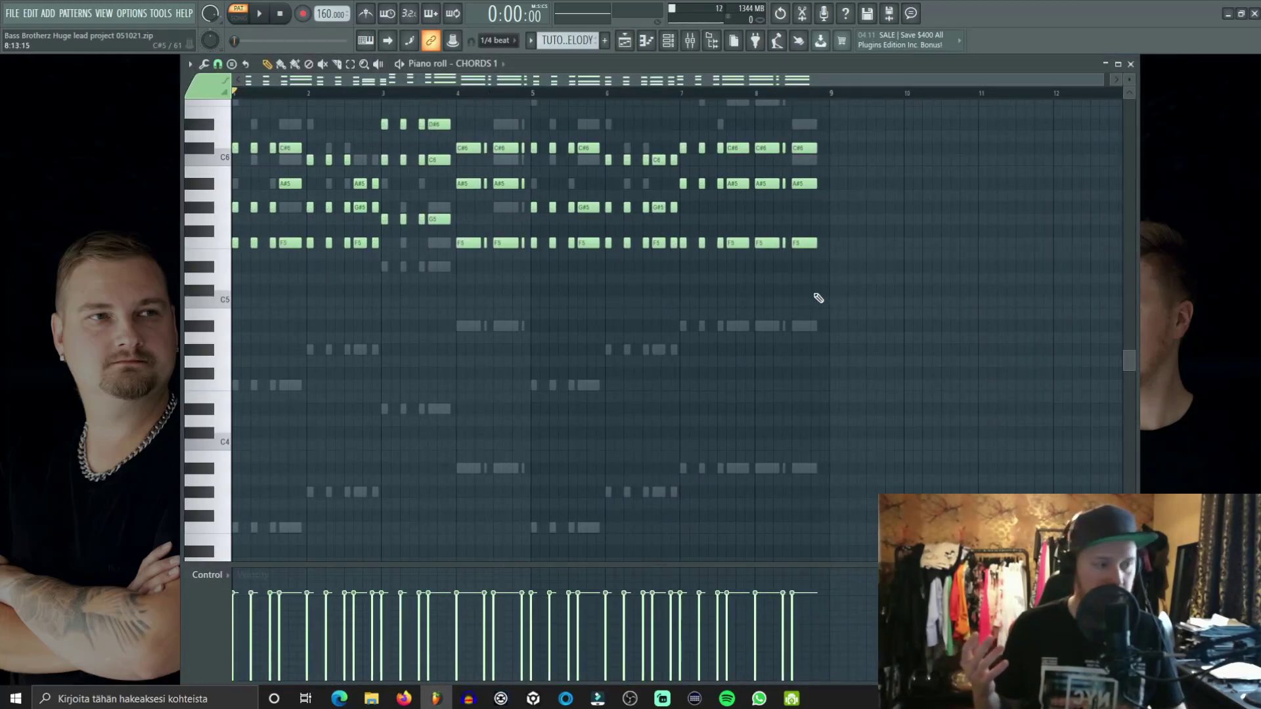
{"action": "left_click", "coordinate": [1130, 64]}
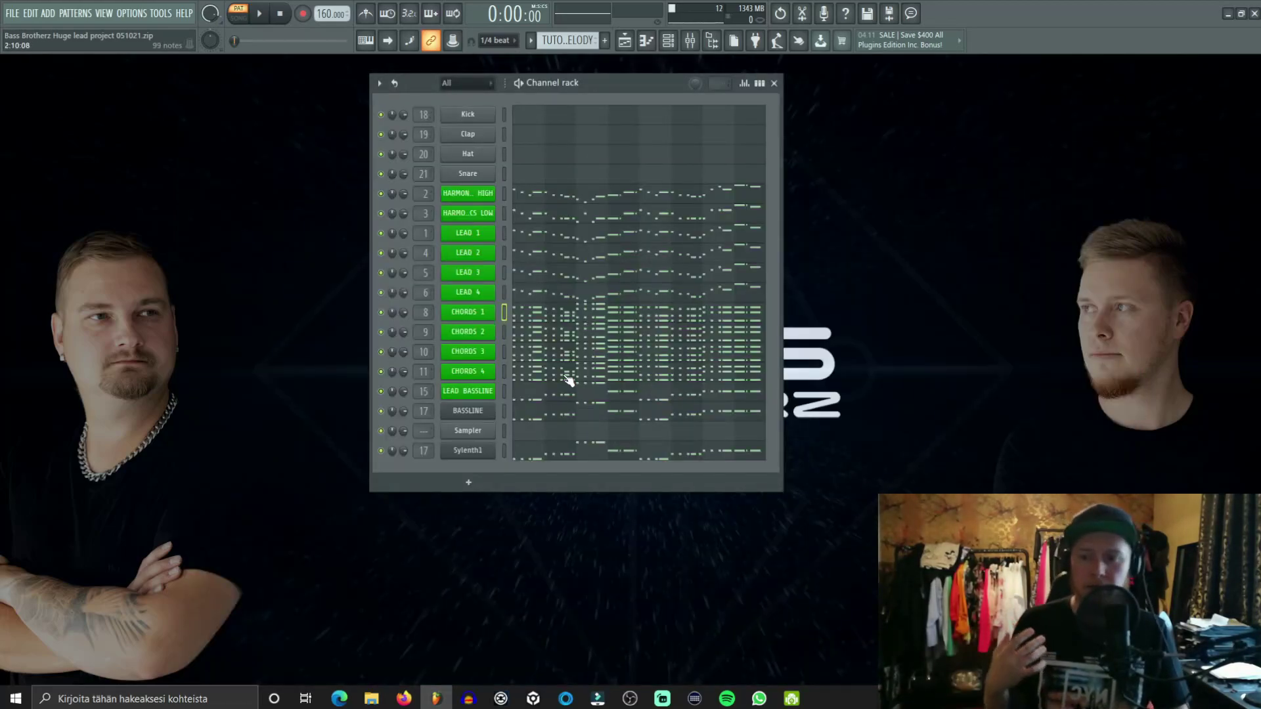
{"action": "left_click", "coordinate": [525, 313]}
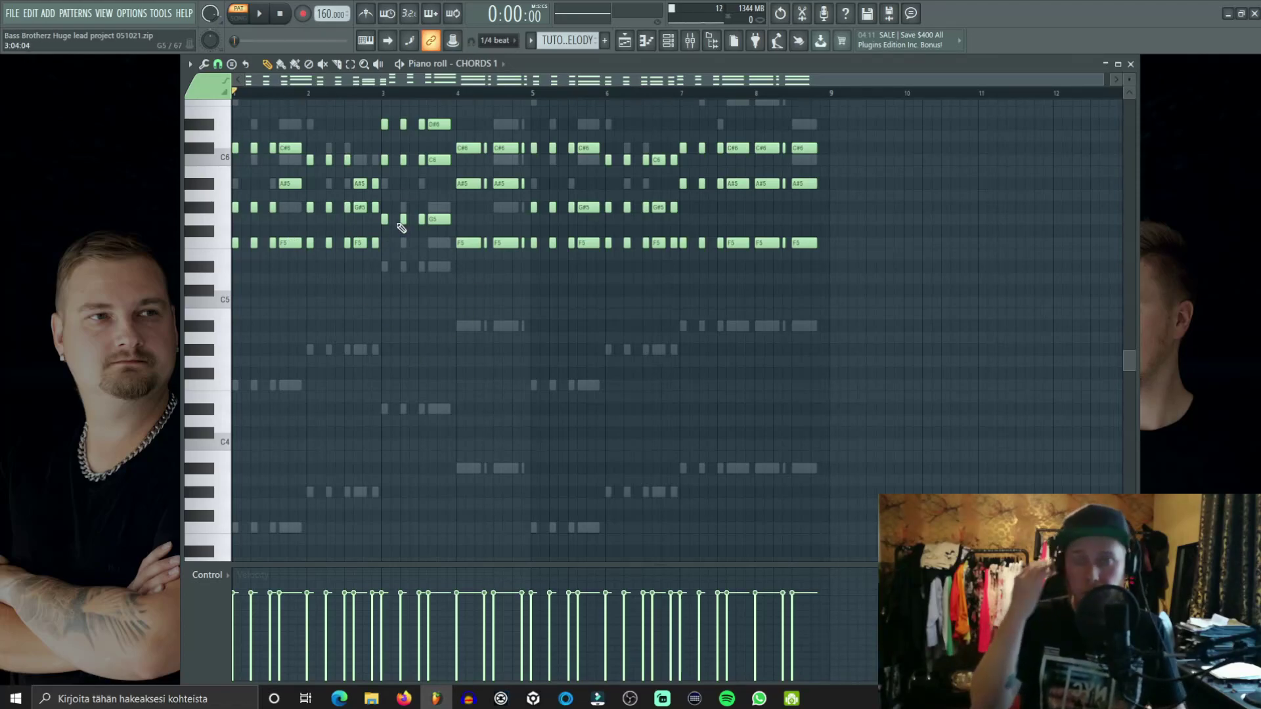
{"action": "left_click", "coordinate": [1131, 65]}
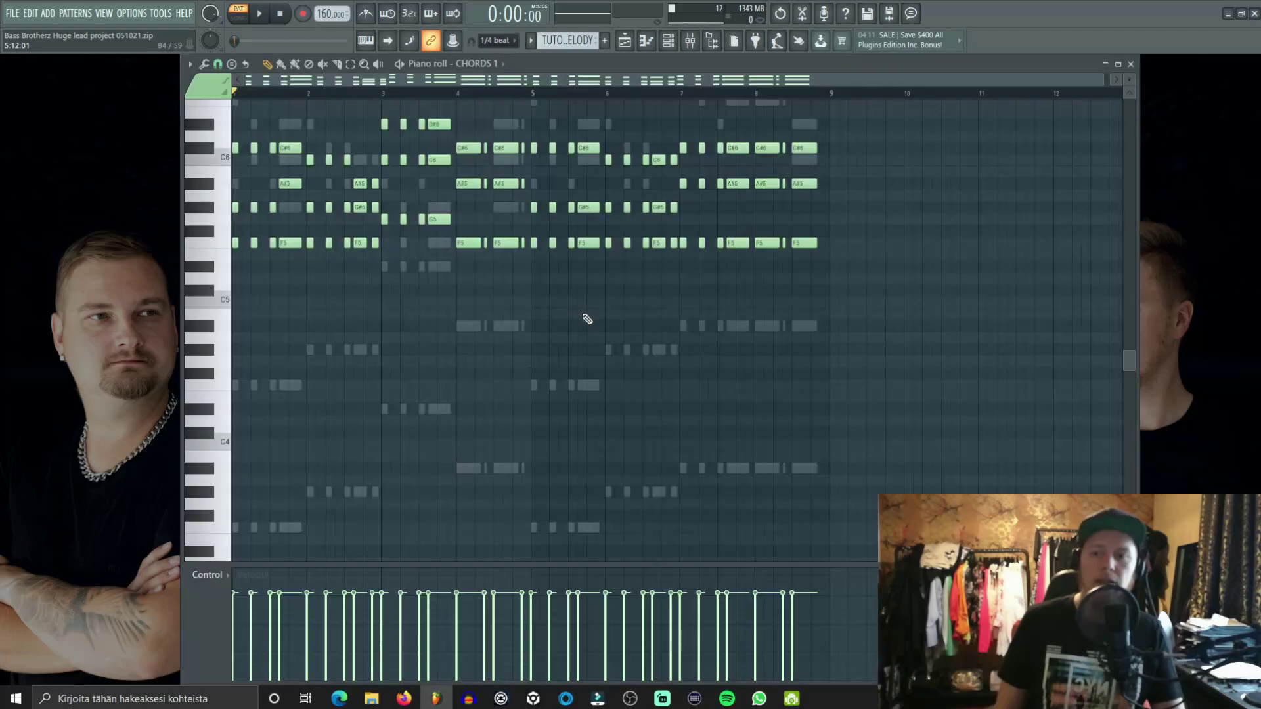
{"action": "left_click", "coordinate": [595, 312]}
{"action": "scroll", "coordinate": [552, 269], "scroll_direction": "up", "scroll_amount": 2}
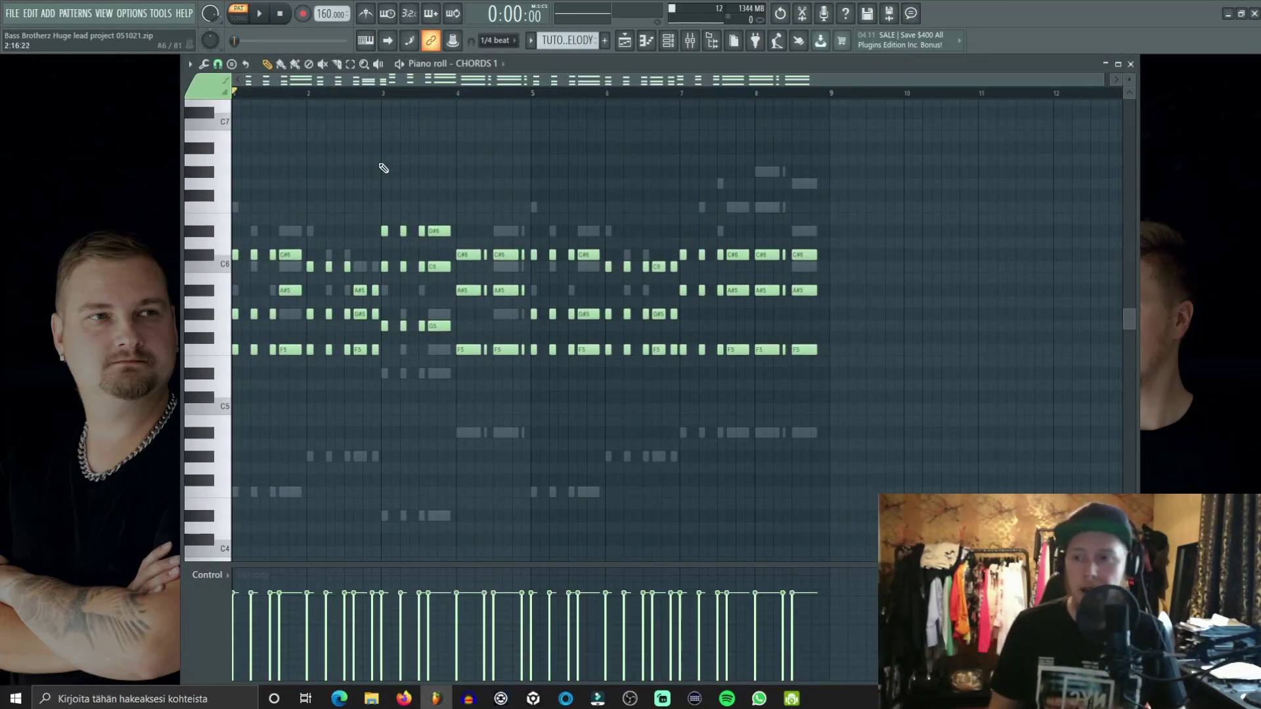
{"action": "left_click", "coordinate": [231, 63]}
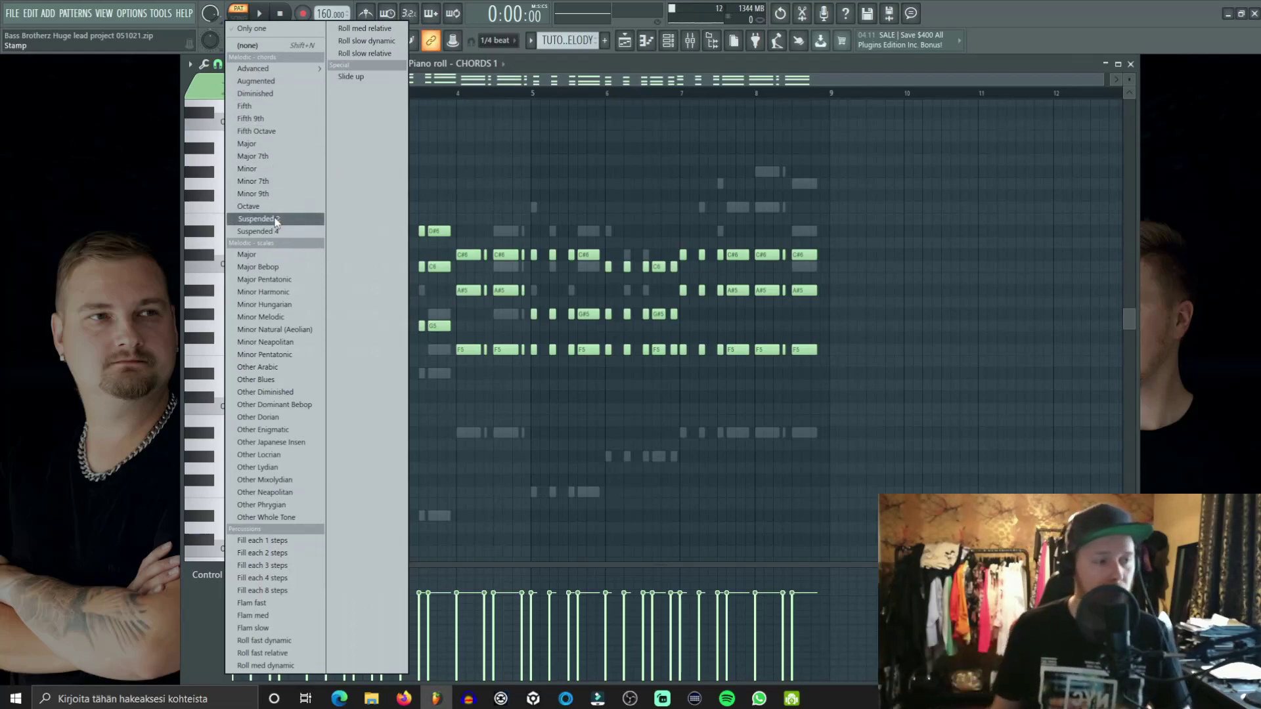
{"action": "left_click", "coordinate": [1131, 64]}
{"action": "left_click", "coordinate": [1131, 64]}
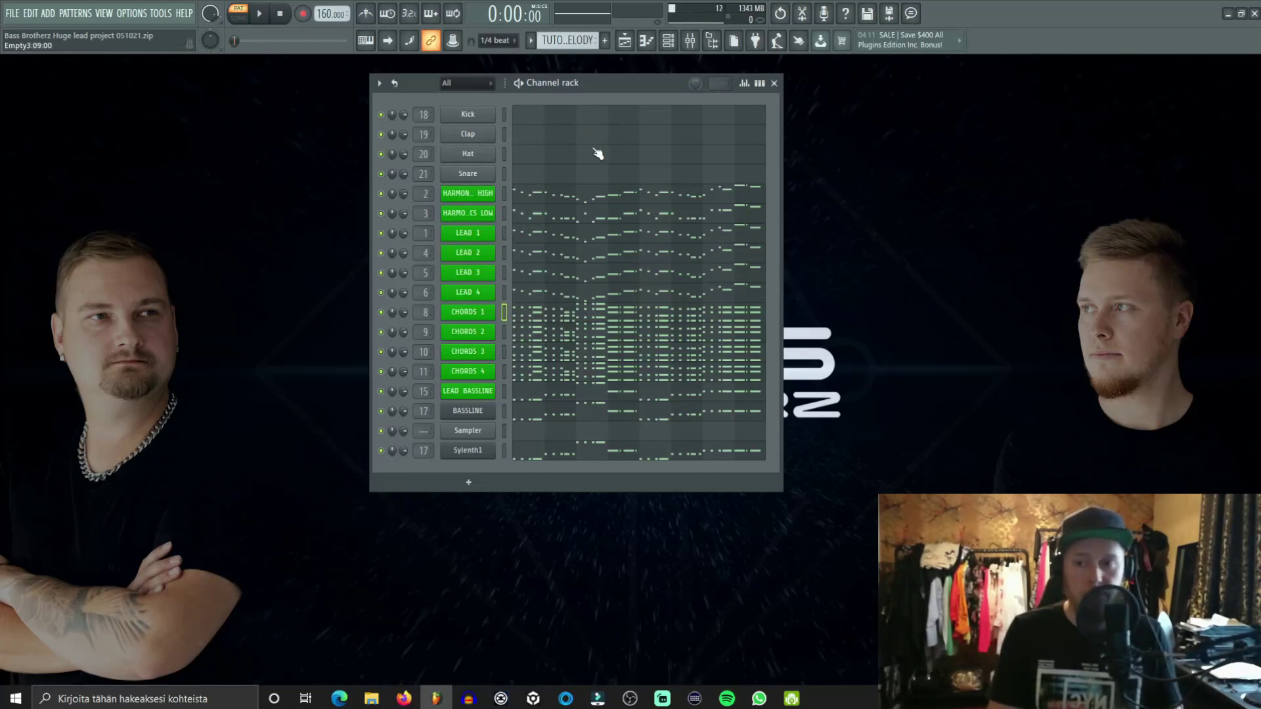
Step: Compare the HARMONICS HIGH melody with the CHORDS 1 notes in the piano roll
{"action": "left_click", "coordinate": [565, 198]}
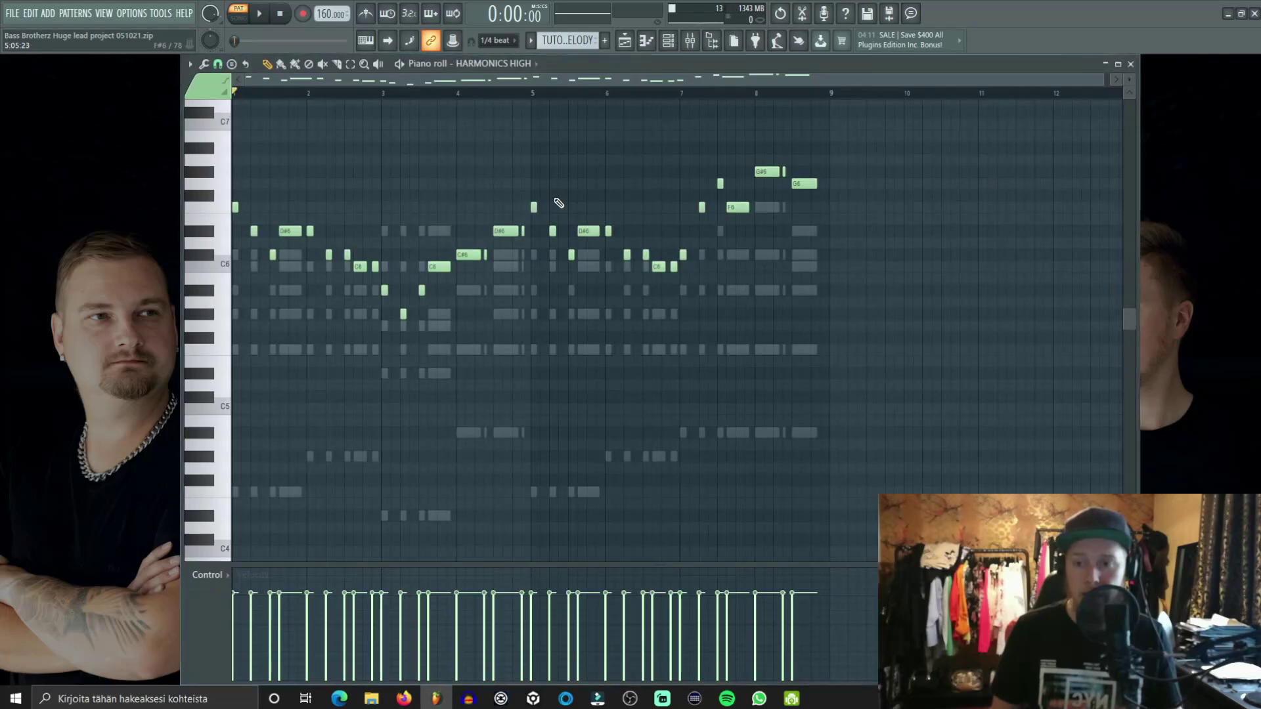
{"action": "scroll", "coordinate": [565, 203], "scroll_direction": "down", "scroll_amount": 3}
{"action": "left_click", "coordinate": [1131, 64]}
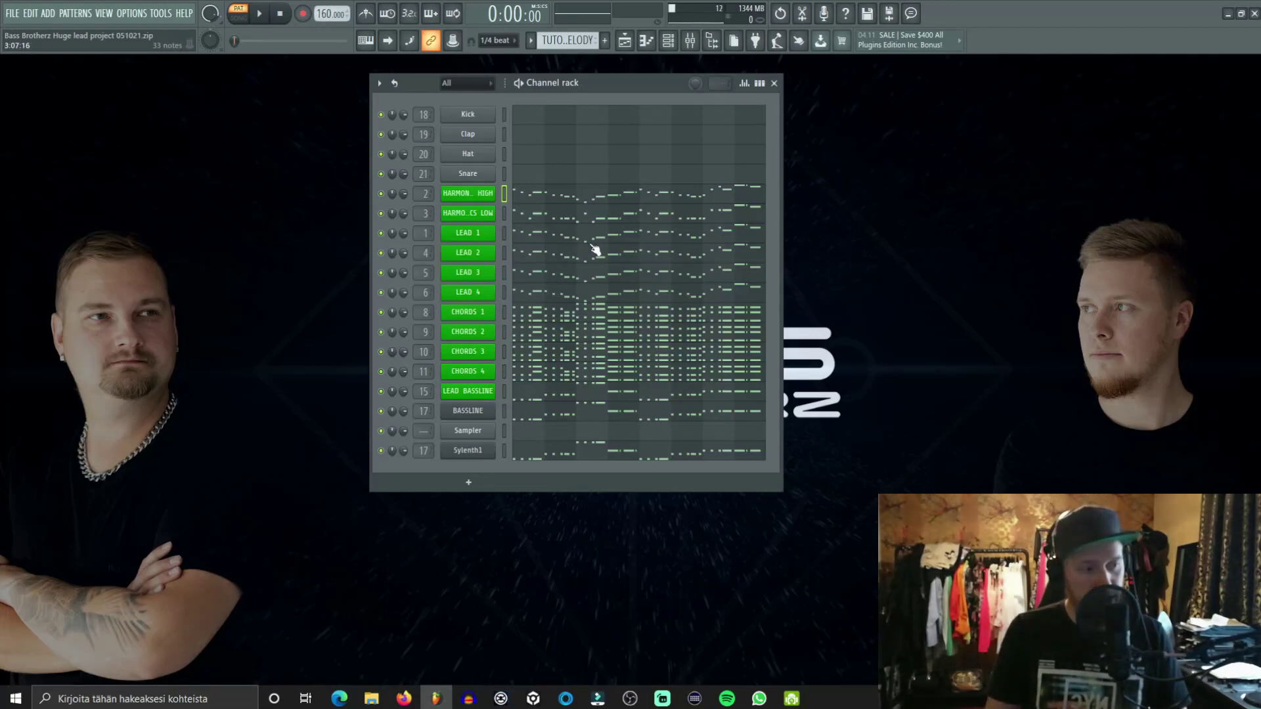
{"action": "left_click", "coordinate": [641, 316]}
{"action": "scroll", "coordinate": [625, 290], "scroll_direction": "up", "scroll_amount": 4}
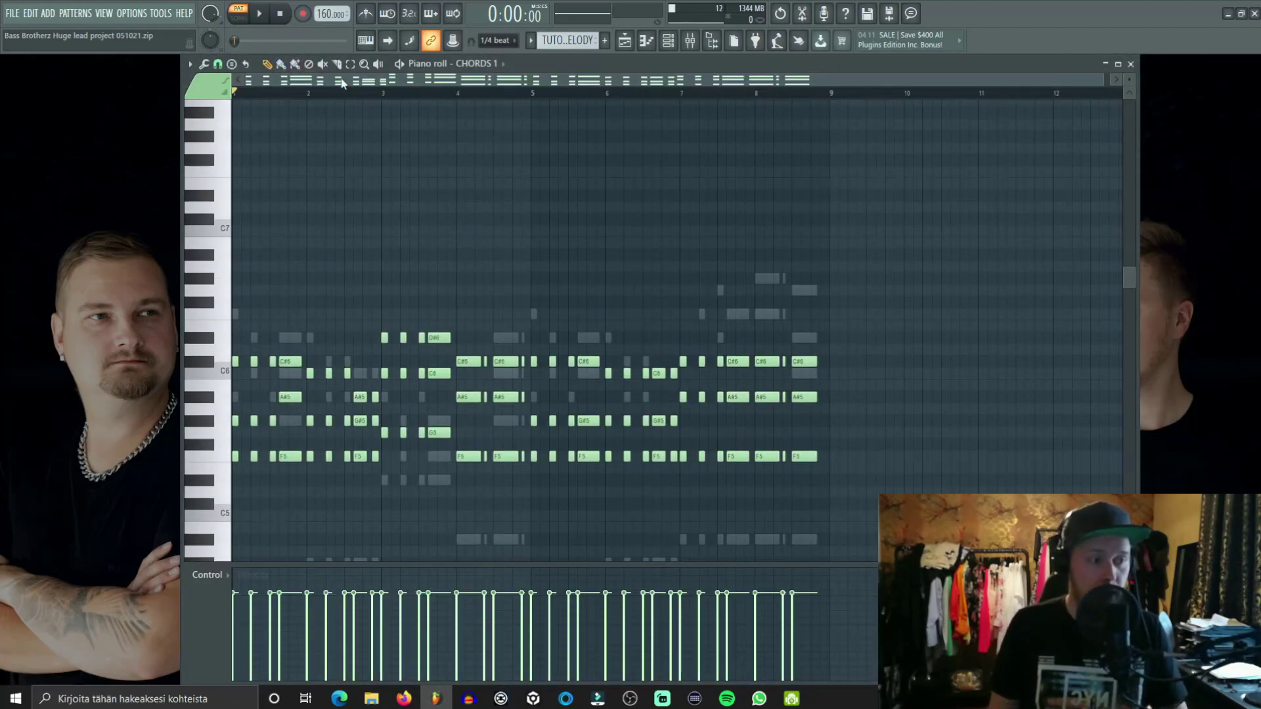
{"action": "left_click", "coordinate": [1130, 64]}
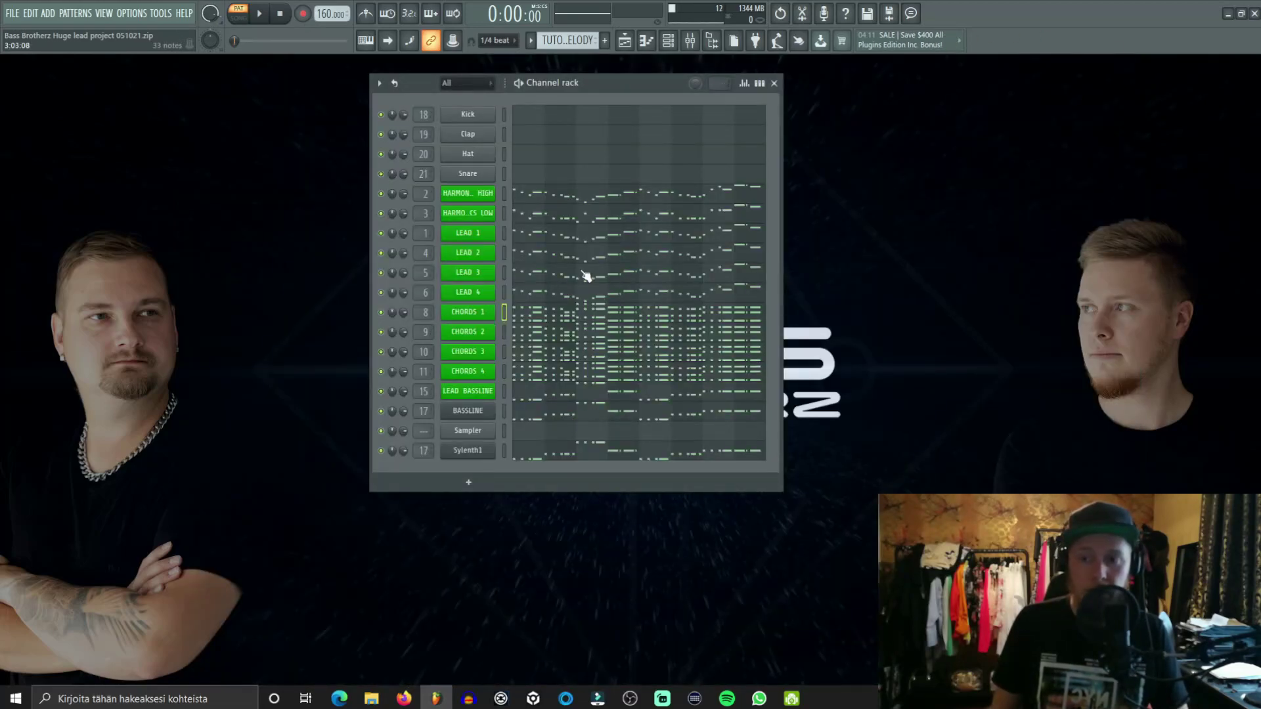
{"action": "left_click", "coordinate": [529, 196]}
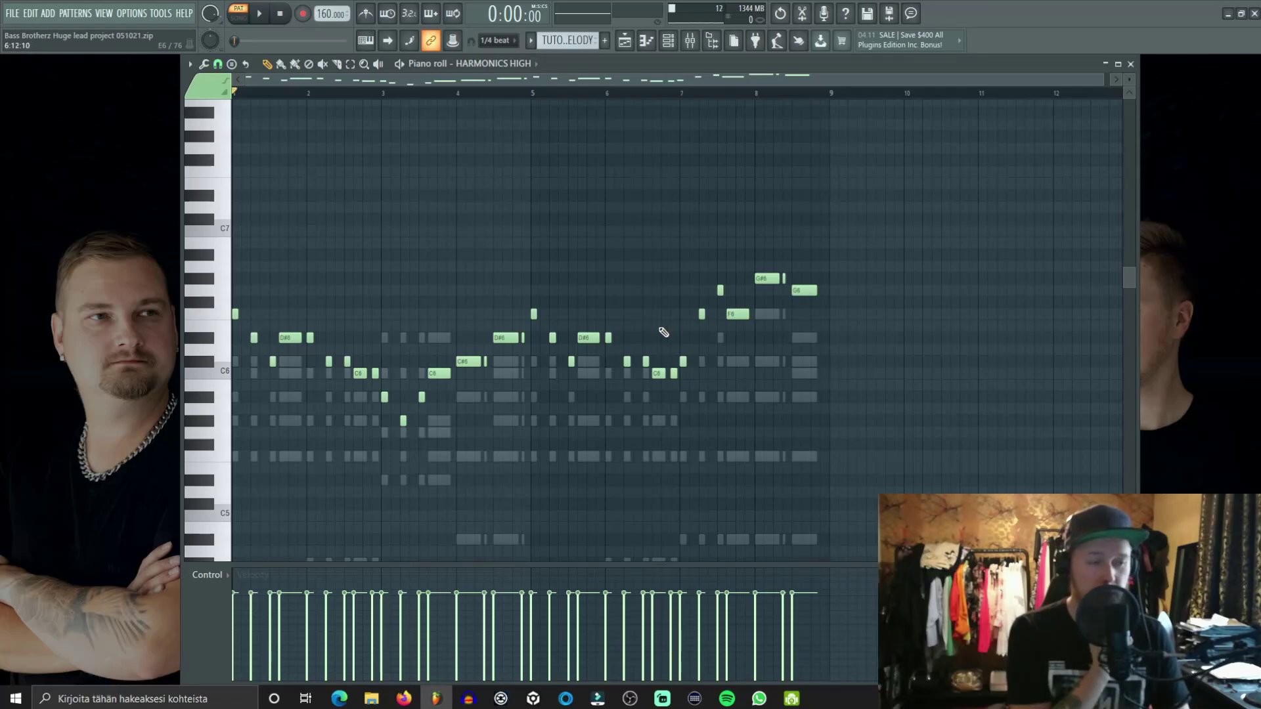
{"action": "left_click", "coordinate": [1130, 64]}
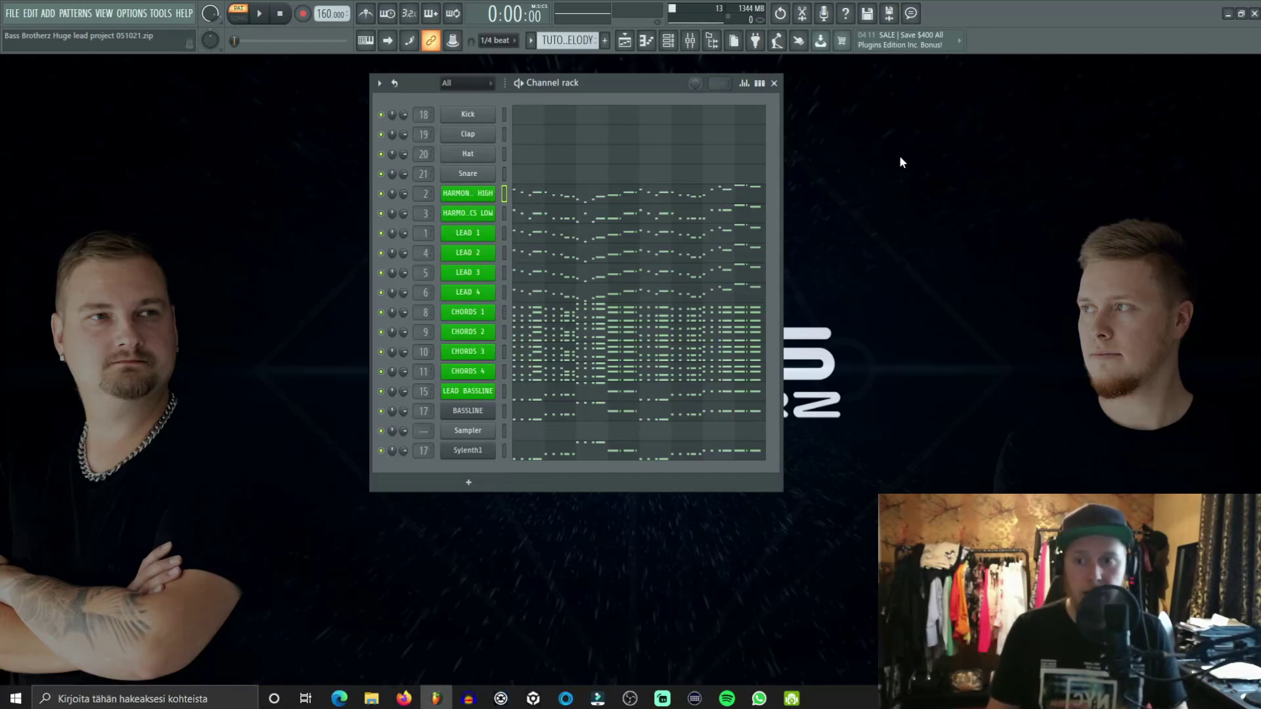
{"action": "left_click", "coordinate": [545, 196]}
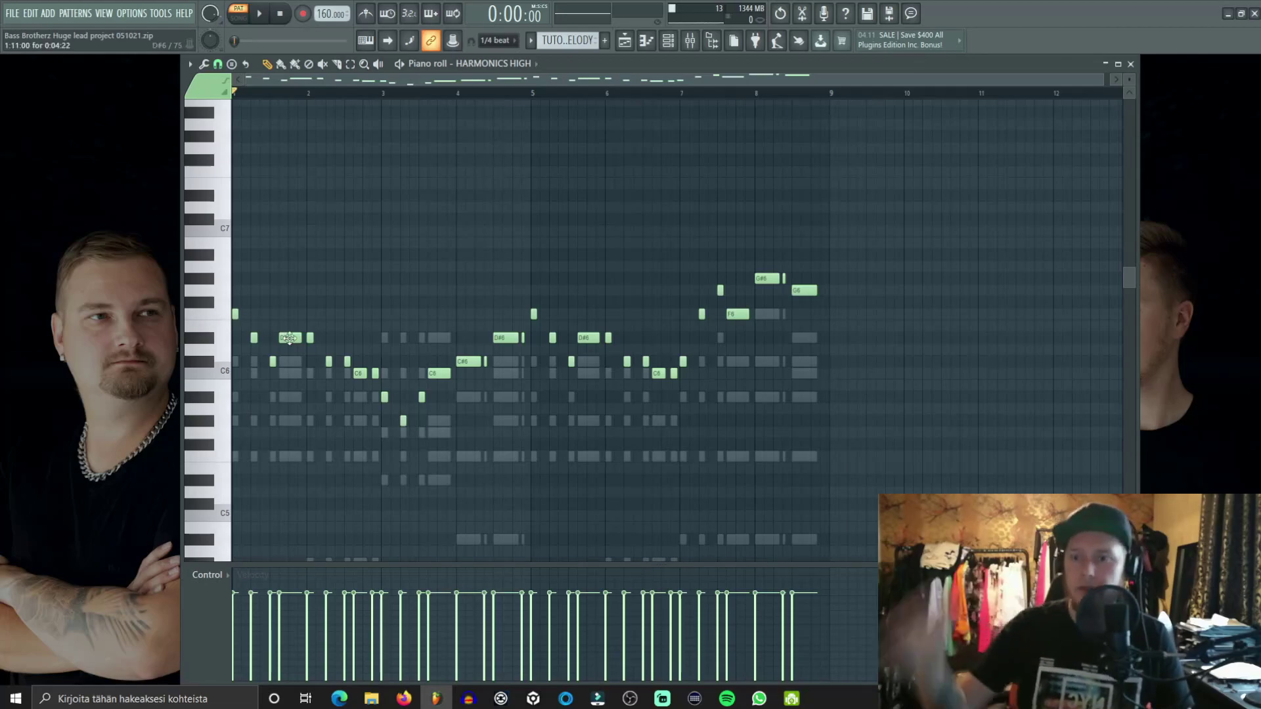
{"action": "left_click", "coordinate": [1131, 65]}
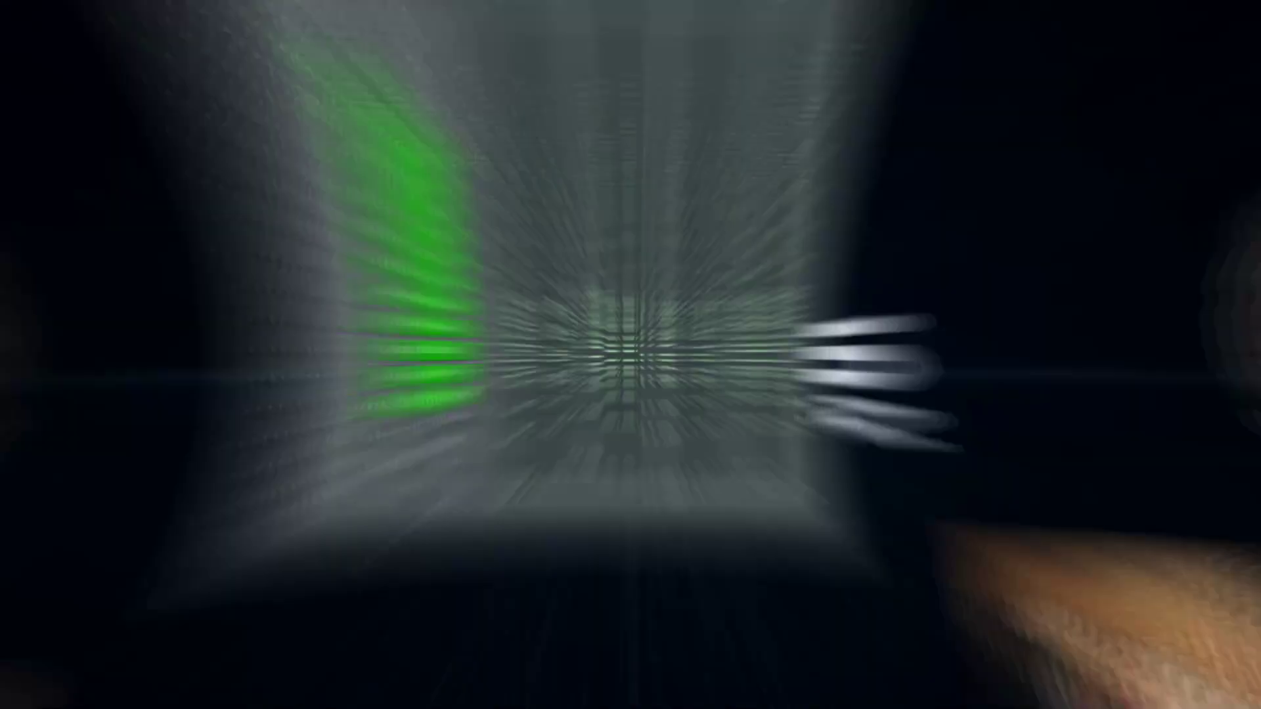
Step: Play the finished pattern from the start with all layers once more, and stop it
{"action": "left_click", "coordinate": [259, 13]}
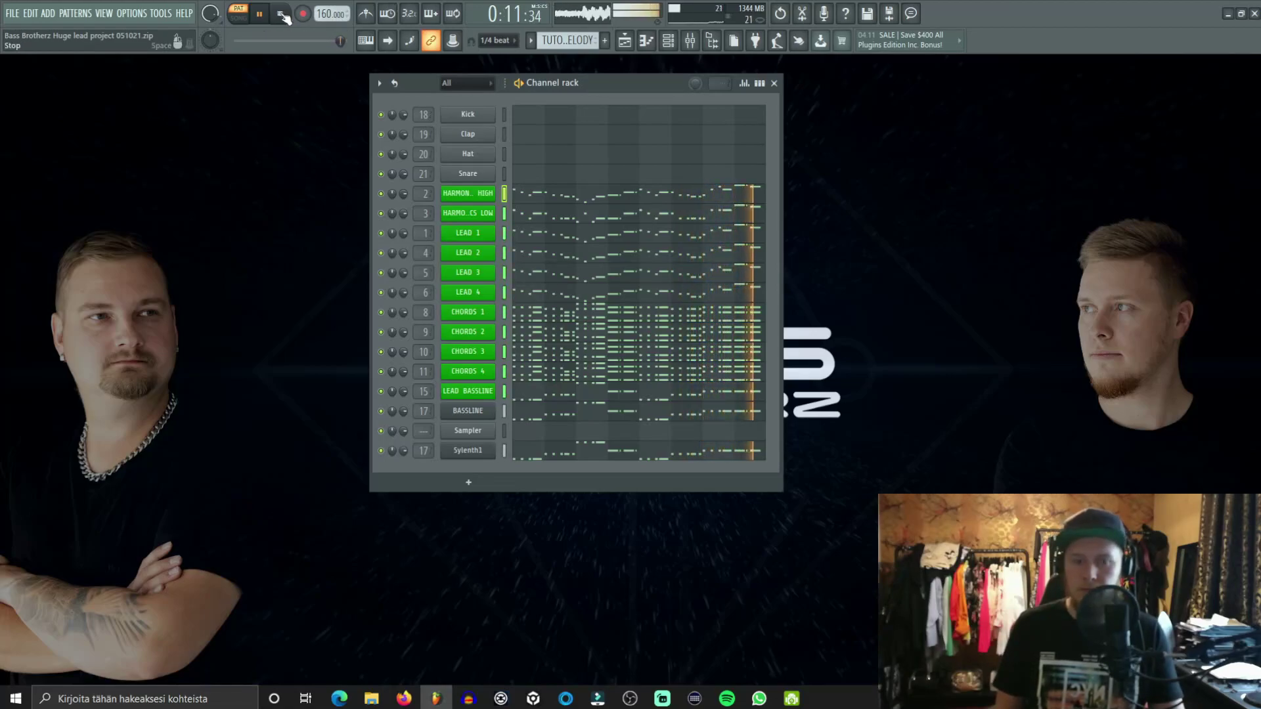
{"action": "key", "text": "space"}
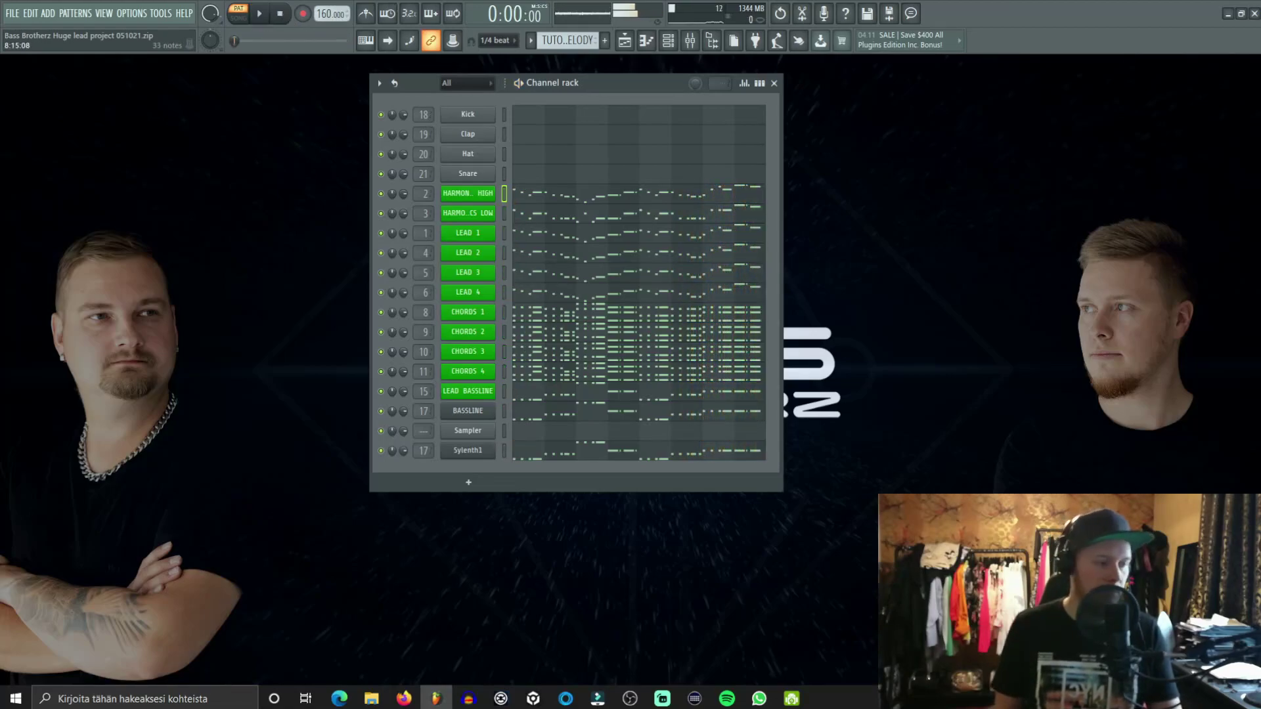